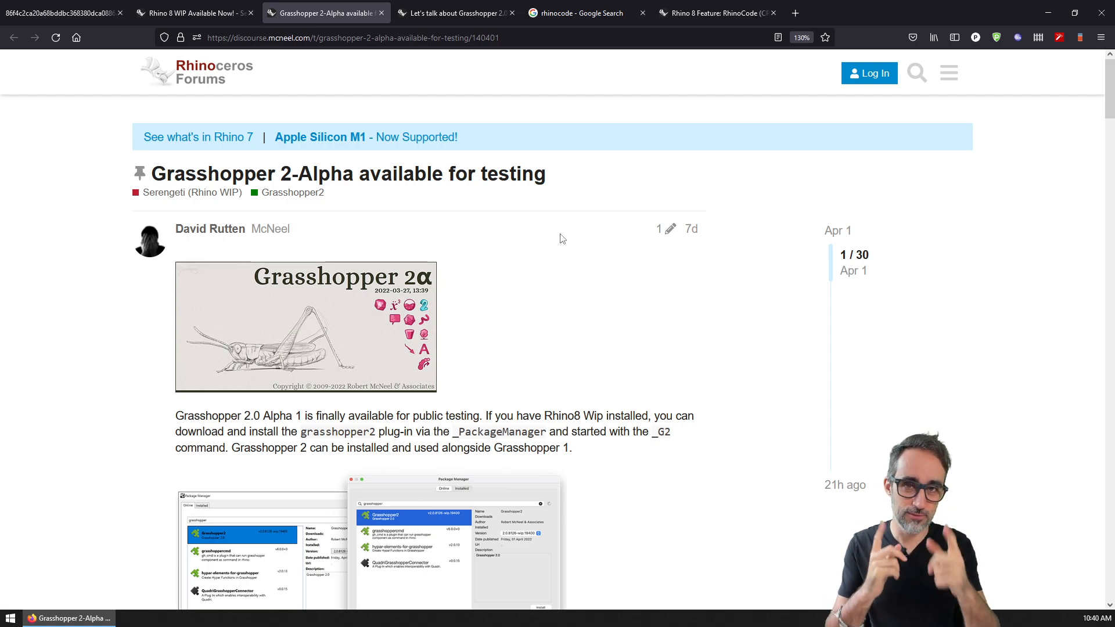
Step: View the RhinoCode (CPython, CSharp) feature announcement topic from its first post
{"action": "left_click", "coordinate": [703, 14]}
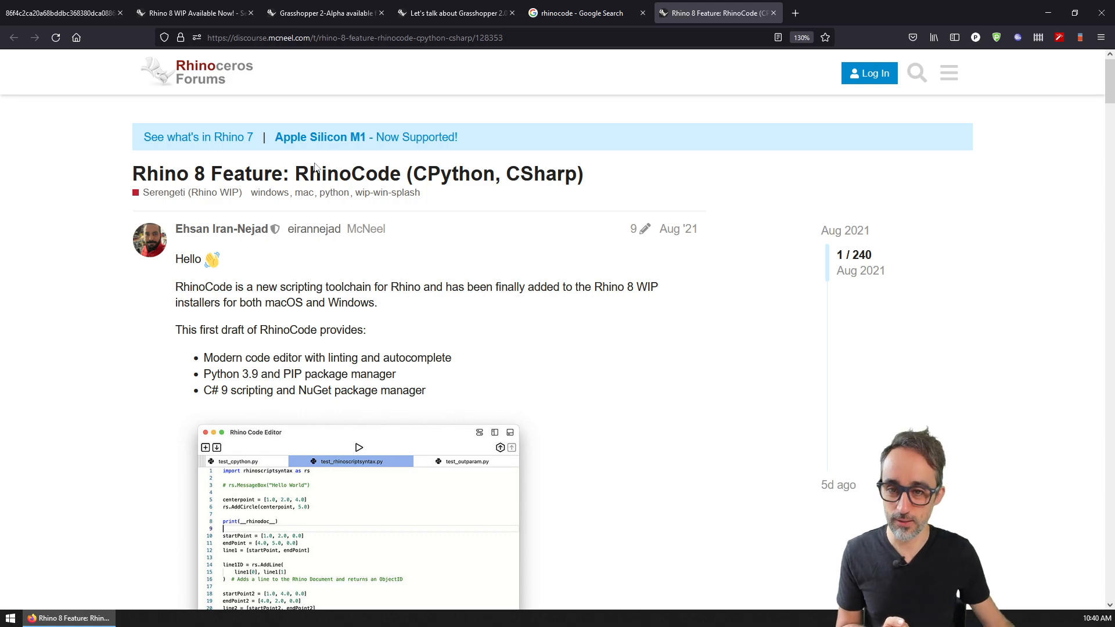
{"action": "left_click", "coordinate": [339, 173]}
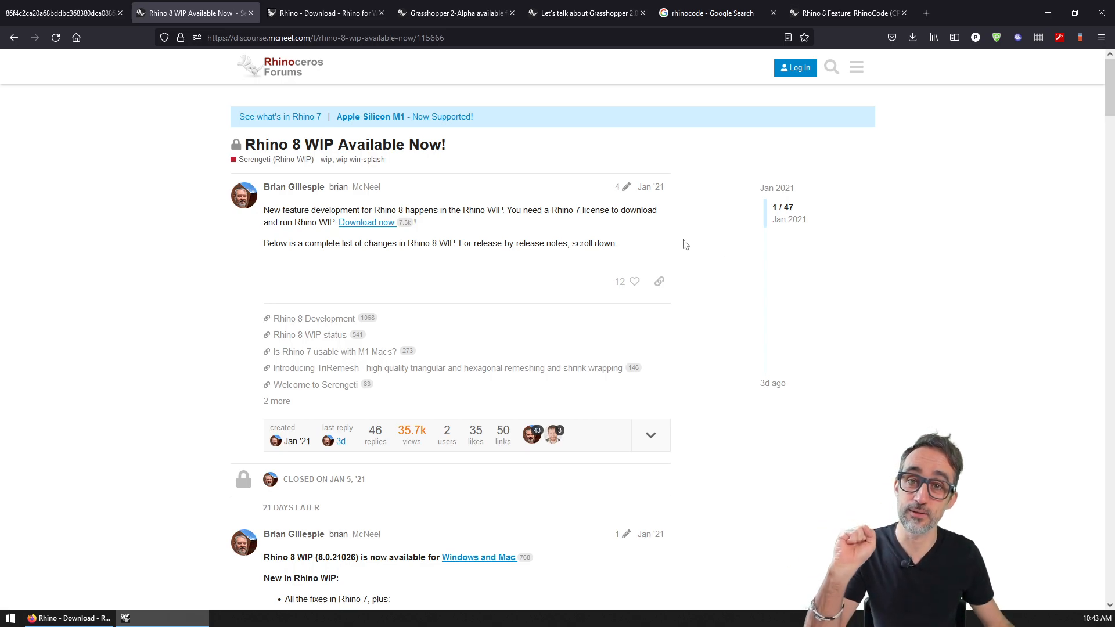
Step: Open the Download Rhino for Windows WIP page, highlight 'WIP' in its heading, and launch Rhino WIP
{"action": "left_click", "coordinate": [373, 224]}
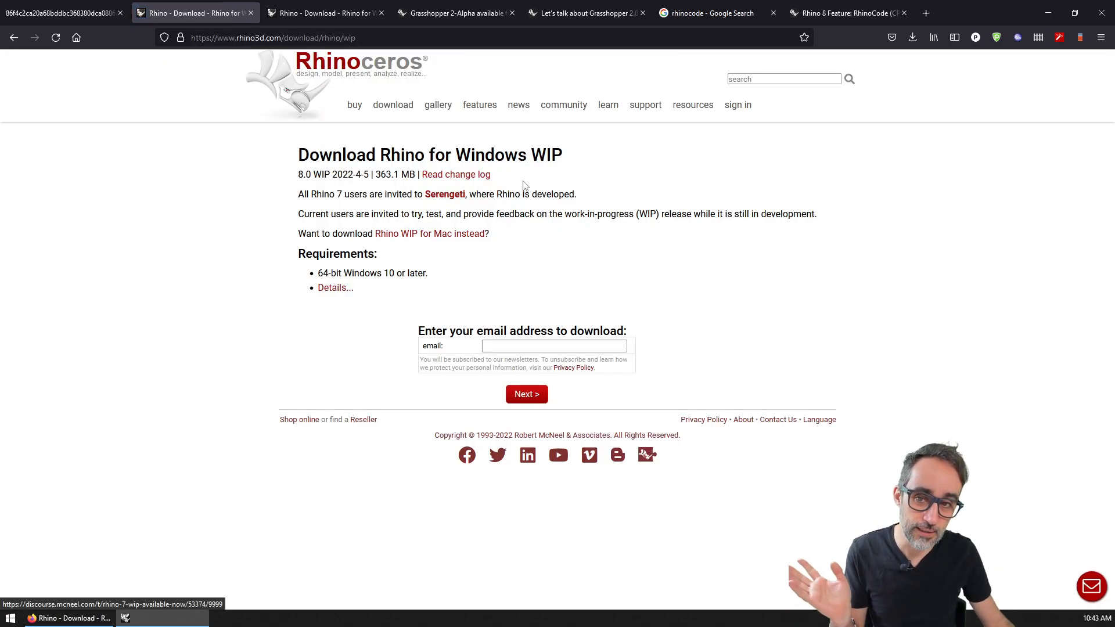
{"action": "left_click_drag", "start_coordinate": [518, 155], "coordinate": [569, 154]}
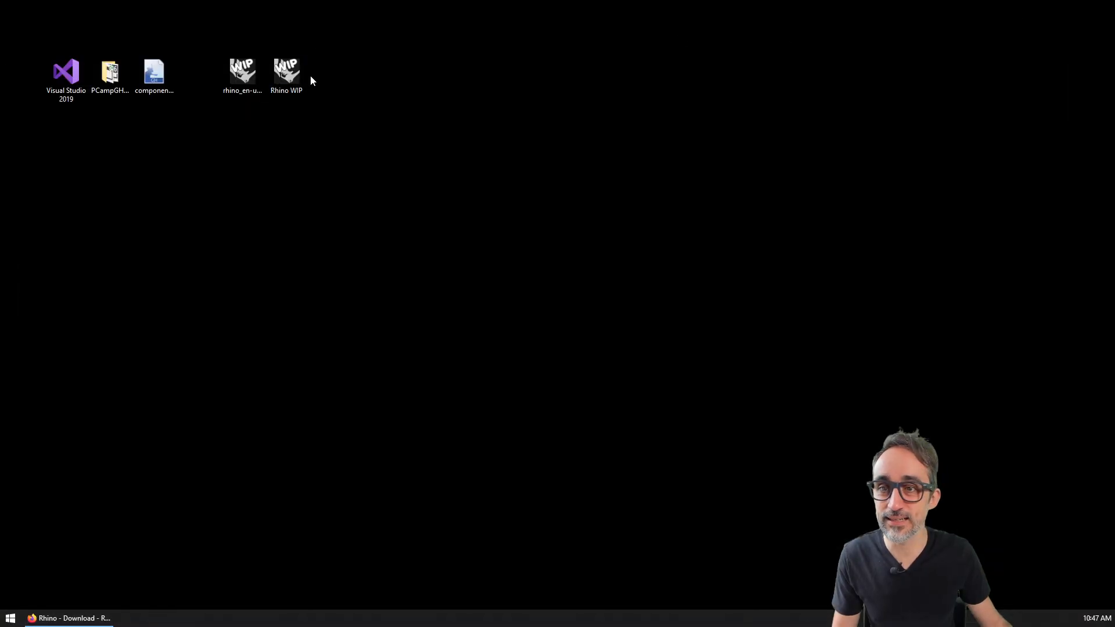
{"action": "left_click", "coordinate": [288, 73]}
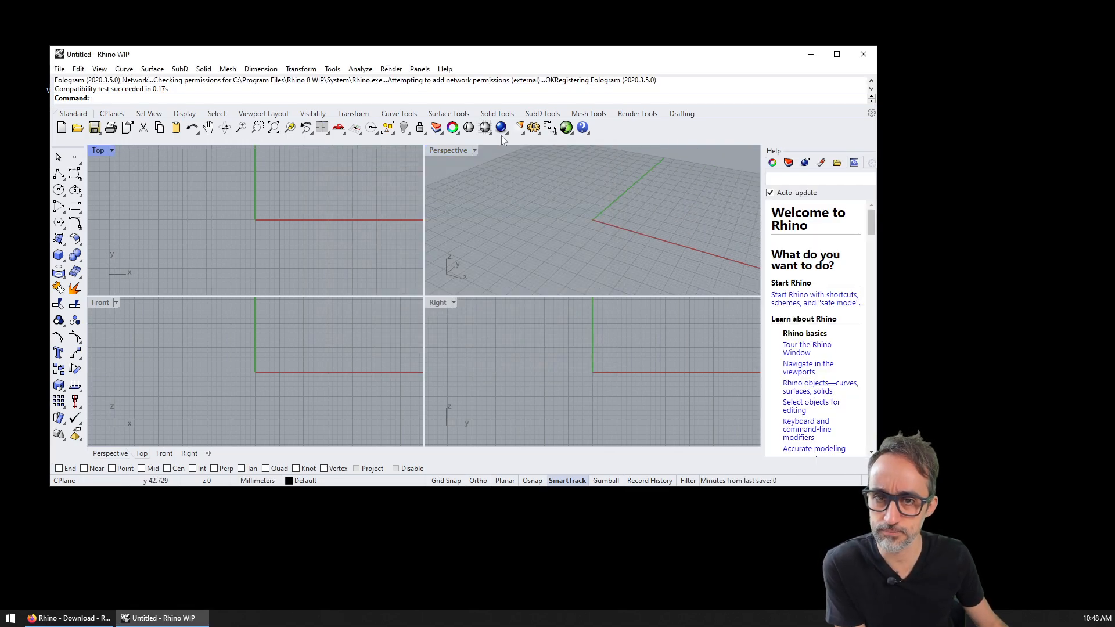
Step: Enlarge the command history, maximise Rhino, and widen the Help panel with auto-update off
{"action": "left_click_drag", "start_coordinate": [503, 103], "coordinate": [501, 125]}
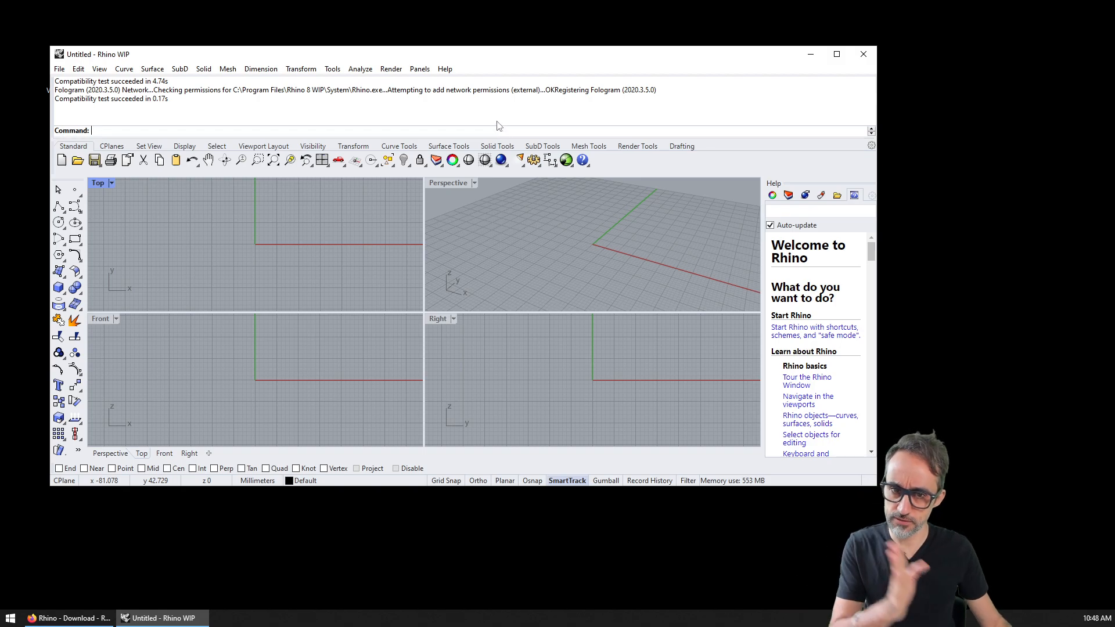
{"action": "left_click", "coordinate": [836, 54]}
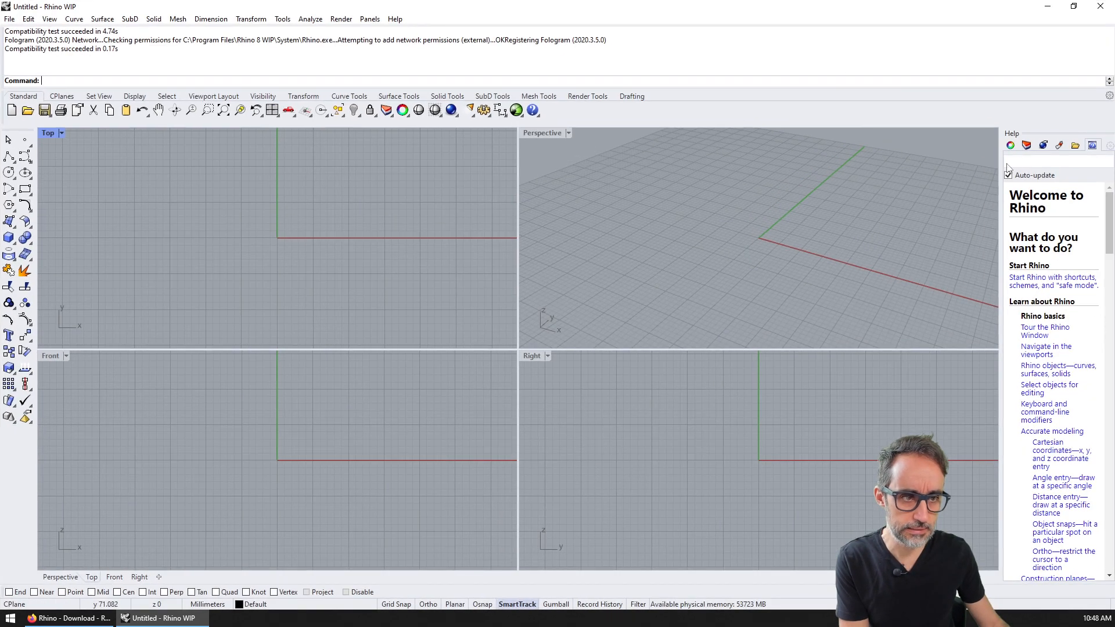
{"action": "left_click_drag", "start_coordinate": [1005, 169], "coordinate": [903, 168]}
{"action": "left_click", "coordinate": [910, 175]}
{"action": "left_click", "coordinate": [574, 195]}
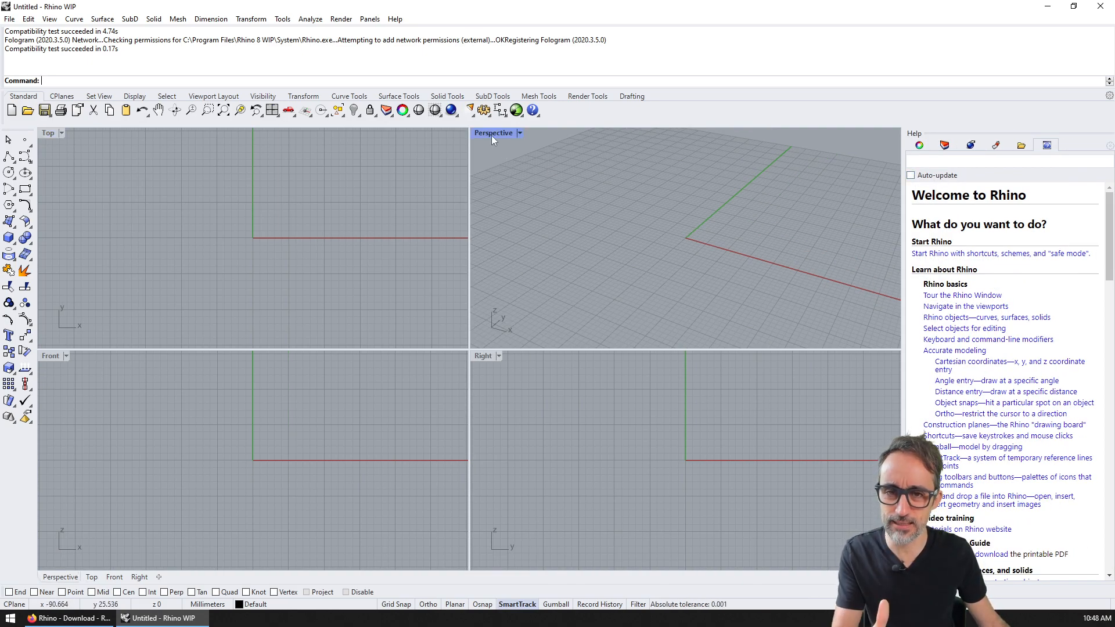
Step: In Options > Appearance > Colors, set the viewport background to near-white #FDFDFD
{"action": "left_click", "coordinate": [282, 18]}
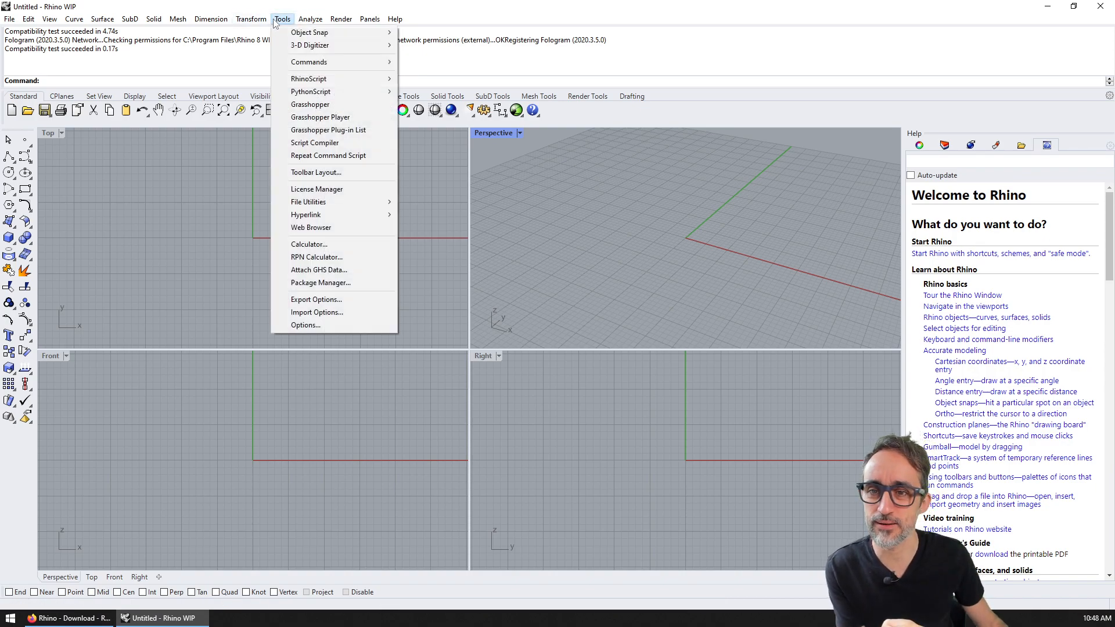
{"action": "left_click", "coordinate": [306, 326]}
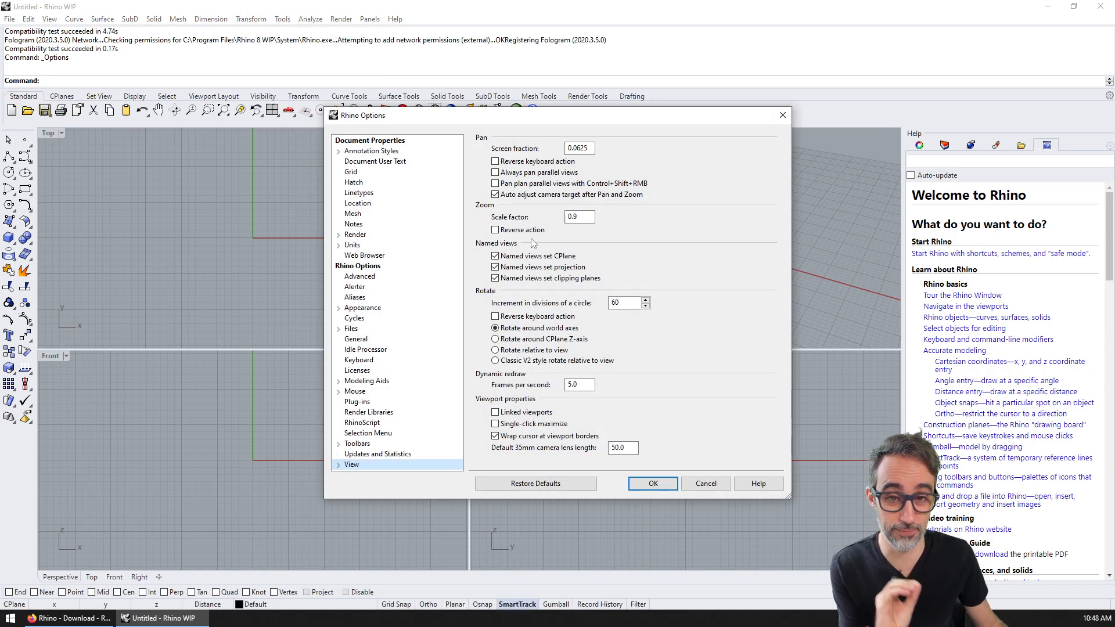
{"action": "left_click", "coordinate": [361, 308]}
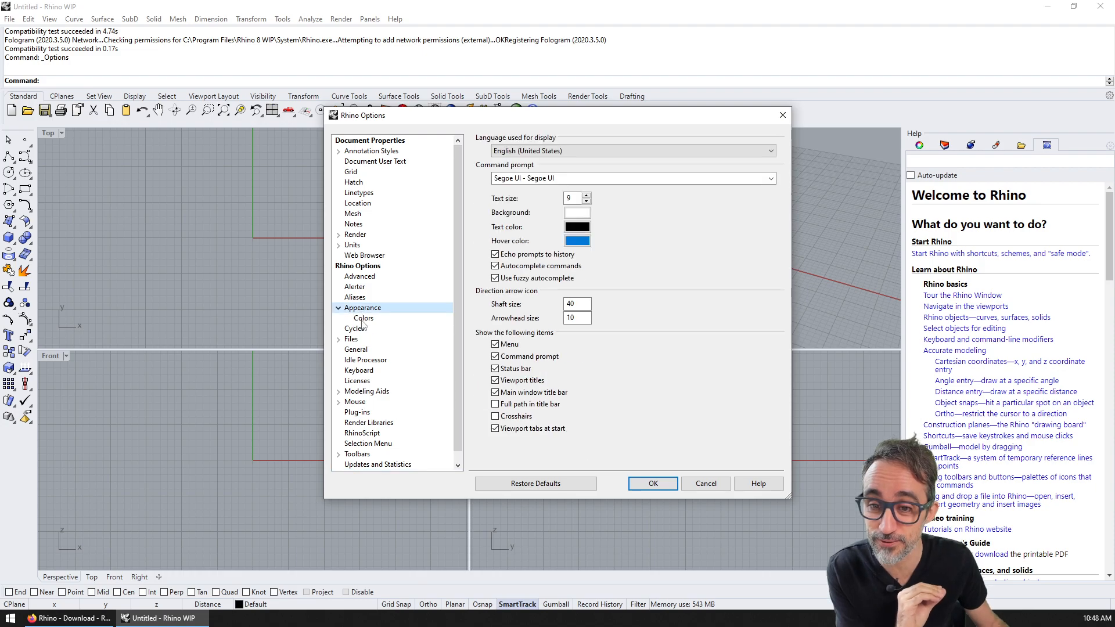
{"action": "left_click", "coordinate": [363, 318]}
{"action": "left_click", "coordinate": [666, 158]}
{"action": "left_click_drag", "start_coordinate": [645, 235], "coordinate": [664, 252]}
{"action": "left_click", "coordinate": [728, 414]}
{"action": "left_click", "coordinate": [687, 166]}
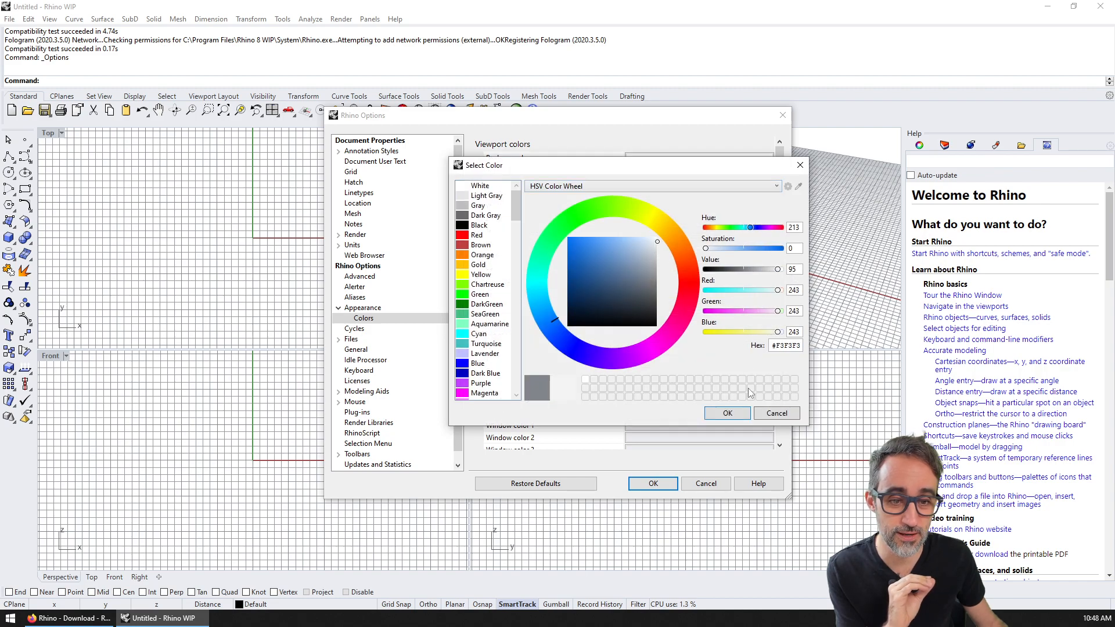
{"action": "left_click", "coordinate": [747, 412]}
Step: Set the minor grid lines to white, close Options, and orbit the Perspective view
{"action": "left_click", "coordinate": [633, 182]}
{"action": "left_click_drag", "start_coordinate": [648, 240], "coordinate": [663, 238]}
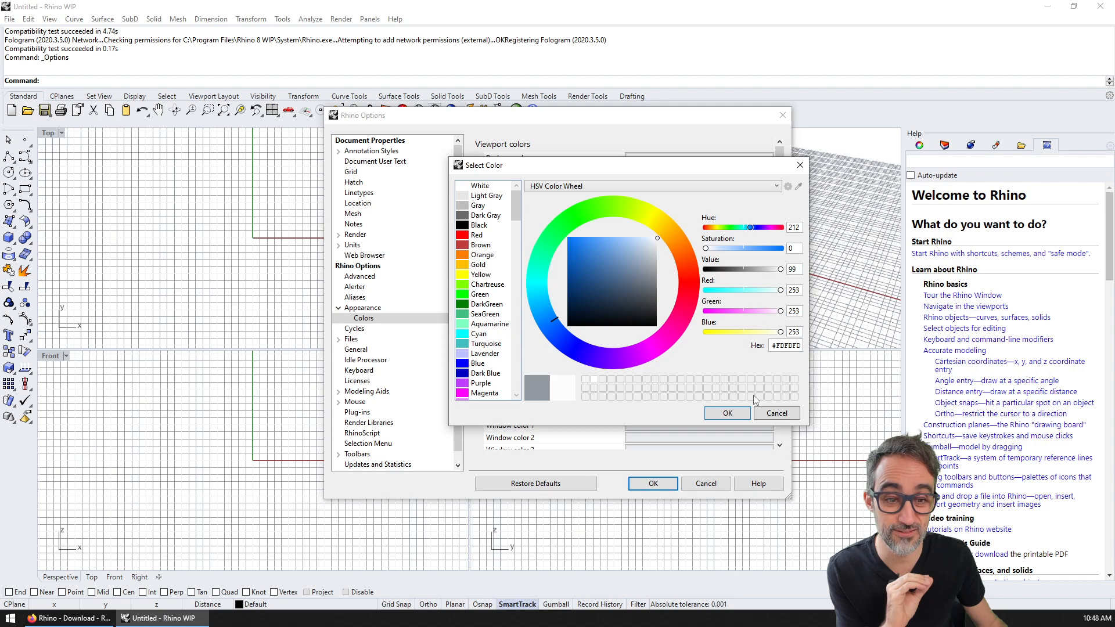
{"action": "left_click", "coordinate": [743, 414]}
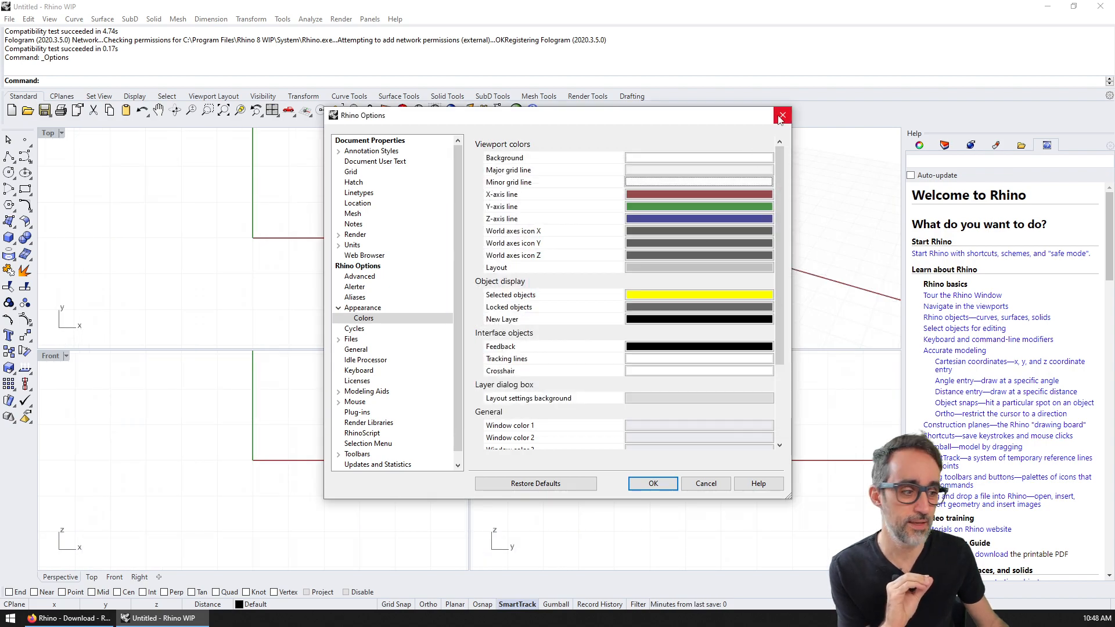
{"action": "left_click", "coordinate": [653, 483]}
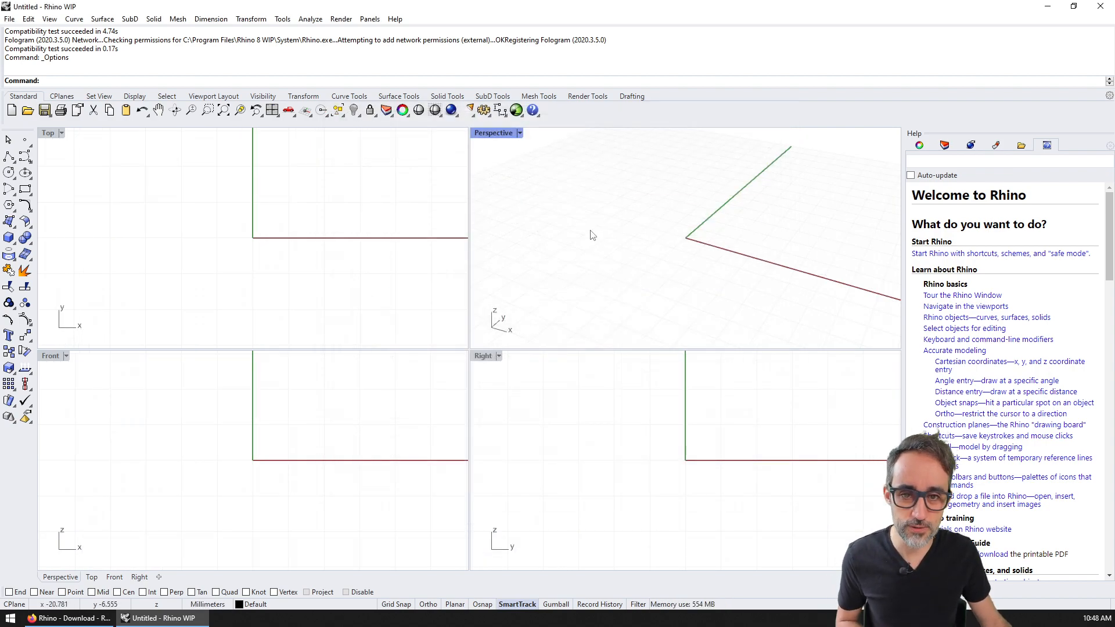
{"action": "right_click_drag", "start_coordinate": [657, 254], "coordinate": [745, 240]}
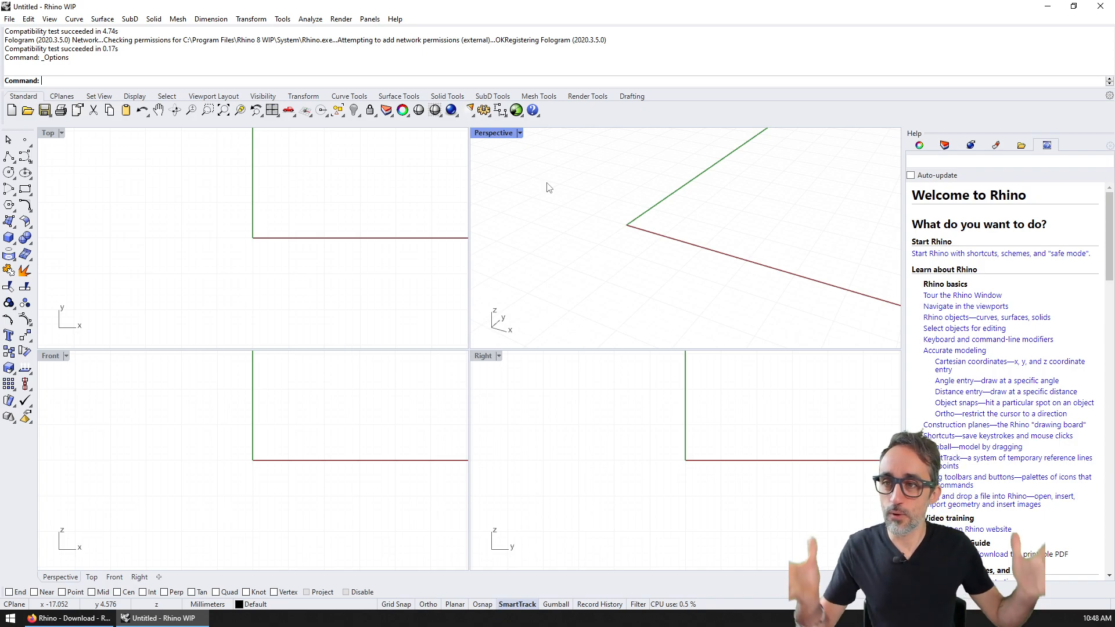
{"action": "left_click", "coordinate": [395, 18]}
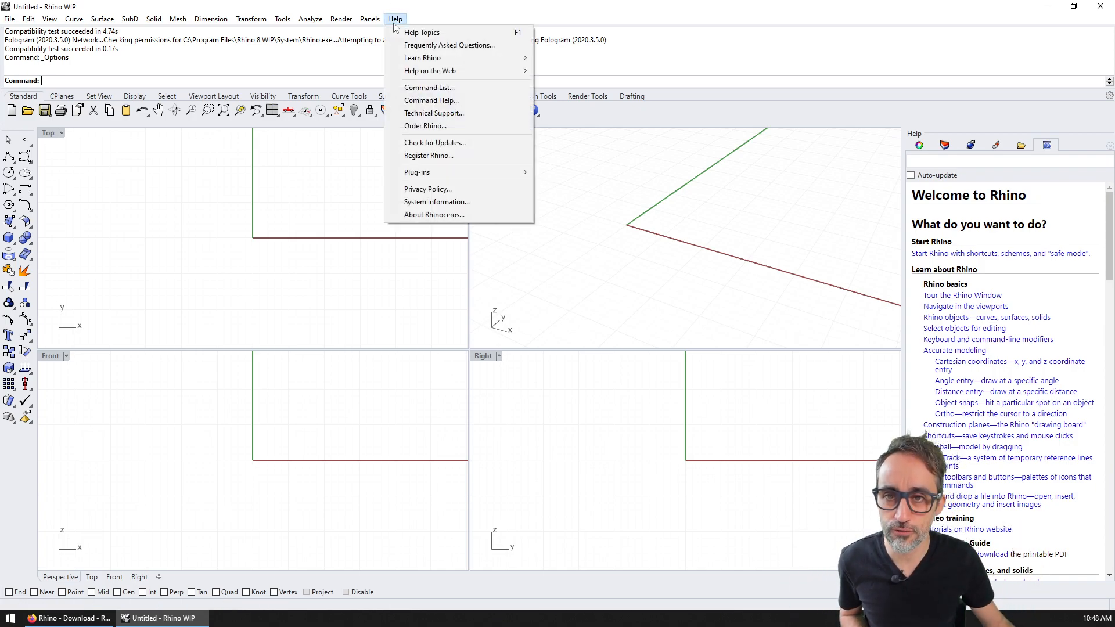
{"action": "left_click", "coordinate": [454, 219]}
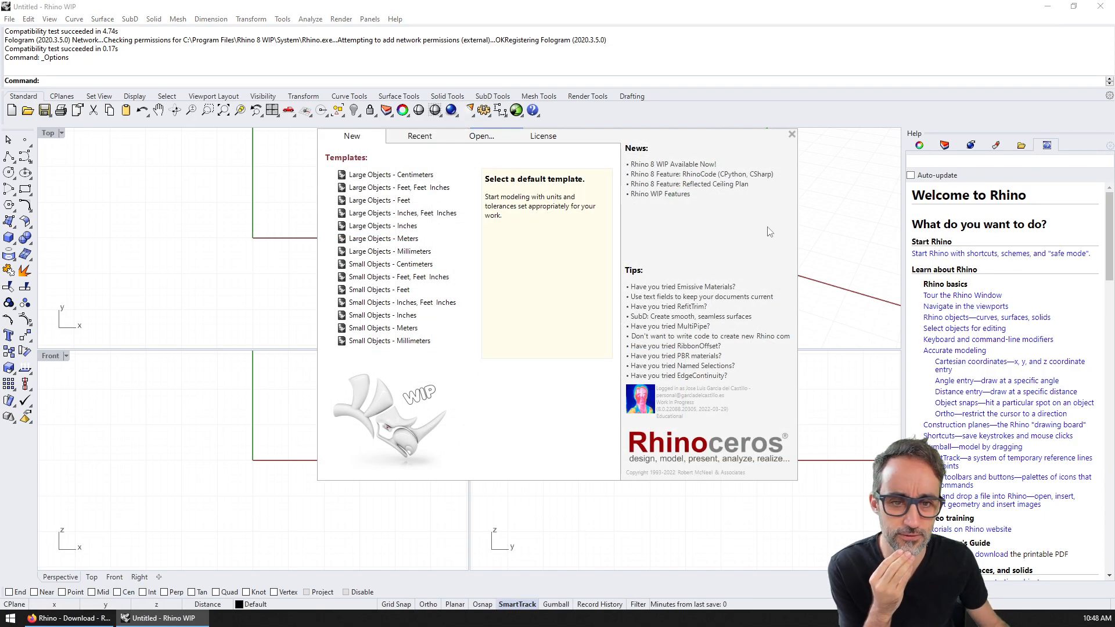
{"action": "left_click_drag", "start_coordinate": [732, 409], "coordinate": [657, 410]}
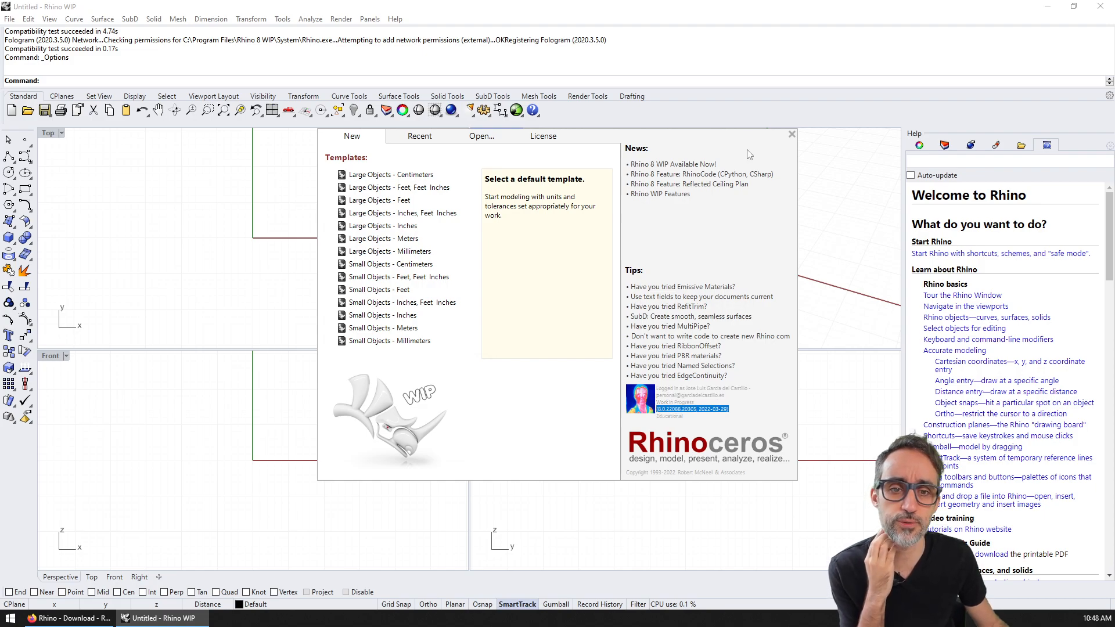
{"action": "left_click", "coordinate": [792, 135]}
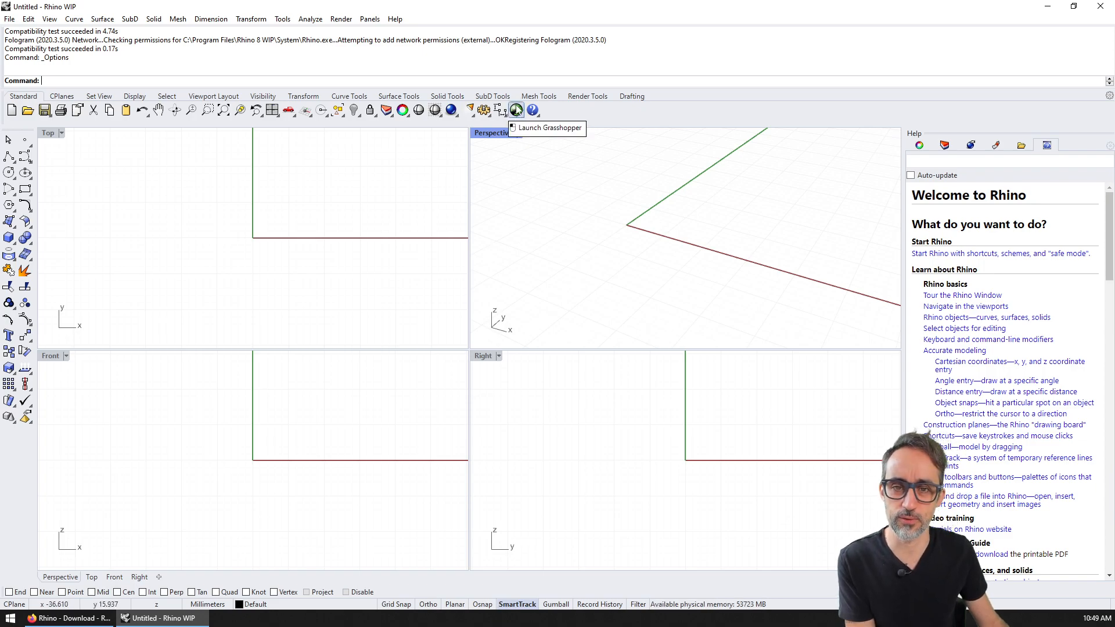
Step: Launch Grasshopper, close it again, and bring the browser's Rhino WIP download page forward
{"action": "left_click", "coordinate": [516, 109]}
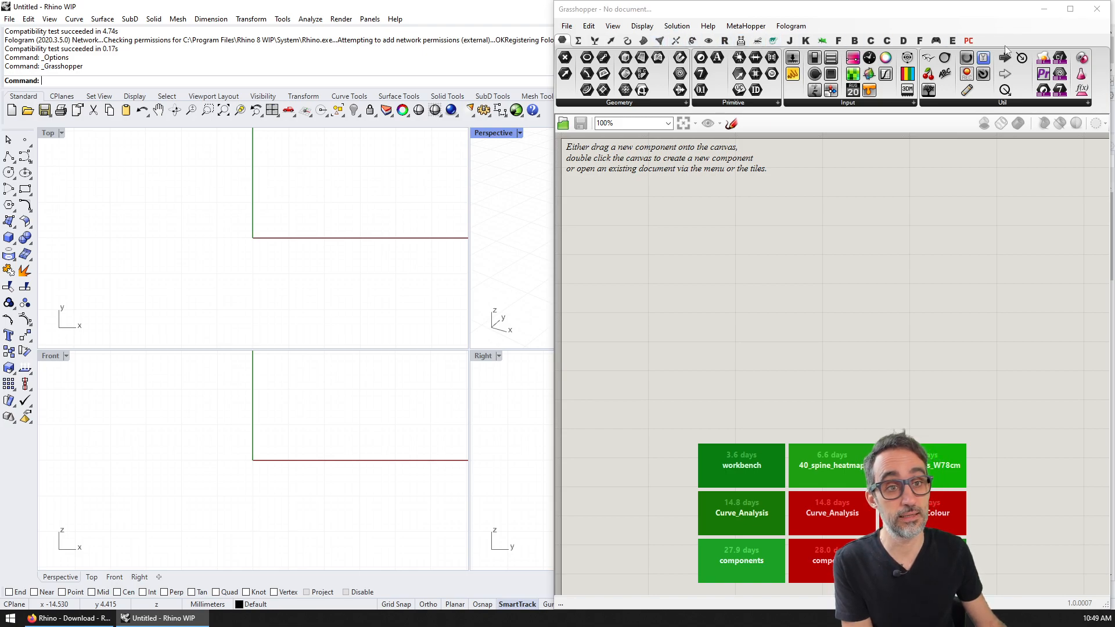
{"action": "left_click", "coordinate": [1094, 11]}
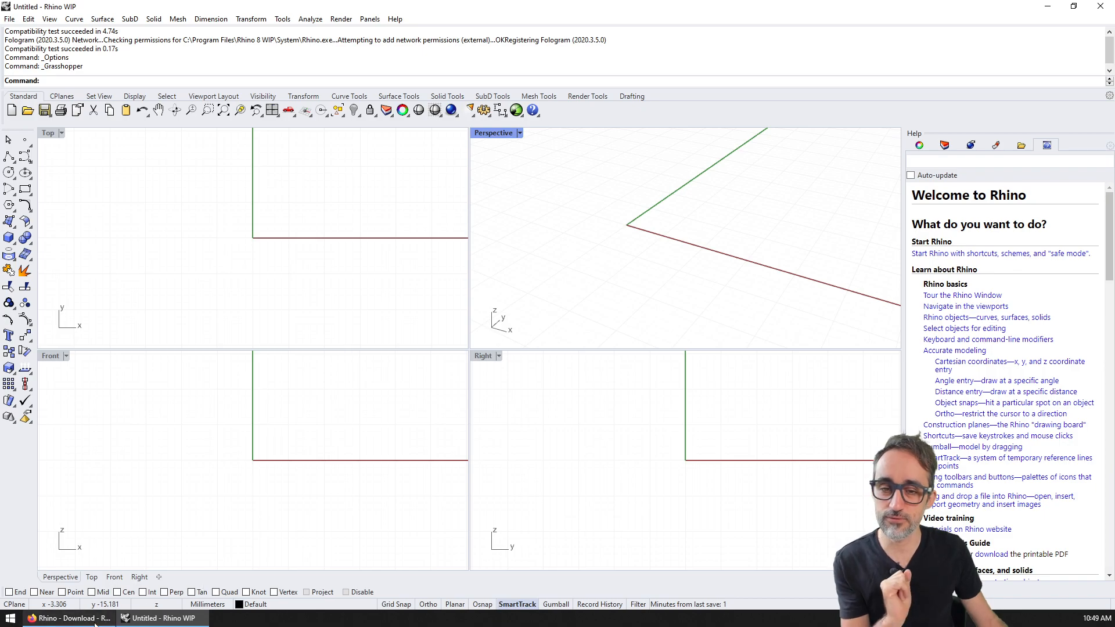
{"action": "left_click", "coordinate": [97, 621]}
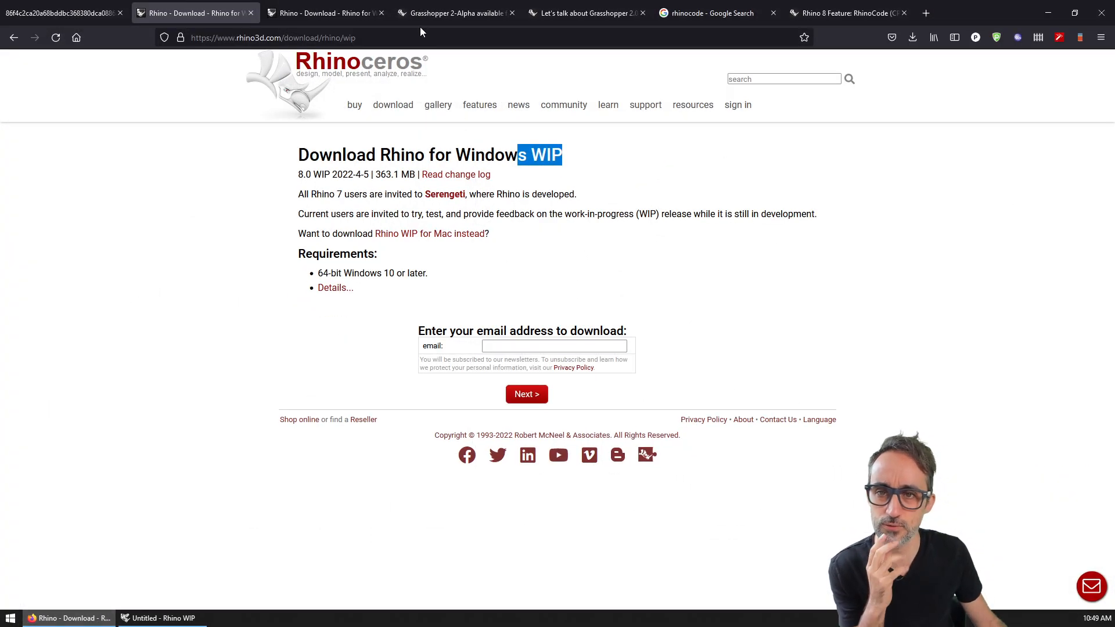
Step: Show the Grasshopper 2-Alpha announcement and zoom the page to 120%
{"action": "left_click", "coordinate": [430, 8]}
{"action": "left_click_drag", "start_coordinate": [545, 9], "coordinate": [629, 7]}
{"action": "left_click", "coordinate": [455, 5]}
{"action": "key", "text": "ctrl+plus"}
{"action": "key", "text": "ctrl+plus"}
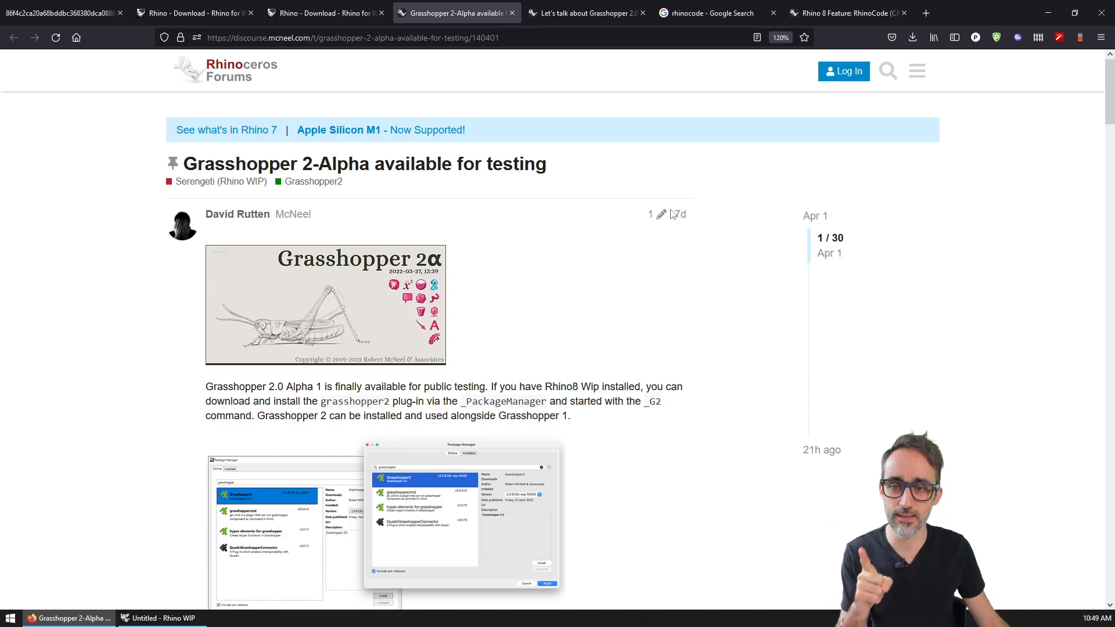
Step: Highlight the post's opening words and the note about needing Rhino8 WIP installed
{"action": "scroll", "coordinate": [531, 306], "scroll_direction": "down", "scroll_amount": 3}
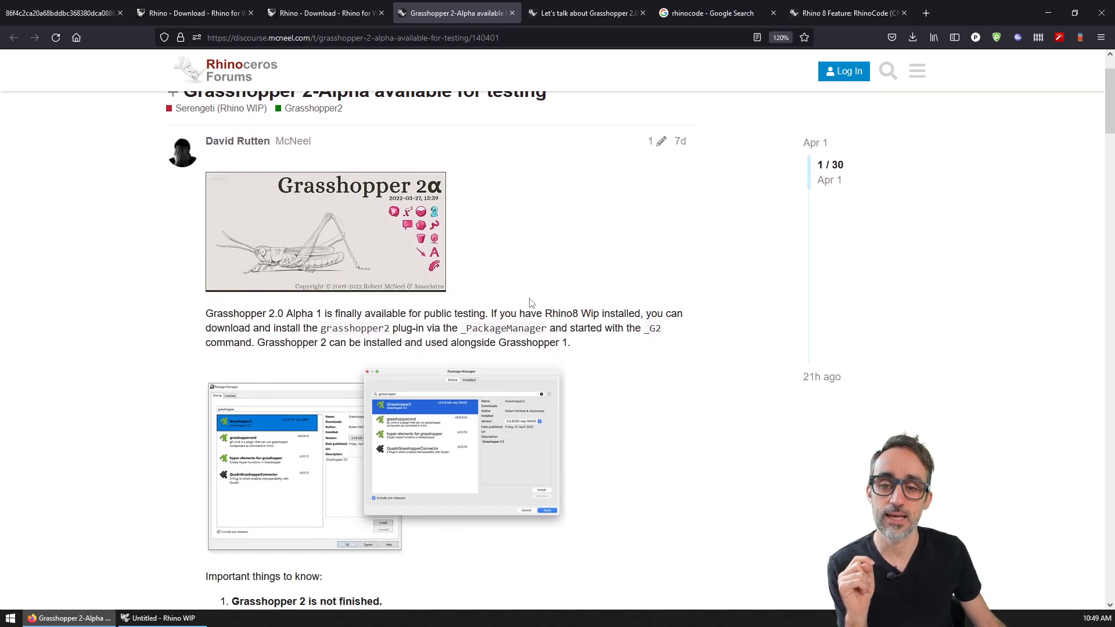
{"action": "left_click_drag", "start_coordinate": [207, 240], "coordinate": [338, 241]}
{"action": "left_click", "coordinate": [575, 250]}
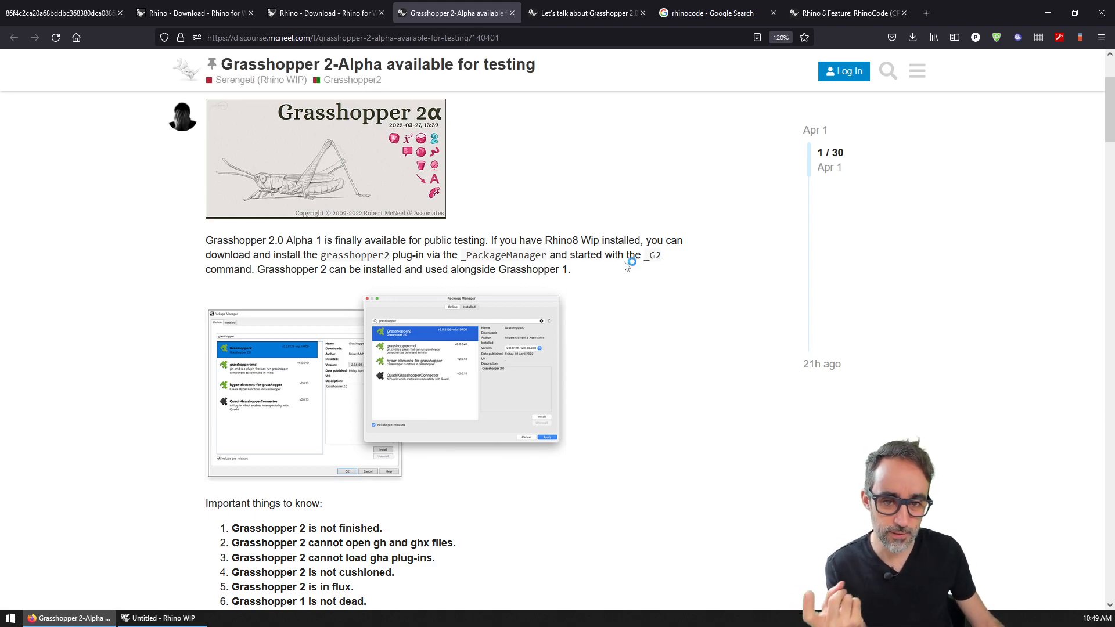
{"action": "left_click_drag", "start_coordinate": [552, 240], "coordinate": [618, 240]}
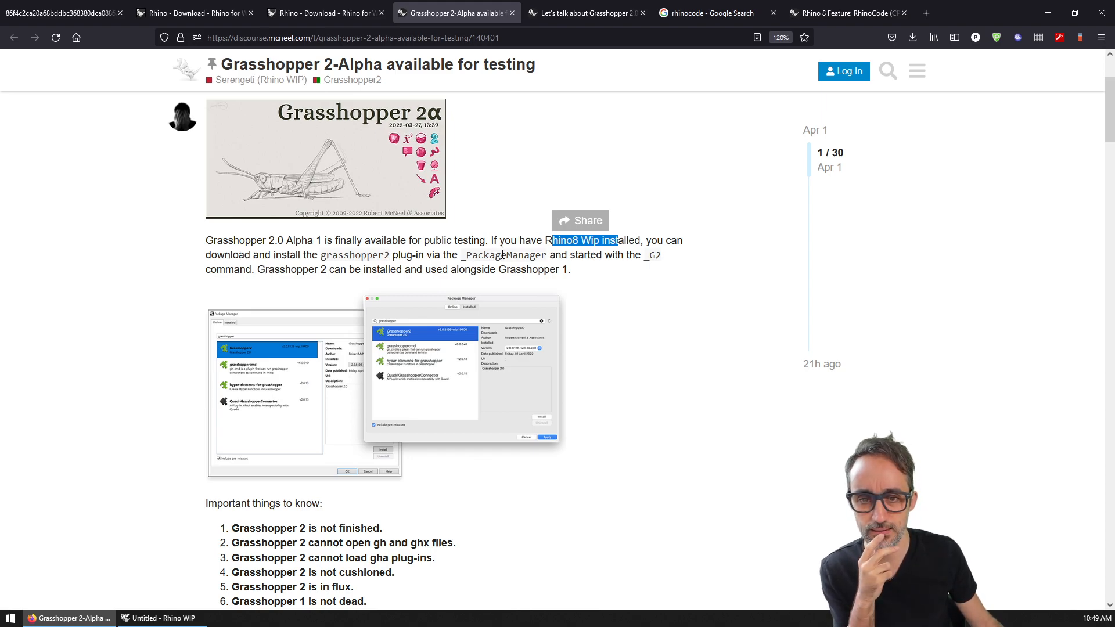
{"action": "left_click", "coordinate": [777, 373]}
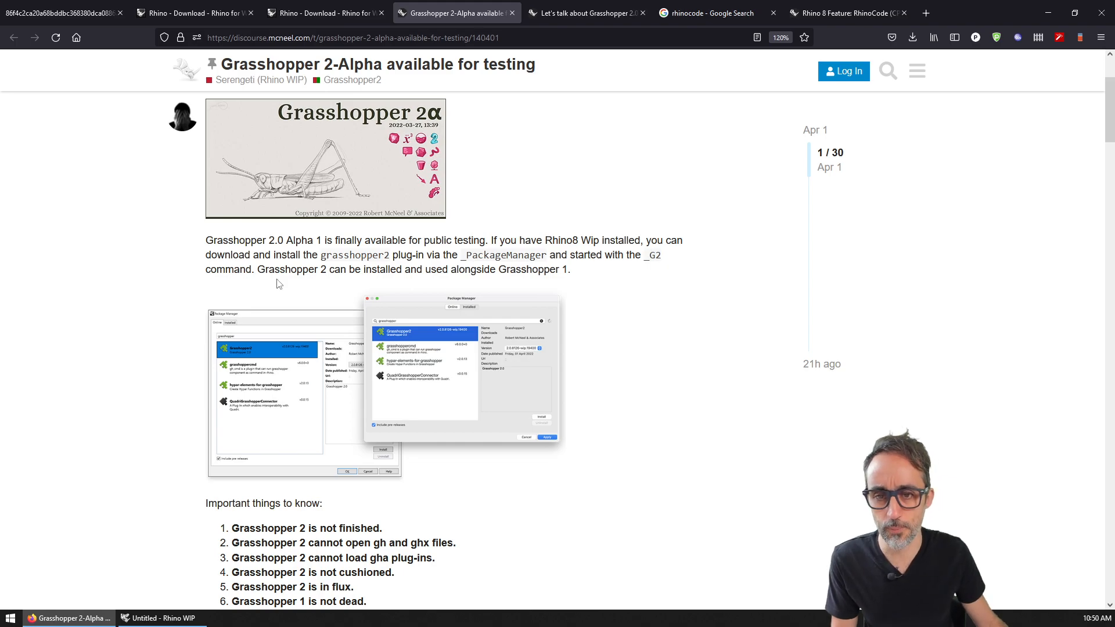
{"action": "left_click", "coordinate": [155, 621]}
Step: Snap Rhino to the right half and the browser to the left, and close the Help panel
{"action": "key", "text": "super+Right"}
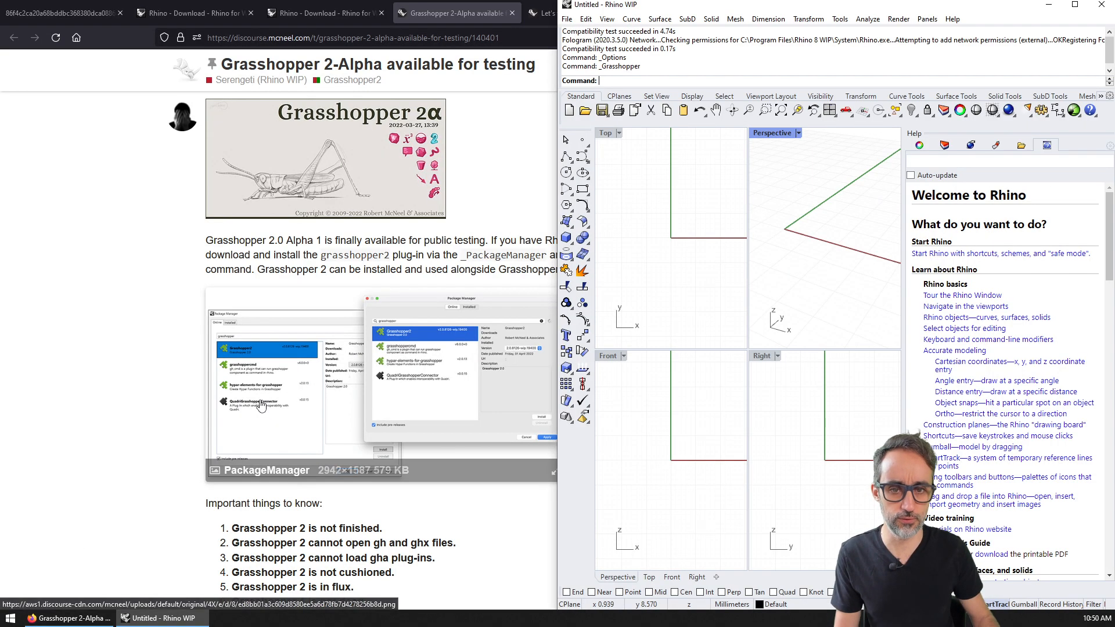
{"action": "left_click", "coordinate": [133, 343]}
{"action": "key", "text": "super+Left"}
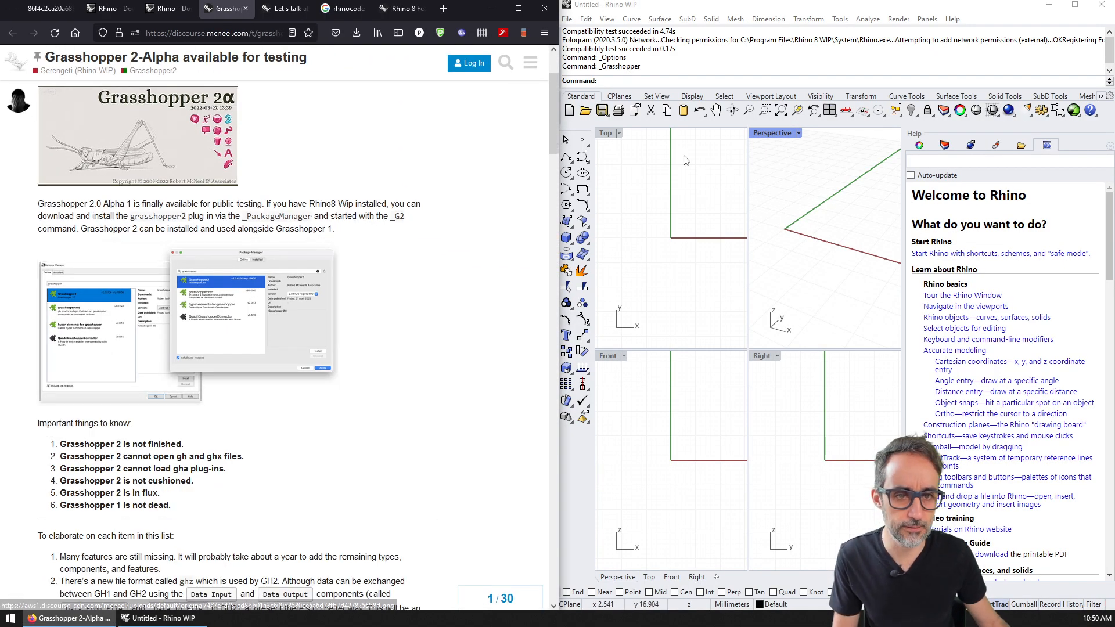
{"action": "left_click", "coordinate": [690, 96]}
{"action": "left_click", "coordinate": [1109, 145]}
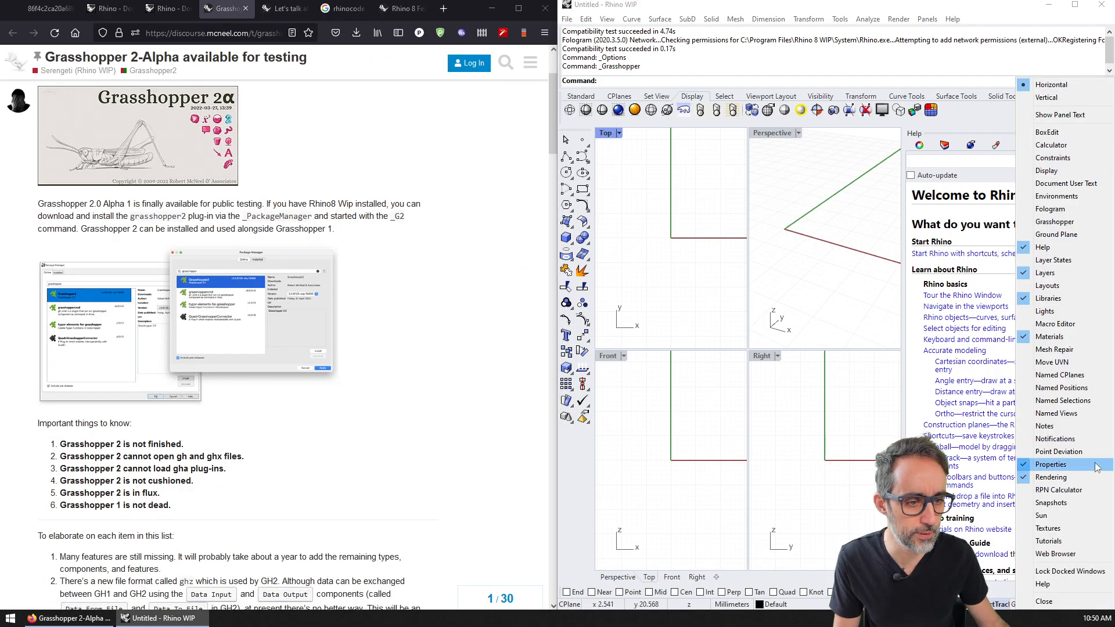
{"action": "left_click", "coordinate": [1054, 605]}
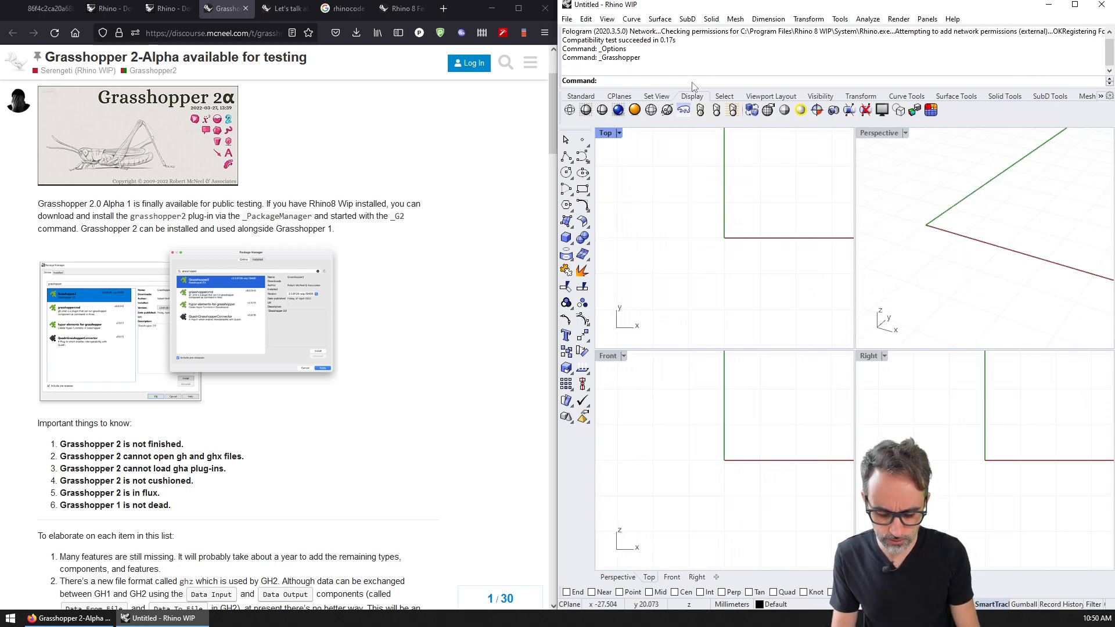
Step: Run _PackageManager, search 'ga' with pre-releases included, and select Grasshopper2
{"action": "type", "text": "ackageManager"}
{"action": "key", "text": "Return"}
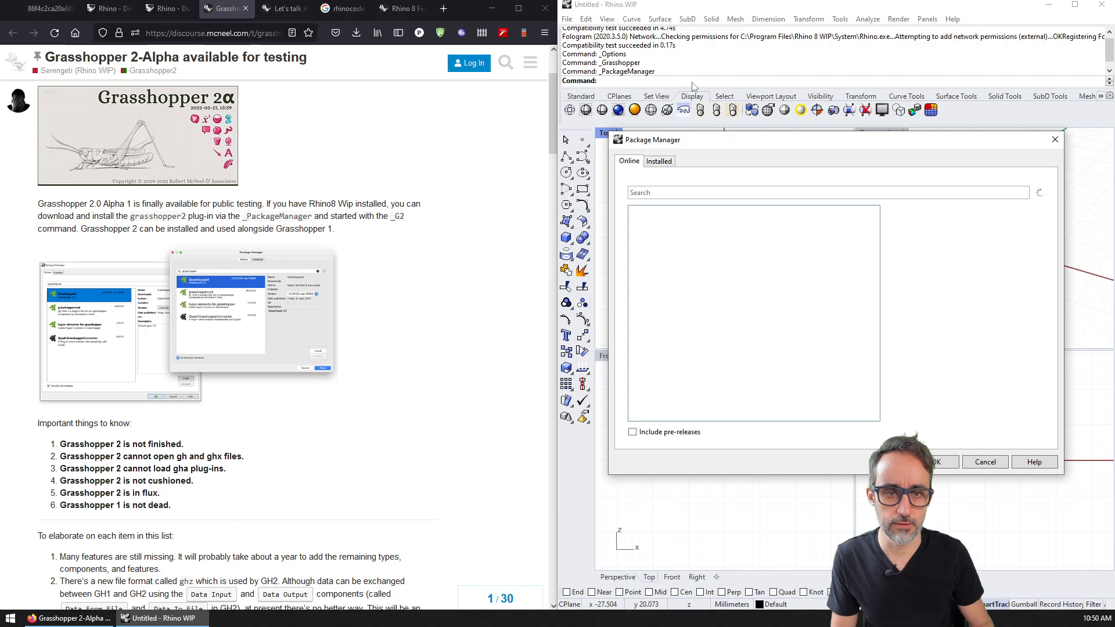
{"action": "left_click_drag", "start_coordinate": [714, 141], "coordinate": [588, 104]}
{"action": "left_click", "coordinate": [597, 158]}
{"action": "type", "text": "ga"}
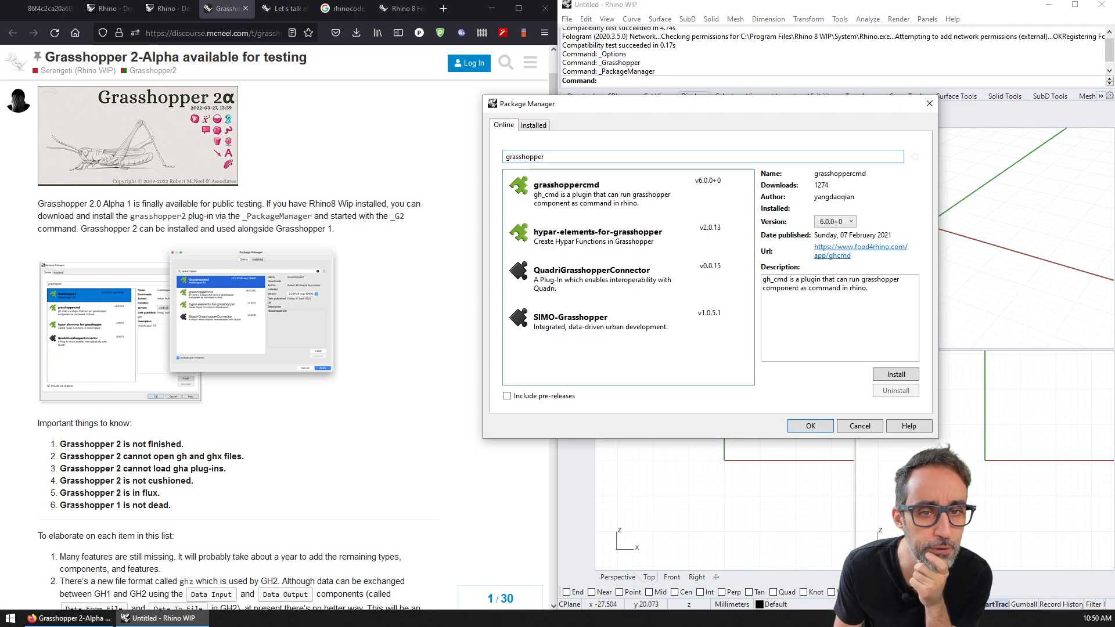
{"action": "left_click", "coordinate": [537, 395]}
{"action": "left_click", "coordinate": [591, 196]}
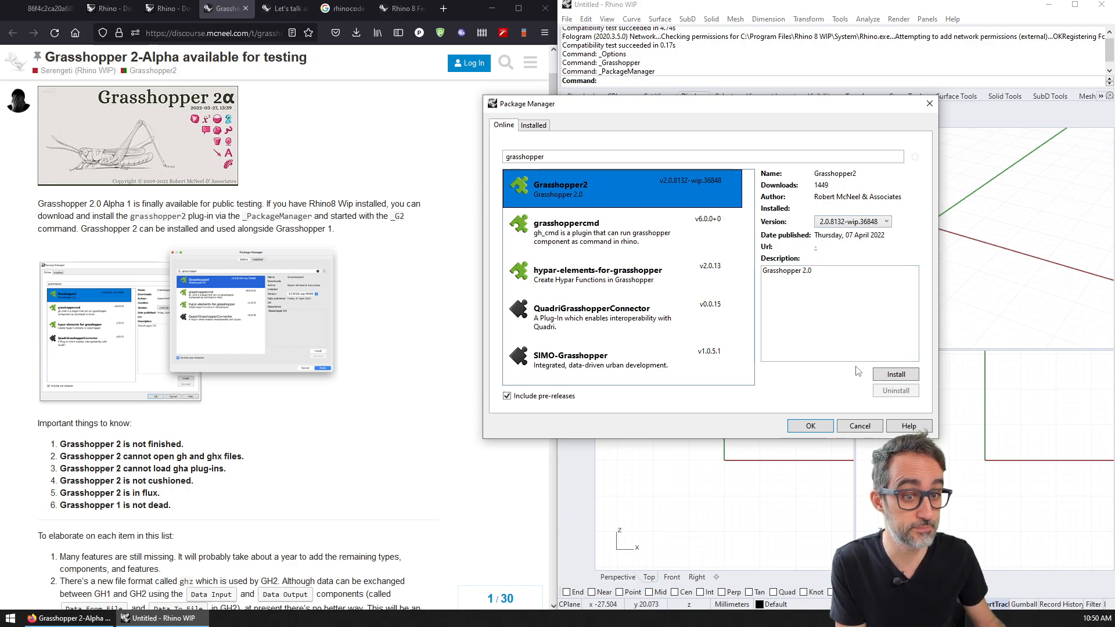
Step: Install Grasshopper2 2.0.8132-wip.36848, close the Package Manager, and exit Rhino
{"action": "left_click", "coordinate": [892, 377]}
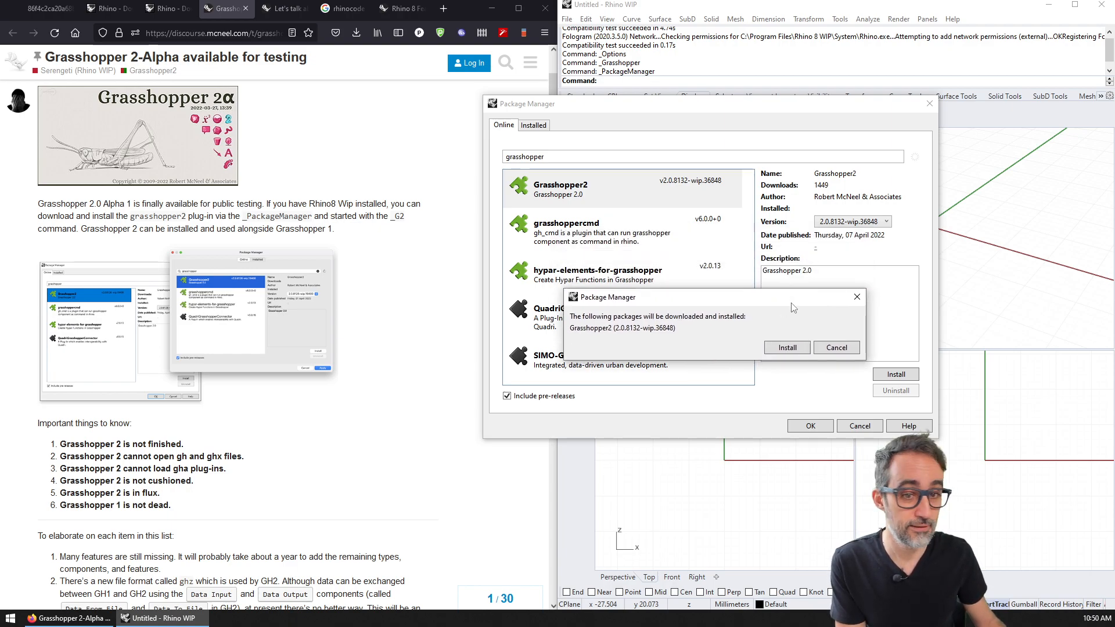
{"action": "left_click", "coordinate": [798, 349]}
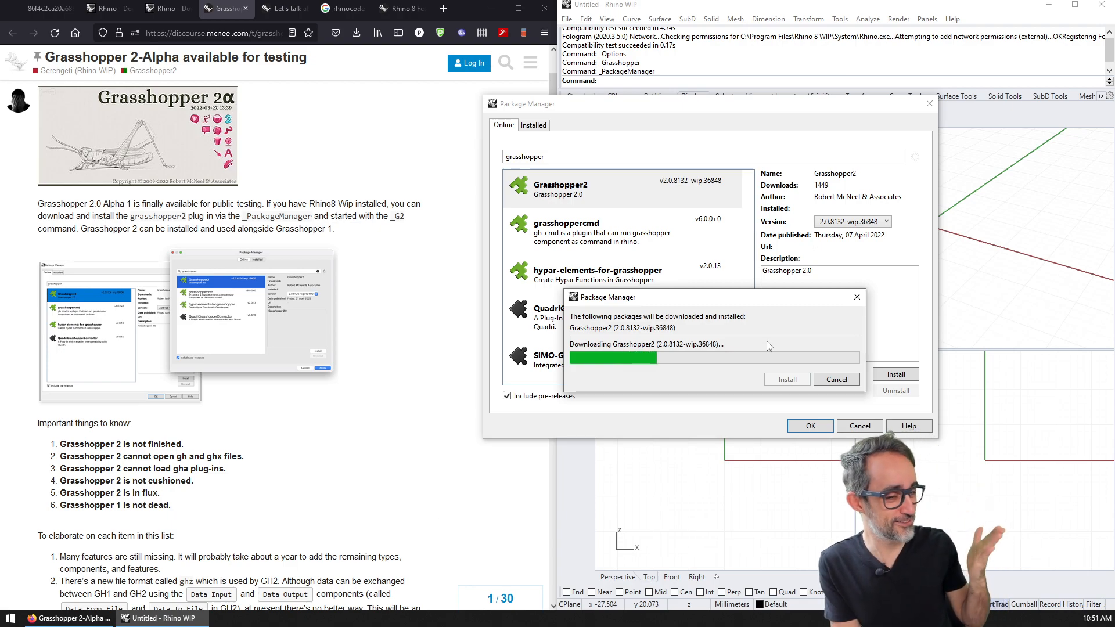
{"action": "left_click_drag", "start_coordinate": [738, 305], "coordinate": [685, 378]}
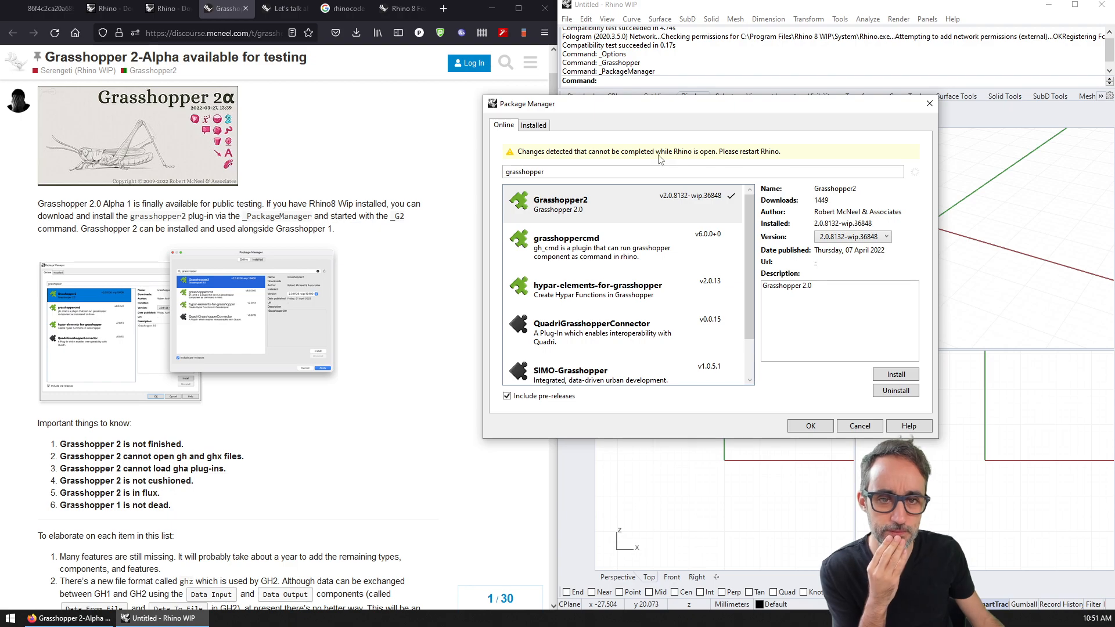
{"action": "left_click", "coordinate": [810, 426]}
{"action": "left_click", "coordinate": [1102, 5]}
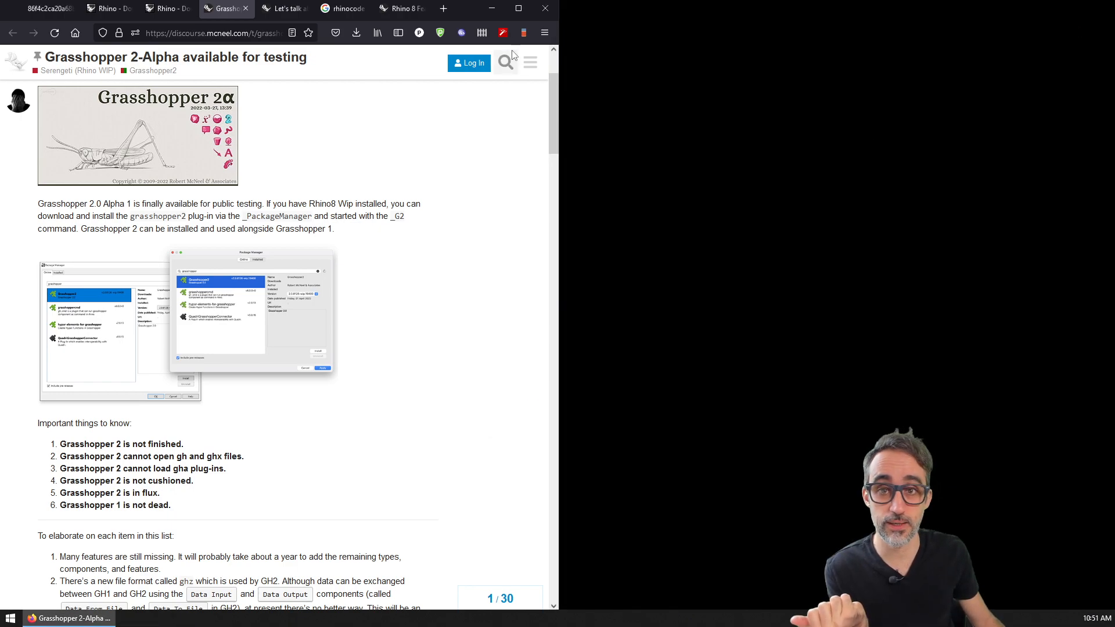
Step: Relaunch Rhino WIP from the desktop, maximise its window, and start Grasshopper
{"action": "left_click", "coordinate": [497, 9]}
{"action": "left_click", "coordinate": [242, 72]}
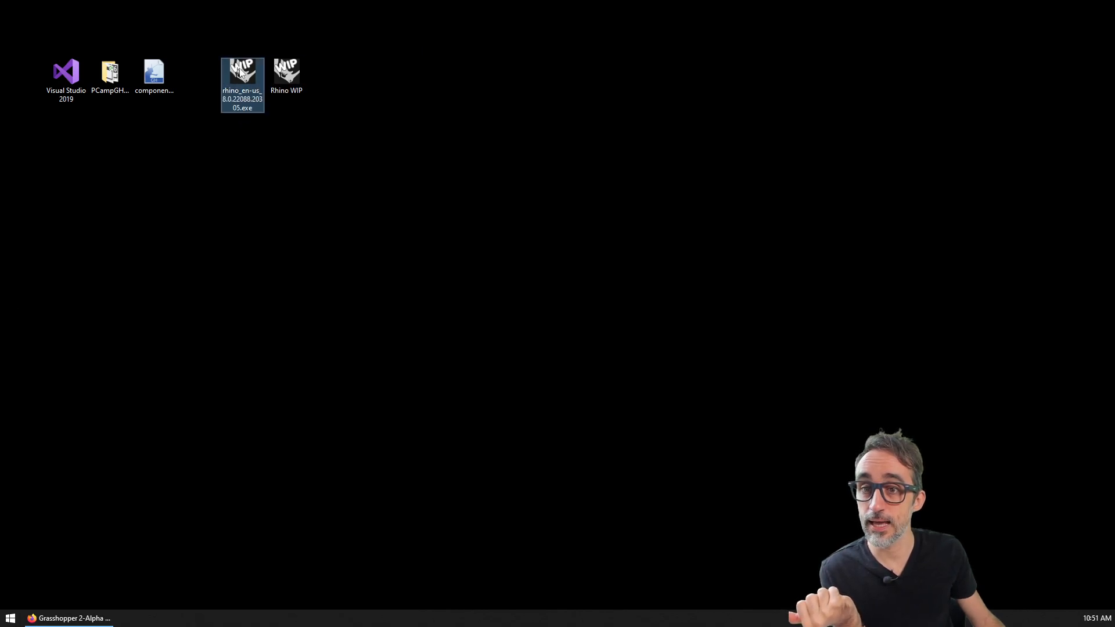
{"action": "left_click", "coordinate": [284, 79]}
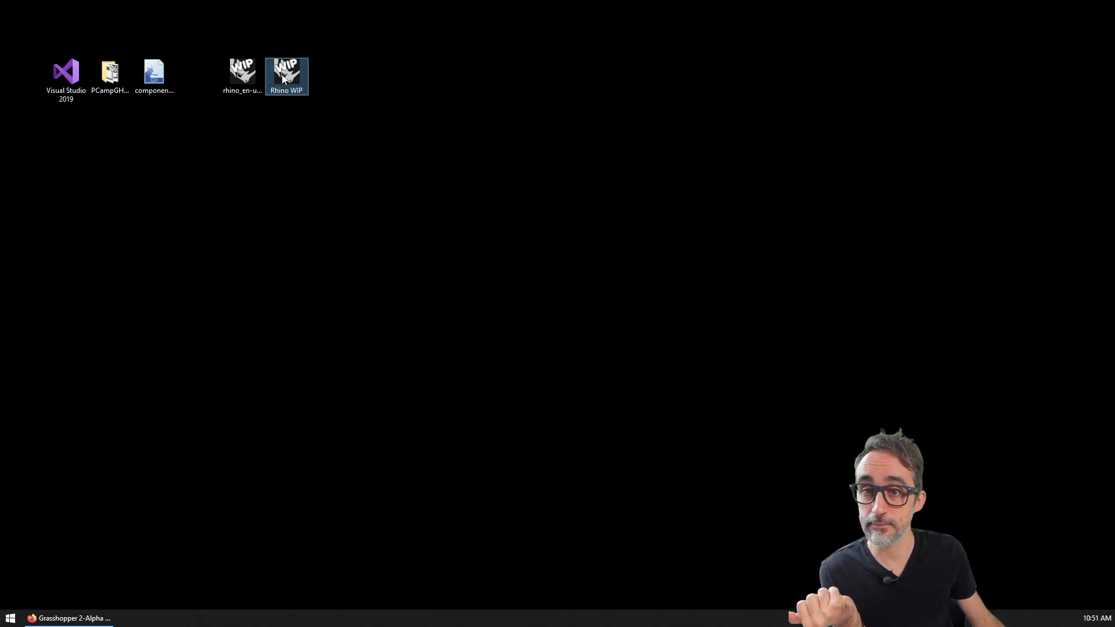
{"action": "left_click", "coordinate": [409, 158]}
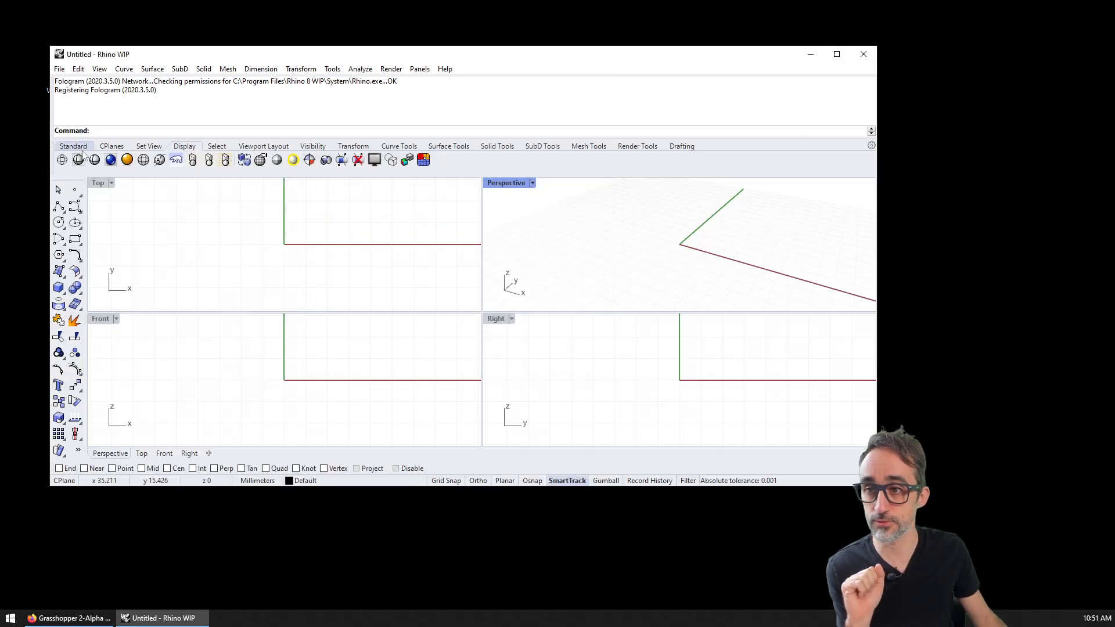
{"action": "left_click", "coordinate": [836, 54]}
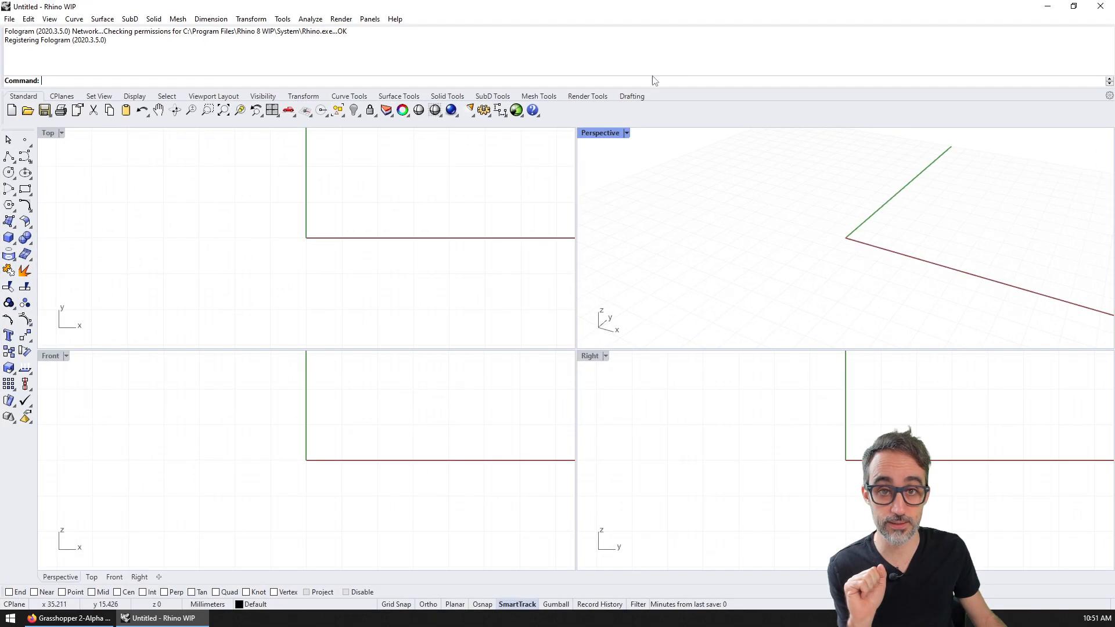
{"action": "left_click", "coordinate": [516, 110]}
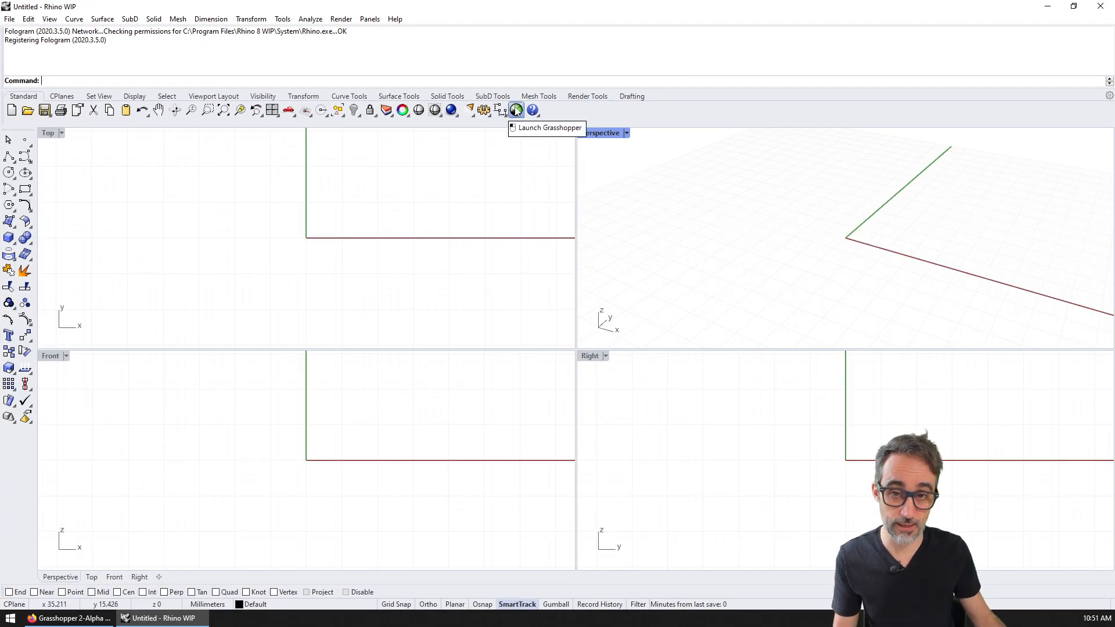
Step: Highlight the _G2 command in the forum post, then close the original Grasshopper window
{"action": "left_click", "coordinate": [68, 617]}
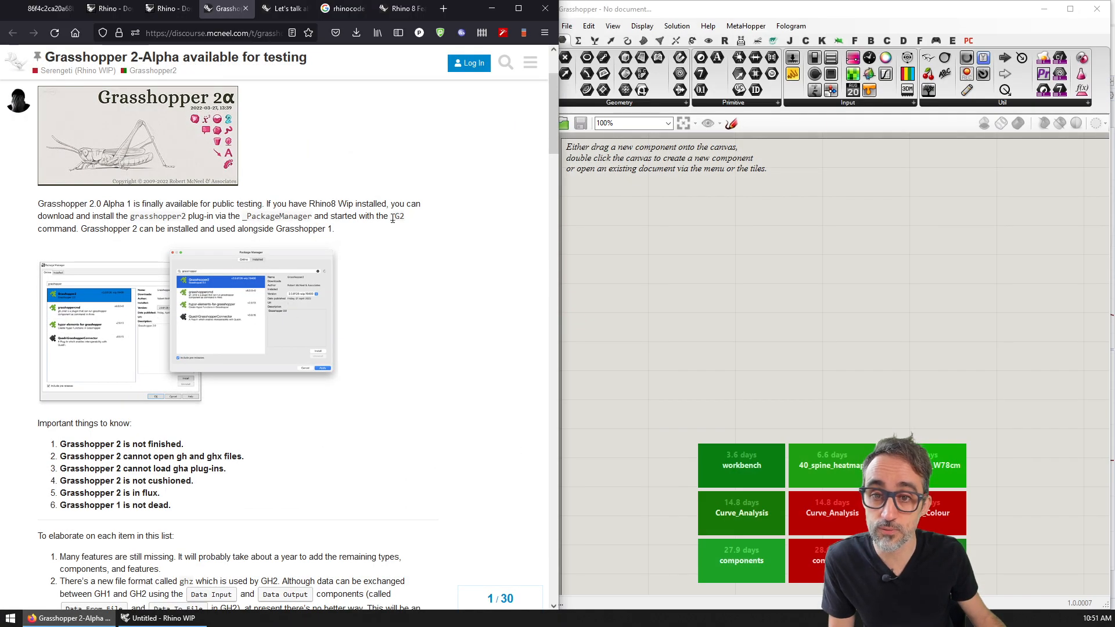
{"action": "double_click", "coordinate": [396, 217]}
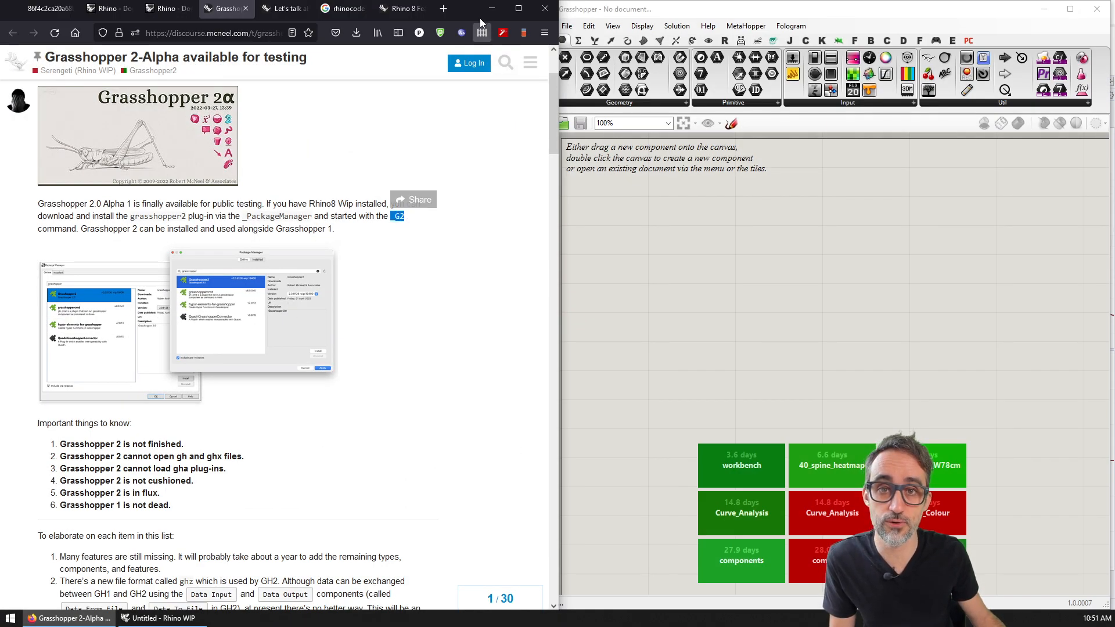
{"action": "left_click", "coordinate": [491, 8]}
{"action": "left_click", "coordinate": [1096, 9]}
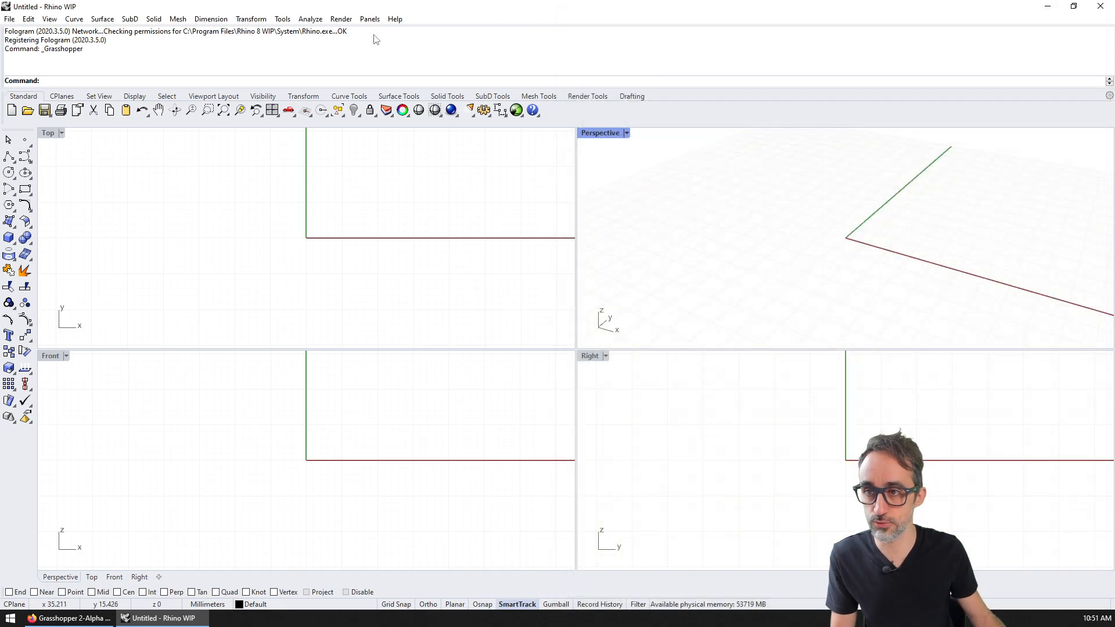
Step: Run _G2 to open Grasshopper 2 Alpha and dock its window on the left half
{"action": "type", "text": "_G"}
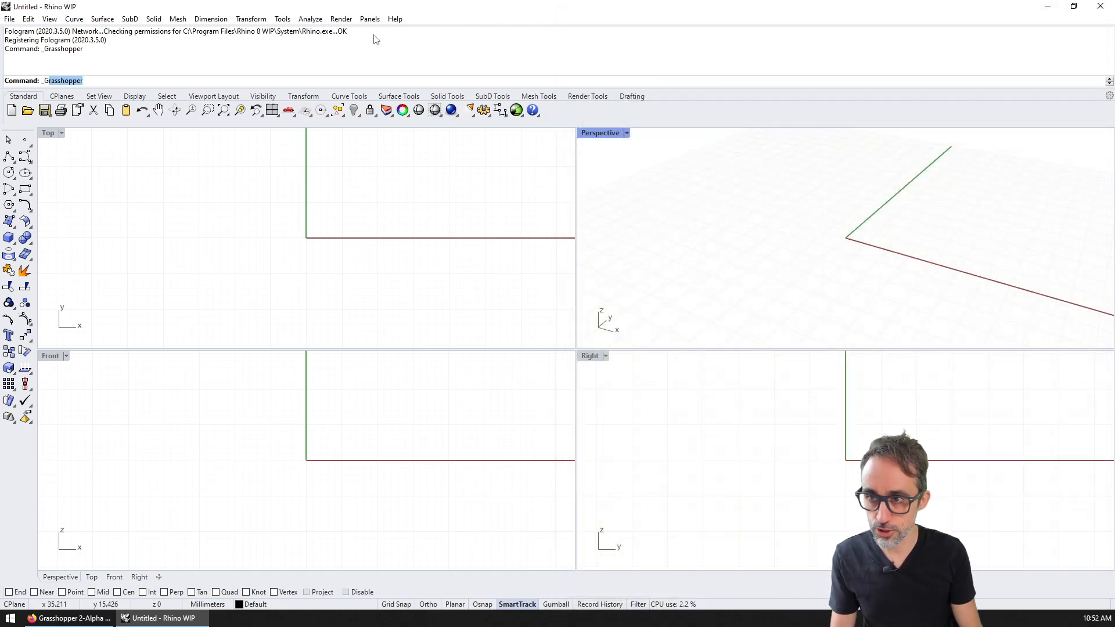
{"action": "type", "text": "2"}
{"action": "key", "text": "Down"}
{"action": "key", "text": "Down"}
{"action": "key", "text": "Down"}
{"action": "key", "text": "Down"}
{"action": "key", "text": "Down"}
{"action": "key", "text": "Down"}
{"action": "key", "text": "Down"}
{"action": "key", "text": "Down"}
{"action": "key", "text": "Down"}
{"action": "key", "text": "Down"}
{"action": "key", "text": "Down"}
{"action": "key", "text": "Down"}
{"action": "key", "text": "Down"}
{"action": "key", "text": "Down"}
{"action": "key", "text": "Down"}
{"action": "key", "text": "Down"}
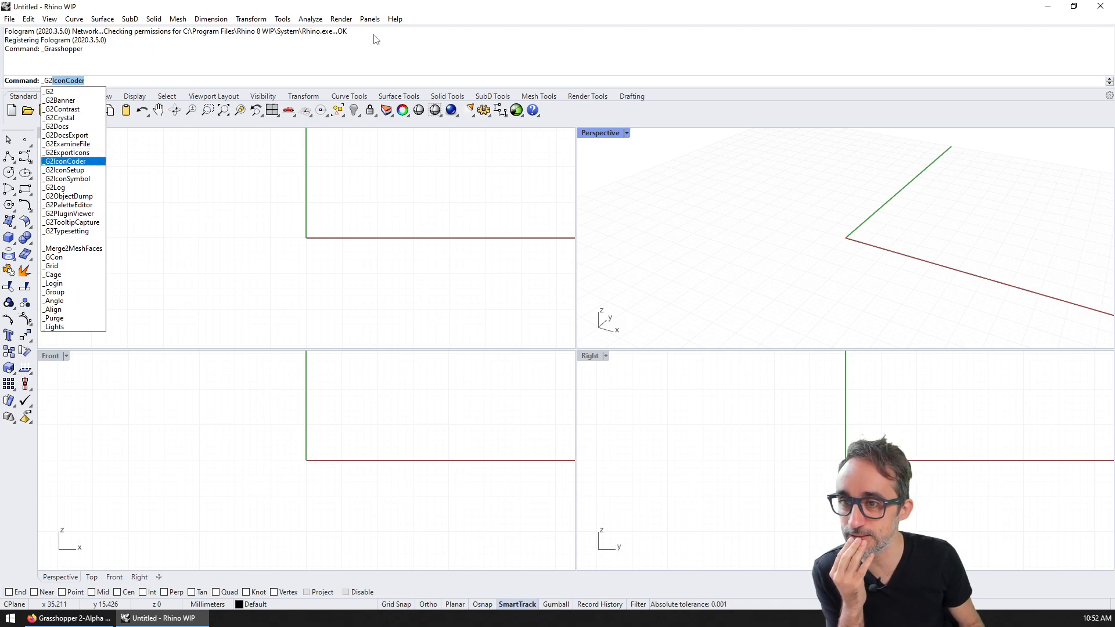
{"action": "key", "text": "Up"}
{"action": "key", "text": "Up"}
{"action": "key", "text": "Up"}
{"action": "key", "text": "Up"}
{"action": "key", "text": "Up"}
{"action": "key", "text": "Up"}
{"action": "key", "text": "Up"}
{"action": "key", "text": "Up"}
{"action": "key", "text": "Up"}
{"action": "key", "text": "Up"}
{"action": "key", "text": "Up"}
{"action": "key", "text": "Up"}
{"action": "key", "text": "Up"}
{"action": "key", "text": "Up"}
{"action": "key", "text": "Up"}
{"action": "key", "text": "Up"}
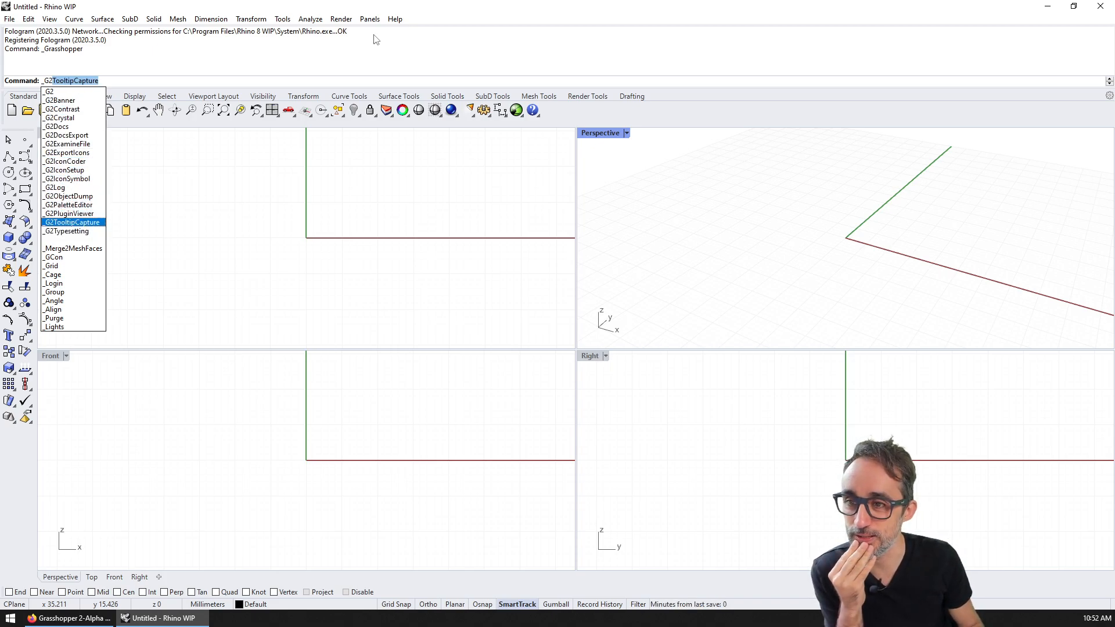
{"action": "key", "text": "Return"}
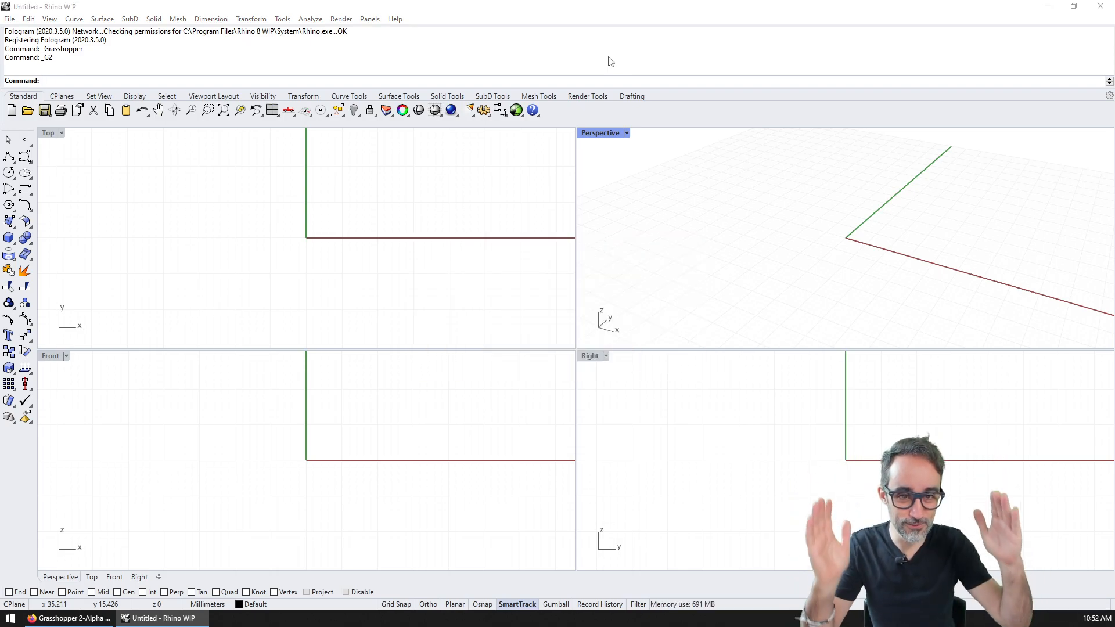
{"action": "left_click_drag", "start_coordinate": [0, 142], "coordinate": [336, 136]}
{"action": "key", "text": "super+Left"}
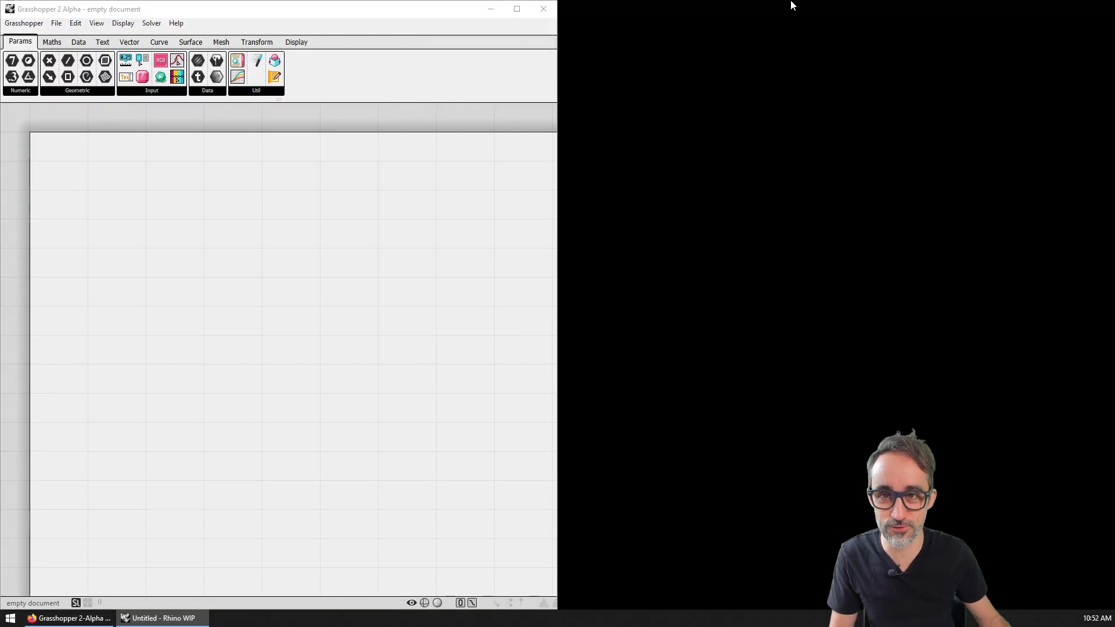
Step: Dock the empty Grasshopper 2 Alpha window on the right half of the screen
{"action": "left_click", "coordinate": [277, 13]}
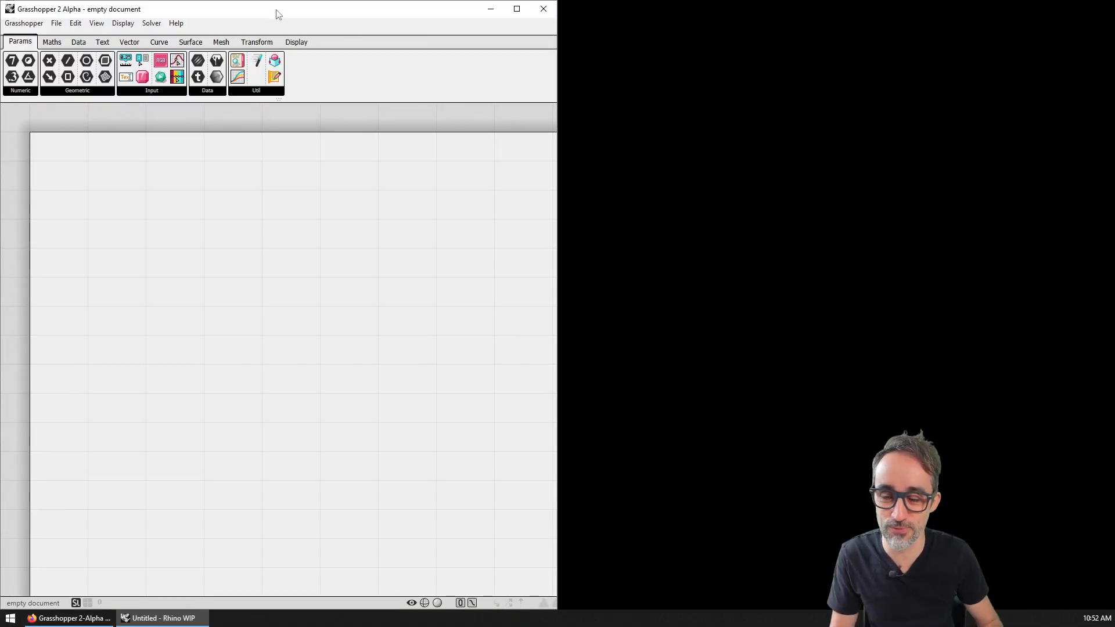
{"action": "key", "text": "super+Right"}
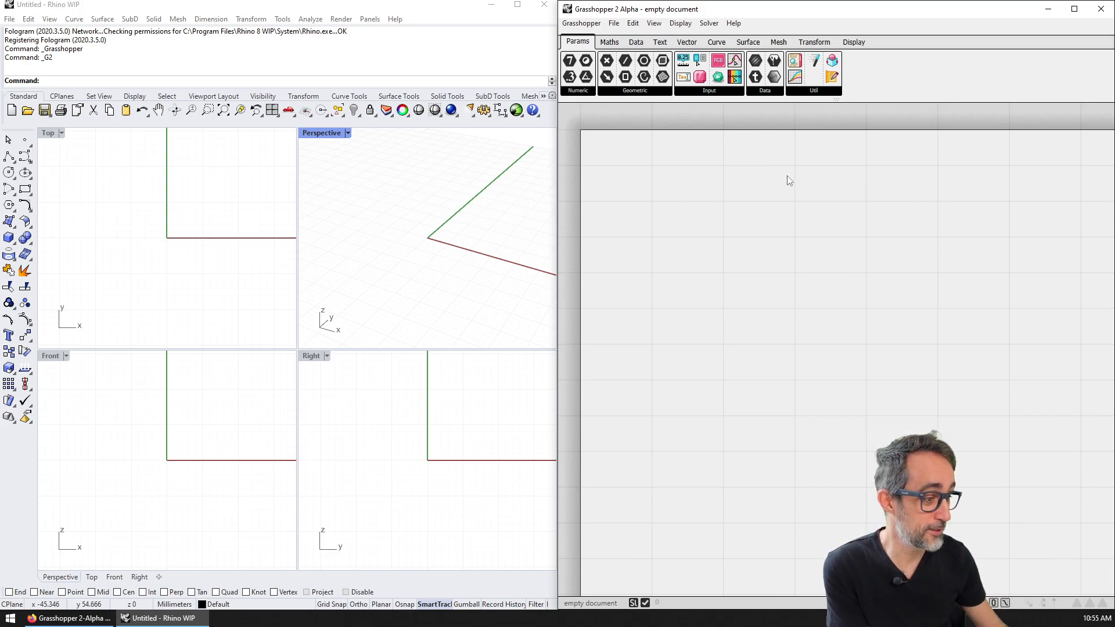
Step: Make the component ribbon taller and browse the Maths, Data and Vector tabs
{"action": "left_click_drag", "start_coordinate": [840, 100], "coordinate": [845, 141]}
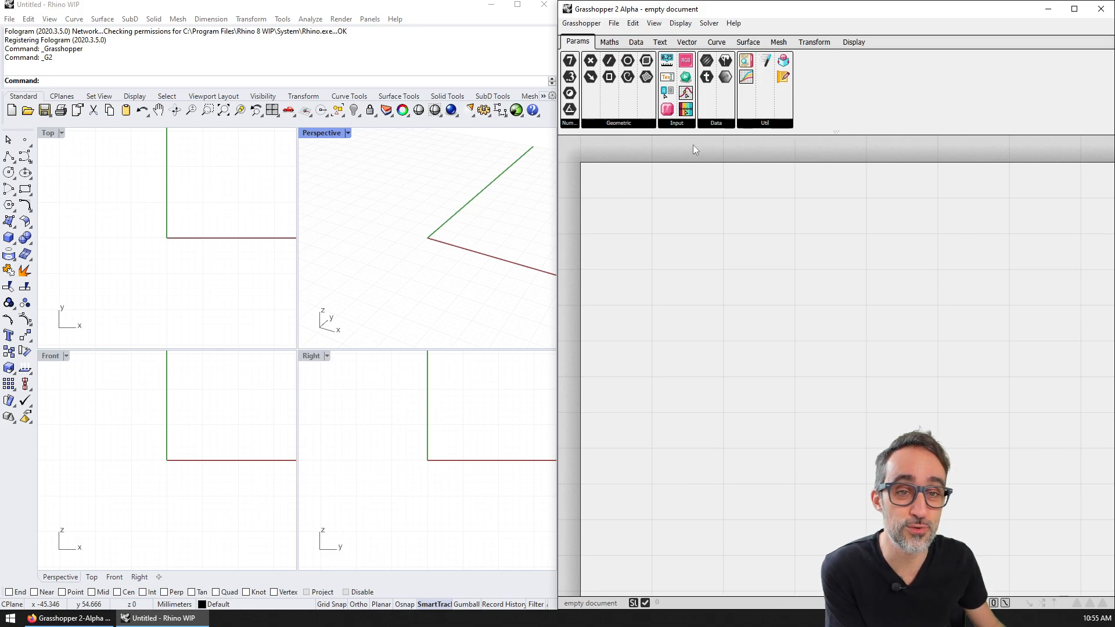
{"action": "left_click", "coordinate": [609, 42]}
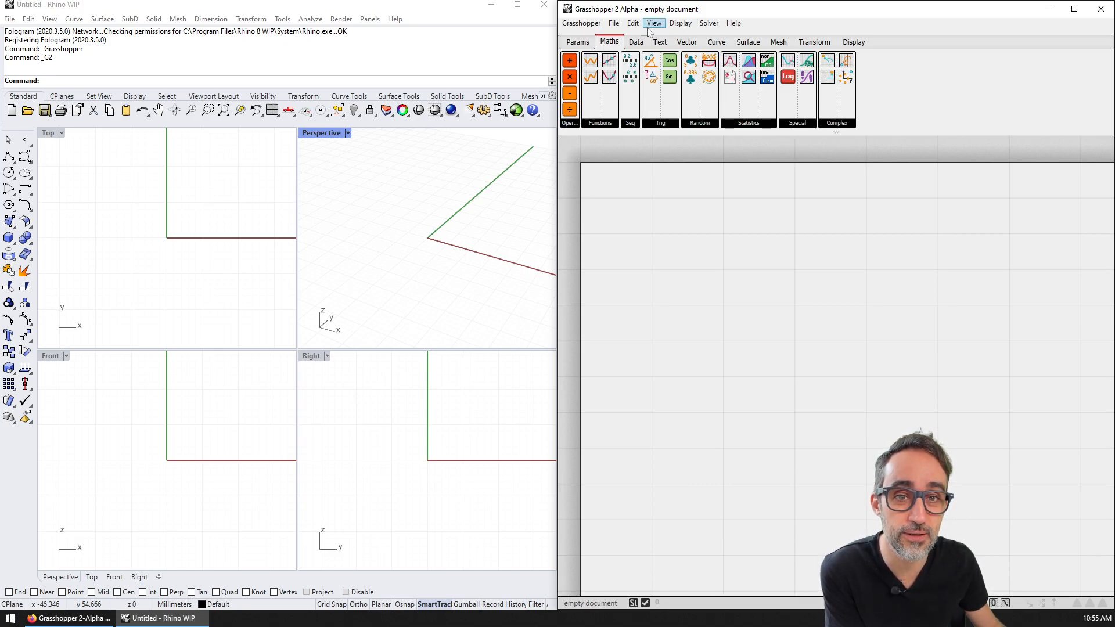
{"action": "left_click", "coordinate": [636, 42]}
{"action": "left_click", "coordinate": [686, 41]}
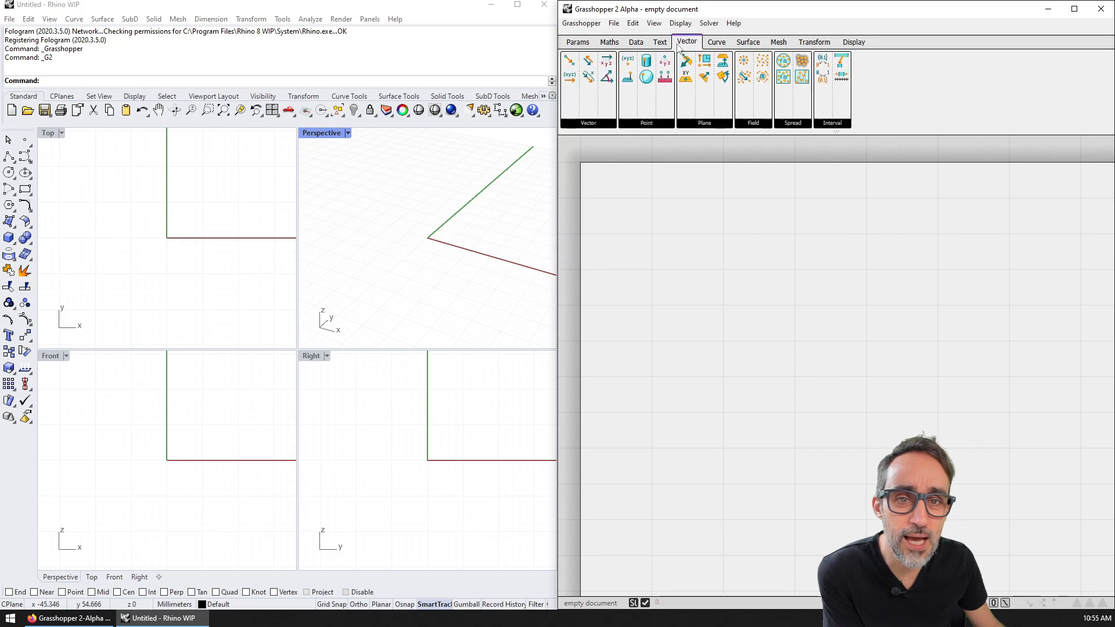
Step: List the Plane, Field and Vector component groups under the Vector tab
{"action": "left_click", "coordinate": [709, 124]}
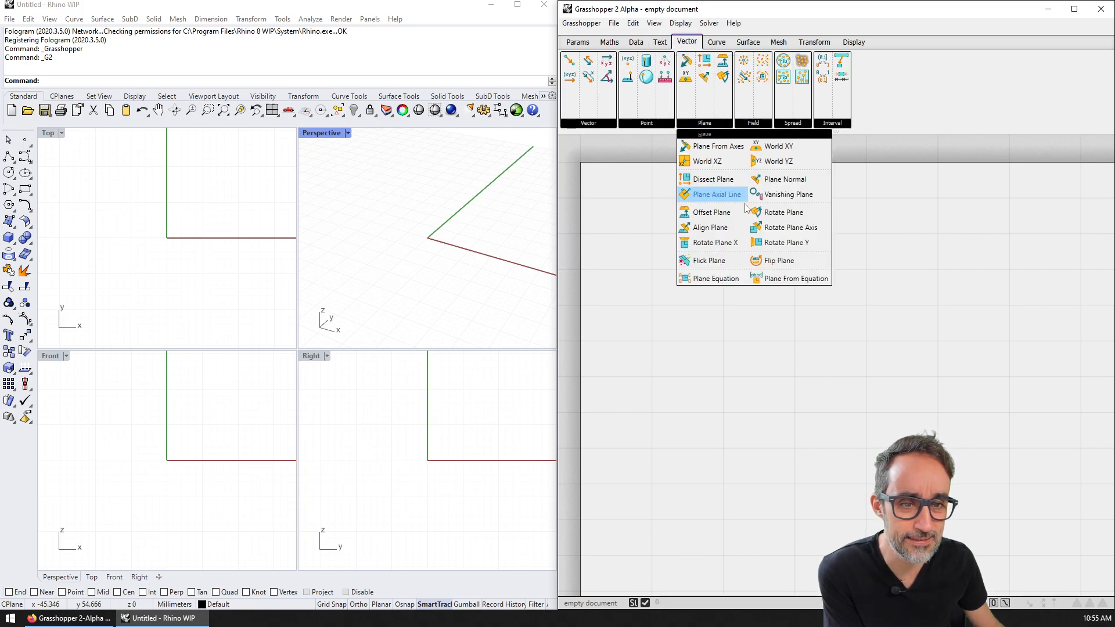
{"action": "left_click", "coordinate": [751, 124]}
{"action": "left_click", "coordinate": [647, 124]}
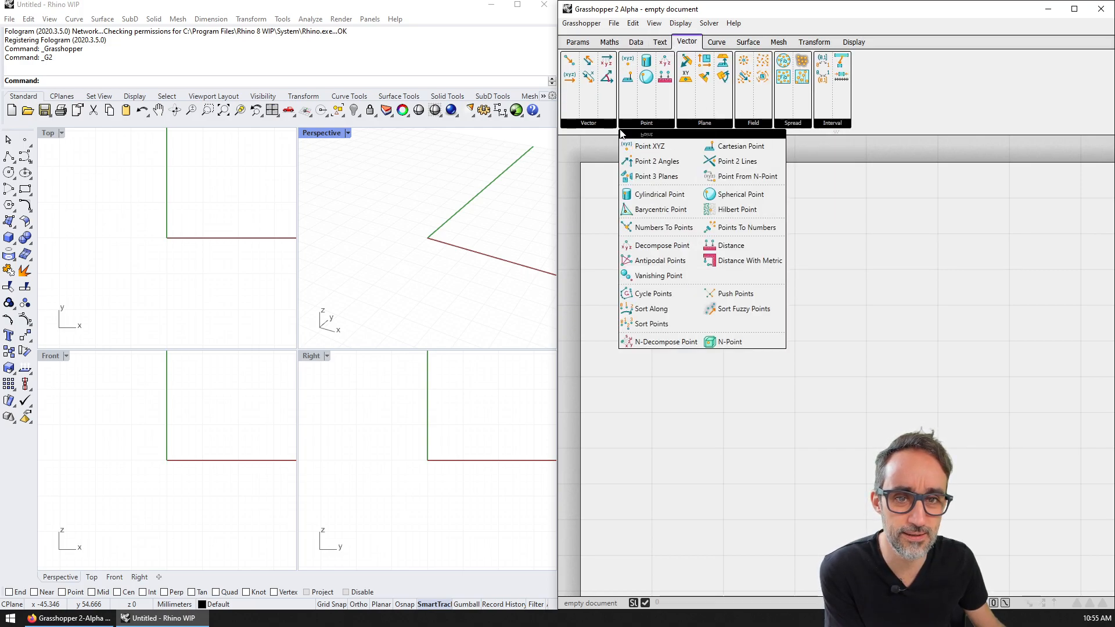
{"action": "left_click", "coordinate": [598, 125]}
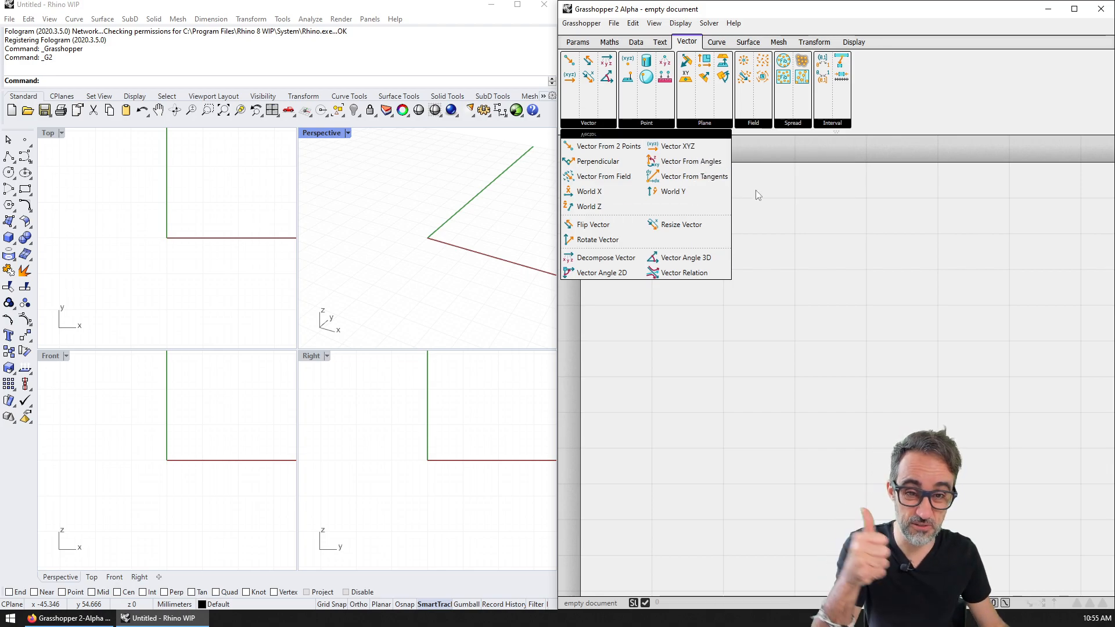
Step: Glance at the Curve and Surface components, then return to Vector's Point group
{"action": "left_click", "coordinate": [716, 42]}
{"action": "left_click", "coordinate": [745, 44]}
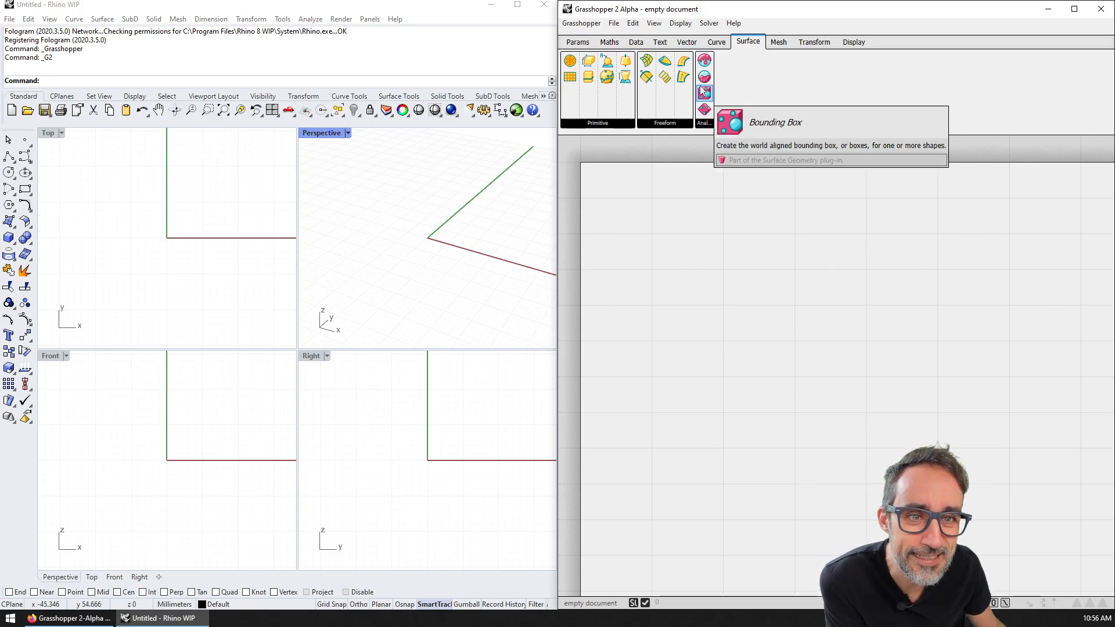
{"action": "left_click", "coordinate": [687, 41]}
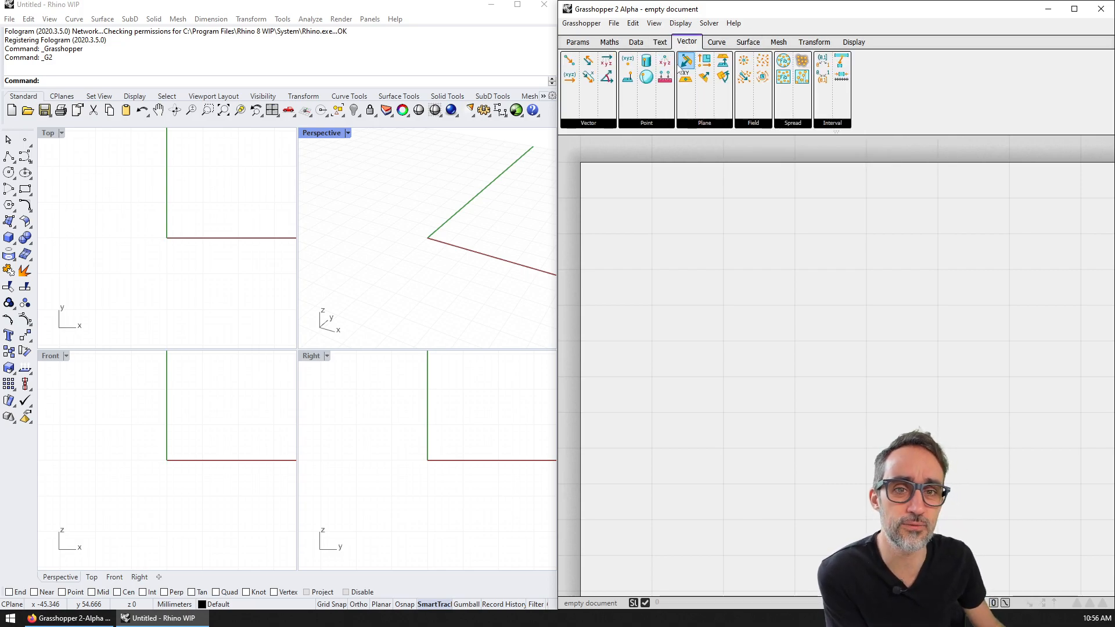
{"action": "left_click", "coordinate": [645, 123]}
Step: Drop a Point XYZ component on the canvas, zoom in to inspect it, and shift it right
{"action": "left_click_drag", "start_coordinate": [648, 148], "coordinate": [796, 329]}
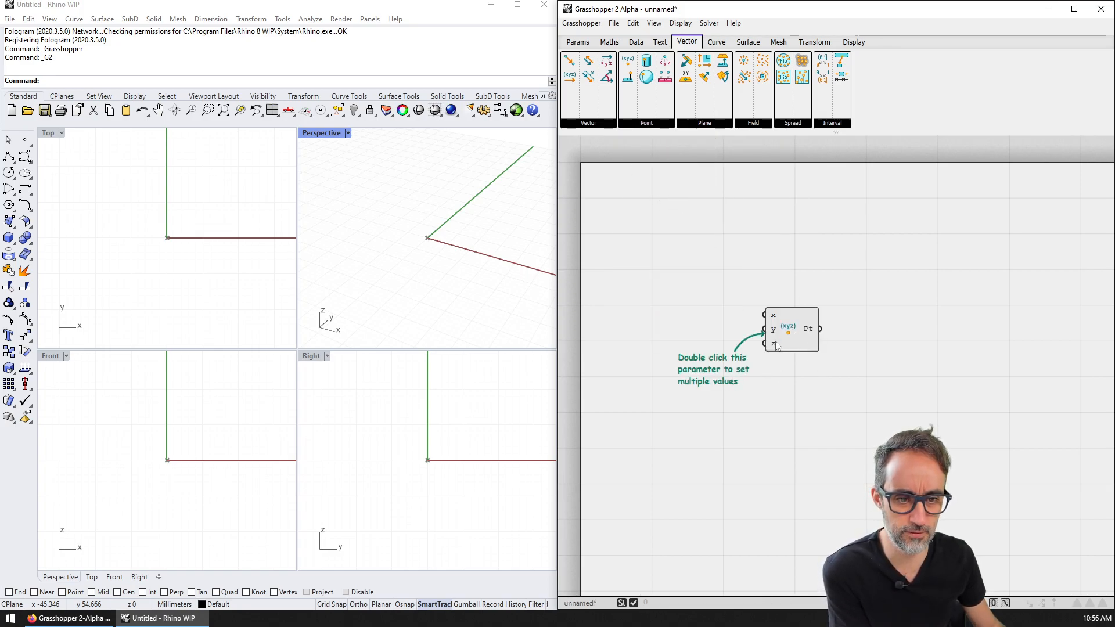
{"action": "scroll", "coordinate": [782, 331], "scroll_direction": "up", "scroll_amount": 10}
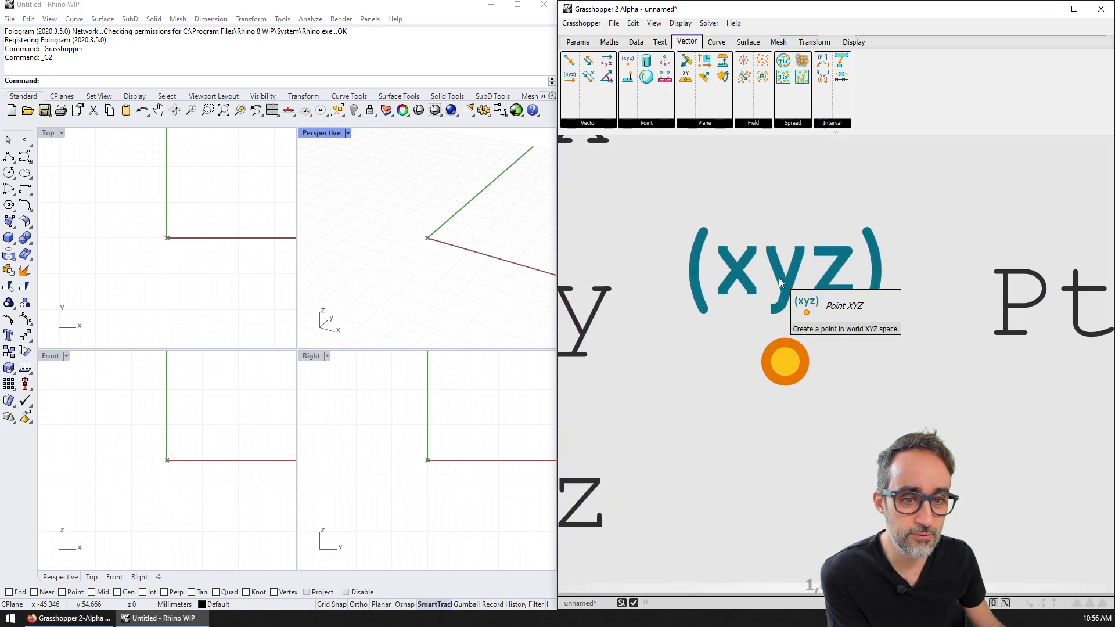
{"action": "scroll", "coordinate": [784, 267], "scroll_direction": "up", "scroll_amount": 2}
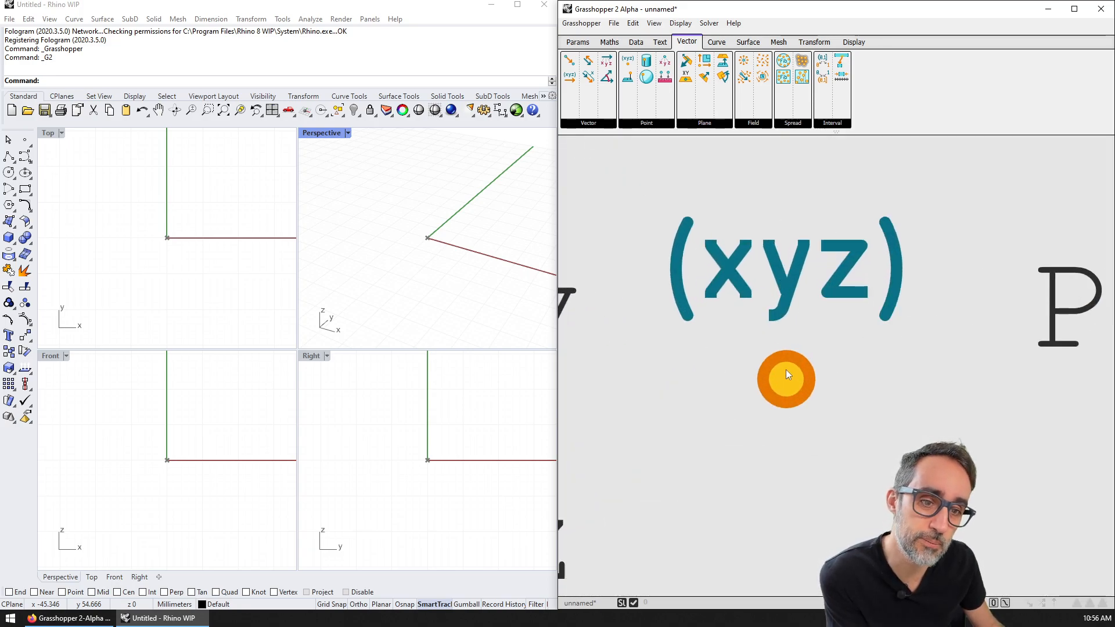
{"action": "scroll", "coordinate": [761, 336], "scroll_direction": "down", "scroll_amount": 6}
{"action": "scroll", "coordinate": [751, 334], "scroll_direction": "down", "scroll_amount": 4}
{"action": "scroll", "coordinate": [686, 308], "scroll_direction": "up", "scroll_amount": 1}
{"action": "left_click_drag", "start_coordinate": [686, 268], "coordinate": [847, 274]}
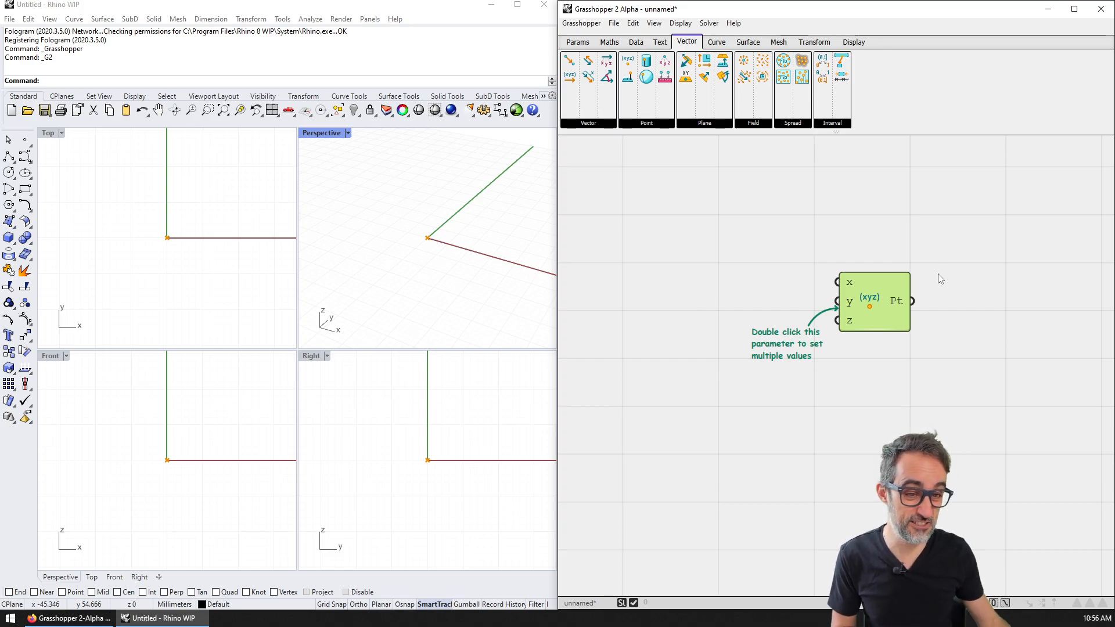
Step: Deselect Point XYZ, pan the canvas, and browse the Curve, Surface, Mesh, Transform and Display tabs
{"action": "left_click", "coordinate": [933, 231]}
{"action": "right_click_drag", "start_coordinate": [909, 249], "coordinate": [835, 255]}
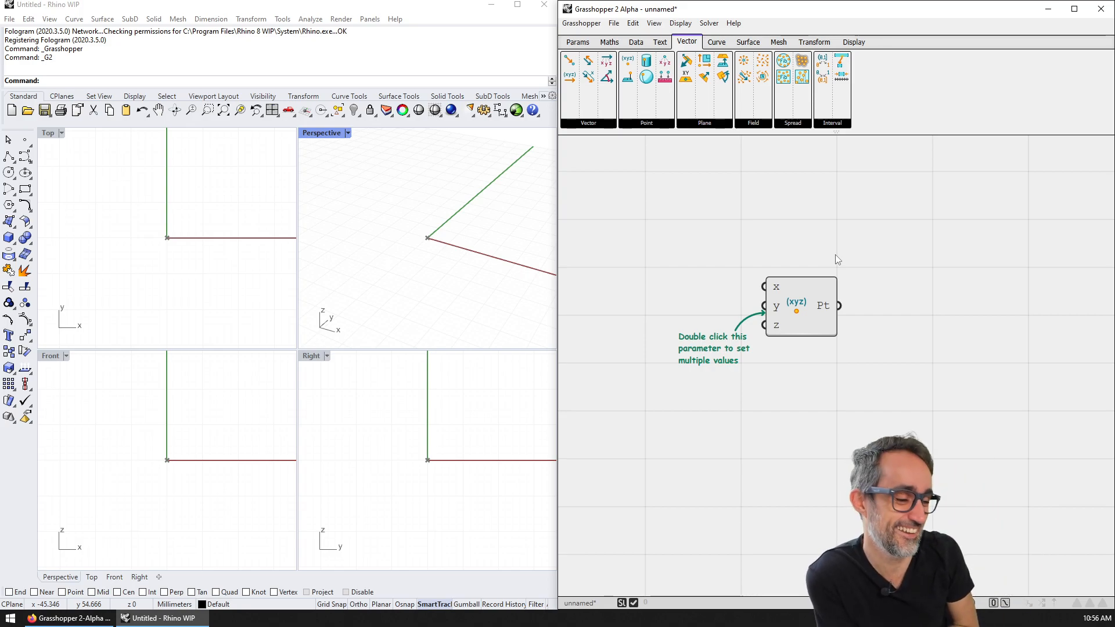
{"action": "right_click_drag", "start_coordinate": [835, 259], "coordinate": [847, 259]}
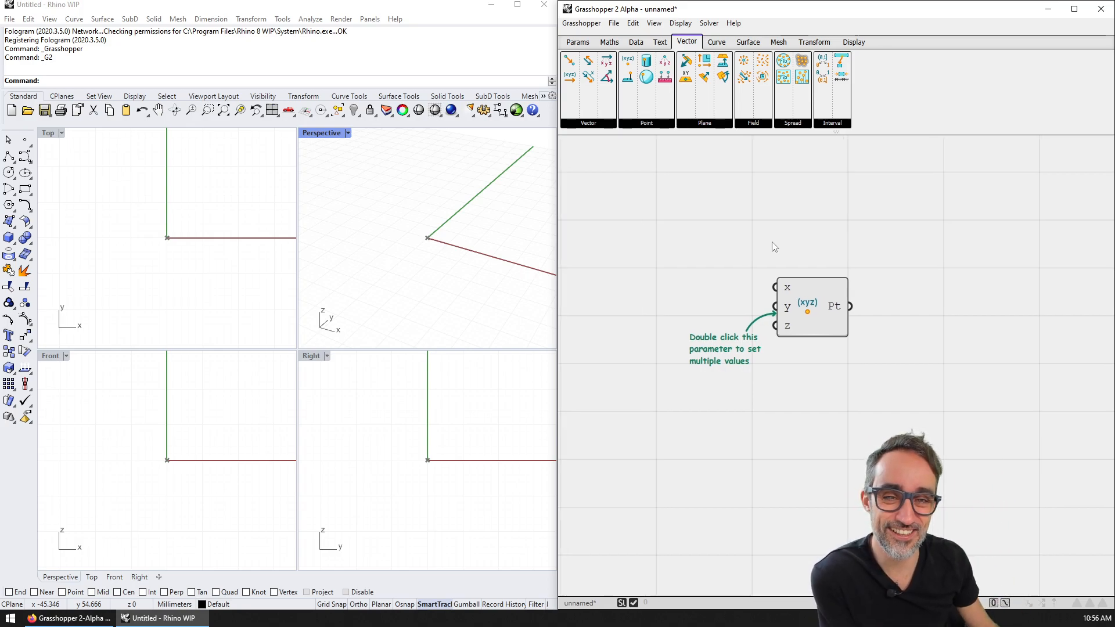
{"action": "left_click", "coordinate": [723, 43]}
{"action": "left_click", "coordinate": [749, 43]}
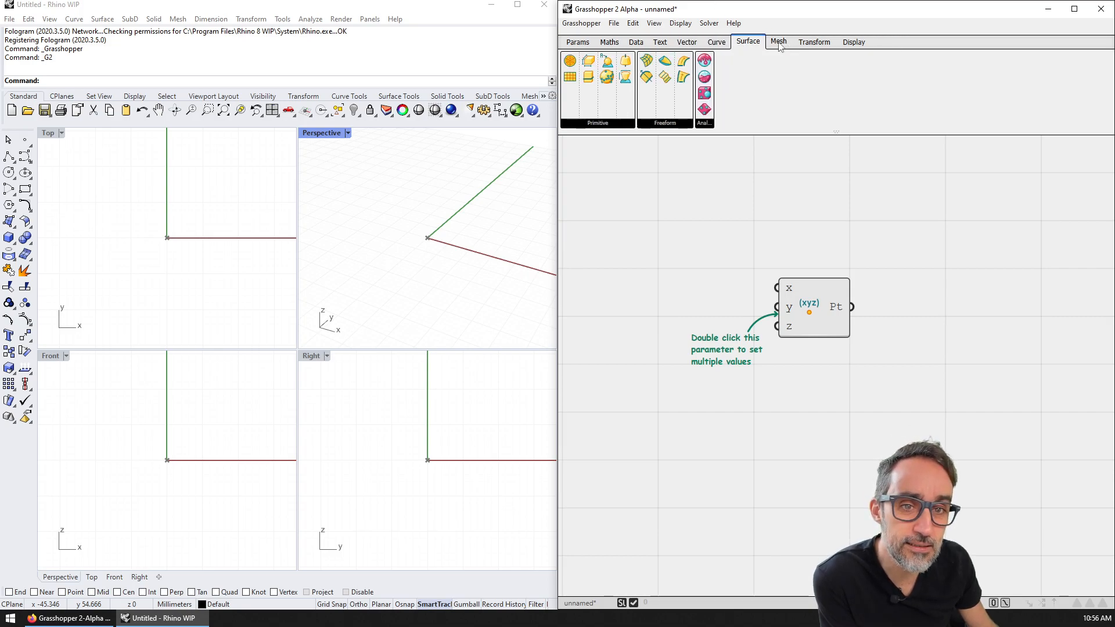
{"action": "left_click", "coordinate": [779, 43]}
{"action": "left_click", "coordinate": [814, 43]}
{"action": "left_click", "coordinate": [853, 43]}
Step: Show the Params components and list the currently loaded files from the status bar
{"action": "left_click", "coordinate": [578, 44]}
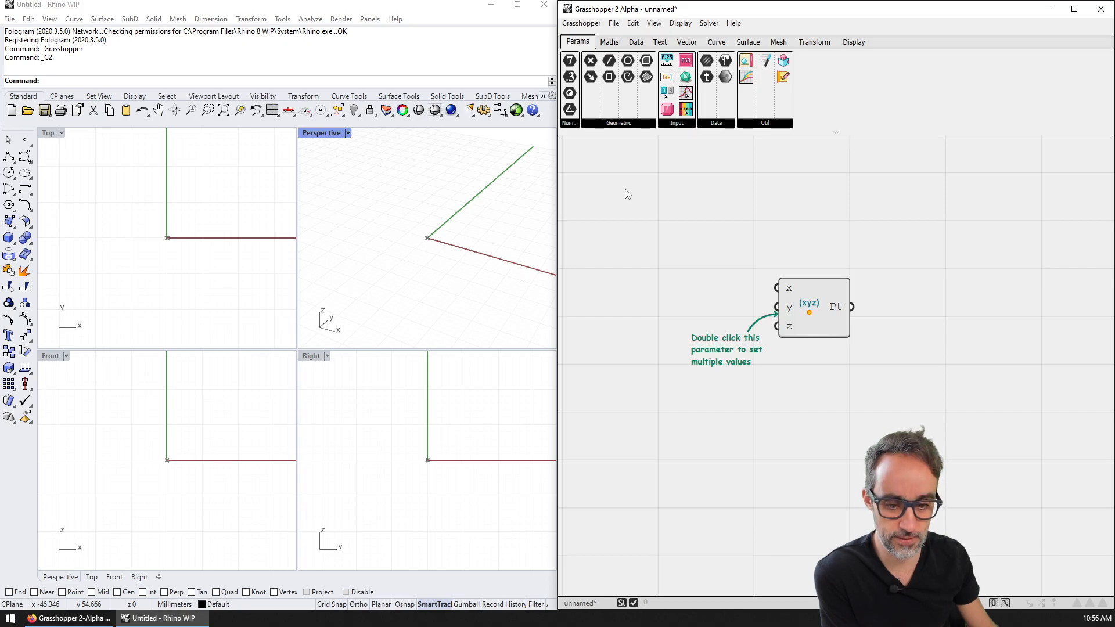
{"action": "left_click", "coordinate": [583, 605]}
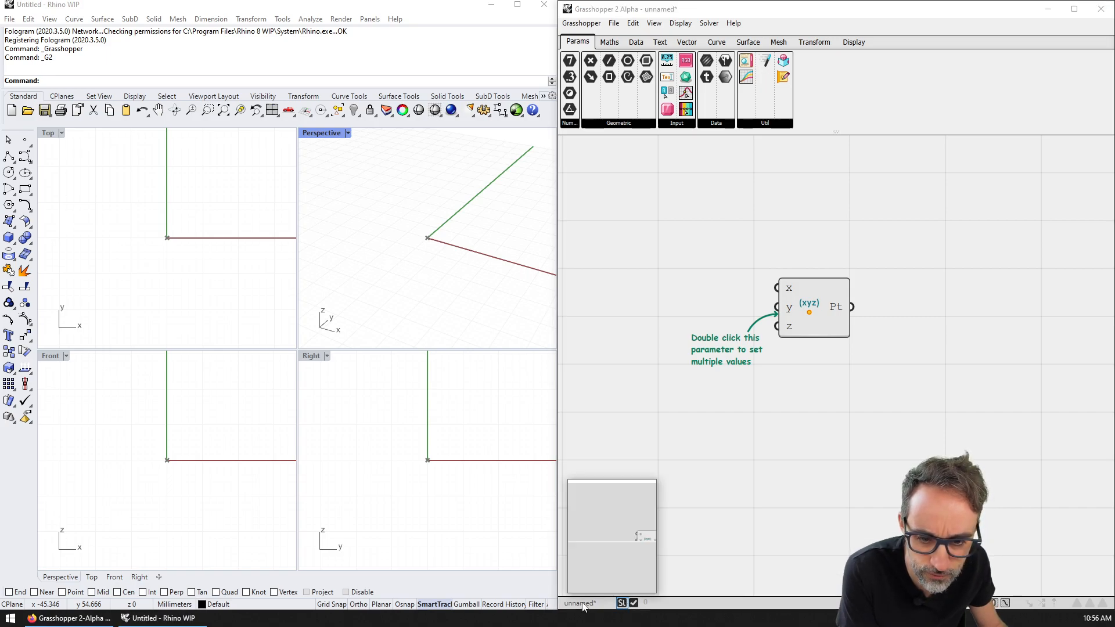
{"action": "mouse_move", "coordinate": [614, 585]}
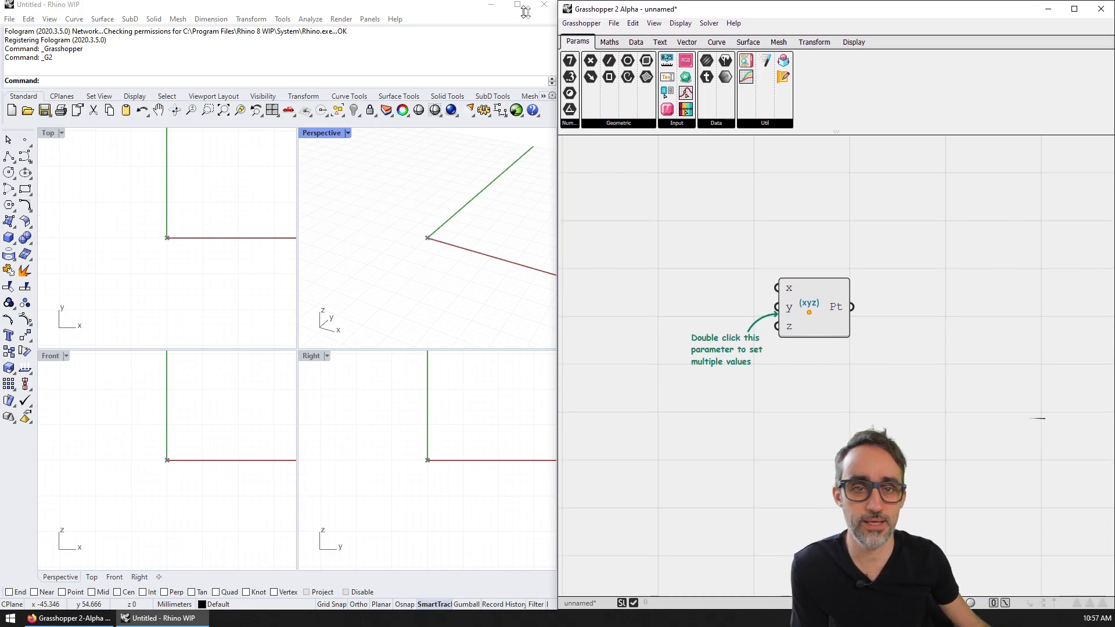
Step: Snap the Grasshopper window to the left half of the screen with Win+Left, then minimize it
{"action": "left_click_drag", "start_coordinate": [733, 3], "coordinate": [733, 27]}
{"action": "key", "text": "super+Left"}
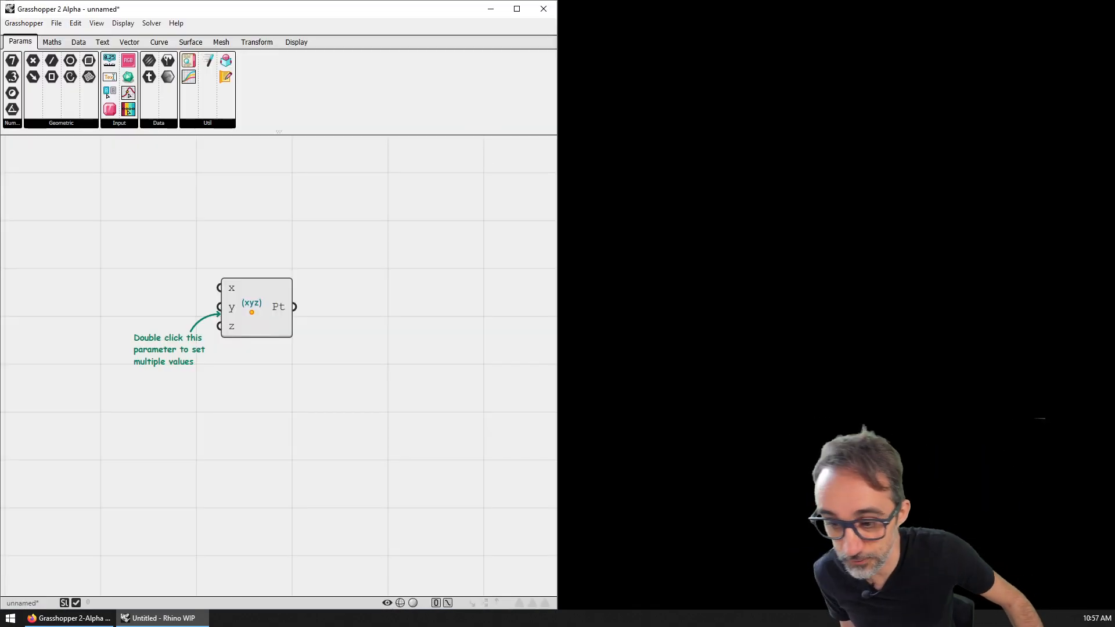
{"action": "left_click", "coordinate": [491, 9]}
Step: Snap Rhino to the right half with Win+Right and restore Grasshopper beside it
{"action": "left_click", "coordinate": [395, 18]}
{"action": "left_click", "coordinate": [395, 19]}
{"action": "key", "text": "super+Right"}
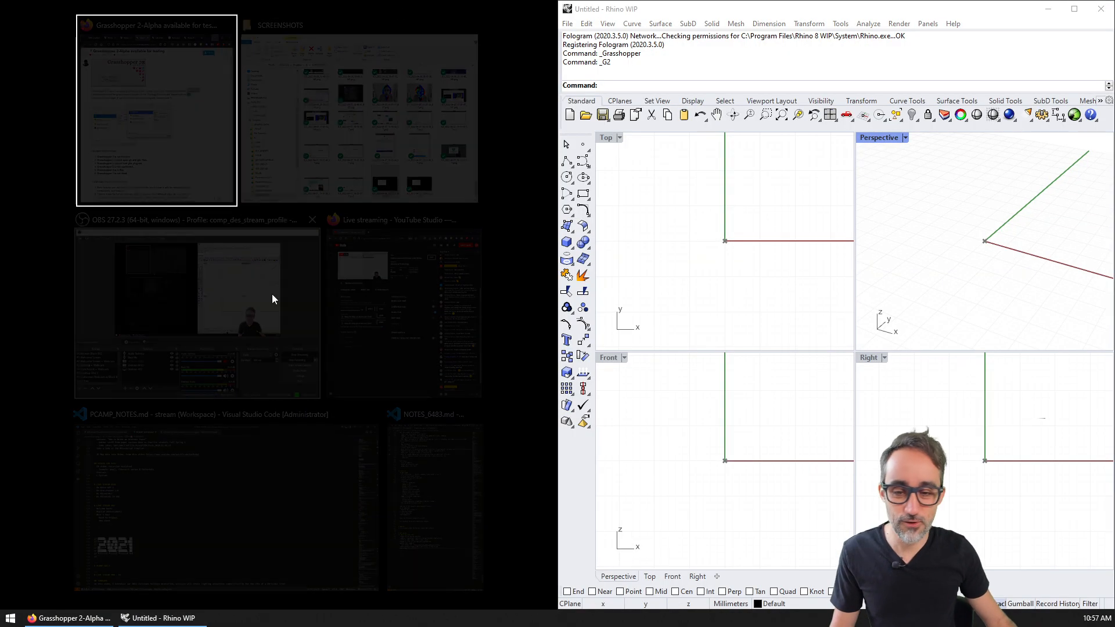
{"action": "left_click", "coordinate": [177, 619]}
{"action": "left_click", "coordinate": [176, 619]}
{"action": "left_click", "coordinate": [176, 620]}
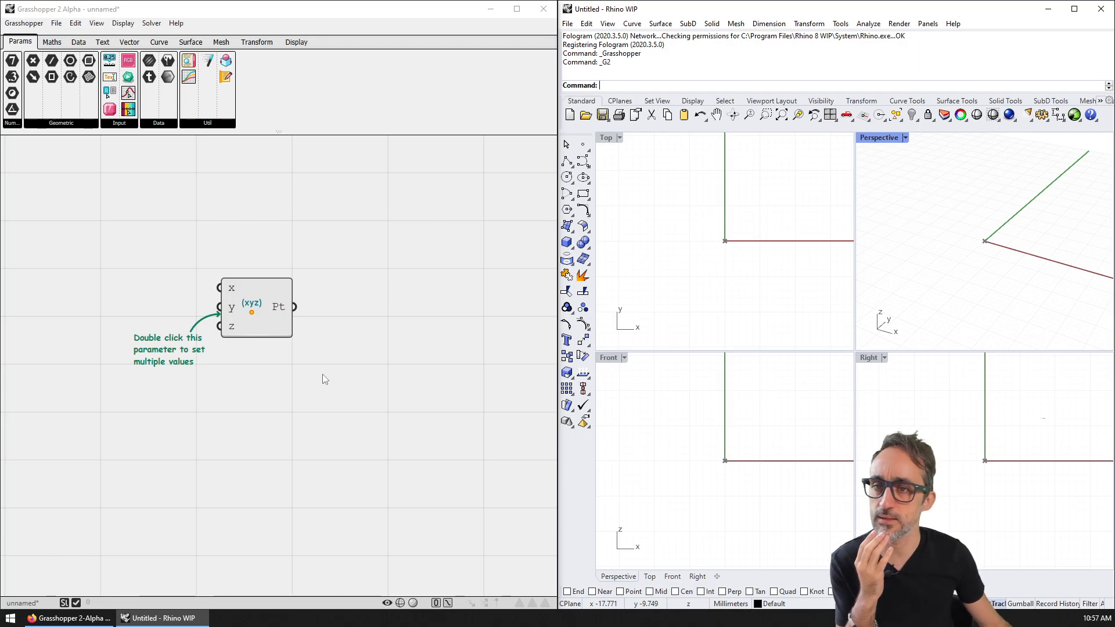
Step: Look through the Grasshopper, Edit and View menus, then close them
{"action": "left_click", "coordinate": [26, 24]}
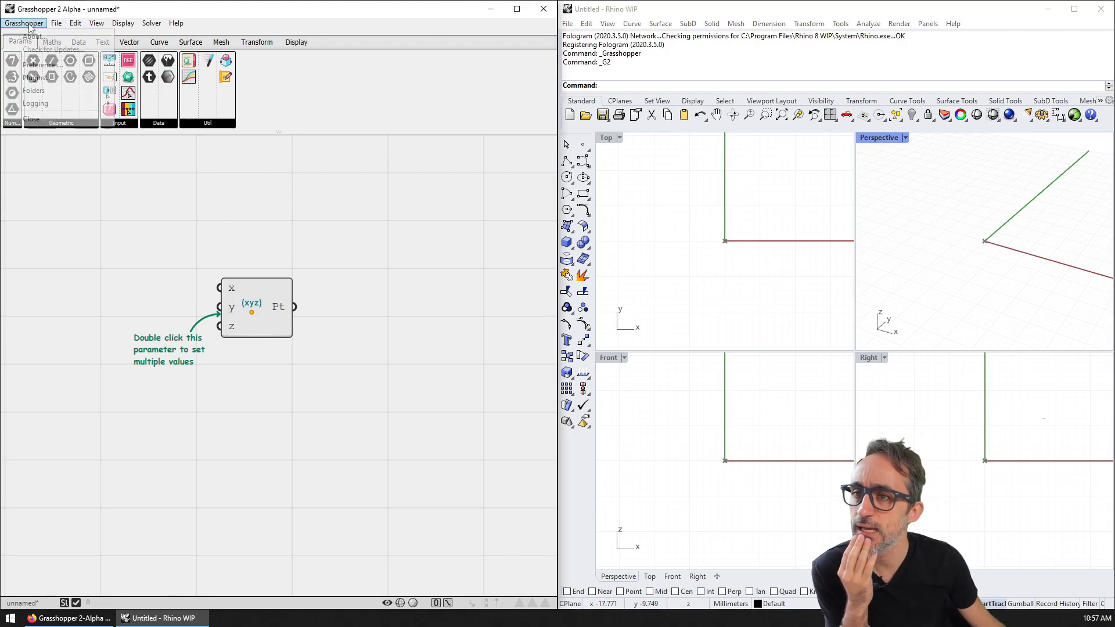
{"action": "mouse_move", "coordinate": [69, 24]}
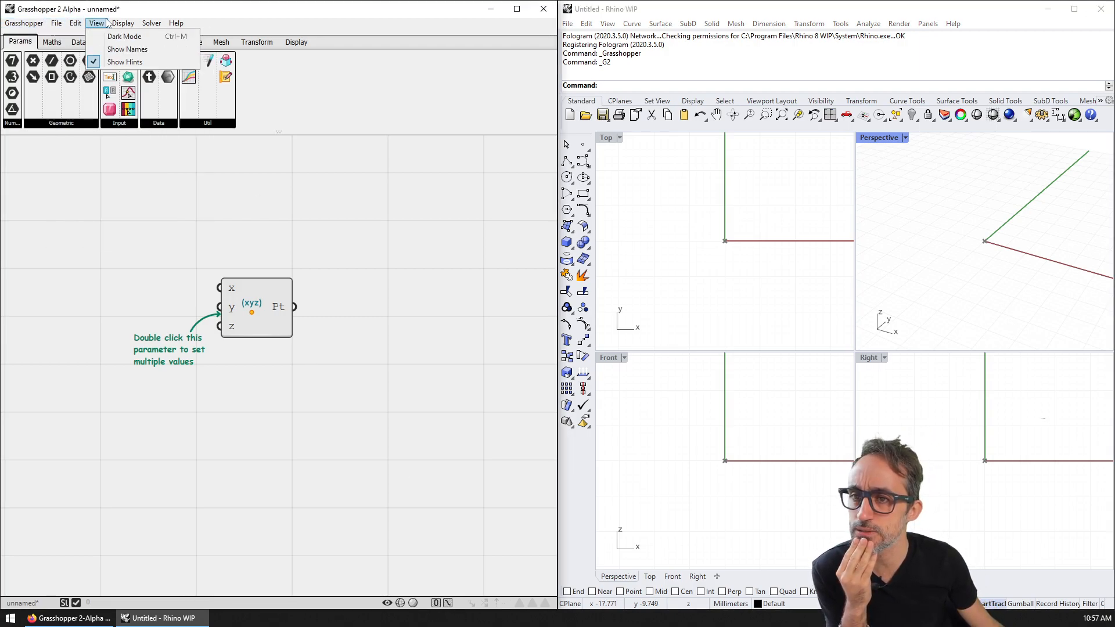
{"action": "left_click", "coordinate": [322, 191]}
Step: Pan the canvas right, then maximize Rhino's Perspective viewport and orbit it
{"action": "right_click_drag", "start_coordinate": [278, 219], "coordinate": [343, 216]}
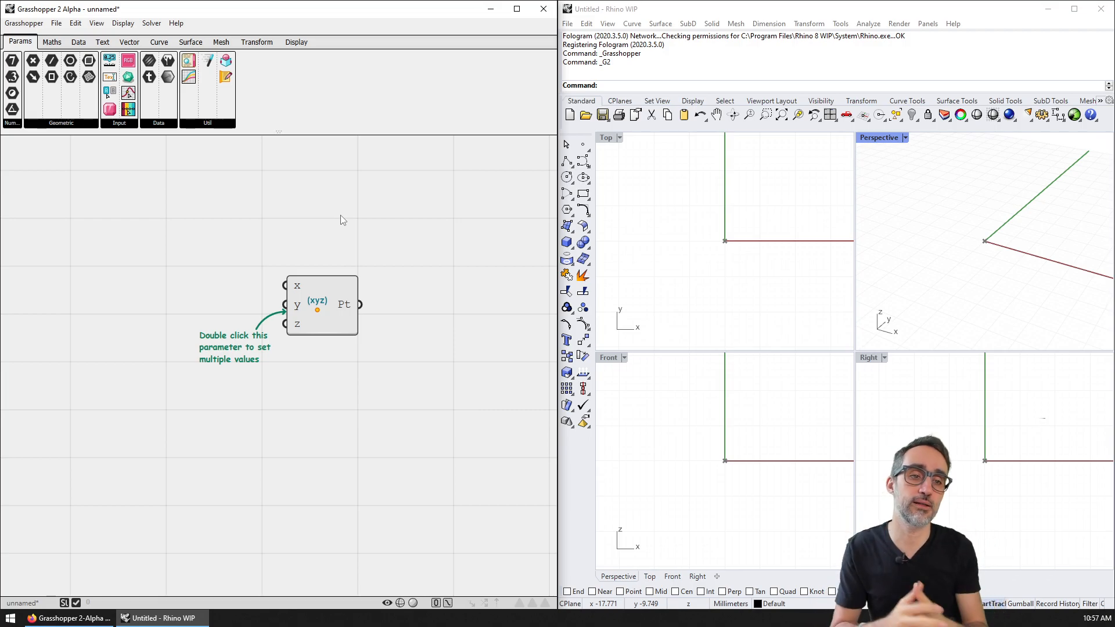
{"action": "double_click", "coordinate": [879, 138]}
{"action": "right_click_drag", "start_coordinate": [877, 225], "coordinate": [810, 300]}
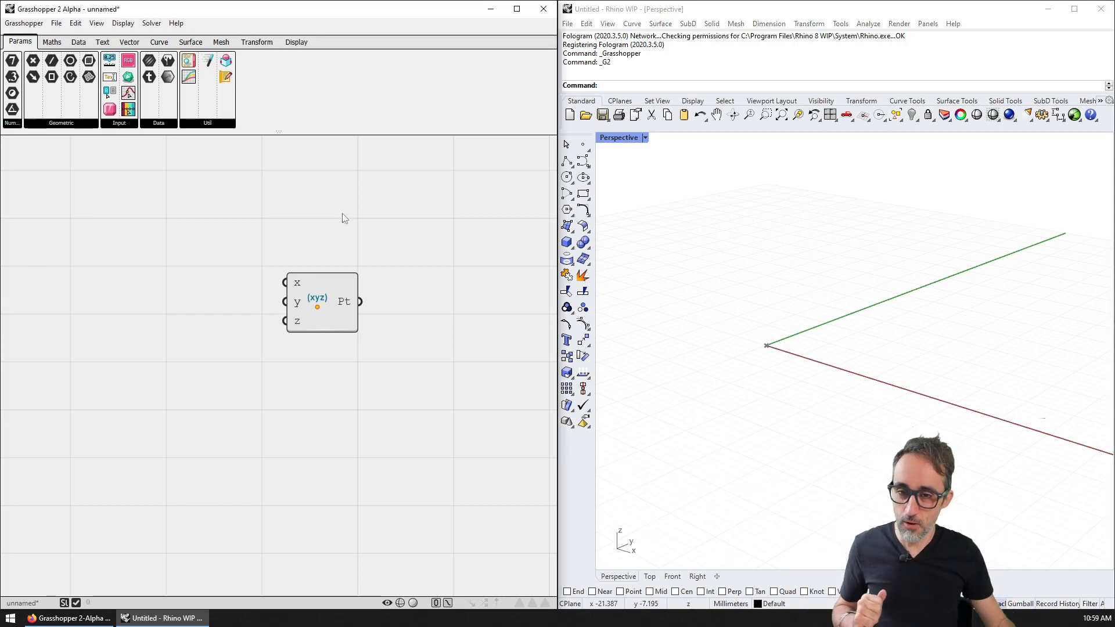
Step: Zoom the canvas onto the Point XYZ component and orbit Rhino's Perspective view steeper
{"action": "scroll", "coordinate": [349, 203], "scroll_direction": "up", "scroll_amount": 3}
{"action": "scroll", "coordinate": [336, 224], "scroll_direction": "down", "scroll_amount": 1}
{"action": "right_click_drag", "start_coordinate": [843, 347], "coordinate": [823, 350]}
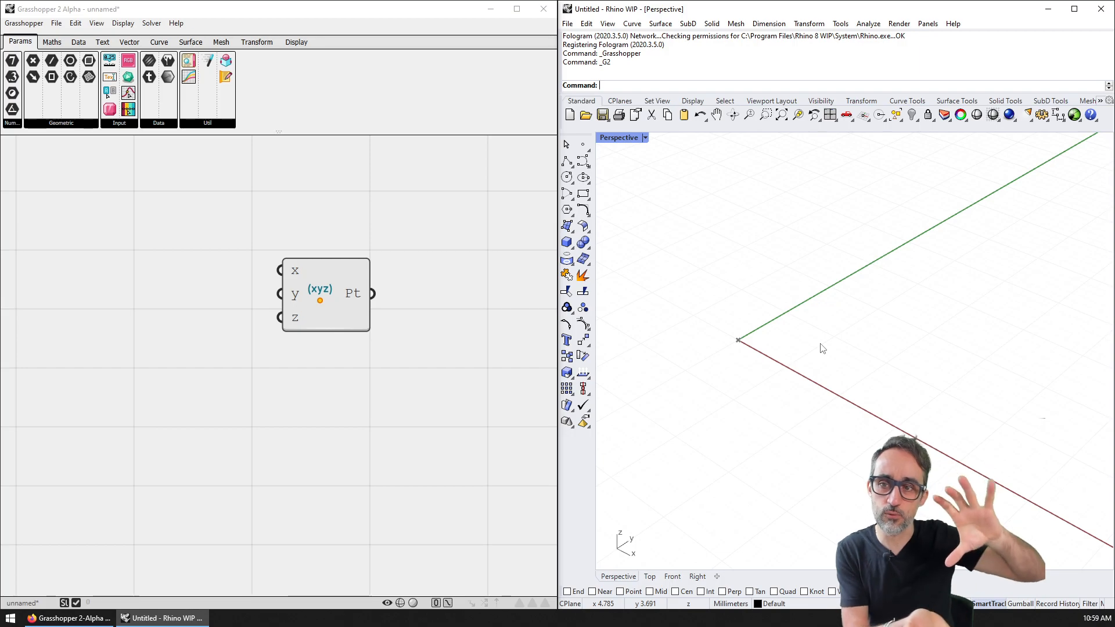
{"action": "scroll", "coordinate": [381, 256], "scroll_direction": "down", "scroll_amount": 2}
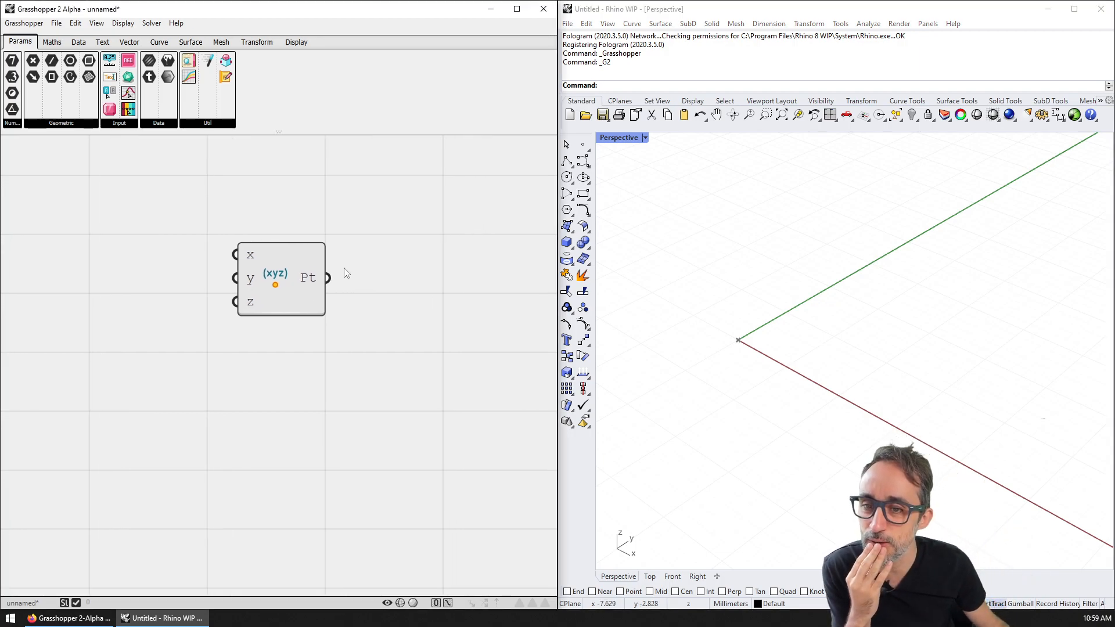
{"action": "scroll", "coordinate": [401, 258], "scroll_direction": "down", "scroll_amount": 1}
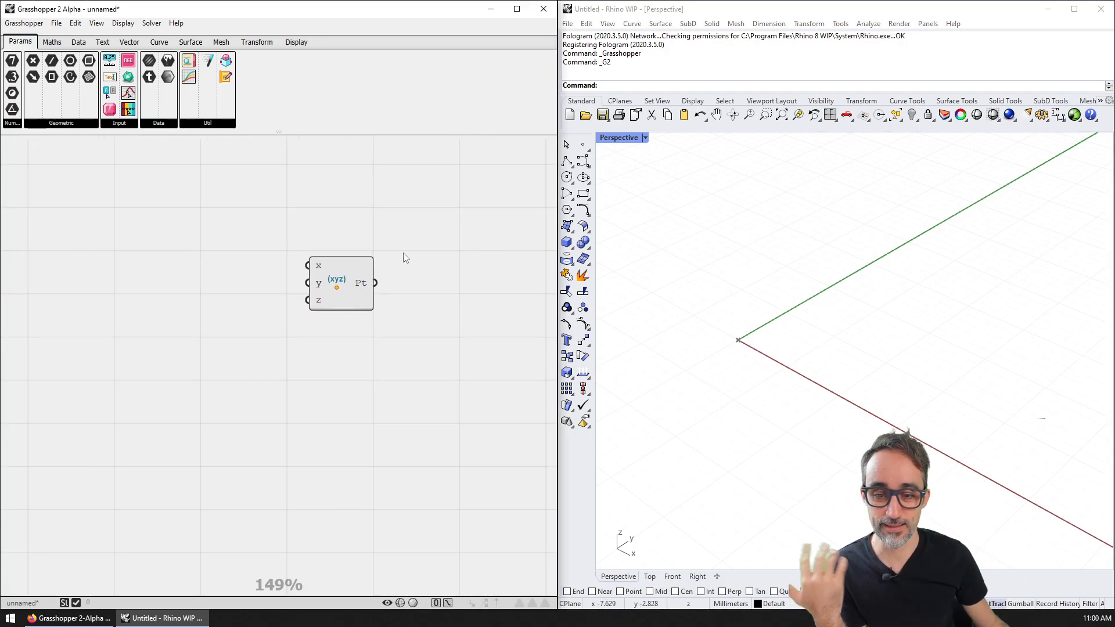
{"action": "scroll", "coordinate": [377, 239], "scroll_direction": "down", "scroll_amount": 2}
{"action": "scroll", "coordinate": [369, 284], "scroll_direction": "up", "scroll_amount": 1}
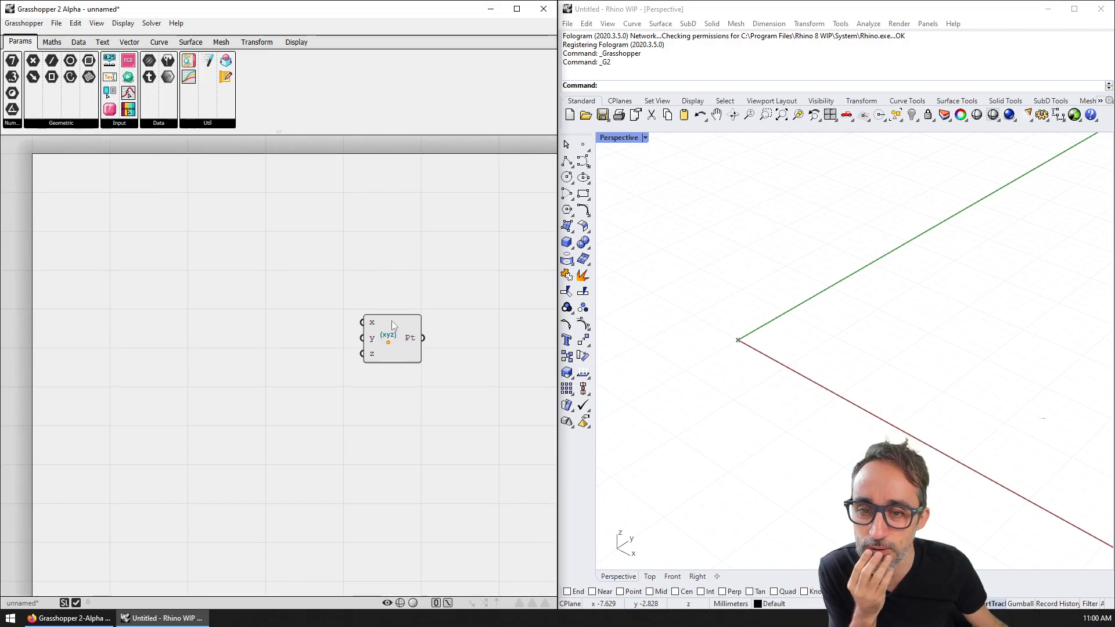
{"action": "scroll", "coordinate": [423, 313], "scroll_direction": "up", "scroll_amount": 3}
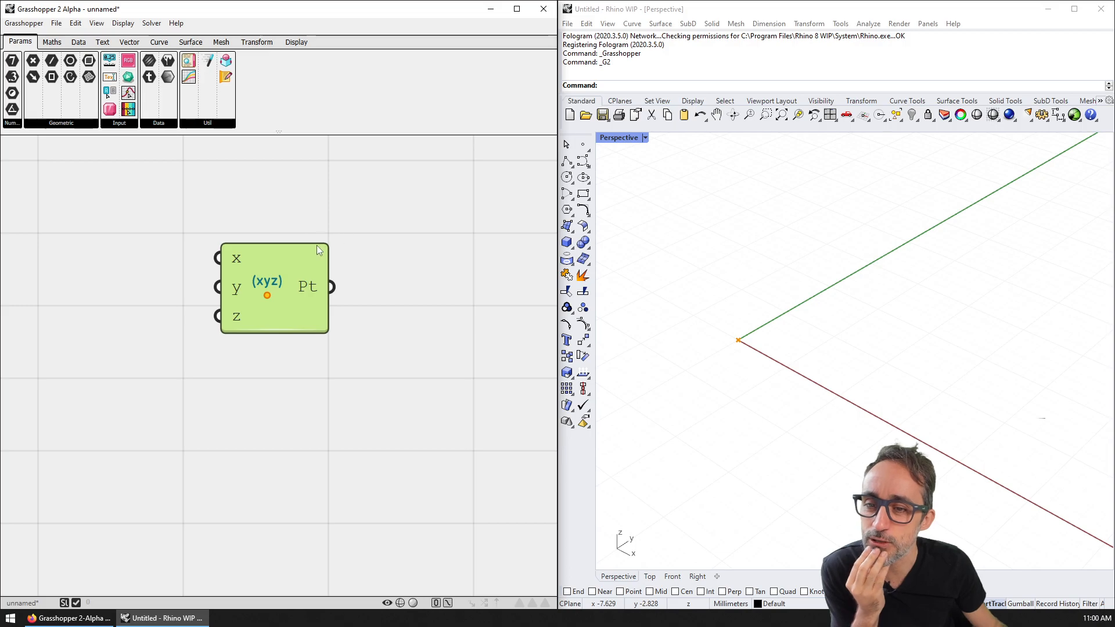
{"action": "right_click", "coordinate": [270, 283]}
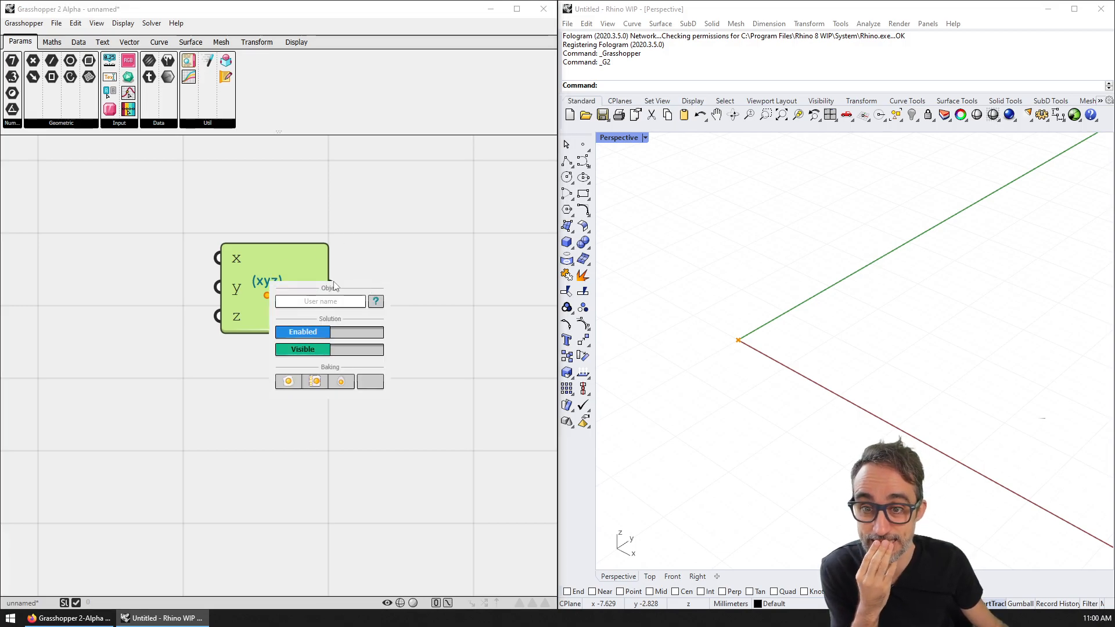
{"action": "left_click", "coordinate": [312, 334]}
{"action": "left_click", "coordinate": [314, 333]}
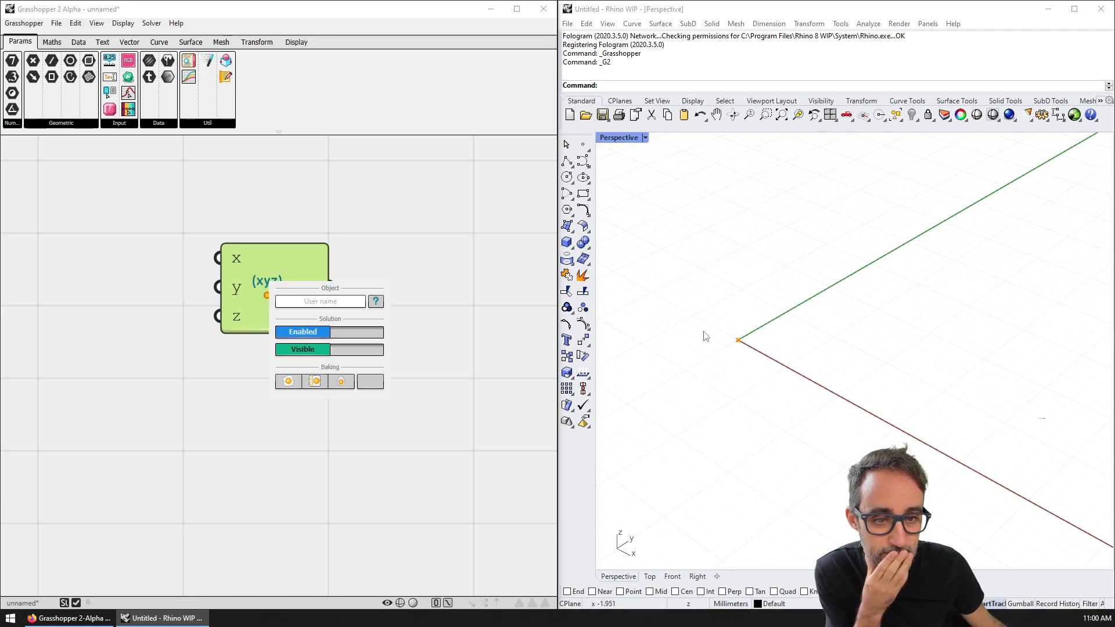
{"action": "left_click", "coordinate": [487, 289]}
{"action": "scroll", "coordinate": [740, 335], "scroll_direction": "up", "scroll_amount": 4}
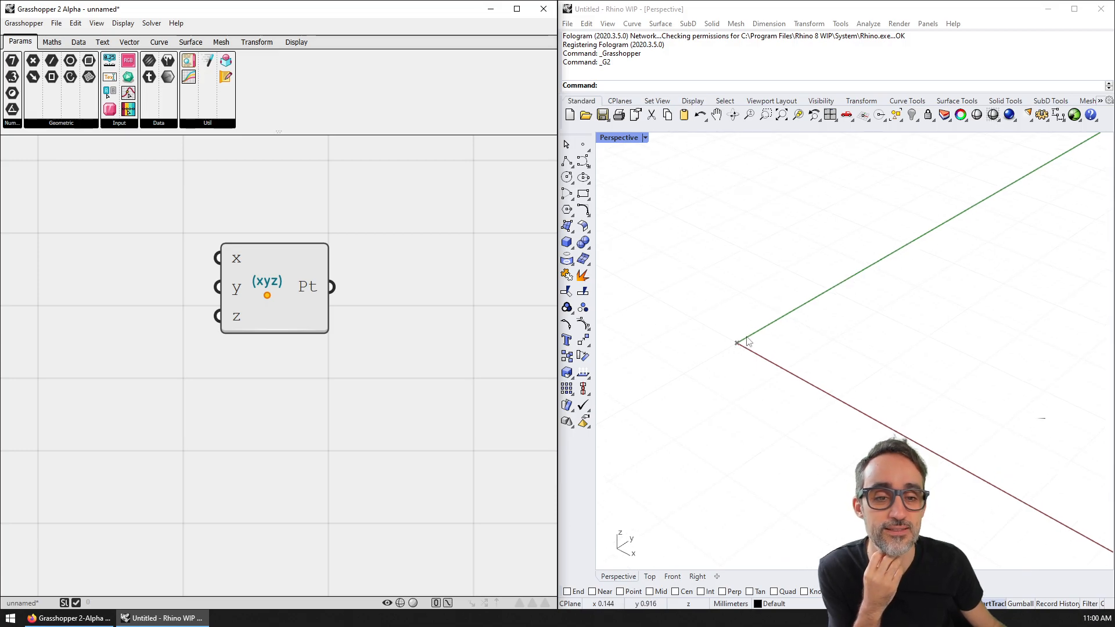
{"action": "left_click", "coordinate": [301, 291]}
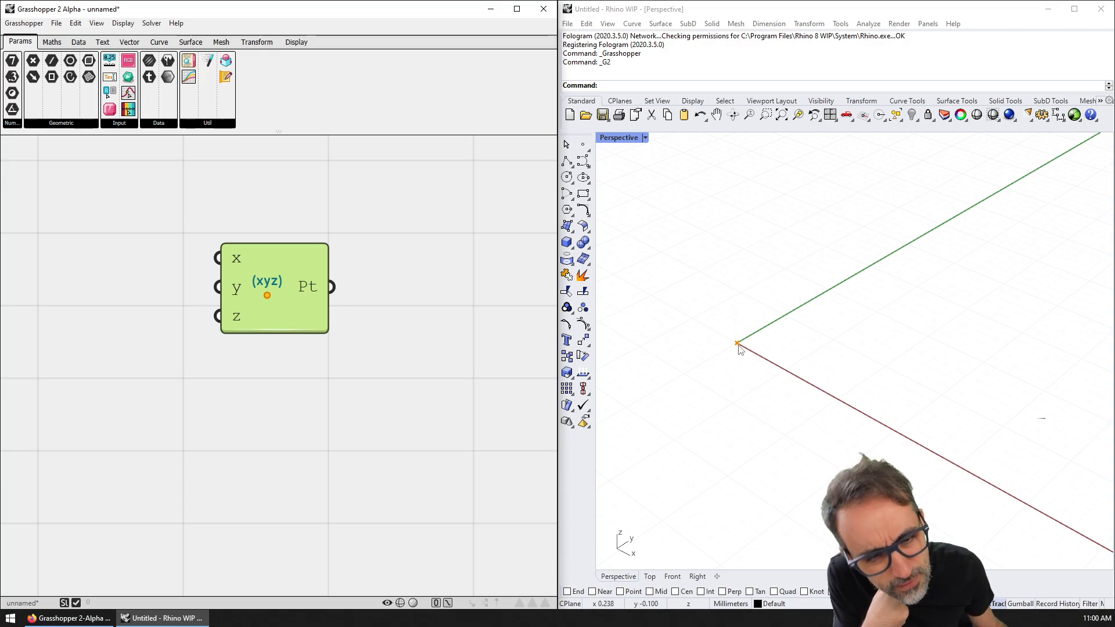
{"action": "left_click", "coordinate": [351, 330]}
{"action": "right_click", "coordinate": [270, 287]}
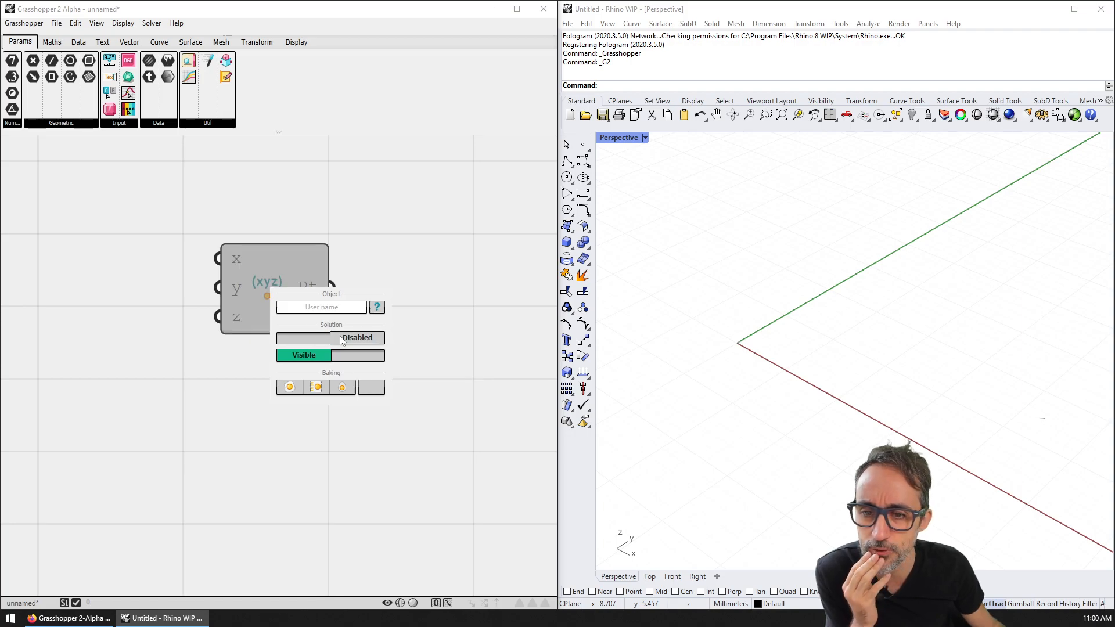
{"action": "left_click", "coordinate": [324, 356]}
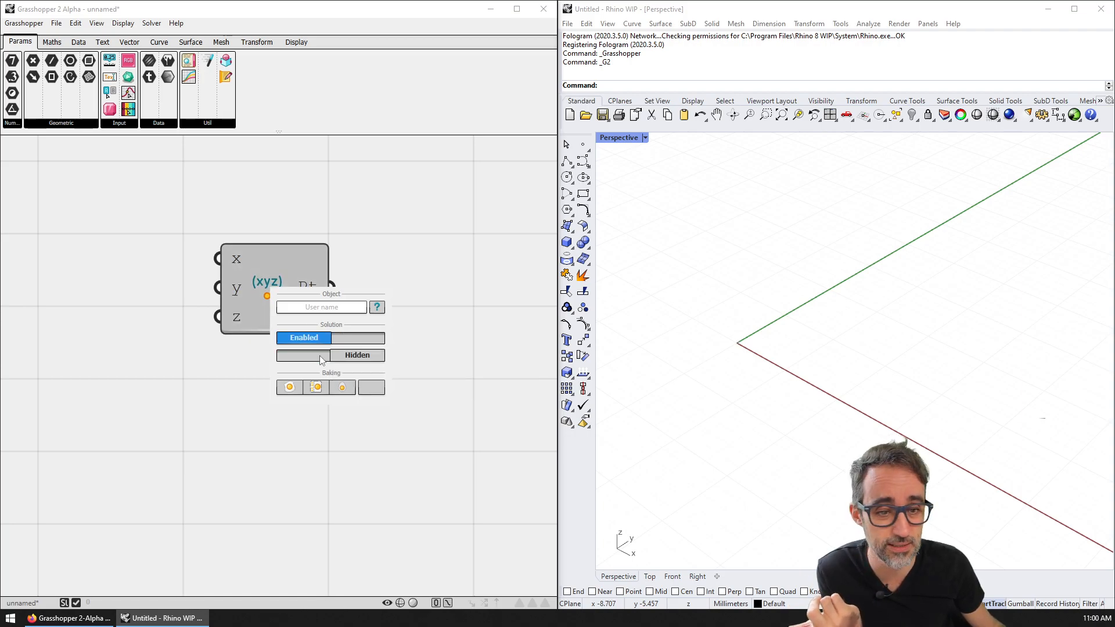
{"action": "left_click", "coordinate": [321, 357]}
{"action": "left_click", "coordinate": [292, 282]}
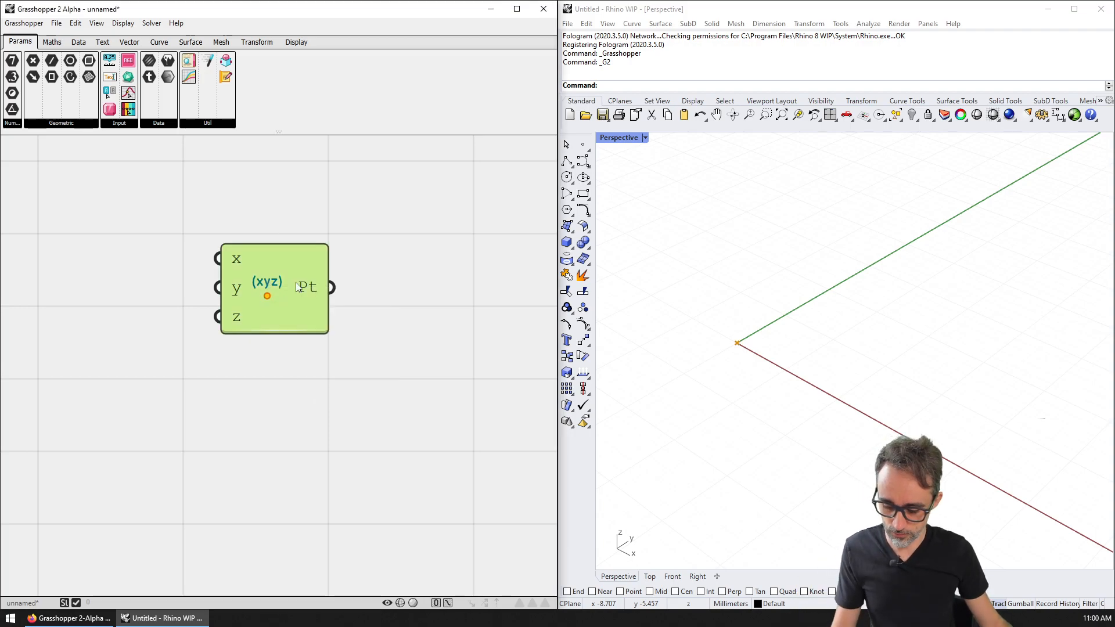
{"action": "left_click", "coordinate": [399, 274]}
{"action": "left_click", "coordinate": [302, 295]}
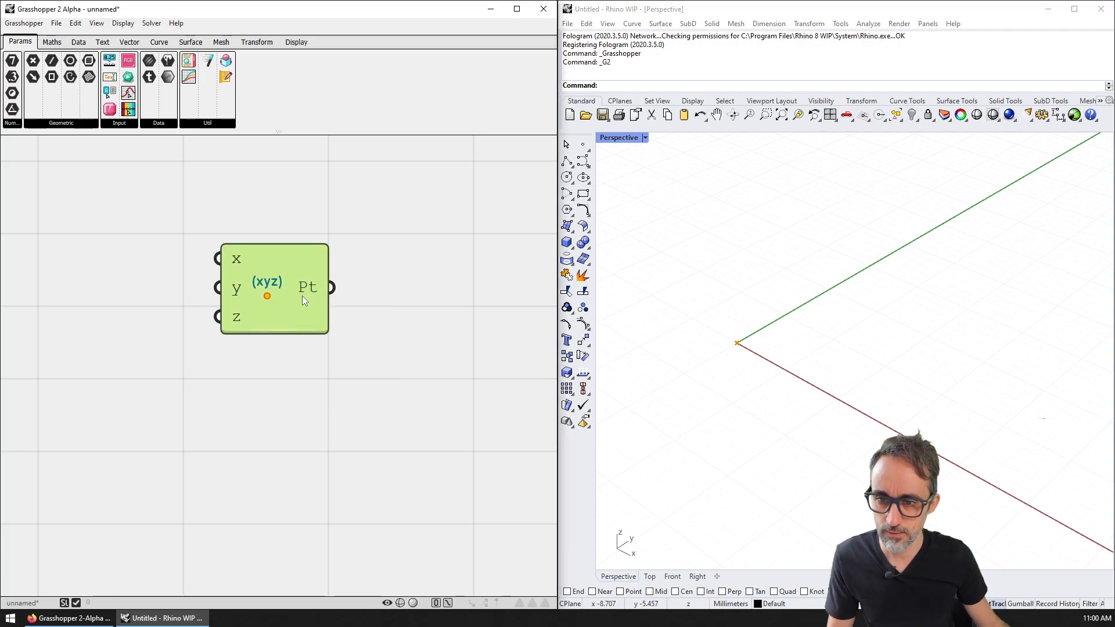
{"action": "left_click", "coordinate": [365, 287]}
{"action": "right_click", "coordinate": [283, 291]}
{"action": "left_click", "coordinate": [316, 281]}
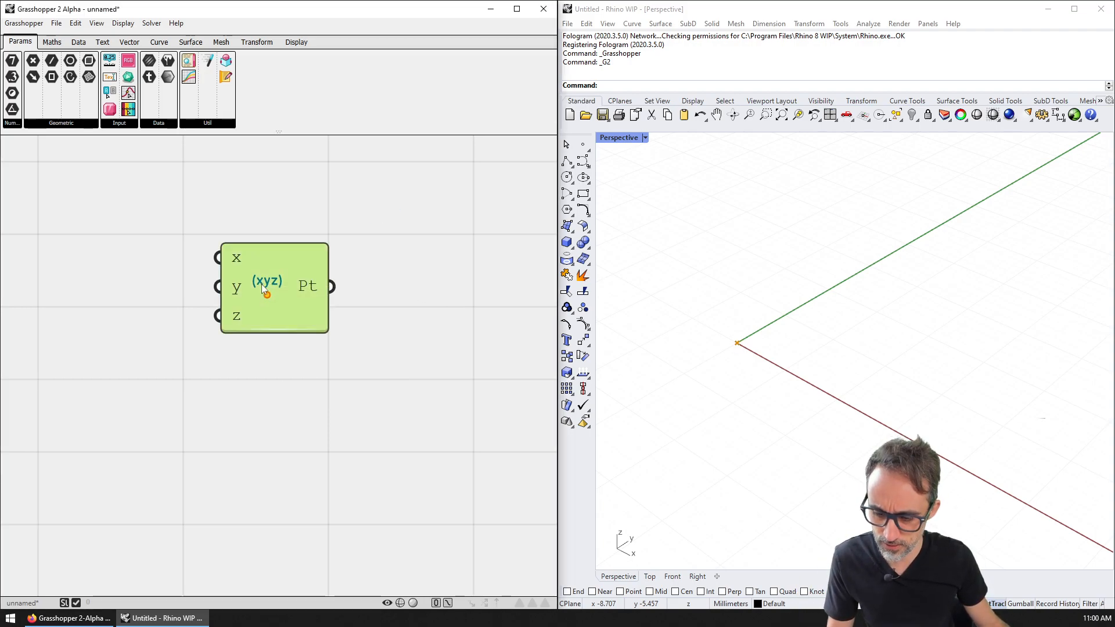
{"action": "left_click", "coordinate": [360, 302]}
{"action": "left_click", "coordinate": [292, 287]}
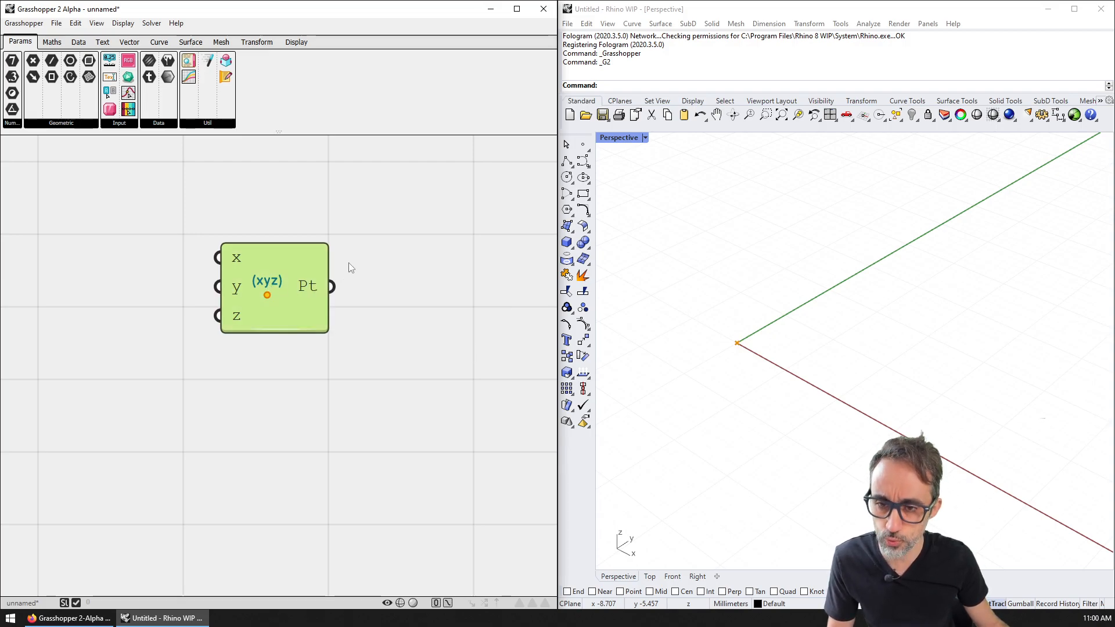
{"action": "left_click", "coordinate": [70, 24]}
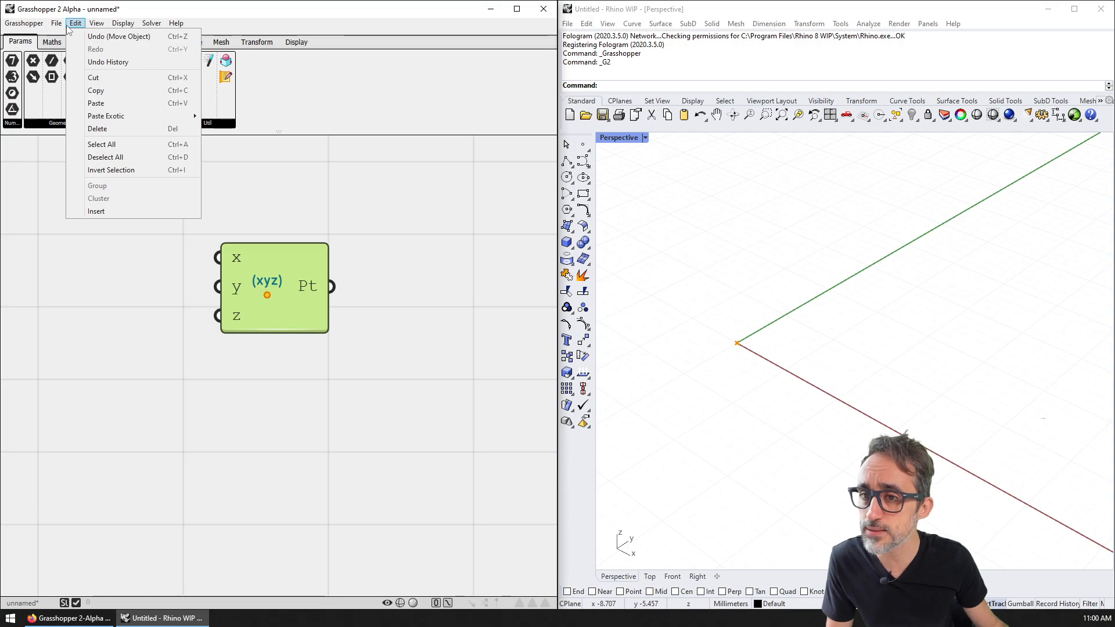
{"action": "mouse_move", "coordinate": [173, 25]}
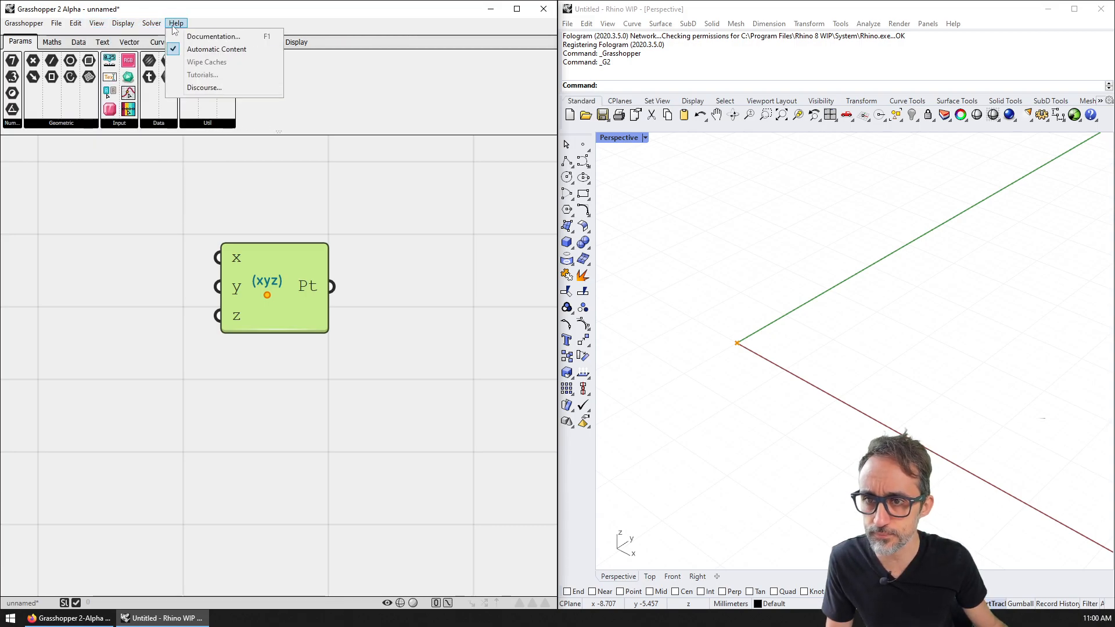
{"action": "left_click", "coordinate": [327, 202]}
{"action": "double_click", "coordinate": [252, 198]}
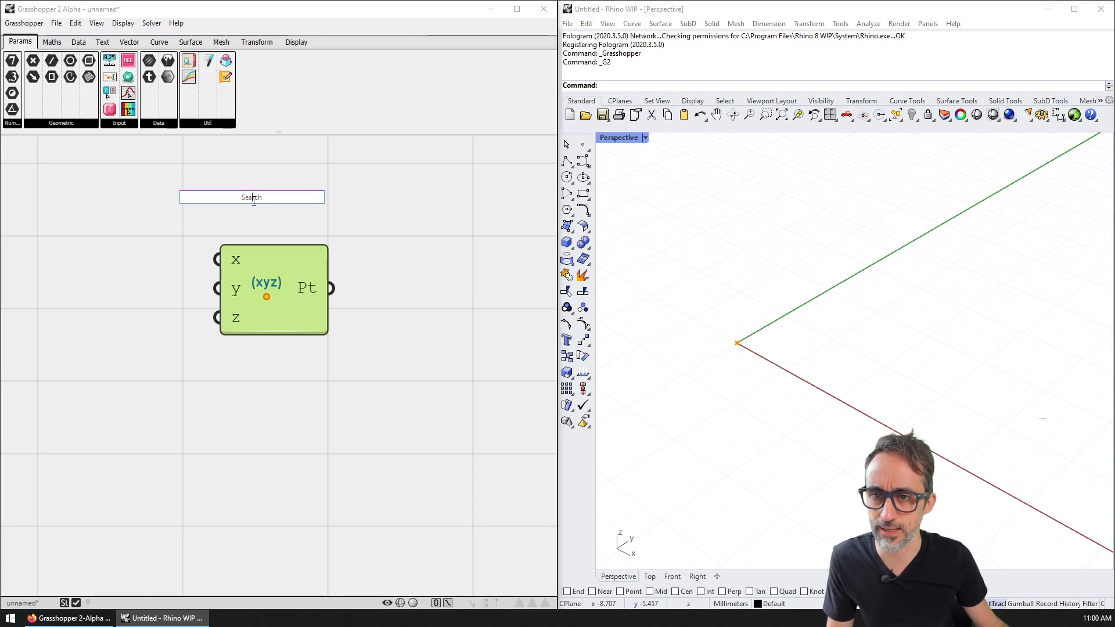
{"action": "left_click", "coordinate": [349, 208]}
{"action": "double_click", "coordinate": [308, 212]}
{"action": "type", "text": "point"}
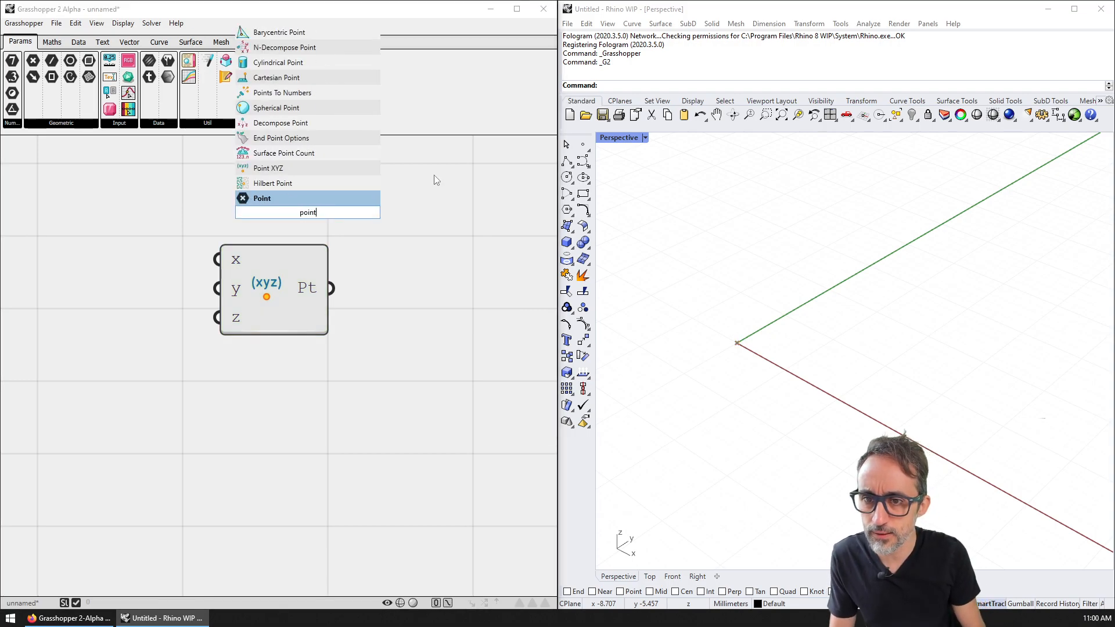
{"action": "key", "text": "Up"}
{"action": "key", "text": "Up"}
{"action": "key", "text": "Down"}
{"action": "key", "text": "Up"}
{"action": "key", "text": "Up"}
{"action": "key", "text": "Up"}
{"action": "key", "text": "Up"}
{"action": "key", "text": "Up"}
{"action": "key", "text": "Up"}
{"action": "key", "text": "Escape"}
{"action": "double_click", "coordinate": [289, 200]}
{"action": "left_click", "coordinate": [294, 206]}
{"action": "right_click_drag", "start_coordinate": [294, 207], "coordinate": [294, 209]}
{"action": "double_click", "coordinate": [288, 211]}
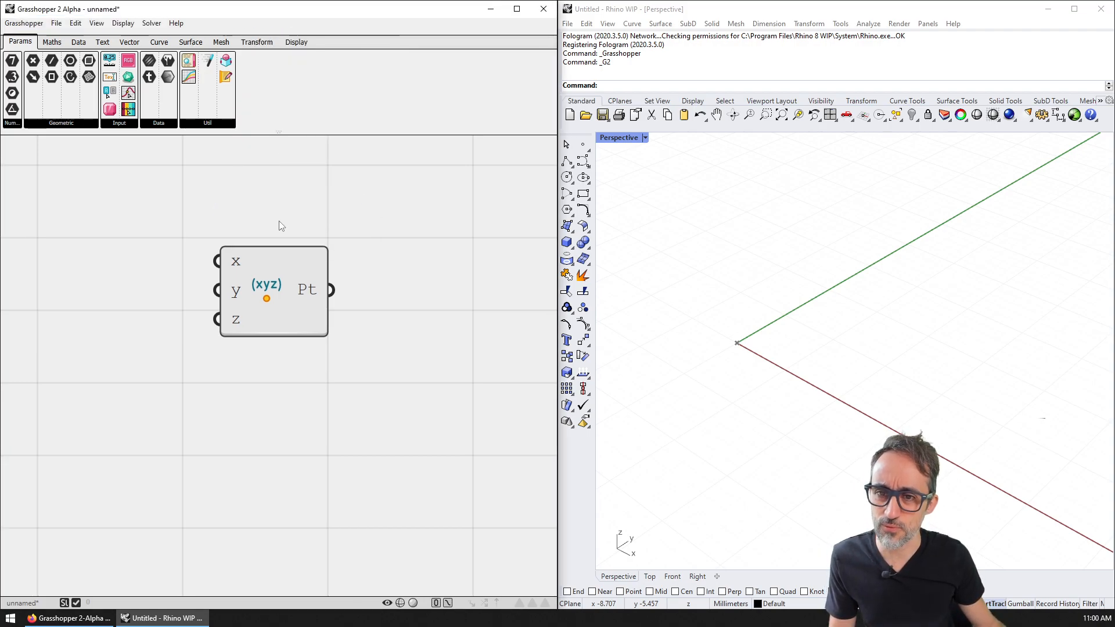
{"action": "double_click", "coordinate": [276, 204]}
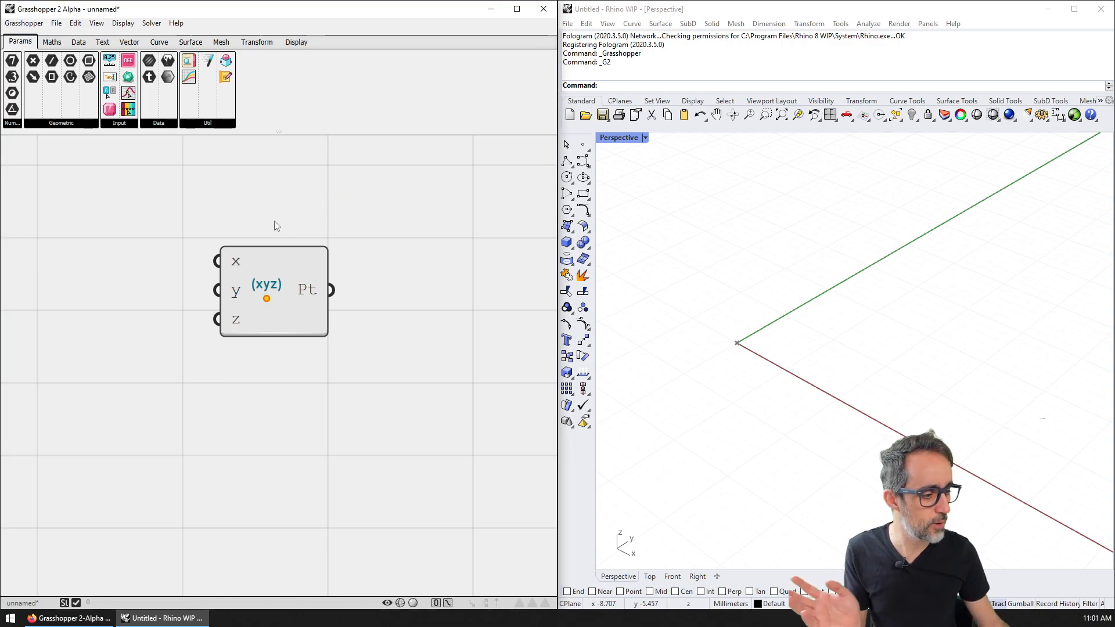
{"action": "right_click_drag", "start_coordinate": [254, 202], "coordinate": [284, 204]}
Step: Place a number slider from the Input panel and arrange it left of Point XYZ
{"action": "left_click", "coordinate": [126, 123]}
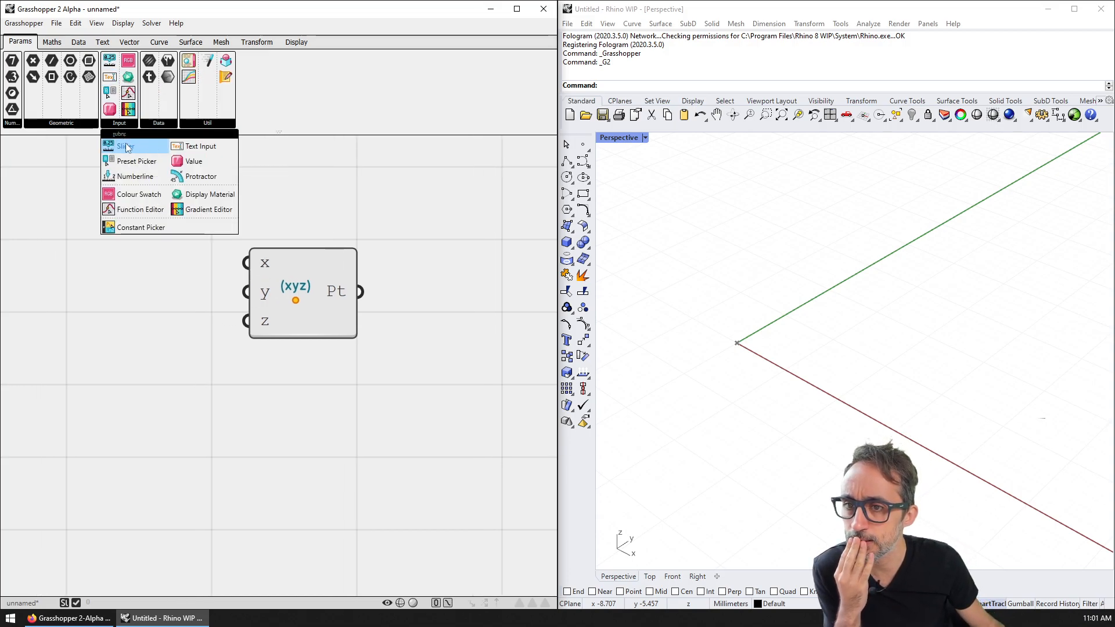
{"action": "left_click_drag", "start_coordinate": [130, 148], "coordinate": [110, 245]}
{"action": "scroll", "coordinate": [116, 249], "scroll_direction": "up", "scroll_amount": 3}
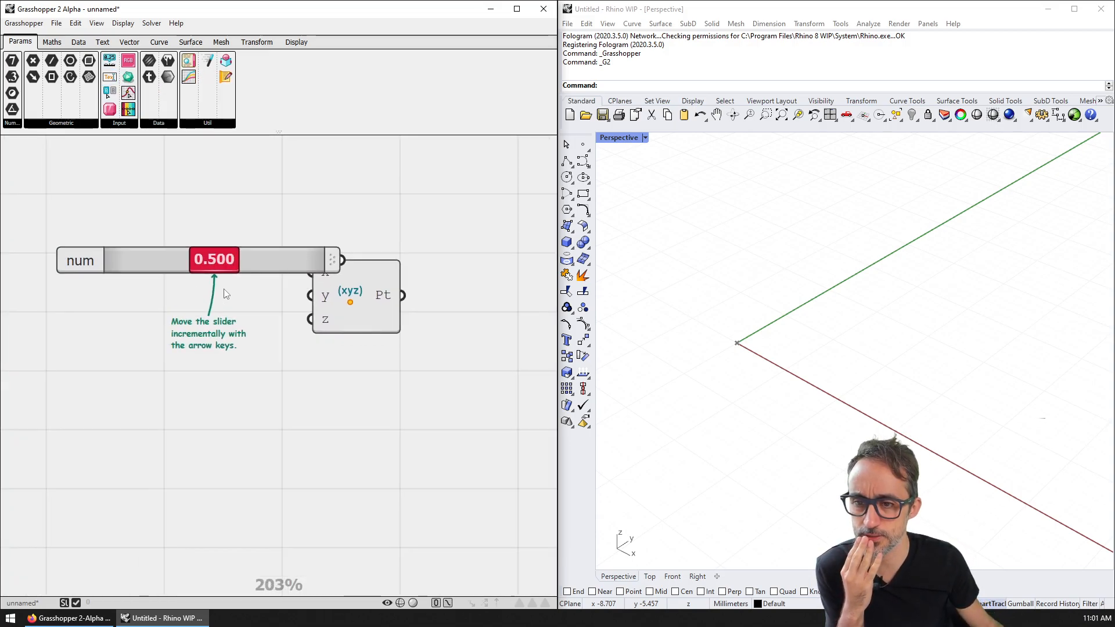
{"action": "left_click_drag", "start_coordinate": [364, 312], "coordinate": [420, 359]}
{"action": "left_click_drag", "start_coordinate": [268, 258], "coordinate": [187, 279]}
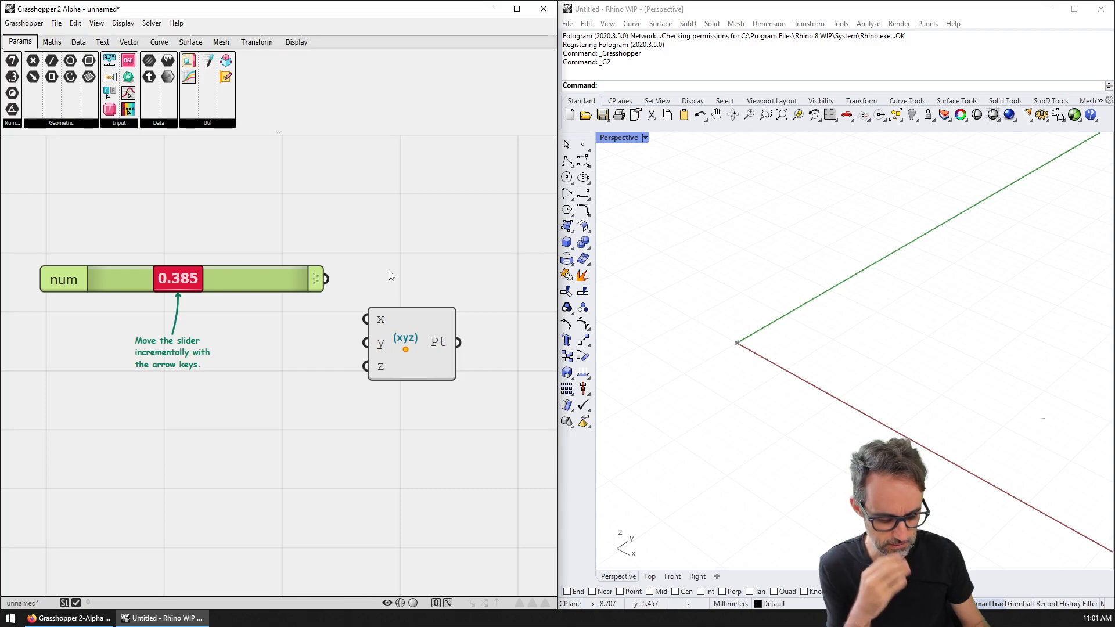
Step: Set the slider's value to 0.402 and move it down-left with its hint
{"action": "left_click_drag", "start_coordinate": [195, 279], "coordinate": [198, 278]}
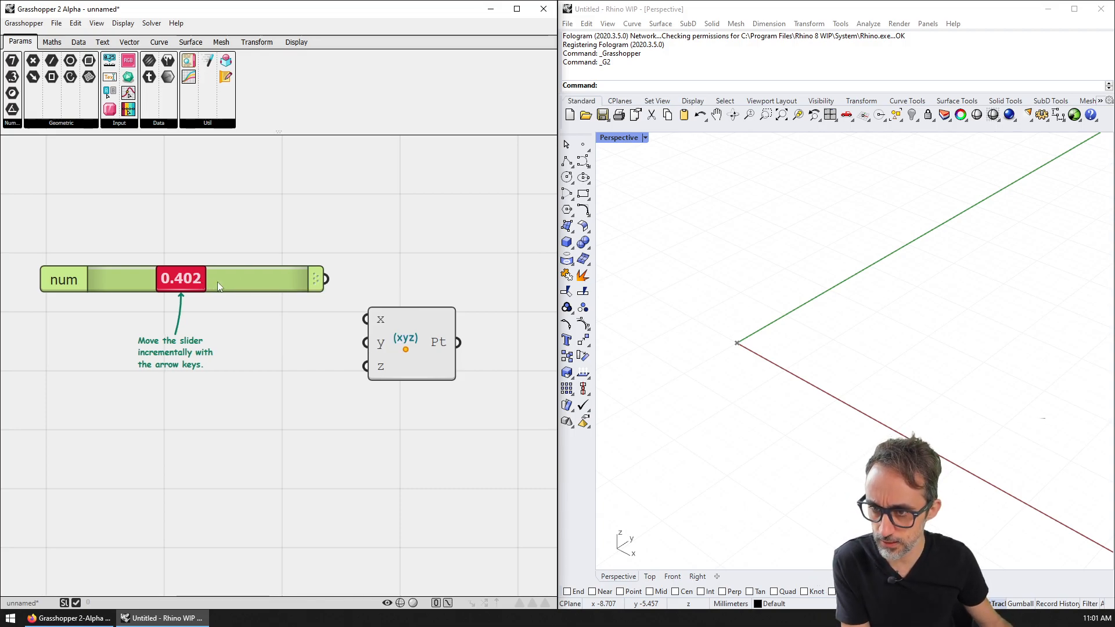
{"action": "key", "text": "Down"}
{"action": "key", "text": "Down"}
{"action": "key", "text": "Down"}
{"action": "key", "text": "Down"}
{"action": "key", "text": "Down"}
{"action": "key", "text": "Down"}
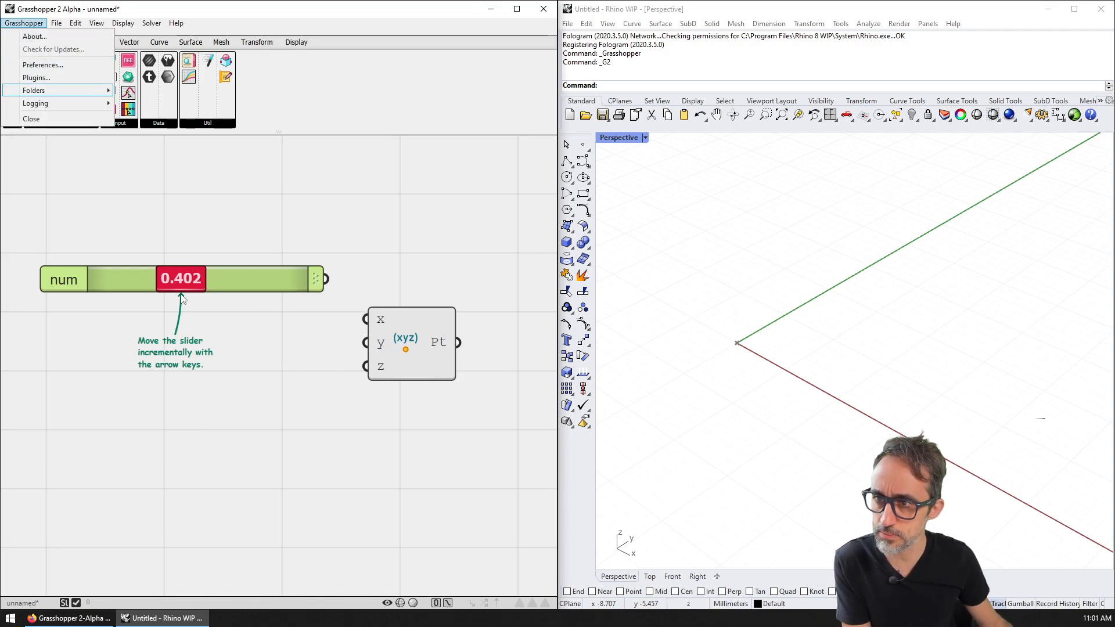
{"action": "key", "text": "Right"}
{"action": "key", "text": "Right"}
{"action": "key", "text": "Right"}
{"action": "key", "text": "Right"}
{"action": "key", "text": "Escape"}
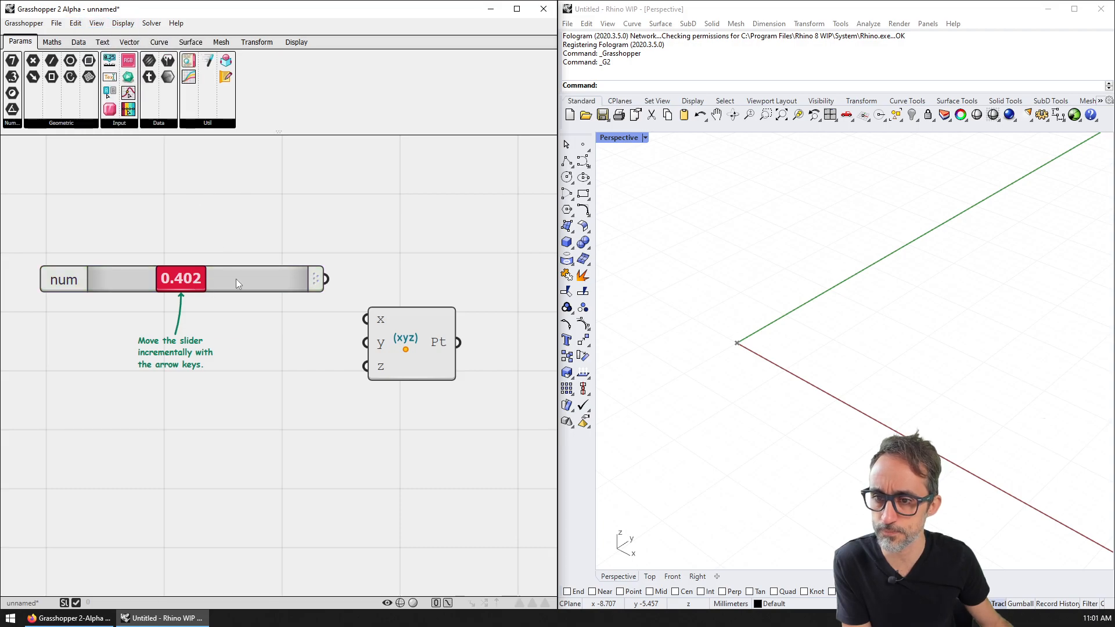
{"action": "key", "text": "Down"}
{"action": "key", "text": "Down"}
{"action": "key", "text": "Down"}
{"action": "key", "text": "Down"}
{"action": "key", "text": "Down"}
{"action": "key", "text": "Down"}
{"action": "key", "text": "Down"}
{"action": "key", "text": "Down"}
{"action": "key", "text": "Down"}
{"action": "key", "text": "Down"}
{"action": "left_click", "coordinate": [251, 269]}
{"action": "left_click_drag", "start_coordinate": [236, 277], "coordinate": [214, 314]}
{"action": "left_click", "coordinate": [179, 358]}
Step: Widen the slider, wire its output into Point XYZ's x input, and align them
{"action": "left_click_drag", "start_coordinate": [292, 314], "coordinate": [317, 324]}
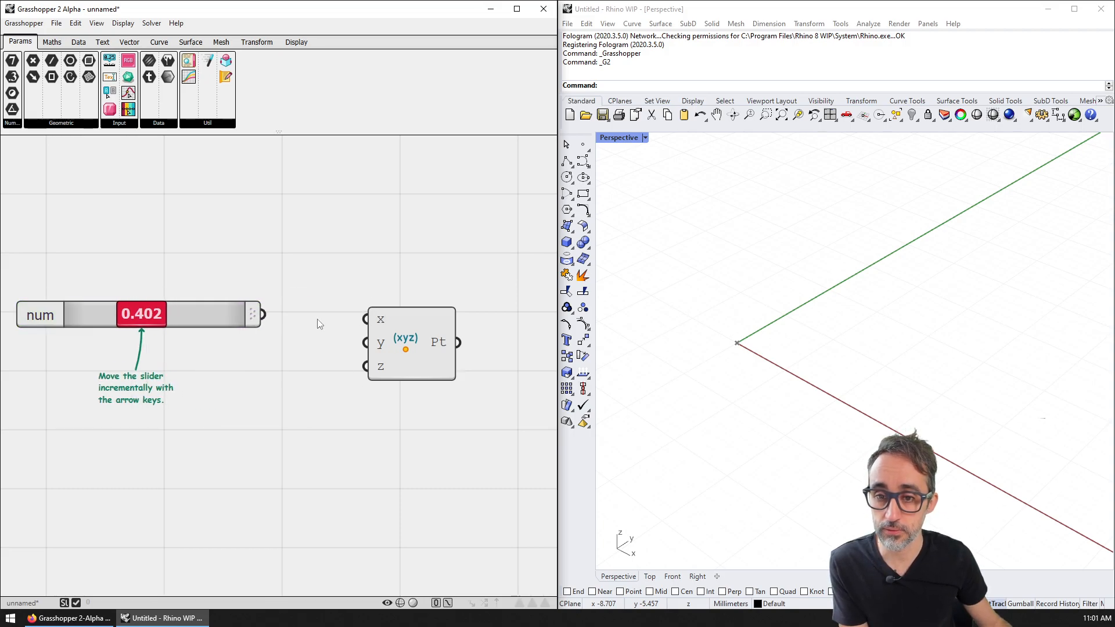
{"action": "left_click_drag", "start_coordinate": [426, 329], "coordinate": [447, 317]}
{"action": "left_click_drag", "start_coordinate": [259, 314], "coordinate": [300, 282]}
{"action": "left_click_drag", "start_coordinate": [259, 314], "coordinate": [384, 306]}
{"action": "left_click_drag", "start_coordinate": [222, 313], "coordinate": [221, 305]}
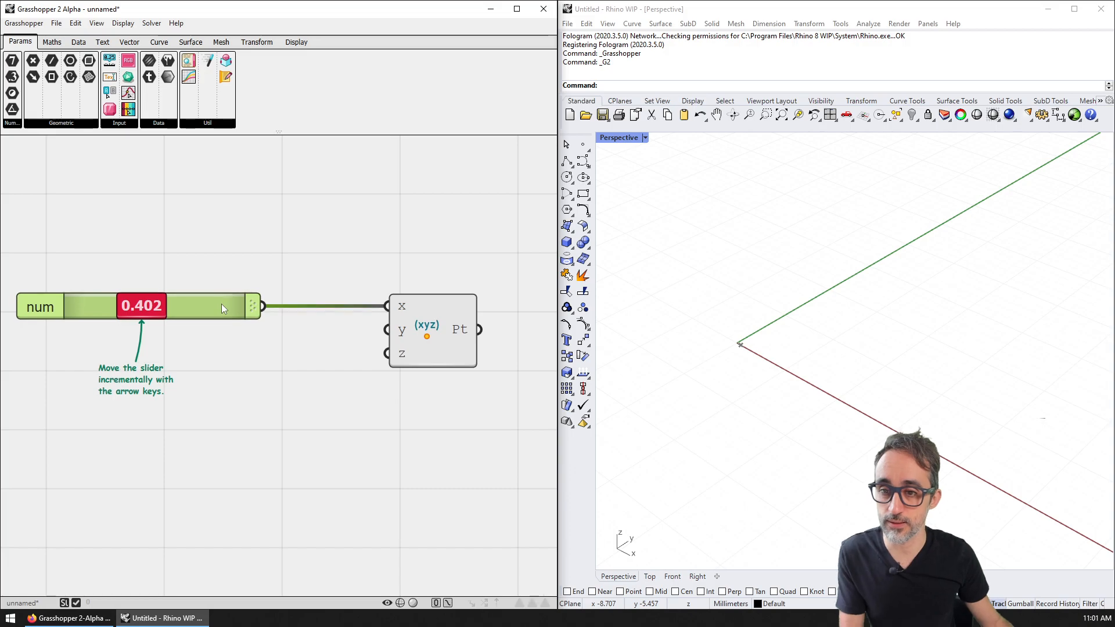
{"action": "key", "text": "ctrl+c"}
{"action": "key", "text": "ctrl+v"}
{"action": "key", "text": "ctrl+v"}
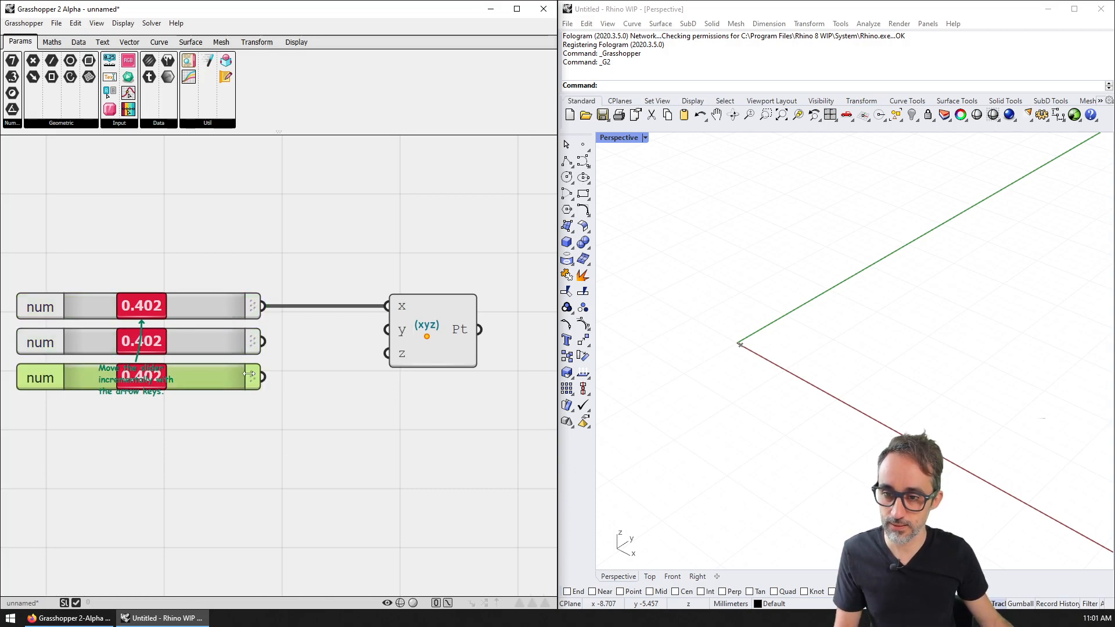
{"action": "right_click_drag", "start_coordinate": [229, 404], "coordinate": [276, 397]}
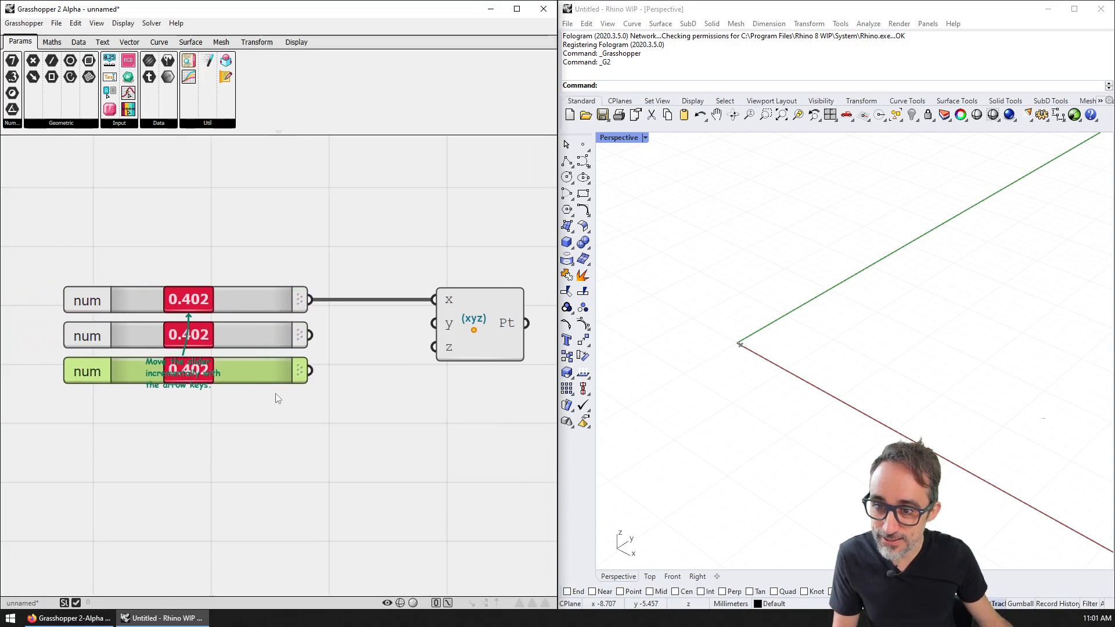
{"action": "left_click_drag", "start_coordinate": [310, 335], "coordinate": [435, 323]}
{"action": "left_click_drag", "start_coordinate": [309, 370], "coordinate": [435, 347]}
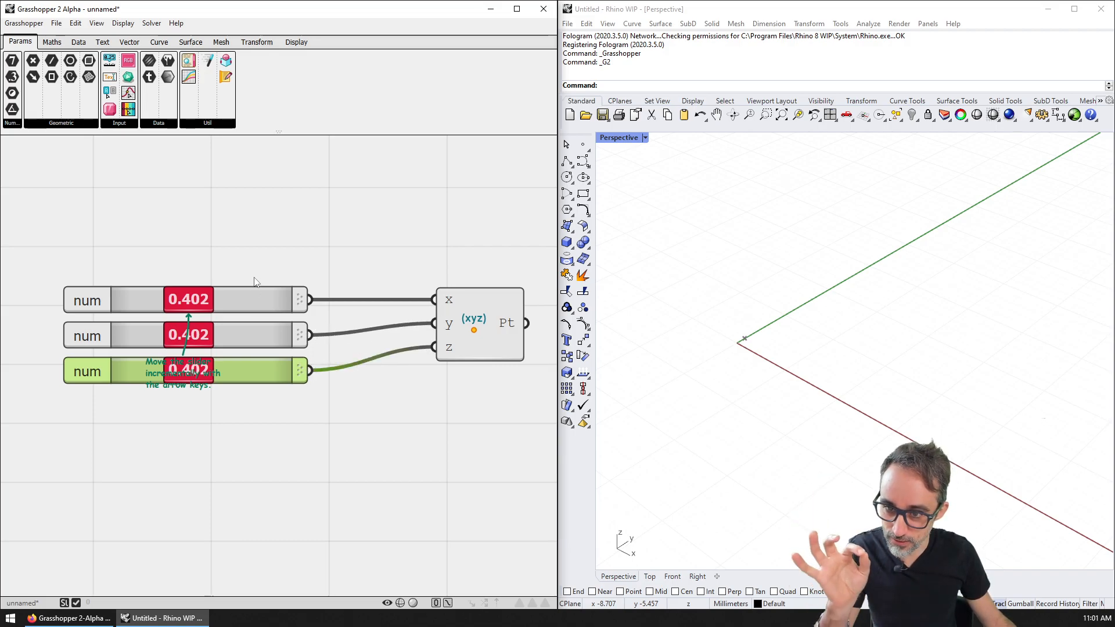
{"action": "left_click", "coordinate": [253, 409]}
{"action": "left_click", "coordinate": [260, 373]}
{"action": "key", "text": "ctrl+c"}
{"action": "key", "text": "ctrl+v"}
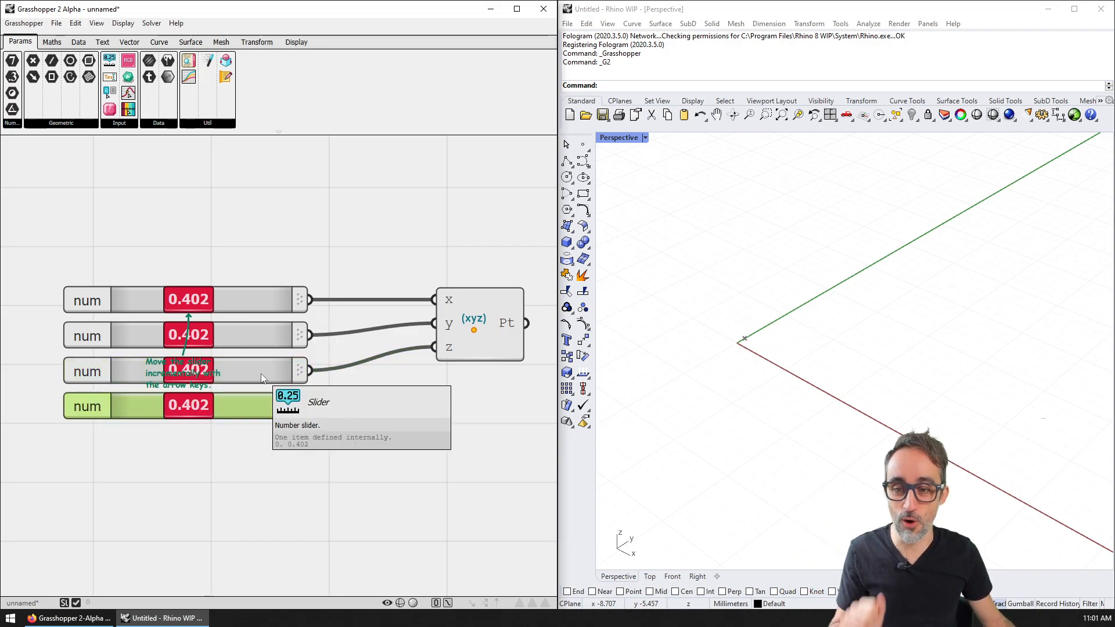
{"action": "key", "text": "Delete"}
{"action": "scroll", "coordinate": [203, 304], "scroll_direction": "up", "scroll_amount": 3}
{"action": "left_click_drag", "start_coordinate": [224, 296], "coordinate": [270, 295]}
{"action": "left_click", "coordinate": [187, 285]}
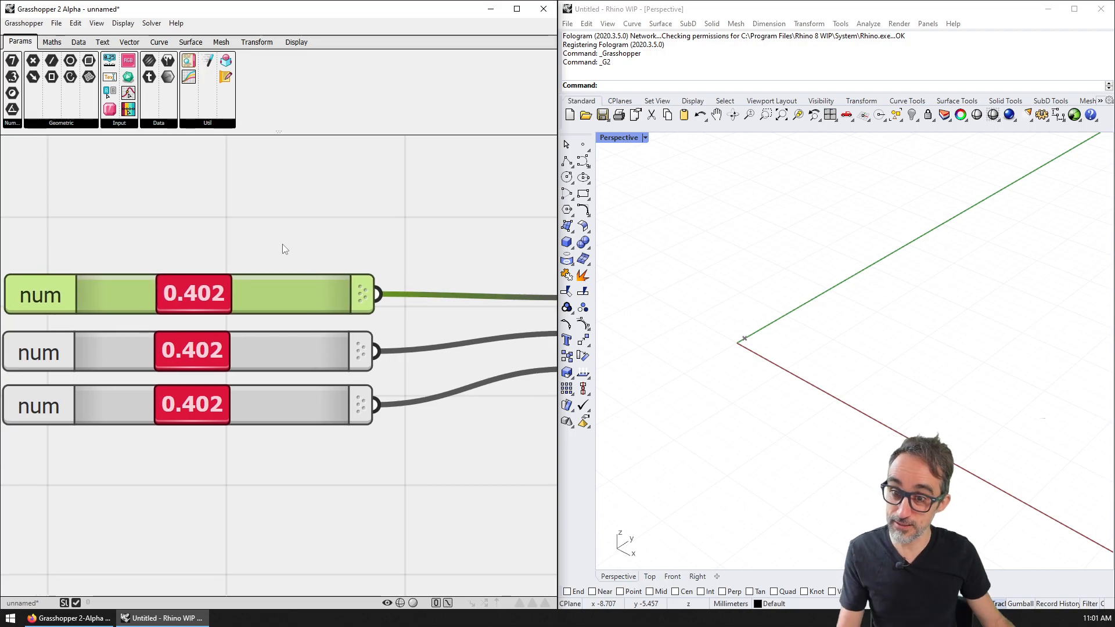
{"action": "scroll", "coordinate": [282, 244], "scroll_direction": "down", "scroll_amount": 2}
{"action": "left_click_drag", "start_coordinate": [282, 244], "coordinate": [208, 443]}
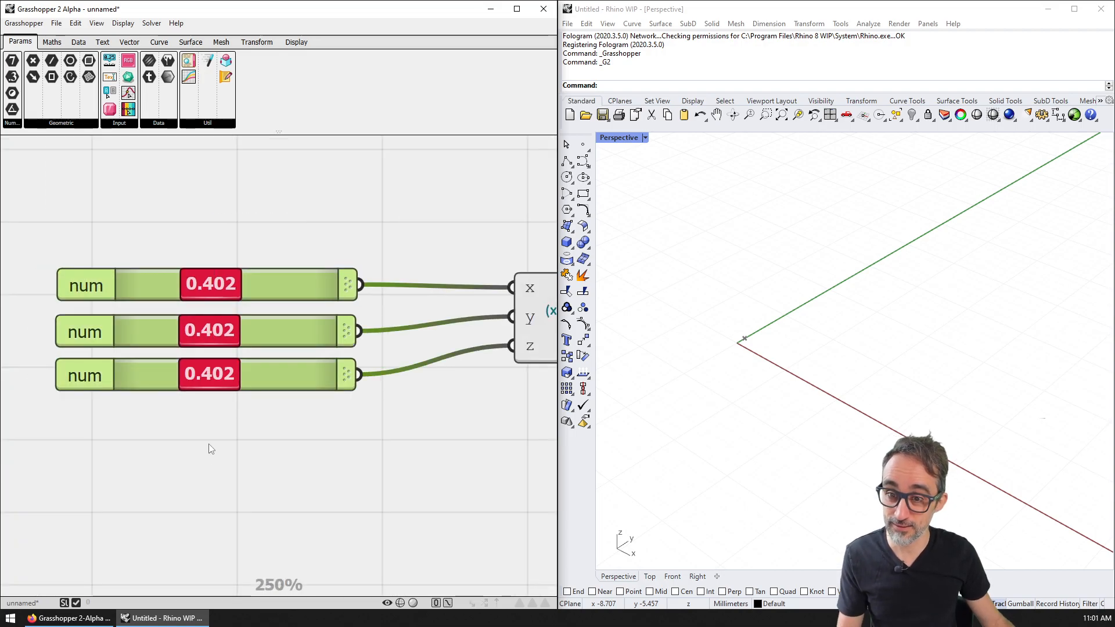
{"action": "left_click", "coordinate": [287, 263]}
{"action": "left_click", "coordinate": [292, 278]}
{"action": "left_click_drag", "start_coordinate": [286, 282], "coordinate": [307, 264]}
{"action": "left_click", "coordinate": [308, 263]}
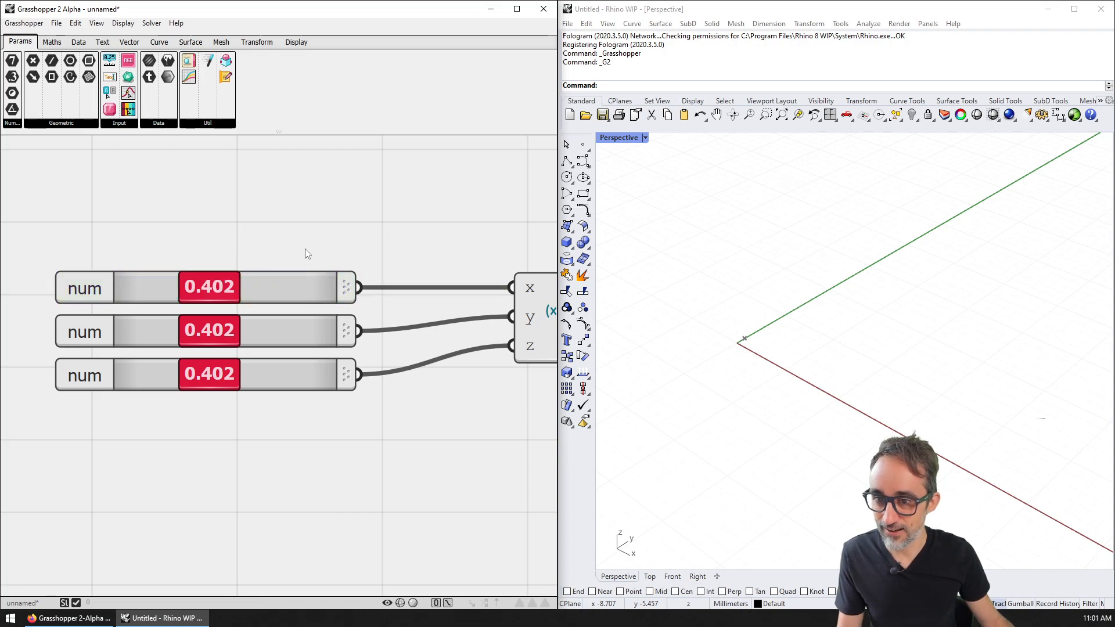
{"action": "left_click", "coordinate": [304, 380]}
{"action": "key", "text": "ctrl+c"}
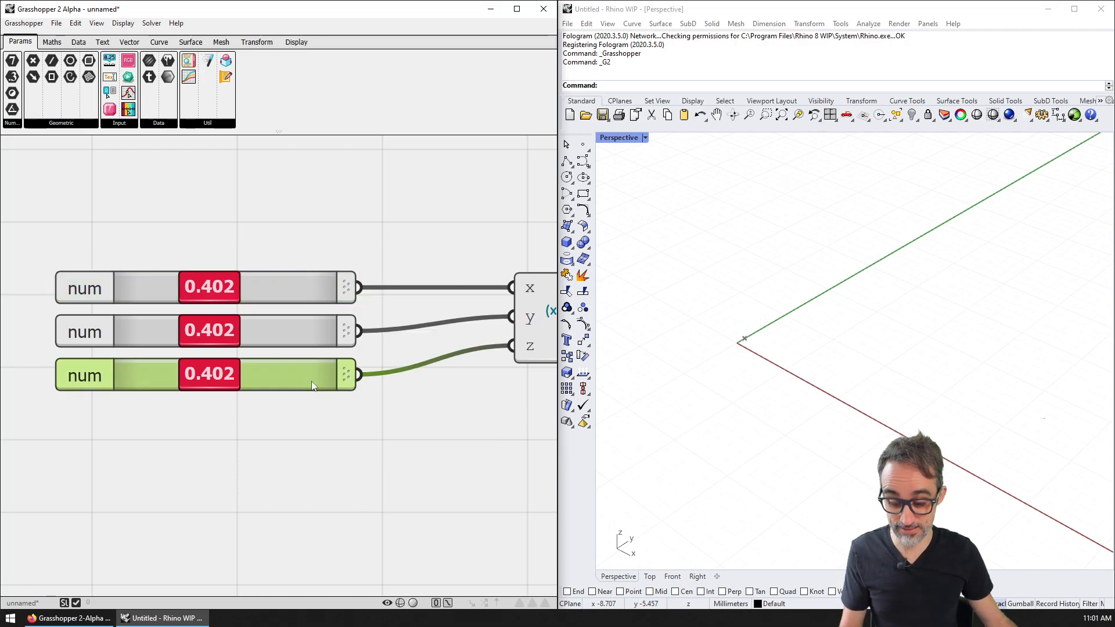
{"action": "key", "text": "ctrl+v"}
{"action": "right_click_drag", "start_coordinate": [379, 381], "coordinate": [279, 361]}
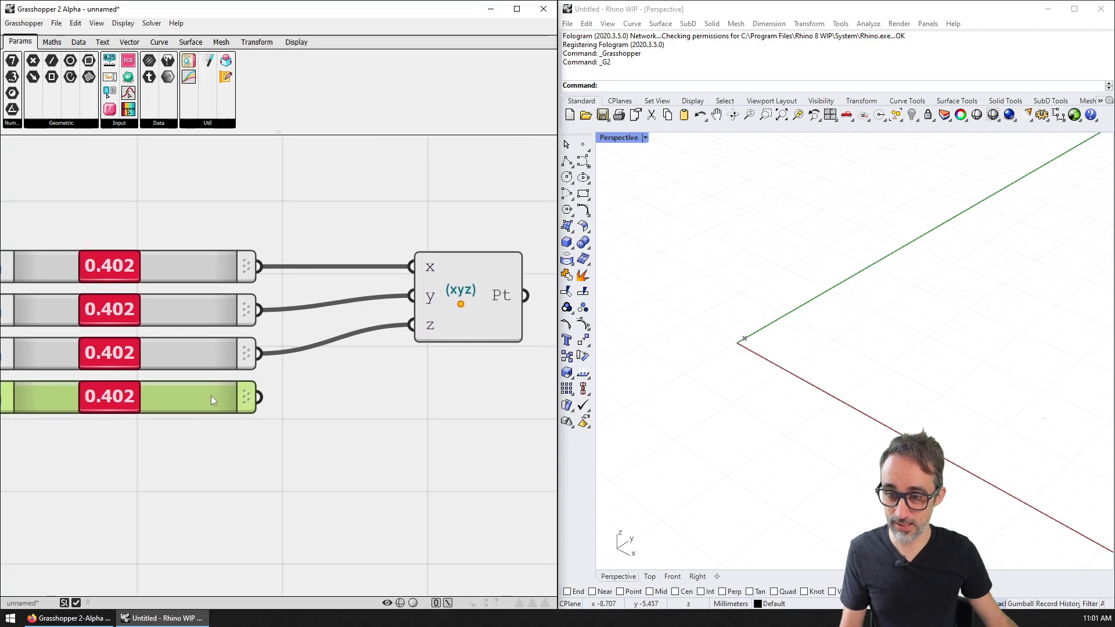
{"action": "key", "text": "Delete"}
{"action": "right_click_drag", "start_coordinate": [494, 310], "coordinate": [440, 263]}
{"action": "left_click", "coordinate": [430, 260]}
{"action": "key", "text": "ctrl+c"}
{"action": "key", "text": "ctrl+v"}
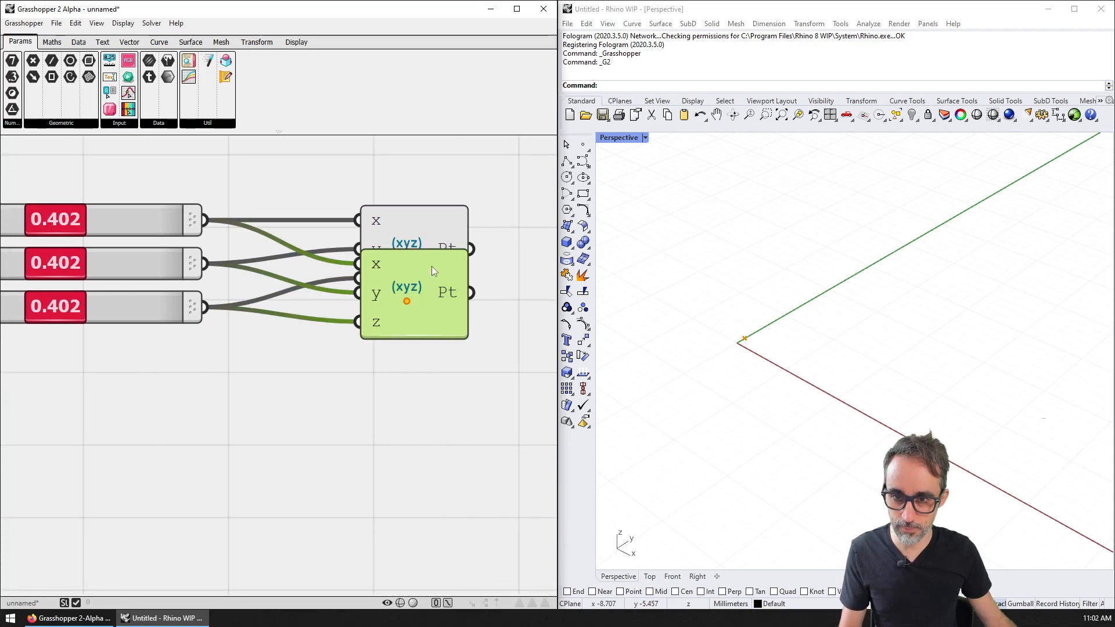
{"action": "left_click_drag", "start_coordinate": [415, 299], "coordinate": [379, 378]}
{"action": "key", "text": "Delete"}
{"action": "right_click_drag", "start_coordinate": [256, 337], "coordinate": [306, 345]}
{"action": "scroll", "coordinate": [306, 345], "scroll_direction": "down", "scroll_amount": 1}
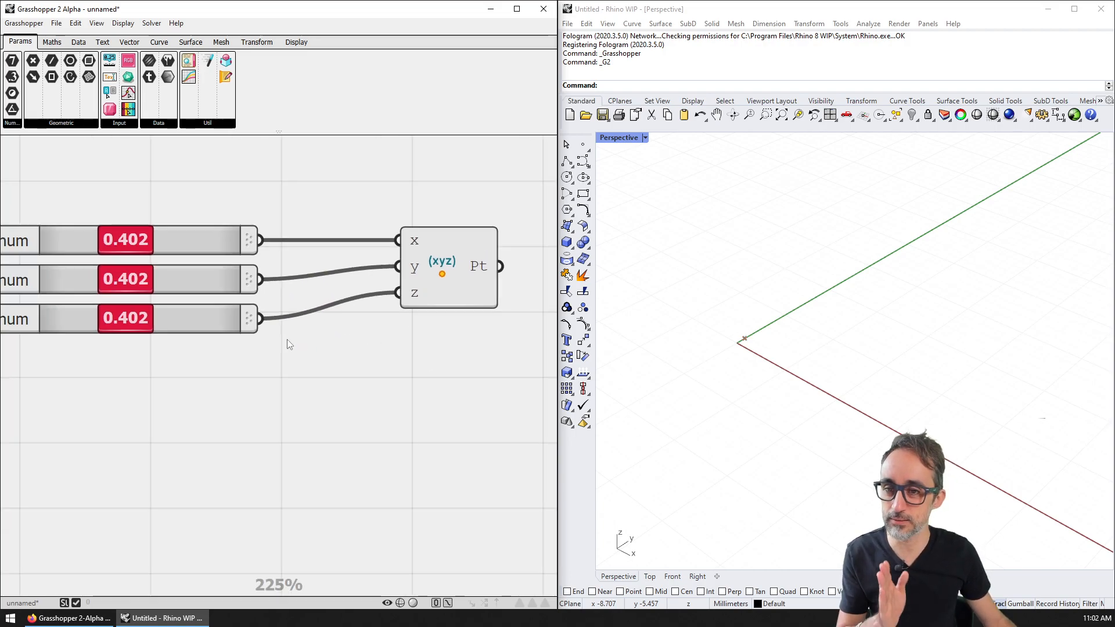
{"action": "right_click_drag", "start_coordinate": [219, 281], "coordinate": [239, 267]}
{"action": "scroll", "coordinate": [240, 267], "scroll_direction": "down", "scroll_amount": 1}
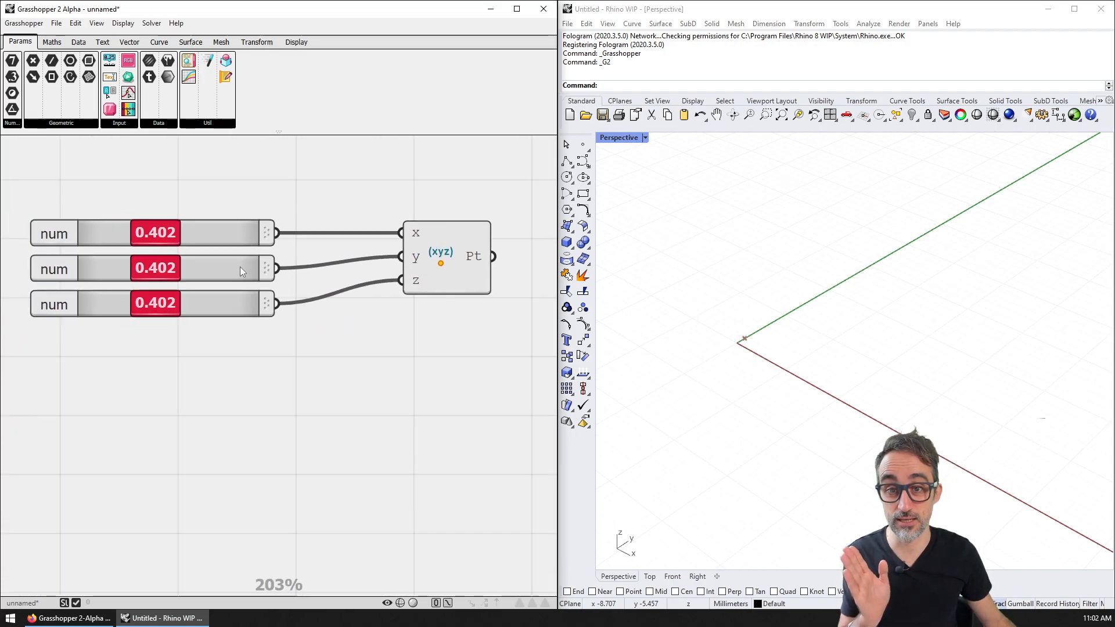
Step: Switch the top slider to a full bar grip and slide its value
{"action": "right_click", "coordinate": [209, 236]}
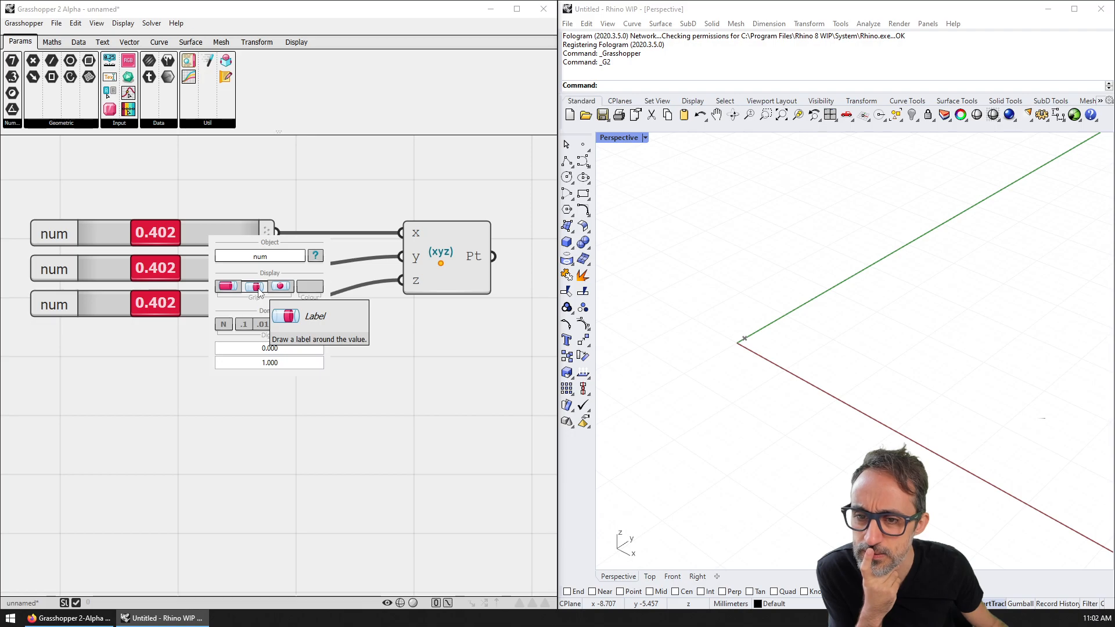
{"action": "left_click", "coordinate": [229, 287]}
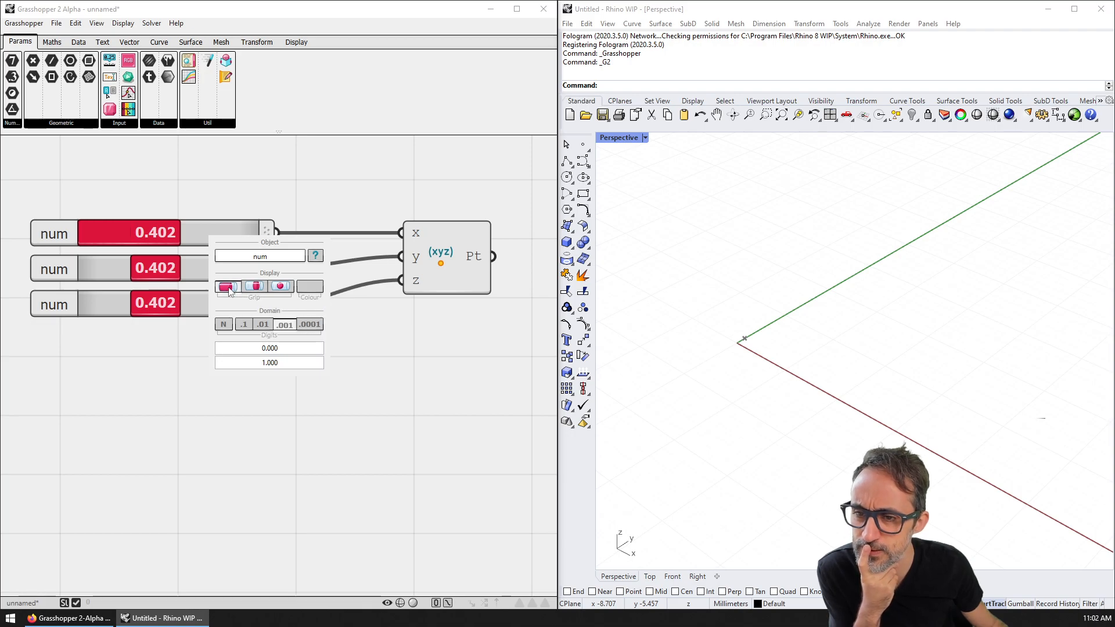
{"action": "mouse_move", "coordinate": [172, 232]}
{"action": "left_mouse_down"}
{"action": "mouse_move", "coordinate": [254, 232]}
{"action": "mouse_move", "coordinate": [110, 237]}
{"action": "mouse_move", "coordinate": [187, 239]}
{"action": "mouse_move", "coordinate": [140, 239]}
{"action": "mouse_move", "coordinate": [174, 238]}
{"action": "left_mouse_up"}
Step: Change the top slider to a dot grip and bring up its Colour picker
{"action": "right_click", "coordinate": [184, 241]}
{"action": "left_click", "coordinate": [250, 289]}
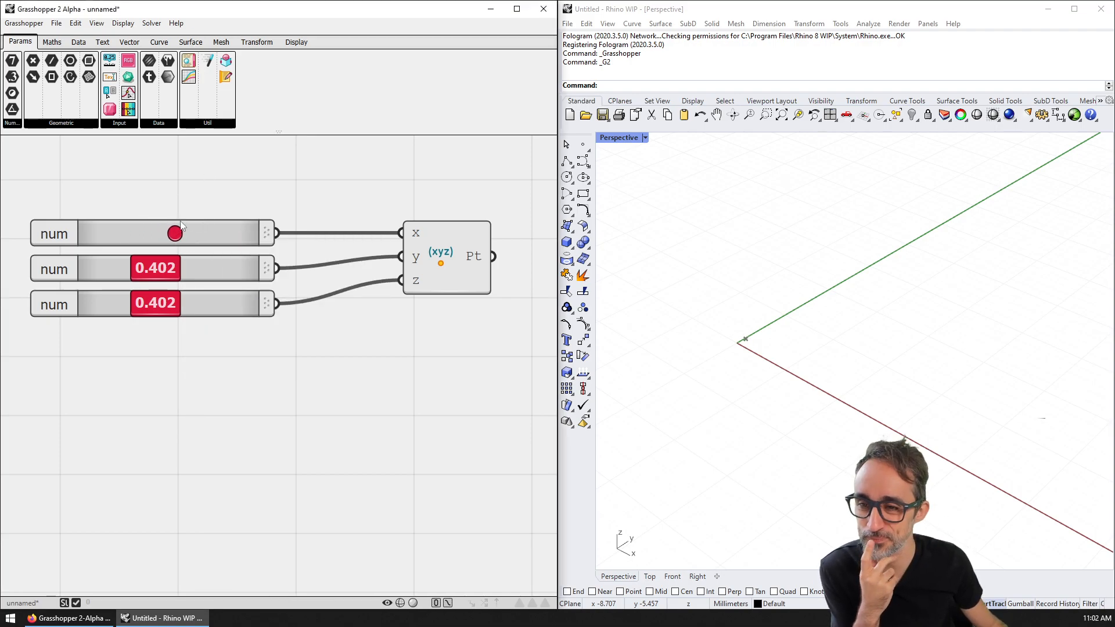
{"action": "right_click", "coordinate": [180, 236]}
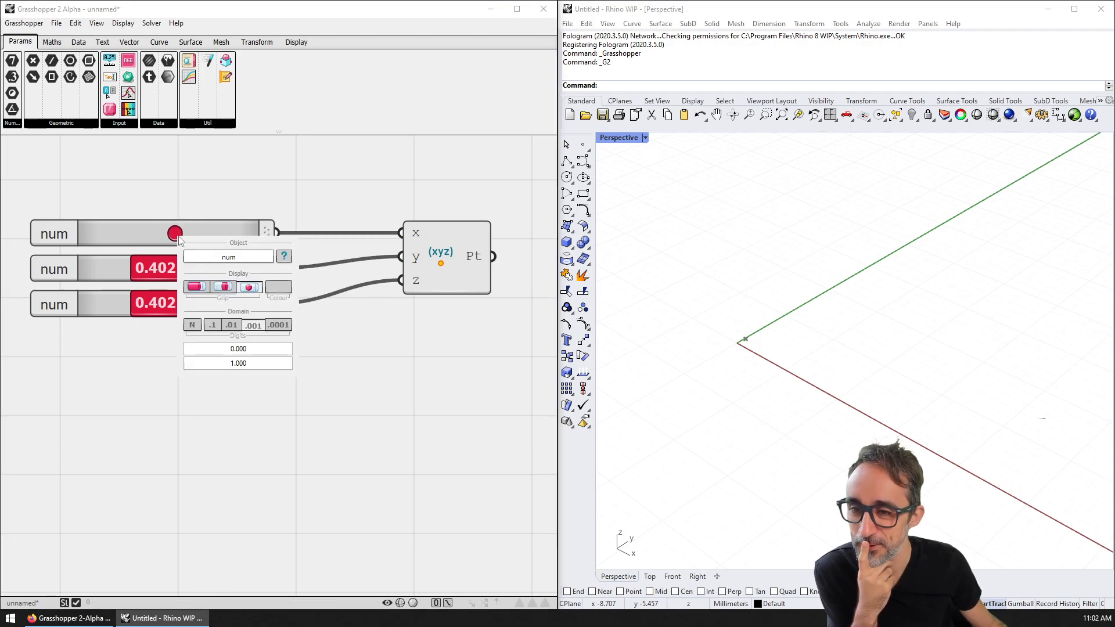
{"action": "left_click", "coordinate": [273, 288]}
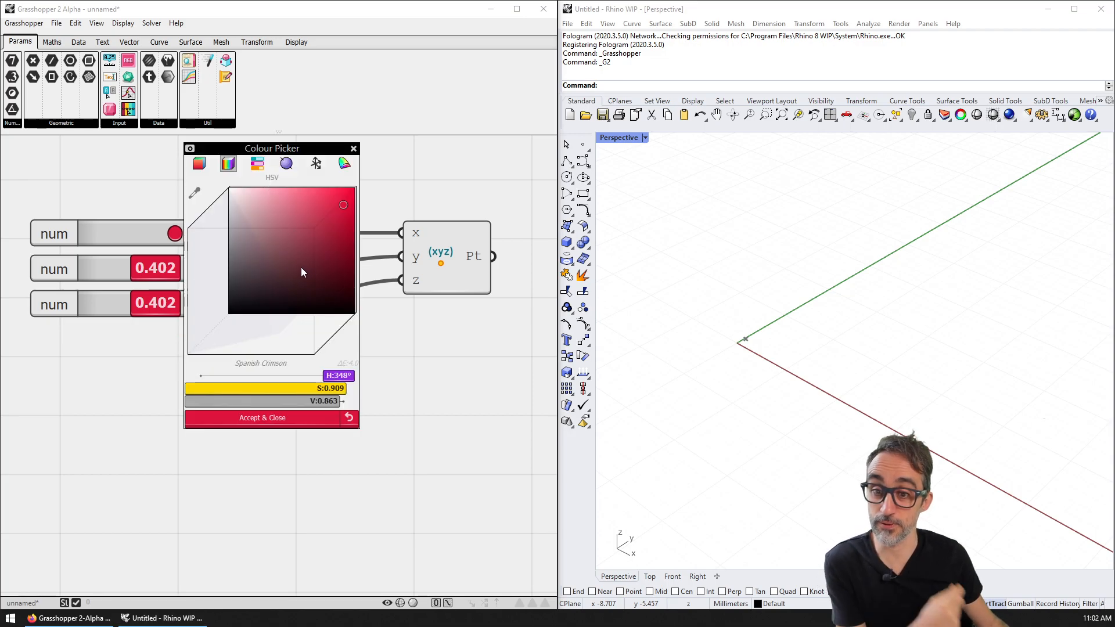
Step: Adjust the slider colour's hue, saturation and value, then lower its blue in sRGB
{"action": "left_click_drag", "start_coordinate": [308, 213], "coordinate": [298, 241]}
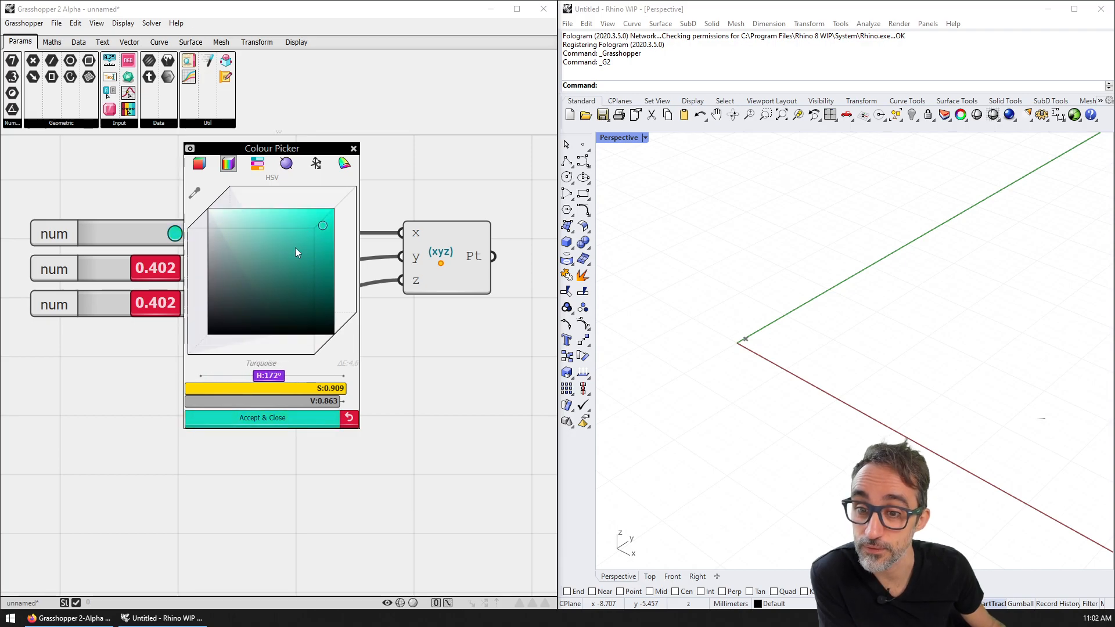
{"action": "mouse_move", "coordinate": [318, 391]}
{"action": "left_mouse_down"}
{"action": "mouse_move", "coordinate": [204, 390]}
{"action": "mouse_move", "coordinate": [275, 389]}
{"action": "mouse_move", "coordinate": [297, 405]}
{"action": "mouse_move", "coordinate": [260, 411]}
{"action": "mouse_move", "coordinate": [322, 402]}
{"action": "left_mouse_up"}
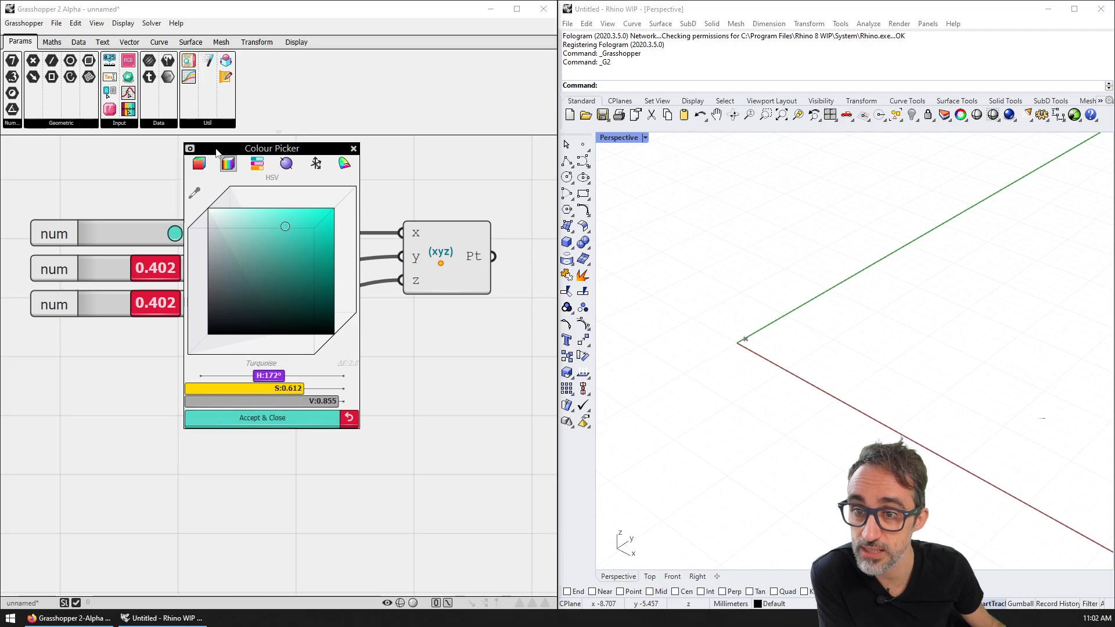
{"action": "left_click", "coordinate": [199, 163]}
{"action": "mouse_move", "coordinate": [298, 223]}
{"action": "left_mouse_down"}
{"action": "mouse_move", "coordinate": [259, 248]}
{"action": "mouse_move", "coordinate": [270, 243]}
{"action": "mouse_move", "coordinate": [260, 251]}
{"action": "mouse_move", "coordinate": [305, 291]}
{"action": "mouse_move", "coordinate": [298, 277]}
{"action": "left_mouse_up"}
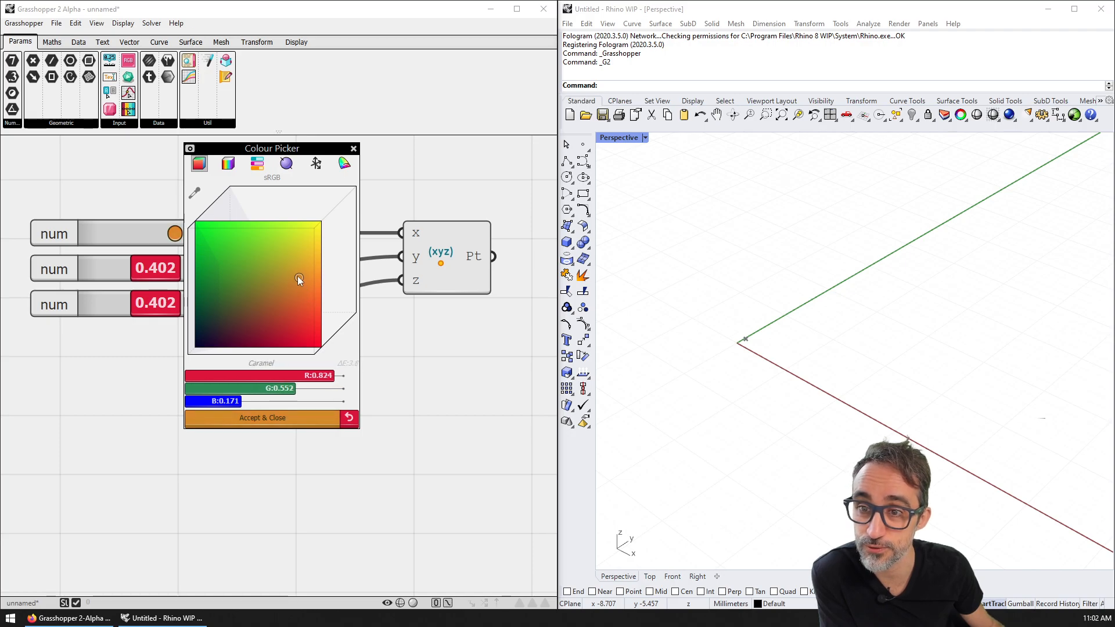
Step: Compare the CMY, H*SP, L*a*b* and chromaticity models, ending back on HSV
{"action": "left_click", "coordinate": [256, 164]}
{"action": "left_click", "coordinate": [287, 164]}
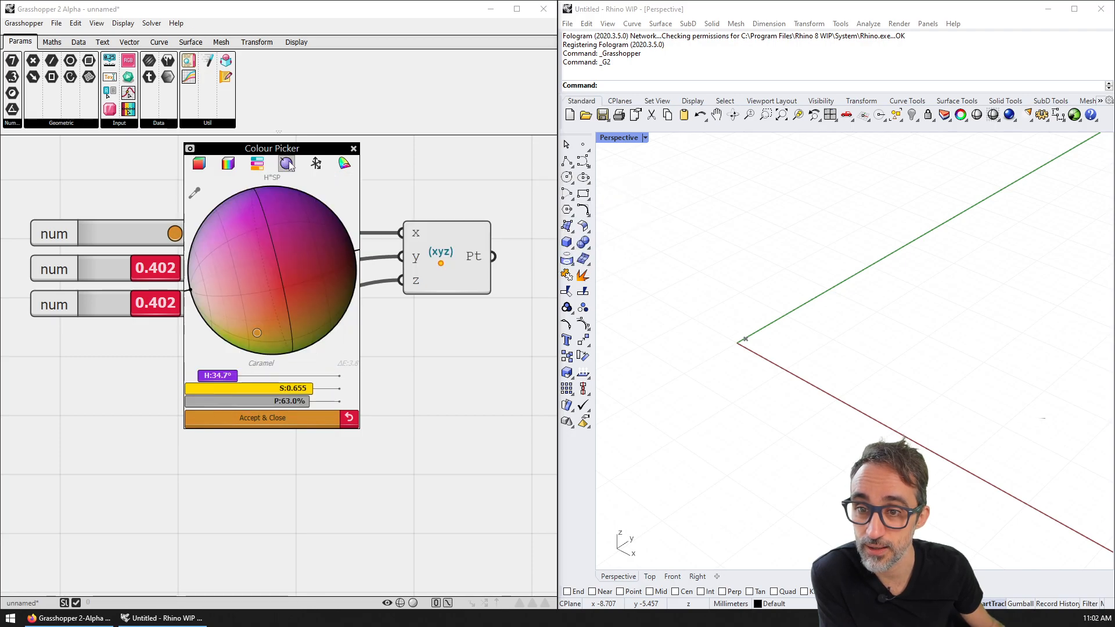
{"action": "left_click", "coordinate": [317, 165]}
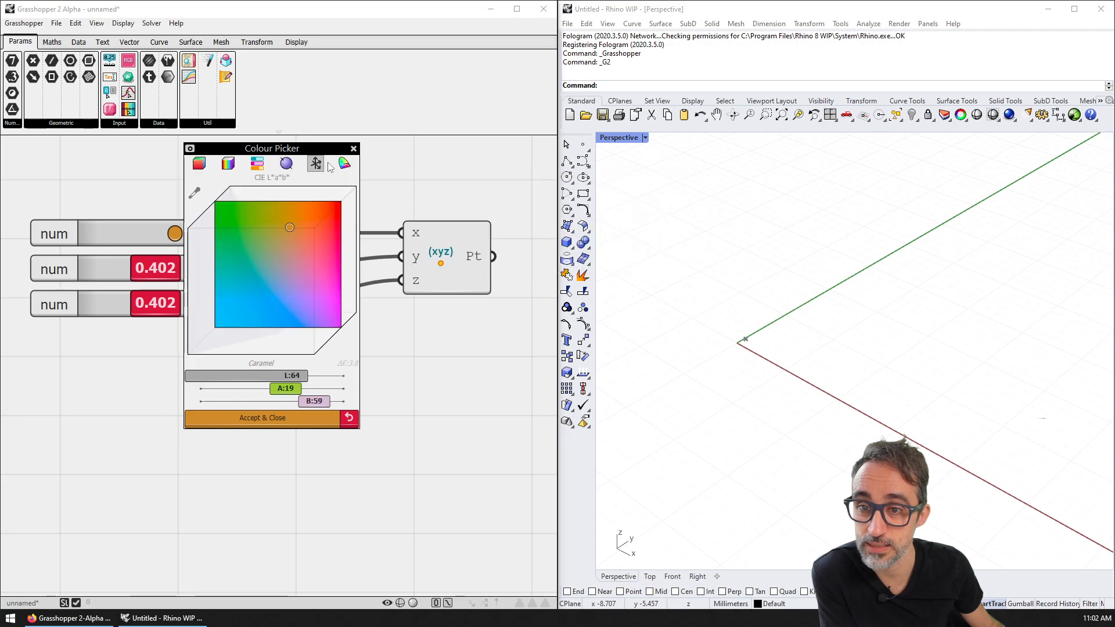
{"action": "left_click", "coordinate": [345, 163]}
{"action": "left_click", "coordinate": [231, 166]}
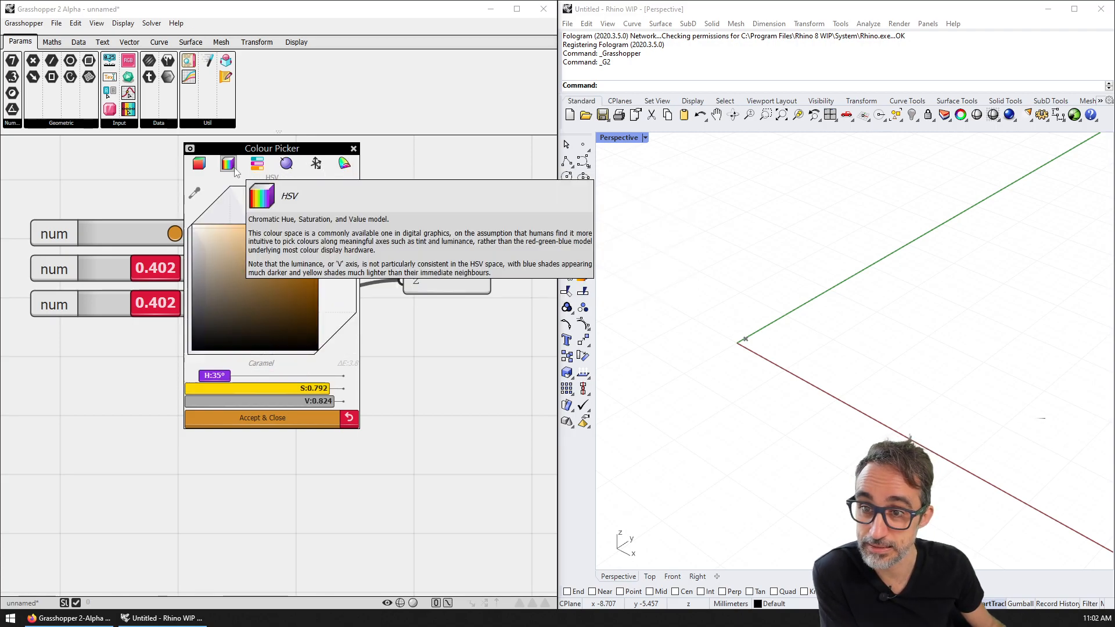
Step: Start a Colour Picker screenshot save, choose Desktop and PNG, then dismiss the dialog
{"action": "left_click", "coordinate": [190, 149]}
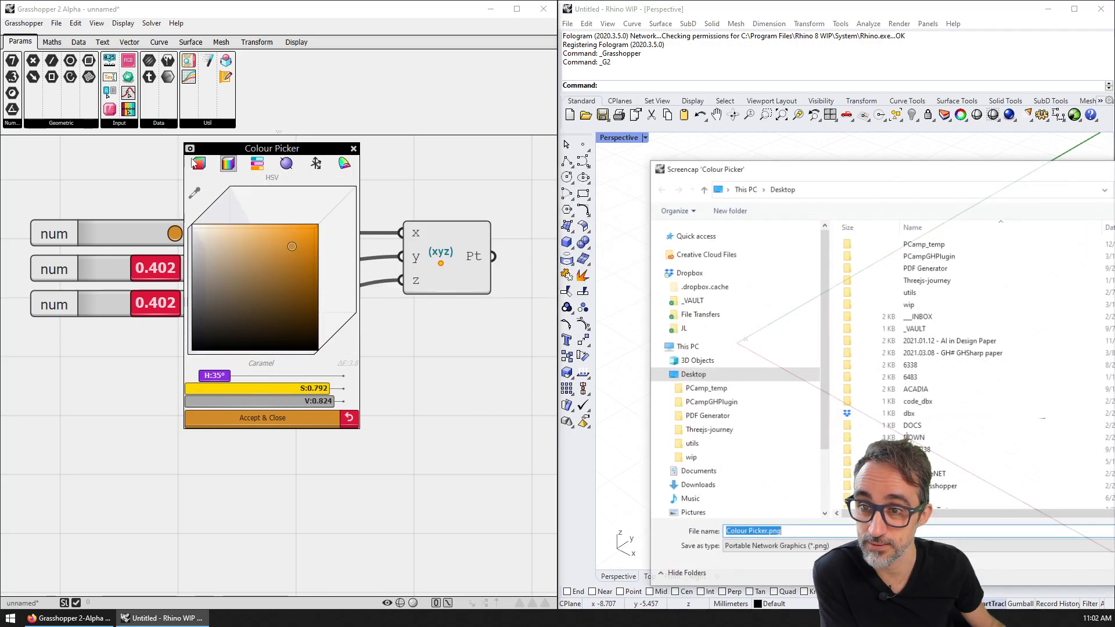
{"action": "left_click_drag", "start_coordinate": [1016, 174], "coordinate": [0, 173]}
{"action": "left_click_drag", "start_coordinate": [0, 105], "coordinate": [690, 75]}
{"action": "scroll", "coordinate": [709, 261], "scroll_direction": "down", "scroll_amount": 8}
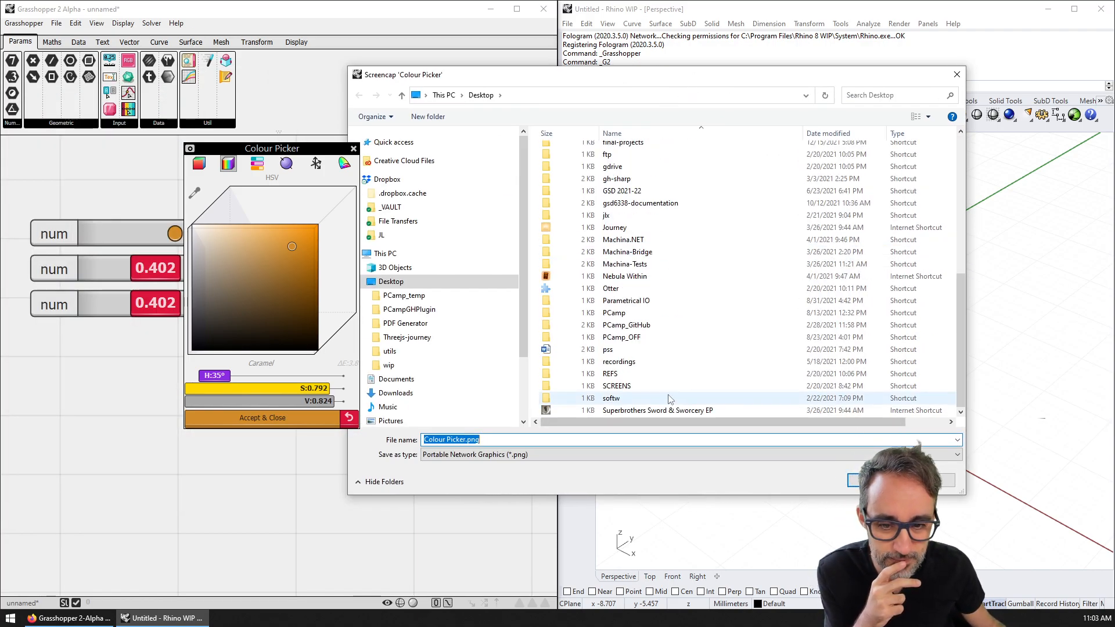
{"action": "scroll", "coordinate": [662, 377], "scroll_direction": "up", "scroll_amount": 10}
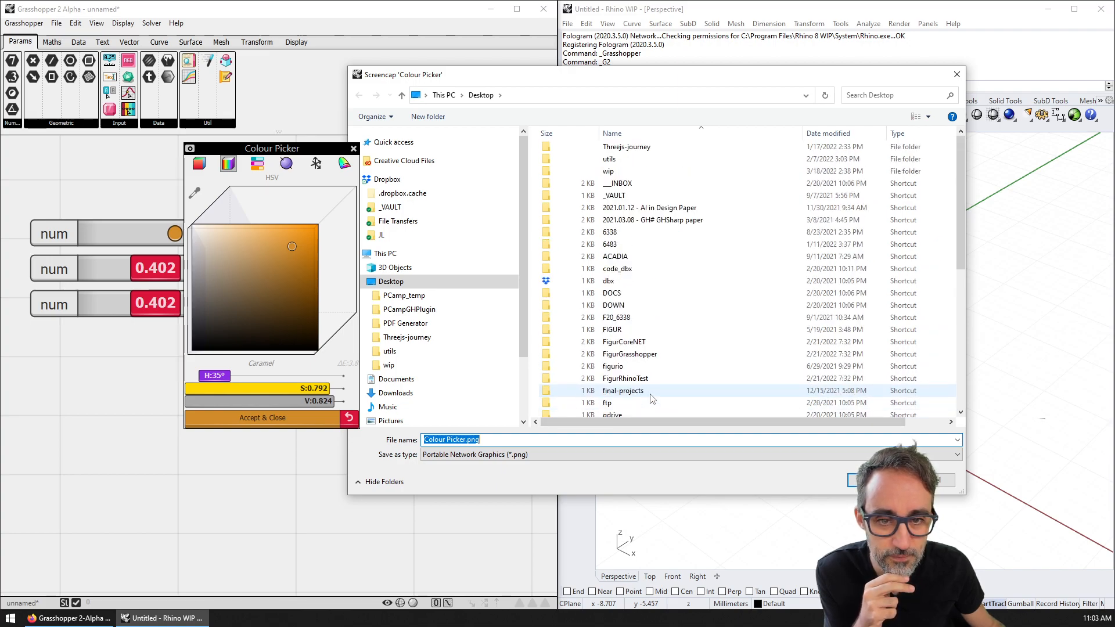
{"action": "left_click", "coordinate": [441, 282]}
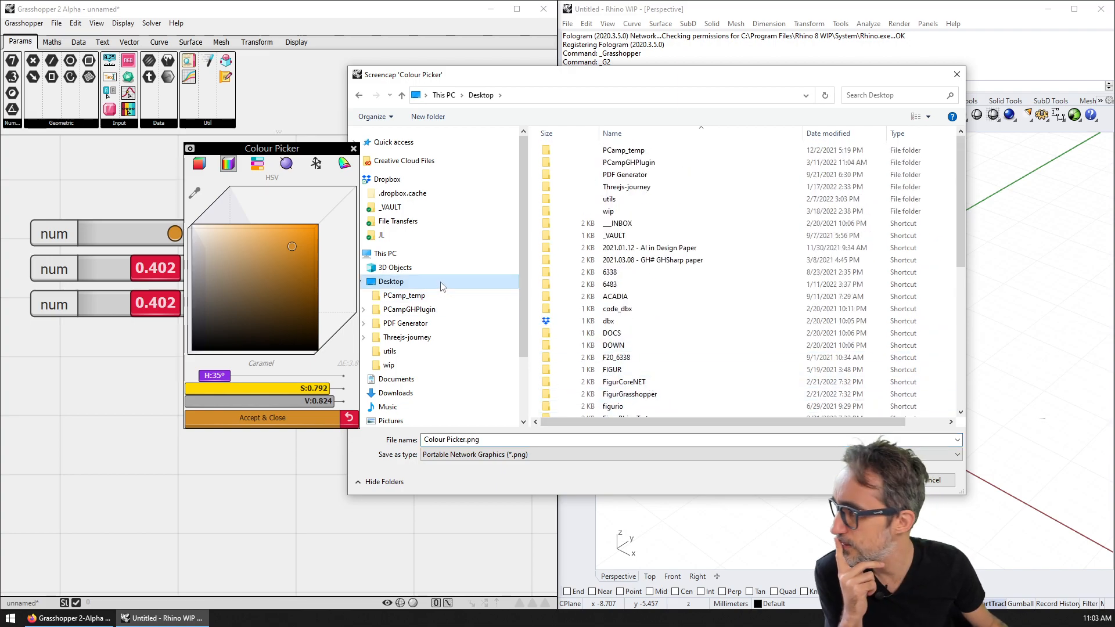
{"action": "scroll", "coordinate": [654, 317], "scroll_direction": "down", "scroll_amount": 5}
{"action": "scroll", "coordinate": [654, 316], "scroll_direction": "down", "scroll_amount": 3}
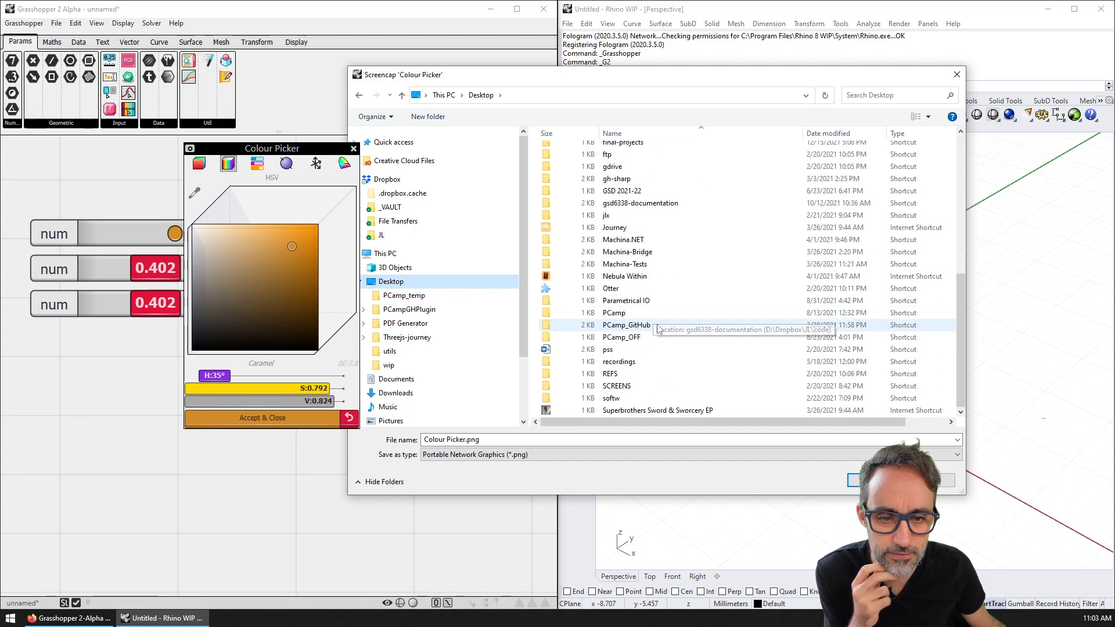
{"action": "left_click", "coordinate": [592, 454]}
{"action": "left_click", "coordinate": [593, 466]}
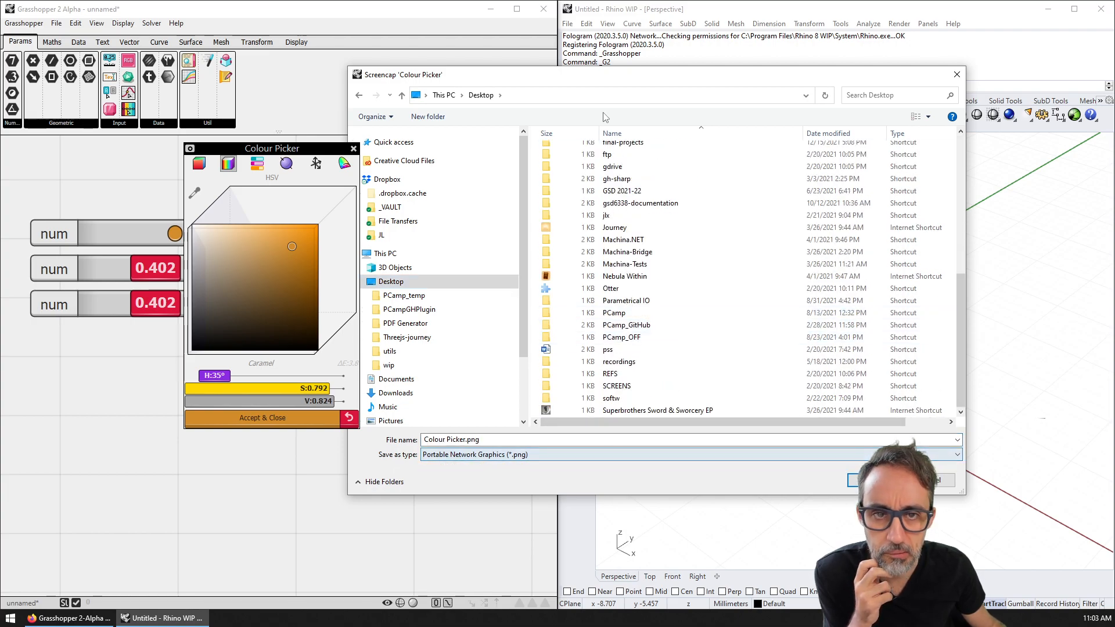
{"action": "left_click", "coordinate": [874, 481]}
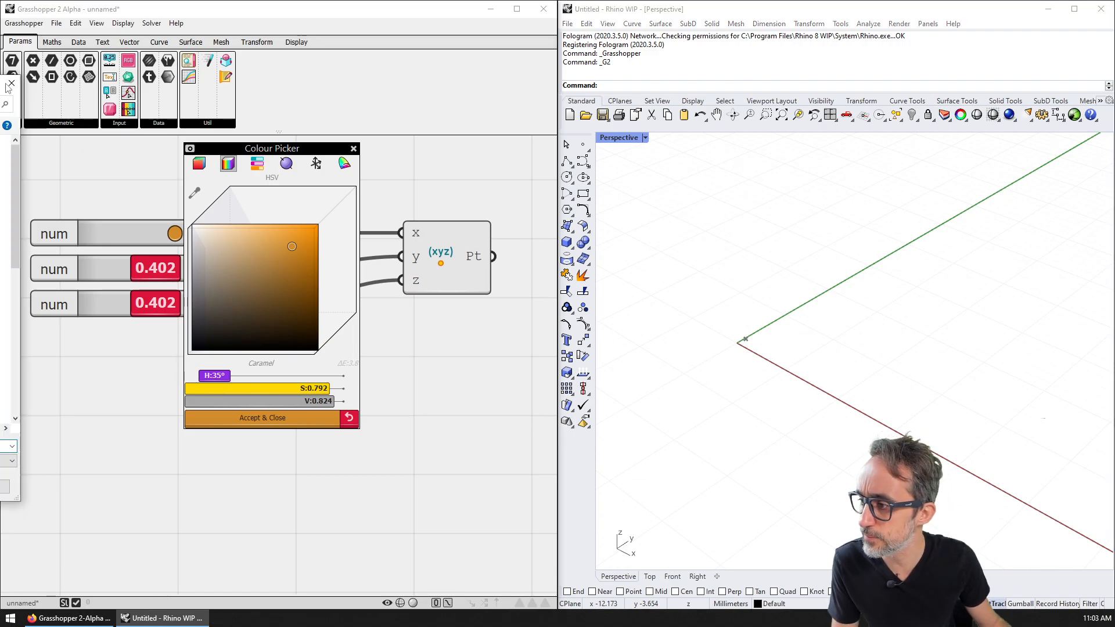
Step: Retake the picker screenshot and overwrite an existing PNG on the Desktop
{"action": "left_click", "coordinate": [190, 149]}
{"action": "scroll", "coordinate": [617, 247], "scroll_direction": "down", "scroll_amount": 6}
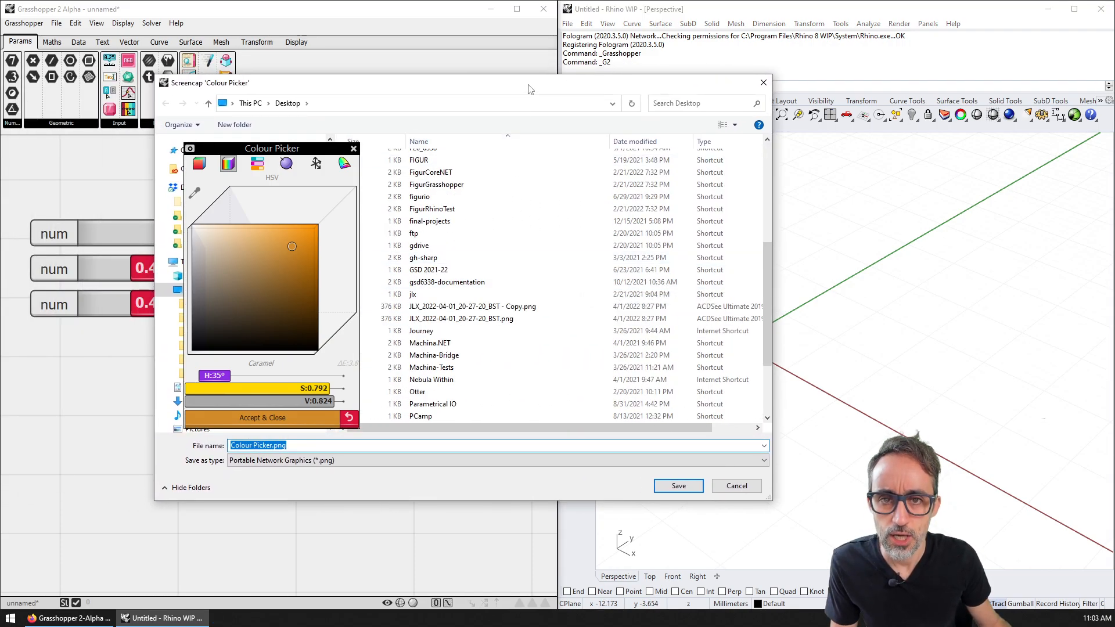
{"action": "left_click_drag", "start_coordinate": [529, 92], "coordinate": [776, 90]}
{"action": "double_click", "coordinate": [720, 306]}
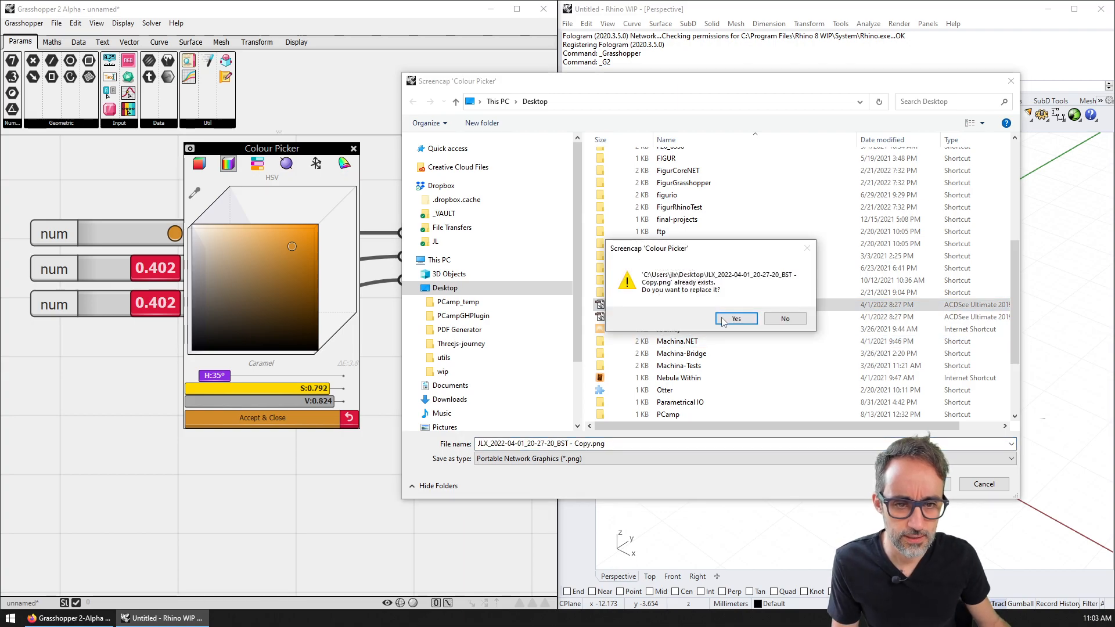
{"action": "left_click", "coordinate": [735, 319]}
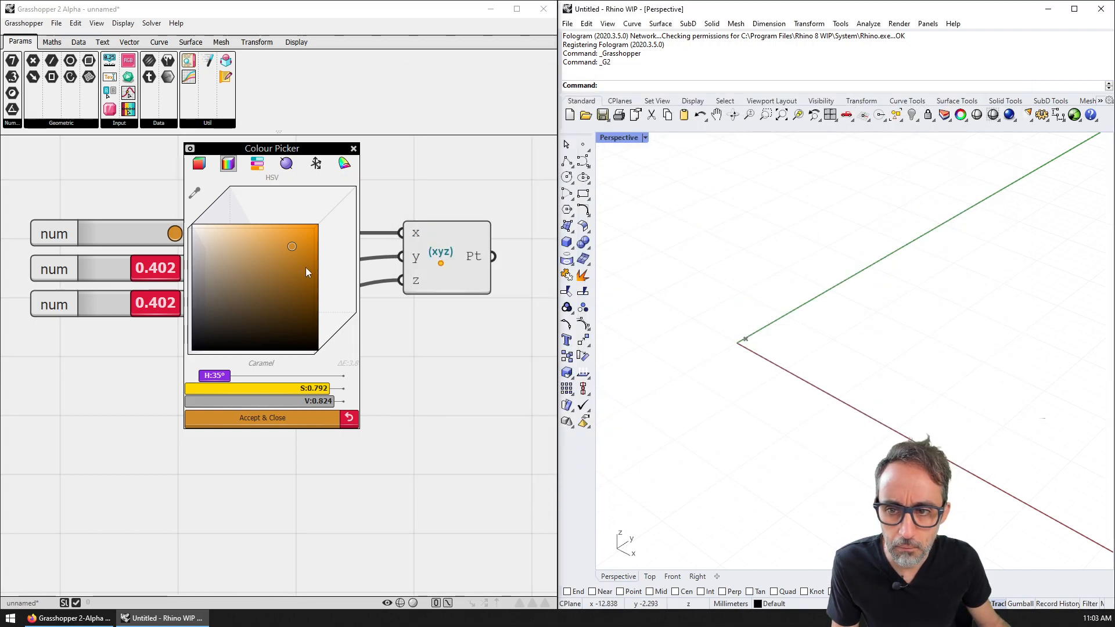
Step: Shift the top slider's colour toward violet and switch its grip to a full bar
{"action": "mouse_move", "coordinate": [266, 264]}
{"action": "right_mouse_down"}
{"action": "mouse_move", "coordinate": [299, 259]}
{"action": "mouse_move", "coordinate": [269, 267]}
{"action": "mouse_move", "coordinate": [279, 262]}
{"action": "right_mouse_up"}
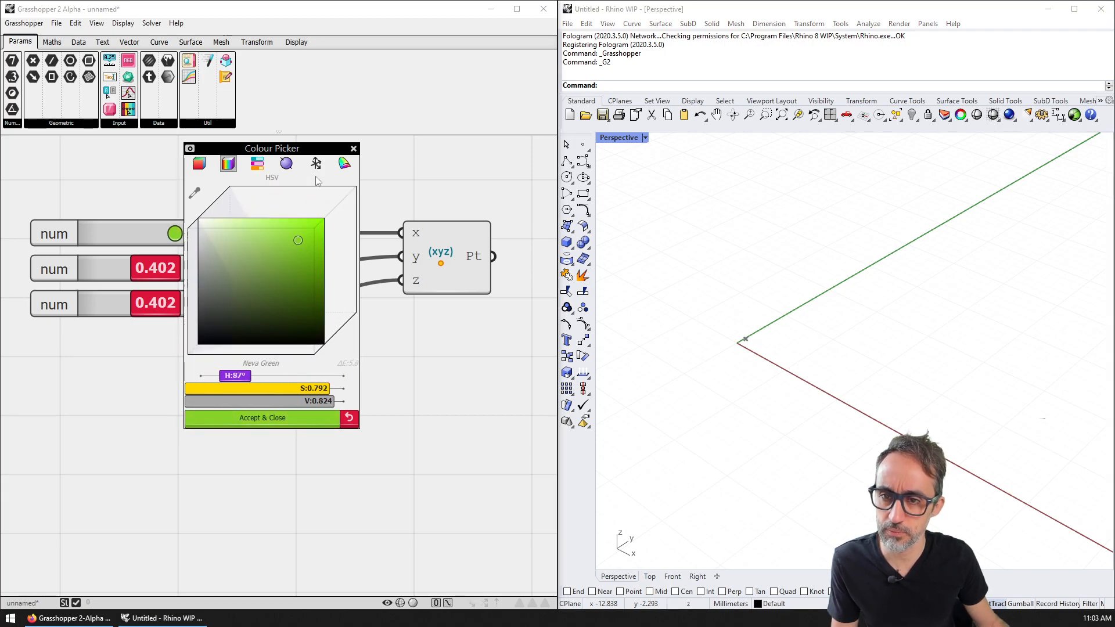
{"action": "left_click", "coordinate": [352, 150]}
{"action": "right_click", "coordinate": [205, 233]}
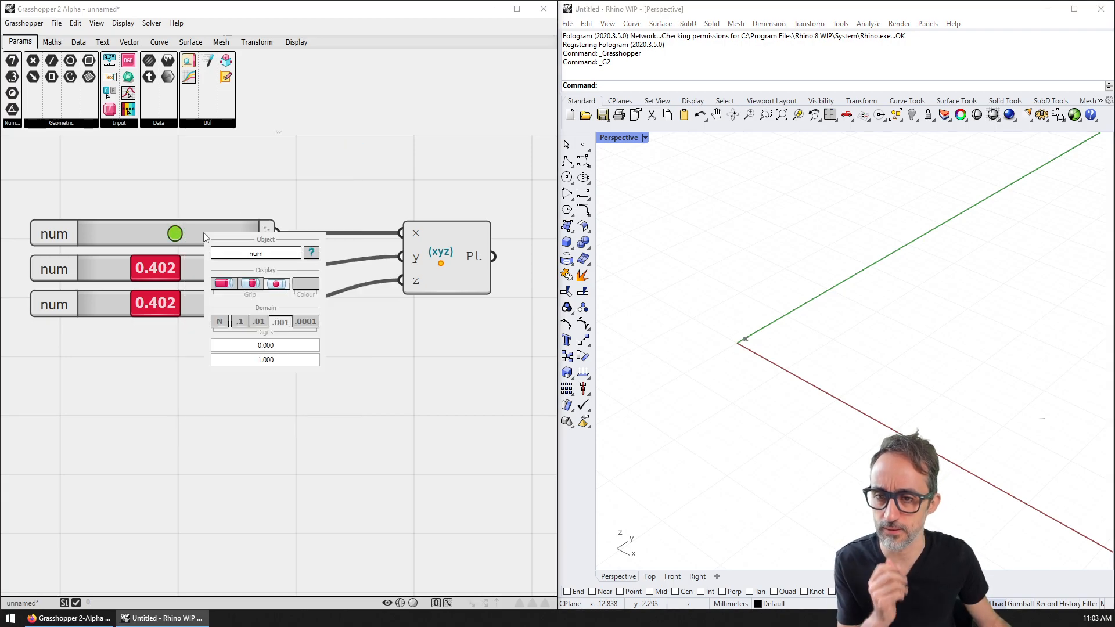
{"action": "left_click", "coordinate": [252, 282]}
{"action": "left_click", "coordinate": [224, 283]}
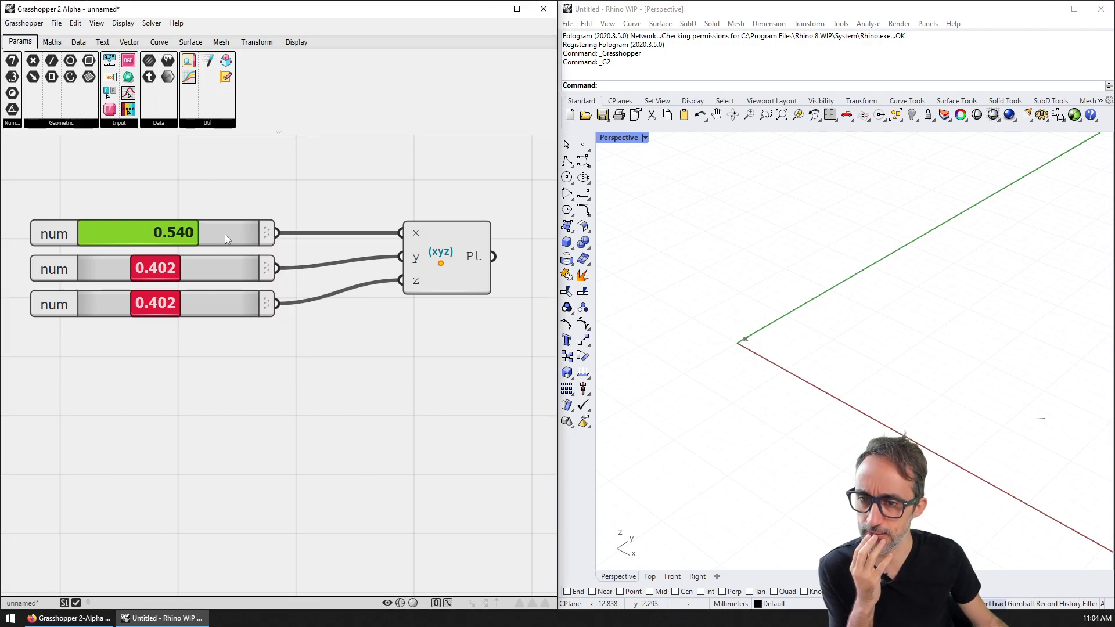
Step: Rename the top slider to 'X coord' and bring up its Slider help page
{"action": "right_click", "coordinate": [228, 232]}
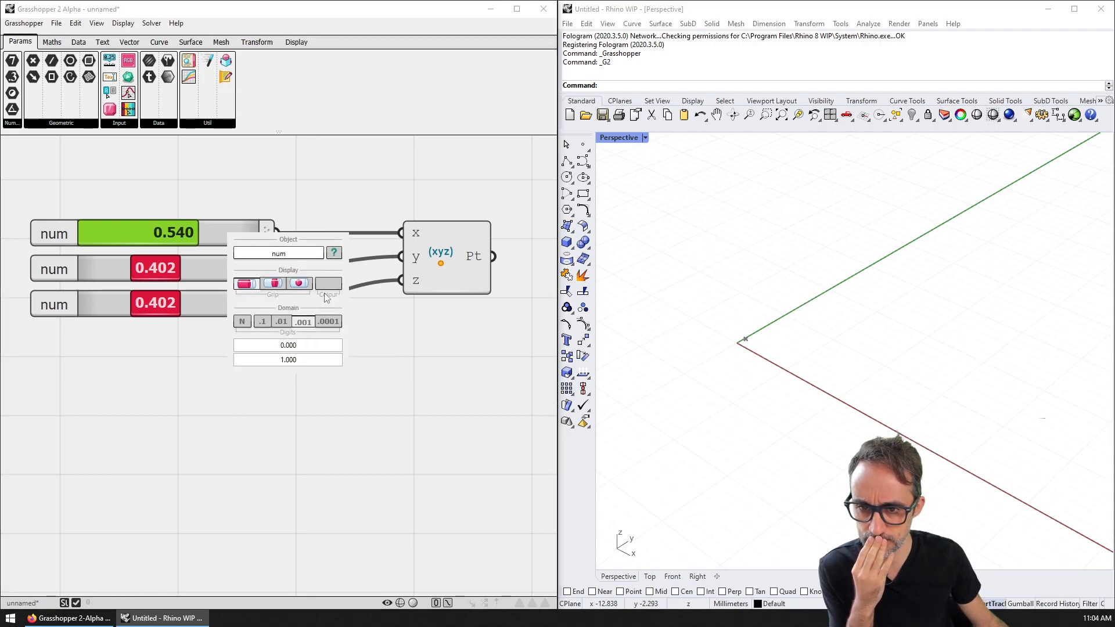
{"action": "double_click", "coordinate": [295, 257]}
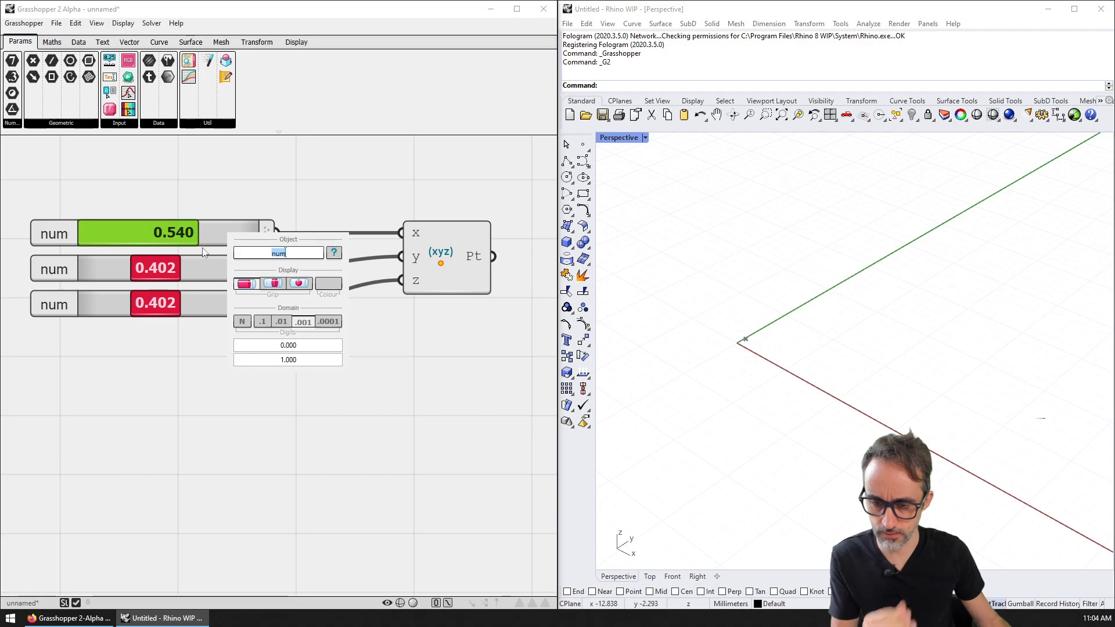
{"action": "type", "text": "X coord"}
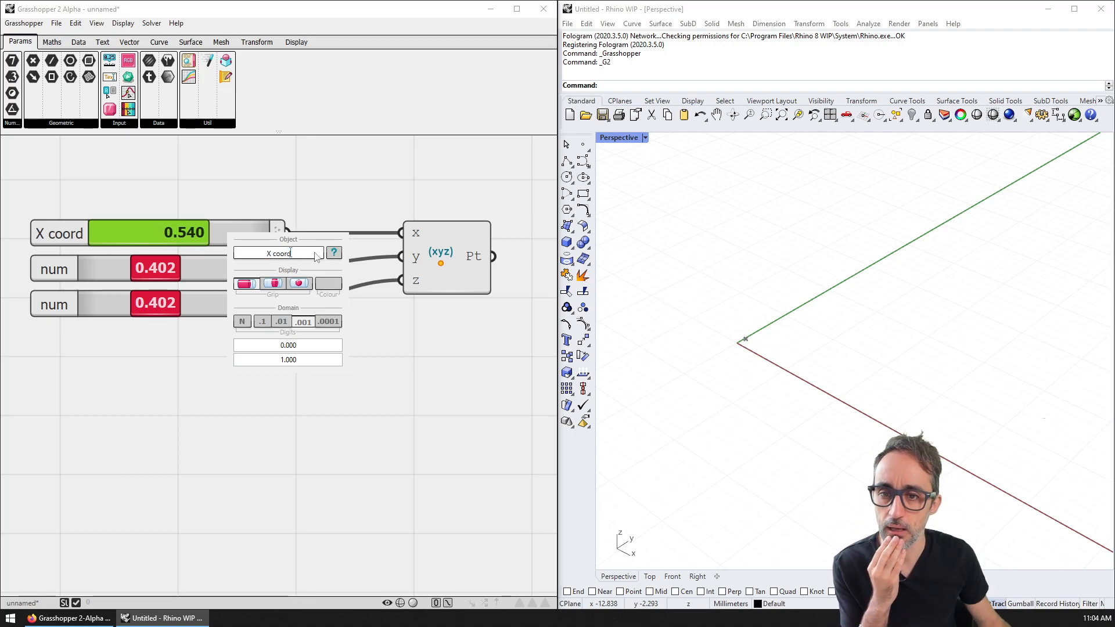
{"action": "left_click", "coordinate": [335, 253]}
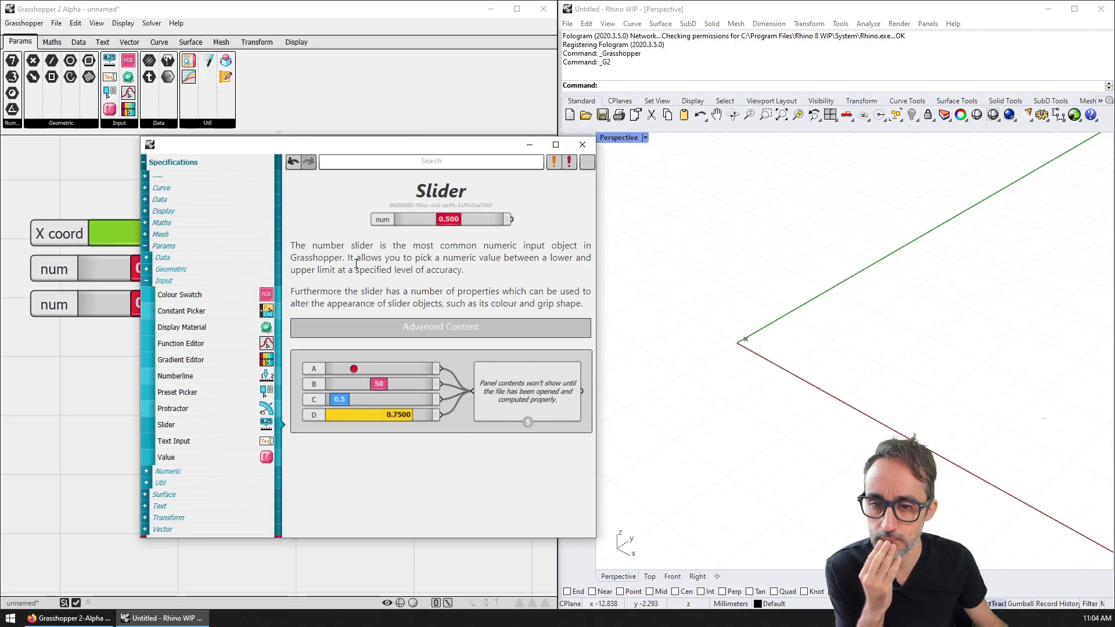
Step: Enlarge the help window and browse the Input pages from Constant Picker through Value
{"action": "left_click_drag", "start_coordinate": [435, 146], "coordinate": [560, 47]}
{"action": "left_click_drag", "start_coordinate": [723, 442], "coordinate": [878, 554]}
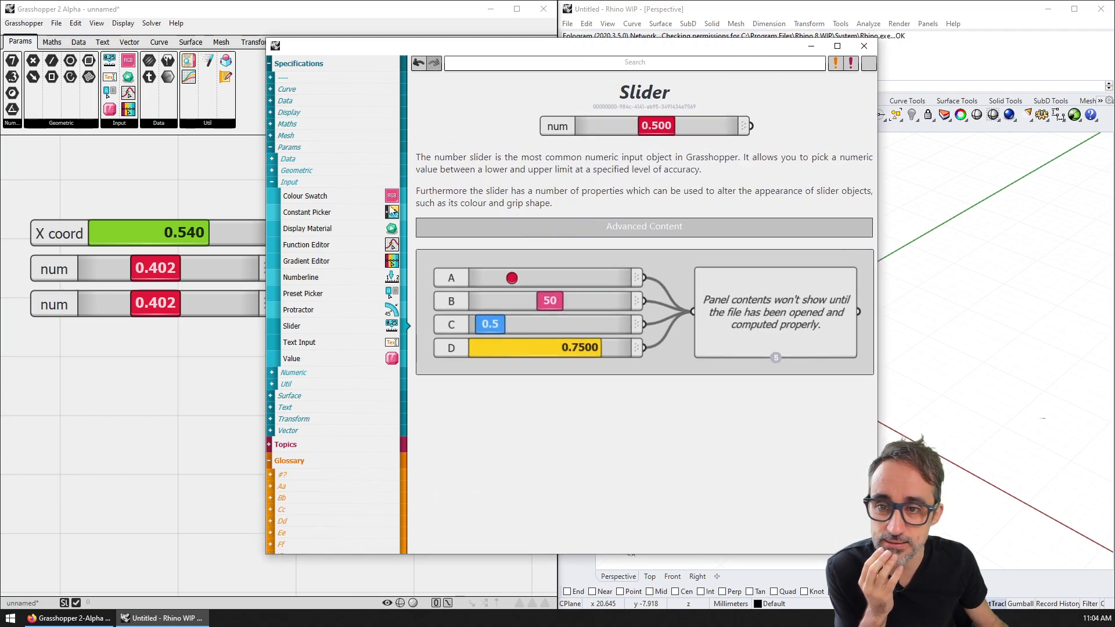
{"action": "left_click", "coordinate": [333, 216]}
{"action": "left_click", "coordinate": [324, 230]}
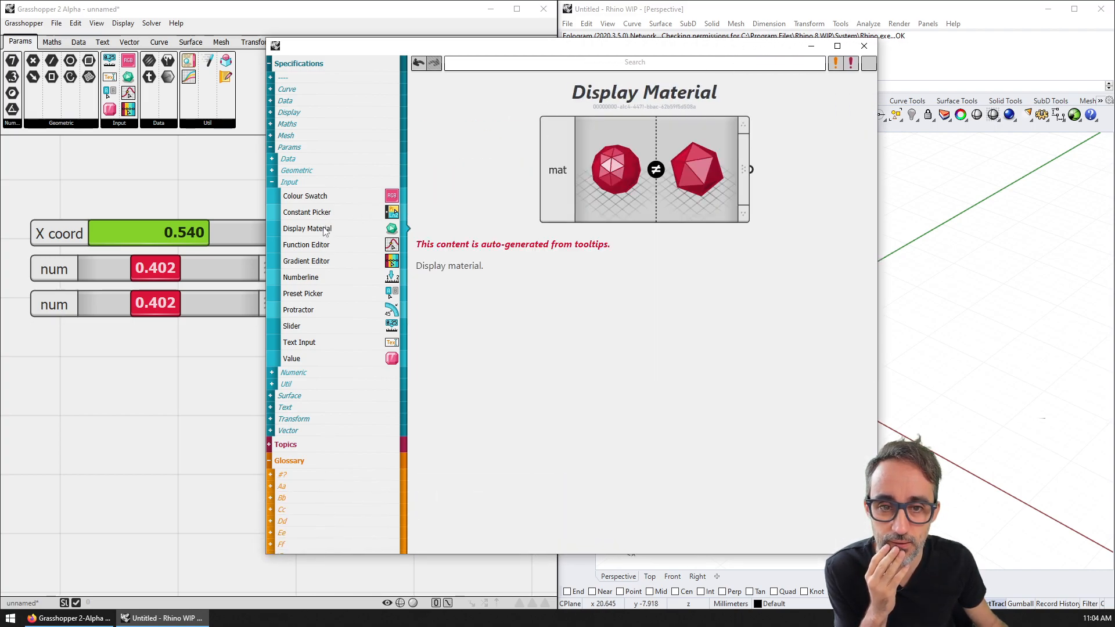
{"action": "left_click", "coordinate": [327, 246]}
{"action": "left_click", "coordinate": [325, 262]}
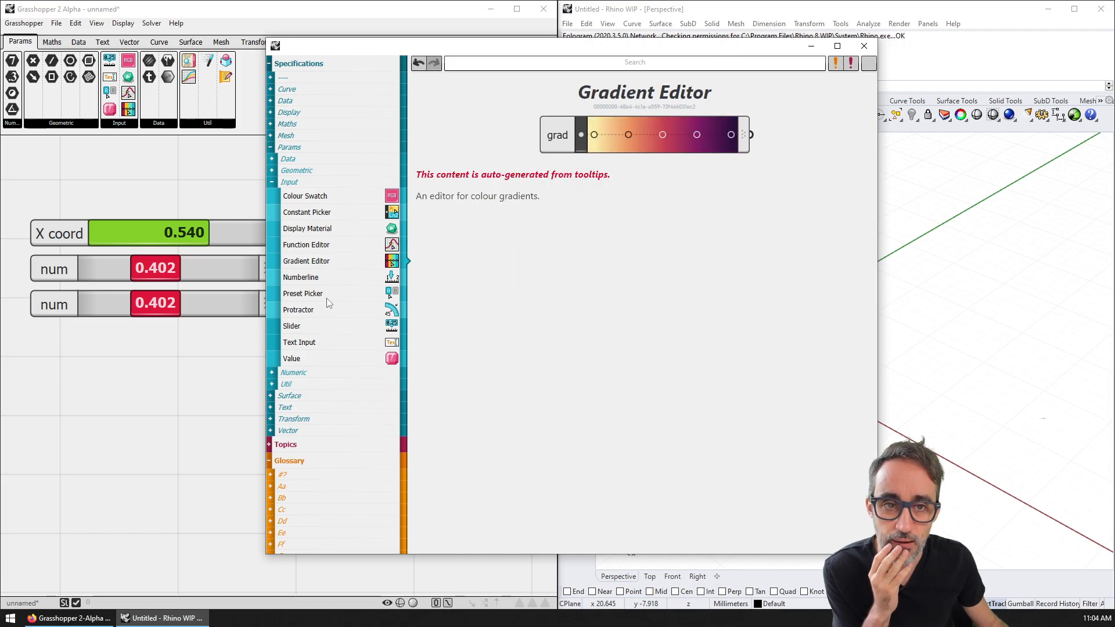
{"action": "left_click", "coordinate": [333, 295]}
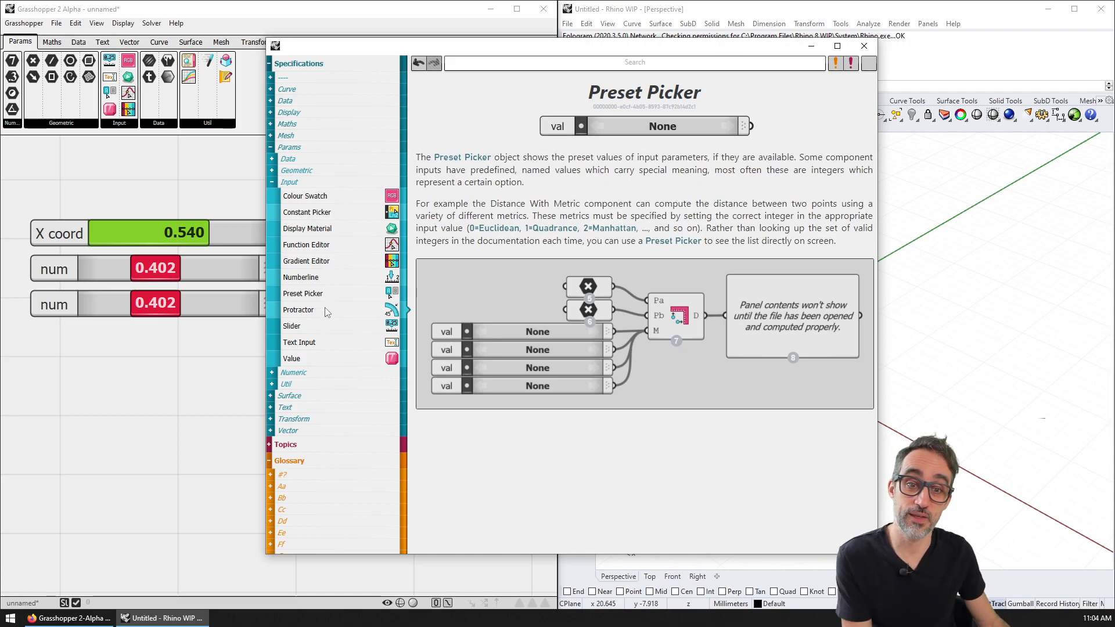
{"action": "left_click", "coordinate": [327, 311]}
{"action": "left_click", "coordinate": [312, 328]}
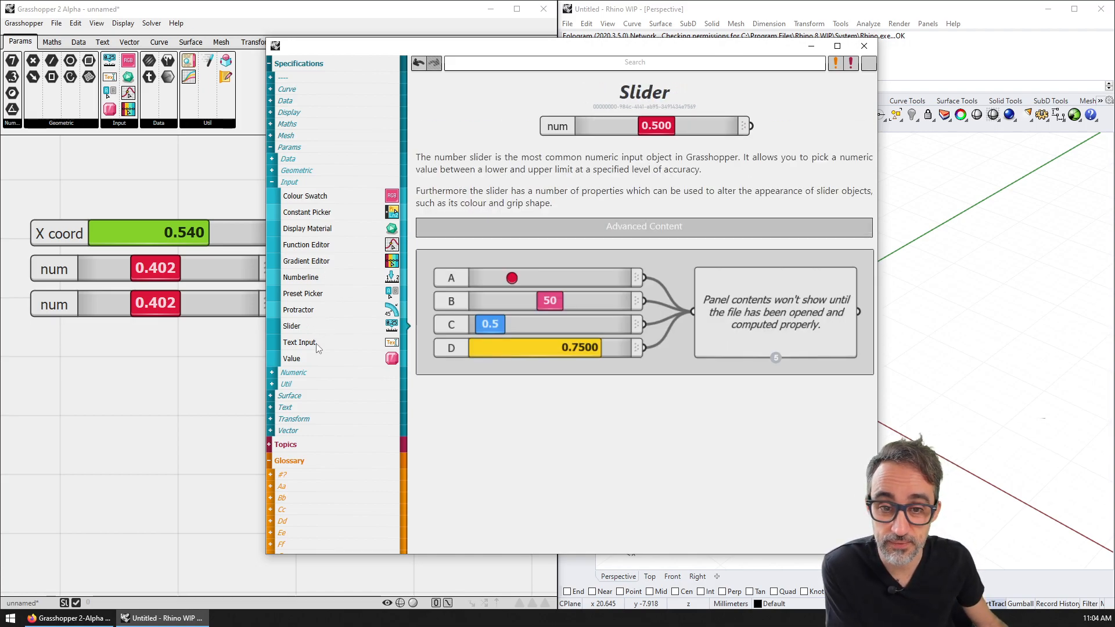
{"action": "left_click", "coordinate": [316, 347]}
{"action": "left_click", "coordinate": [318, 360]}
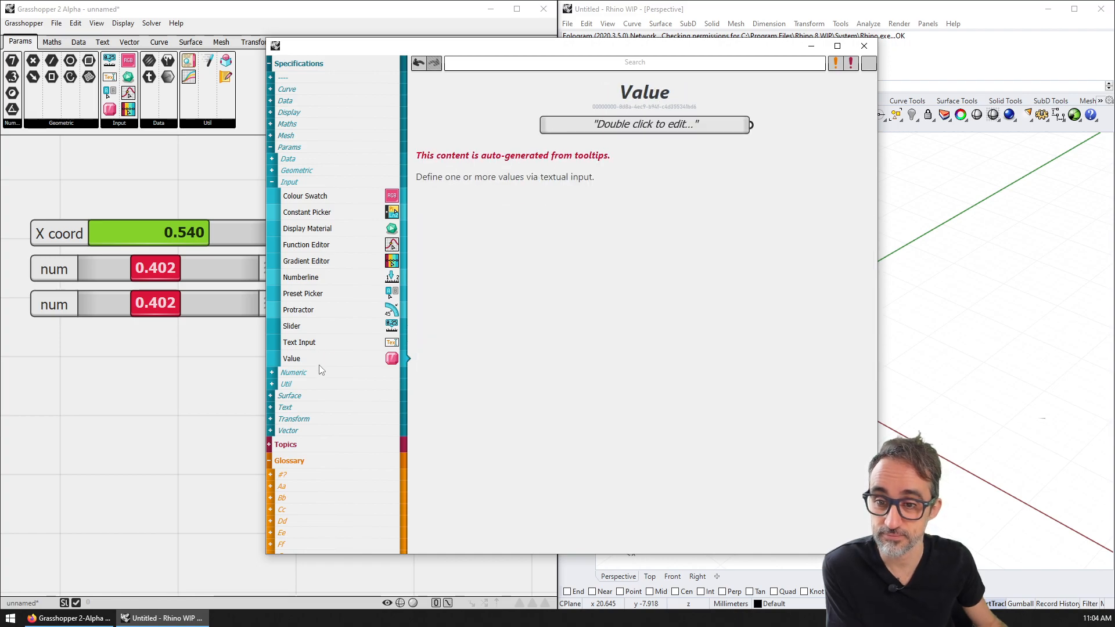
Step: Revisit the Colour Swatch, Function Editor, Protractor and Text Input pages, then close the help window
{"action": "left_click", "coordinate": [317, 262]}
{"action": "left_click", "coordinate": [323, 213]}
{"action": "left_click", "coordinate": [326, 197]}
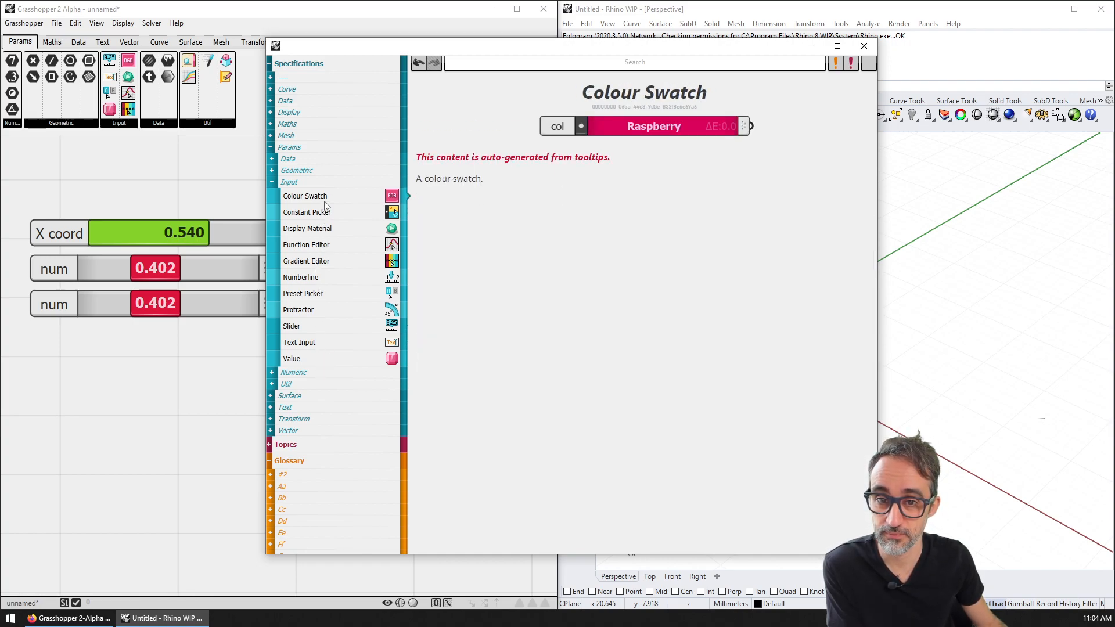
{"action": "left_click", "coordinate": [322, 244]}
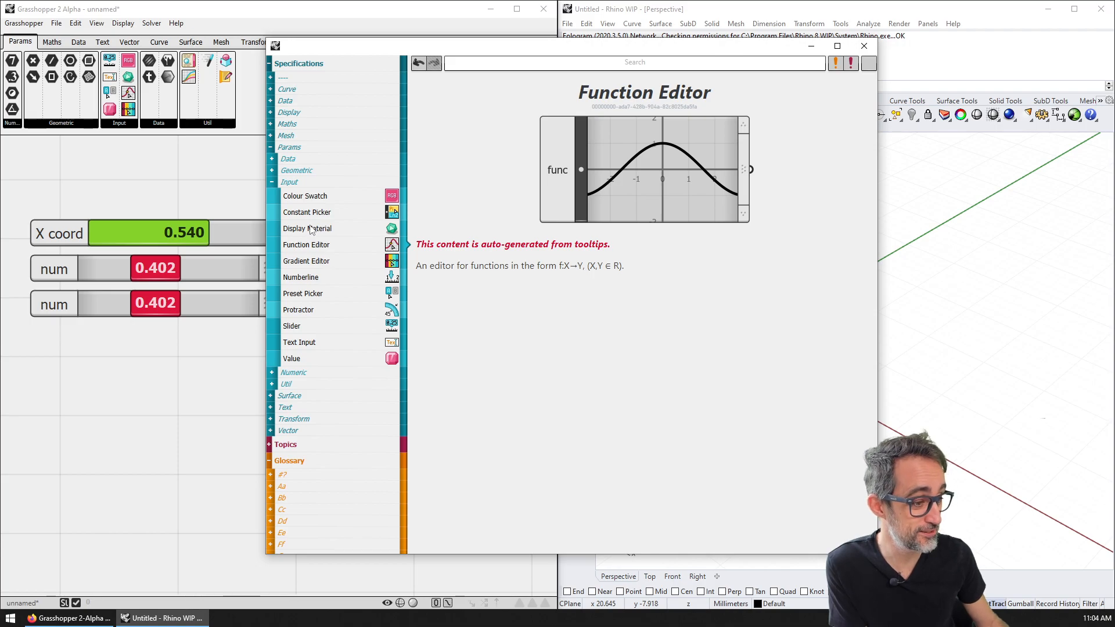
{"action": "left_click_drag", "start_coordinate": [525, 53], "coordinate": [453, 53]}
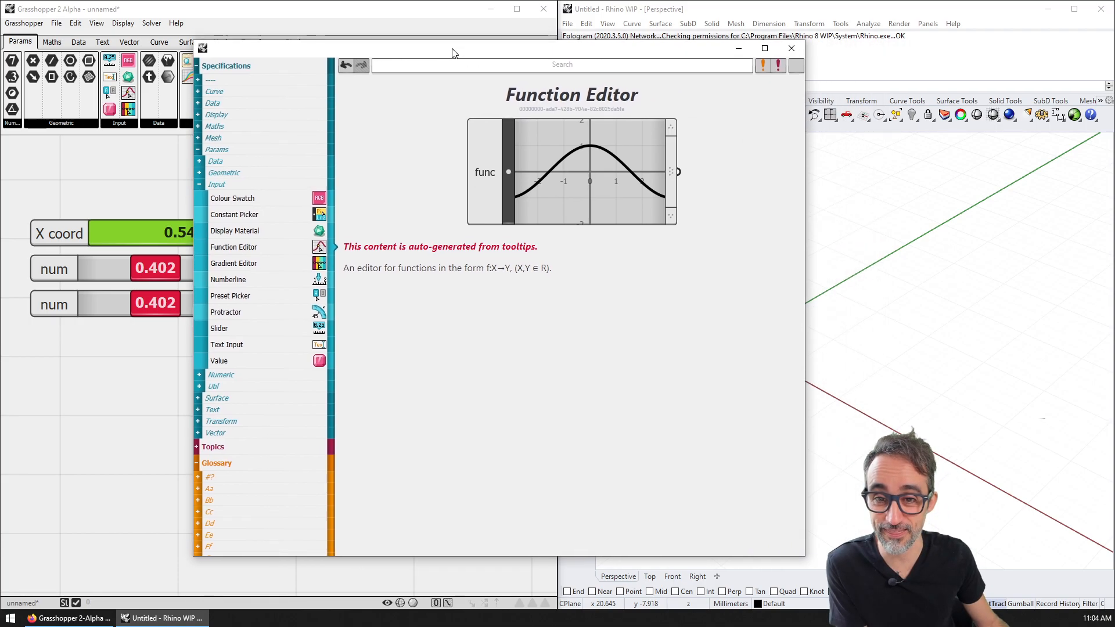
{"action": "left_click", "coordinate": [265, 312]}
{"action": "left_click", "coordinate": [260, 345]}
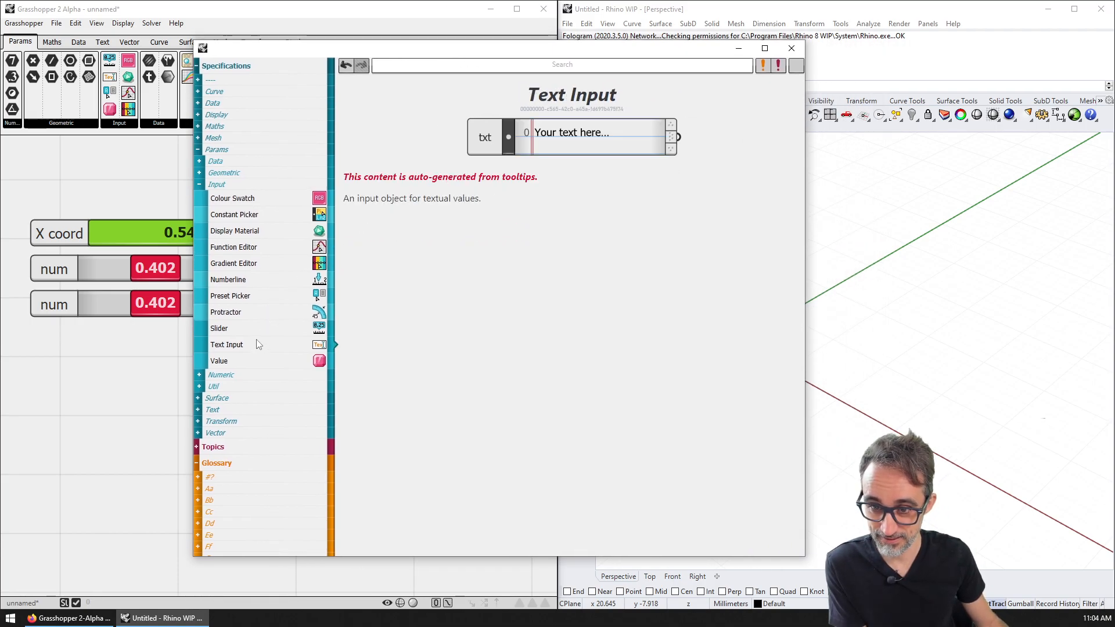
{"action": "left_click", "coordinate": [791, 49]}
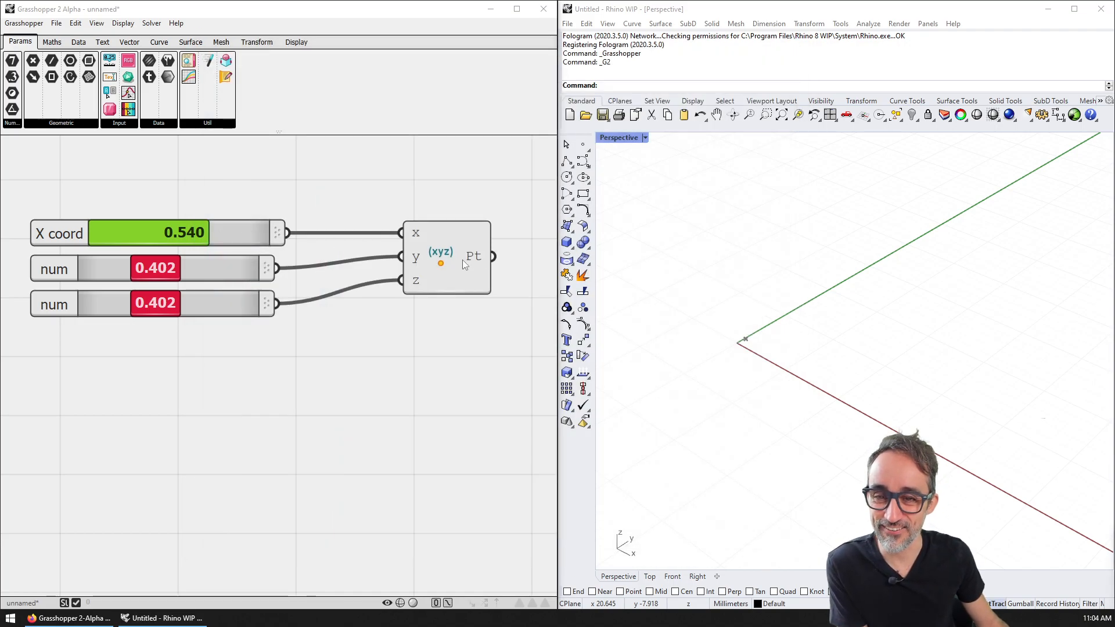
Step: Raise the X coord slider's upper limit to 10 and adjust its value
{"action": "scroll", "coordinate": [444, 259], "scroll_direction": "down", "scroll_amount": 2}
{"action": "left_click", "coordinate": [279, 234]}
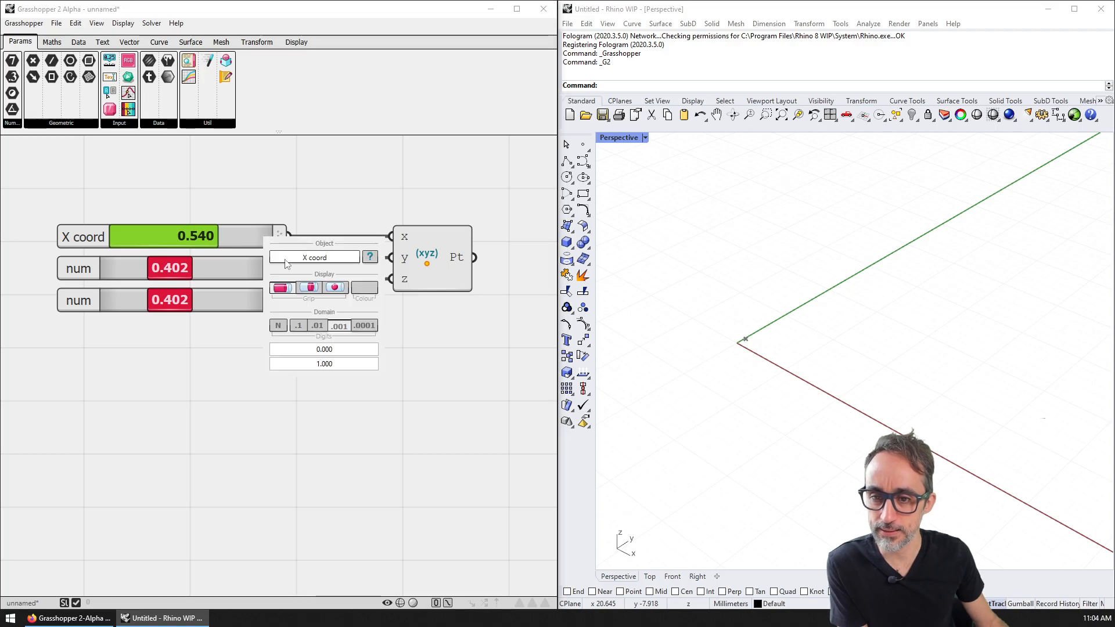
{"action": "left_click", "coordinate": [274, 366]}
{"action": "type", "text": "10"}
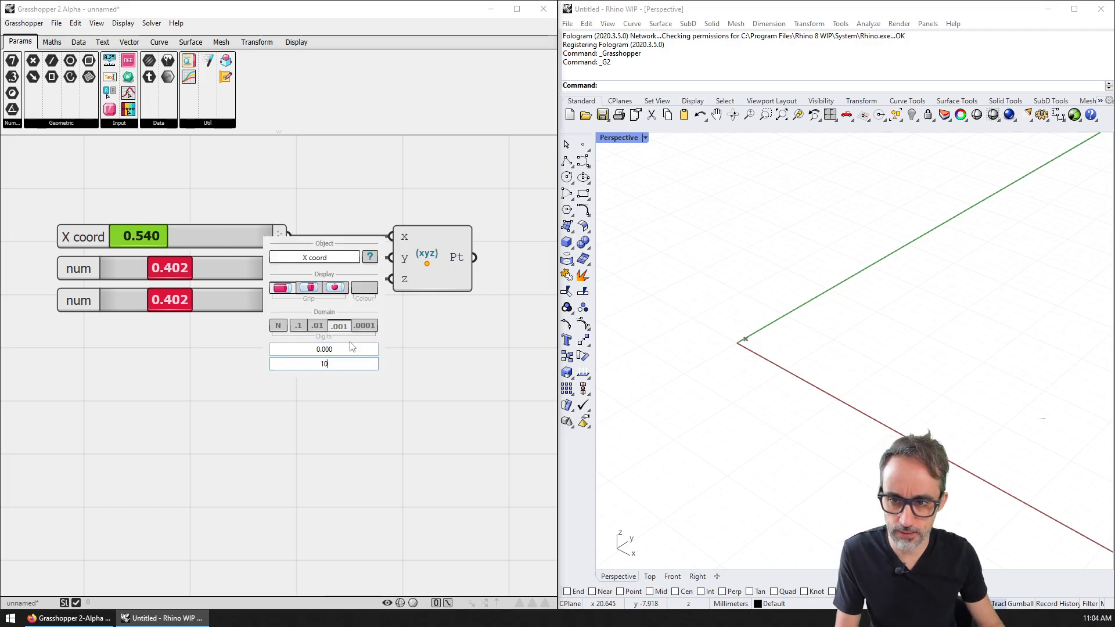
{"action": "key", "text": "Return"}
{"action": "left_click", "coordinate": [220, 235]}
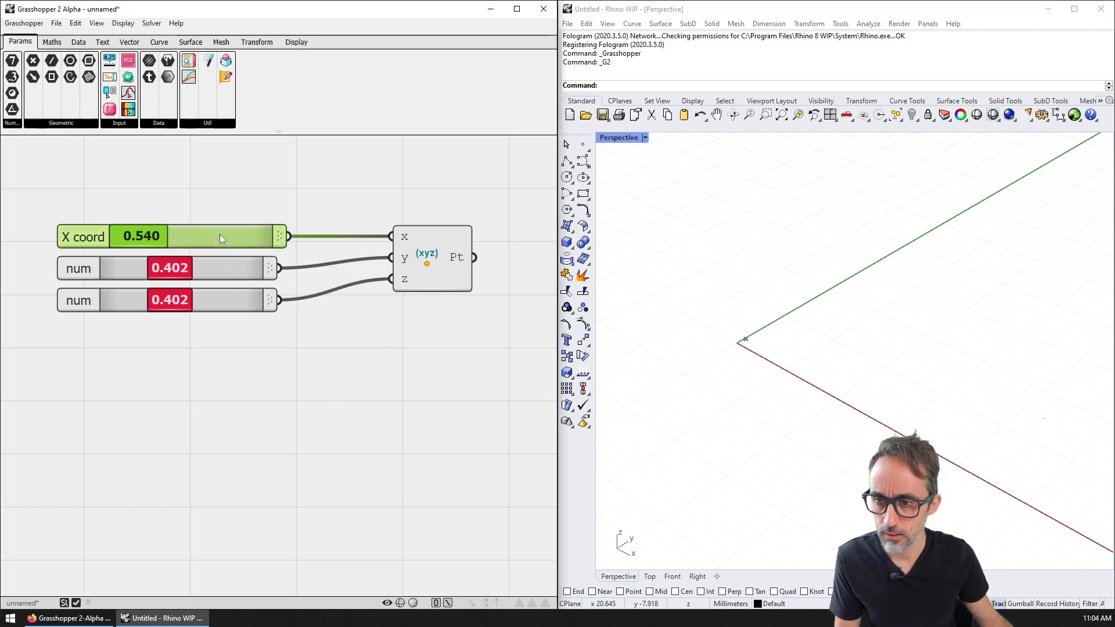
{"action": "right_click", "coordinate": [219, 234]}
{"action": "left_click_drag", "start_coordinate": [142, 235], "coordinate": [171, 234]}
Step: Delete the two num sliders and duplicate the X coord slider with Ctrl+C/Ctrl+V
{"action": "left_click_drag", "start_coordinate": [307, 320], "coordinate": [227, 257]}
{"action": "key", "text": "Delete"}
{"action": "left_click", "coordinate": [214, 238]}
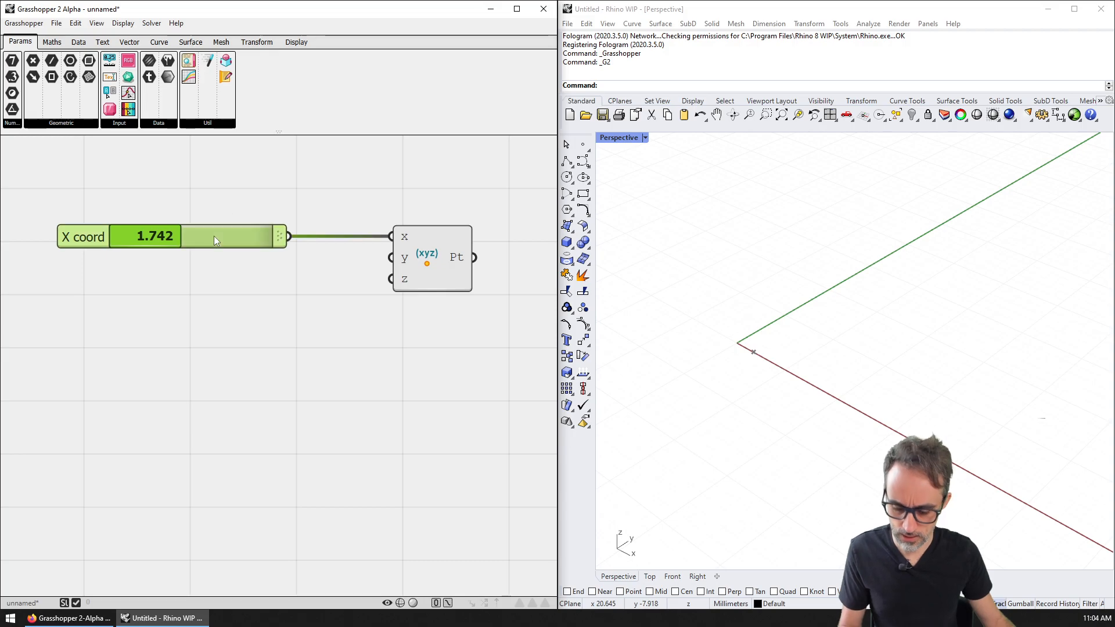
{"action": "key", "text": "ctrl+c"}
{"action": "key", "text": "ctrl+v"}
{"action": "key", "text": "ctrl+v"}
Step: Wire the slider copies to the y and z inputs, then delete the third slider
{"action": "left_click_drag", "start_coordinate": [293, 264], "coordinate": [405, 265]}
{"action": "left_click_drag", "start_coordinate": [290, 268], "coordinate": [391, 257]}
{"action": "left_click_drag", "start_coordinate": [289, 300], "coordinate": [391, 279]}
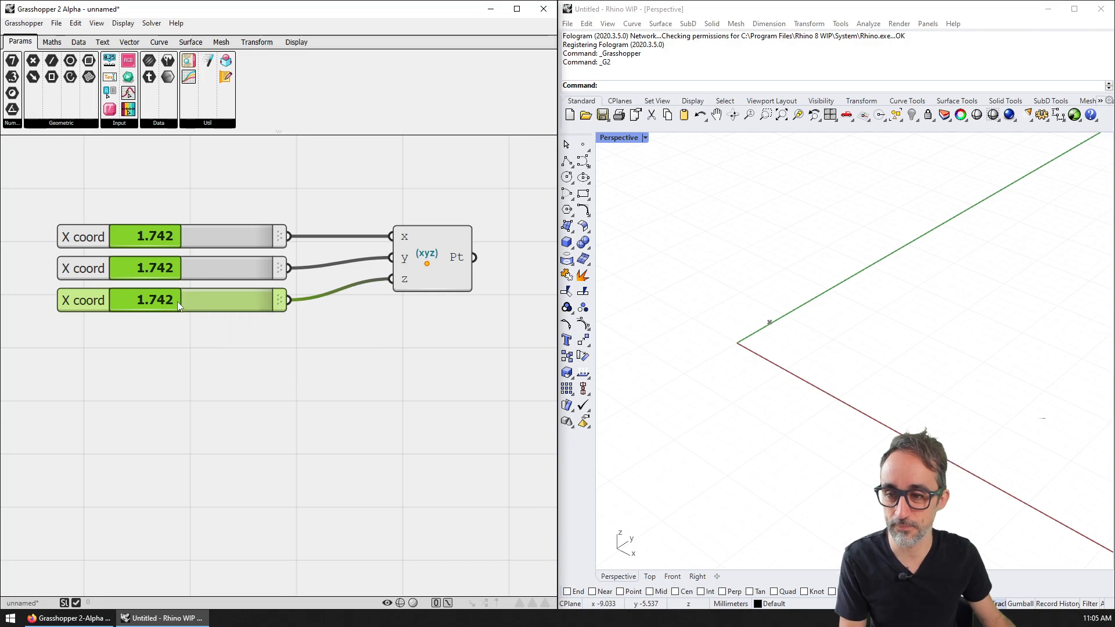
{"action": "left_click_drag", "start_coordinate": [179, 307], "coordinate": [91, 299]}
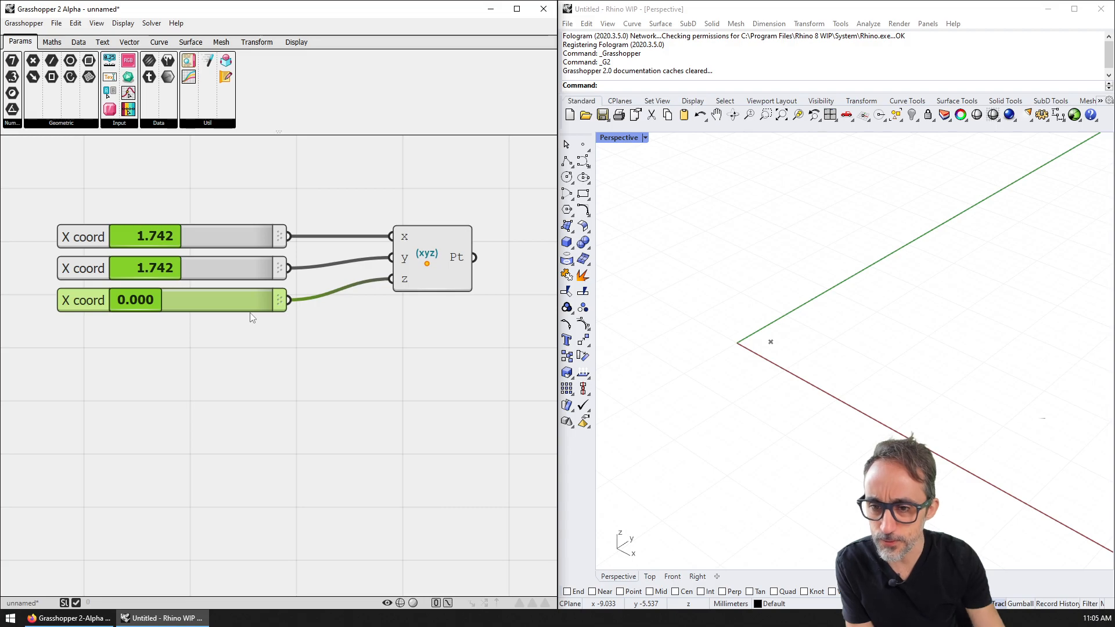
{"action": "key", "text": "Delete"}
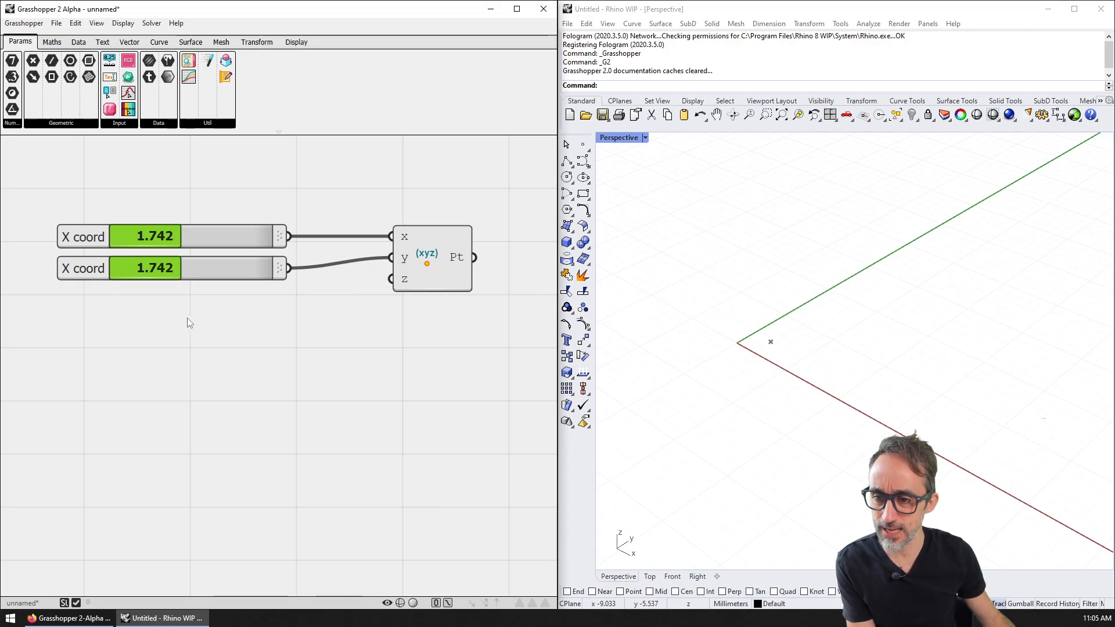
Step: Add a Panel via component search and wire it into the point's z input
{"action": "double_click", "coordinate": [179, 324]}
{"action": "type", "text": "p"}
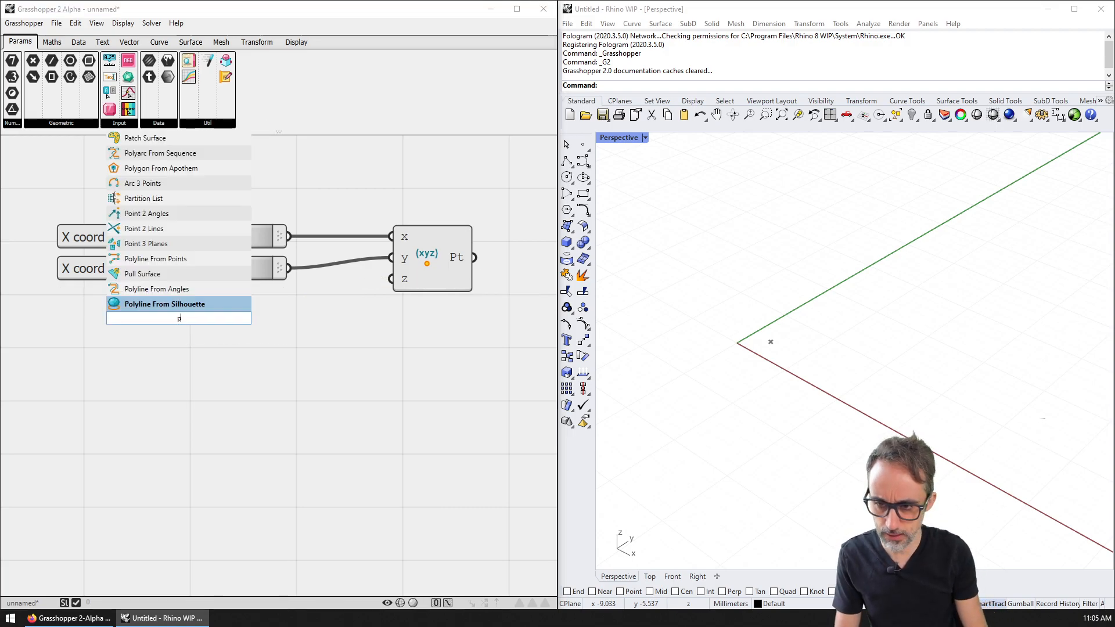
{"action": "type", "text": "anel"}
{"action": "key", "text": "Return"}
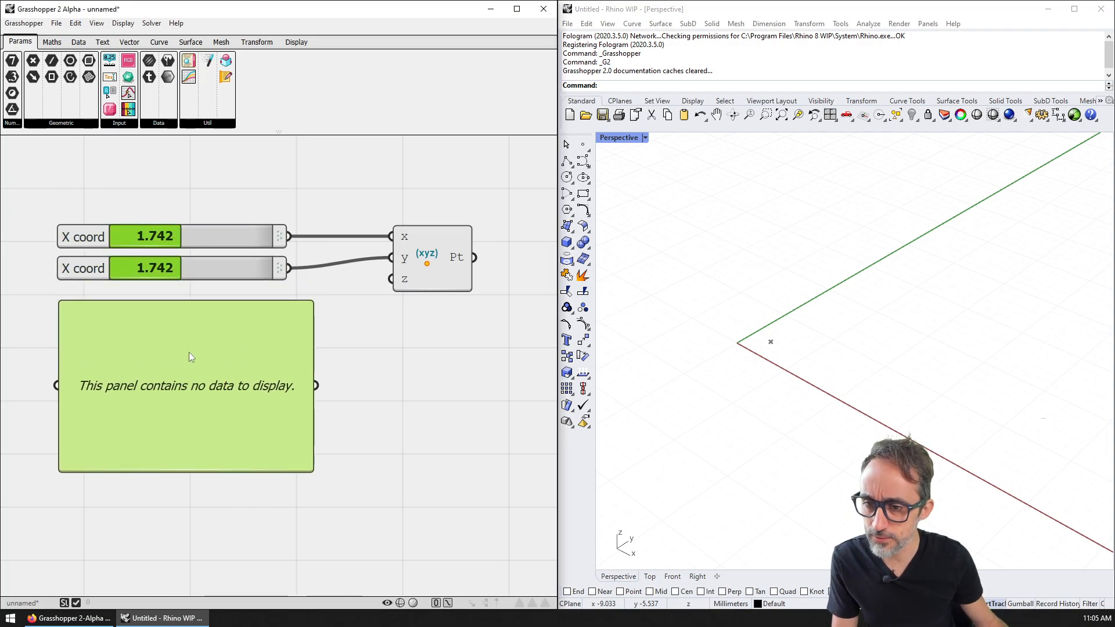
{"action": "right_click", "coordinate": [186, 373]}
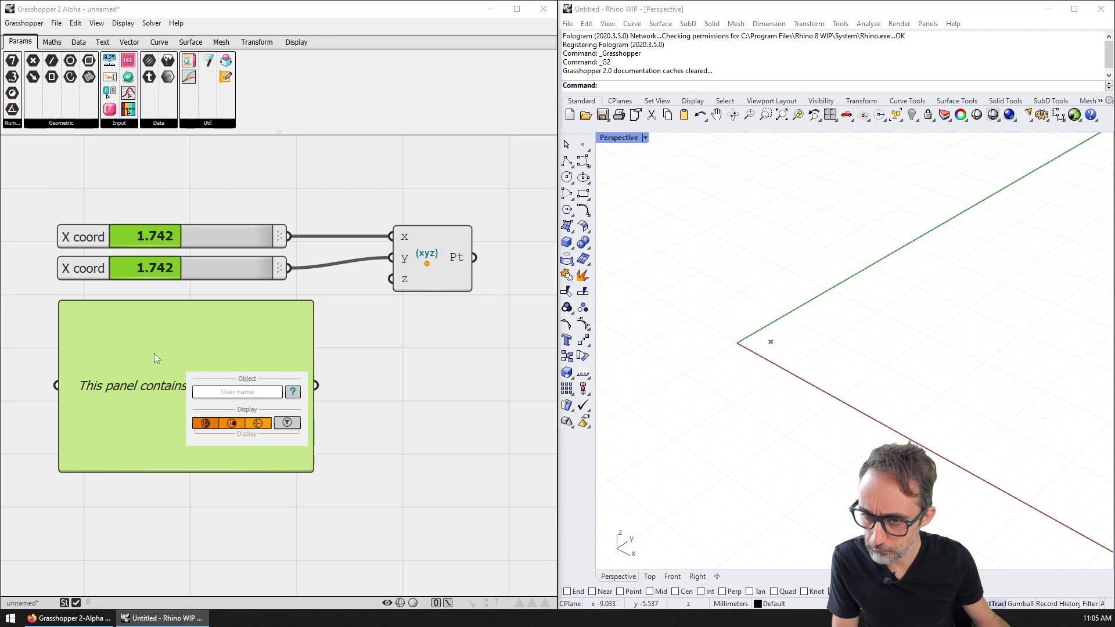
{"action": "left_click", "coordinate": [166, 382]}
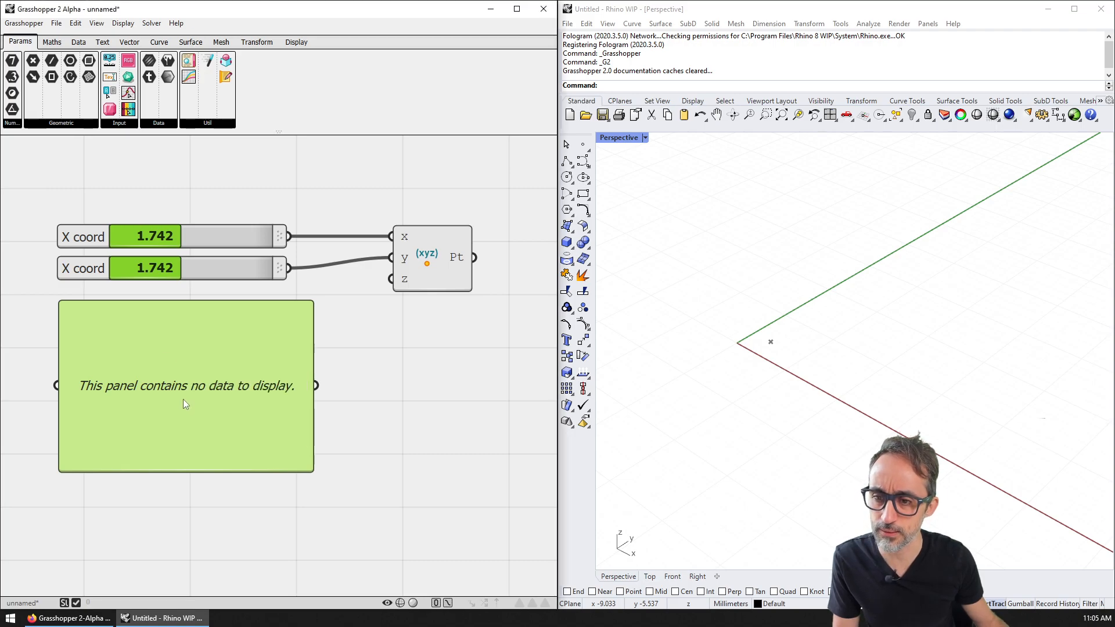
{"action": "left_click_drag", "start_coordinate": [316, 385], "coordinate": [391, 279]}
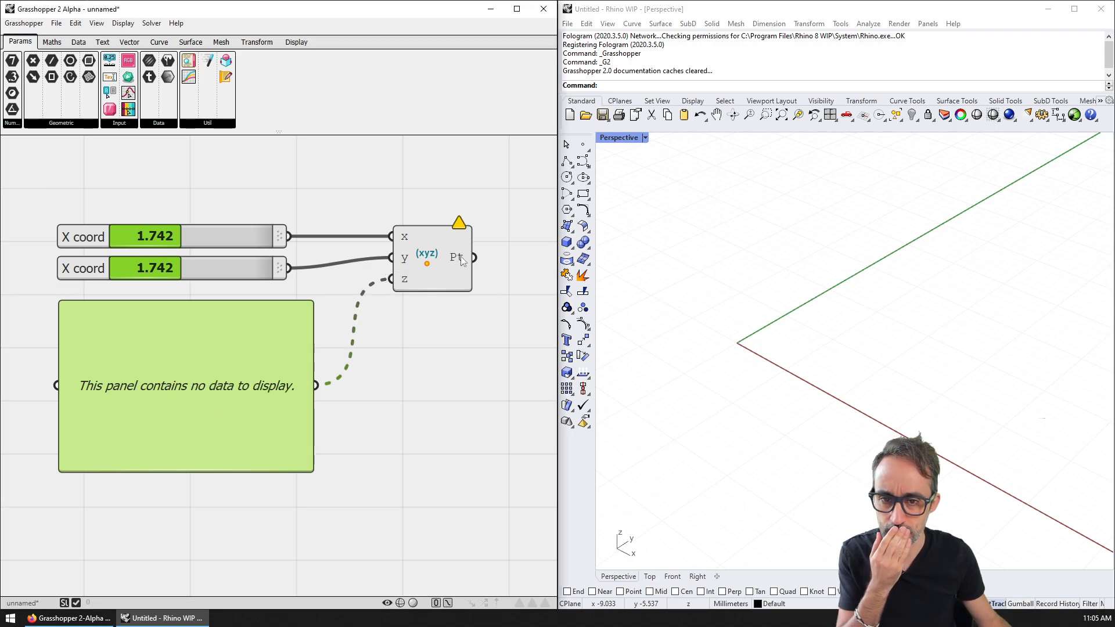
{"action": "mouse_move", "coordinate": [461, 225]}
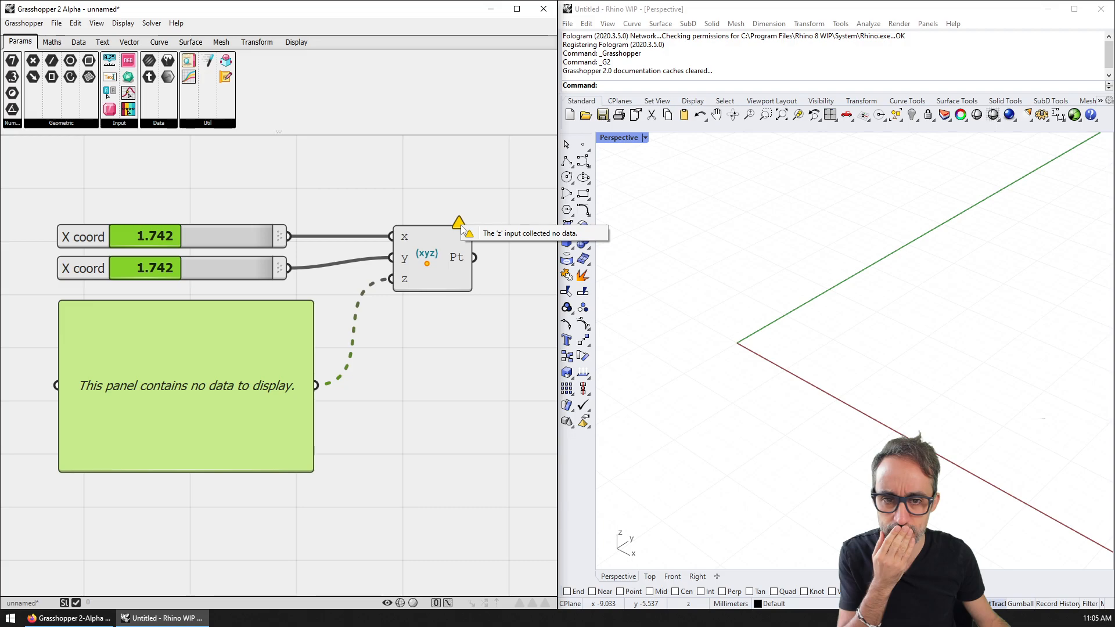
{"action": "left_click", "coordinate": [465, 299]}
Step: Copy the panel to the right and connect the point's output to the copy
{"action": "left_click", "coordinate": [462, 258]}
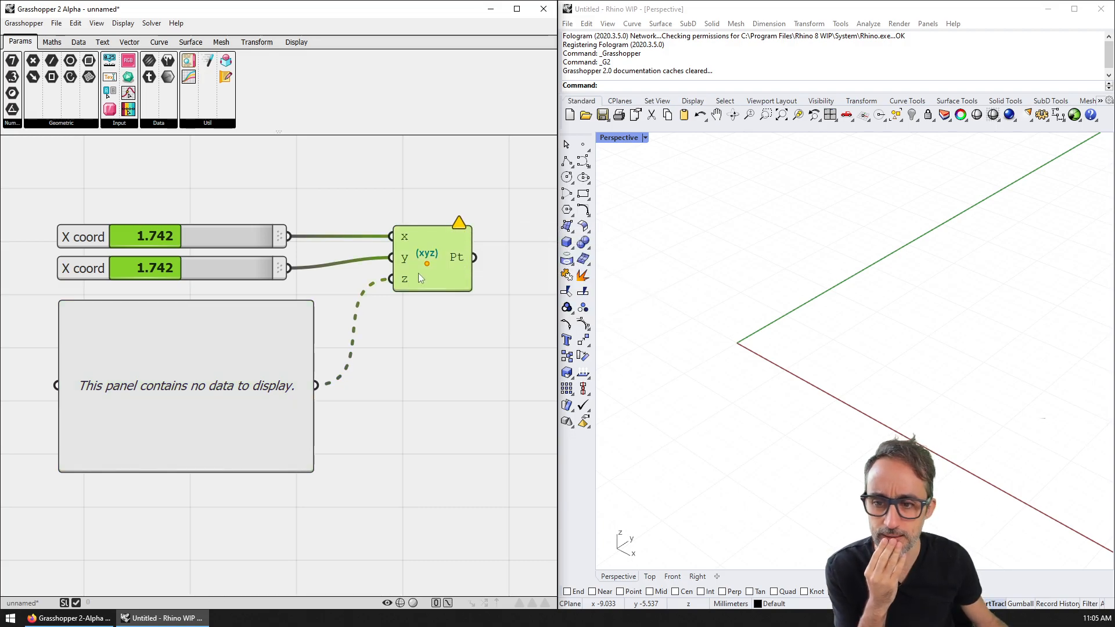
{"action": "right_click_drag", "start_coordinate": [425, 340], "coordinate": [374, 346]}
{"action": "scroll", "coordinate": [373, 346], "scroll_direction": "down", "scroll_amount": 1}
{"action": "left_click", "coordinate": [190, 374]}
{"action": "left_click_drag", "start_coordinate": [189, 373], "coordinate": [452, 389], "text": "alt"}
{"action": "left_click_drag", "start_coordinate": [412, 278], "coordinate": [336, 397]}
{"action": "right_click_drag", "start_coordinate": [461, 361], "coordinate": [395, 349]}
{"action": "left_click_drag", "start_coordinate": [360, 354], "coordinate": [440, 365]}
{"action": "left_click", "coordinate": [409, 309]}
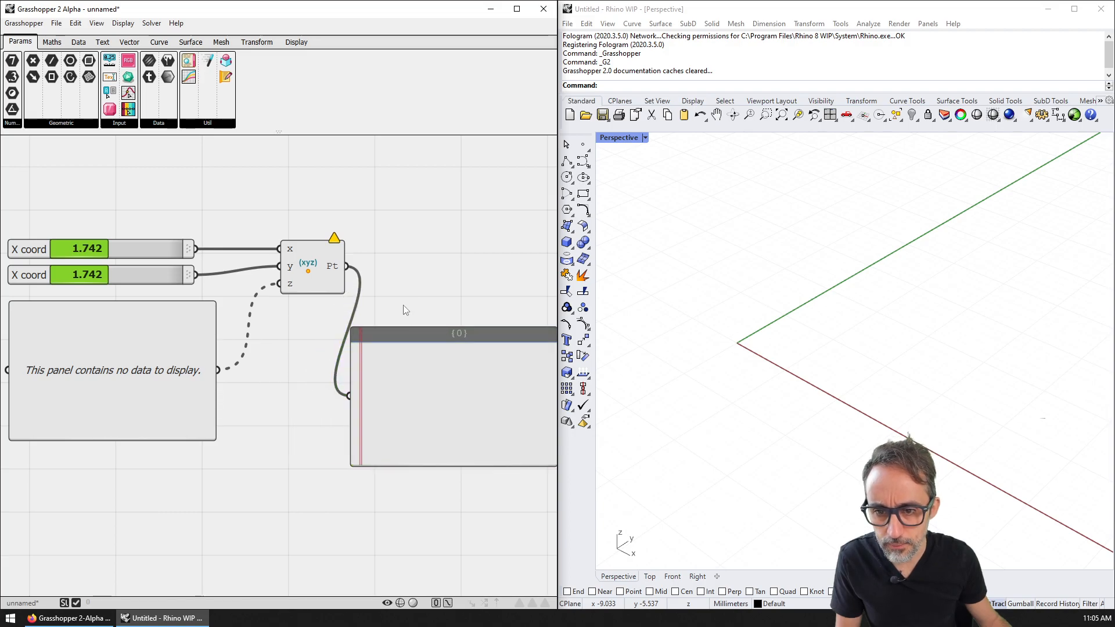
{"action": "scroll", "coordinate": [297, 290], "scroll_direction": "down", "scroll_amount": 1}
{"action": "right_click_drag", "start_coordinate": [297, 289], "coordinate": [369, 290]}
Step: Inspect the empty data panel's settings, then delete it
{"action": "left_click", "coordinate": [187, 315]}
{"action": "scroll", "coordinate": [185, 315], "scroll_direction": "up", "scroll_amount": 2}
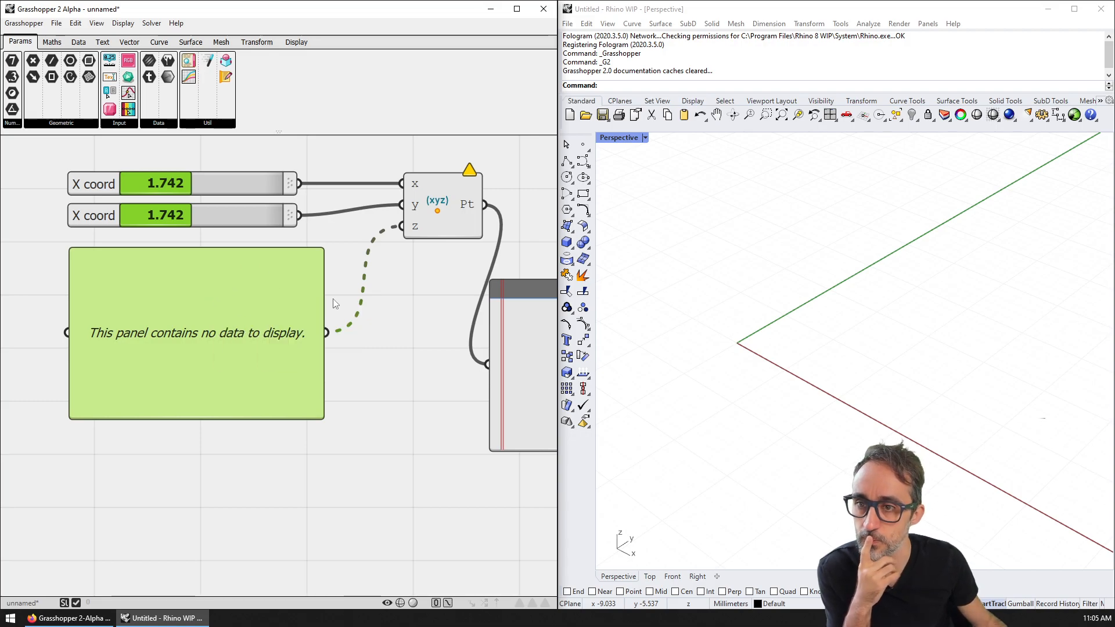
{"action": "right_click", "coordinate": [274, 335]}
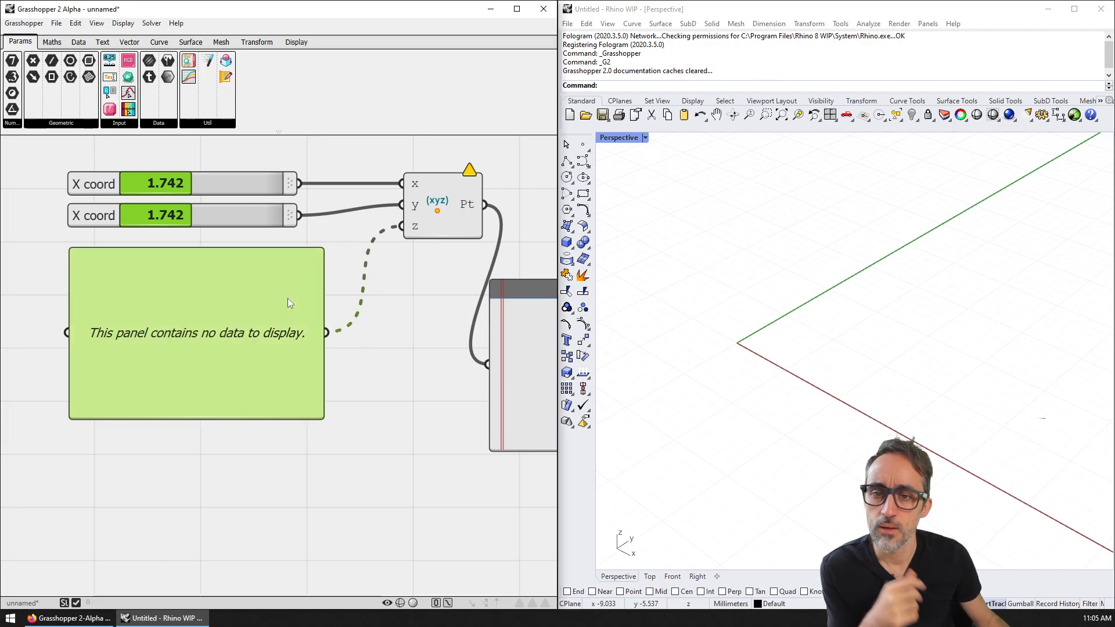
{"action": "key", "text": "Delete"}
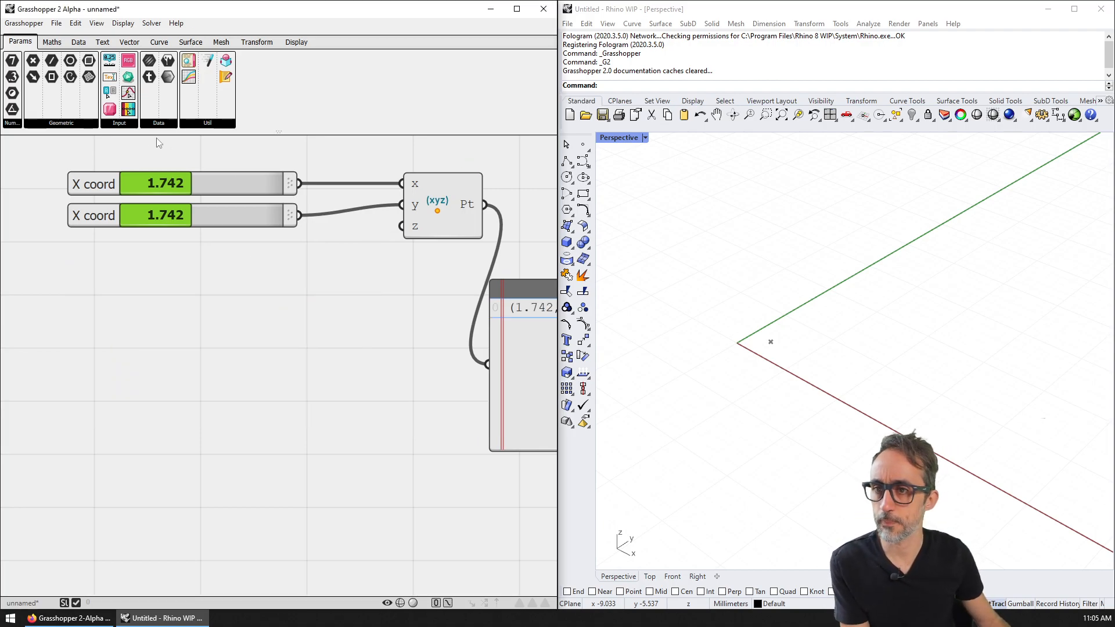
Step: Place a Text Input widget from Params > Input below the sliders and widen it
{"action": "left_click", "coordinate": [91, 124]}
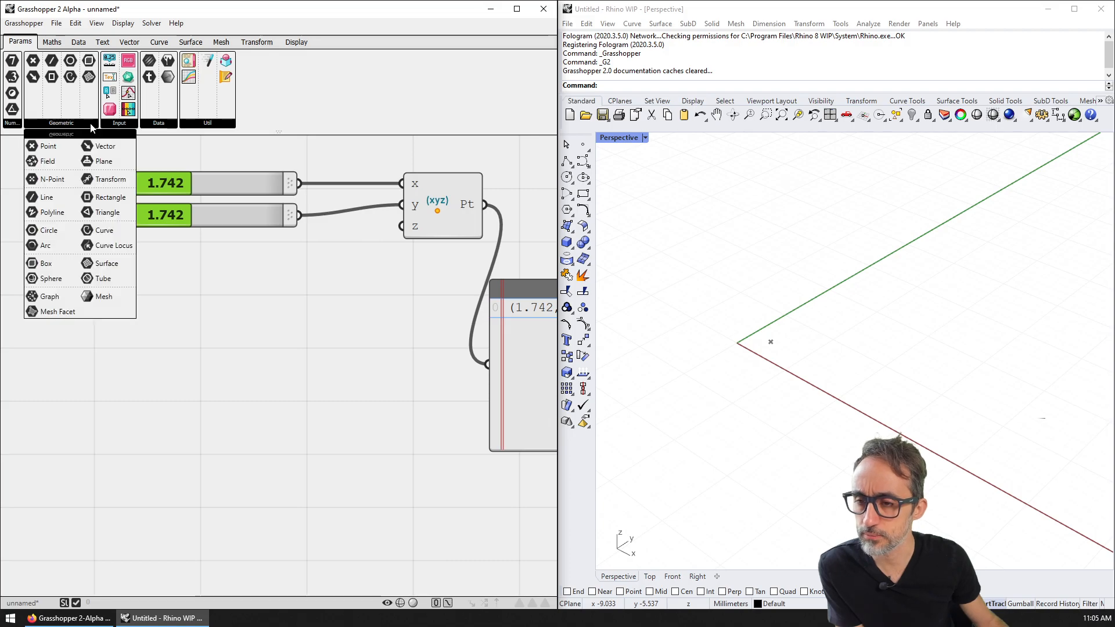
{"action": "left_click", "coordinate": [118, 124]}
{"action": "left_click_drag", "start_coordinate": [200, 145], "coordinate": [204, 302]}
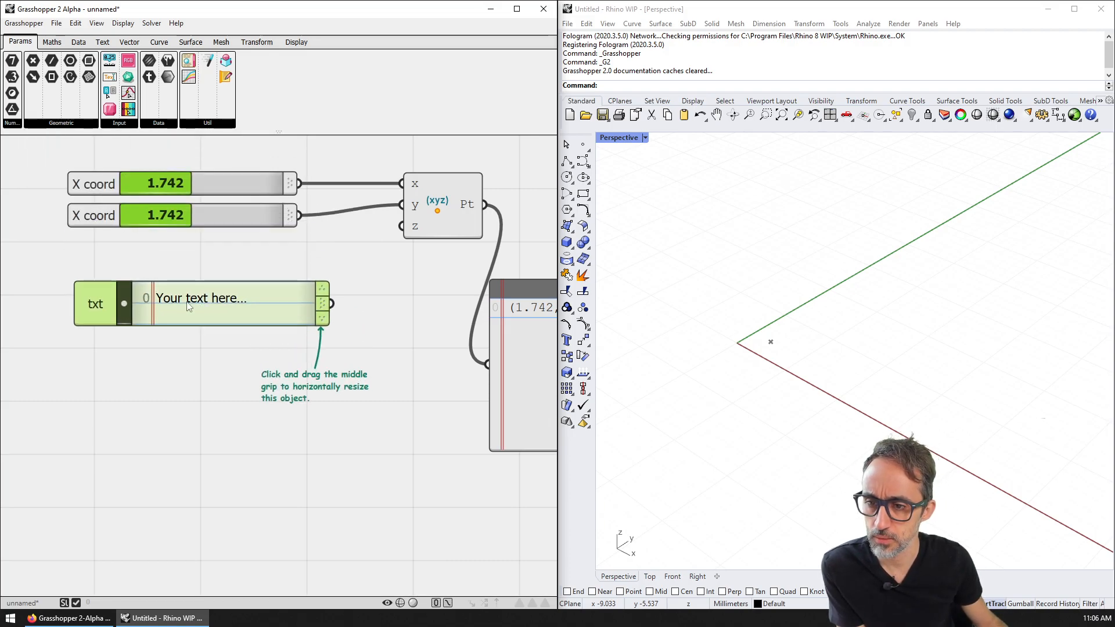
{"action": "scroll", "coordinate": [209, 305], "scroll_direction": "up", "scroll_amount": 1}
{"action": "scroll", "coordinate": [209, 306], "scroll_direction": "down", "scroll_amount": 1}
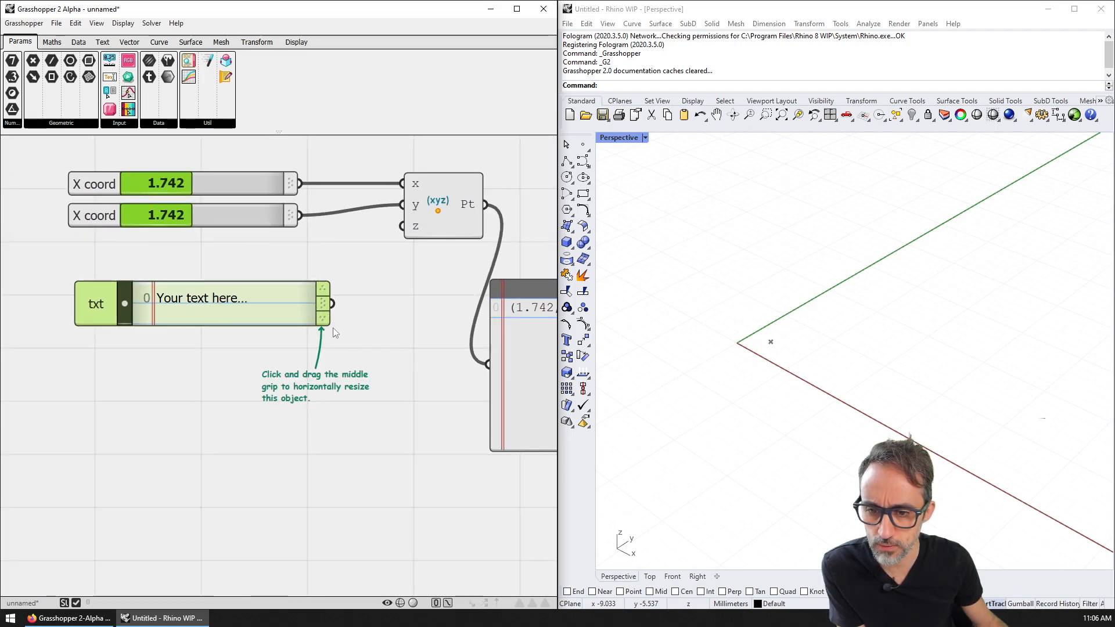
{"action": "left_click_drag", "start_coordinate": [323, 303], "coordinate": [334, 369]}
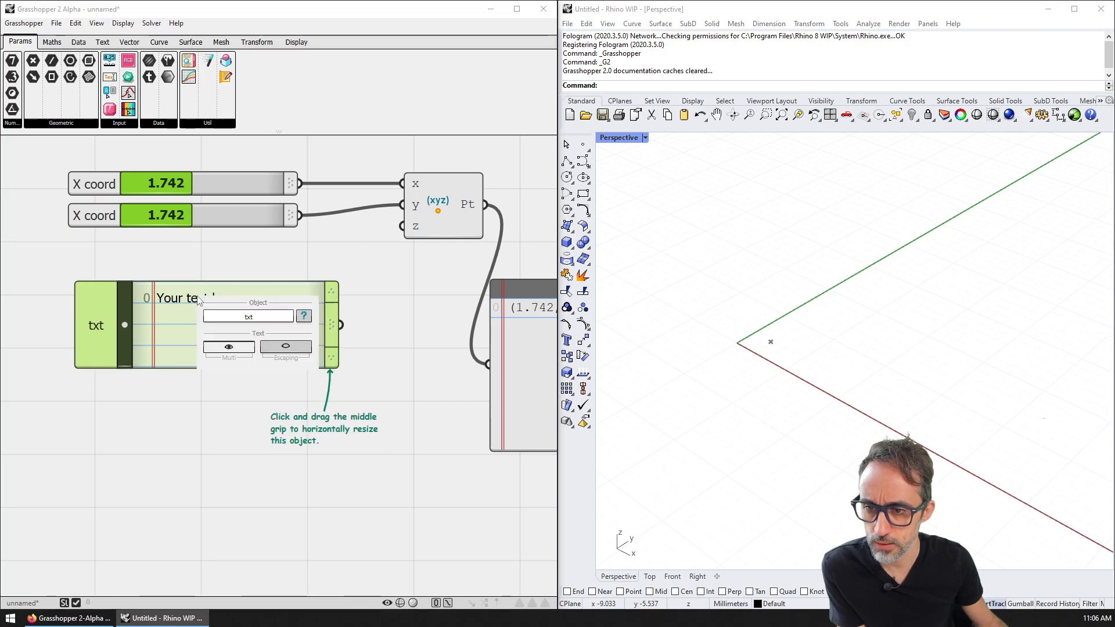
{"action": "left_click", "coordinate": [243, 253]}
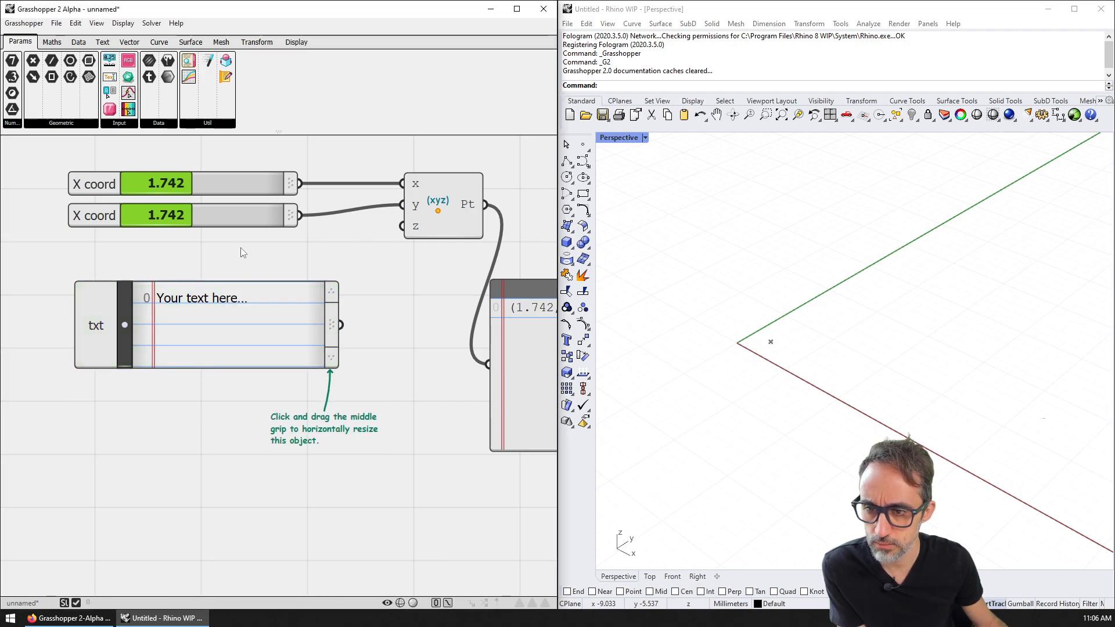
Step: Enter 0 as the text input's content
{"action": "left_click", "coordinate": [211, 315]}
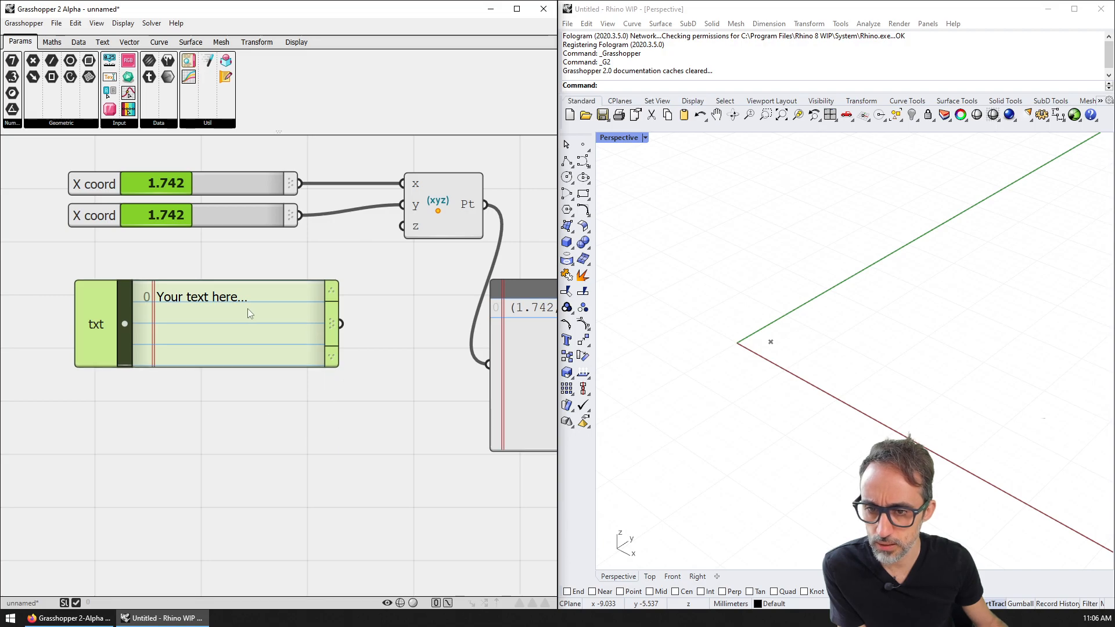
{"action": "double_click", "coordinate": [123, 325]}
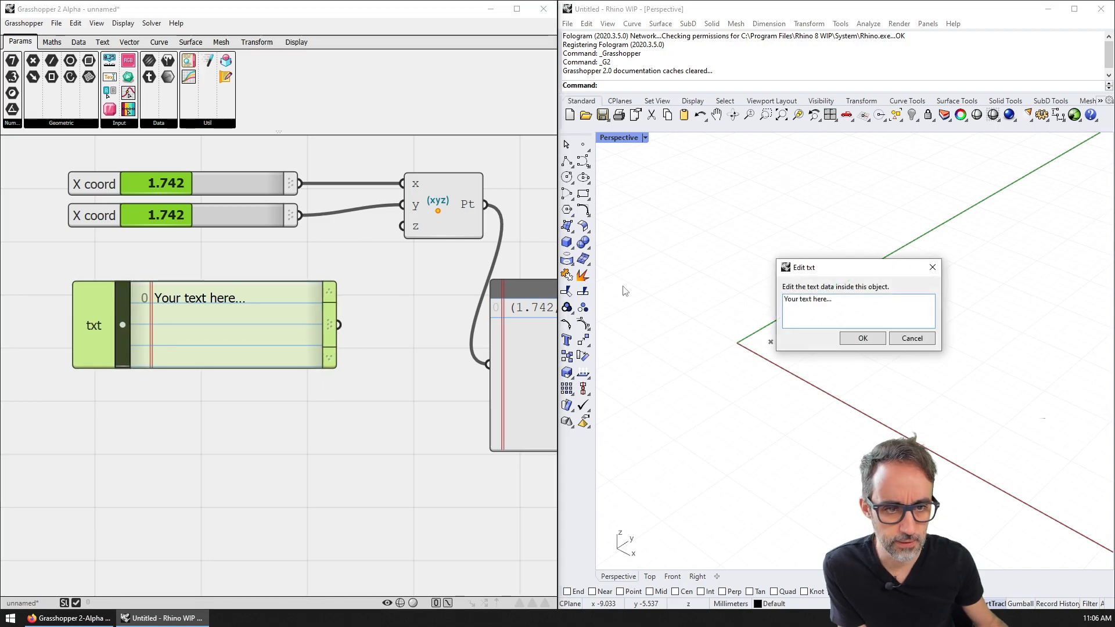
{"action": "type", "text": "0"}
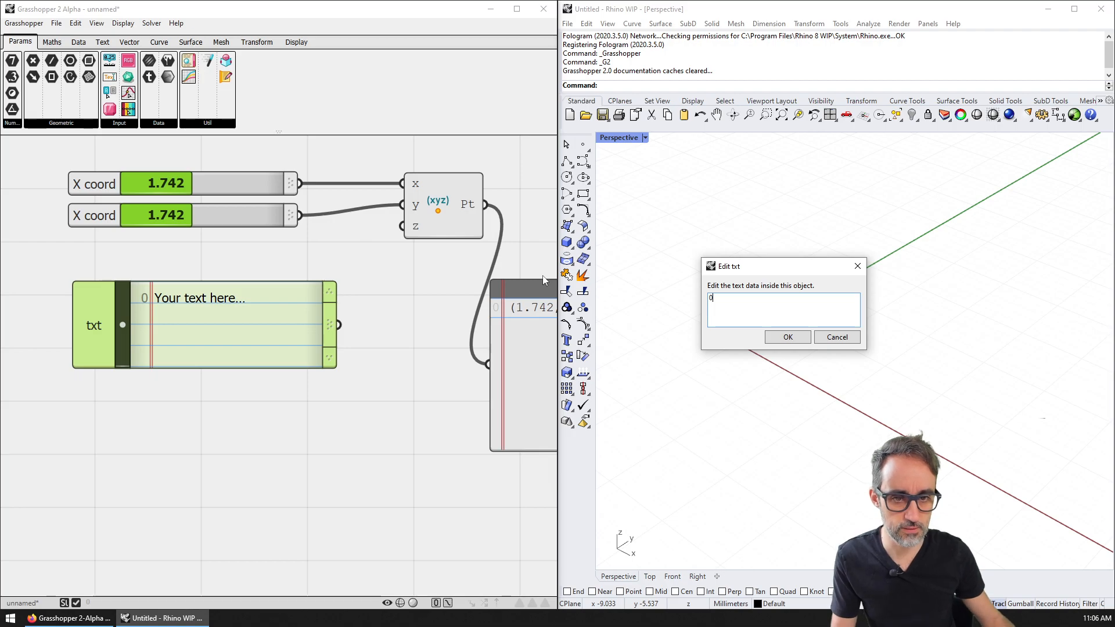
{"action": "left_click", "coordinate": [790, 339]}
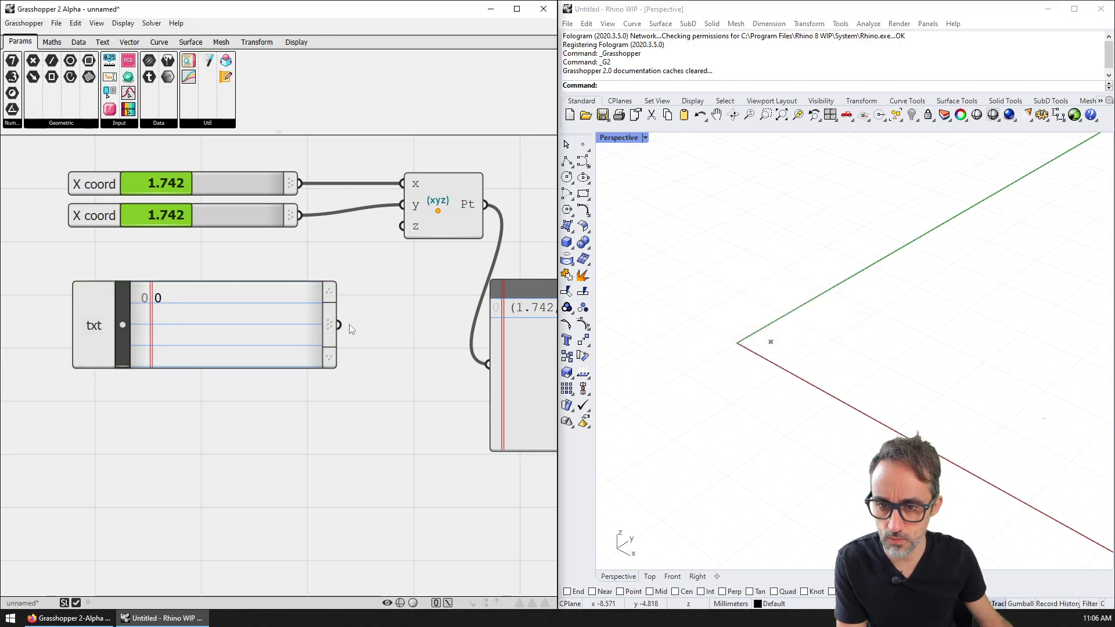
Step: Wire the text input into the point's z input and tidy its size and position
{"action": "left_click_drag", "start_coordinate": [342, 324], "coordinate": [402, 226]}
{"action": "right_click_drag", "start_coordinate": [379, 356], "coordinate": [264, 331]}
{"action": "scroll", "coordinate": [194, 341], "scroll_direction": "down", "scroll_amount": 1}
{"action": "left_click_drag", "start_coordinate": [195, 331], "coordinate": [153, 280]}
{"action": "left_click_drag", "start_coordinate": [137, 280], "coordinate": [143, 264]}
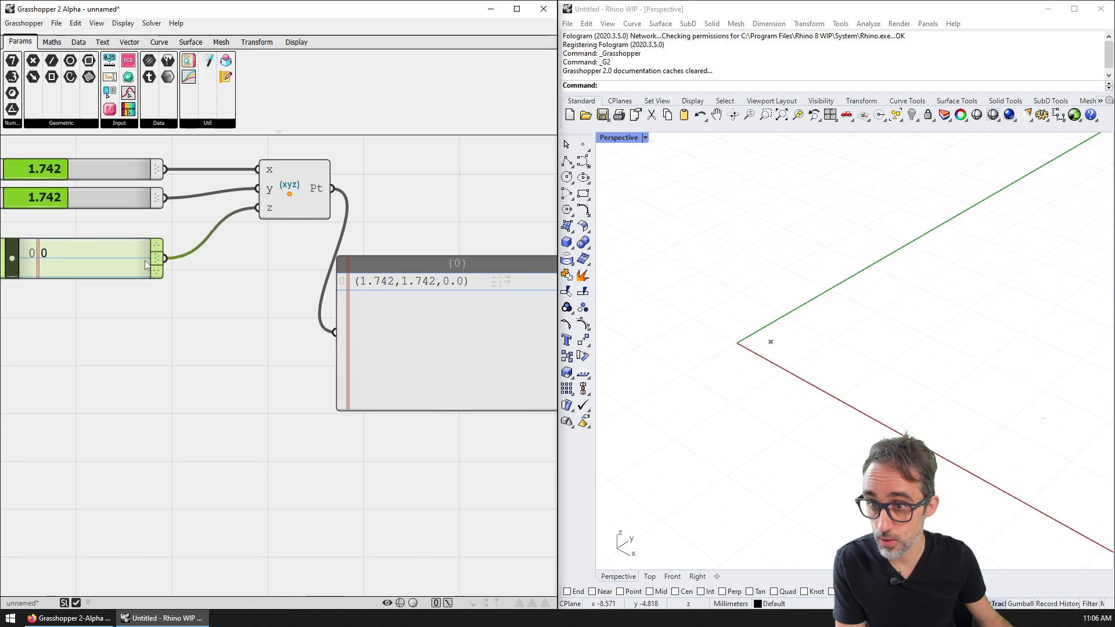
{"action": "right_click_drag", "start_coordinate": [62, 244], "coordinate": [208, 251]}
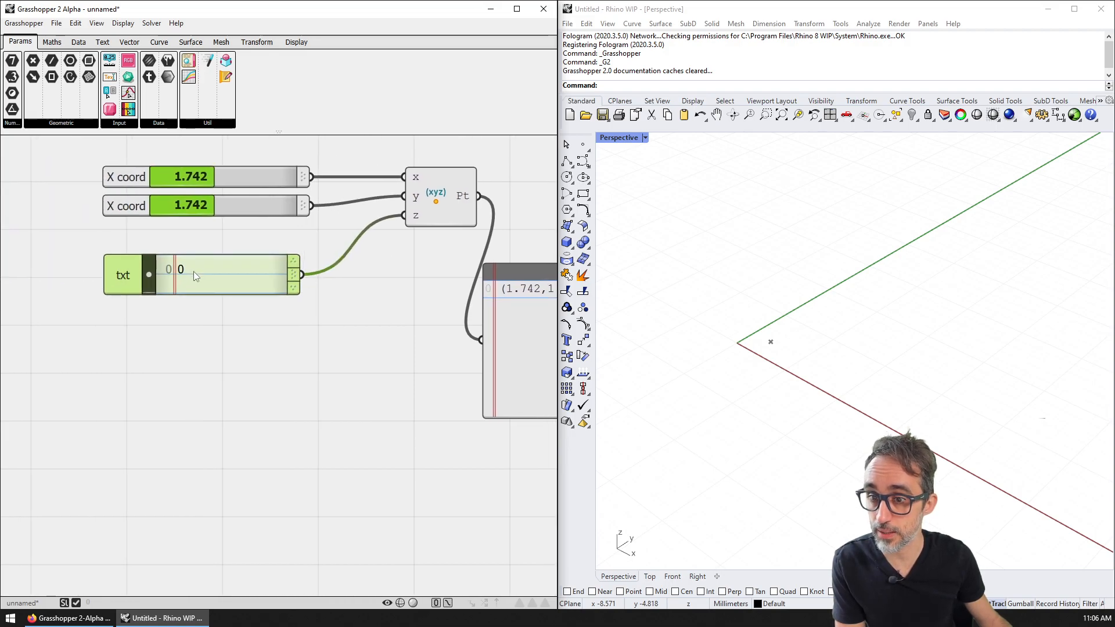
{"action": "left_click", "coordinate": [119, 123]}
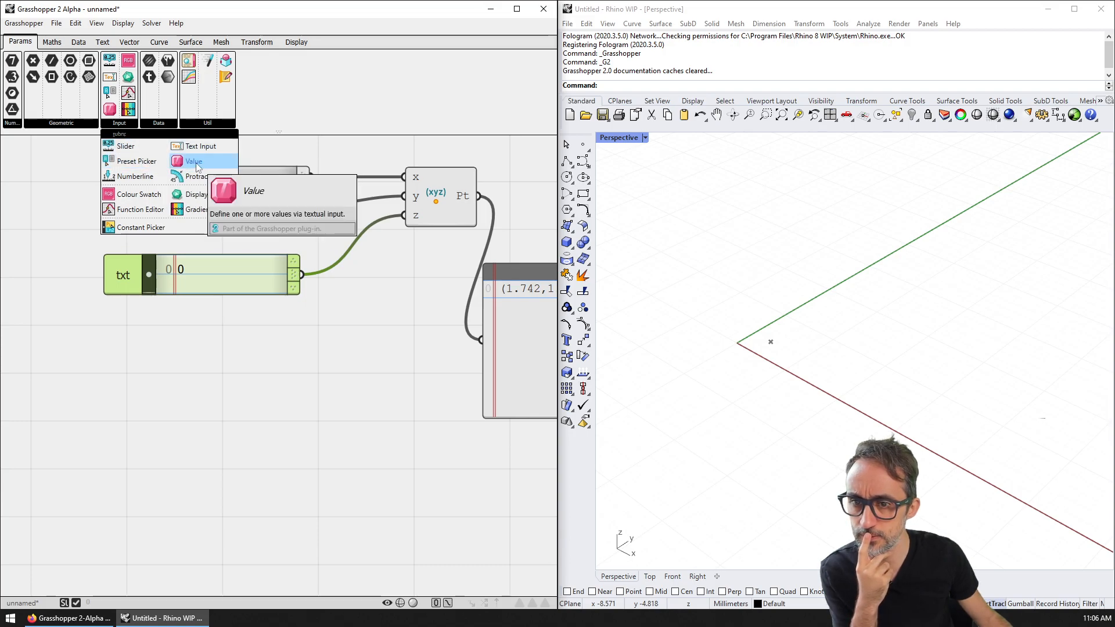
Step: Place a Value object holding 0 and set it to parse as a Number
{"action": "left_click_drag", "start_coordinate": [196, 167], "coordinate": [219, 365]}
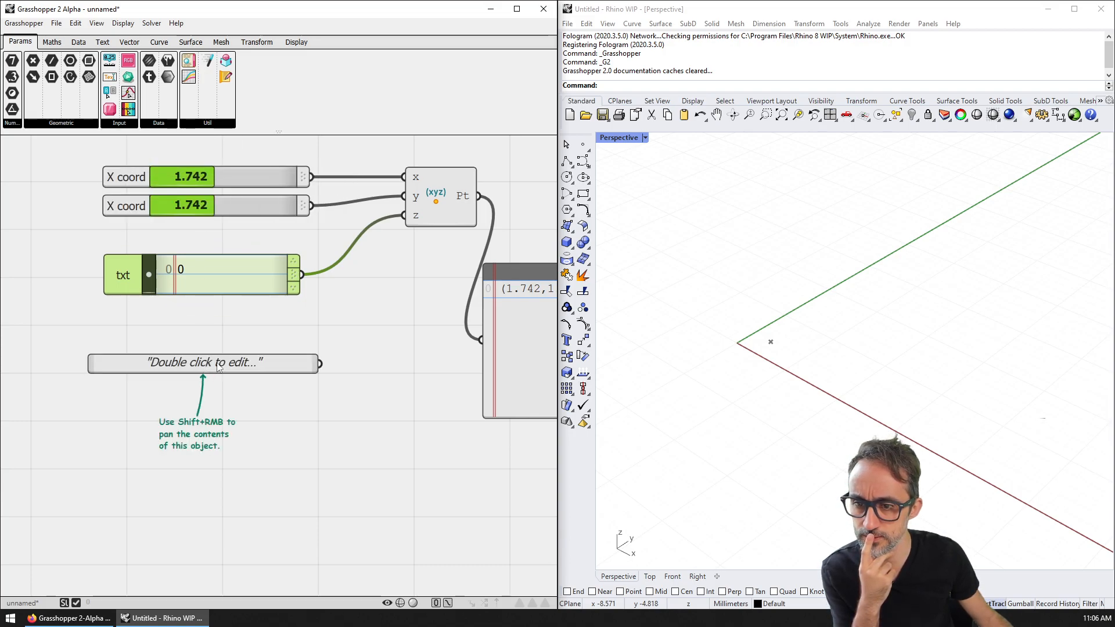
{"action": "double_click", "coordinate": [220, 365]}
{"action": "type", "text": "0"}
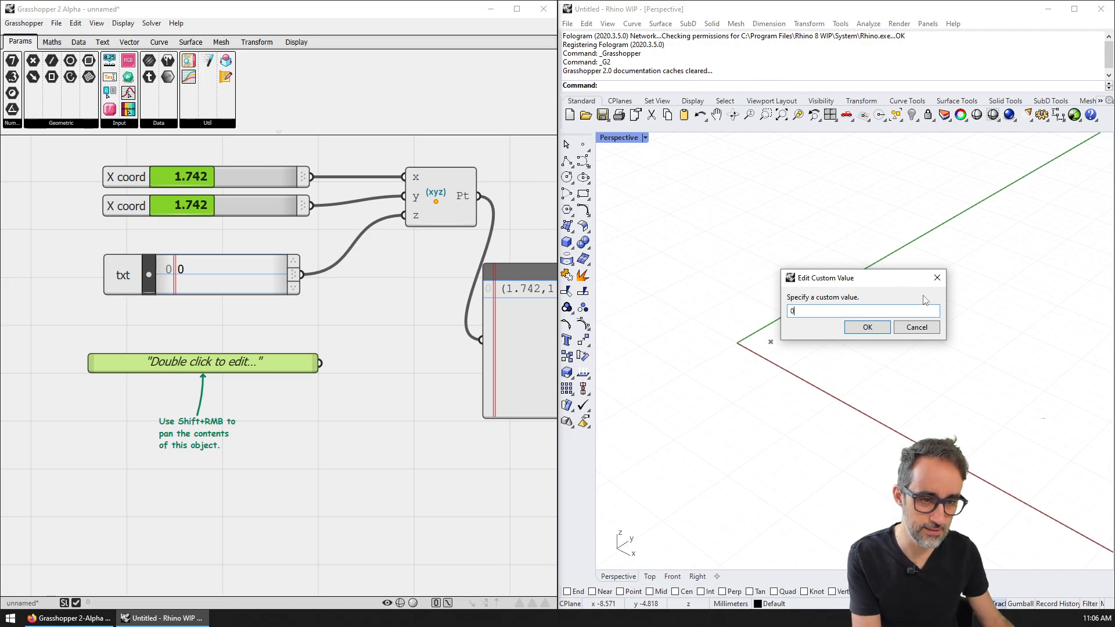
{"action": "left_click", "coordinate": [870, 330]}
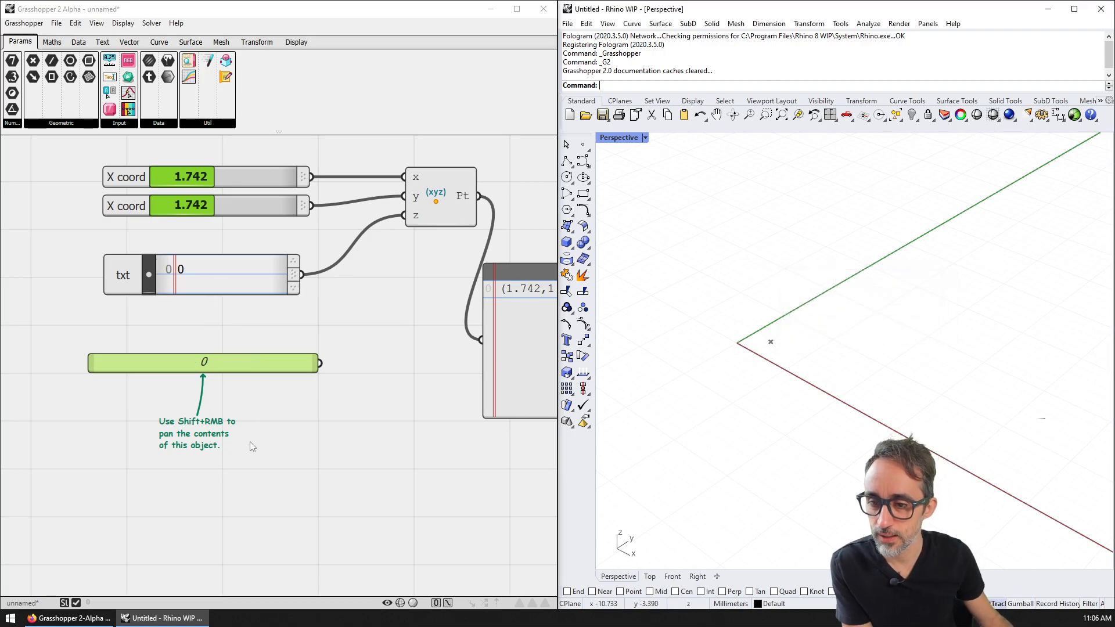
{"action": "right_click", "coordinate": [232, 368]}
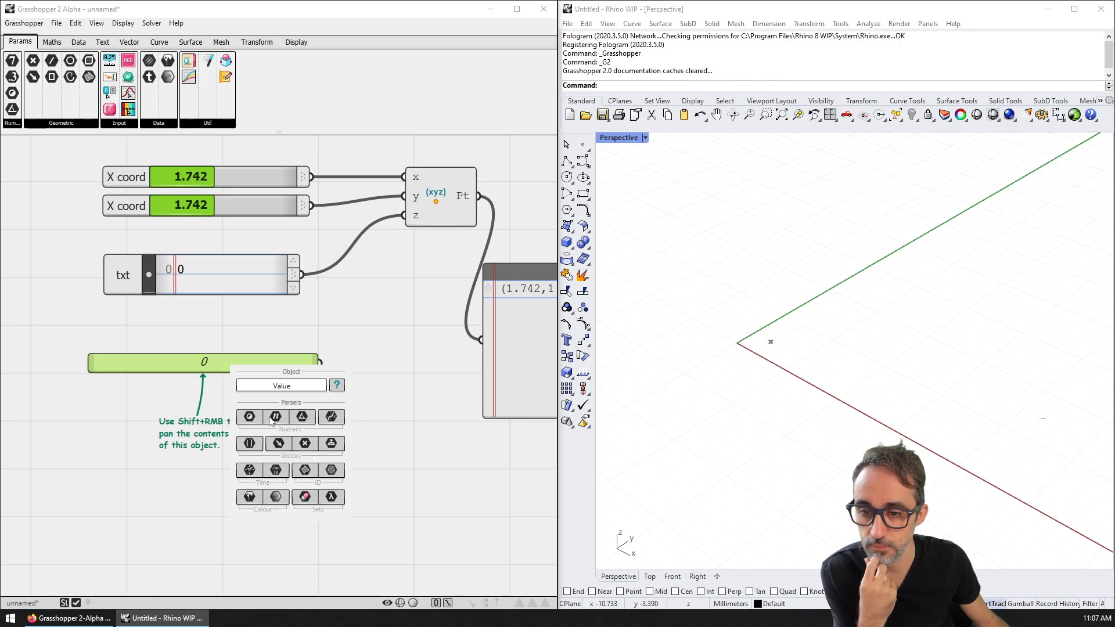
{"action": "left_click", "coordinate": [277, 418]}
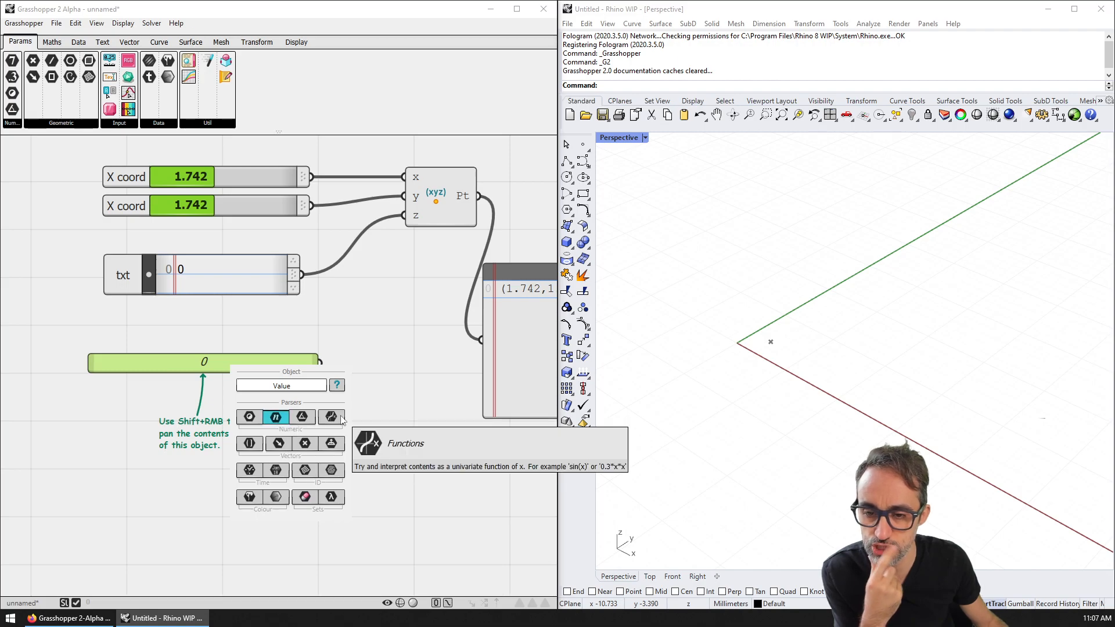
{"action": "left_click", "coordinate": [357, 361]}
Step: Wire the Value into z, delete the txt input, and move Value into its place
{"action": "left_click_drag", "start_coordinate": [319, 364], "coordinate": [404, 216]}
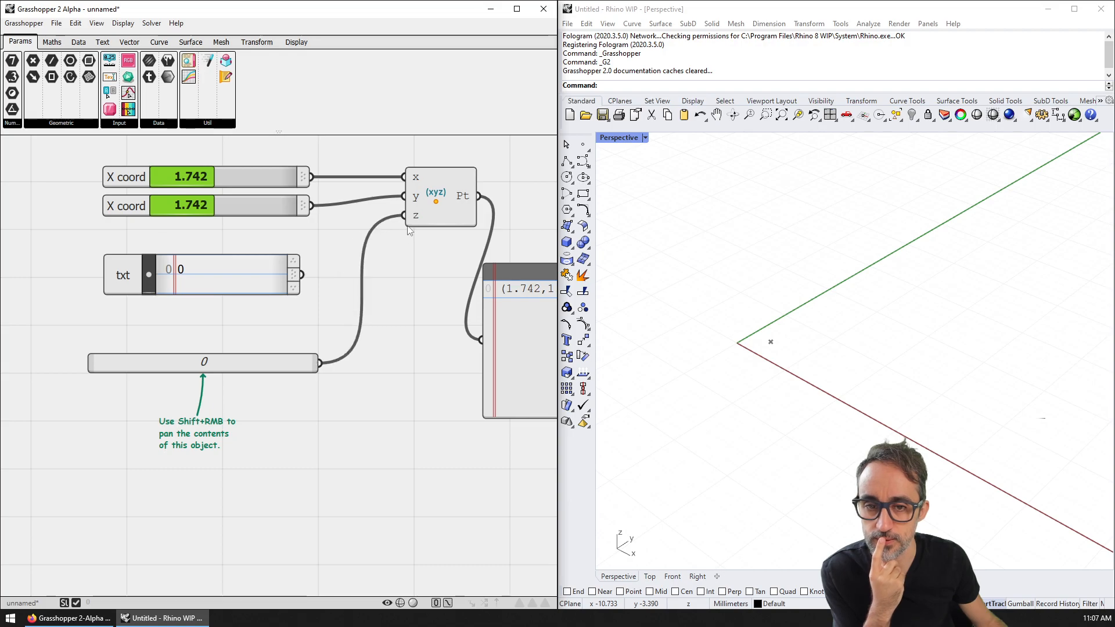
{"action": "left_click", "coordinate": [248, 282]}
{"action": "key", "text": "Delete"}
{"action": "left_click_drag", "start_coordinate": [212, 362], "coordinate": [227, 249]}
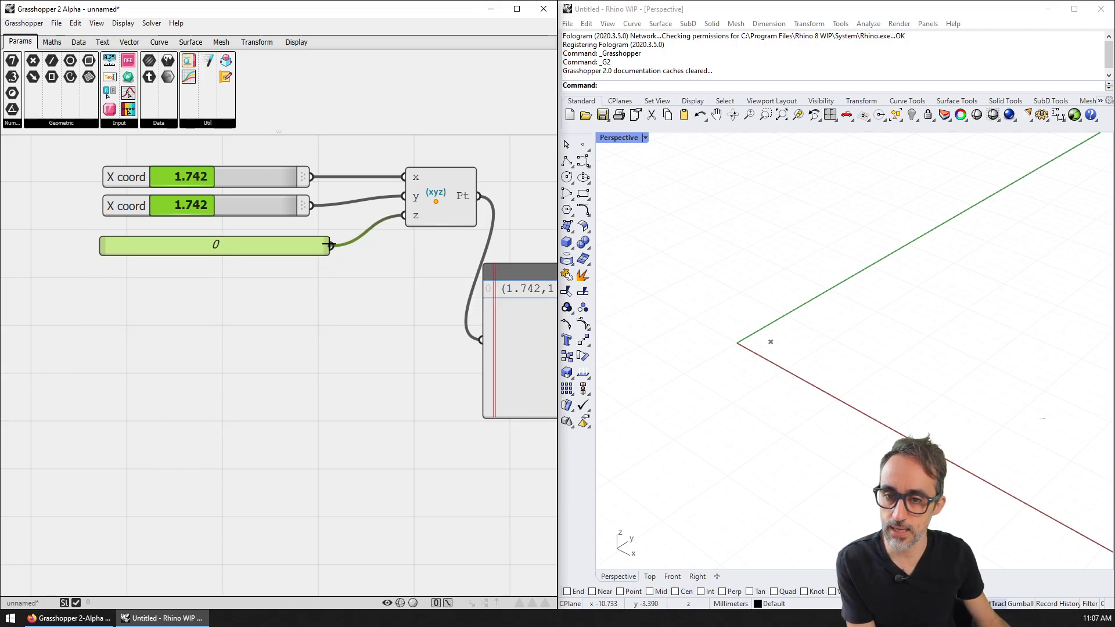
{"action": "left_click_drag", "start_coordinate": [329, 245], "coordinate": [287, 250]}
Step: Place a num Numberline widget below the value and shift its scale around 0 to show negatives
{"action": "left_click", "coordinate": [126, 124]}
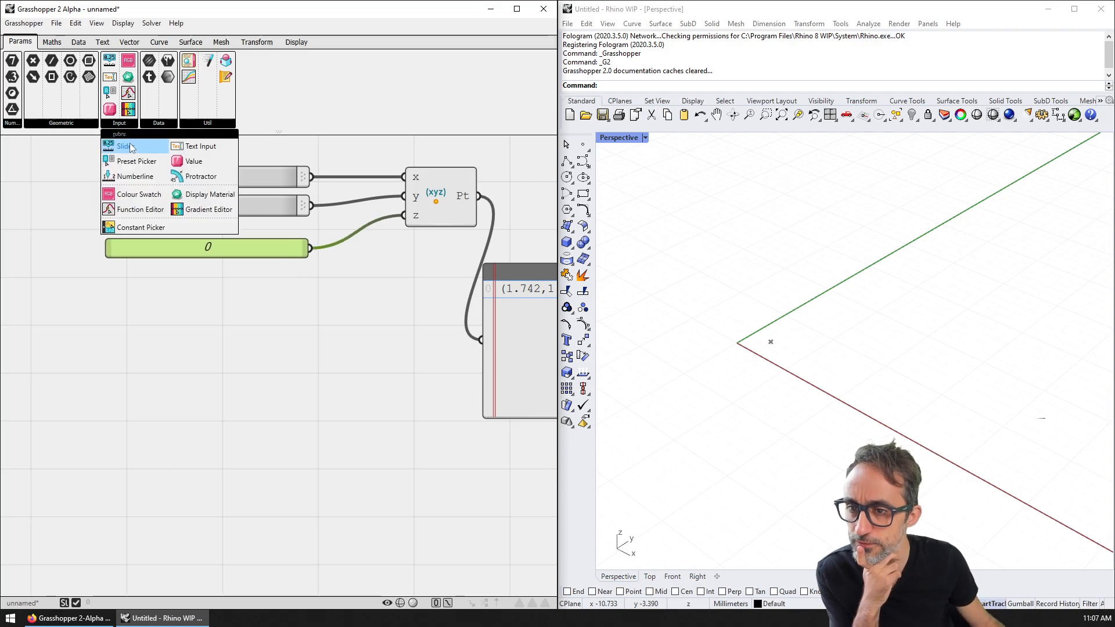
{"action": "left_click", "coordinate": [173, 343]}
{"action": "left_click", "coordinate": [124, 119]}
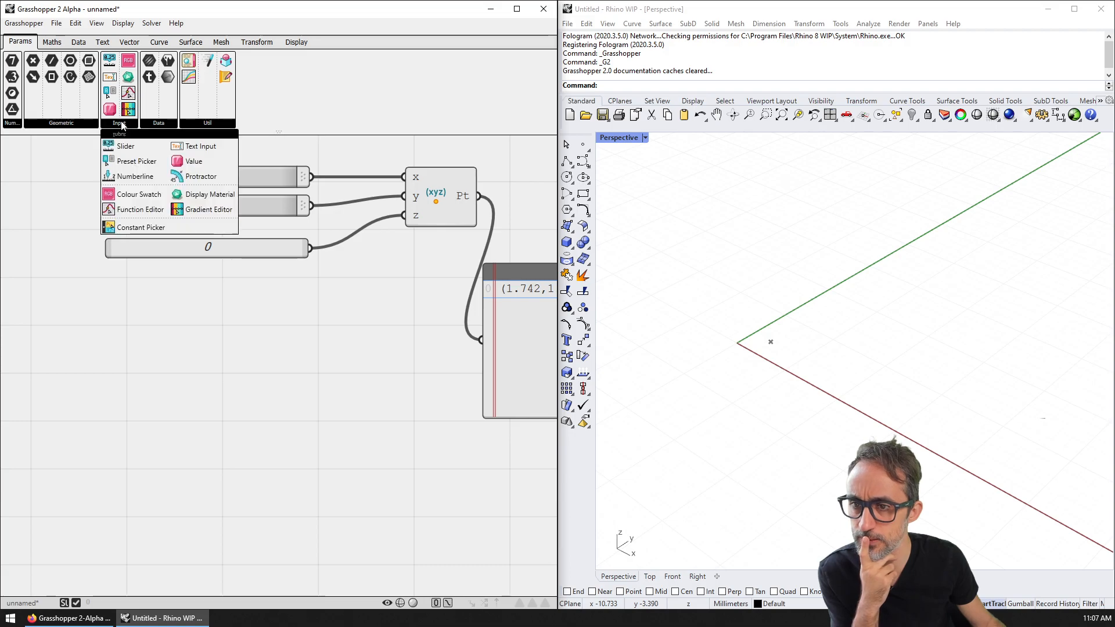
{"action": "mouse_move", "coordinate": [152, 190]}
{"action": "left_mouse_down"}
{"action": "mouse_move", "coordinate": [194, 320]}
{"action": "mouse_move", "coordinate": [273, 350]}
{"action": "mouse_move", "coordinate": [255, 345]}
{"action": "left_mouse_up"}
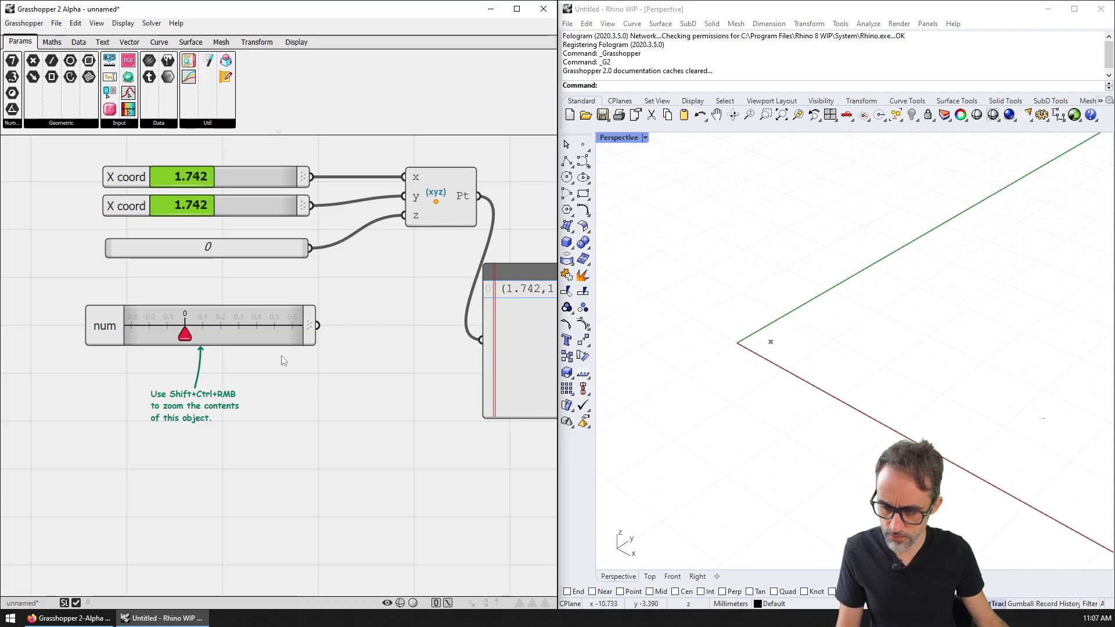
{"action": "double_click", "coordinate": [221, 326]}
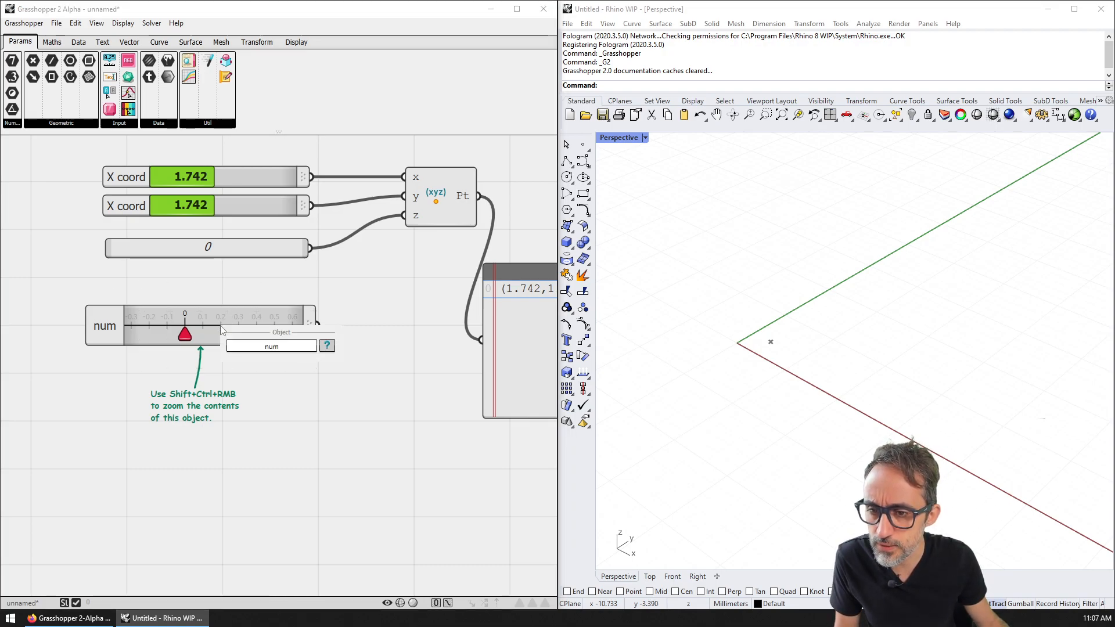
{"action": "left_click", "coordinate": [225, 404]}
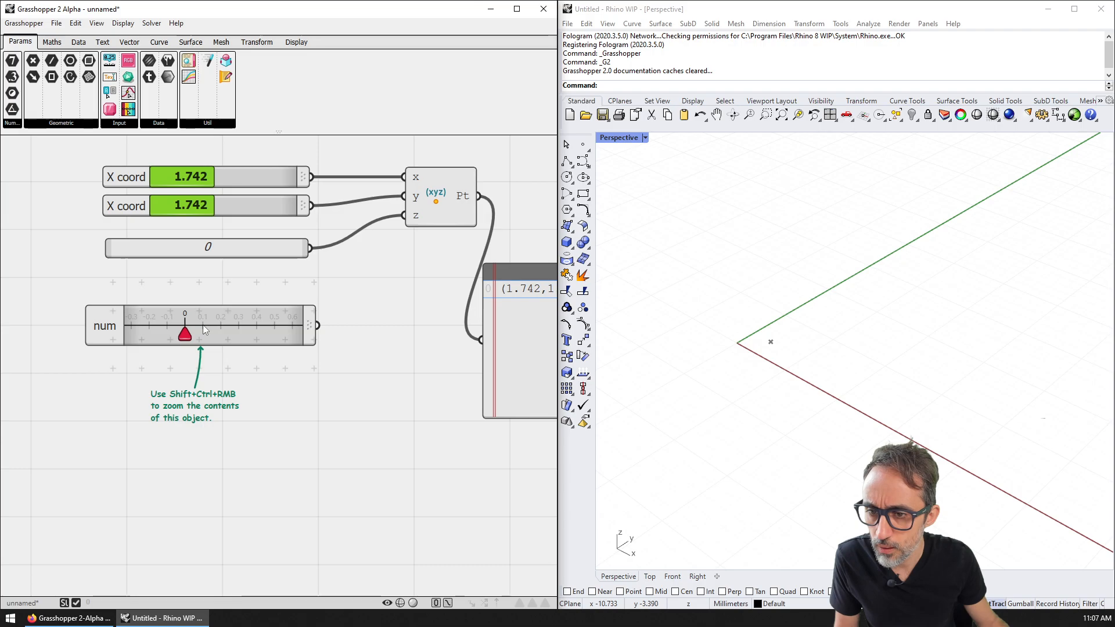
{"action": "left_click_drag", "start_coordinate": [204, 327], "coordinate": [260, 337]}
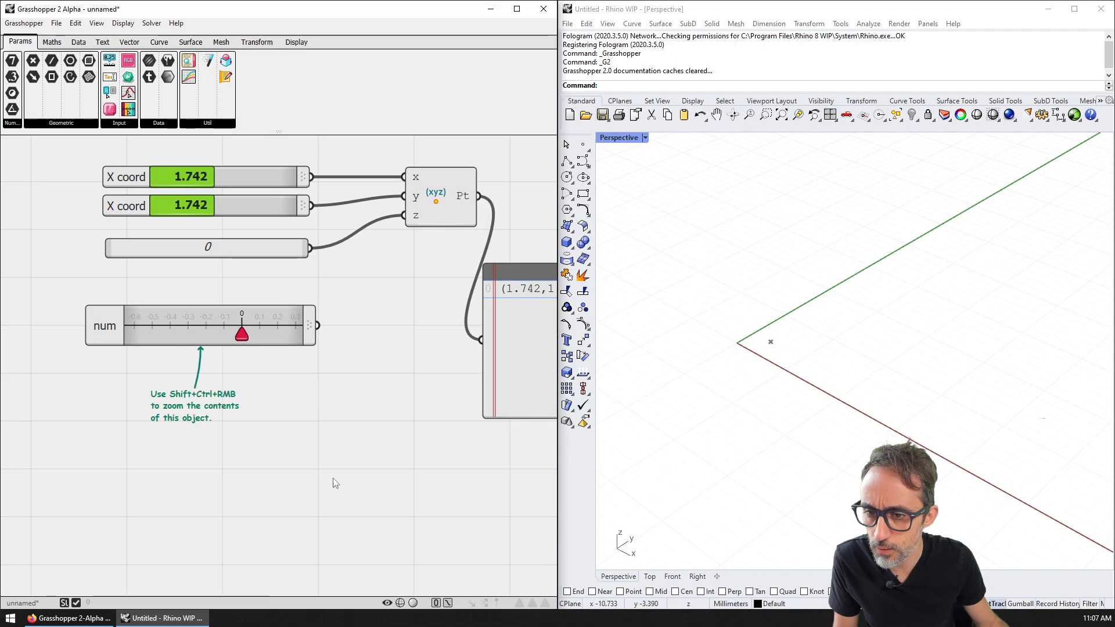
{"action": "mouse_move", "coordinate": [211, 329]}
{"action": "right_mouse_down", "text": "ctrl+shift"}
{"action": "mouse_move", "coordinate": [304, 403]}
{"action": "mouse_move", "coordinate": [349, 494]}
{"action": "mouse_move", "coordinate": [255, 352]}
{"action": "mouse_move", "coordinate": [147, 277]}
{"action": "mouse_move", "coordinate": [116, 274]}
{"action": "mouse_move", "coordinate": [276, 326]}
{"action": "mouse_move", "coordinate": [74, 244]}
{"action": "mouse_move", "coordinate": [244, 326]}
{"action": "mouse_move", "coordinate": [255, 401]}
{"action": "mouse_move", "coordinate": [234, 471]}
{"action": "mouse_move", "coordinate": [250, 590]}
{"action": "mouse_move", "coordinate": [204, 276]}
{"action": "mouse_move", "coordinate": [218, 386]}
{"action": "mouse_move", "coordinate": [216, 264]}
{"action": "mouse_move", "coordinate": [217, 282]}
{"action": "right_mouse_up", "text": "ctrl+shift"}
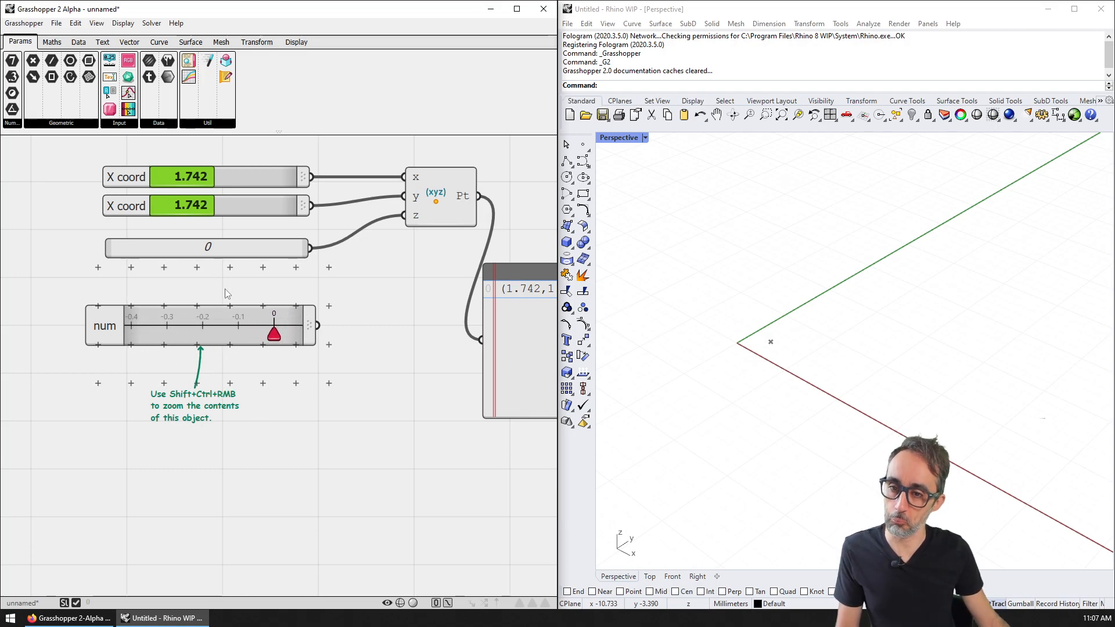
{"action": "left_click", "coordinate": [119, 123]}
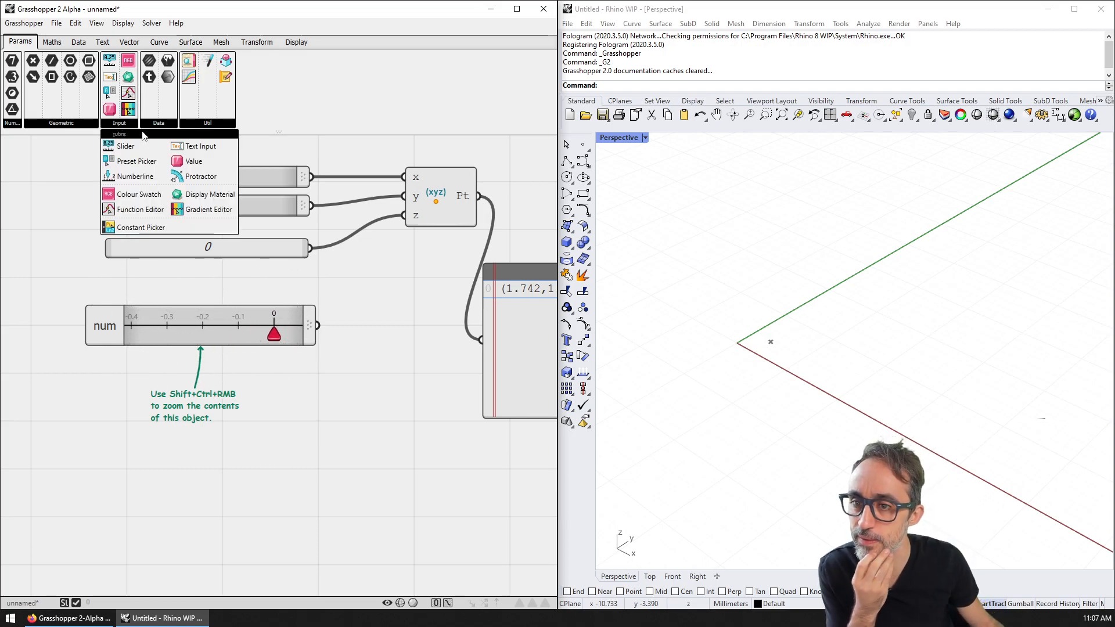
{"action": "left_click_drag", "start_coordinate": [185, 160], "coordinate": [197, 431]}
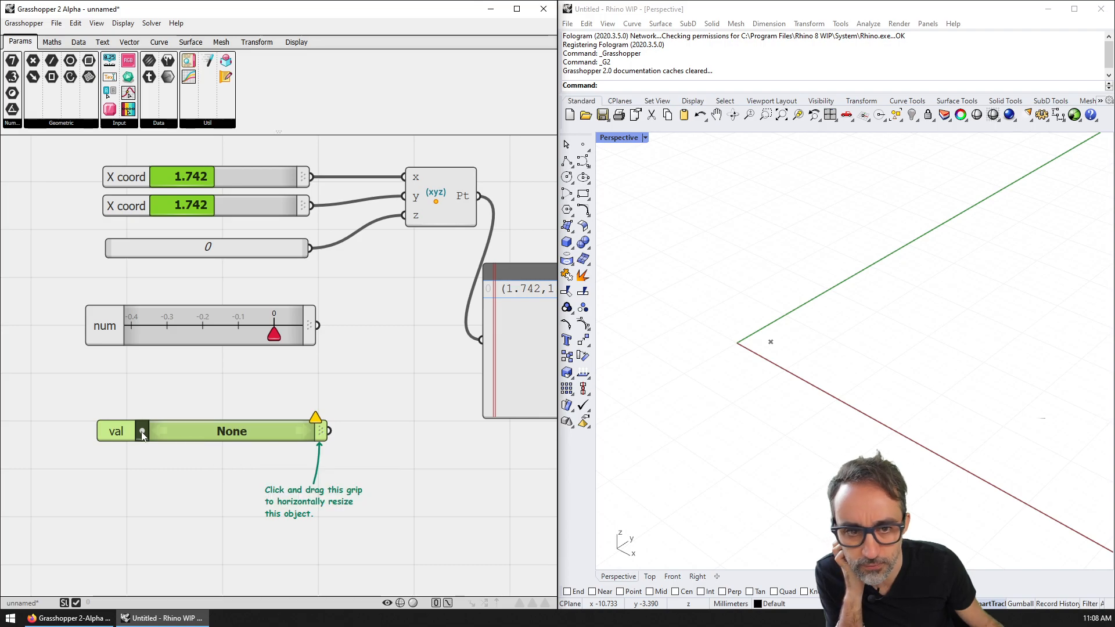
{"action": "right_click_drag", "start_coordinate": [164, 468], "coordinate": [159, 424]}
{"action": "left_click", "coordinate": [137, 388]}
{"action": "left_click", "coordinate": [192, 366]}
{"action": "left_click", "coordinate": [226, 392]}
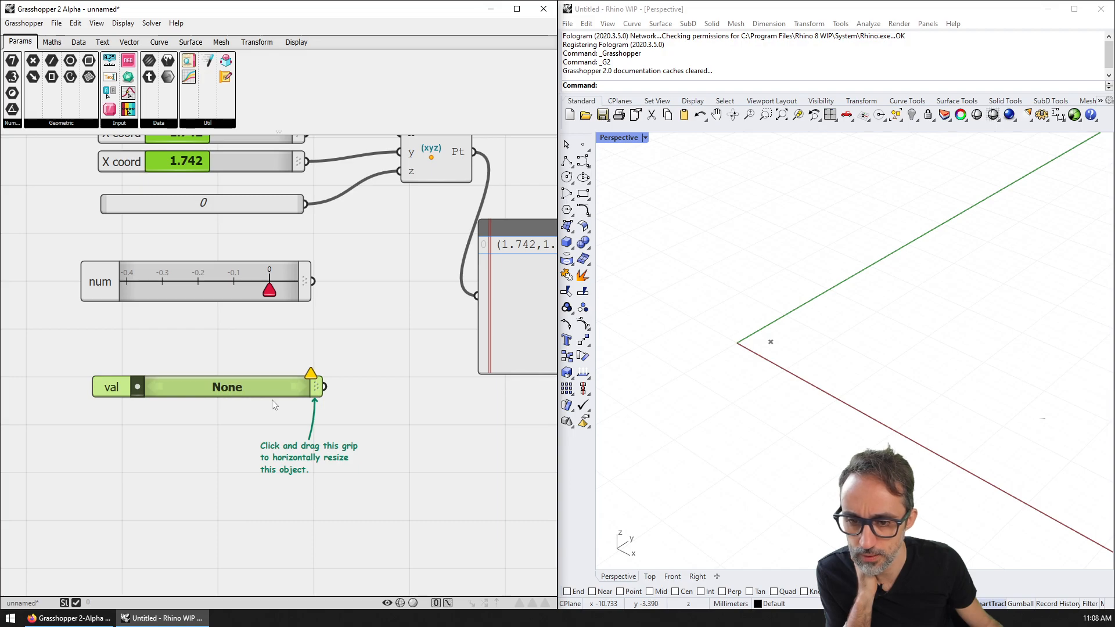
{"action": "left_click_drag", "start_coordinate": [316, 386], "coordinate": [281, 387]}
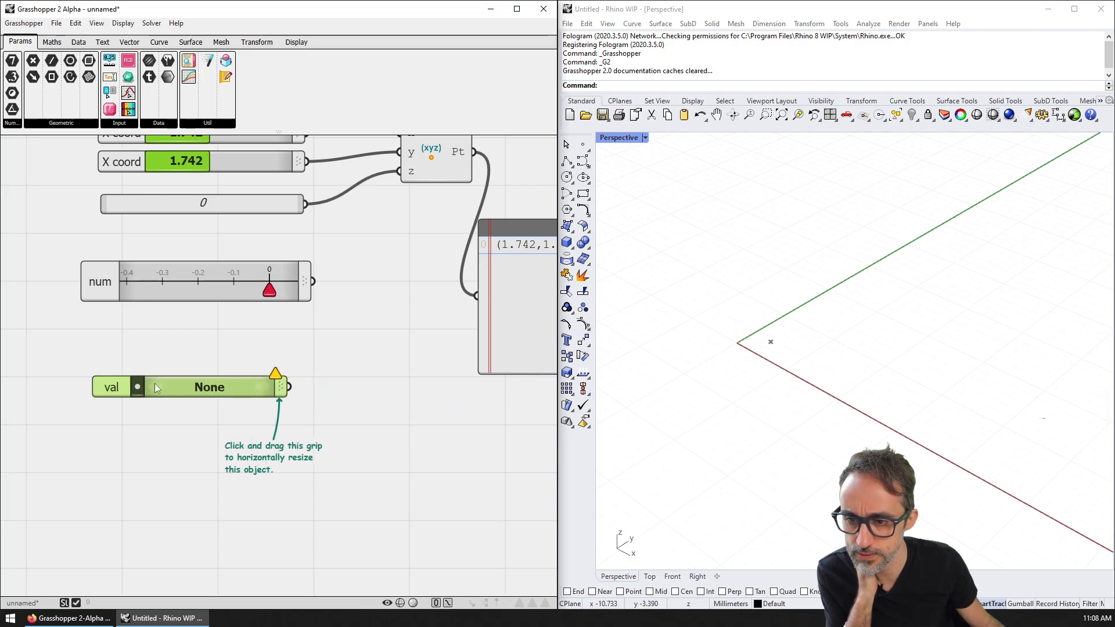
{"action": "left_click", "coordinate": [143, 351]}
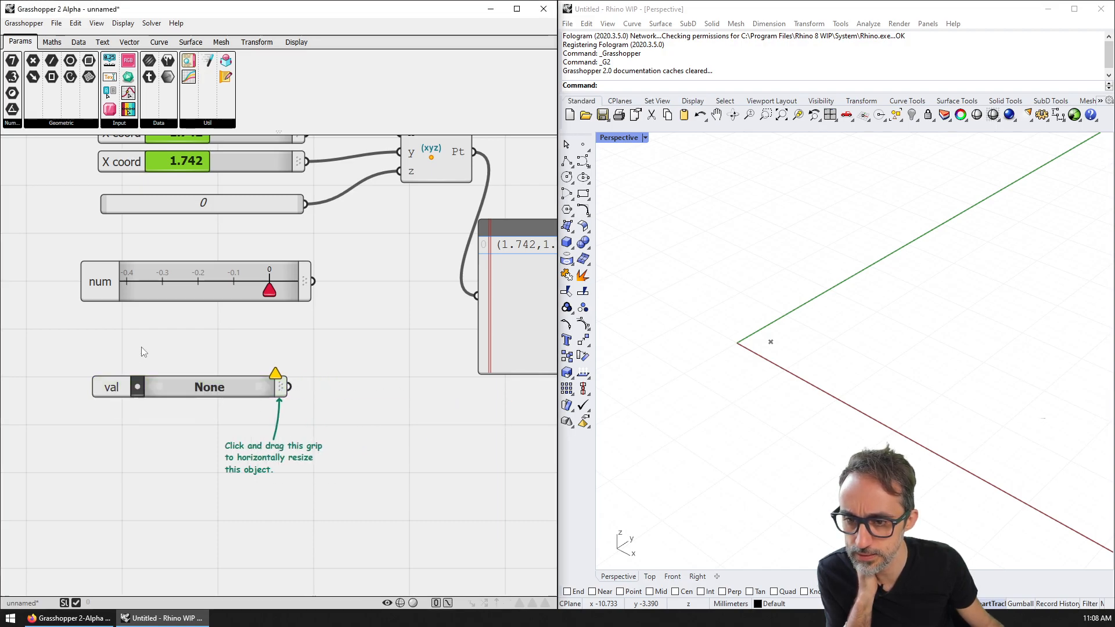
{"action": "left_click", "coordinate": [272, 377]}
{"action": "right_click", "coordinate": [173, 384]}
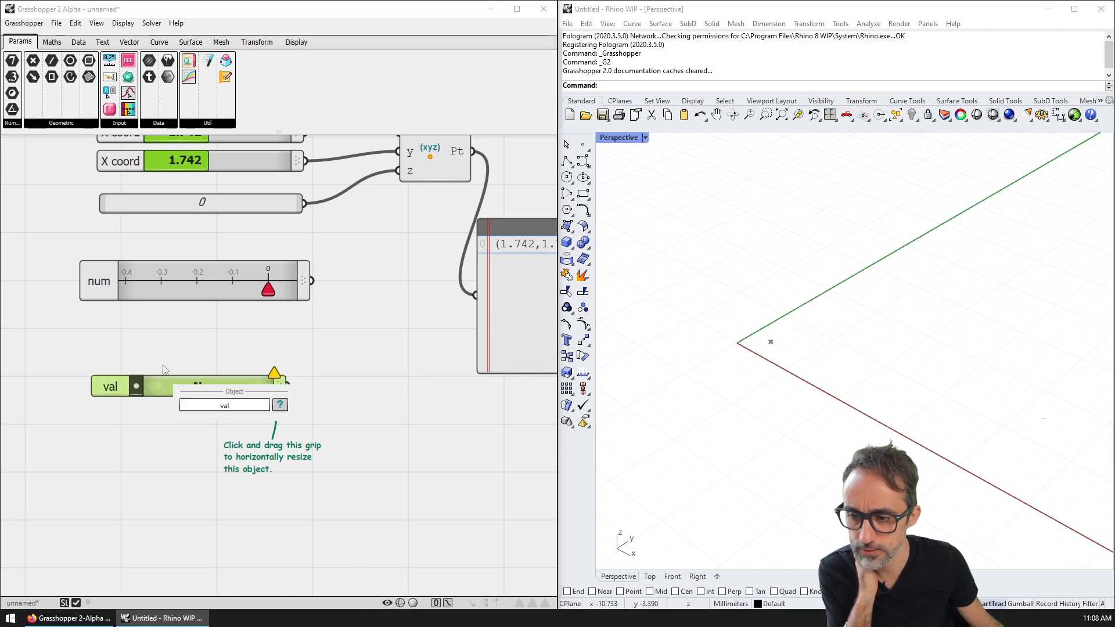
{"action": "left_click", "coordinate": [159, 368]}
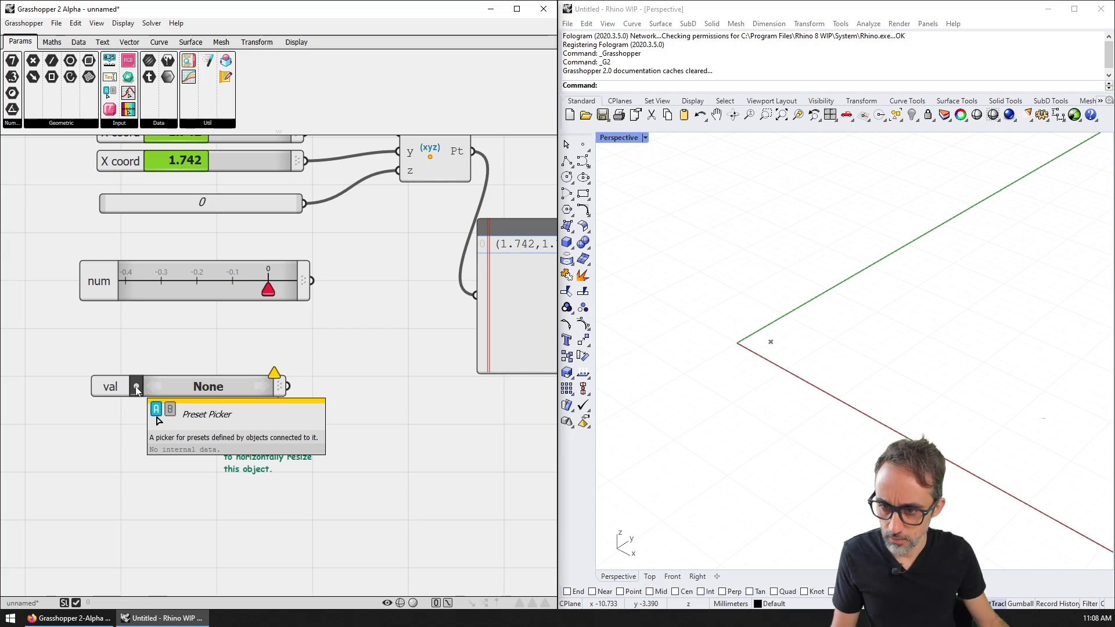
{"action": "right_click", "coordinate": [169, 381]}
{"action": "left_click_drag", "start_coordinate": [192, 338], "coordinate": [179, 411]}
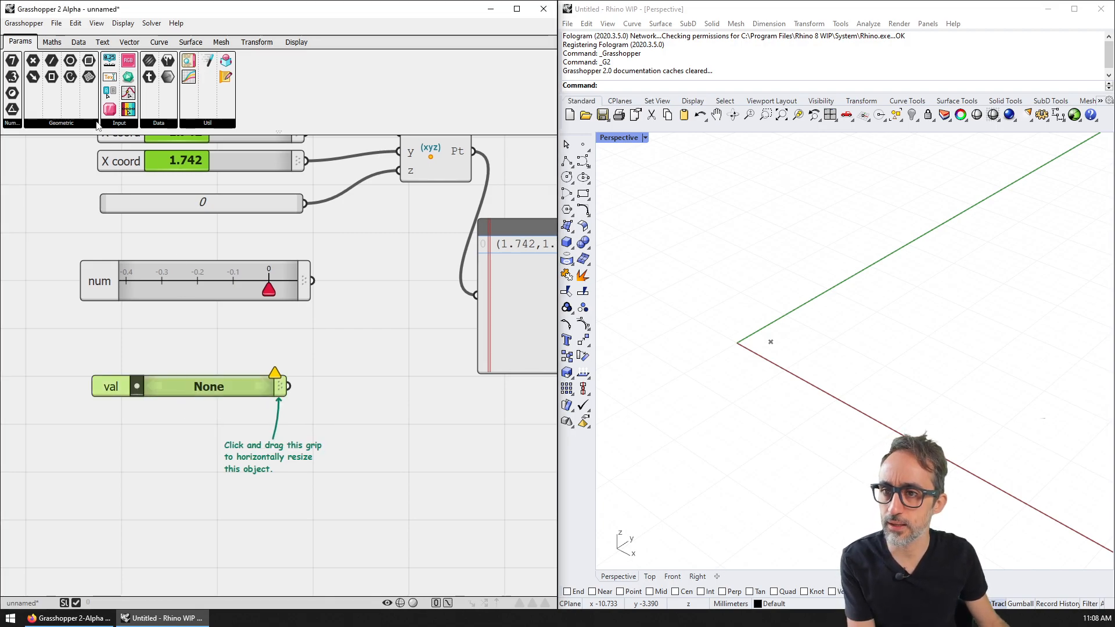
{"action": "key", "text": "Delete"}
{"action": "left_click", "coordinate": [108, 123]}
{"action": "left_click_drag", "start_coordinate": [206, 158], "coordinate": [199, 408]}
{"action": "left_click", "coordinate": [200, 406]}
{"action": "key", "text": "Delete"}
{"action": "left_click", "coordinate": [136, 124]}
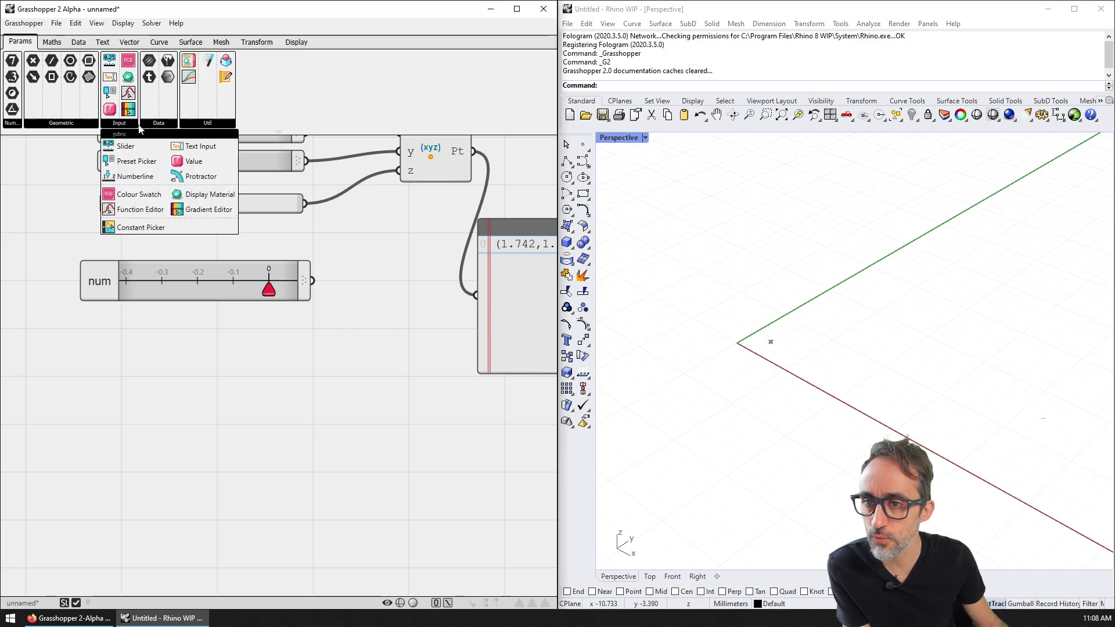
{"action": "left_click_drag", "start_coordinate": [197, 177], "coordinate": [177, 375]}
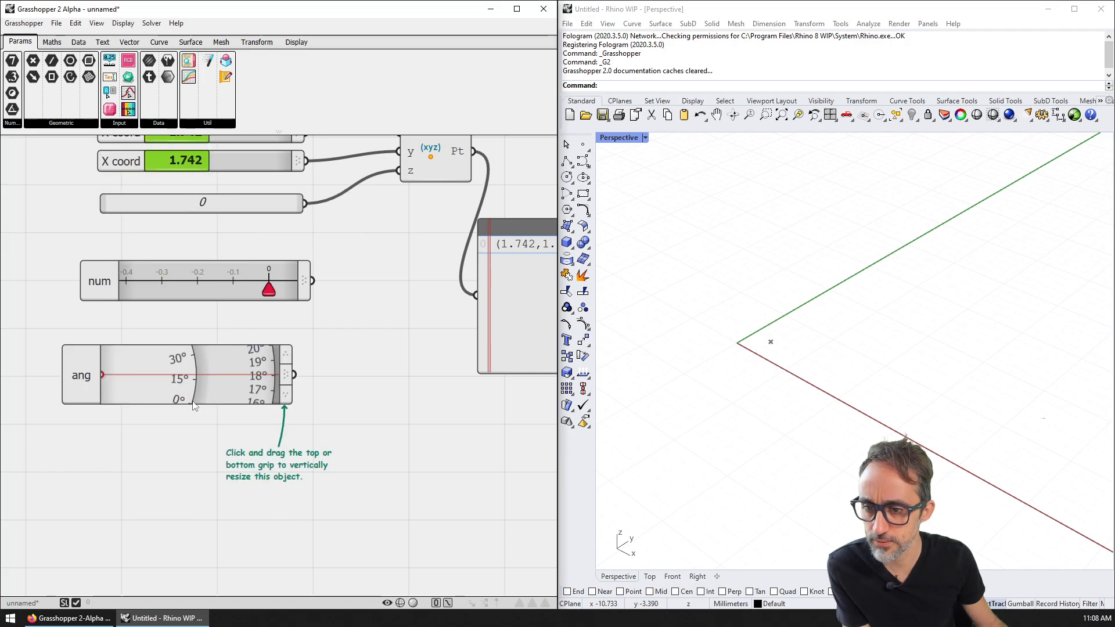
{"action": "left_click", "coordinate": [124, 365]}
{"action": "key", "text": "Delete"}
{"action": "left_click", "coordinate": [123, 124]}
{"action": "left_click_drag", "start_coordinate": [131, 145], "coordinate": [189, 423]}
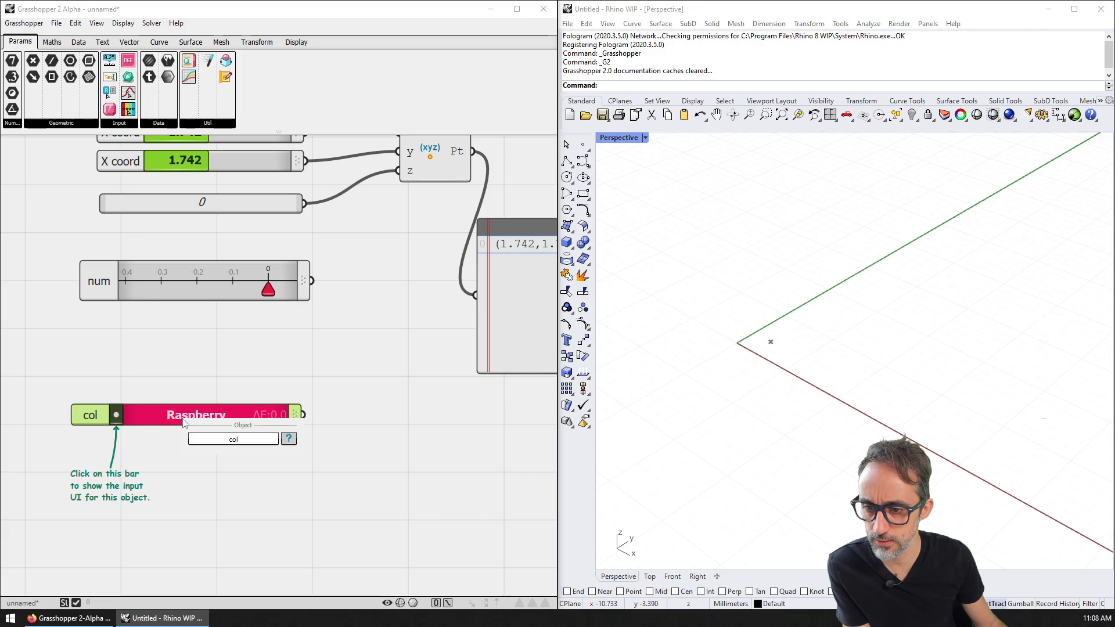
{"action": "left_click", "coordinate": [117, 413]}
{"action": "left_click_drag", "start_coordinate": [121, 268], "coordinate": [327, 225]}
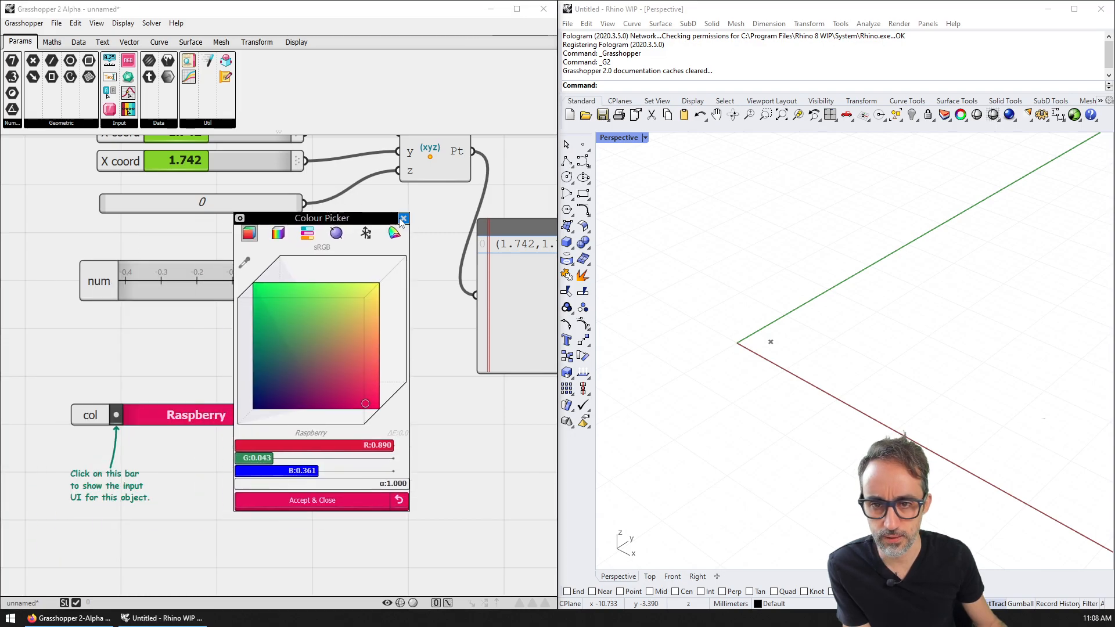
{"action": "left_click", "coordinate": [403, 218]}
{"action": "key", "text": "ctrl+z"}
{"action": "left_click", "coordinate": [133, 123]}
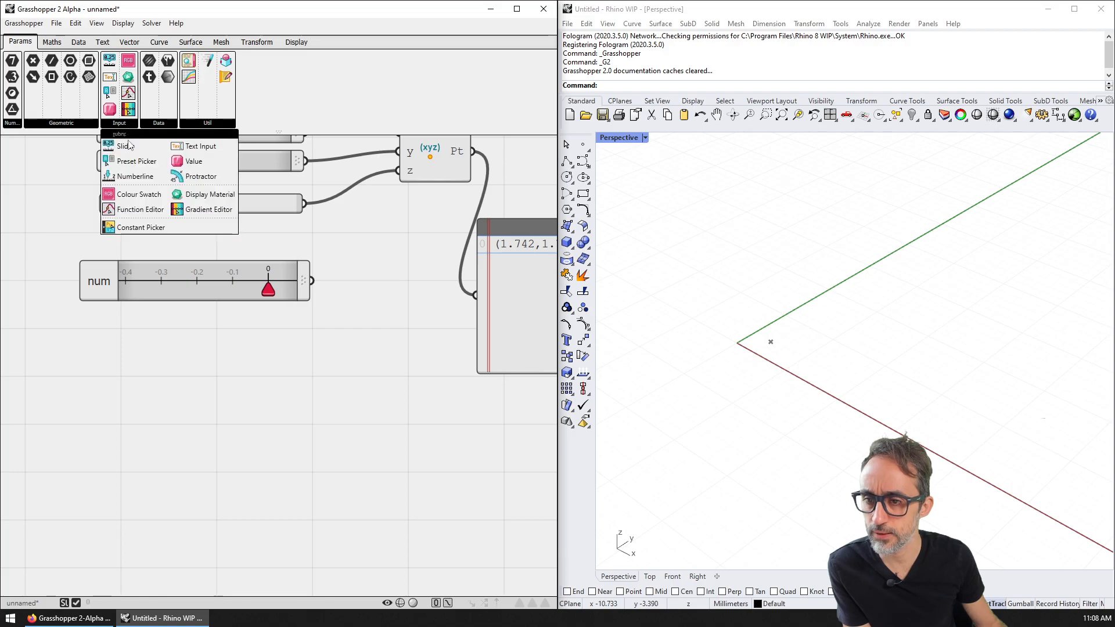
Step: Add a Display Material widget named mat below num, unlink its previews and adjust its width
{"action": "left_click_drag", "start_coordinate": [198, 198], "coordinate": [183, 397]}
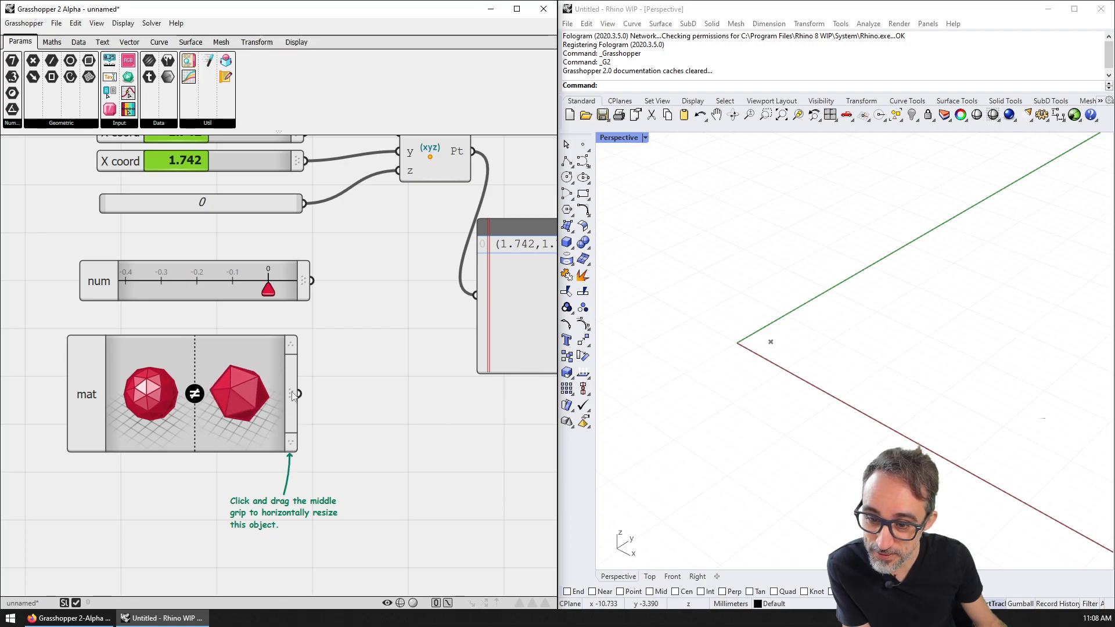
{"action": "left_click", "coordinate": [200, 403]}
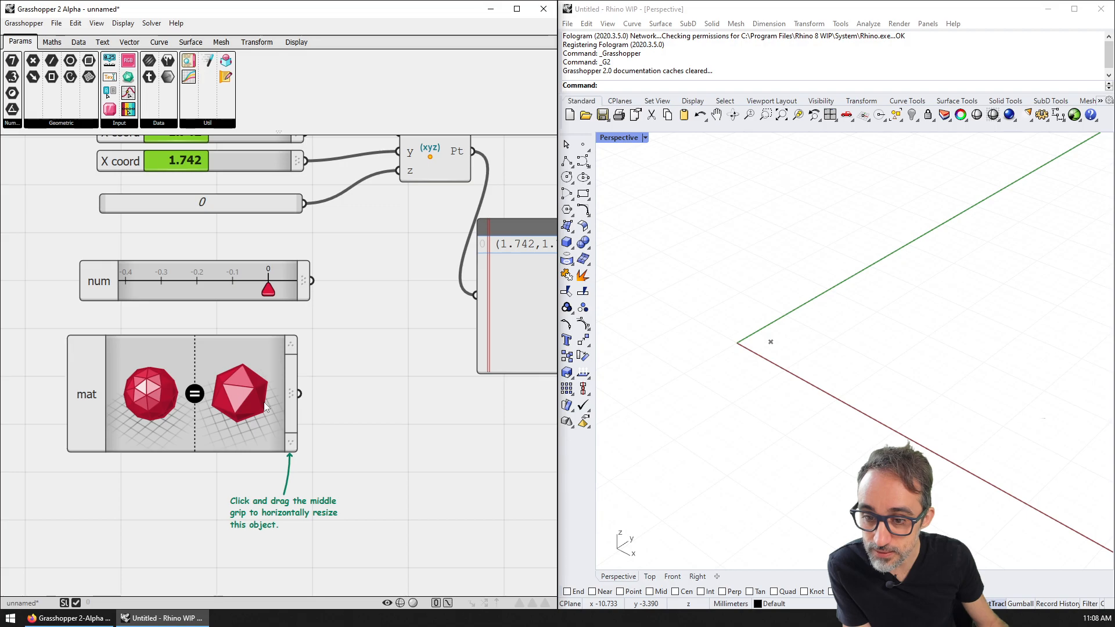
{"action": "left_click_drag", "start_coordinate": [292, 406], "coordinate": [347, 405]}
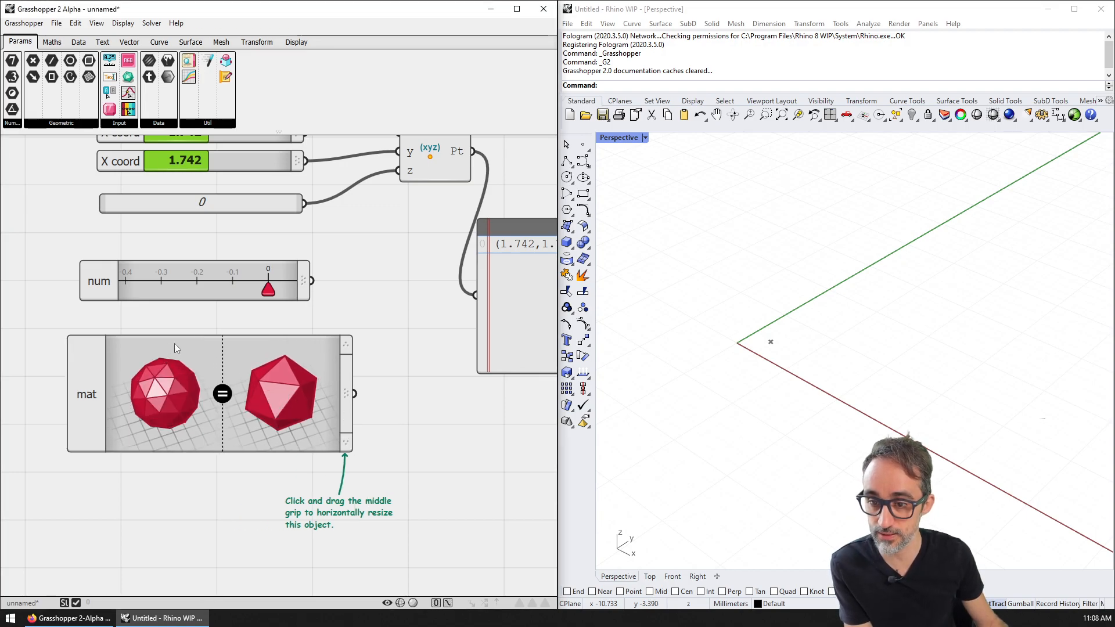
{"action": "left_click", "coordinate": [95, 393]}
{"action": "double_click", "coordinate": [96, 393]}
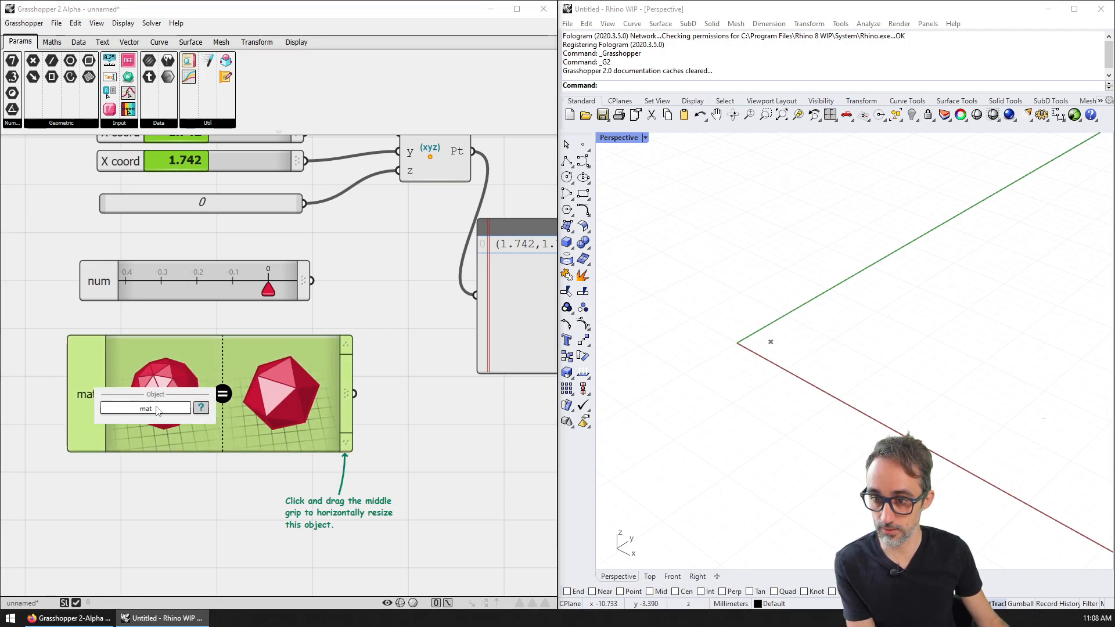
{"action": "left_click", "coordinate": [226, 476]}
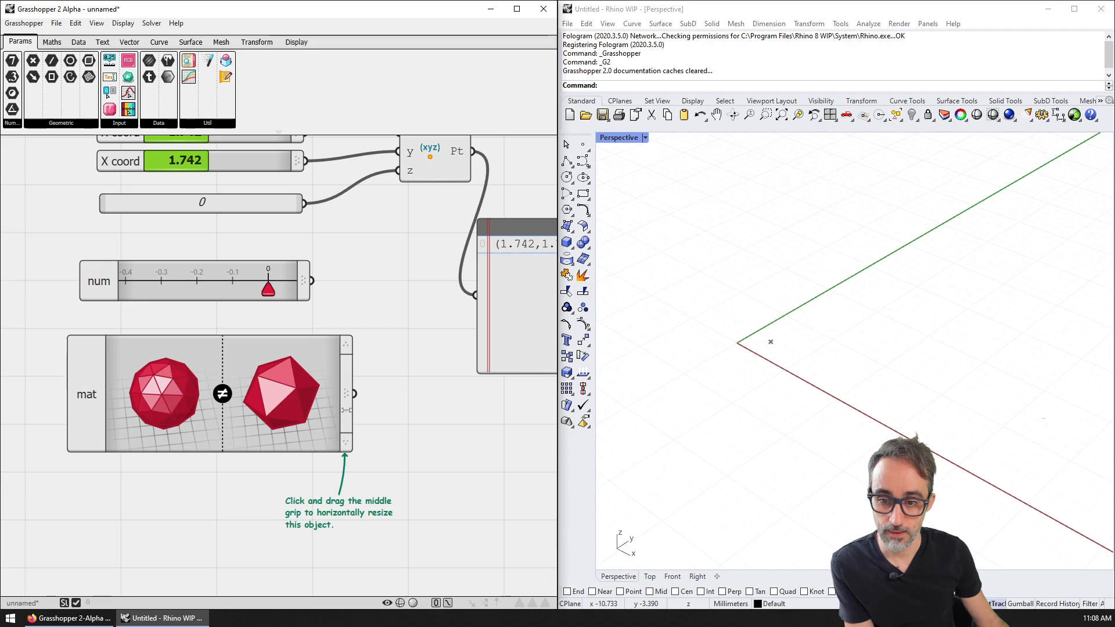
{"action": "left_click_drag", "start_coordinate": [346, 411], "coordinate": [309, 410]}
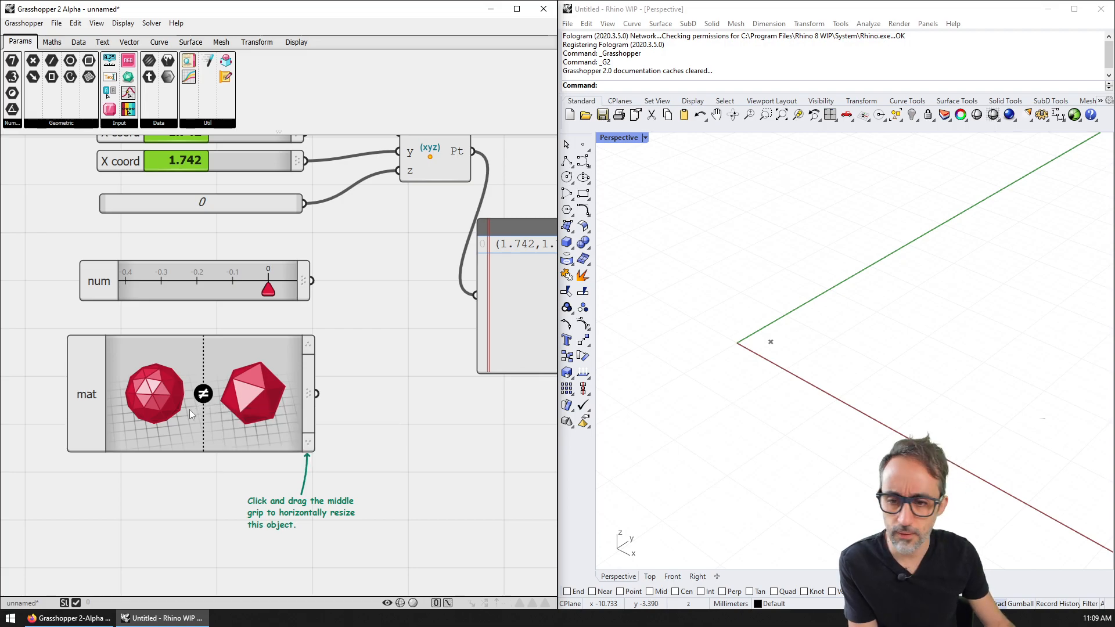
{"action": "left_click", "coordinate": [101, 380]}
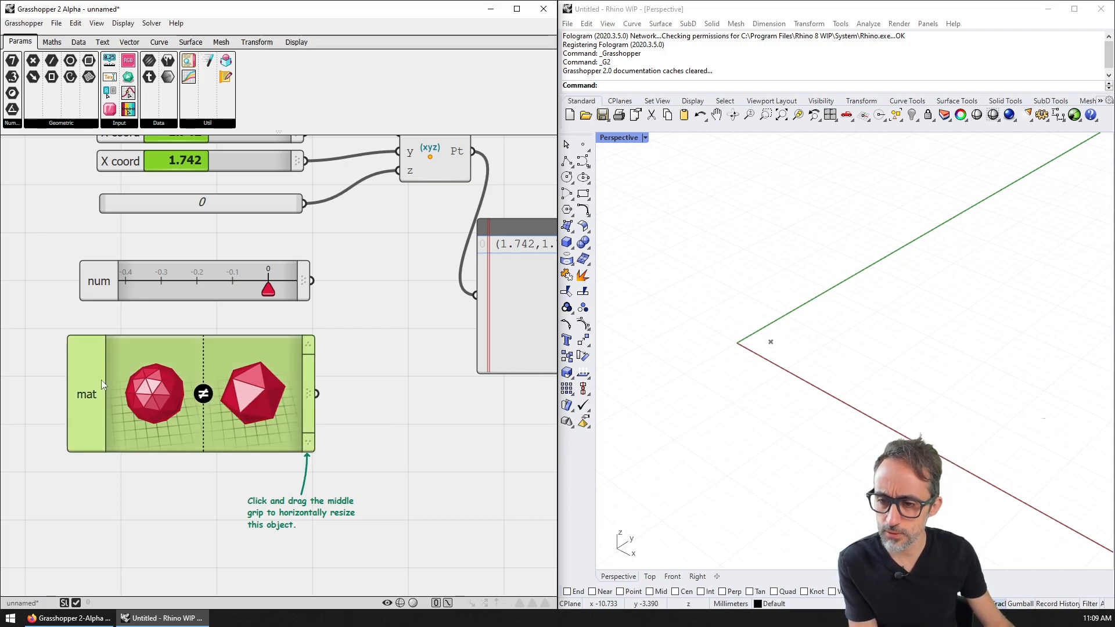
Step: Delete mat and place a func Function Editor widget below num, panning its graph
{"action": "key", "text": "Delete"}
{"action": "left_click", "coordinate": [119, 123]}
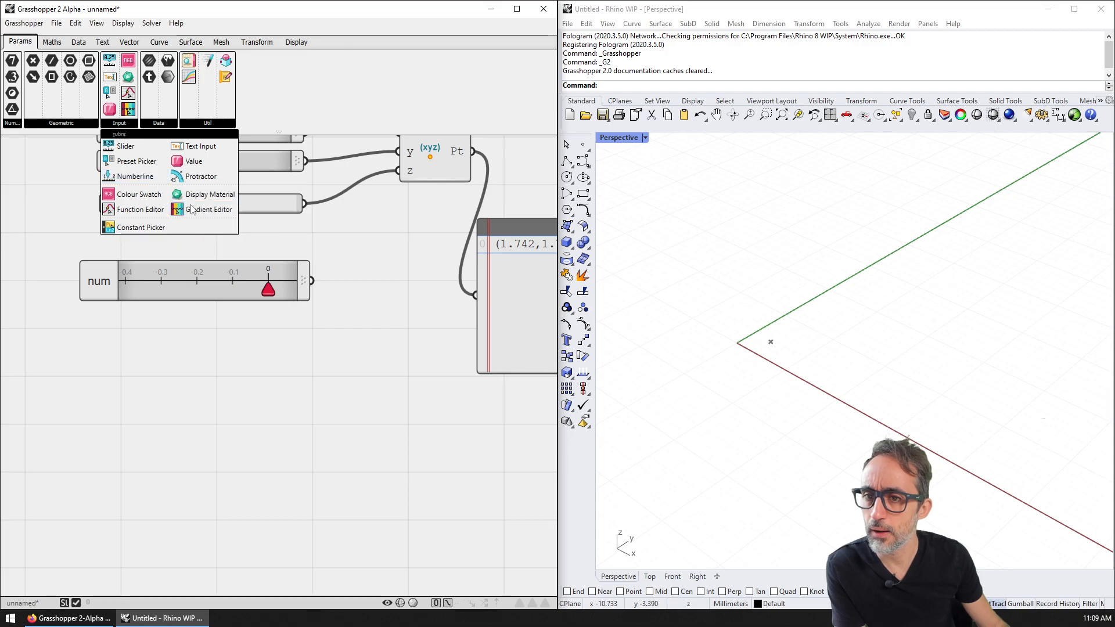
{"action": "left_click", "coordinate": [138, 210]}
{"action": "left_click", "coordinate": [237, 422]}
{"action": "right_click_drag", "start_coordinate": [377, 504], "coordinate": [383, 438]}
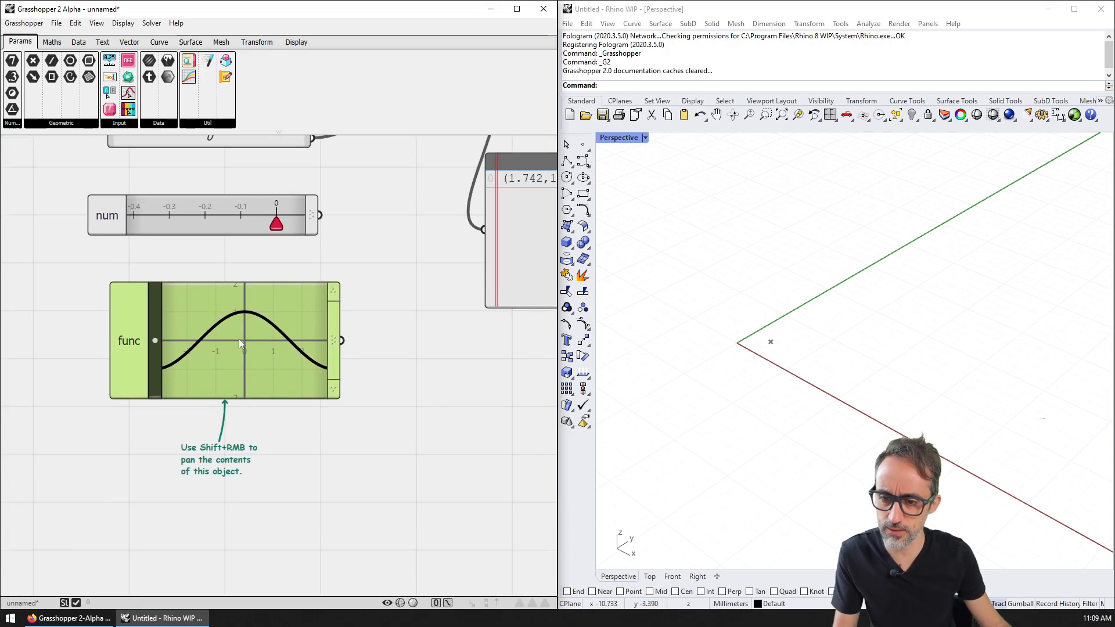
{"action": "right_click_drag", "start_coordinate": [224, 339], "coordinate": [203, 331], "text": "shift"}
{"action": "scroll", "coordinate": [204, 331], "scroll_direction": "down", "scroll_amount": 2}
{"action": "scroll", "coordinate": [206, 335], "scroll_direction": "up", "scroll_amount": 2}
{"action": "mouse_move", "coordinate": [232, 346]}
{"action": "left_mouse_down"}
{"action": "mouse_move", "coordinate": [259, 357]}
{"action": "mouse_move", "coordinate": [243, 353]}
{"action": "left_mouse_up"}
{"action": "mouse_move", "coordinate": [242, 353]}
{"action": "right_mouse_down"}
{"action": "mouse_move", "coordinate": [287, 350]}
{"action": "mouse_move", "coordinate": [246, 366]}
{"action": "mouse_move", "coordinate": [274, 480]}
{"action": "mouse_move", "coordinate": [298, 375]}
{"action": "mouse_move", "coordinate": [274, 479]}
{"action": "mouse_move", "coordinate": [249, 352]}
{"action": "mouse_move", "coordinate": [260, 343]}
{"action": "mouse_move", "coordinate": [236, 375]}
{"action": "mouse_move", "coordinate": [235, 339]}
{"action": "mouse_move", "coordinate": [260, 351]}
{"action": "right_mouse_up"}
Step: Open func's full Function Editor window showing the cosine curve
{"action": "left_click", "coordinate": [303, 433]}
{"action": "scroll", "coordinate": [263, 343], "scroll_direction": "down", "scroll_amount": 1}
{"action": "scroll", "coordinate": [262, 343], "scroll_direction": "up", "scroll_amount": 1}
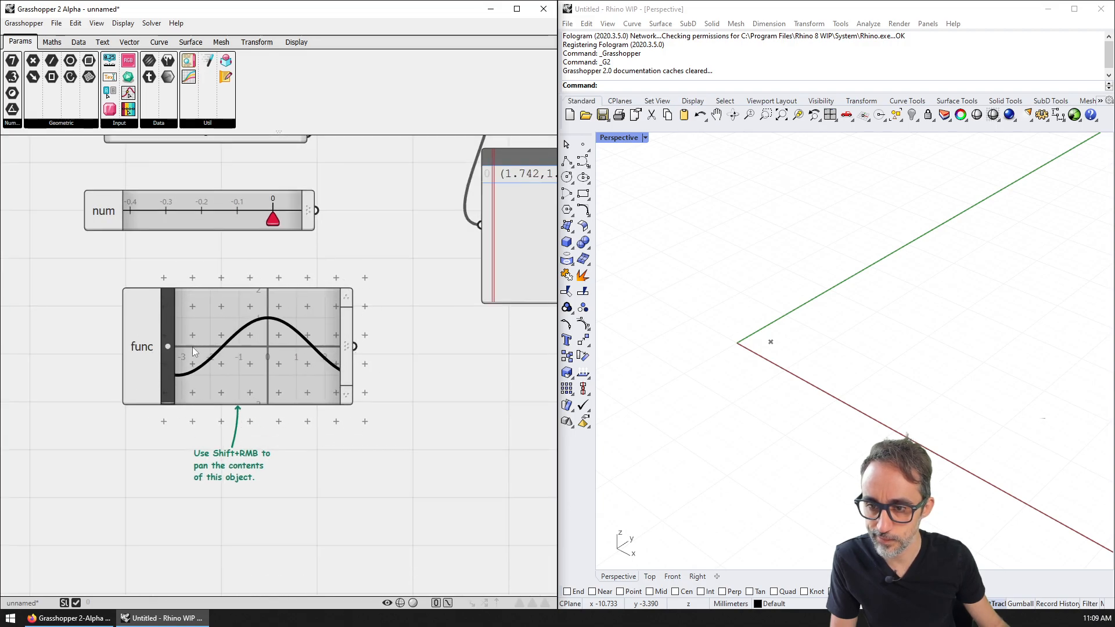
{"action": "double_click", "coordinate": [169, 350]}
{"action": "left_click_drag", "start_coordinate": [302, 148], "coordinate": [584, 66]}
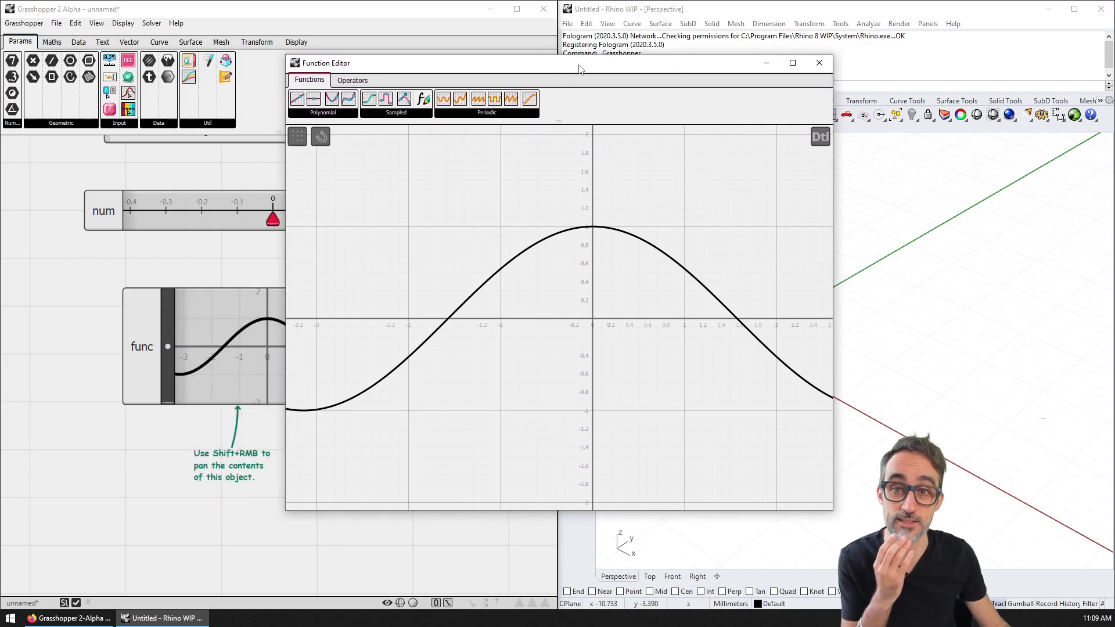
Step: Choose the Linear polynomial function, enable curve snapping, and open then dismiss the detail view
{"action": "left_click", "coordinate": [335, 114]}
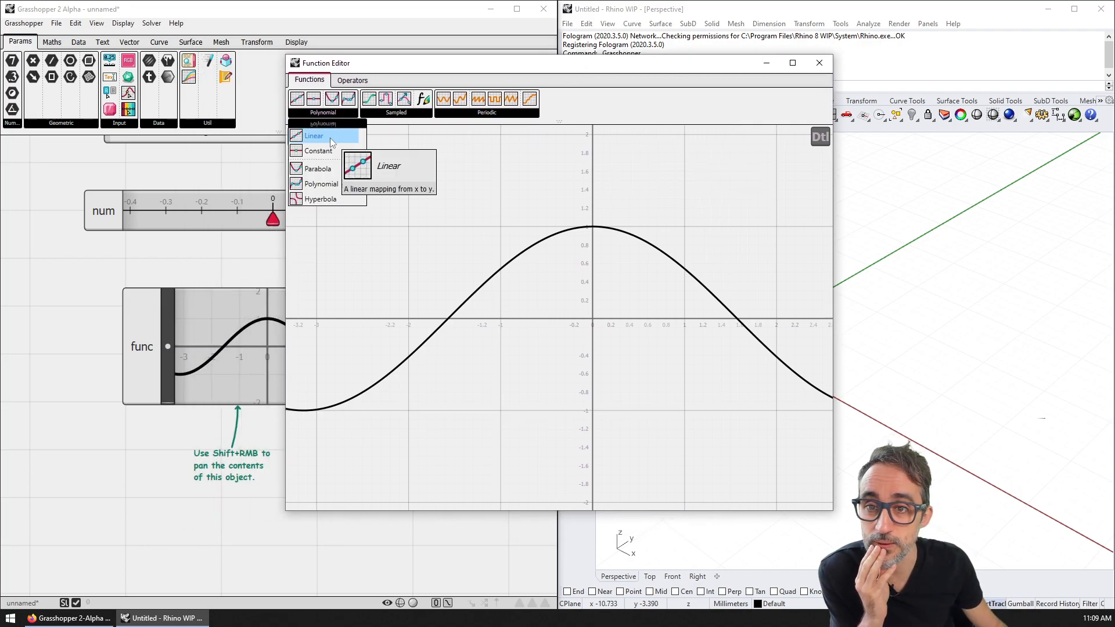
{"action": "left_click", "coordinate": [330, 138]}
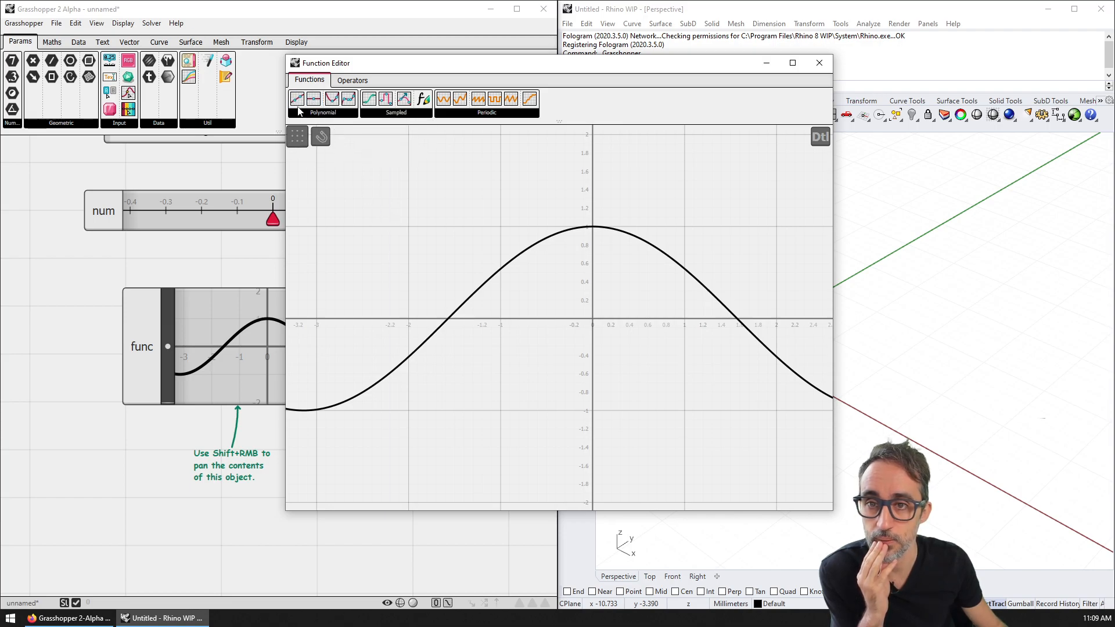
{"action": "left_click", "coordinate": [321, 137]}
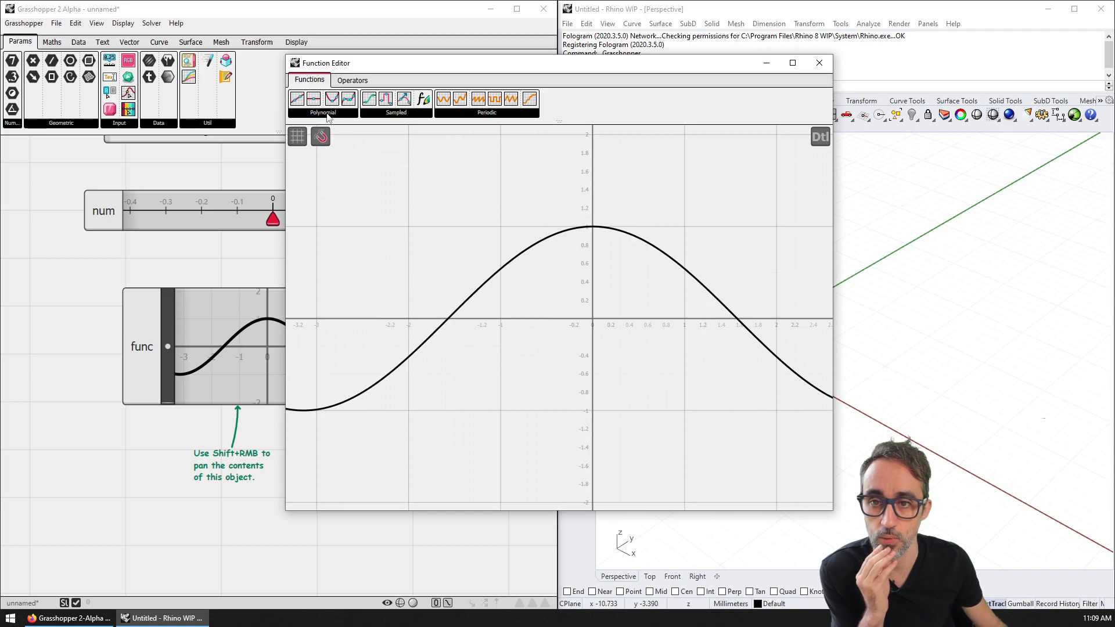
{"action": "left_click", "coordinate": [820, 137]}
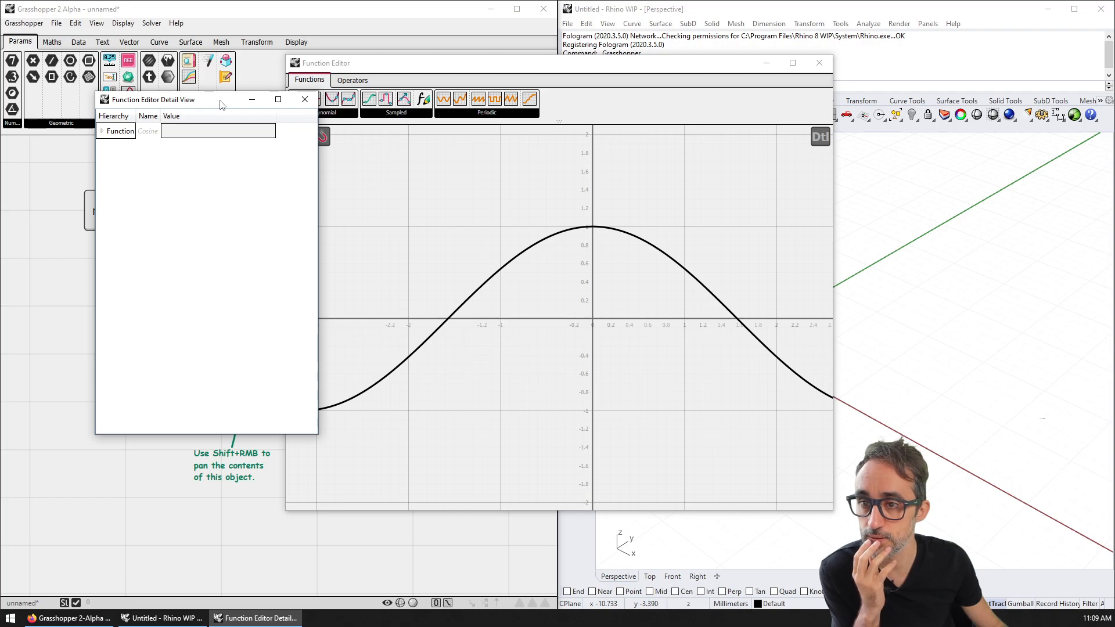
{"action": "left_click_drag", "start_coordinate": [221, 105], "coordinate": [278, 120]}
{"action": "left_click", "coordinate": [365, 115]}
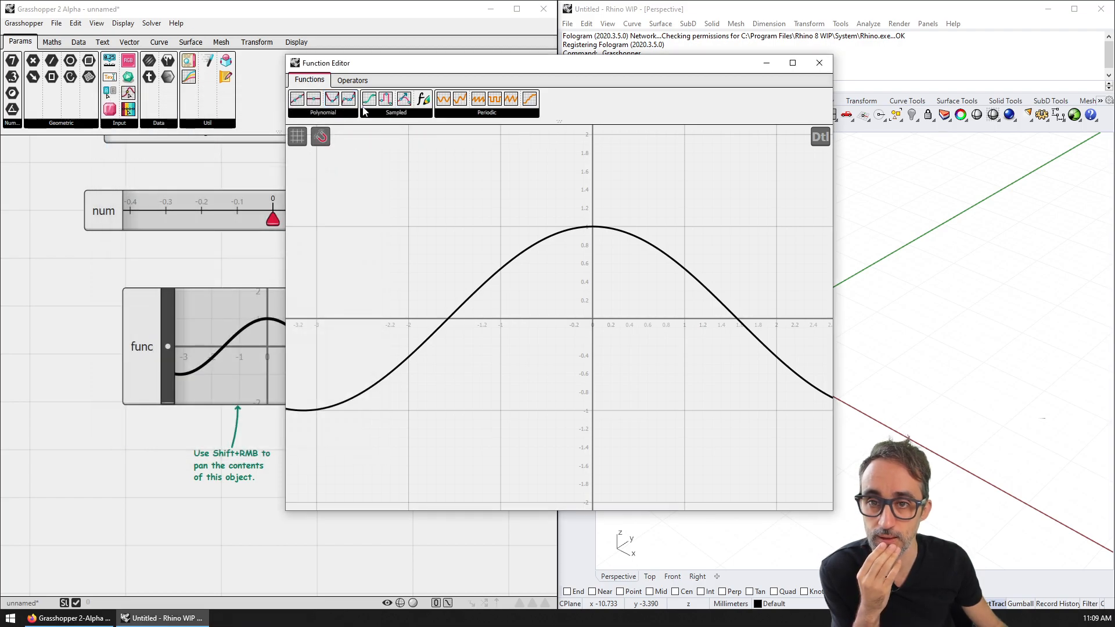
Step: Browse the Operators tab, then go back to the function families and look through their group menus
{"action": "left_click", "coordinate": [350, 80]}
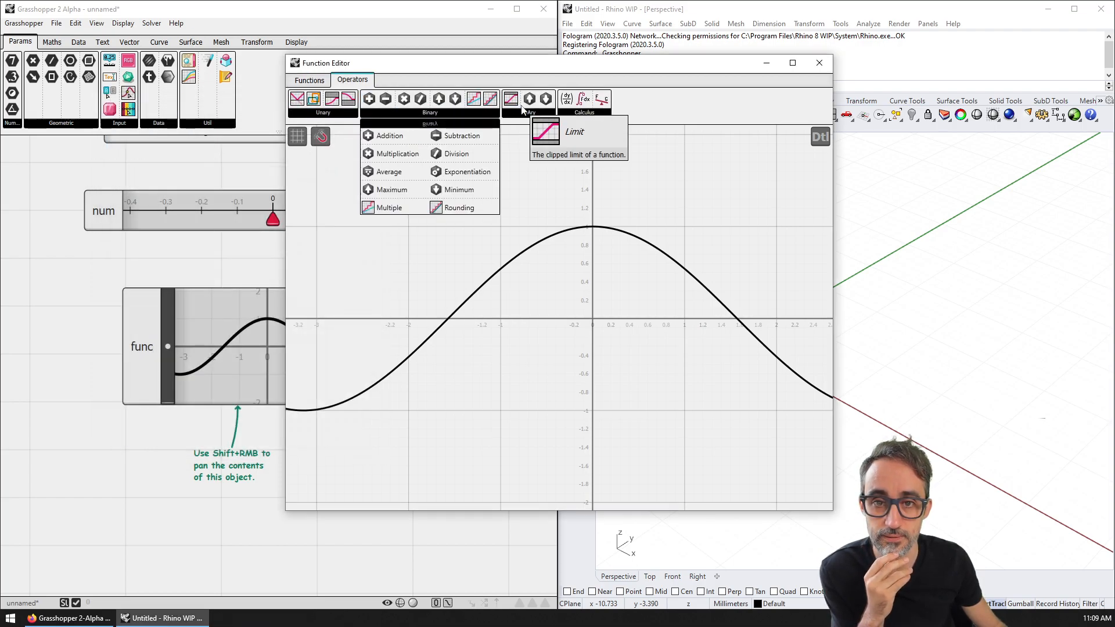
{"action": "mouse_move", "coordinate": [561, 115]}
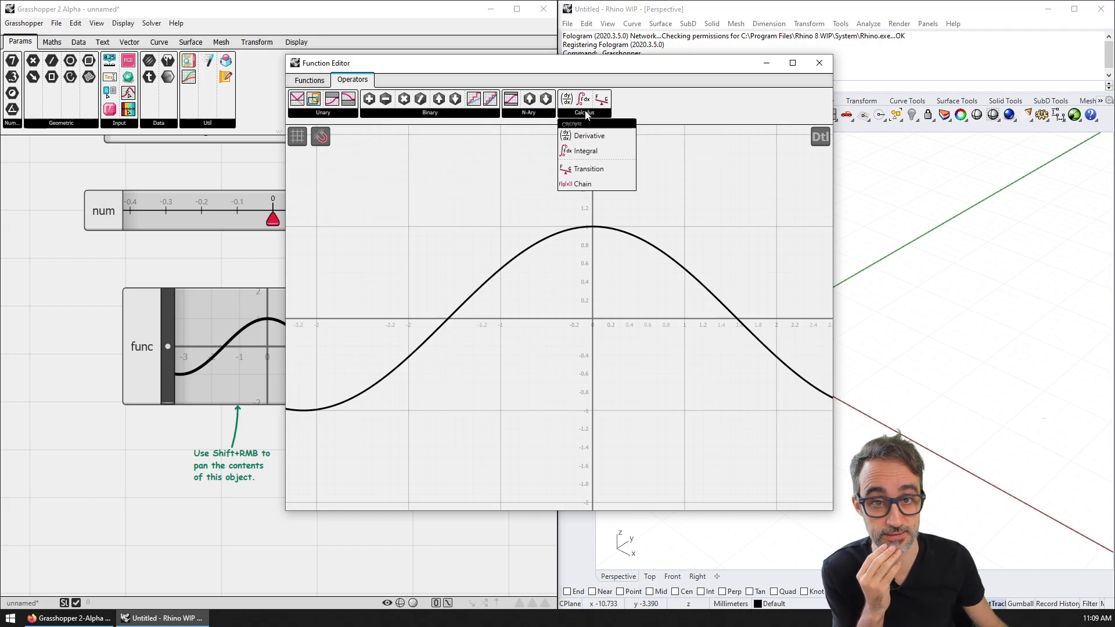
{"action": "mouse_move", "coordinate": [332, 117]}
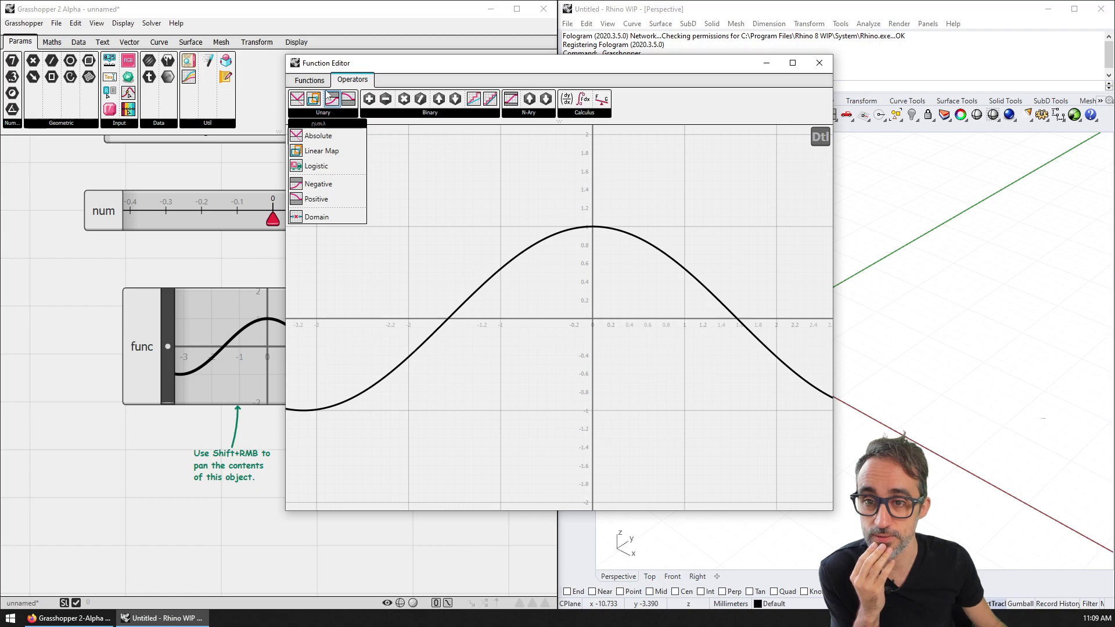
{"action": "left_click", "coordinate": [310, 80]}
{"action": "mouse_move", "coordinate": [396, 113]}
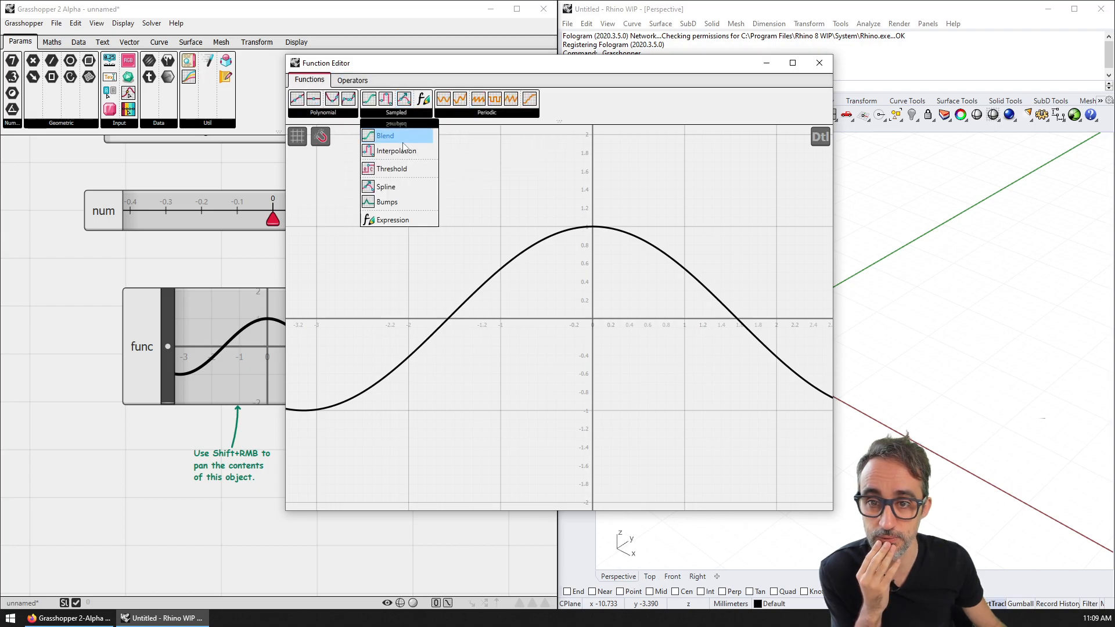
{"action": "mouse_move", "coordinate": [471, 118]}
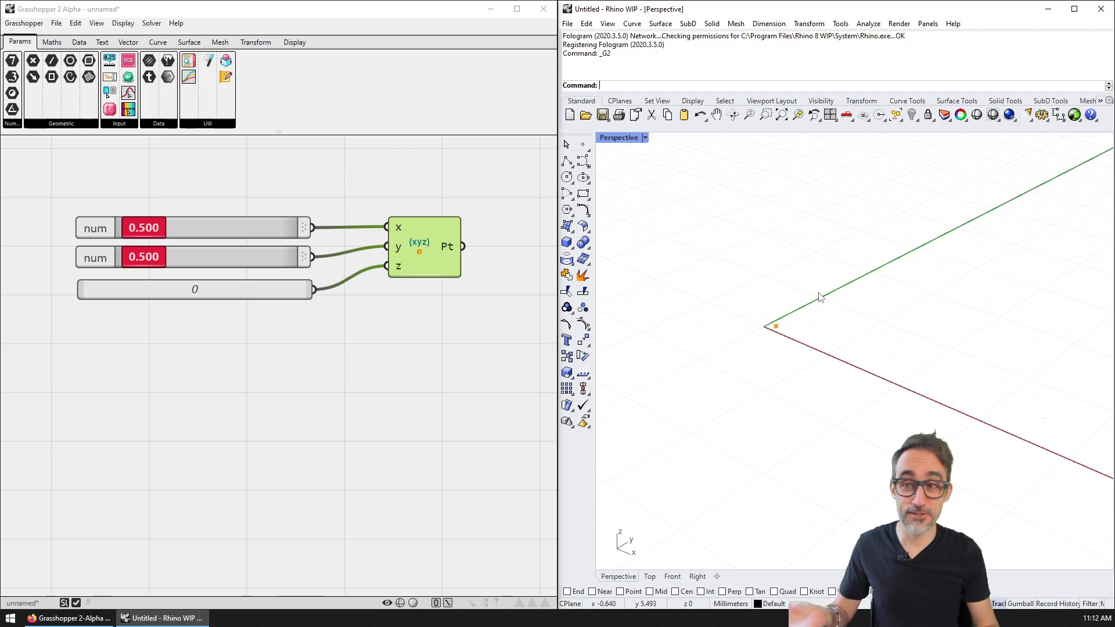
Step: Save the definition to the Desktop as memorial-gh2-test, keeping the Grasshopper 2 (*.ghz) file type
{"action": "right_click_drag", "start_coordinate": [452, 317], "coordinate": [455, 341]}
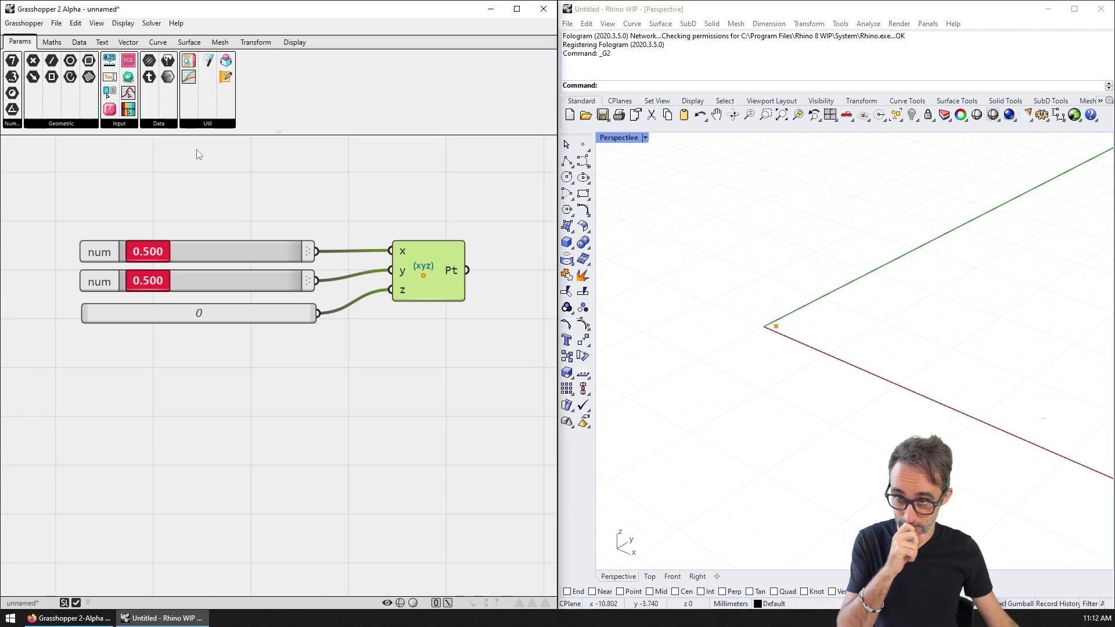
{"action": "left_click", "coordinate": [23, 23]}
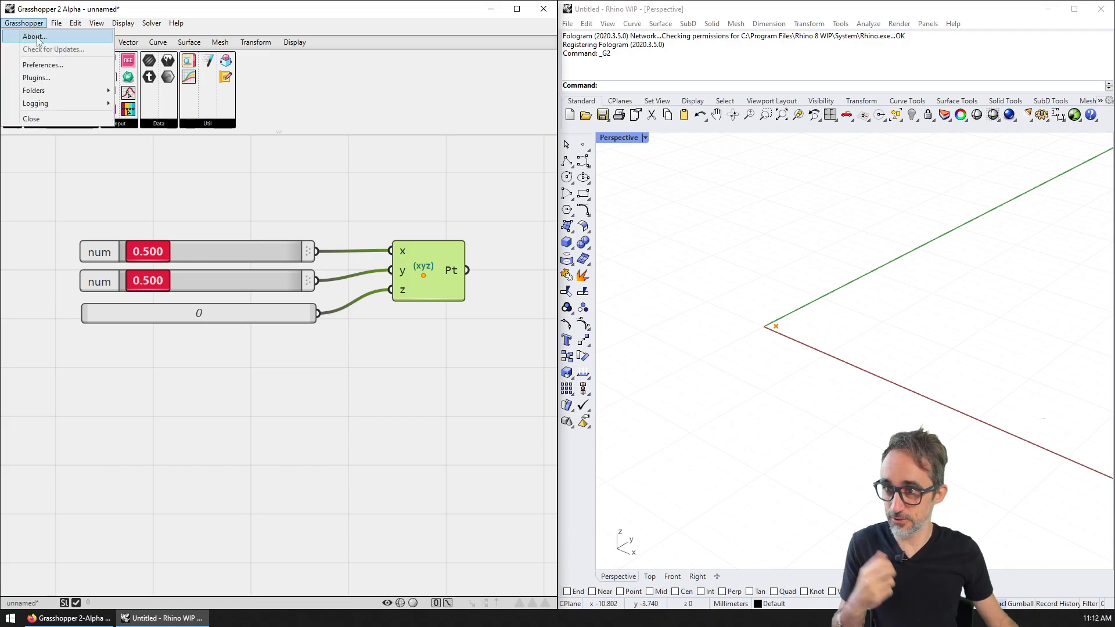
{"action": "left_click", "coordinate": [112, 116]}
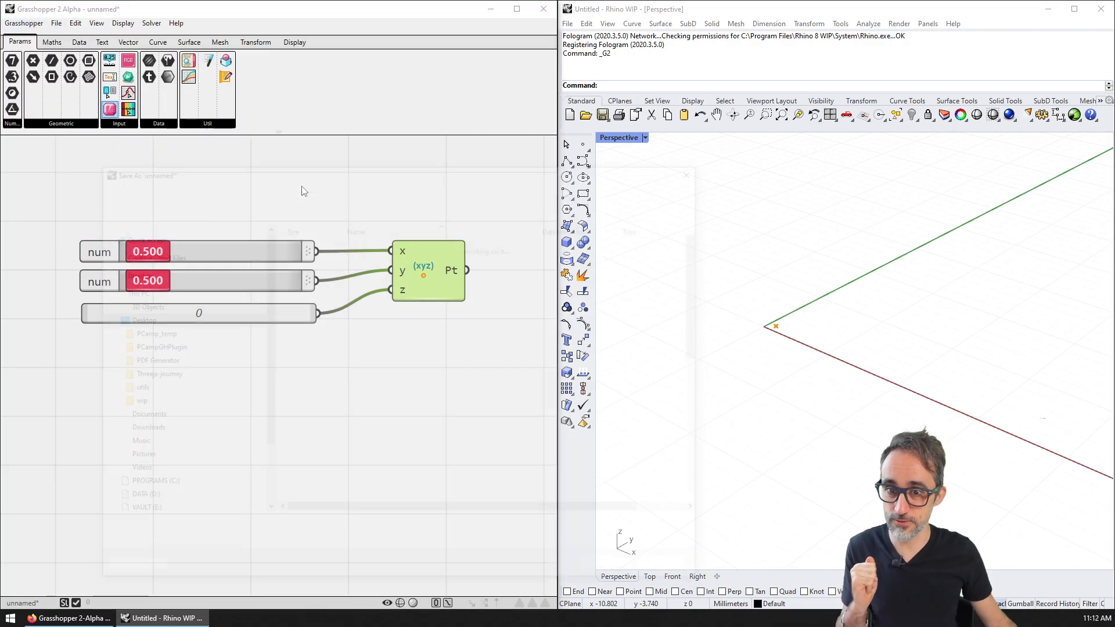
{"action": "left_click_drag", "start_coordinate": [388, 173], "coordinate": [468, 62]}
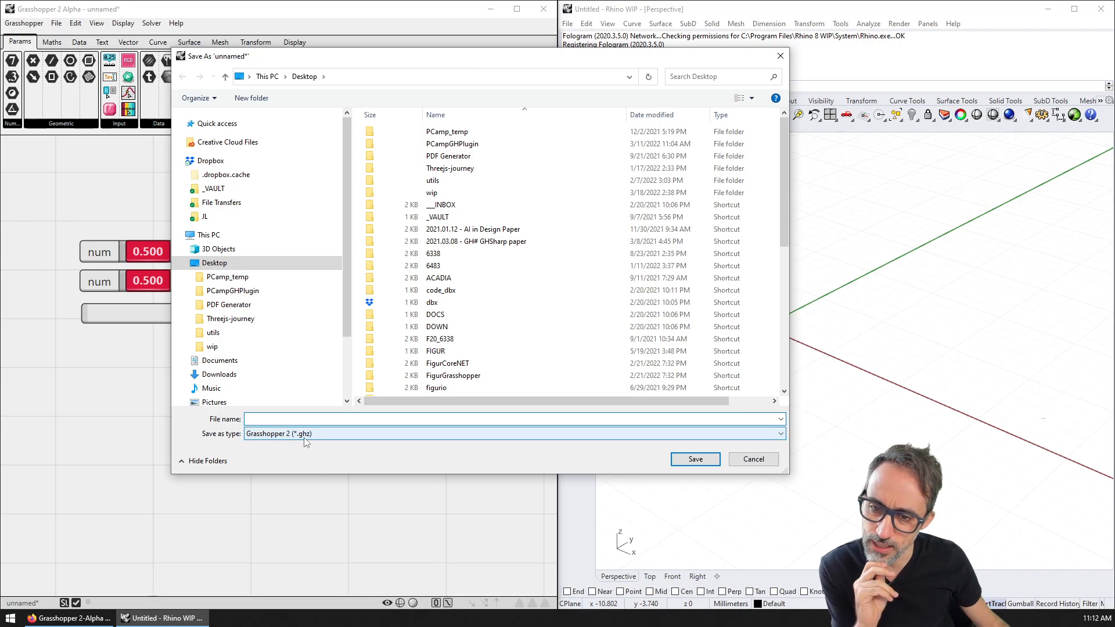
{"action": "left_click", "coordinate": [319, 436]}
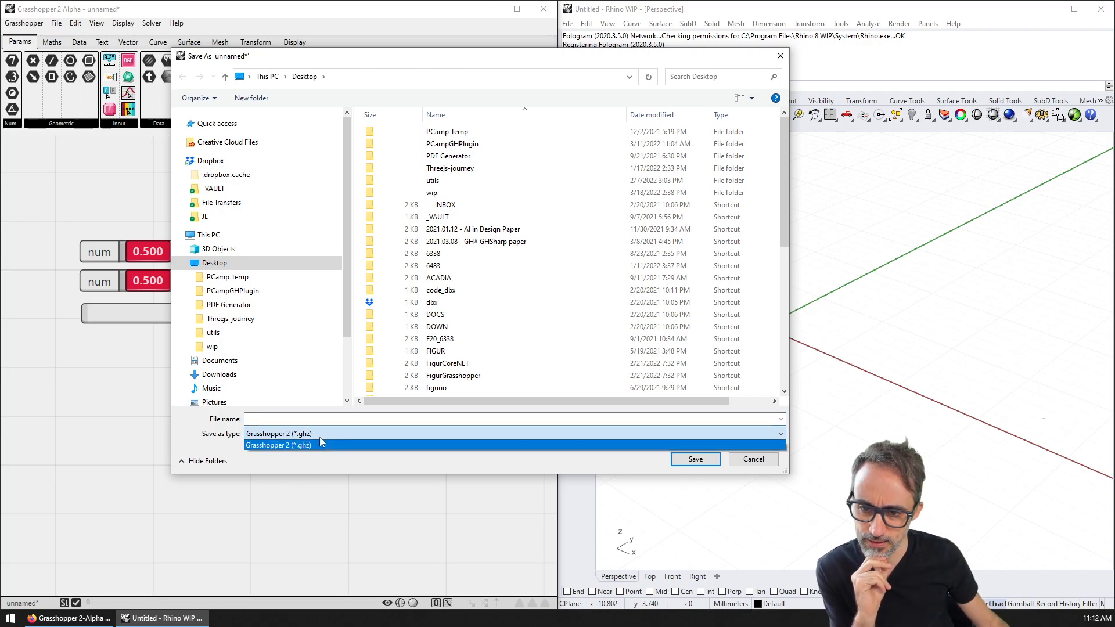
{"action": "left_click", "coordinate": [320, 437]}
{"action": "left_click", "coordinate": [315, 418]}
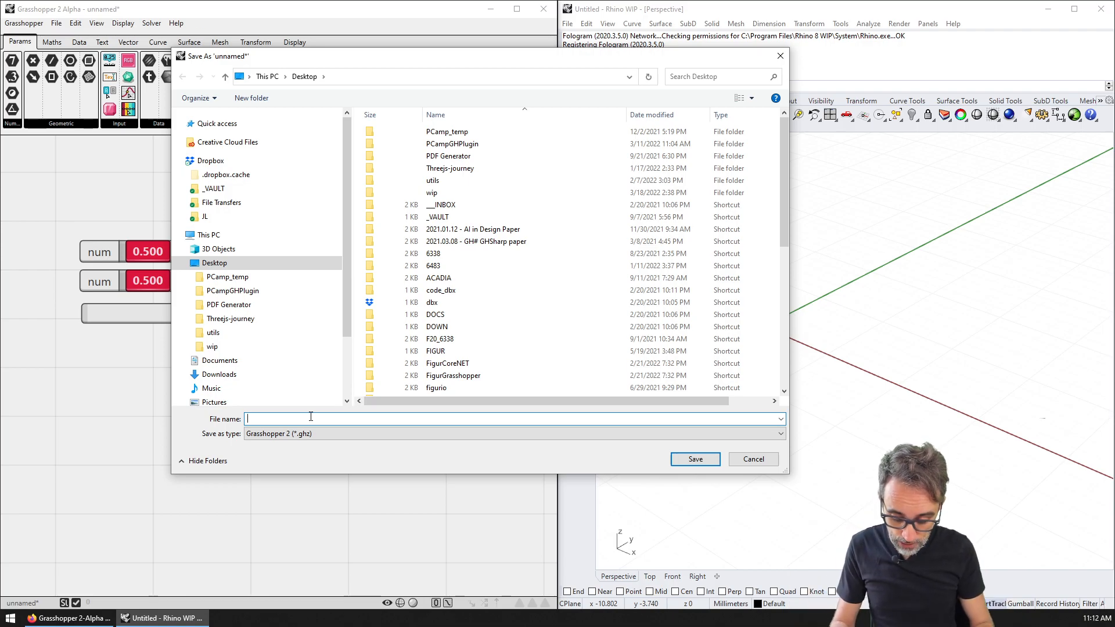
{"action": "type", "text": "memorial-gh2-test"}
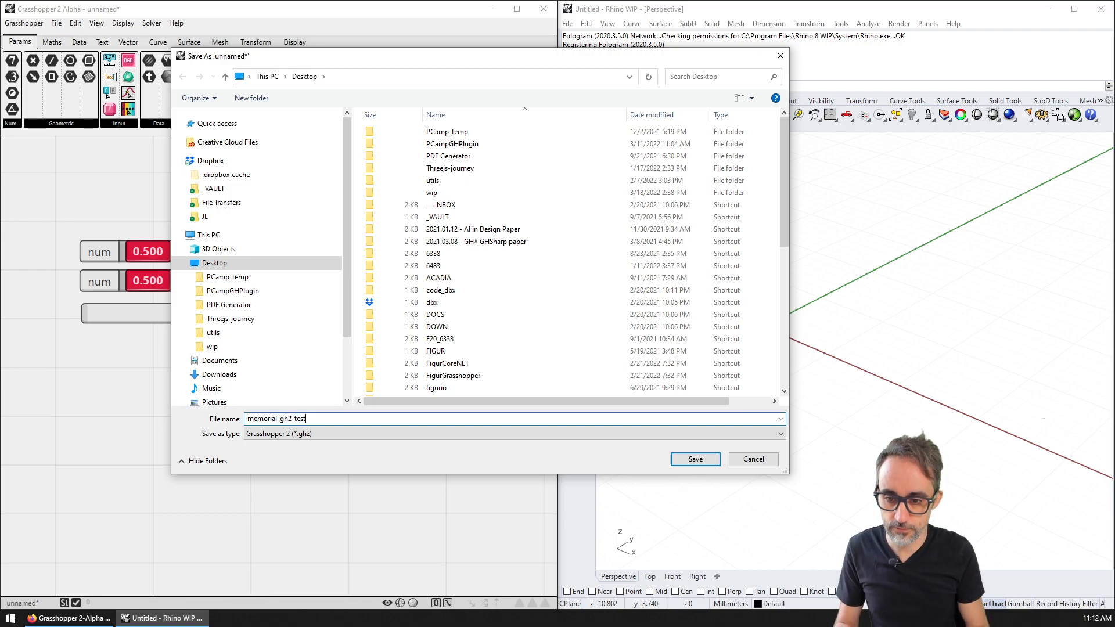
{"action": "key", "text": "Return"}
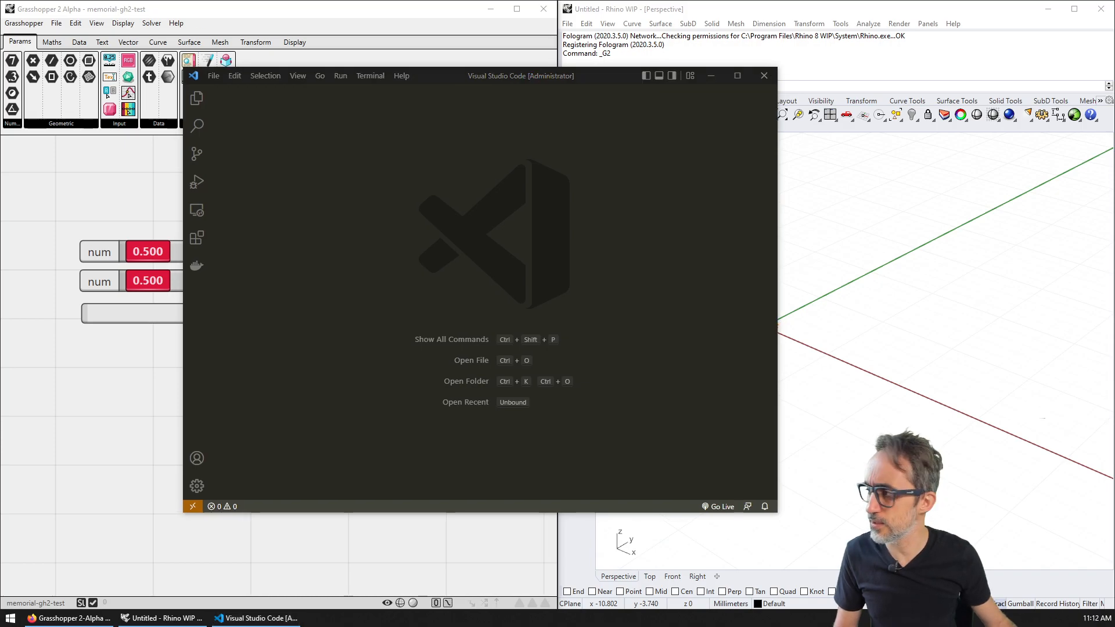
Step: View memorial-gh2-test.ghz as plain text in a maximized VS Code, then close the file and the editor
{"action": "left_click_drag", "start_coordinate": [0, 216], "coordinate": [436, 216]}
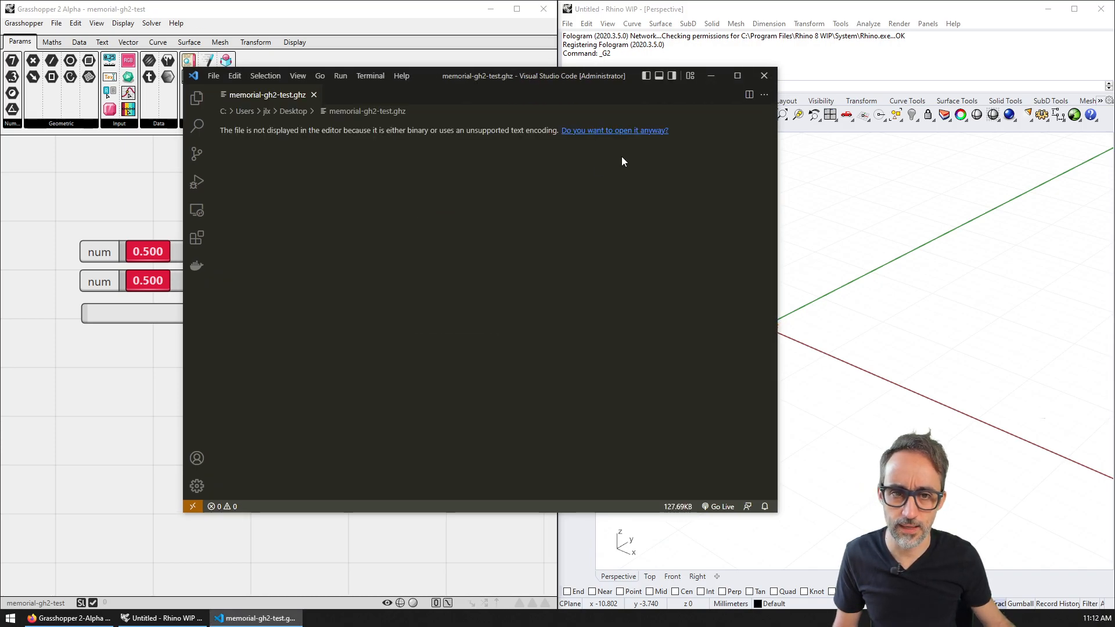
{"action": "left_click", "coordinate": [622, 131]}
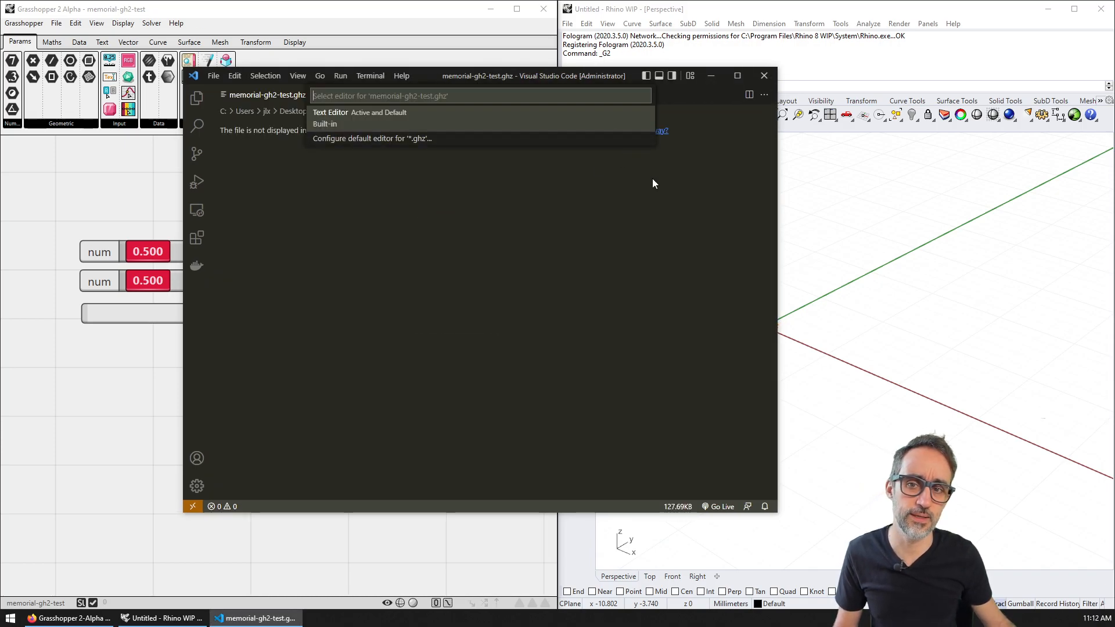
{"action": "left_click", "coordinate": [424, 124]}
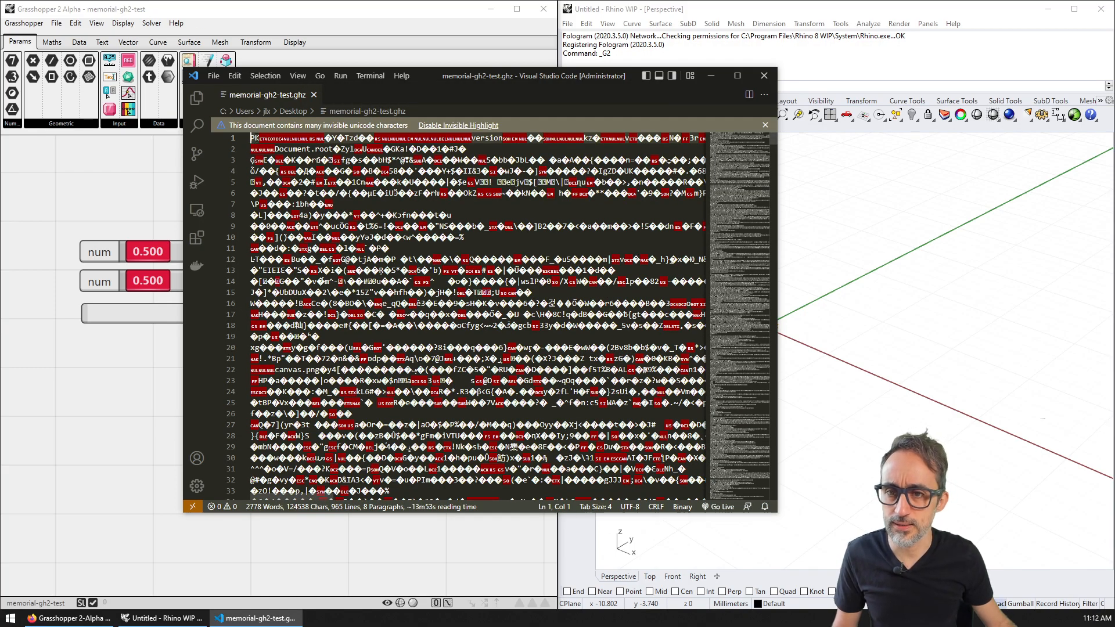
{"action": "left_click", "coordinate": [737, 76]}
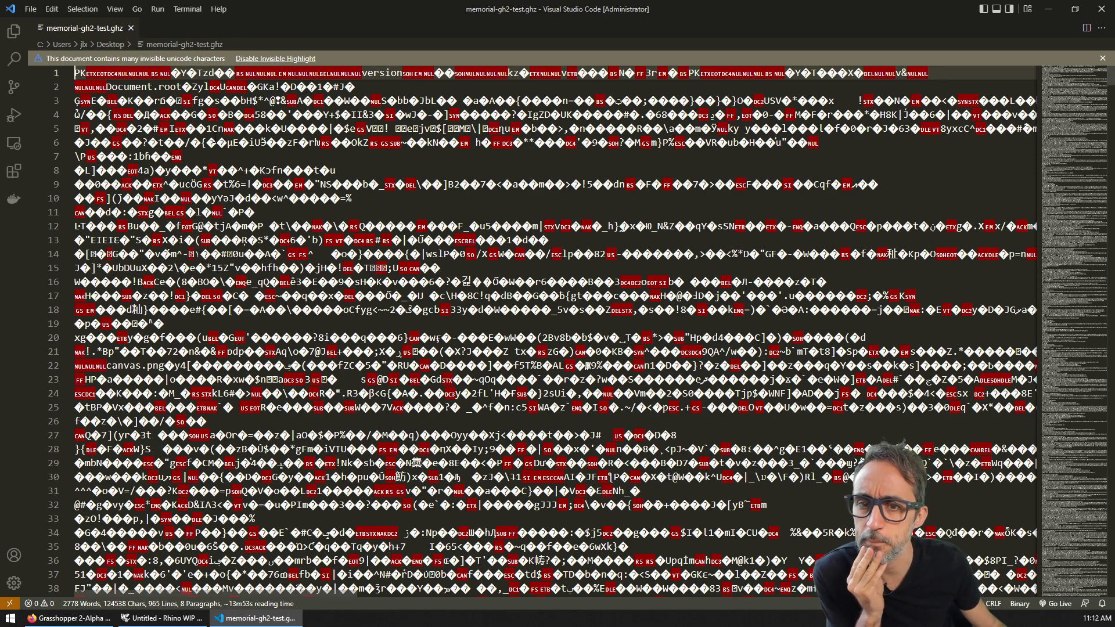
{"action": "left_click", "coordinate": [130, 28]}
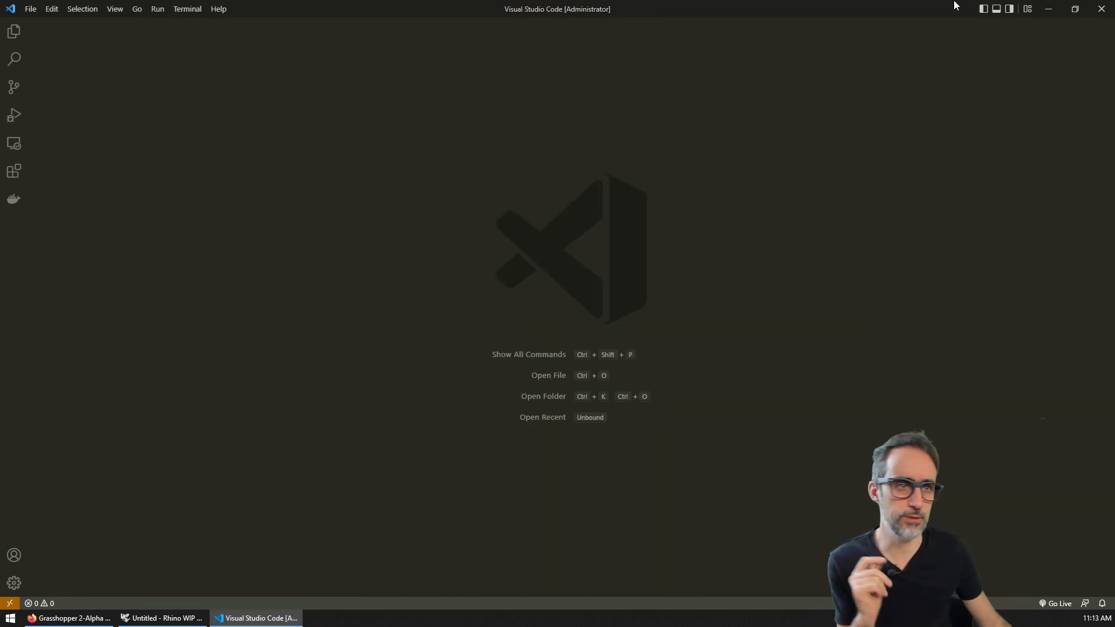
{"action": "left_click", "coordinate": [1101, 9]}
{"action": "left_click", "coordinate": [440, 207]}
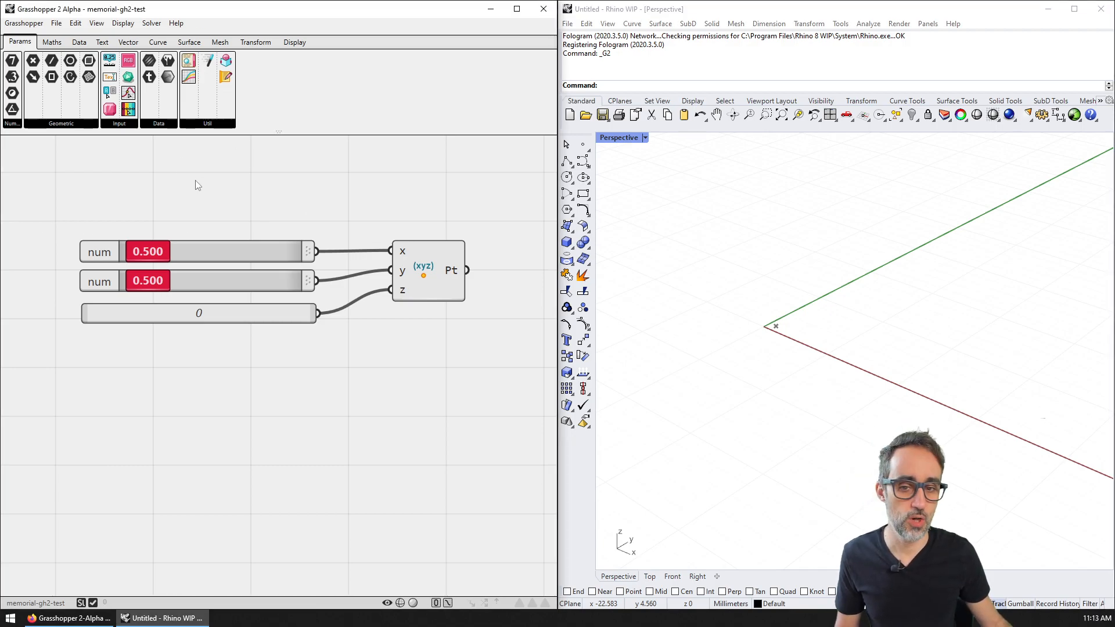
Step: Look through the Text and Vector tabs, then place a Gradient Editor from Params > Input and delete it
{"action": "right_click_drag", "start_coordinate": [410, 211], "coordinate": [377, 208]}
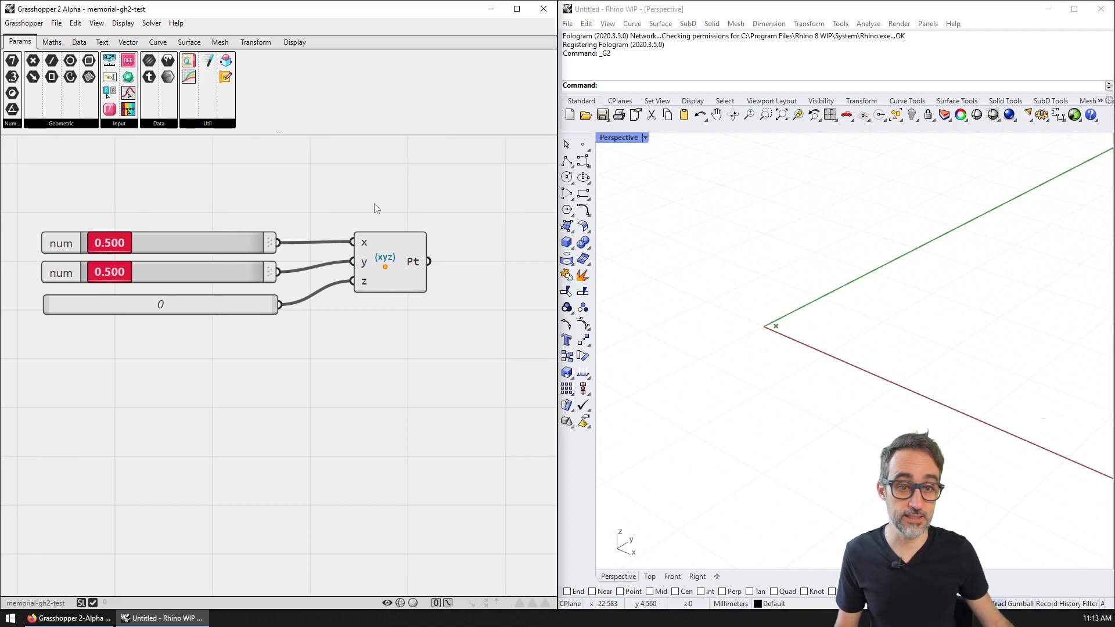
{"action": "left_click", "coordinate": [102, 42]}
{"action": "left_click", "coordinate": [129, 44]}
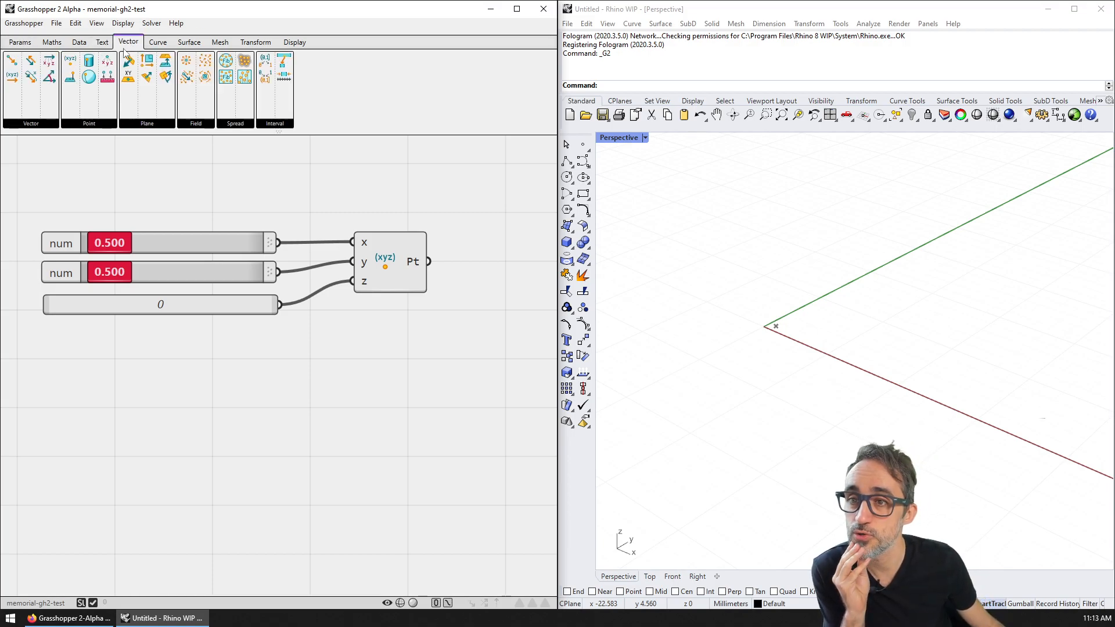
{"action": "left_click", "coordinate": [20, 43]}
{"action": "left_click", "coordinate": [123, 123]}
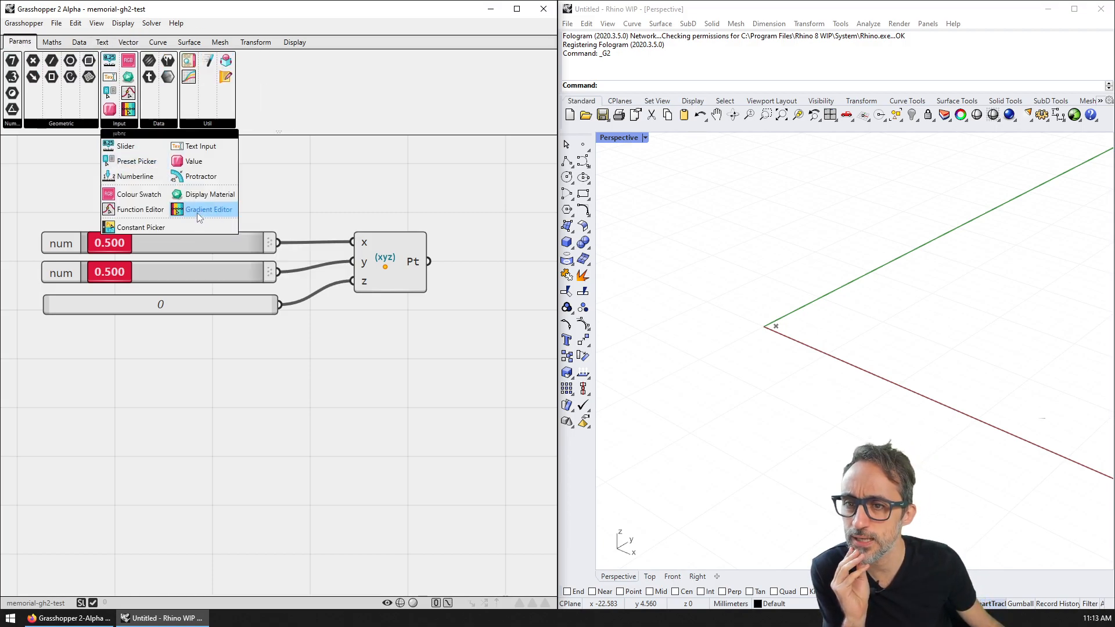
{"action": "left_click_drag", "start_coordinate": [194, 211], "coordinate": [276, 422]}
{"action": "left_click", "coordinate": [189, 418]}
{"action": "key", "text": "Delete"}
Step: Place a Constant Picker below the sliders and show its Mathematics constants list
{"action": "left_click", "coordinate": [119, 123]}
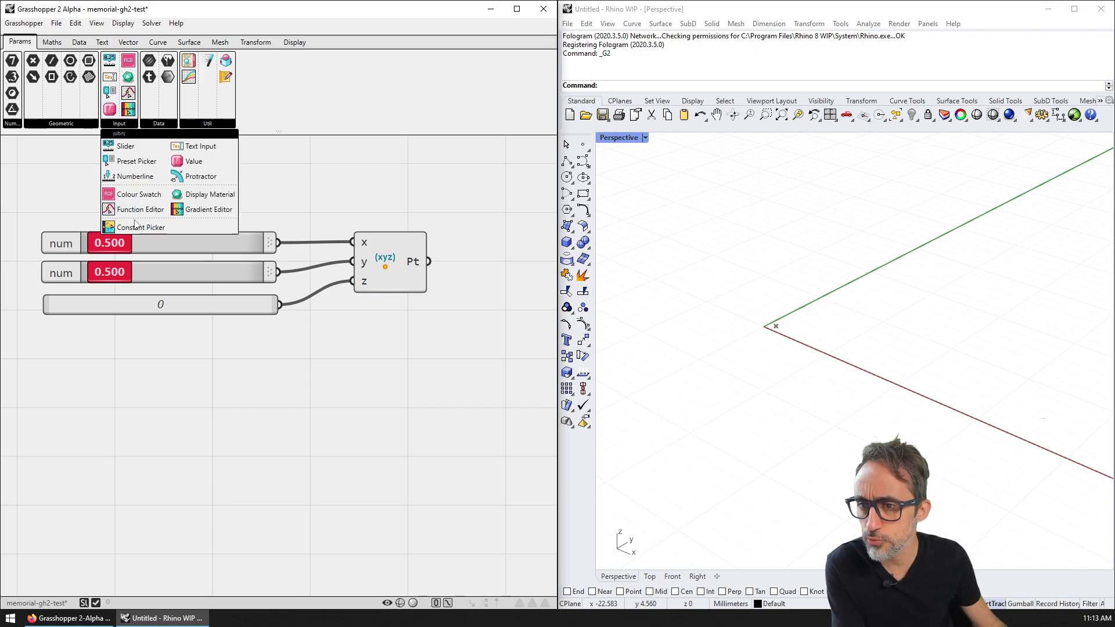
{"action": "left_click_drag", "start_coordinate": [140, 230], "coordinate": [186, 403]}
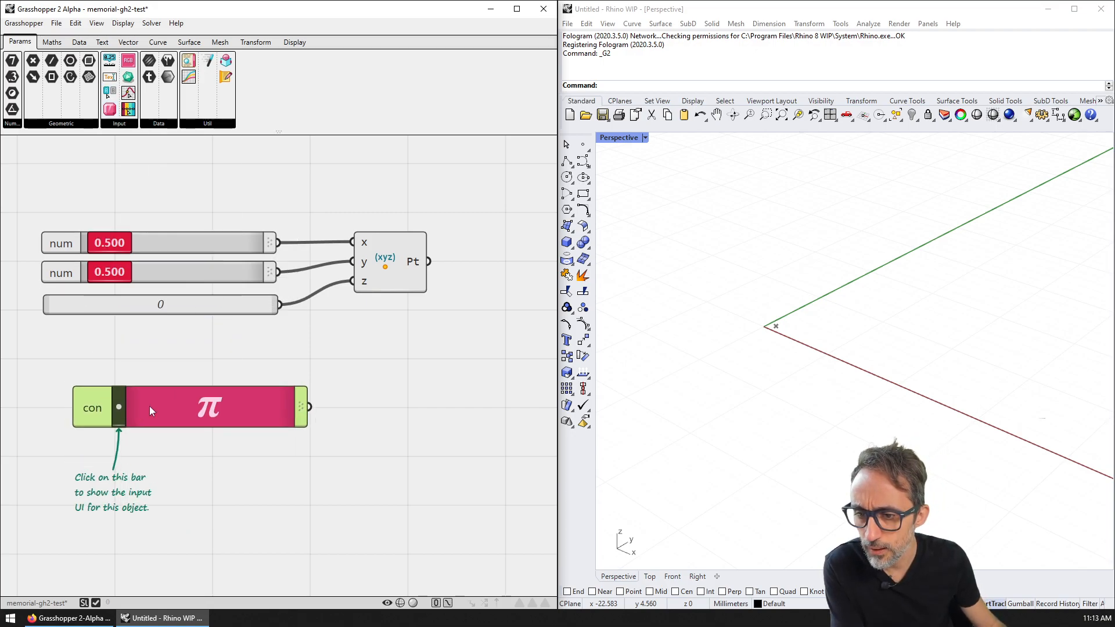
{"action": "left_click", "coordinate": [119, 407]}
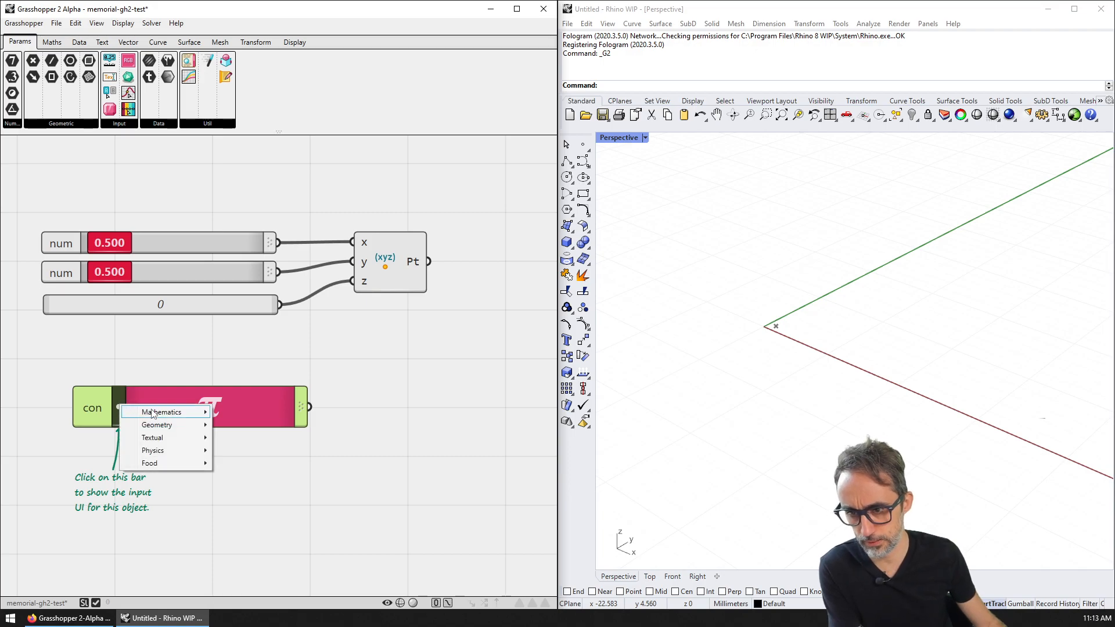
{"action": "mouse_move", "coordinate": [154, 412]}
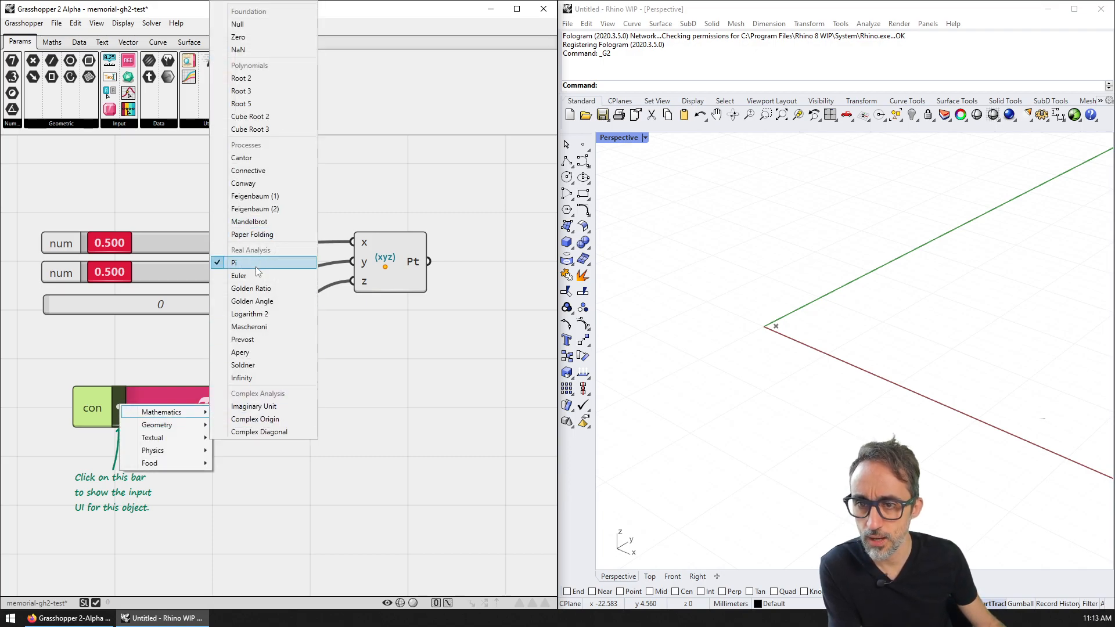
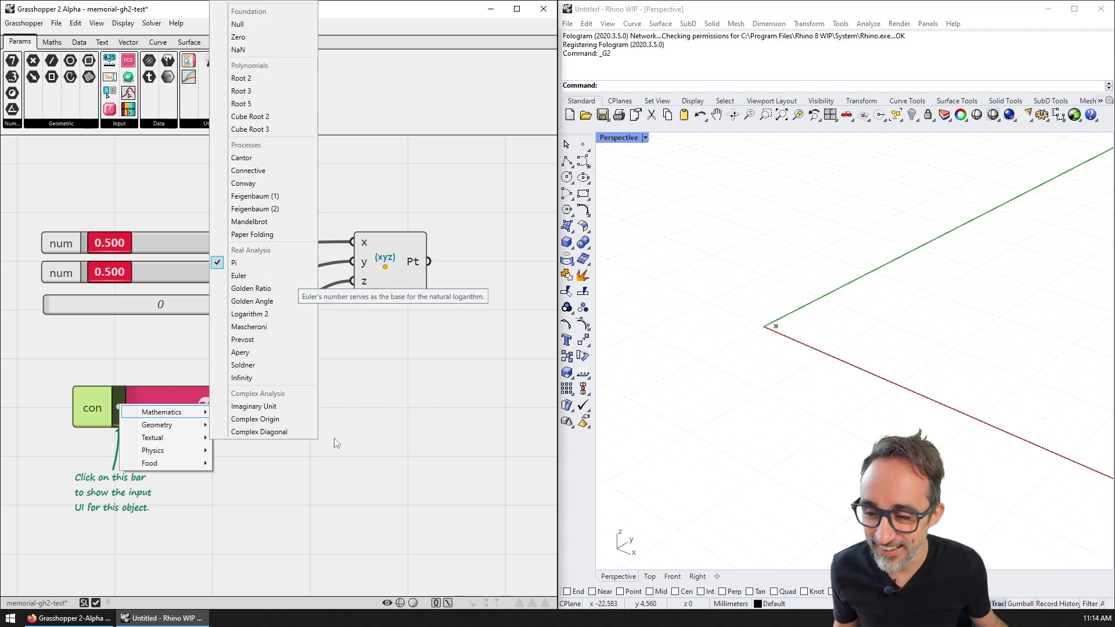
Step: Set the constant to Physics > Electron, then delete the constant component
{"action": "mouse_move", "coordinate": [192, 431]}
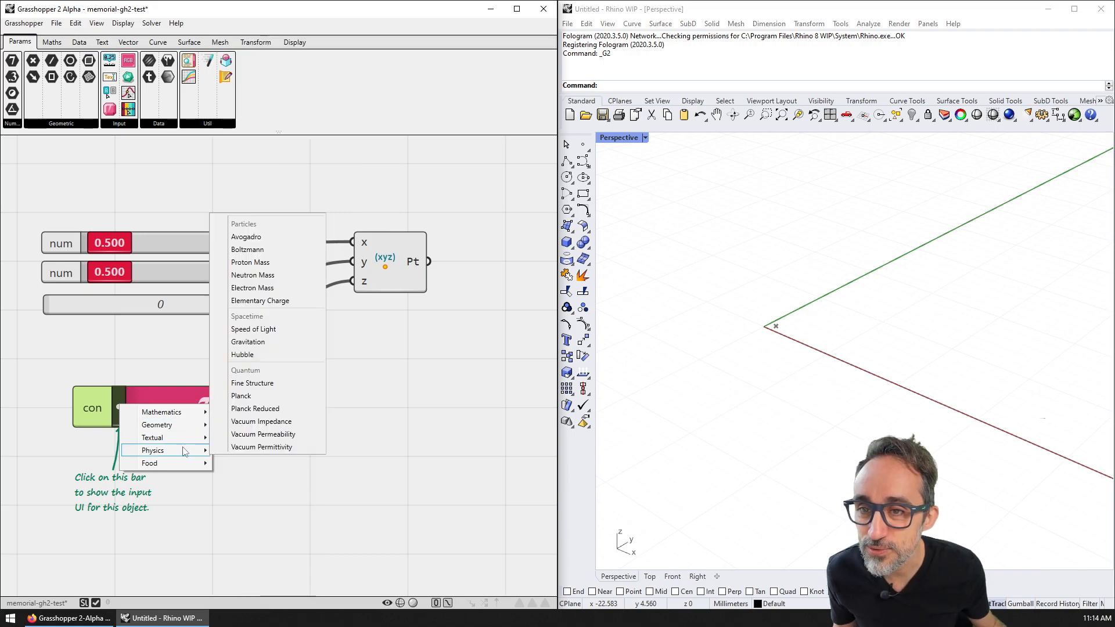
{"action": "left_click", "coordinate": [279, 295]}
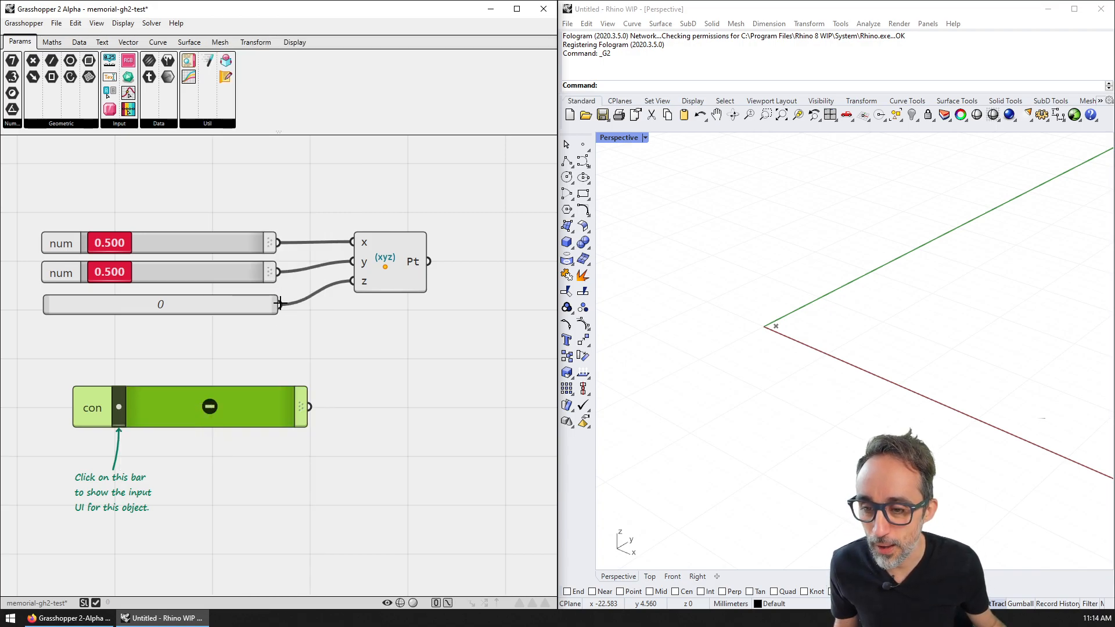
{"action": "key", "text": "Delete"}
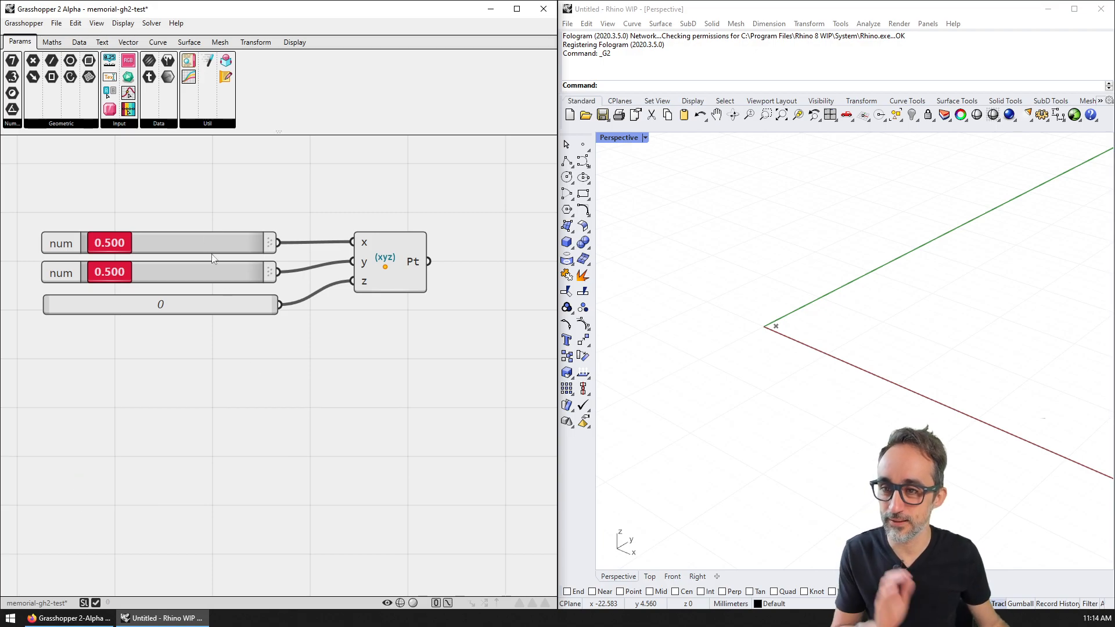
Step: Place a Panel and a Quick Graph from Params > Util, then delete both
{"action": "left_click", "coordinate": [132, 123]}
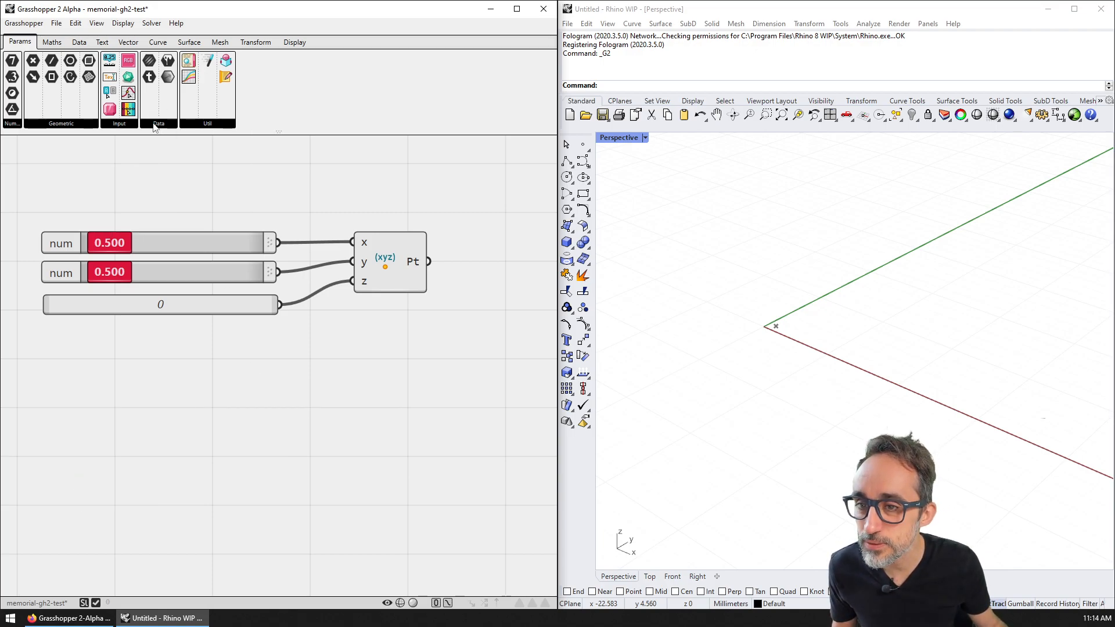
{"action": "left_click", "coordinate": [196, 124]}
{"action": "left_click", "coordinate": [205, 146]}
{"action": "left_click", "coordinate": [209, 193]}
{"action": "left_click_drag", "start_coordinate": [209, 193], "coordinate": [283, 385]}
{"action": "left_click", "coordinate": [216, 123]}
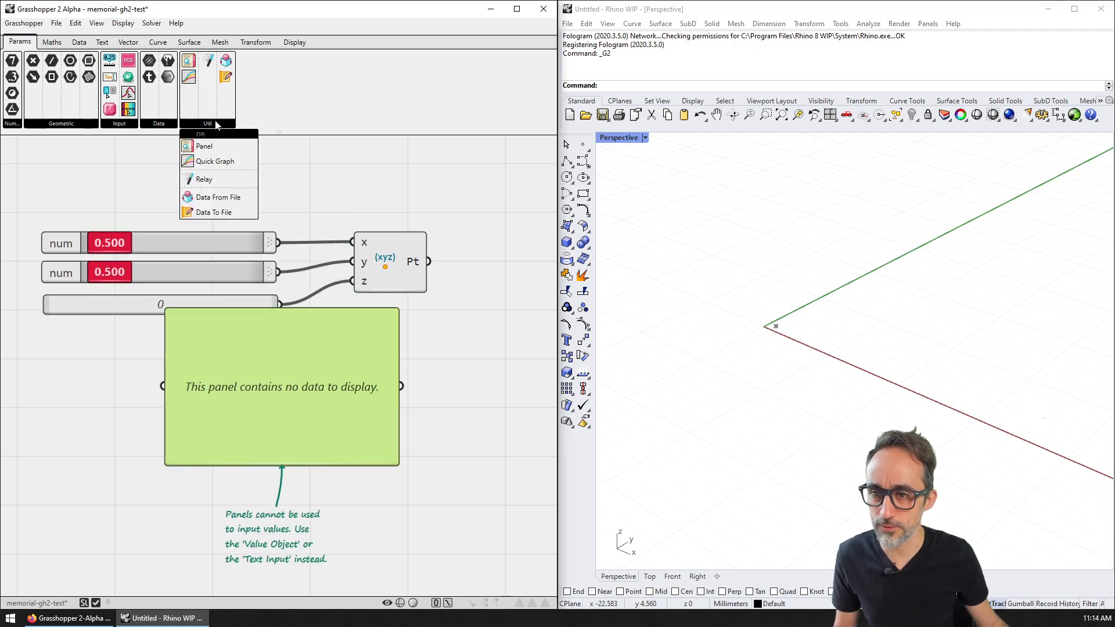
{"action": "left_click", "coordinate": [215, 161]}
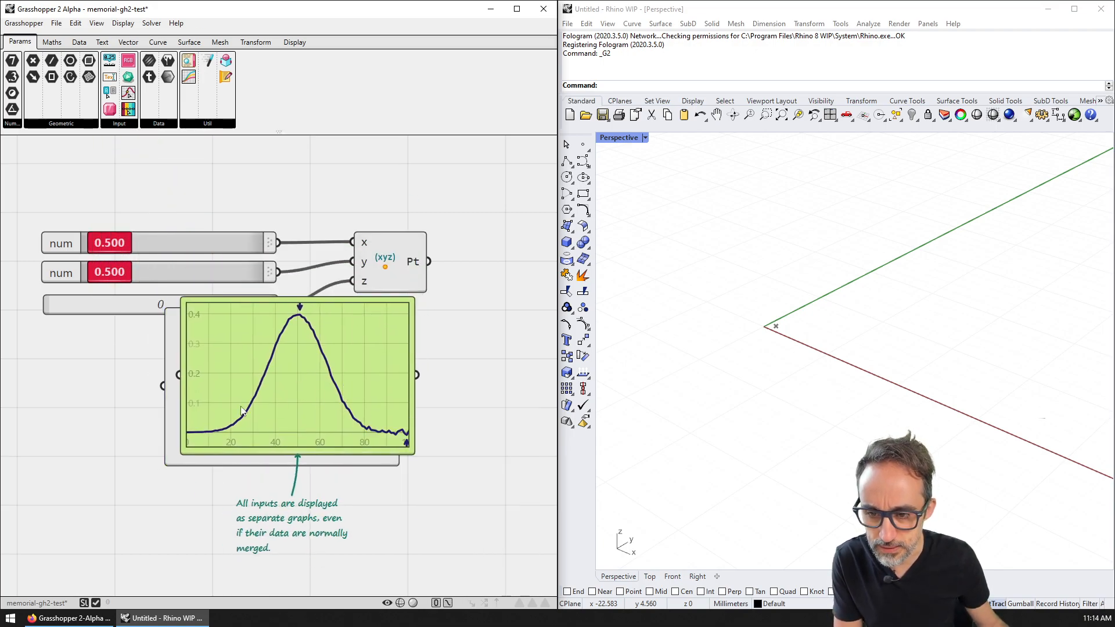
{"action": "key", "text": "Delete"}
{"action": "left_click", "coordinate": [293, 388]}
{"action": "key", "text": "Delete"}
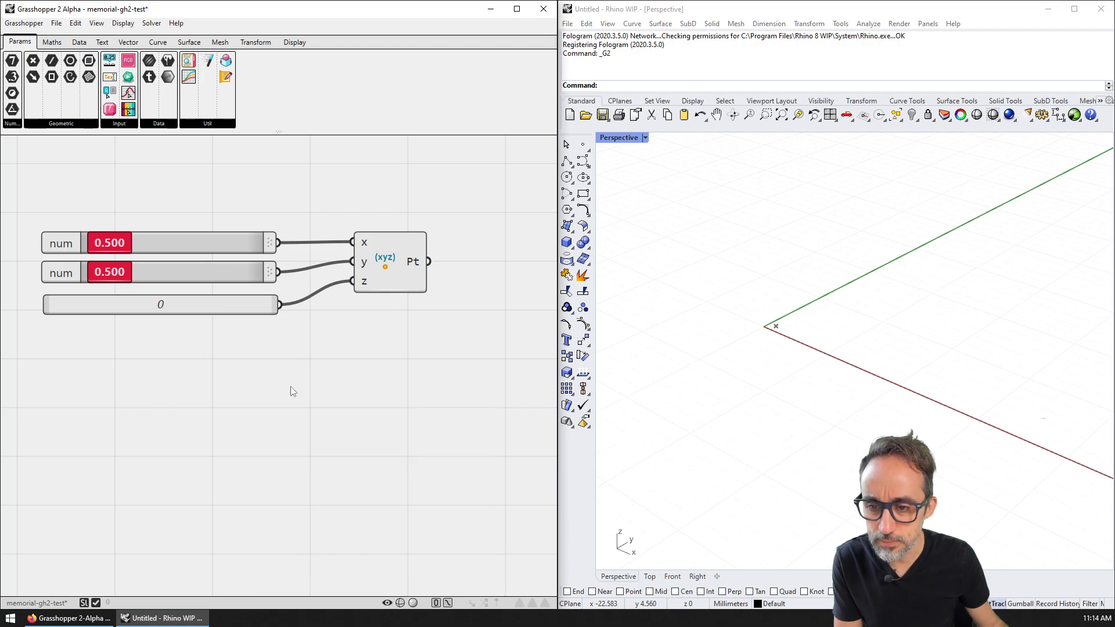
Step: Pick up a Relay from the Util list, cancel it, and reopen the Util list
{"action": "left_click", "coordinate": [207, 123]}
{"action": "left_click", "coordinate": [205, 179]}
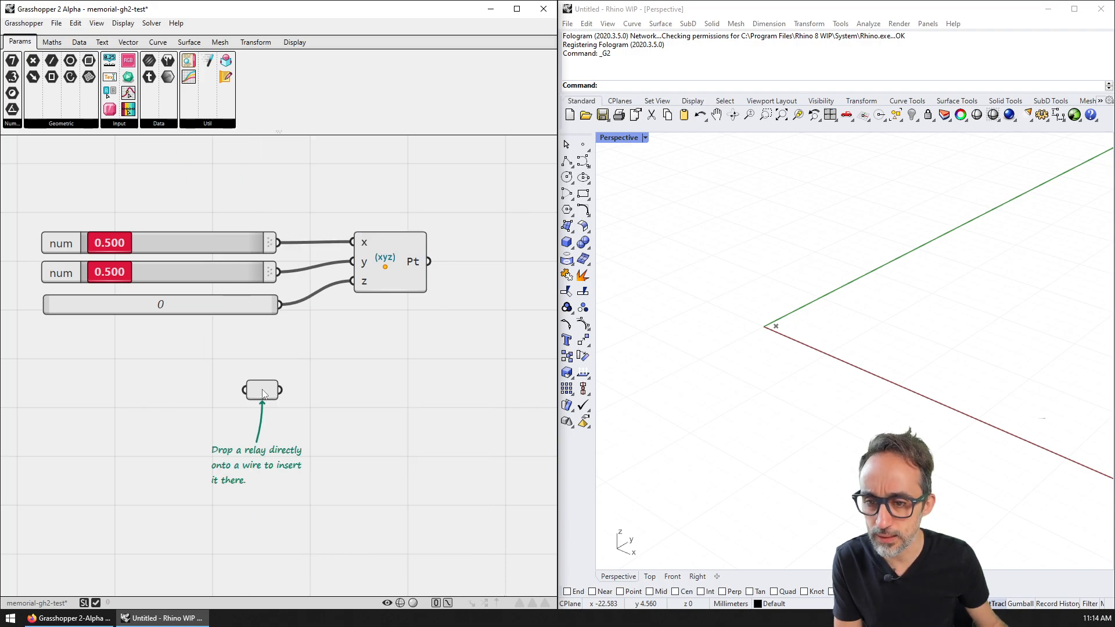
{"action": "key", "text": "Escape"}
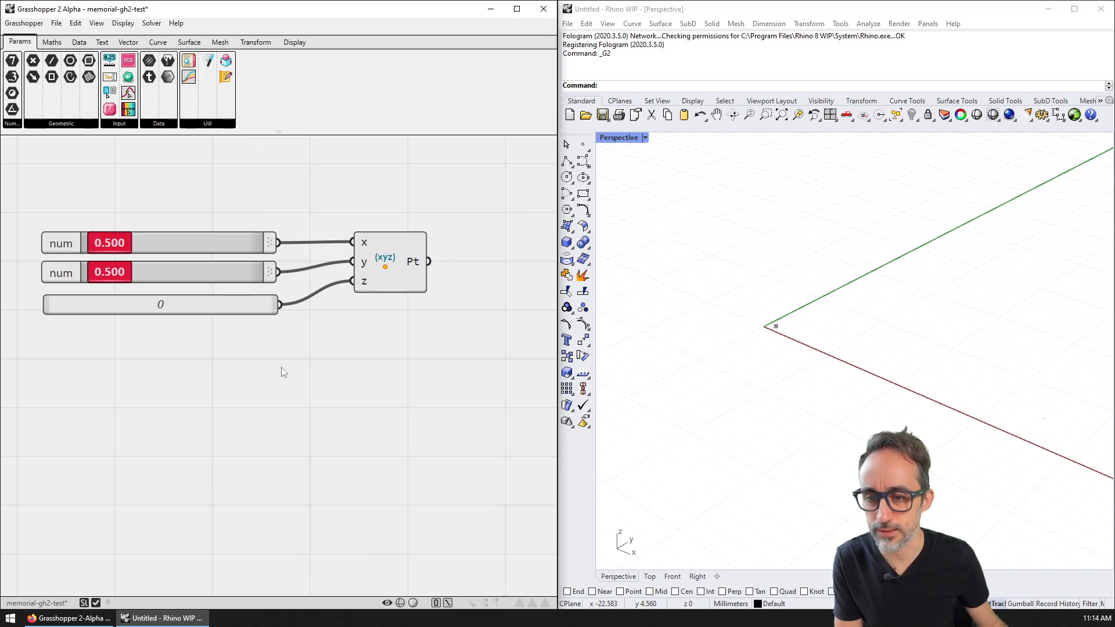
{"action": "left_click", "coordinate": [215, 124]}
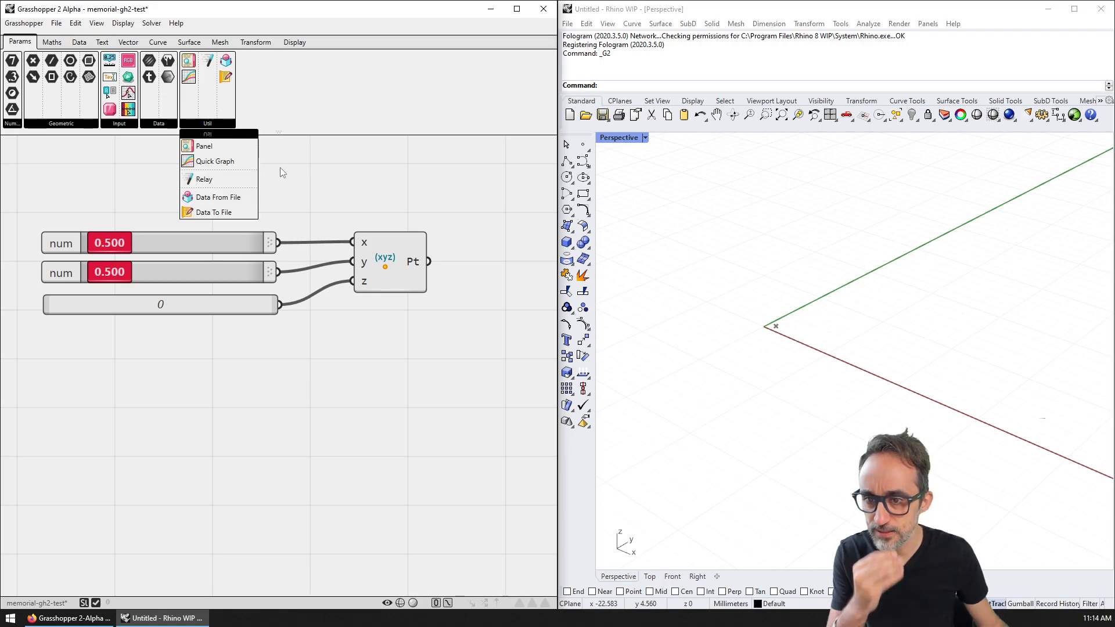
{"action": "scroll", "coordinate": [284, 183], "scroll_direction": "down", "scroll_amount": 2}
{"action": "left_click", "coordinate": [129, 42]}
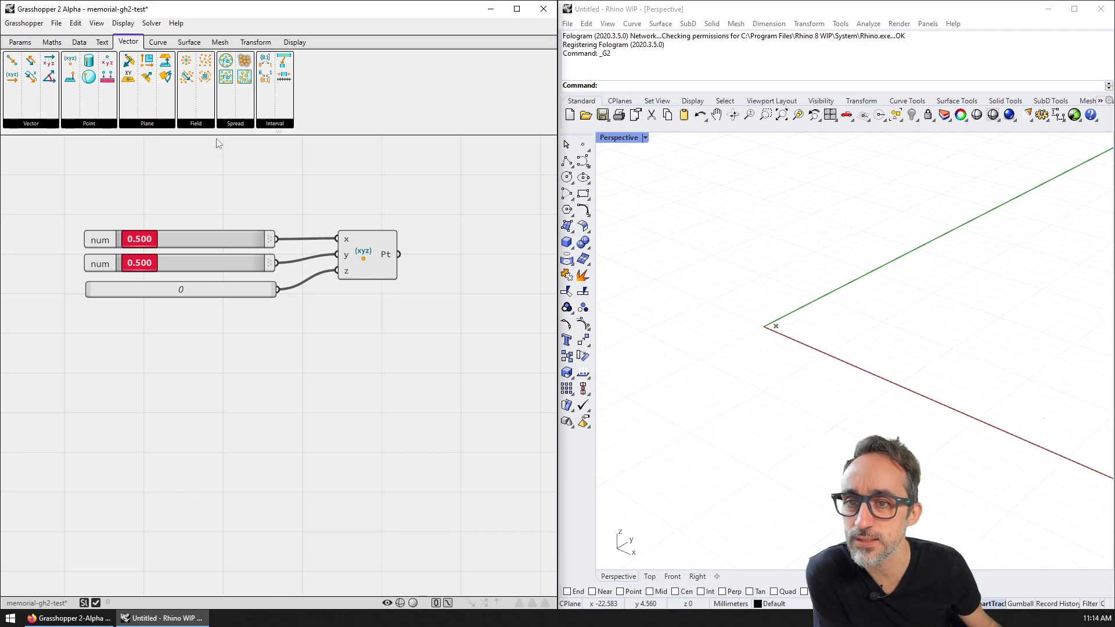
Step: Browse the Vector tab's point, vector and plane component groups
{"action": "left_click", "coordinate": [39, 123]}
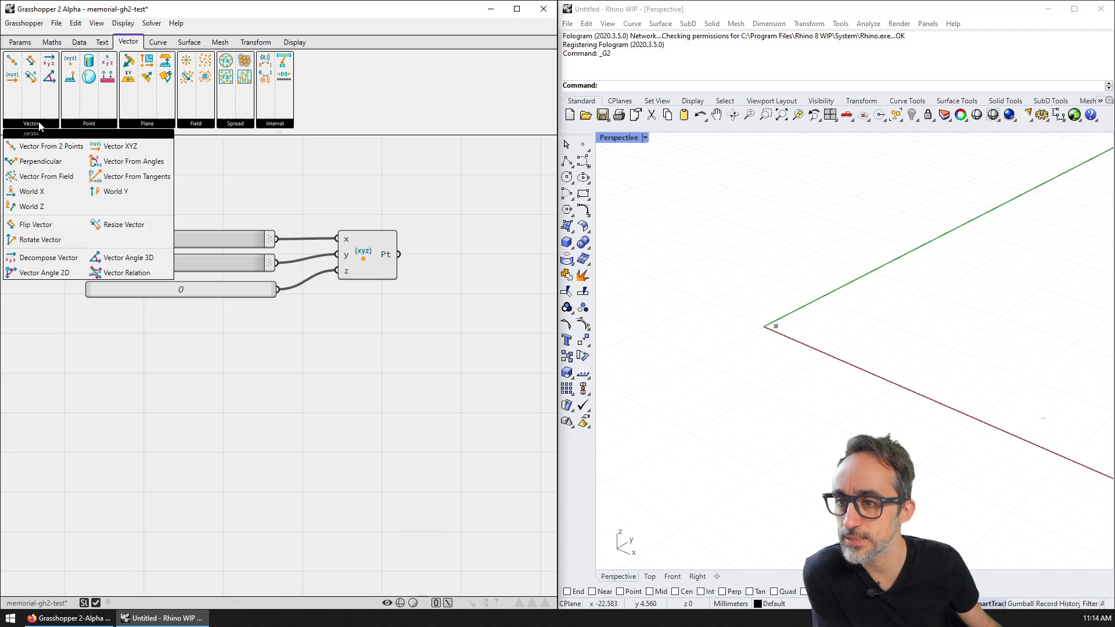
{"action": "left_click", "coordinate": [86, 124]}
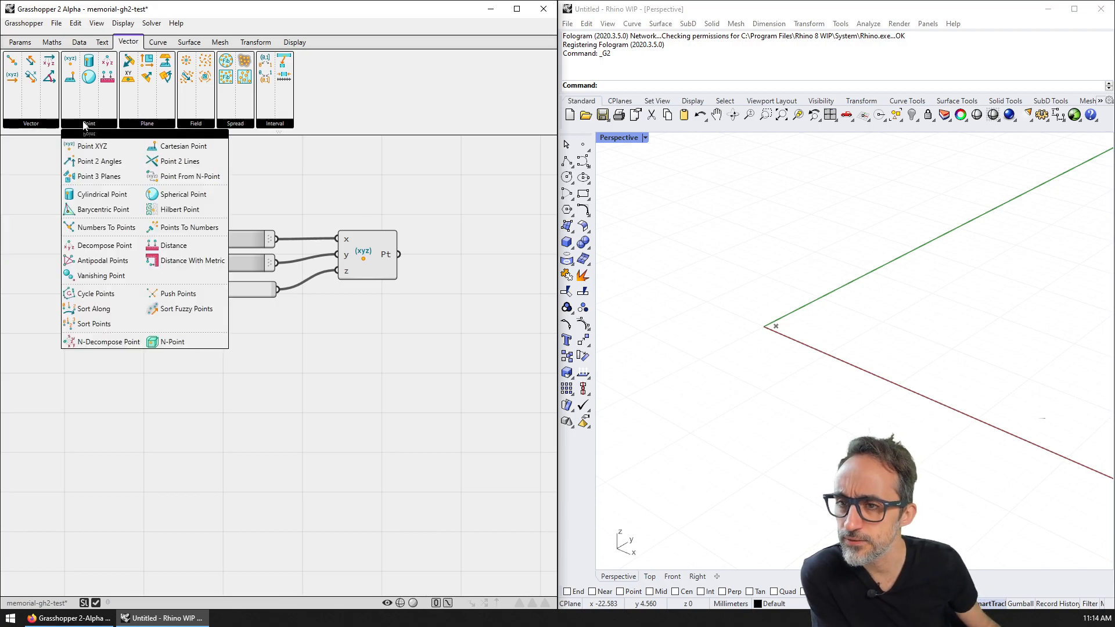
{"action": "left_click", "coordinate": [42, 125]}
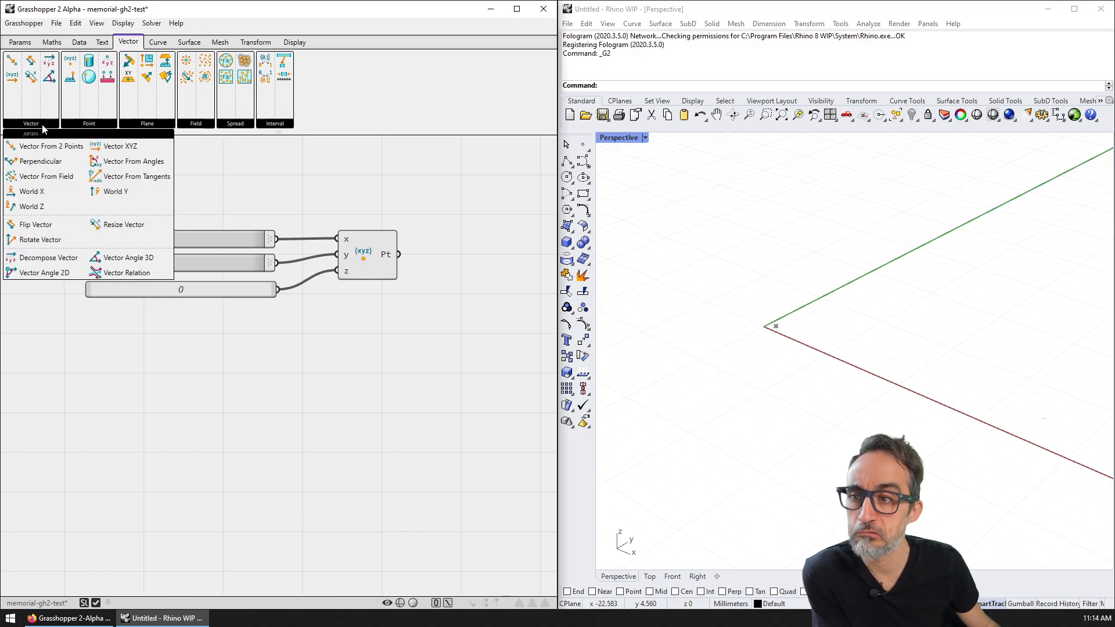
{"action": "left_click", "coordinate": [146, 124]}
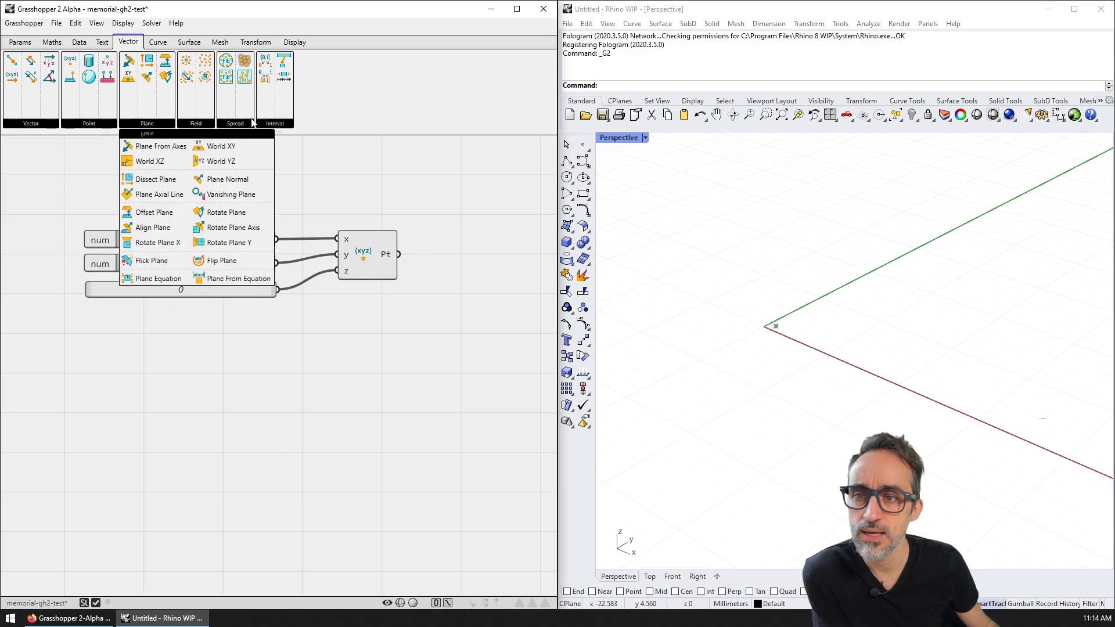
{"action": "mouse_move", "coordinate": [287, 126]}
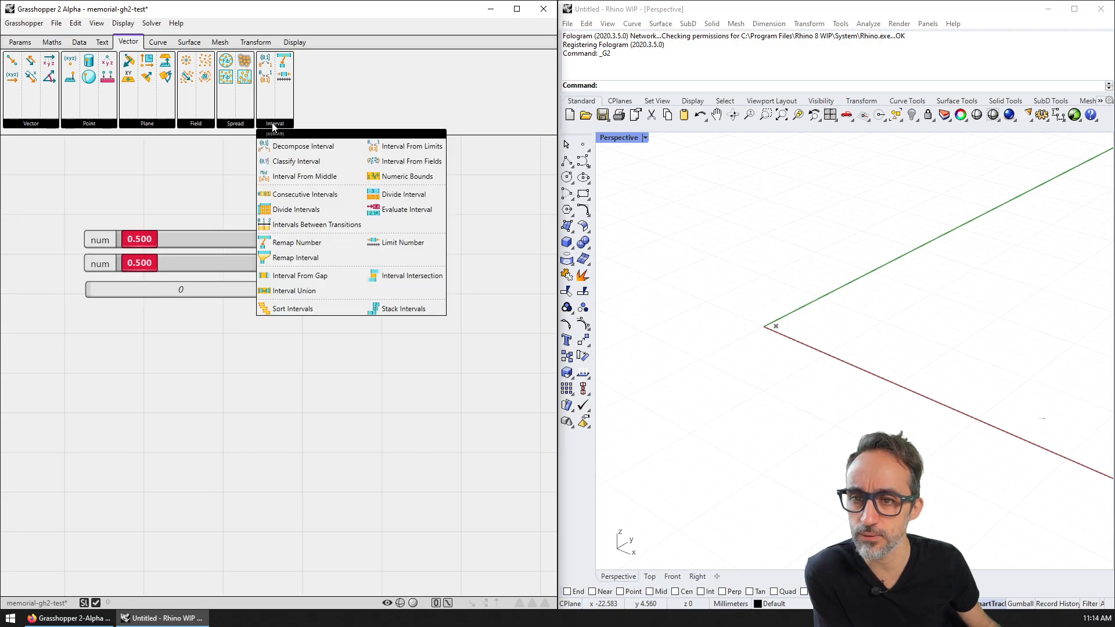
{"action": "mouse_move", "coordinate": [243, 128]}
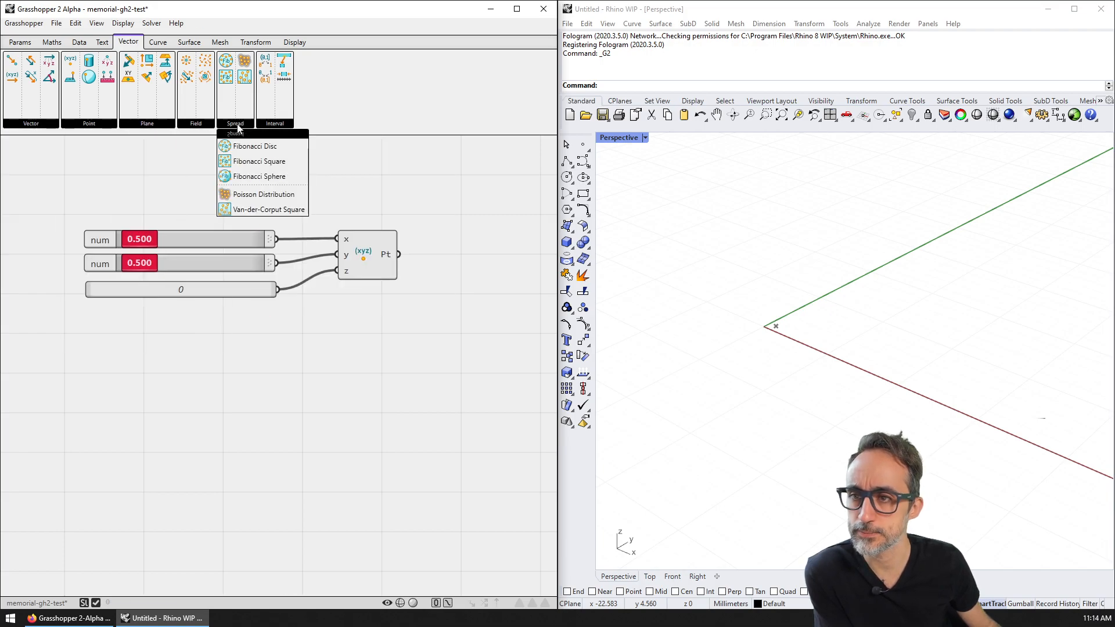
Step: Check the Curve tab and try a 'grid' canvas search without adding anything
{"action": "left_click", "coordinate": [163, 45]}
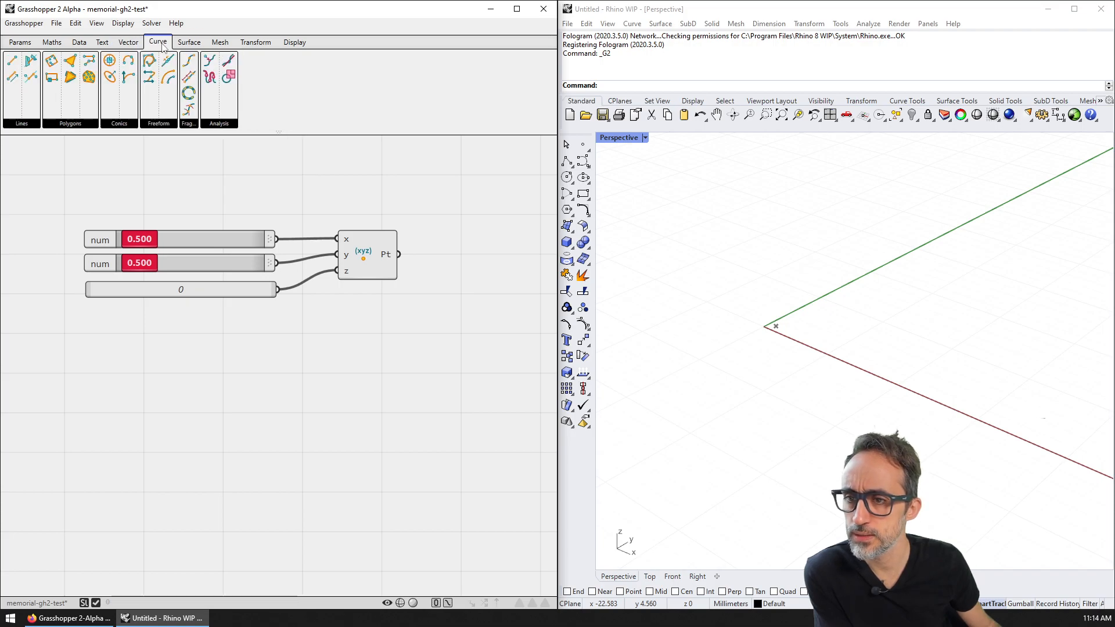
{"action": "double_click", "coordinate": [153, 184]}
{"action": "type", "text": "grid"}
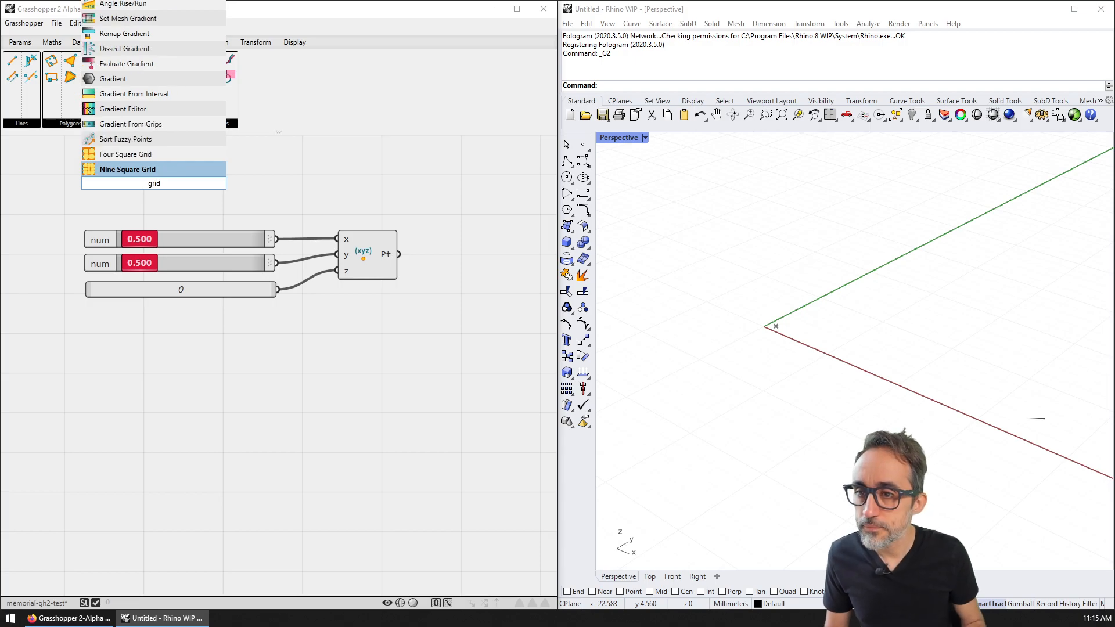
{"action": "key", "text": "Escape"}
{"action": "right_click_drag", "start_coordinate": [224, 190], "coordinate": [240, 192]}
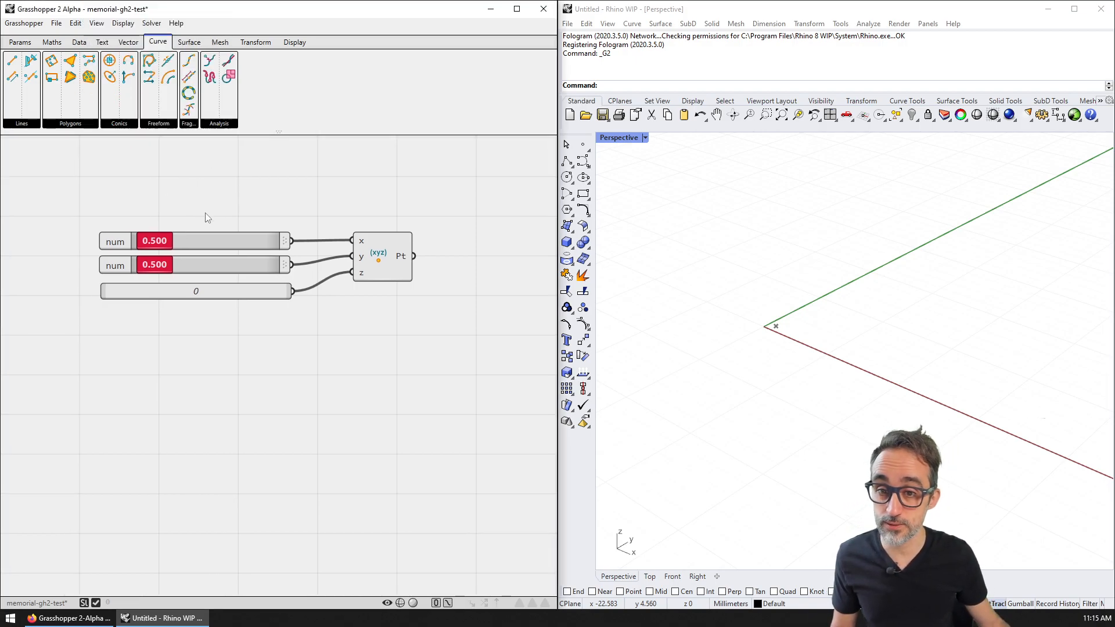
{"action": "right_click_drag", "start_coordinate": [247, 192], "coordinate": [217, 183]}
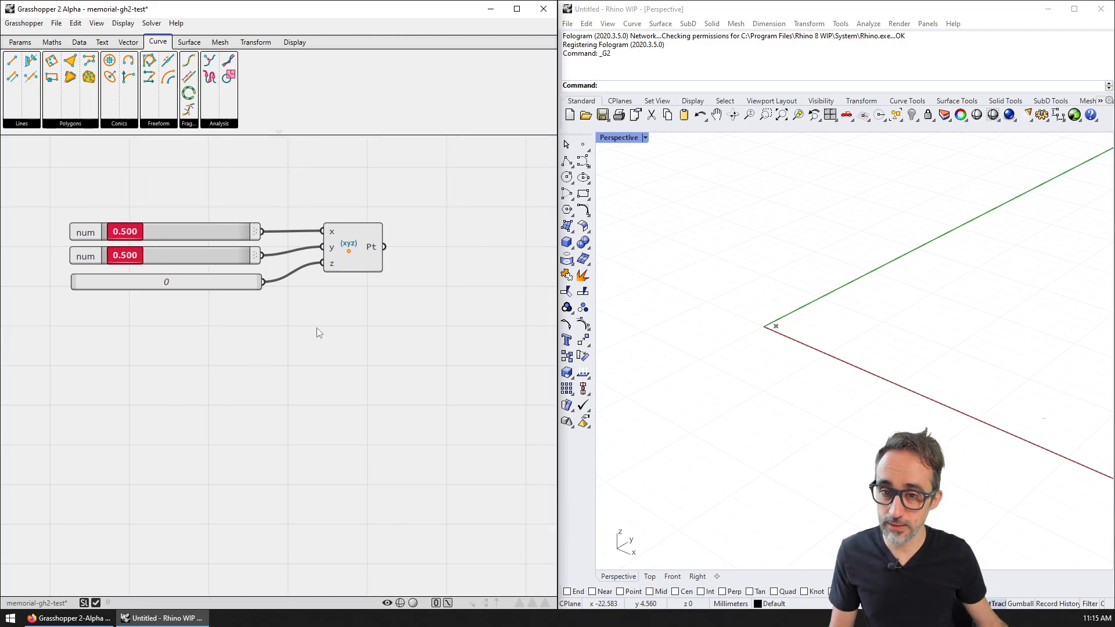
Step: Browse the Data tab's list, tree, ordering and filtering component groups
{"action": "double_click", "coordinate": [264, 354]}
{"action": "left_click", "coordinate": [52, 42]}
{"action": "left_click", "coordinate": [80, 43]}
{"action": "left_click", "coordinate": [127, 123]}
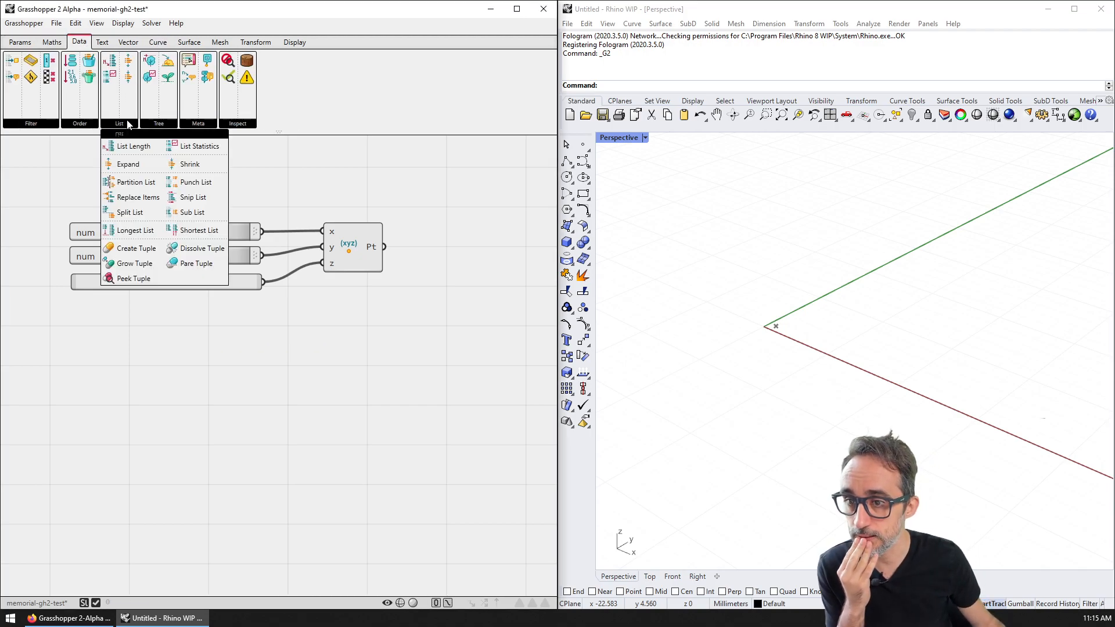
{"action": "left_click", "coordinate": [158, 124]}
{"action": "left_click", "coordinate": [85, 125]}
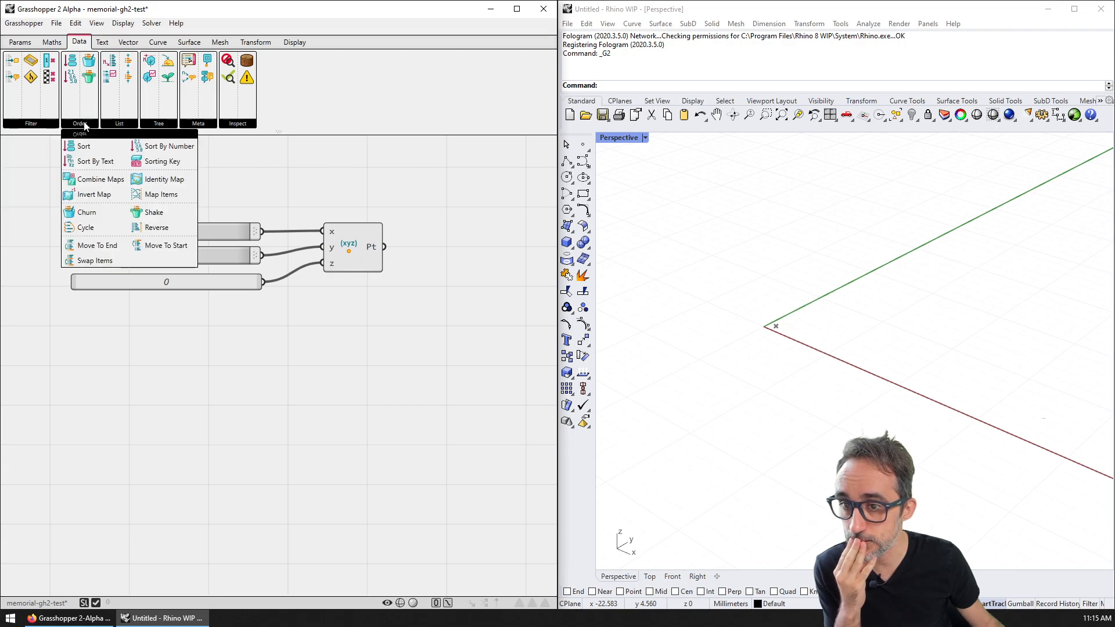
{"action": "left_click", "coordinate": [54, 125]}
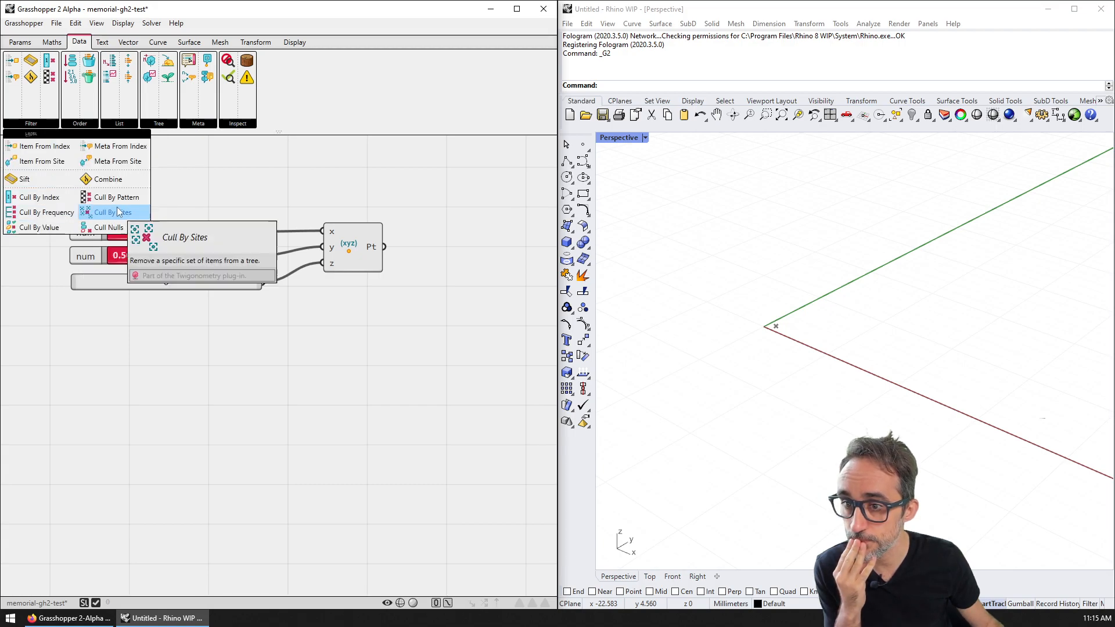
{"action": "left_click", "coordinate": [93, 126]}
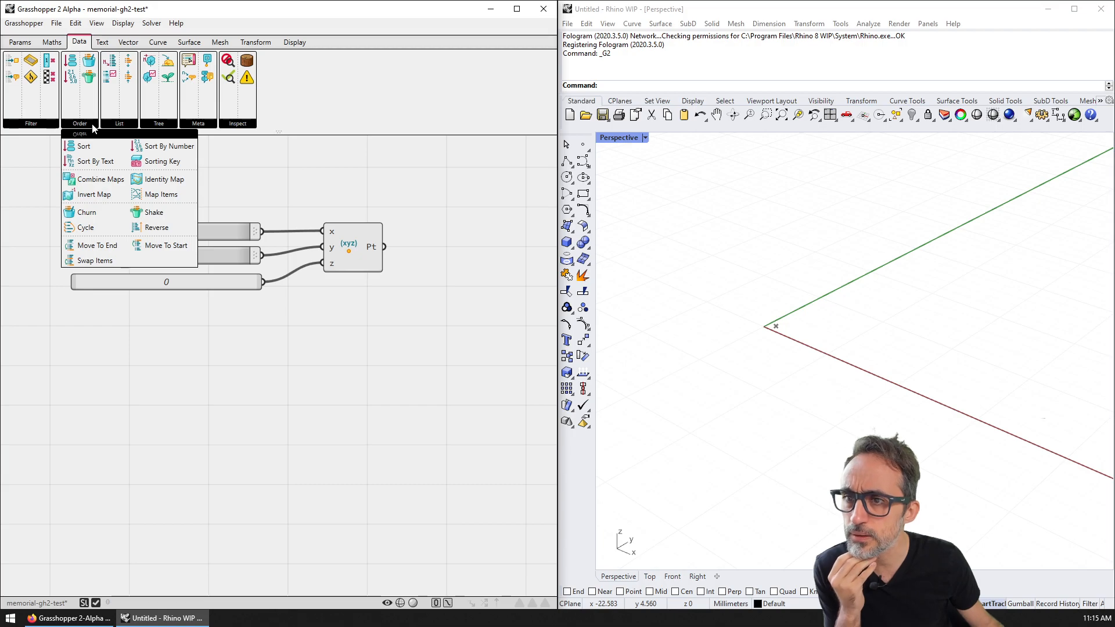
Step: Pick up a Number Sequence component from Maths > Seq
{"action": "left_click", "coordinate": [59, 43]}
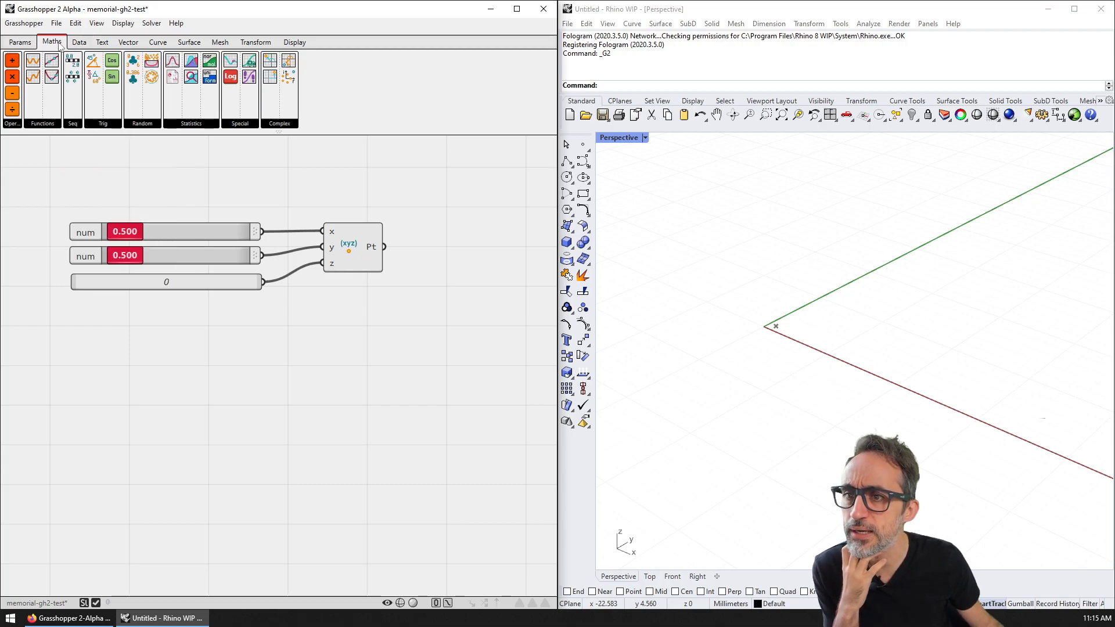
{"action": "left_click", "coordinate": [72, 123]}
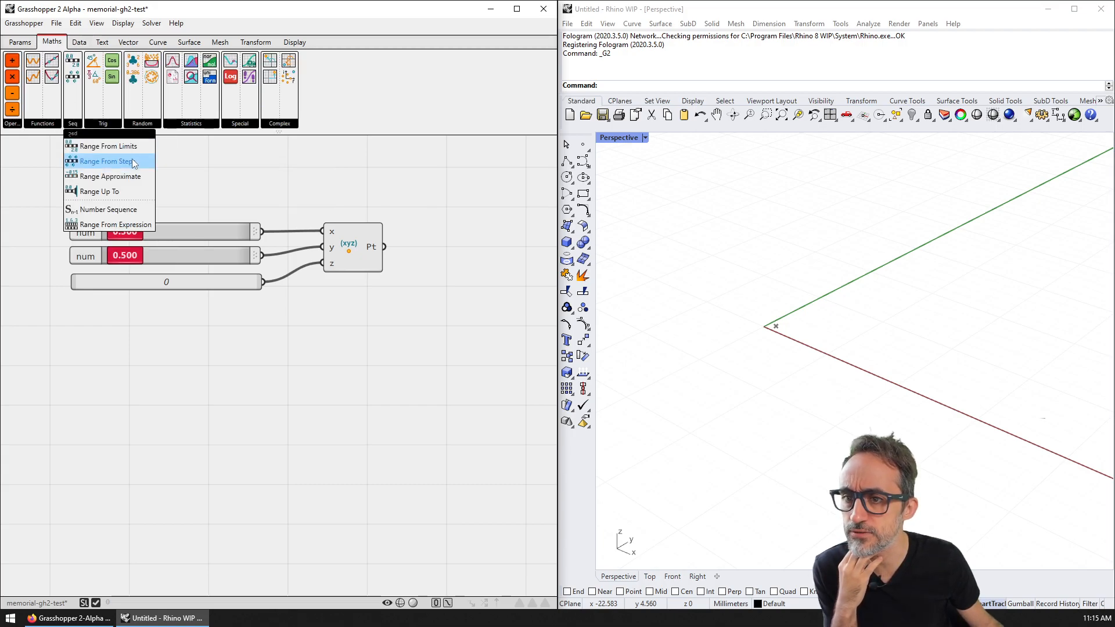
{"action": "left_click", "coordinate": [127, 208]}
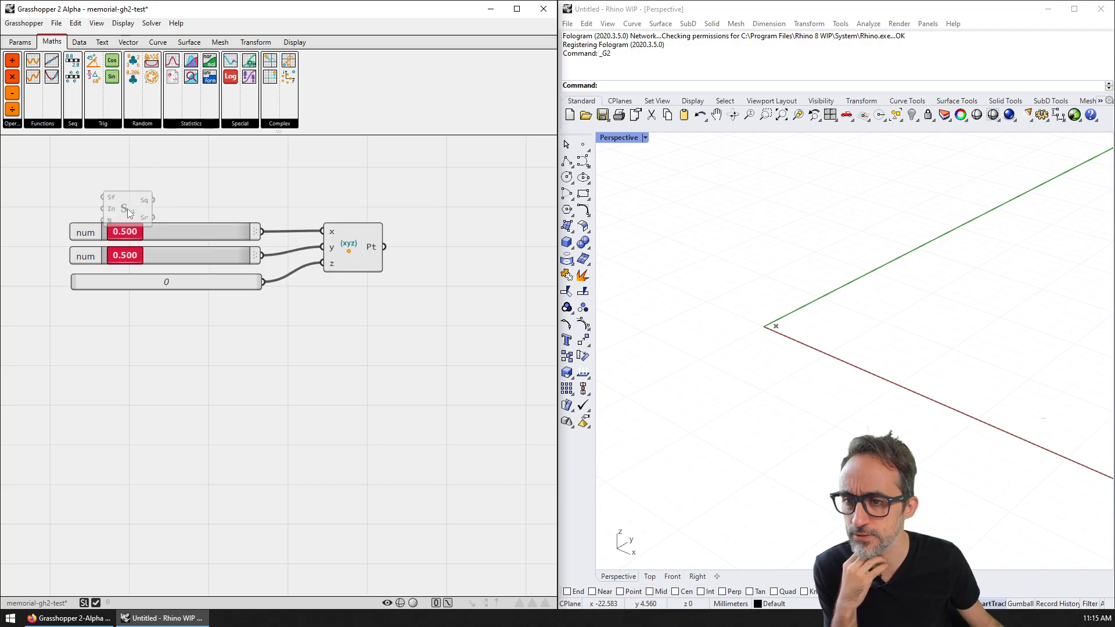
Step: Place the Number Sequence component on the canvas, slightly lower
{"action": "left_click", "coordinate": [371, 367]}
{"action": "left_click_drag", "start_coordinate": [372, 381], "coordinate": [375, 405]}
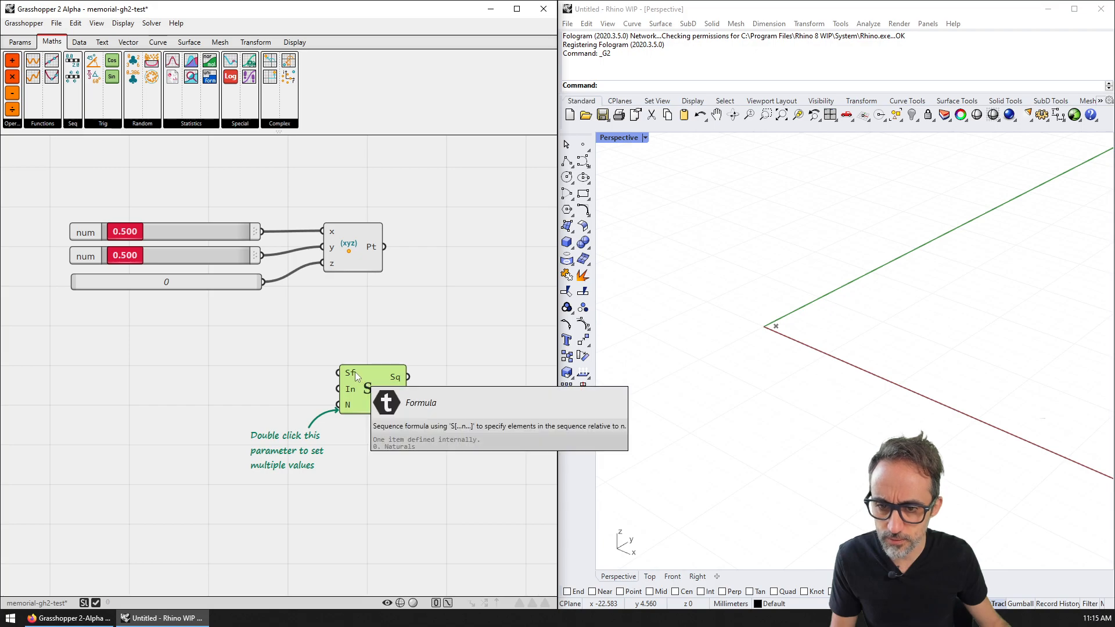
{"action": "scroll", "coordinate": [375, 395], "scroll_direction": "up", "scroll_amount": 5}
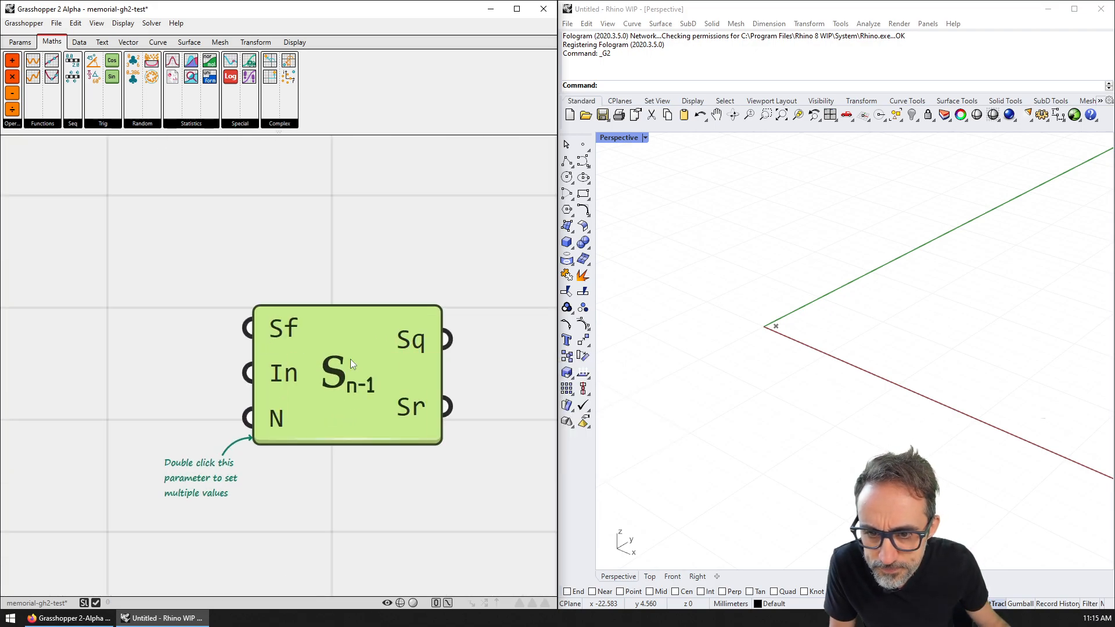
{"action": "scroll", "coordinate": [419, 345], "scroll_direction": "down", "scroll_amount": 4}
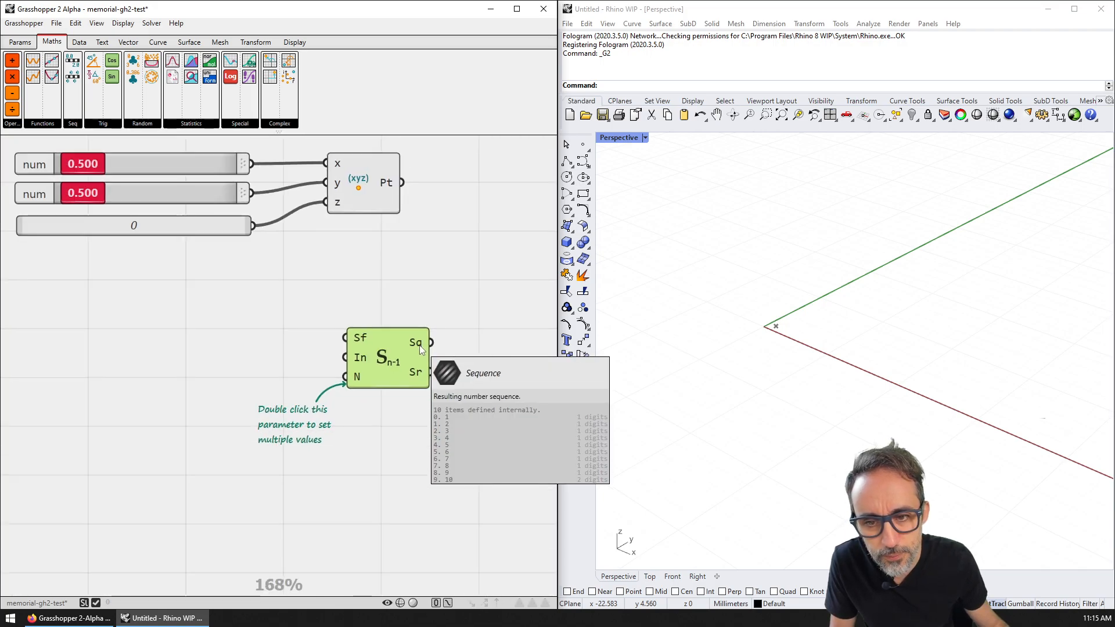
Step: Add a Panel via canvas search 'panel', discarding an accidental Value parameter
{"action": "double_click", "coordinate": [411, 297]}
{"action": "type", "text": "\""}
{"action": "key", "text": "Return"}
{"action": "left_click", "coordinate": [412, 299]}
{"action": "key", "text": "Delete"}
{"action": "double_click", "coordinate": [417, 291]}
{"action": "type", "text": "//"}
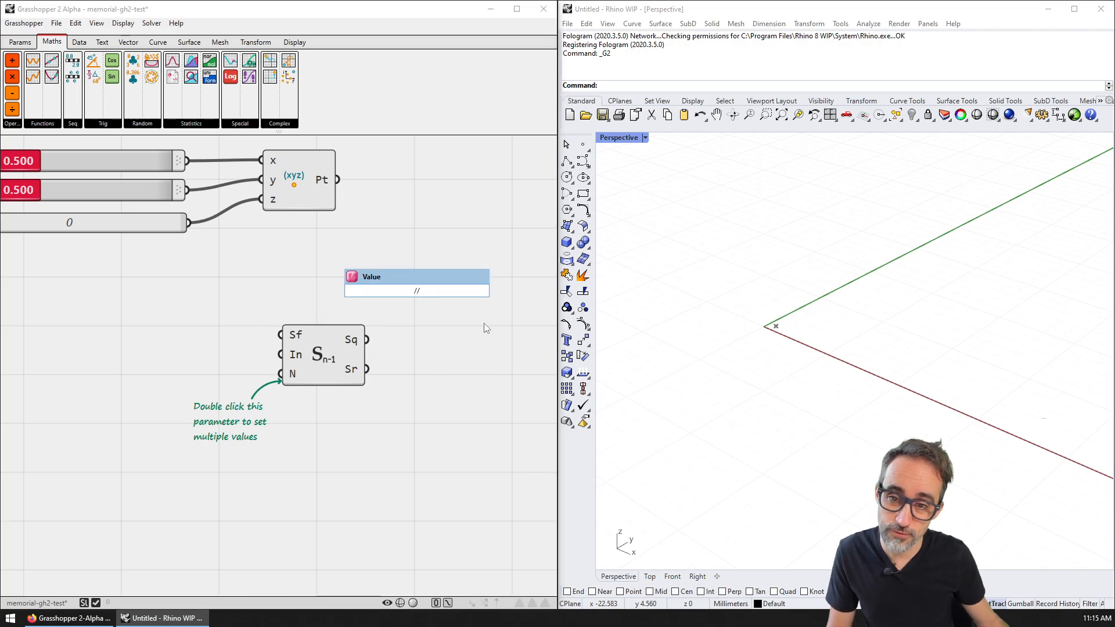
{"action": "key", "text": "BackSpace"}
{"action": "key", "text": "BackSpace"}
{"action": "type", "text": "panel"}
{"action": "key", "text": "Return"}
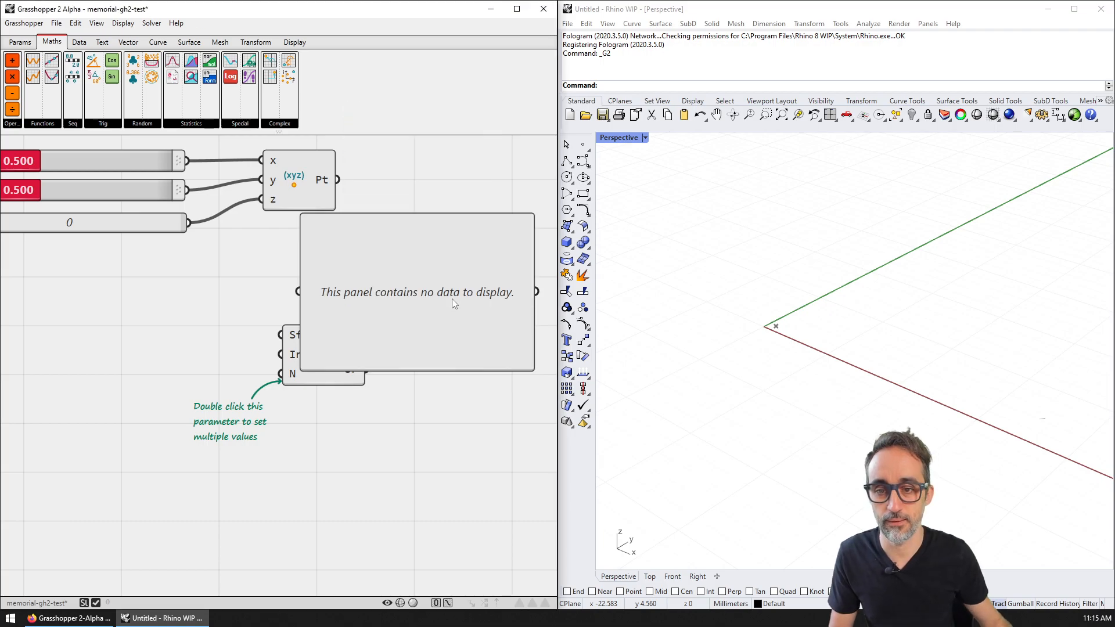
Step: Wire the sequence's Sq output into the panel and enlarge it to show ten rows
{"action": "right_click_drag", "start_coordinate": [451, 298], "coordinate": [360, 294]}
{"action": "scroll", "coordinate": [361, 295], "scroll_direction": "down", "scroll_amount": 3}
{"action": "left_click_drag", "start_coordinate": [356, 295], "coordinate": [436, 344]}
{"action": "left_click_drag", "start_coordinate": [299, 324], "coordinate": [388, 326]}
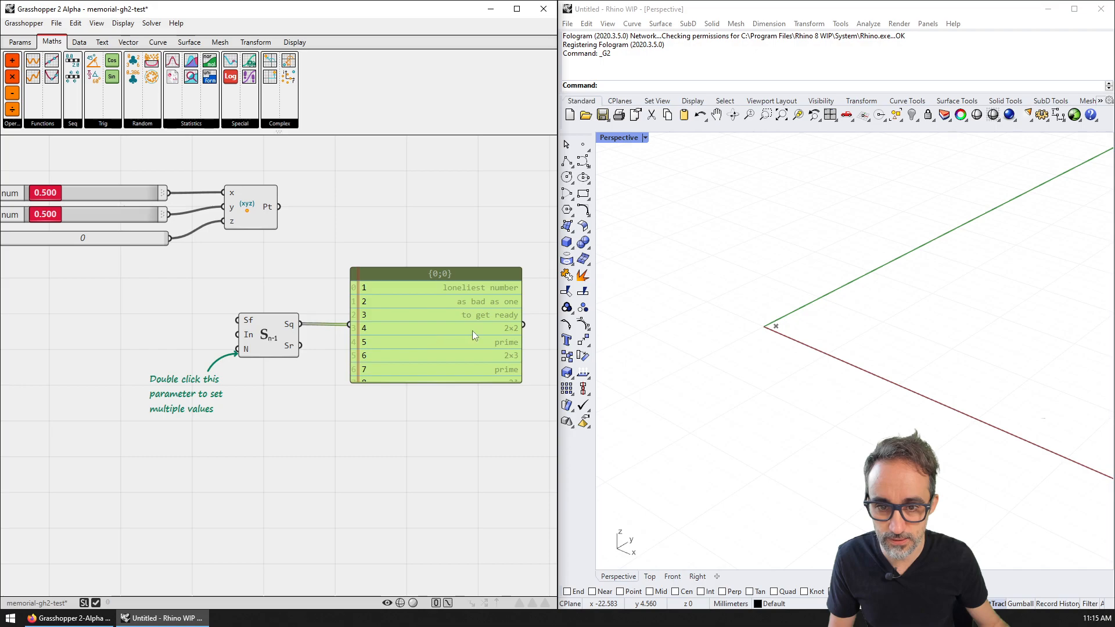
{"action": "scroll", "coordinate": [472, 330], "scroll_direction": "up", "scroll_amount": 2}
{"action": "left_click_drag", "start_coordinate": [506, 389], "coordinate": [506, 534]}
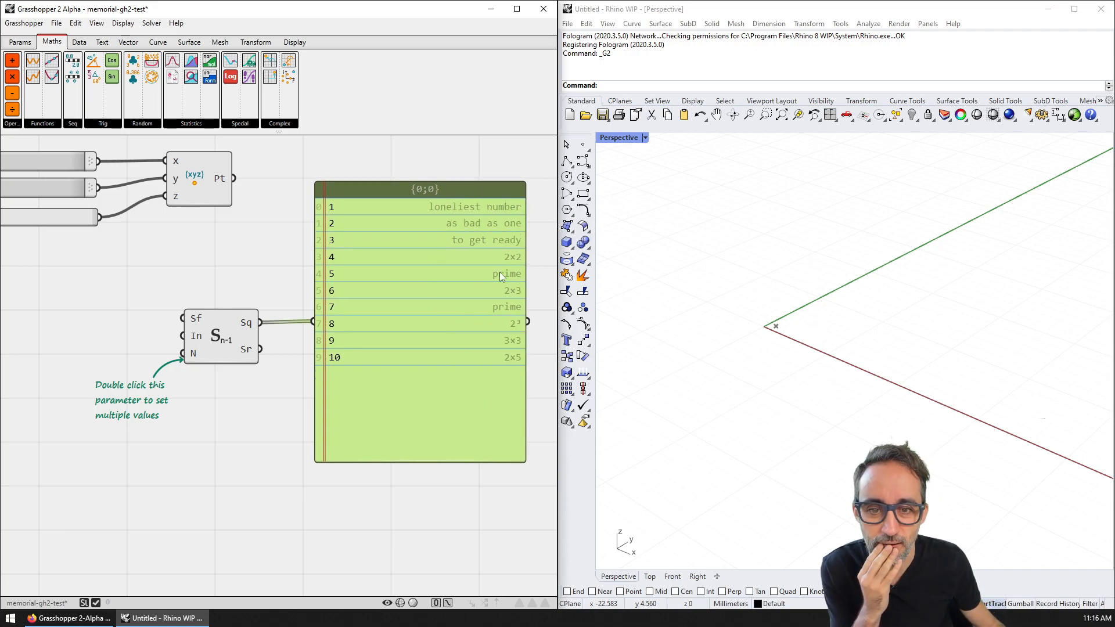
Step: Feed the Sr output into the panel and toggle its display modes
{"action": "right_click", "coordinate": [474, 272]}
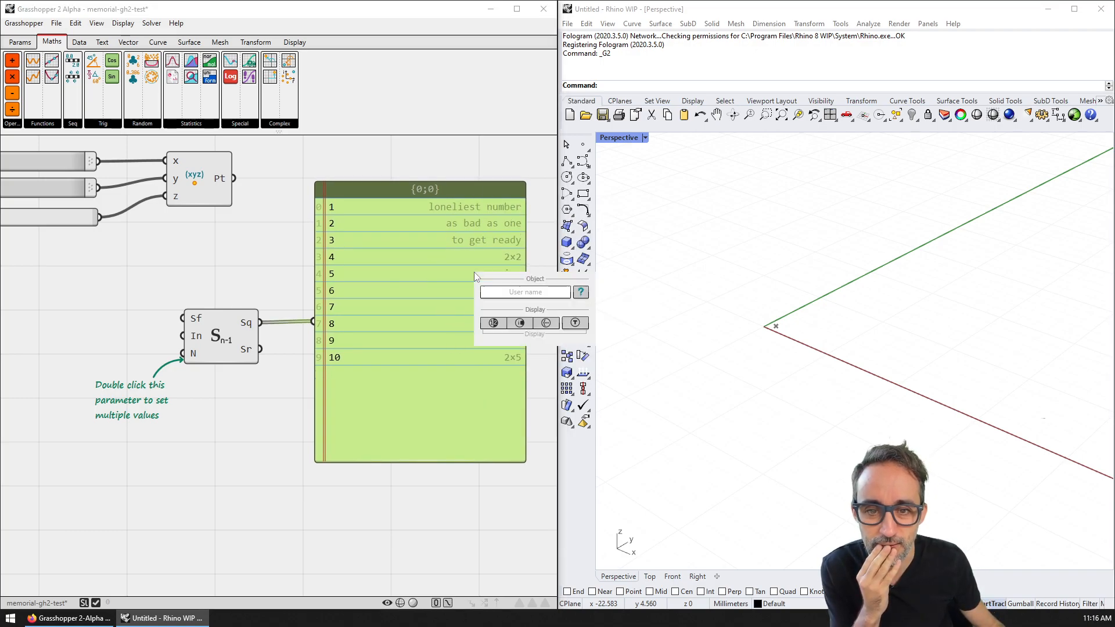
{"action": "left_click", "coordinate": [531, 177]}
{"action": "scroll", "coordinate": [499, 197], "scroll_direction": "up", "scroll_amount": 2}
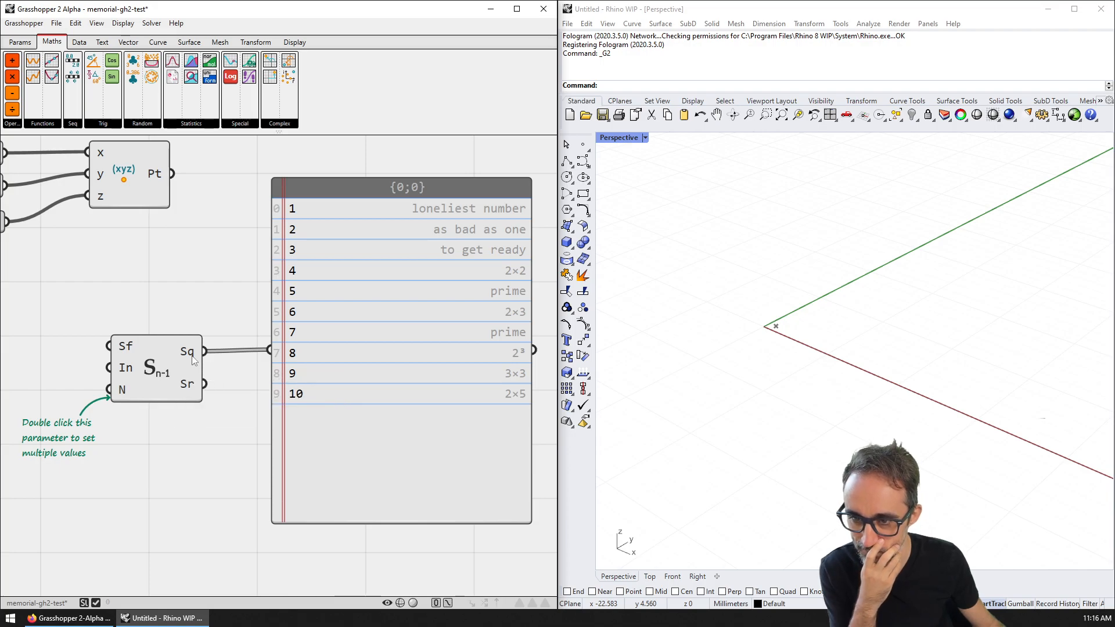
{"action": "mouse_move", "coordinate": [194, 359]}
{"action": "mouse_move", "coordinate": [192, 387]}
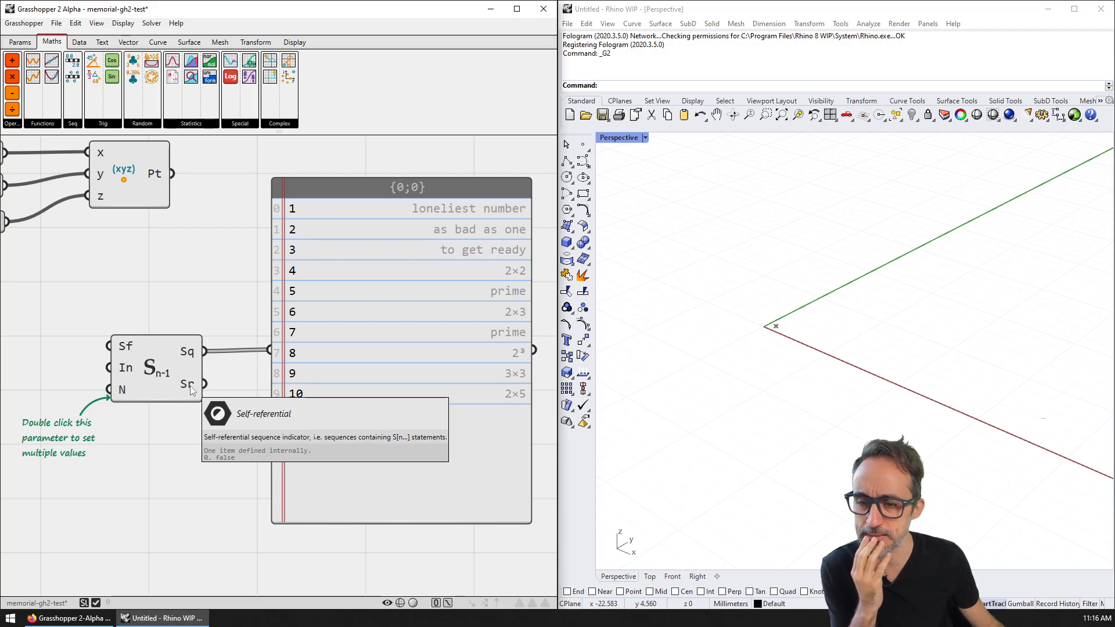
{"action": "right_click_drag", "start_coordinate": [192, 389], "coordinate": [195, 376]}
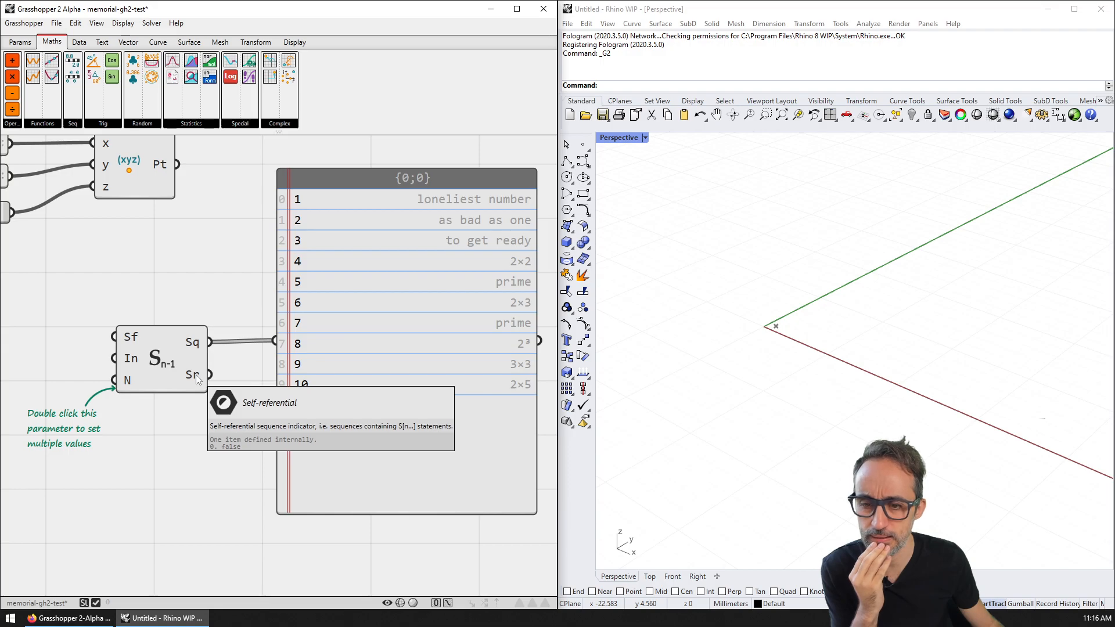
{"action": "left_click_drag", "start_coordinate": [197, 374], "coordinate": [276, 341]}
{"action": "right_click", "coordinate": [376, 312]}
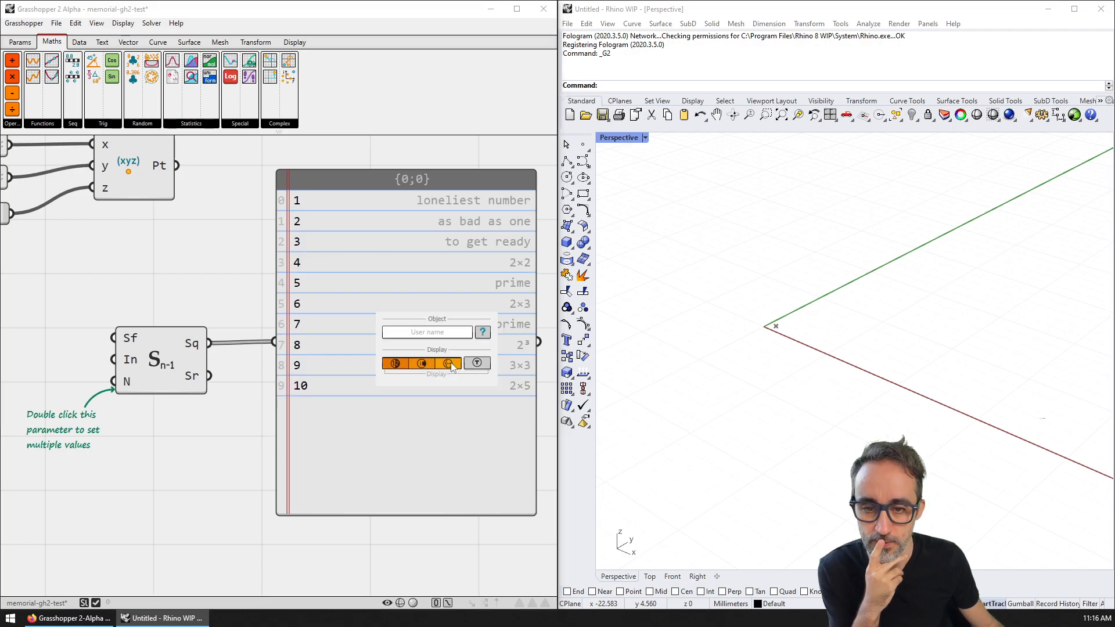
{"action": "left_click", "coordinate": [421, 363]}
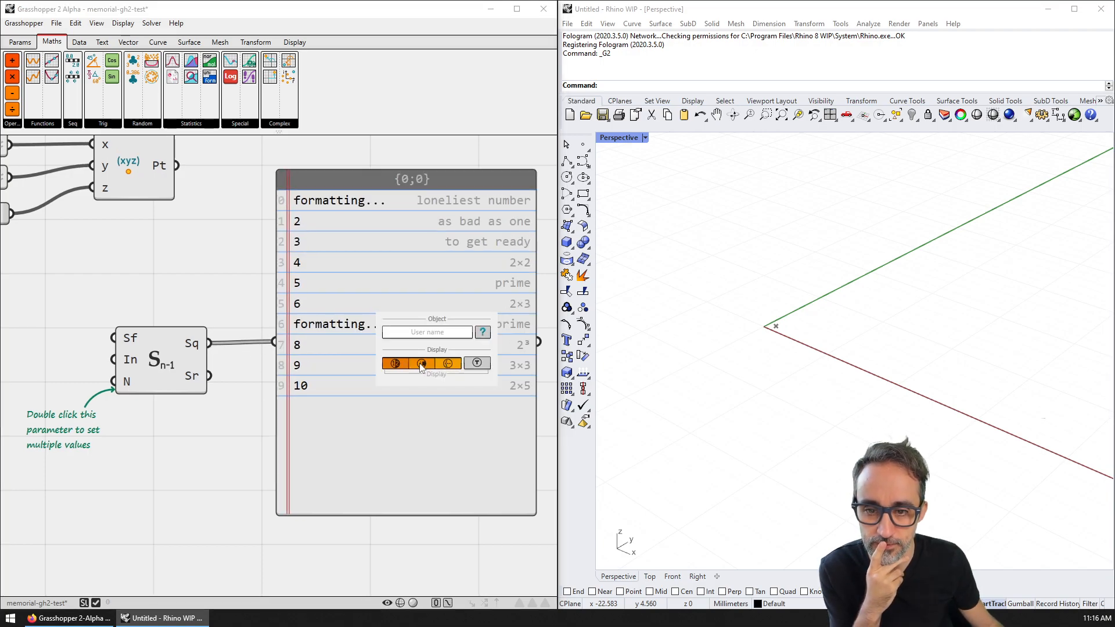
{"action": "left_click", "coordinate": [398, 364]}
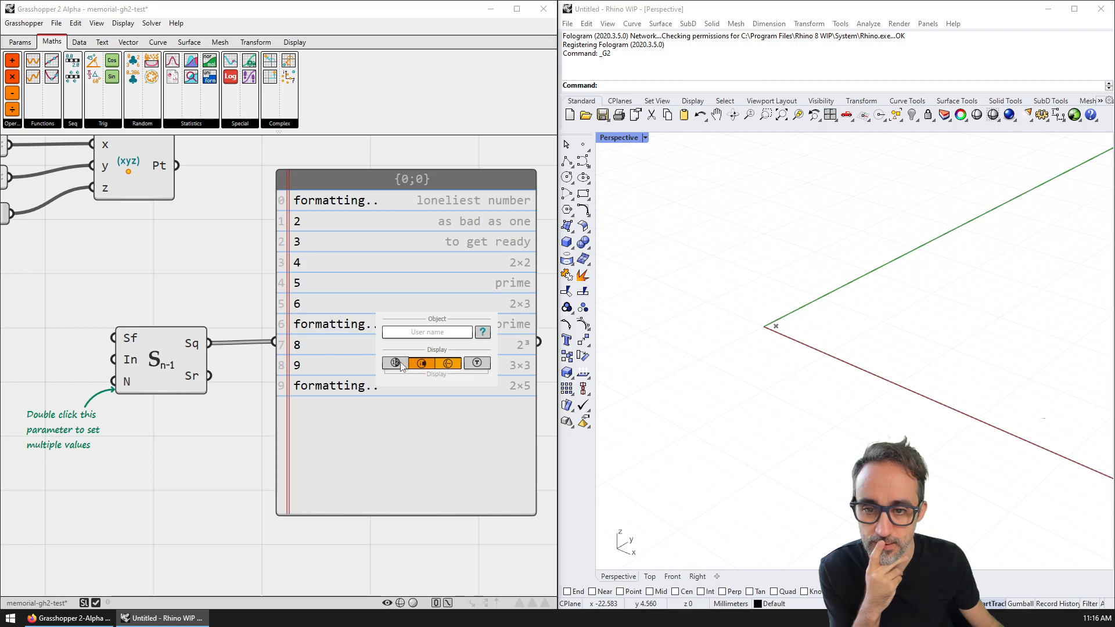
{"action": "left_click", "coordinate": [396, 364]}
{"action": "right_click_drag", "start_coordinate": [409, 417], "coordinate": [367, 401]}
{"action": "right_click", "coordinate": [374, 339]}
{"action": "left_click", "coordinate": [397, 389]}
{"action": "scroll", "coordinate": [384, 424], "scroll_direction": "down", "scroll_amount": 1}
{"action": "scroll", "coordinate": [380, 369], "scroll_direction": "up", "scroll_amount": 2}
{"action": "right_click", "coordinate": [380, 370]}
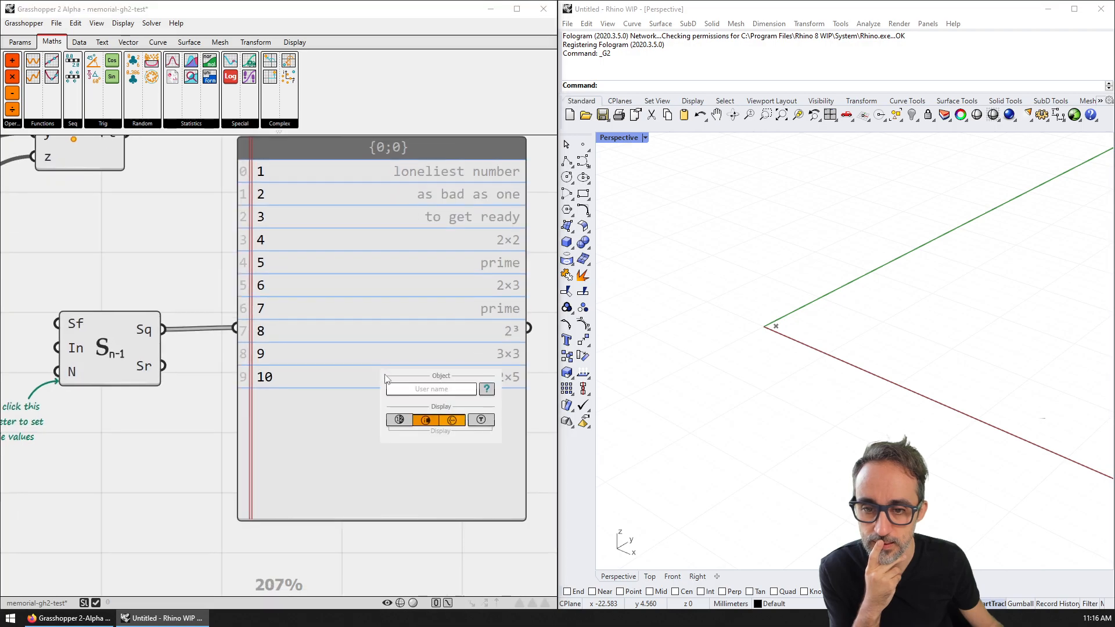
{"action": "left_click", "coordinate": [403, 420]}
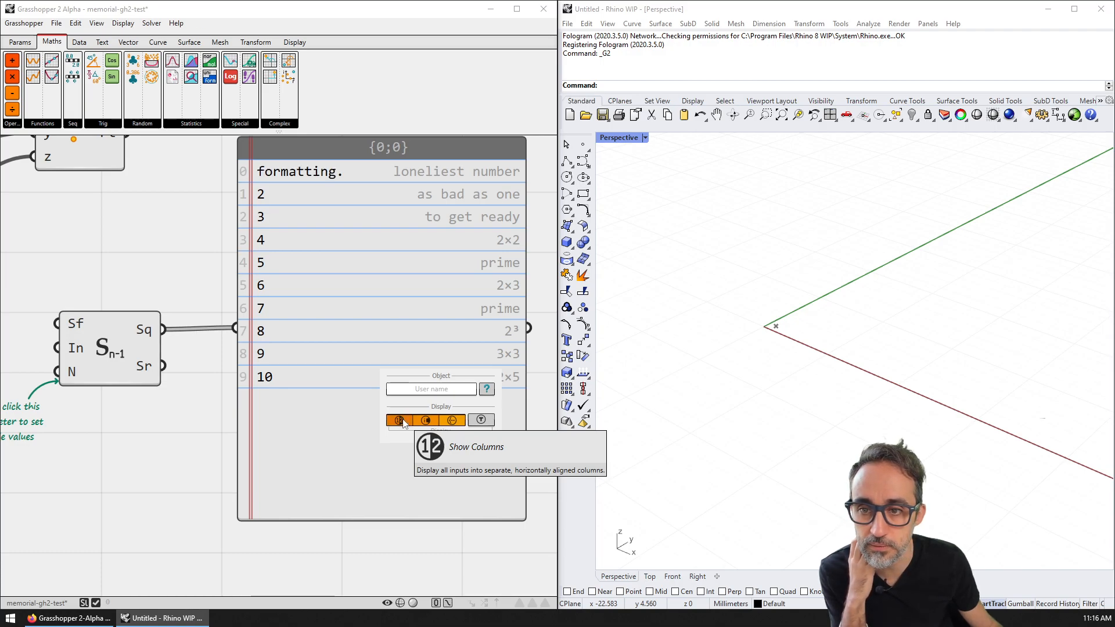
{"action": "mouse_move", "coordinate": [335, 321]}
{"action": "right_mouse_down"}
{"action": "mouse_move", "coordinate": [344, 359]}
{"action": "mouse_move", "coordinate": [332, 328]}
{"action": "right_mouse_up"}
{"action": "scroll", "coordinate": [345, 360], "scroll_direction": "down", "scroll_amount": 1}
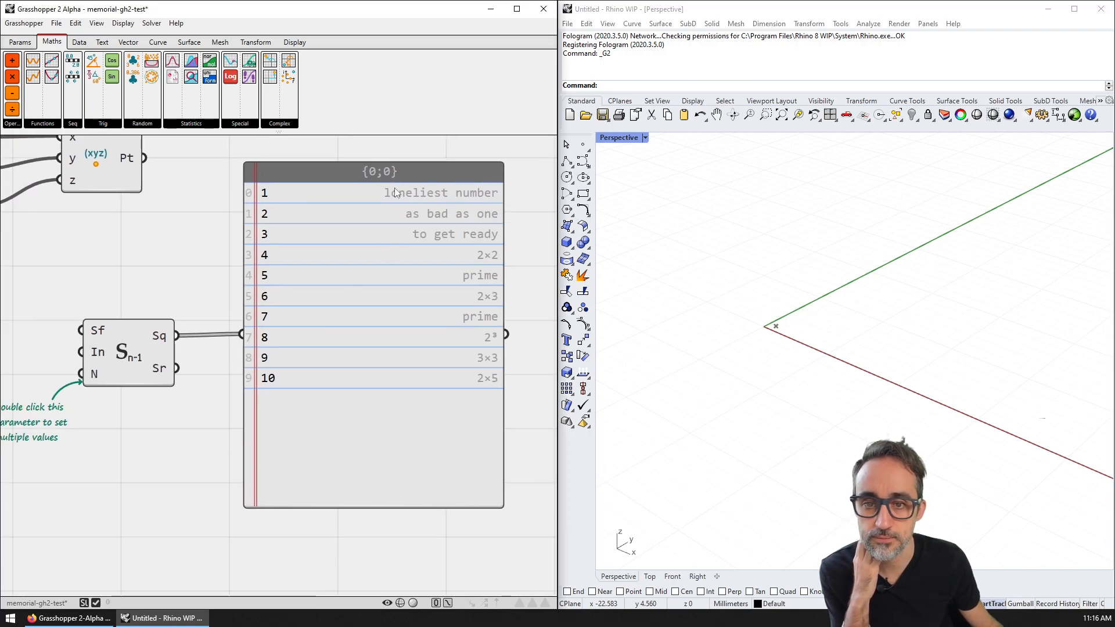
{"action": "right_click", "coordinate": [475, 272]}
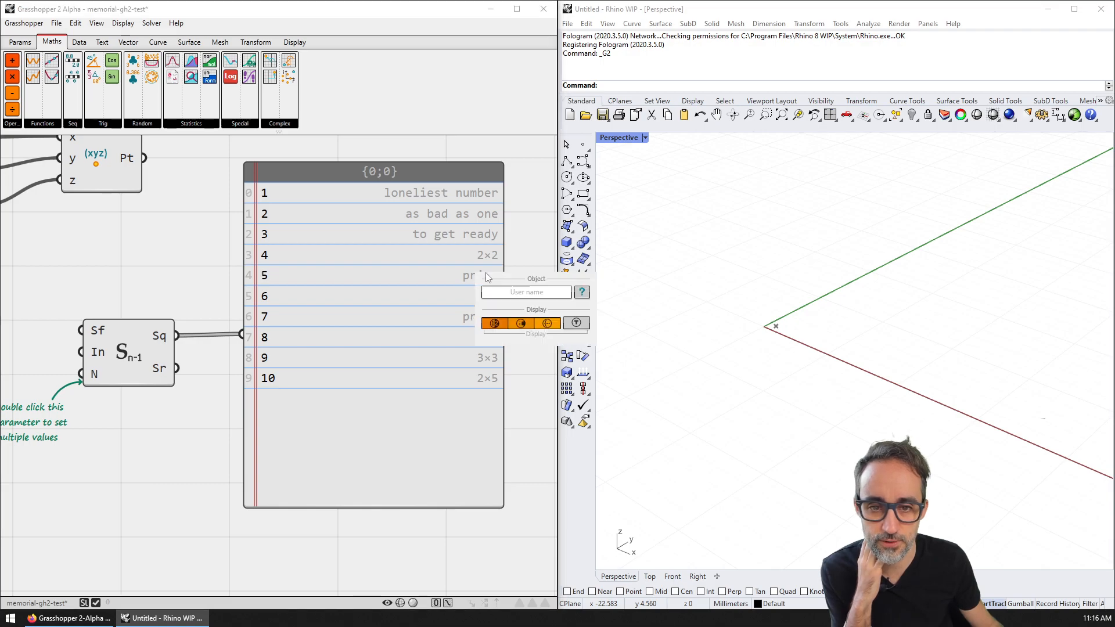
{"action": "left_click", "coordinate": [577, 324]}
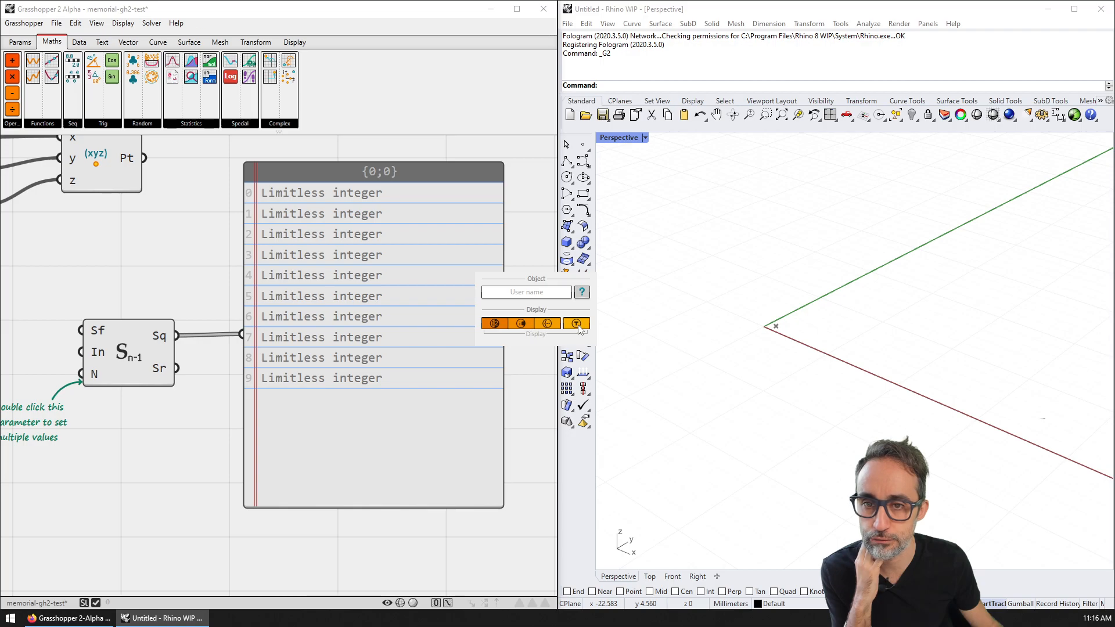
{"action": "left_click", "coordinate": [577, 325]}
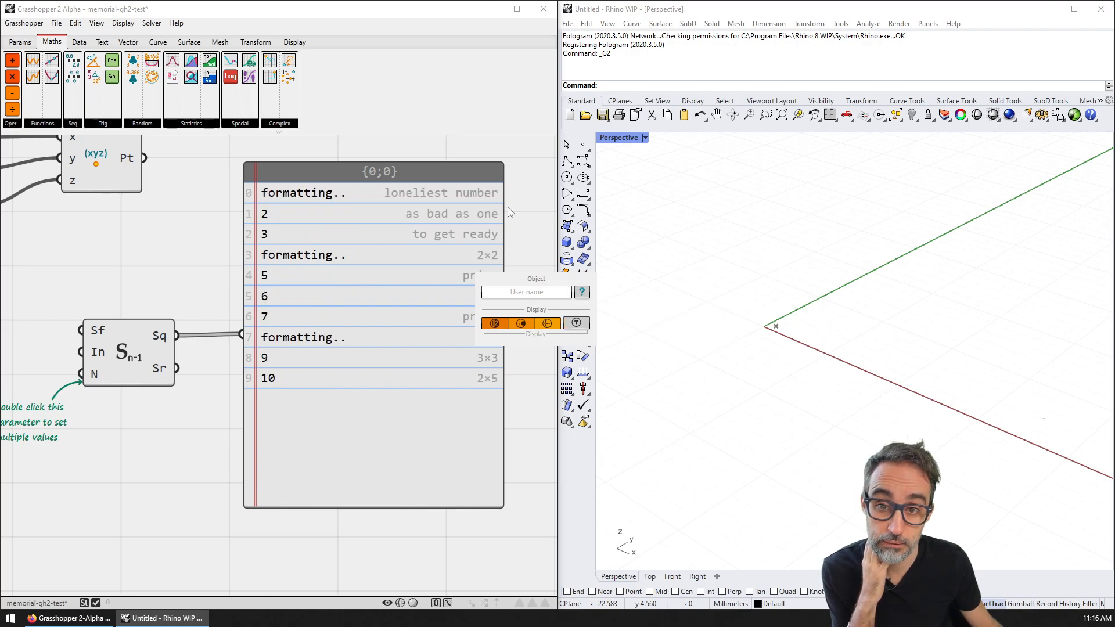
{"action": "right_click_drag", "start_coordinate": [511, 167], "coordinate": [502, 201]}
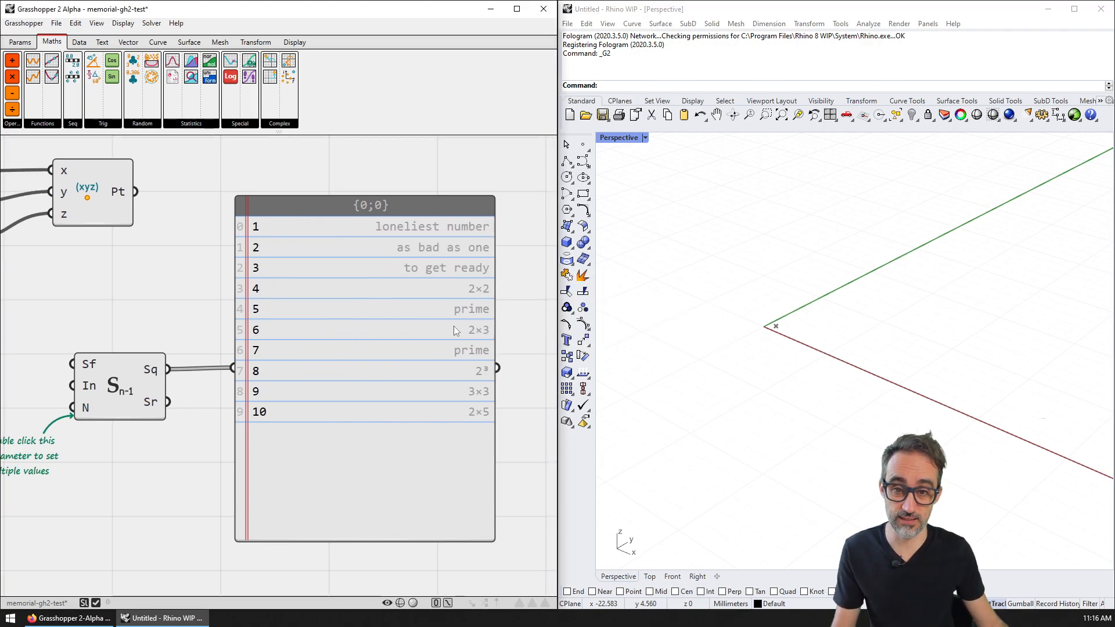
{"action": "scroll", "coordinate": [448, 288], "scroll_direction": "down", "scroll_amount": 2}
{"action": "left_click_drag", "start_coordinate": [544, 266], "coordinate": [475, 254]}
{"action": "right_click_drag", "start_coordinate": [257, 267], "coordinate": [343, 363]}
{"action": "scroll", "coordinate": [319, 377], "scroll_direction": "down", "scroll_amount": 1}
{"action": "scroll", "coordinate": [317, 379], "scroll_direction": "up", "scroll_amount": 1}
{"action": "scroll", "coordinate": [317, 382], "scroll_direction": "up", "scroll_amount": 1}
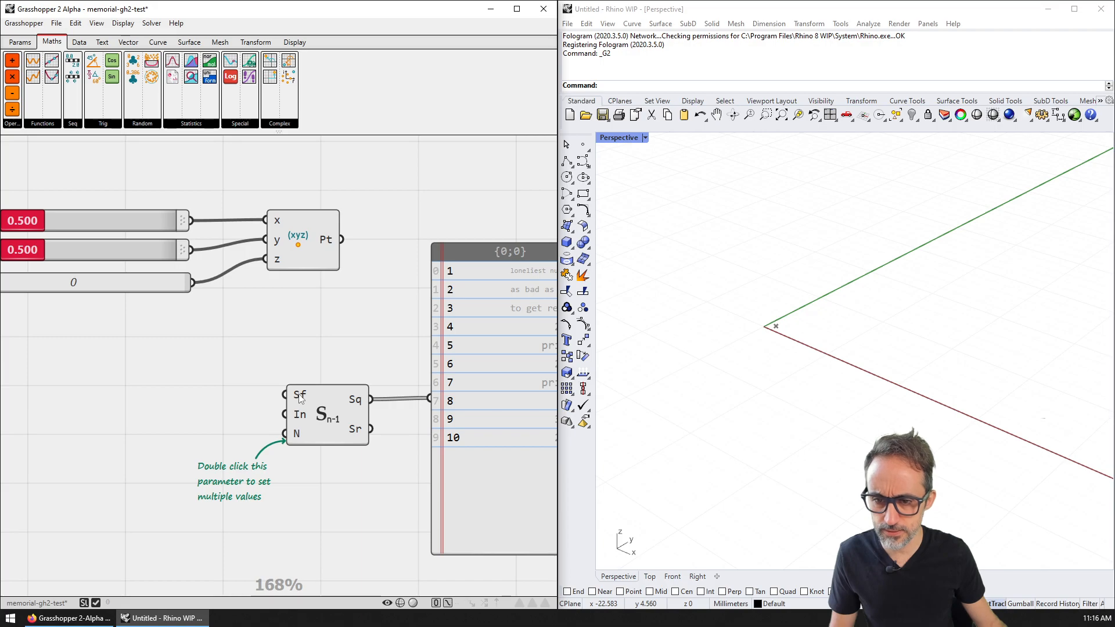
{"action": "right_click", "coordinate": [302, 394]}
{"action": "right_click_drag", "start_coordinate": [309, 329], "coordinate": [308, 265]}
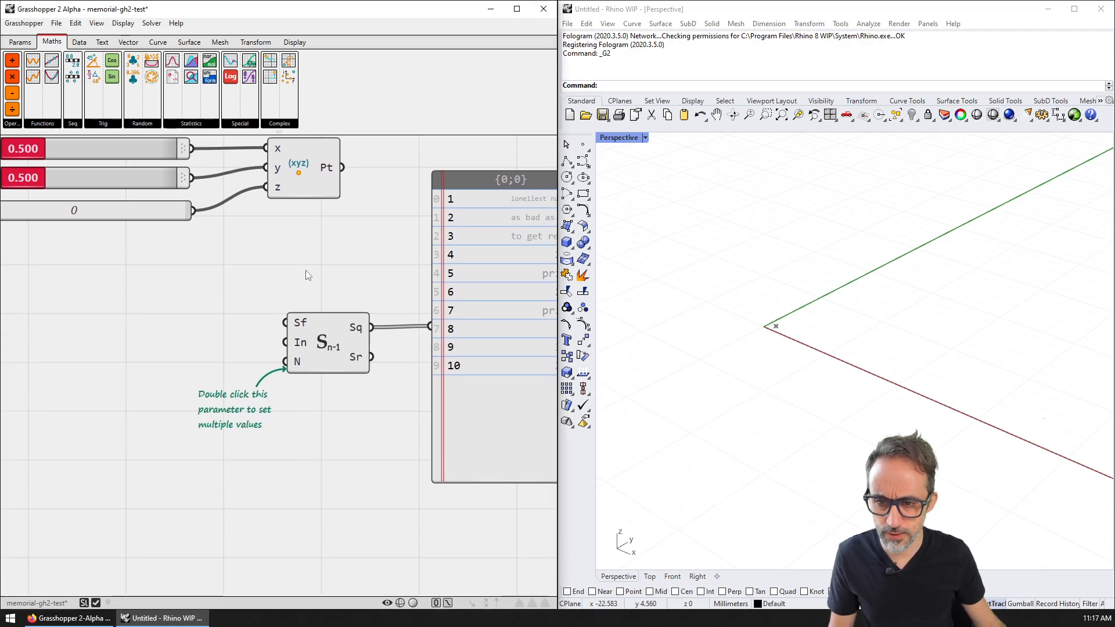
{"action": "right_click", "coordinate": [304, 323]}
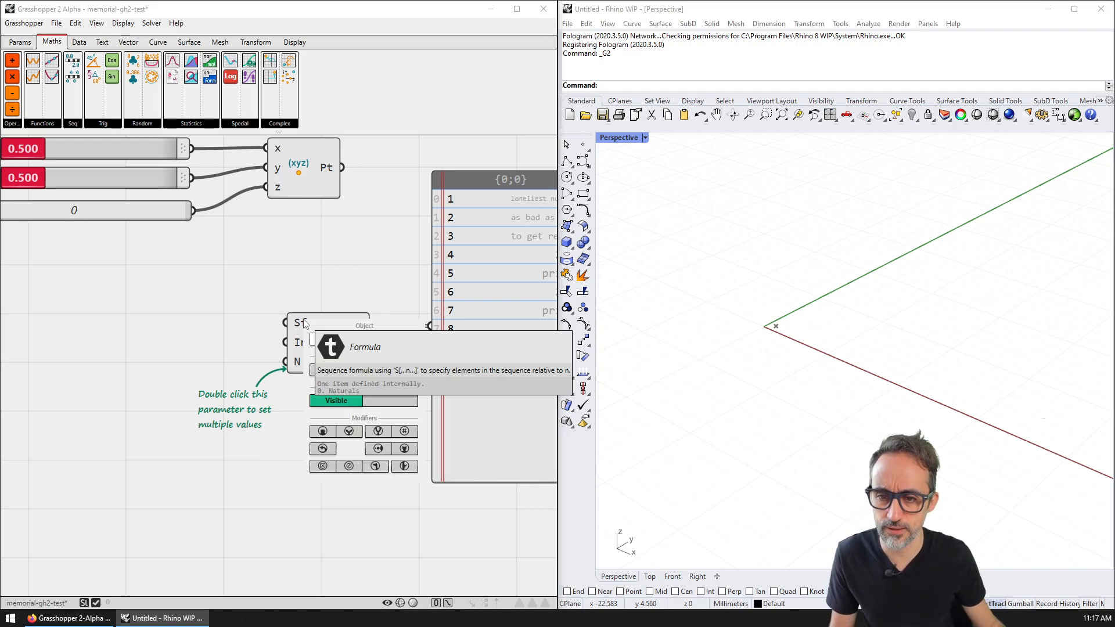
{"action": "right_click", "coordinate": [302, 332]}
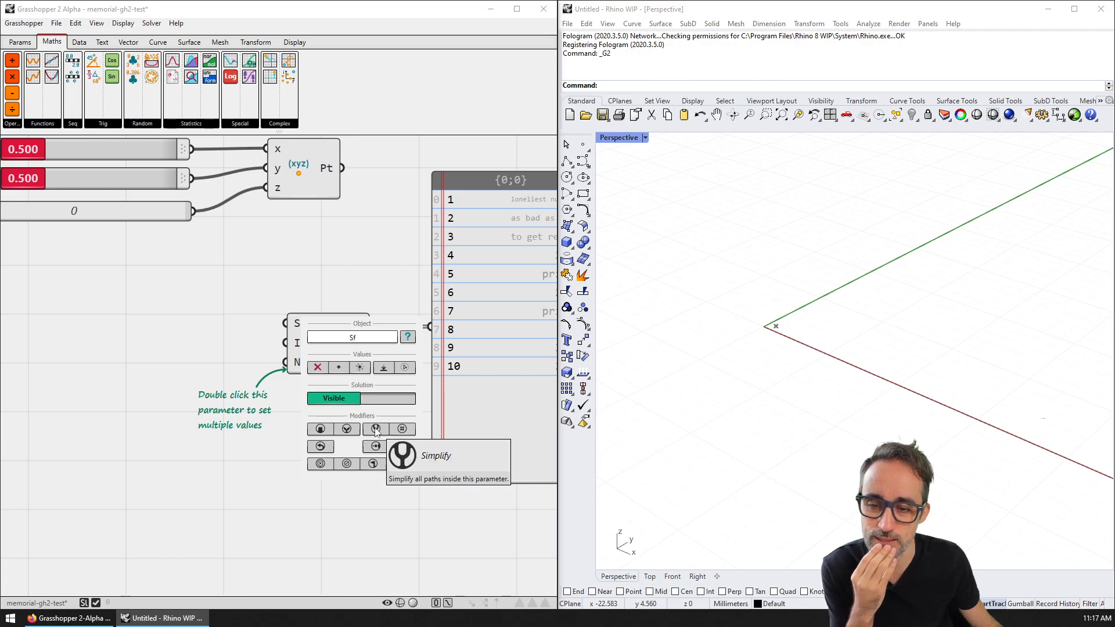
{"action": "right_click_drag", "start_coordinate": [384, 493], "coordinate": [360, 416]}
{"action": "right_click", "coordinate": [278, 249]}
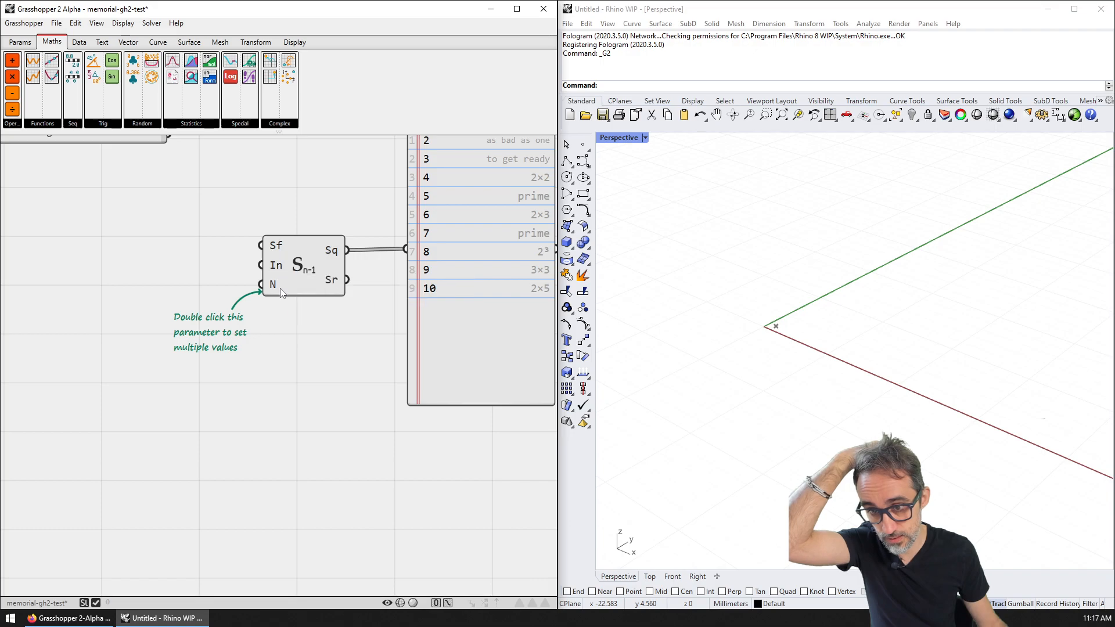
{"action": "right_click_drag", "start_coordinate": [274, 288], "coordinate": [225, 352]}
{"action": "double_click", "coordinate": [99, 320]}
{"action": "type", "text": "0"}
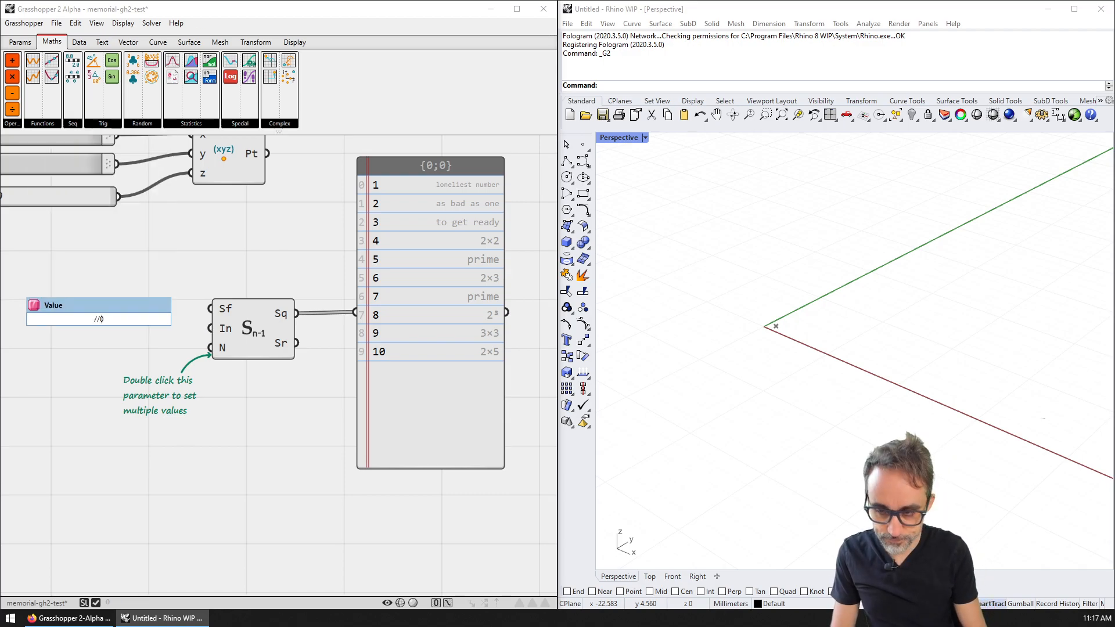
{"action": "key", "text": "Return"}
{"action": "left_click_drag", "start_coordinate": [130, 319], "coordinate": [211, 329]}
{"action": "left_click_drag", "start_coordinate": [95, 317], "coordinate": [108, 325]}
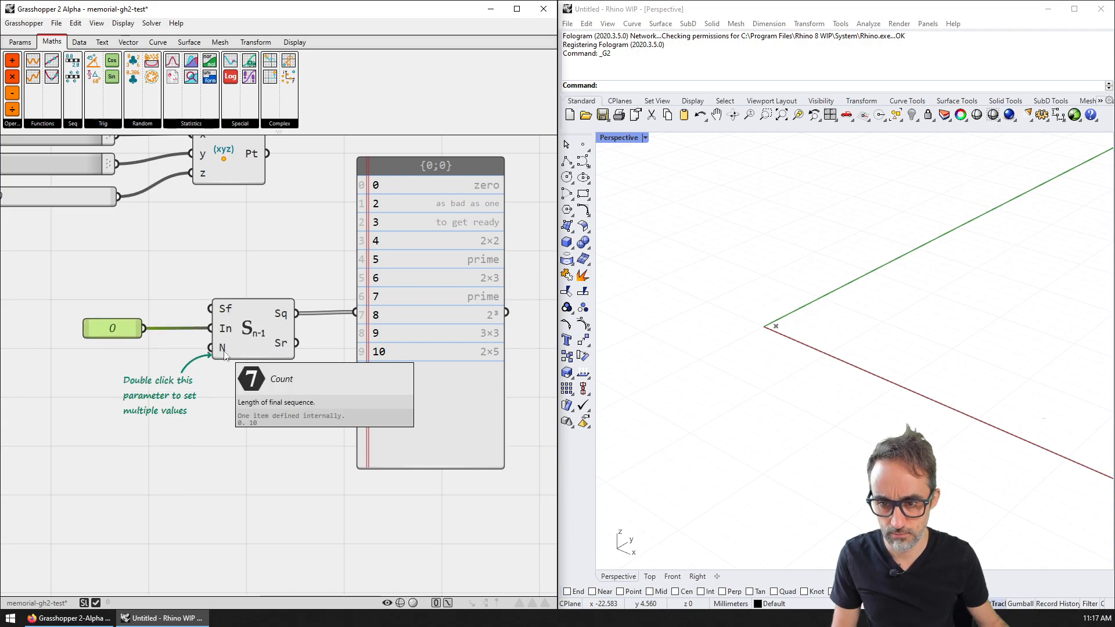
{"action": "scroll", "coordinate": [431, 241], "scroll_direction": "up", "scroll_amount": 1}
{"action": "right_click_drag", "start_coordinate": [401, 187], "coordinate": [346, 221]}
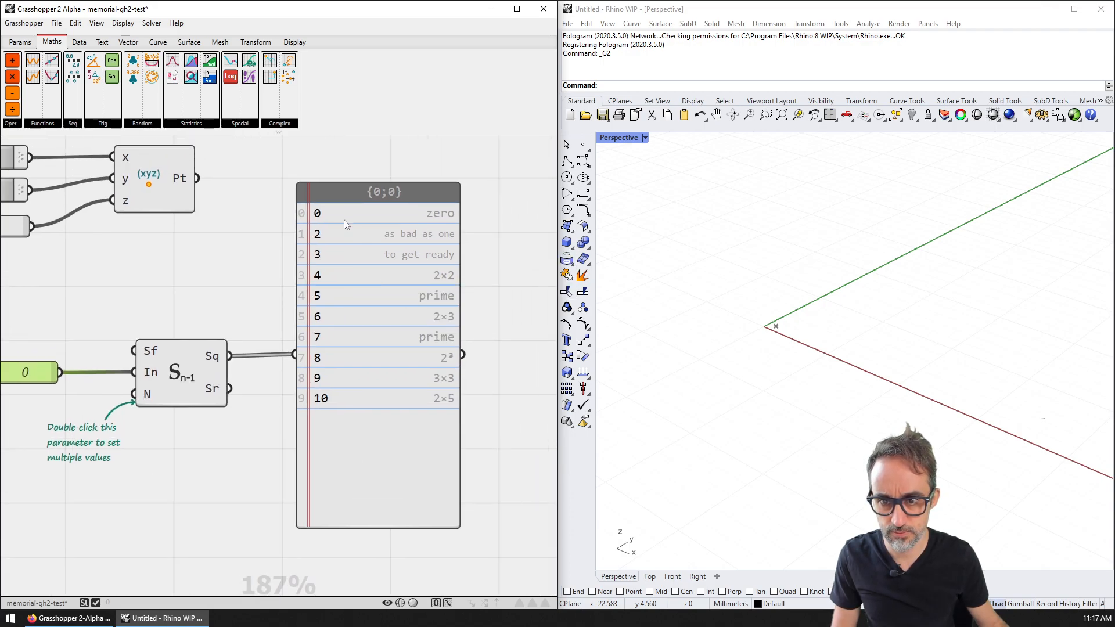
{"action": "right_click_drag", "start_coordinate": [119, 302], "coordinate": [224, 240]}
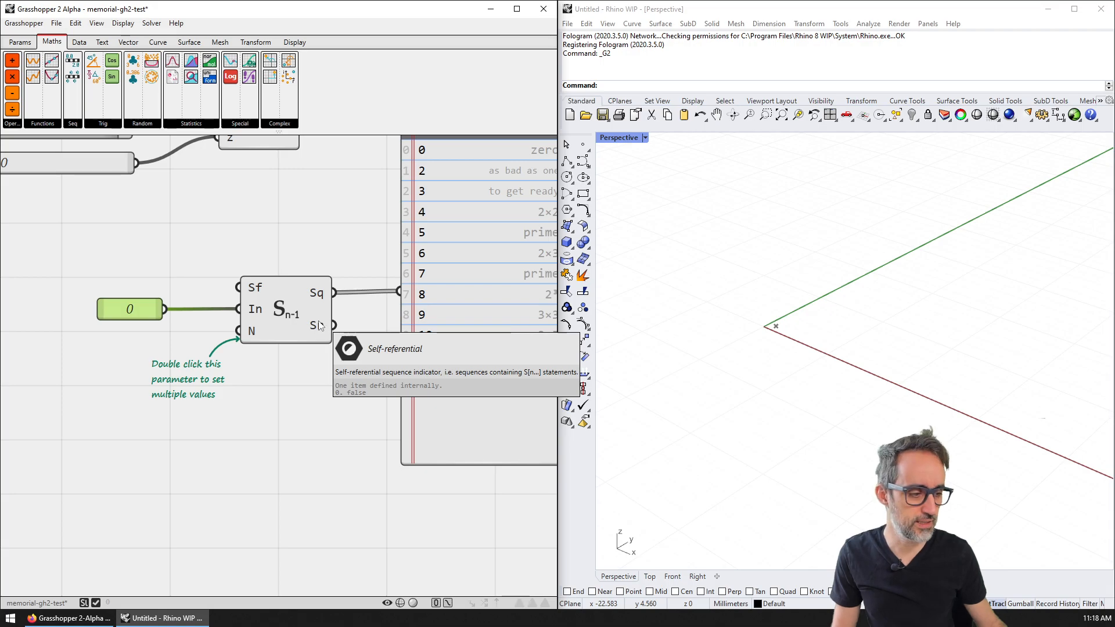
{"action": "right_click_drag", "start_coordinate": [261, 256], "coordinate": [252, 299]}
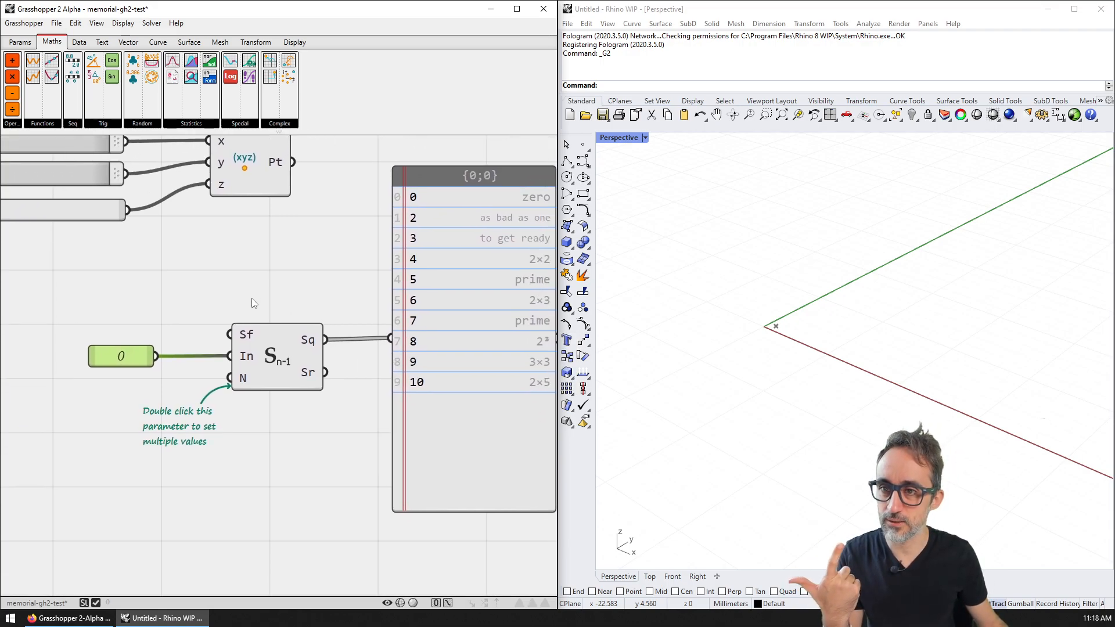
{"action": "left_click", "coordinate": [72, 123]}
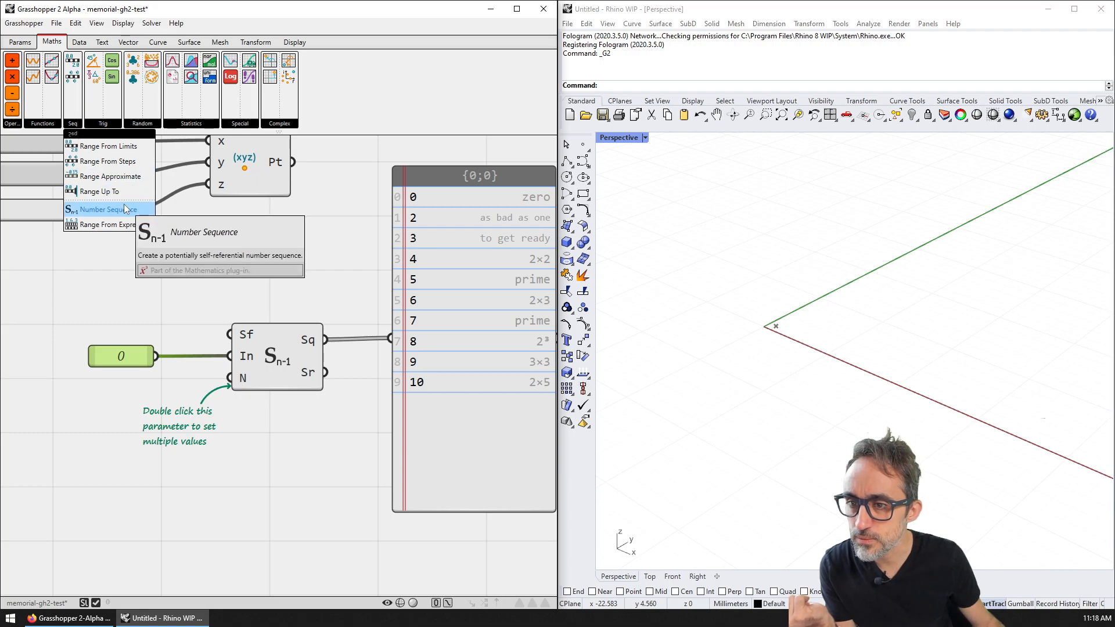
{"action": "left_click", "coordinate": [137, 280]}
{"action": "right_click_drag", "start_coordinate": [151, 289], "coordinate": [187, 266]}
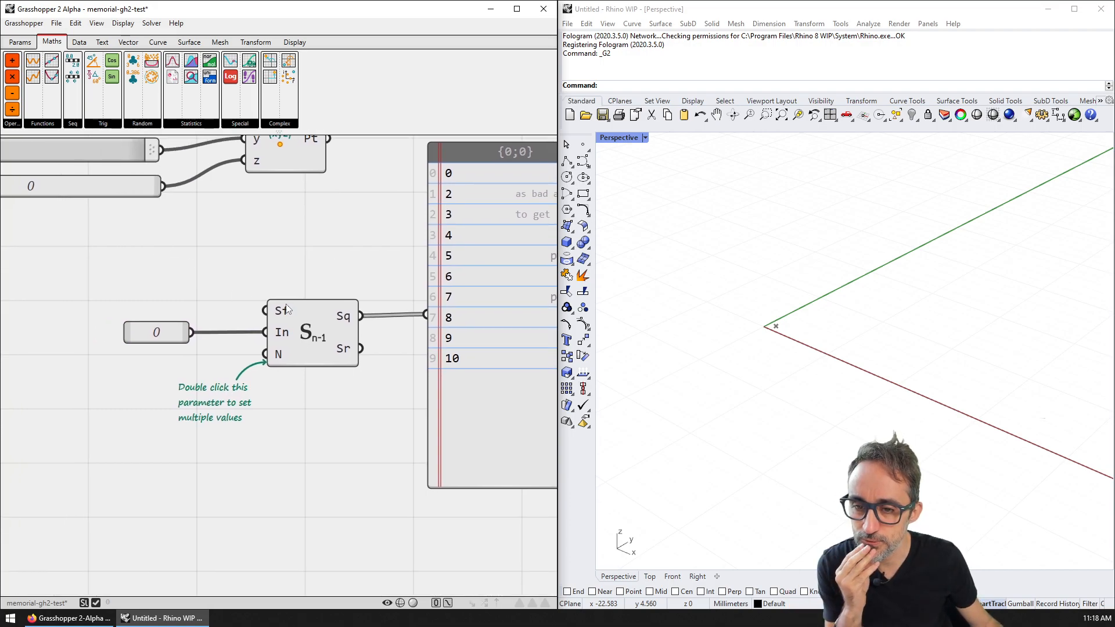
{"action": "mouse_move", "coordinate": [287, 308]}
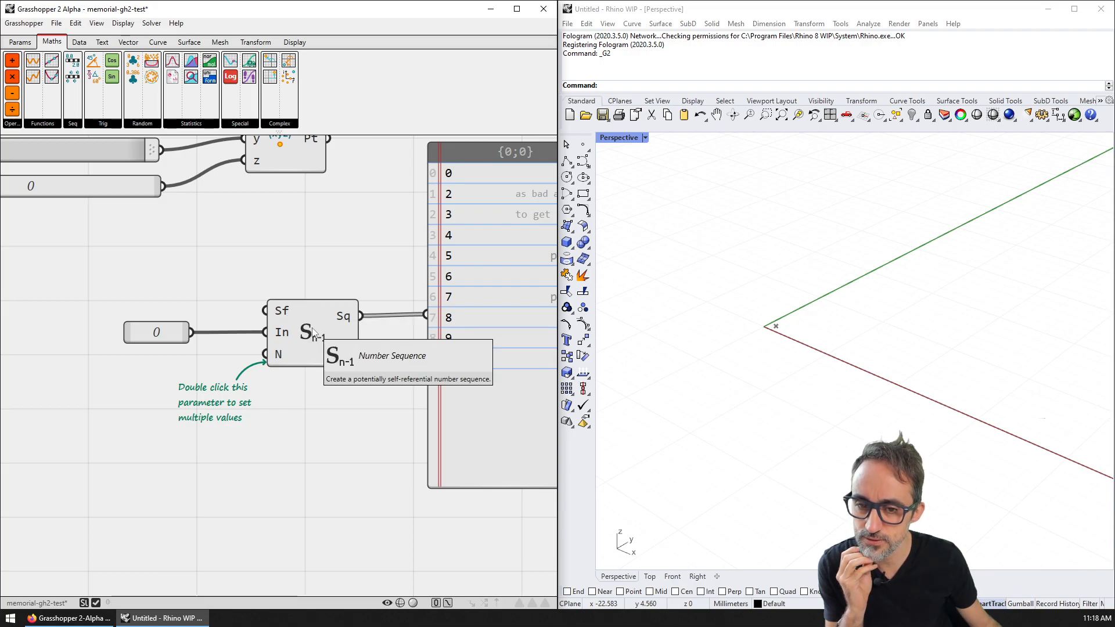
{"action": "mouse_move", "coordinate": [285, 339]}
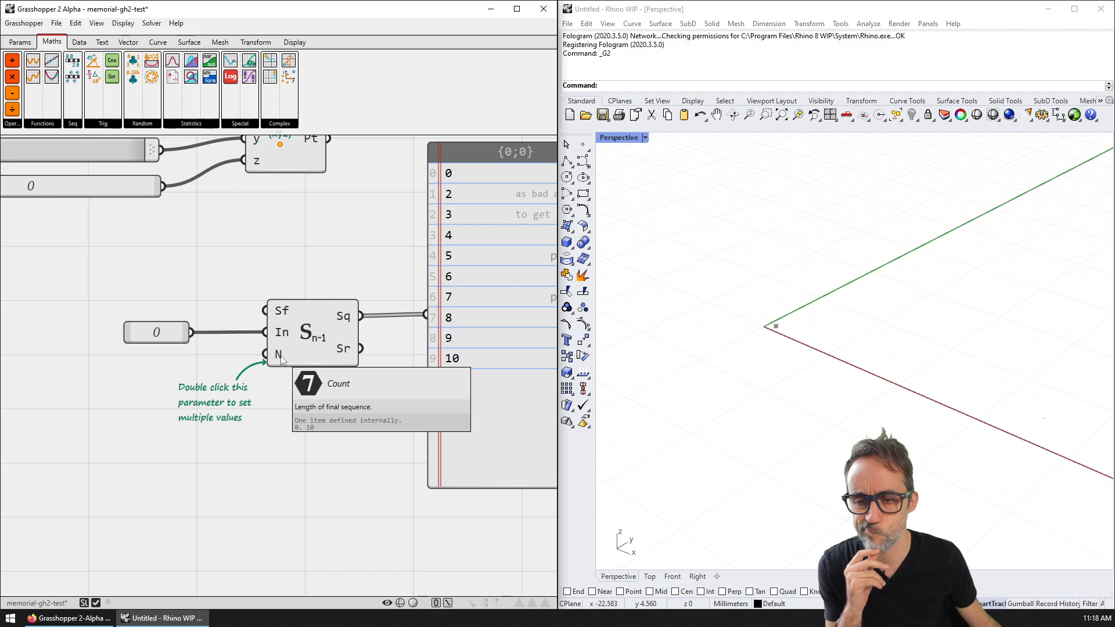
Step: Add a value of 10 through canvas search, then delete it
{"action": "double_click", "coordinate": [120, 355]}
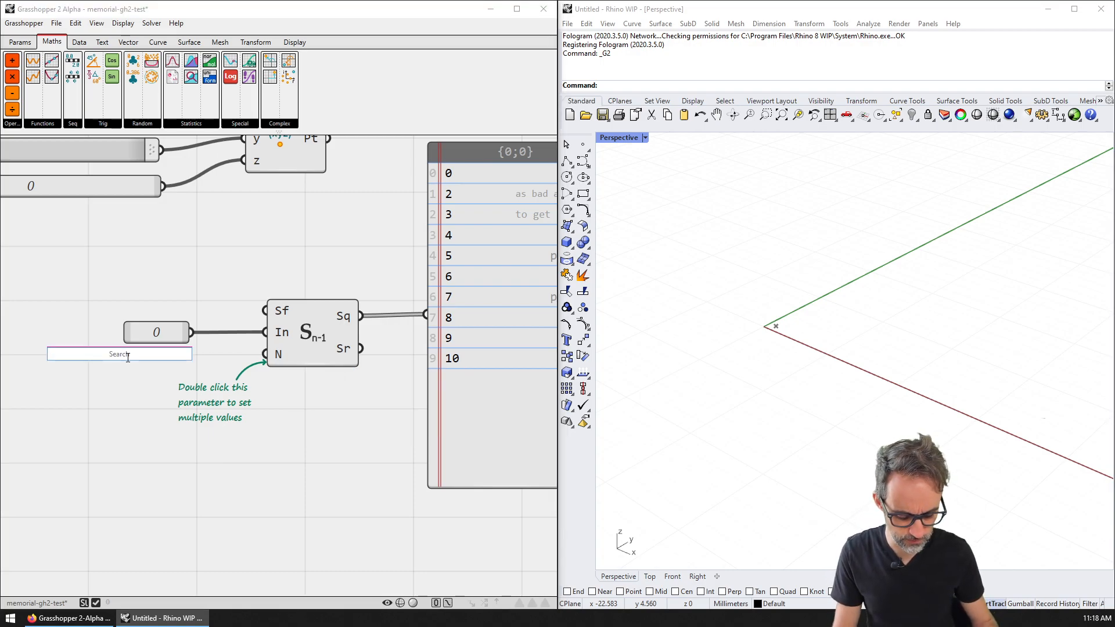
{"action": "type", "text": "10"}
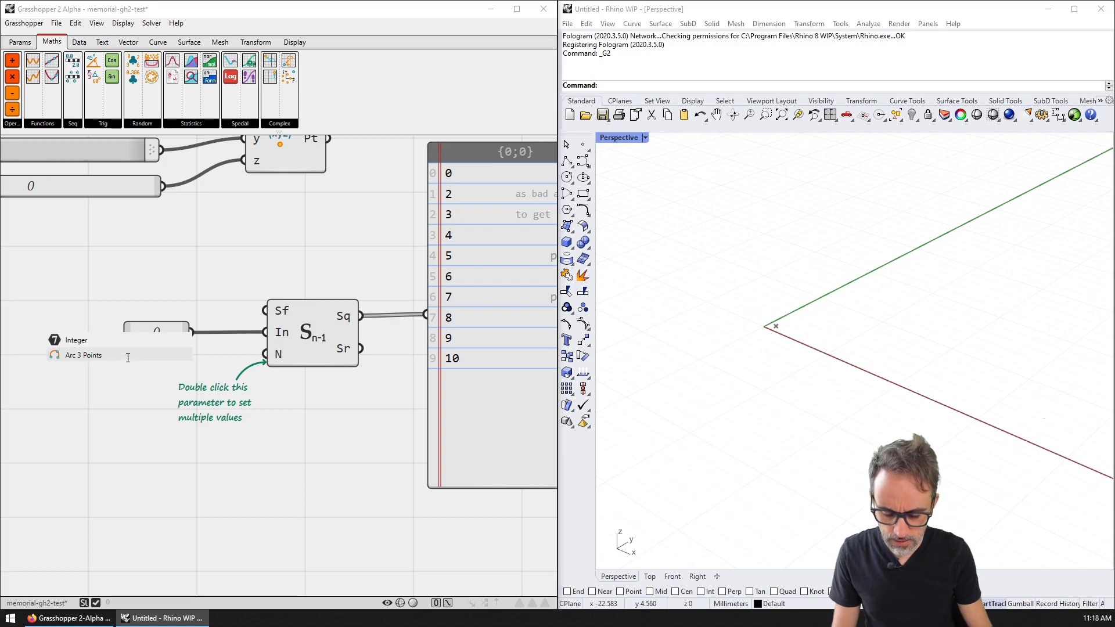
{"action": "key", "text": "Return"}
{"action": "left_click", "coordinate": [127, 357]}
{"action": "right_click_drag", "start_coordinate": [134, 361], "coordinate": [183, 386]}
{"action": "key", "text": "Delete"}
{"action": "scroll", "coordinate": [184, 385], "scroll_direction": "down", "scroll_amount": 2}
{"action": "right_click_drag", "start_coordinate": [111, 274], "coordinate": [199, 286]}
Step: Place a Number Slider via 'slider' search, removing an accidental Wave component
{"action": "double_click", "coordinate": [237, 389]}
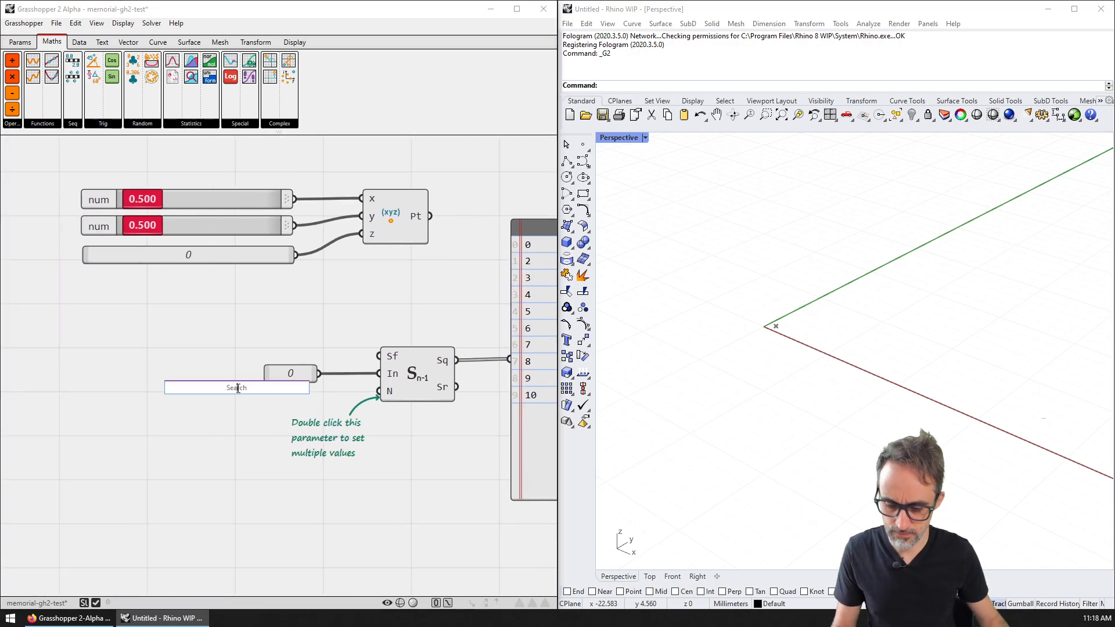
{"action": "type", "text": "slider"}
{"action": "key", "text": "Return"}
{"action": "left_click", "coordinate": [236, 394]}
{"action": "key", "text": "Delete"}
{"action": "double_click", "coordinate": [235, 402]}
{"action": "type", "text": "slider"}
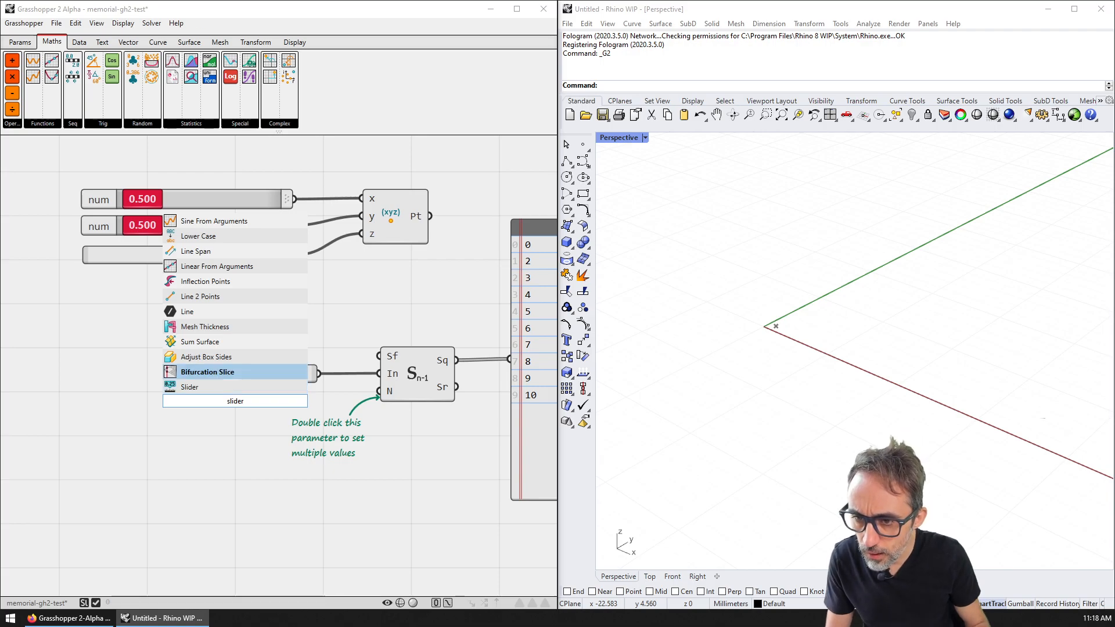
{"action": "key", "text": "Return"}
Step: Set the slider to whole numbers with a maximum of 10
{"action": "right_click", "coordinate": [236, 405]}
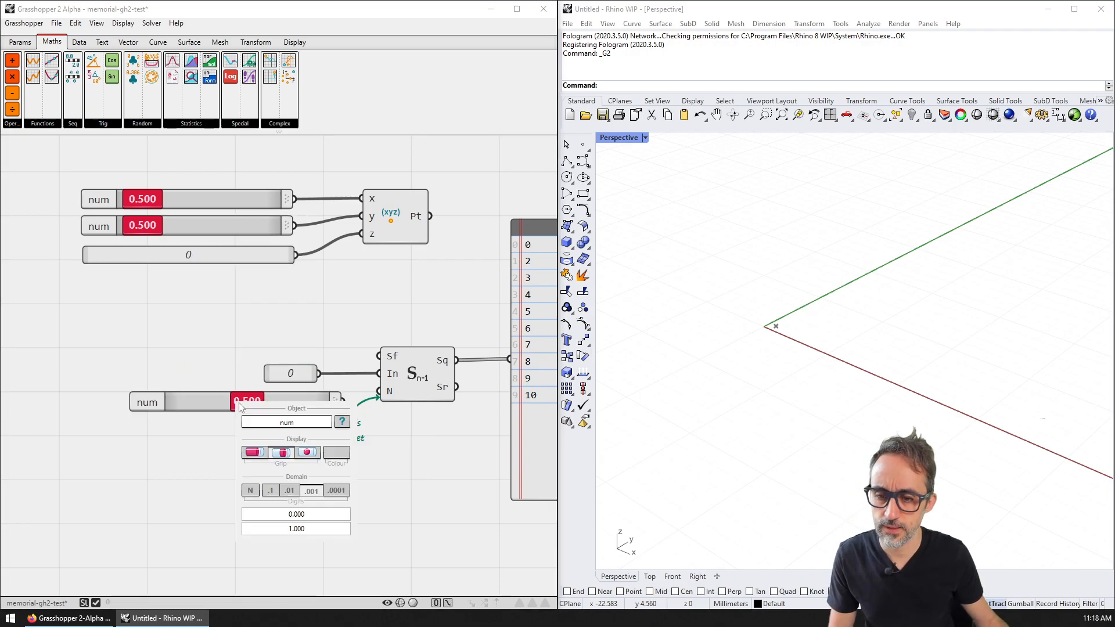
{"action": "left_click", "coordinate": [256, 494]}
{"action": "double_click", "coordinate": [317, 527]}
{"action": "type", "text": "10"}
{"action": "key", "text": "Return"}
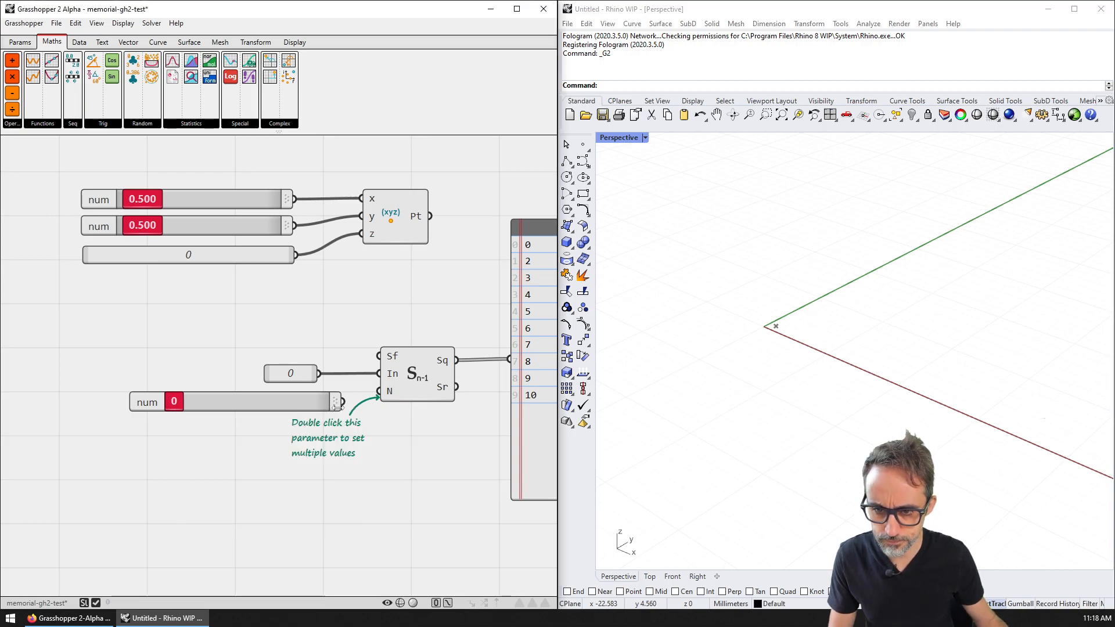
Step: Wire the slider into the sequence's N input and set it to 8
{"action": "left_click_drag", "start_coordinate": [337, 406], "coordinate": [381, 391]}
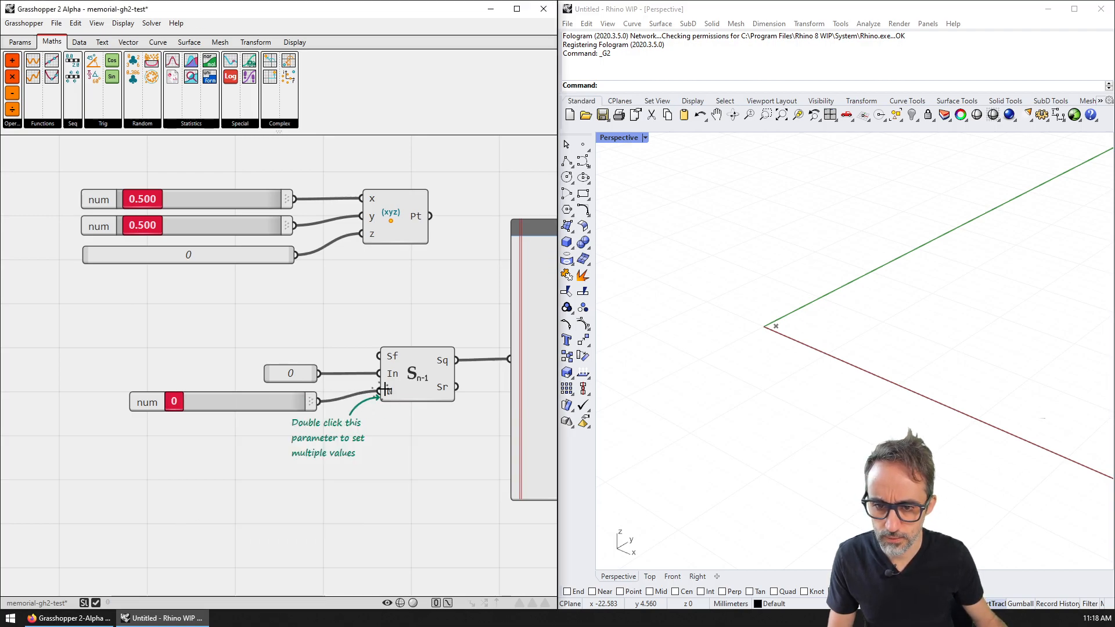
{"action": "left_click", "coordinate": [259, 402]}
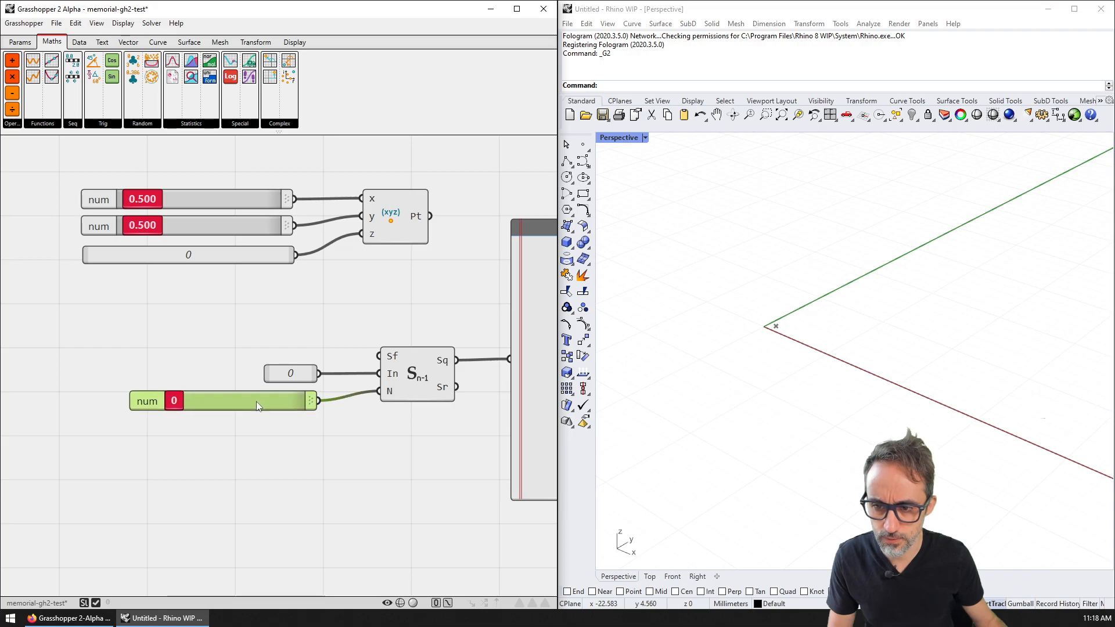
{"action": "left_click_drag", "start_coordinate": [174, 400], "coordinate": [273, 403]}
{"action": "right_click_drag", "start_coordinate": [388, 419], "coordinate": [244, 414]}
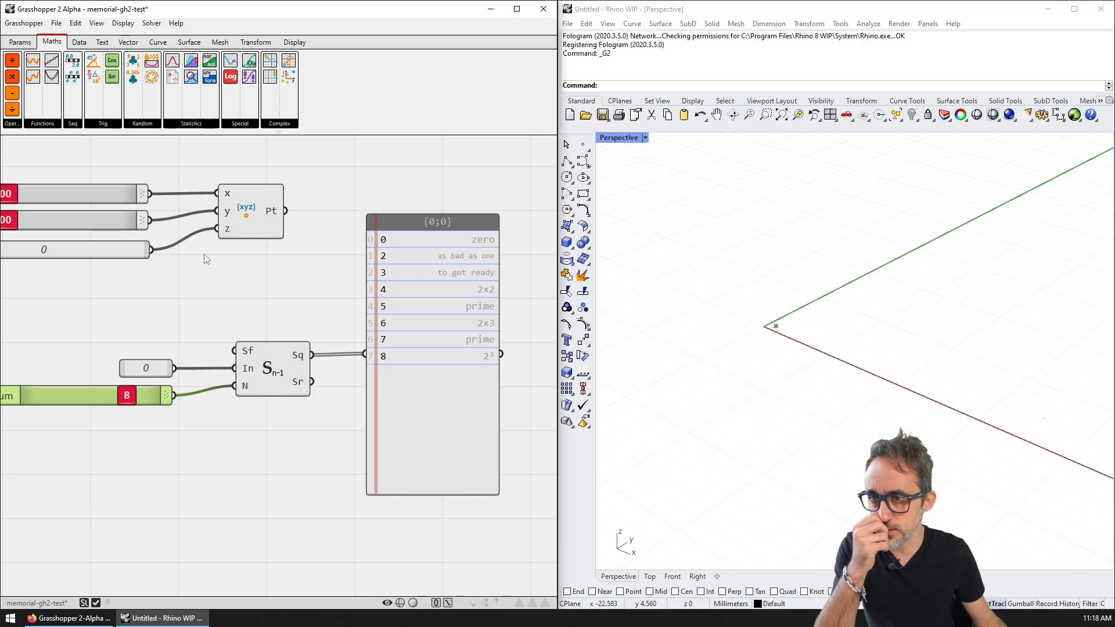
{"action": "left_click", "coordinate": [19, 42]}
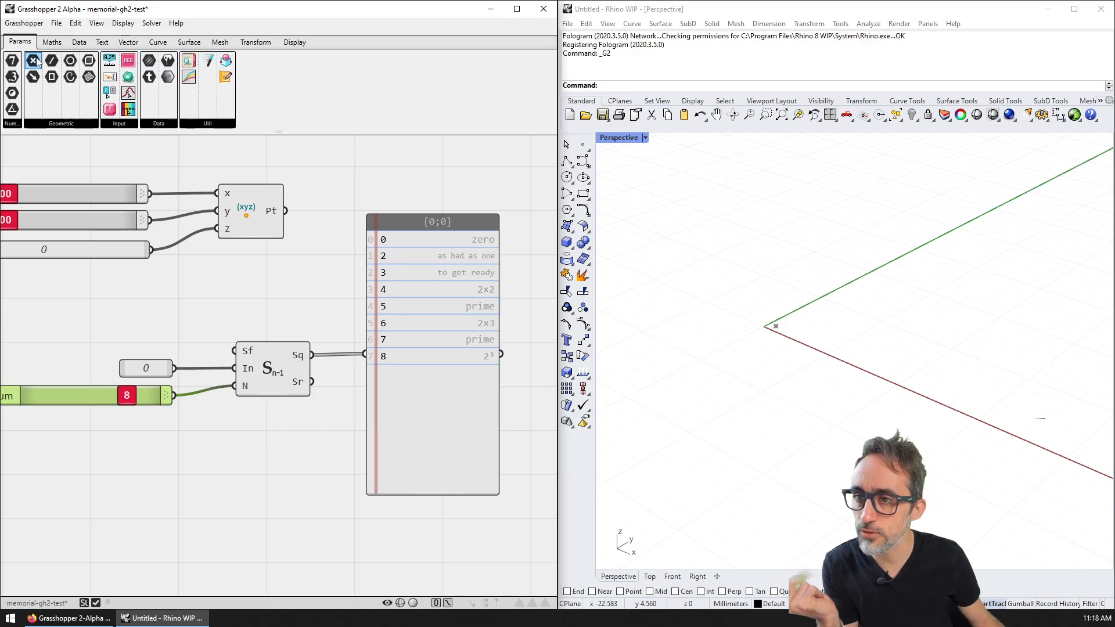
Step: Browse the Geometry, Num, Input and Data parameter lists, then close them
{"action": "left_click", "coordinate": [60, 132]}
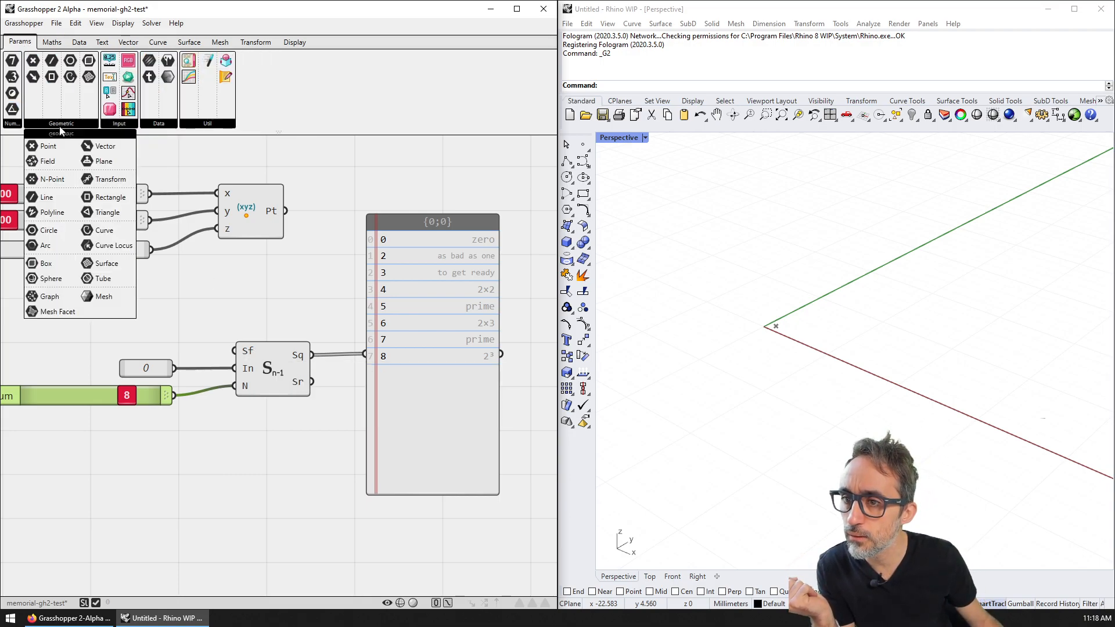
{"action": "left_click", "coordinate": [12, 125]}
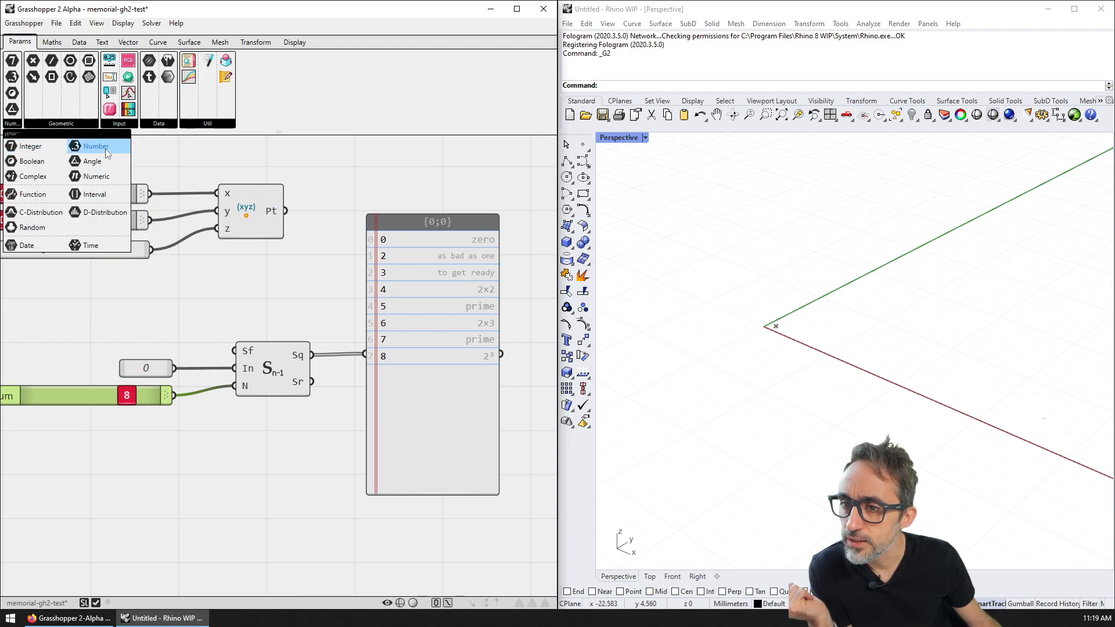
{"action": "left_click", "coordinate": [119, 124]}
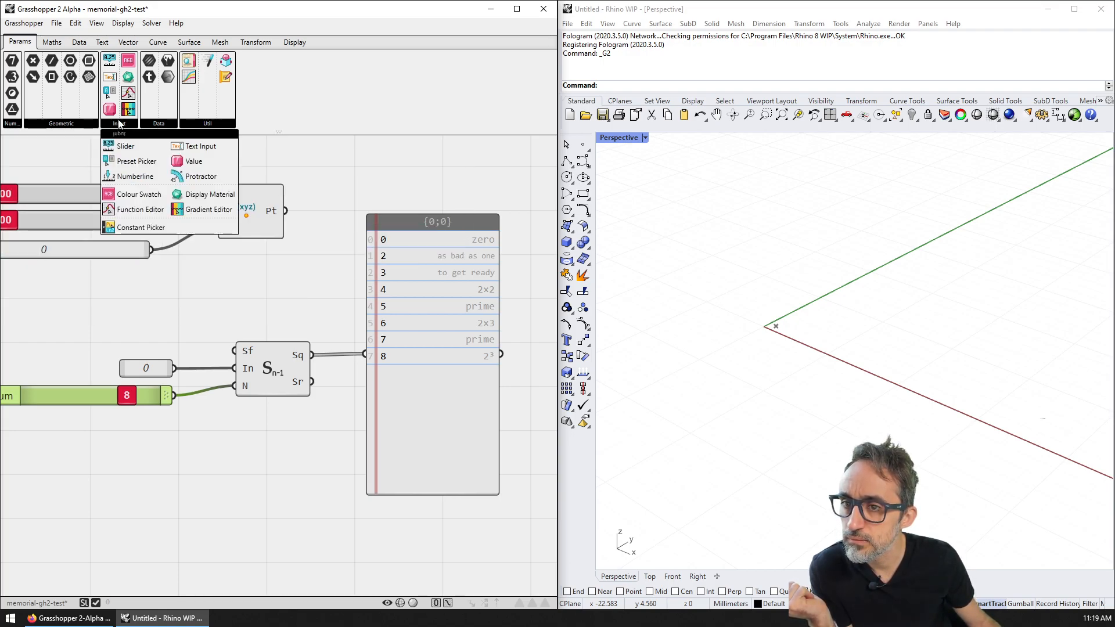
{"action": "left_click", "coordinate": [158, 125]}
{"action": "left_click", "coordinate": [158, 126]}
{"action": "left_click", "coordinate": [159, 127]}
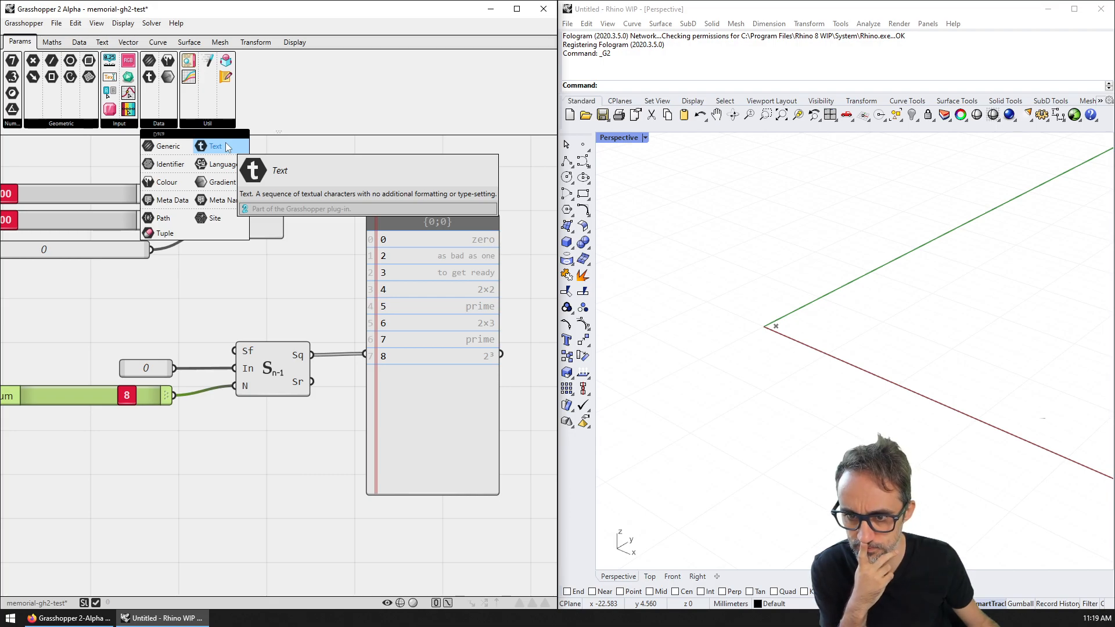
{"action": "left_click", "coordinate": [256, 338]}
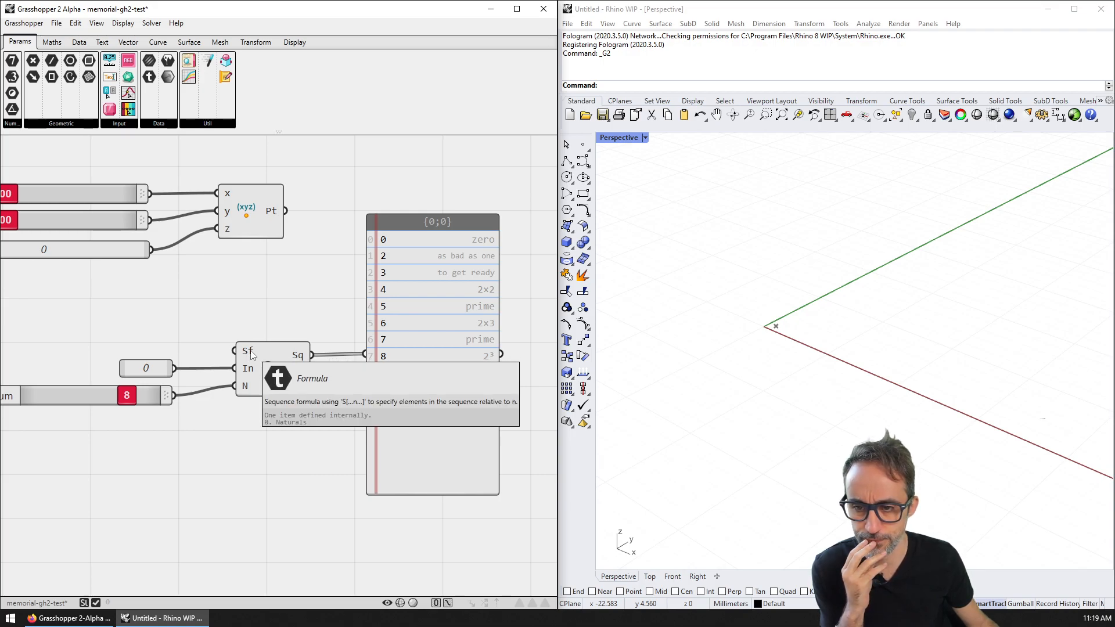
Step: Add a '//Naturals' value and wire it into the Number Sequence's Sf input
{"action": "double_click", "coordinate": [135, 345]}
{"action": "type", "text": "//Natural"}
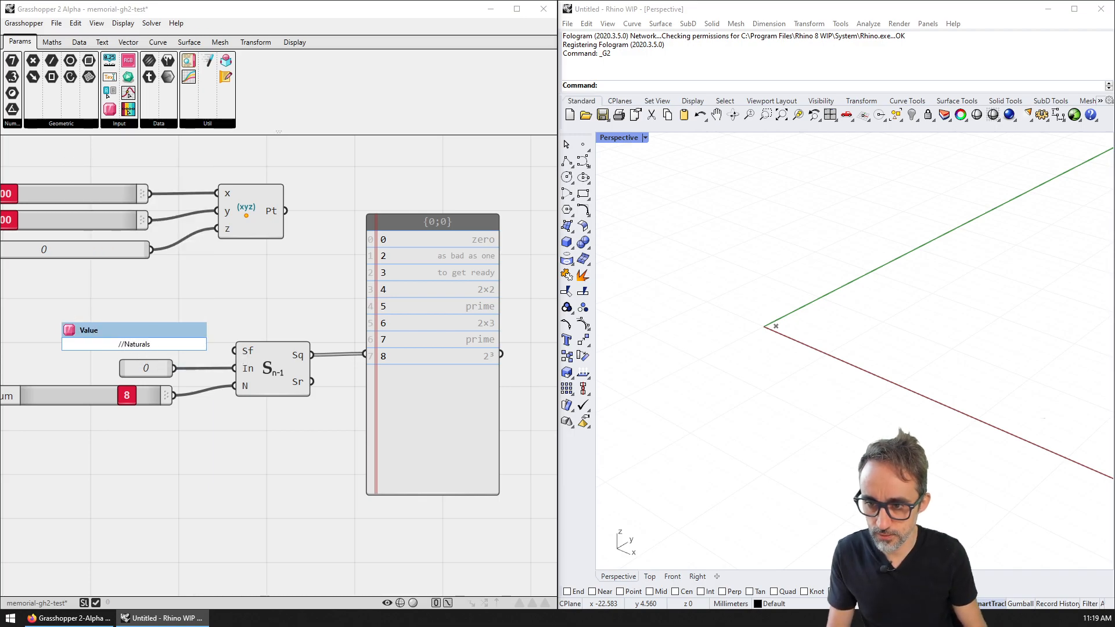
{"action": "type", "text": "s"}
{"action": "key", "text": "Return"}
{"action": "left_click_drag", "start_coordinate": [164, 344], "coordinate": [235, 351]}
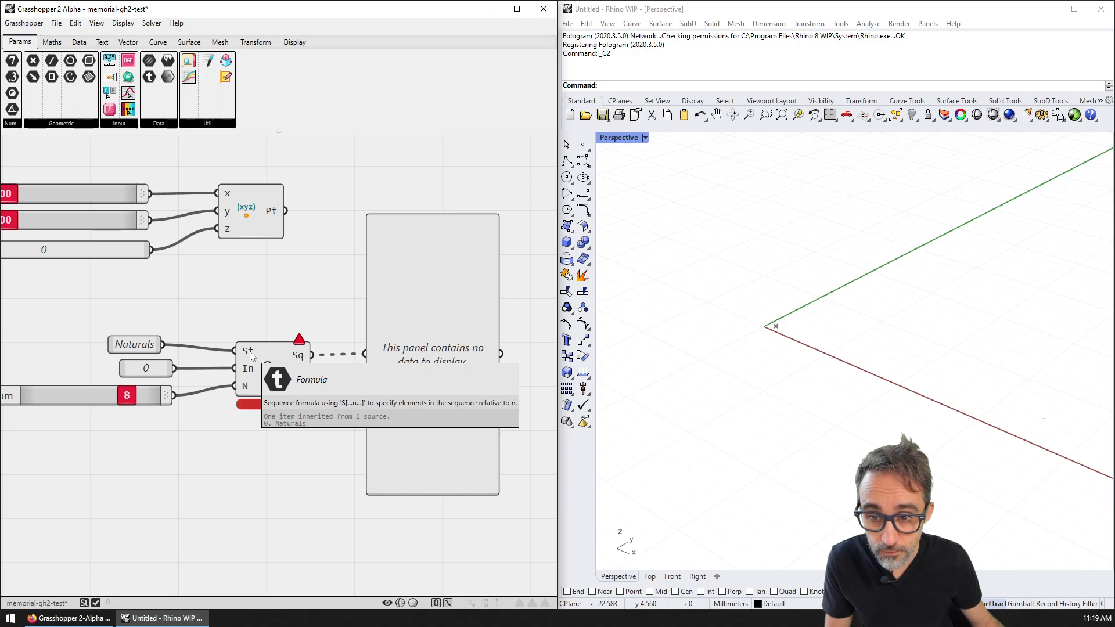
{"action": "mouse_move", "coordinate": [298, 344]}
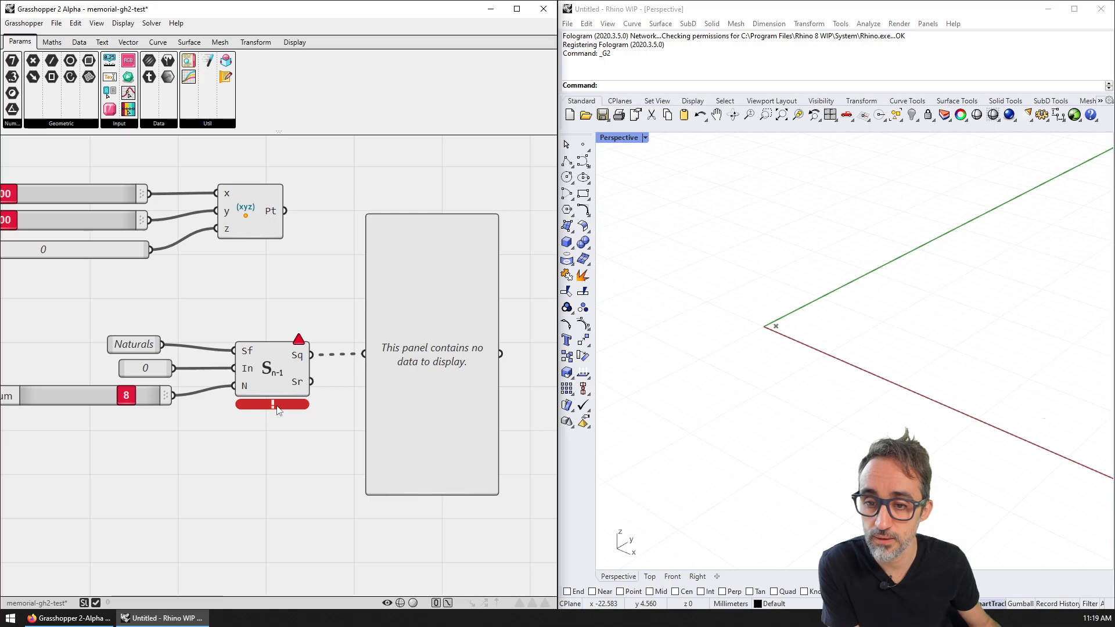
{"action": "right_click_drag", "start_coordinate": [257, 369], "coordinate": [288, 332]}
{"action": "scroll", "coordinate": [304, 308], "scroll_direction": "up", "scroll_amount": 1}
{"action": "mouse_move", "coordinate": [320, 292]}
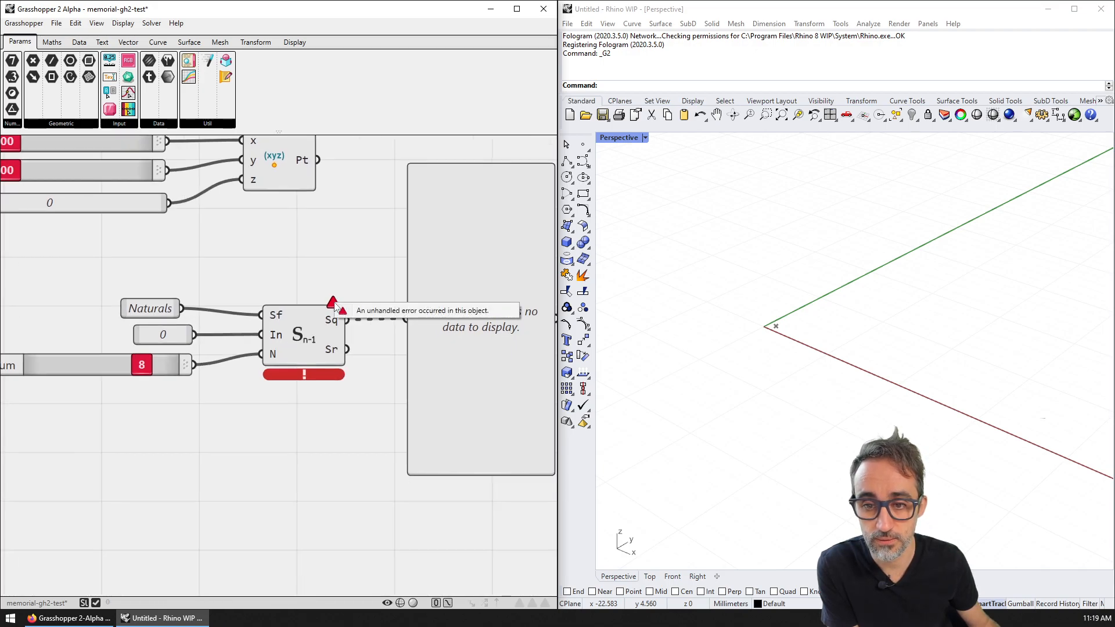
{"action": "left_click_drag", "start_coordinate": [192, 286], "coordinate": [154, 315]}
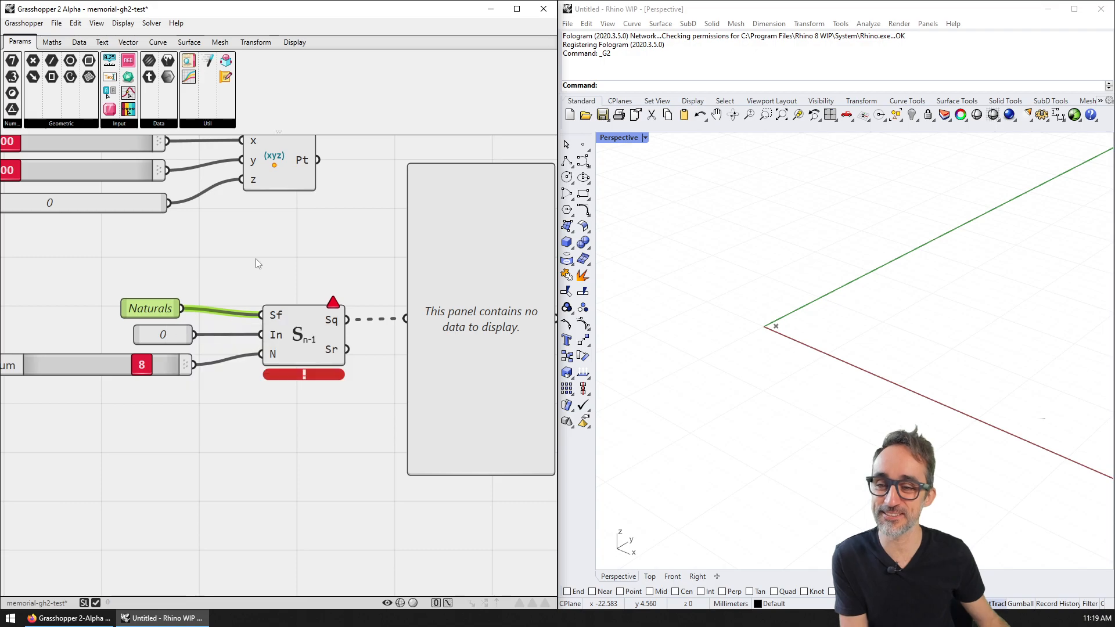
Step: Delete the Naturals value so the panel lists 0 and 2–8 again
{"action": "key", "text": "Delete"}
{"action": "right_click_drag", "start_coordinate": [342, 294], "coordinate": [270, 308]}
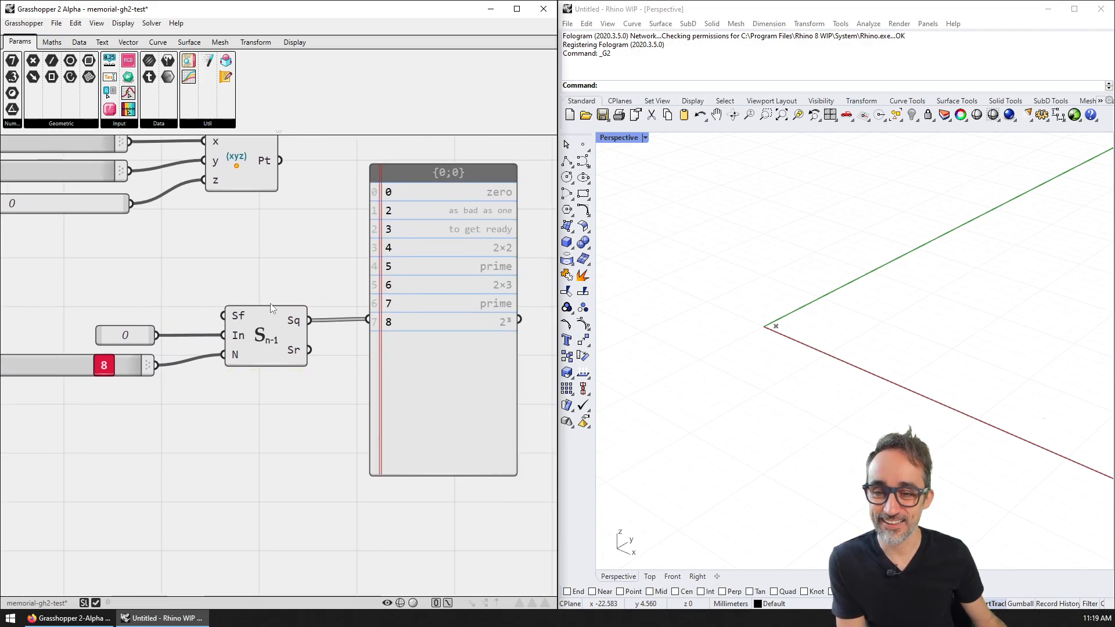
{"action": "scroll", "coordinate": [505, 229], "scroll_direction": "down", "scroll_amount": 1}
Step: Select the Number Sequence and show the Maths > Seq component list
{"action": "left_click", "coordinate": [52, 42]}
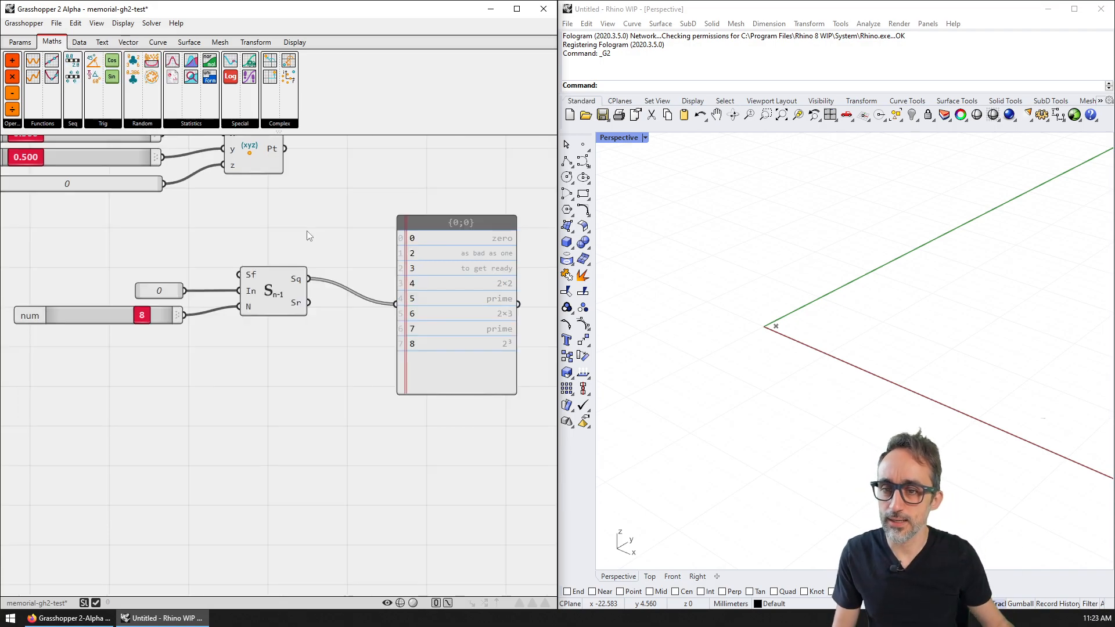
{"action": "left_click", "coordinate": [285, 300]}
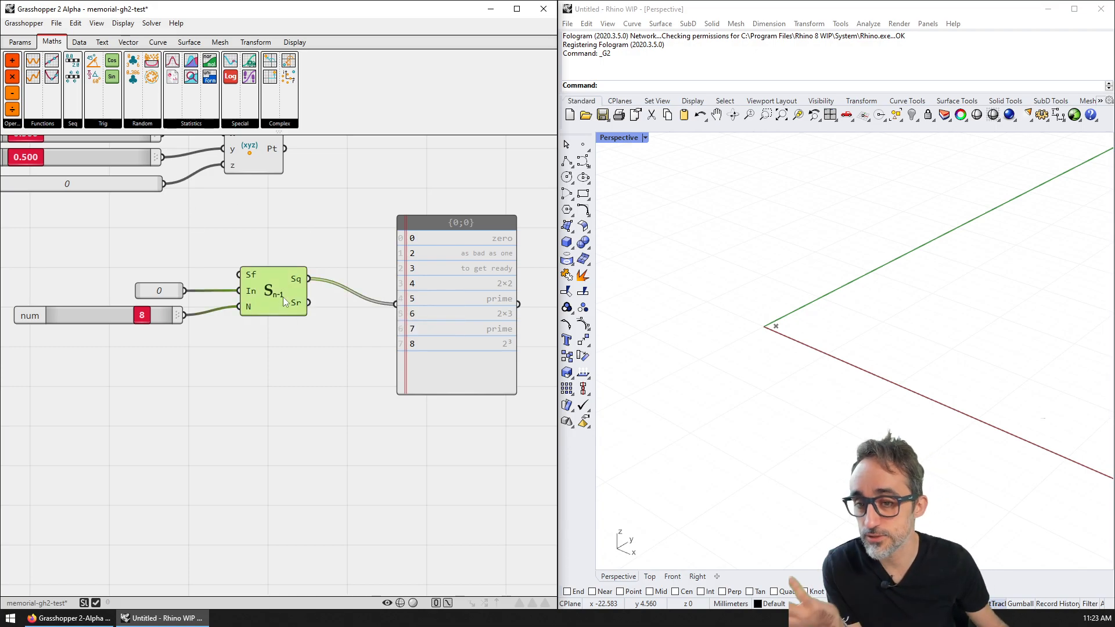
{"action": "left_click", "coordinate": [74, 127]}
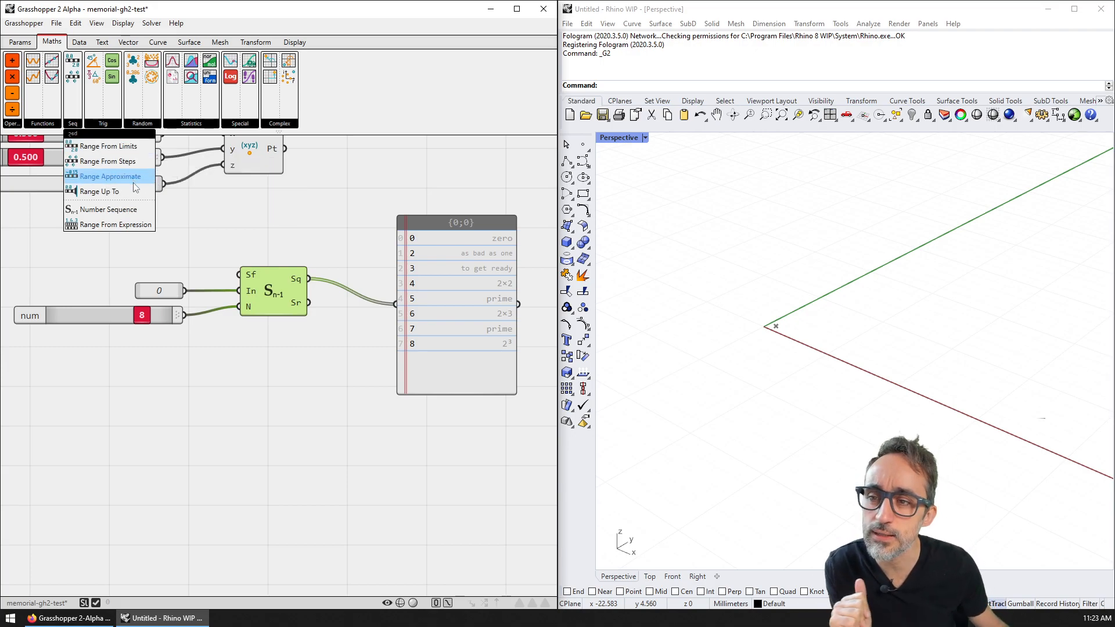
Step: Place a Range From Steps component on the canvas
{"action": "left_click", "coordinate": [106, 161]}
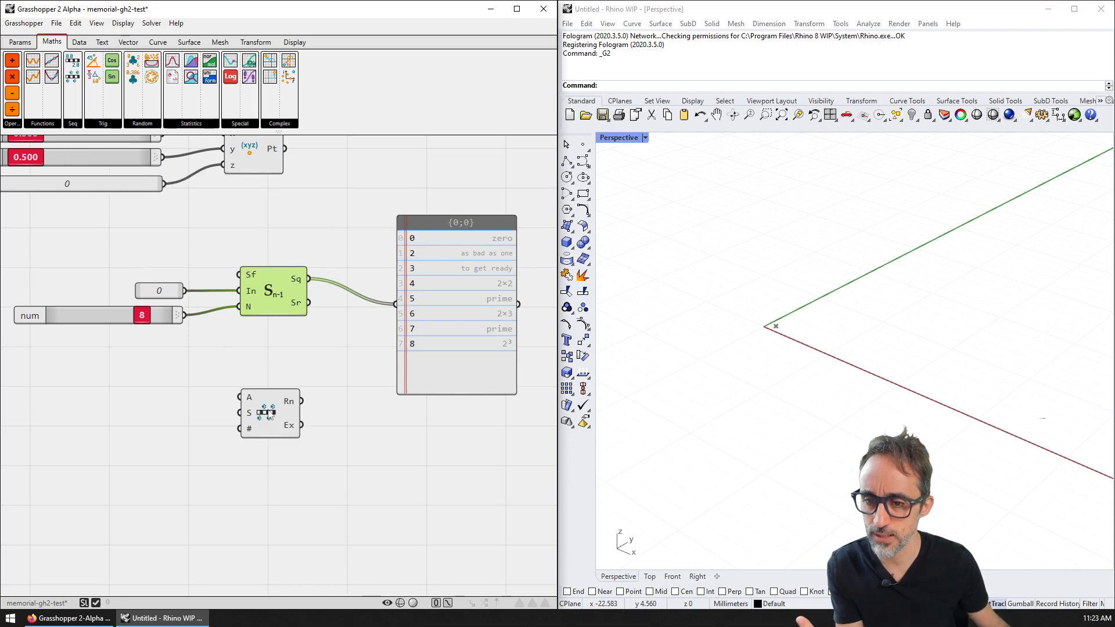
{"action": "left_click", "coordinate": [273, 427]}
{"action": "scroll", "coordinate": [272, 426], "scroll_direction": "up", "scroll_amount": 2}
{"action": "scroll", "coordinate": [272, 425], "scroll_direction": "up", "scroll_amount": 1}
{"action": "right_click_drag", "start_coordinate": [272, 425], "coordinate": [277, 371]}
{"action": "mouse_move", "coordinate": [254, 353]}
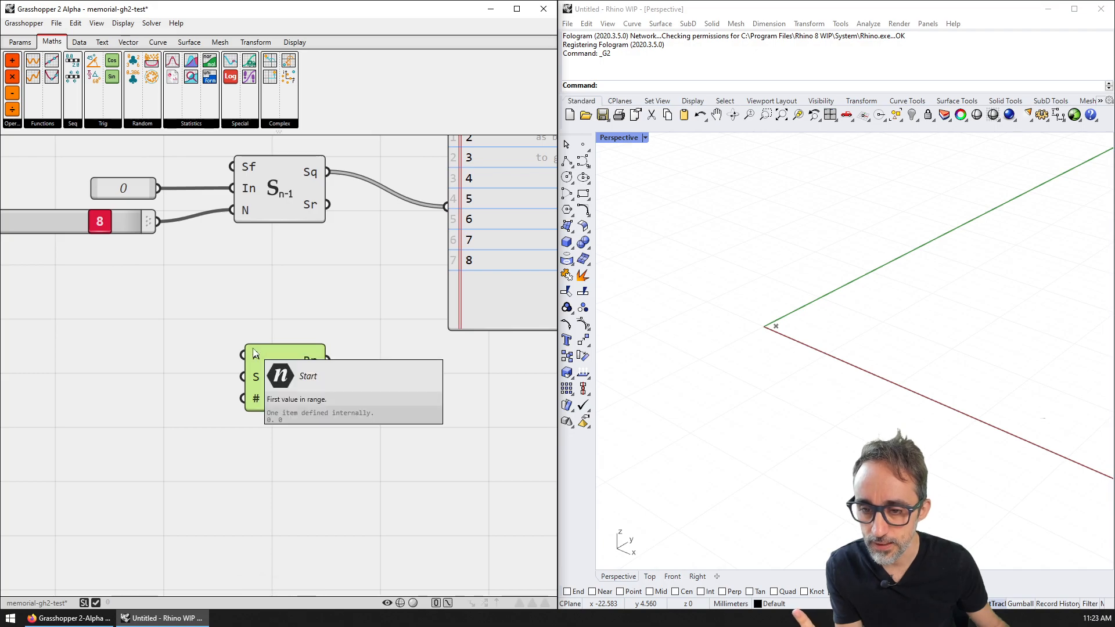
Step: Duplicate the 0 value beside the range component, discarding the extra copy
{"action": "left_click", "coordinate": [135, 184]}
{"action": "key", "text": "ctrl+c"}
{"action": "key", "text": "ctrl+v"}
{"action": "left_click_drag", "start_coordinate": [132, 229], "coordinate": [238, 353]}
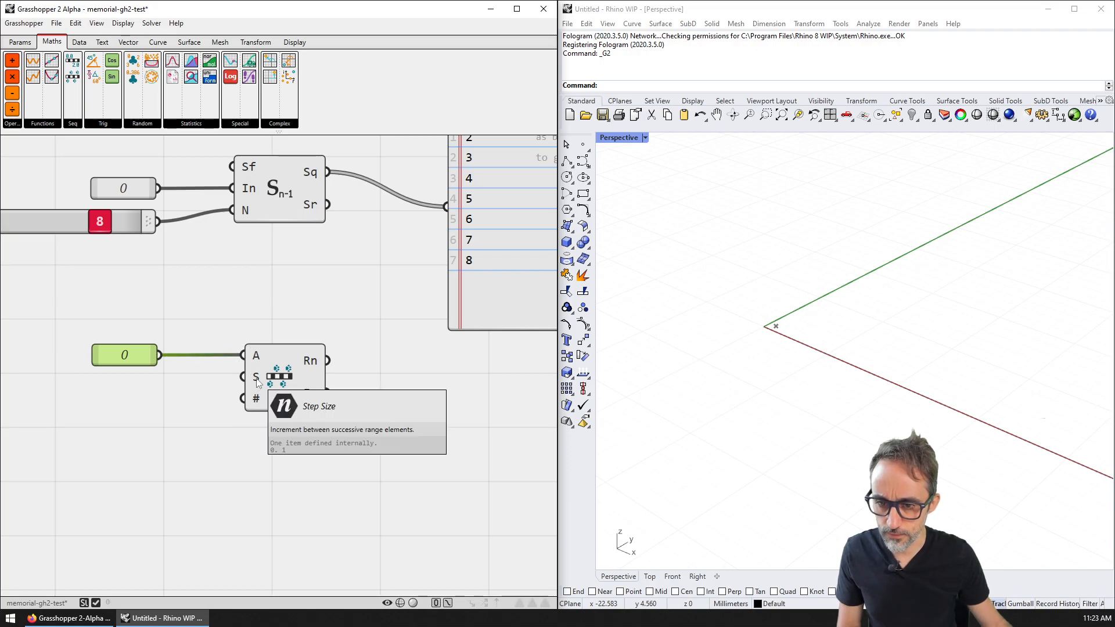
{"action": "key", "text": "ctrl+c"}
{"action": "key", "text": "ctrl+v"}
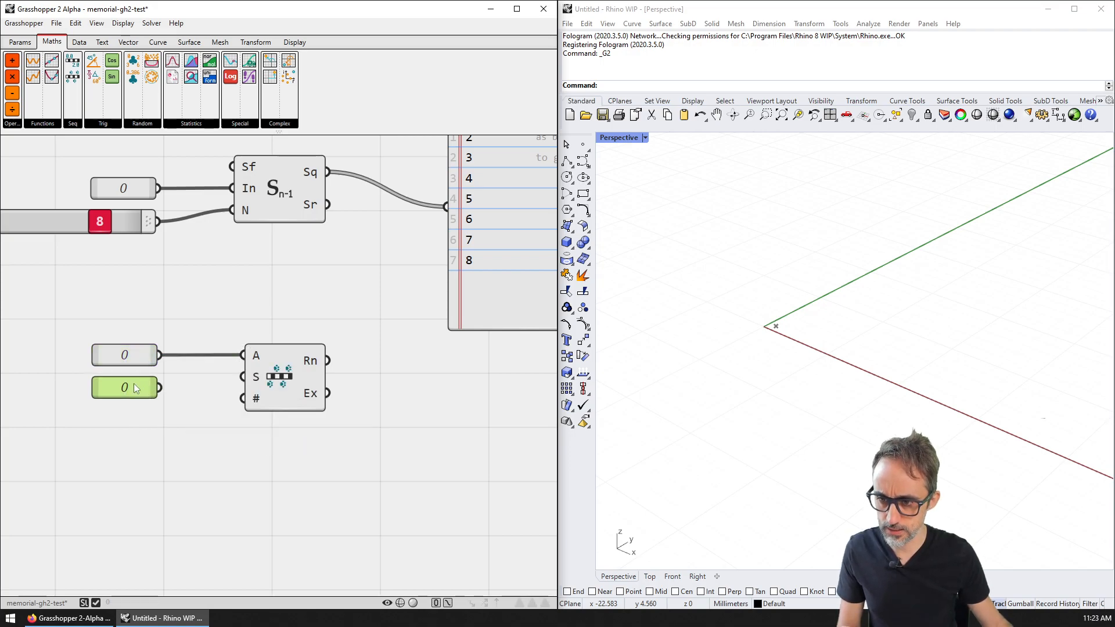
{"action": "key", "text": "Delete"}
{"action": "right_click_drag", "start_coordinate": [134, 382], "coordinate": [217, 381]}
Step: Add a 0.500 number slider and wire it to the range's step input S
{"action": "double_click", "coordinate": [194, 381]}
{"action": "type", "text": "slider"}
{"action": "key", "text": "Return"}
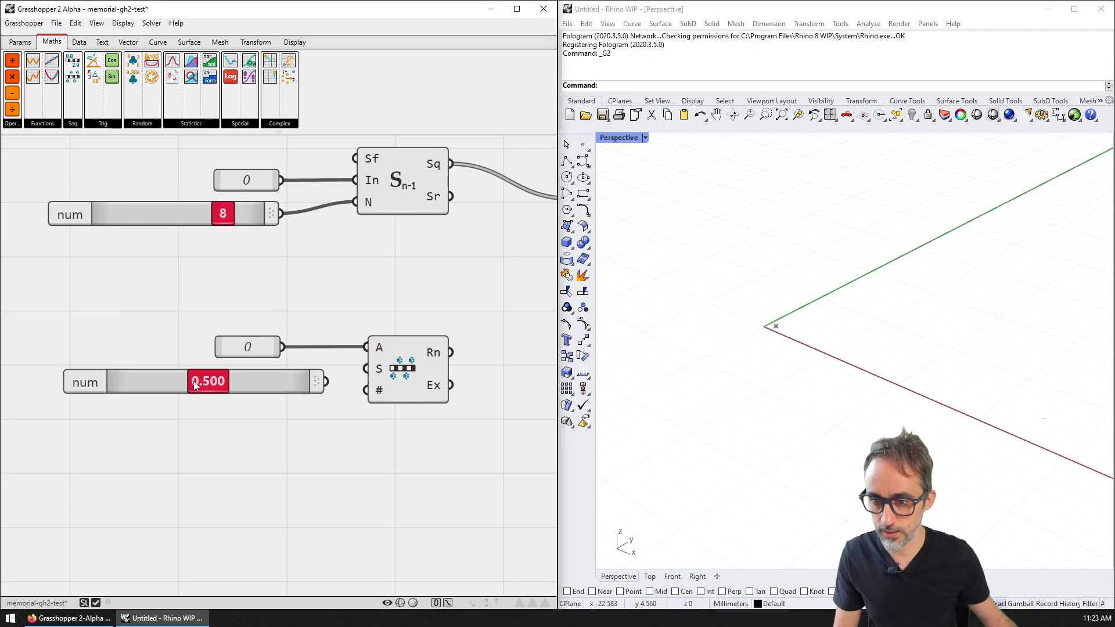
{"action": "left_click_drag", "start_coordinate": [264, 382], "coordinate": [377, 371]}
{"action": "mouse_move", "coordinate": [263, 382]}
{"action": "left_mouse_down"}
{"action": "mouse_move", "coordinate": [367, 369]}
{"action": "mouse_move", "coordinate": [268, 377]}
{"action": "left_mouse_up"}
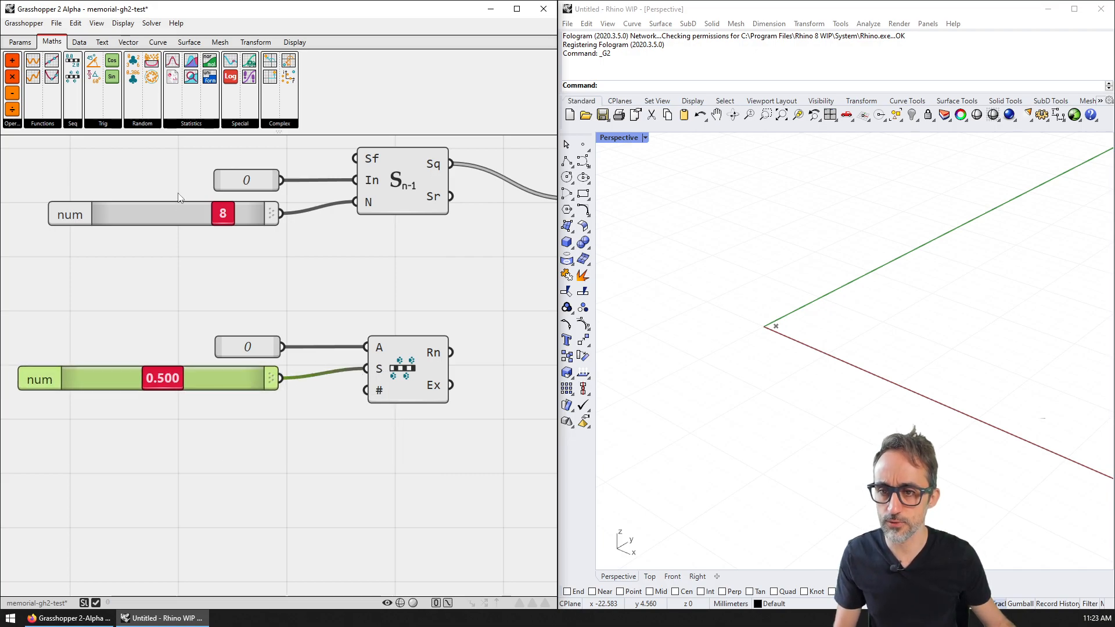
Step: Wire a copy of the 8 slider to the count input, and the range output Rn into the panel
{"action": "left_click", "coordinate": [172, 210]}
{"action": "left_click_drag", "start_coordinate": [172, 210], "coordinate": [184, 410], "text": "alt"}
{"action": "left_click_drag", "start_coordinate": [279, 411], "coordinate": [416, 392]}
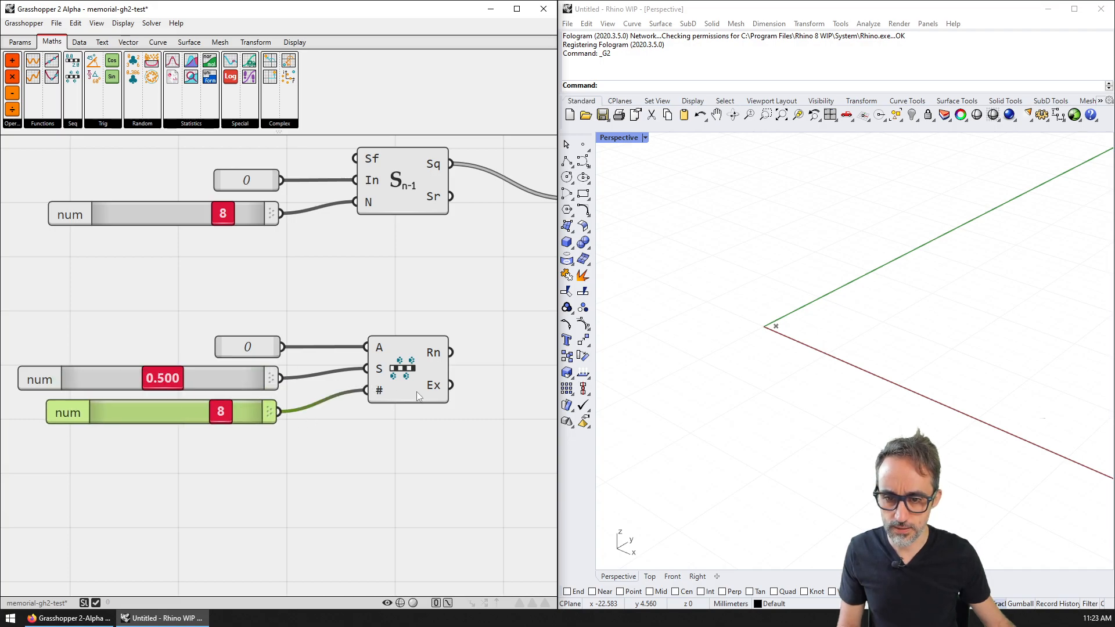
{"action": "scroll", "coordinate": [416, 391], "scroll_direction": "down", "scroll_amount": 3}
{"action": "right_click_drag", "start_coordinate": [416, 391], "coordinate": [220, 434]}
{"action": "scroll", "coordinate": [236, 411], "scroll_direction": "up", "scroll_amount": 2}
{"action": "left_click_drag", "start_coordinate": [248, 404], "coordinate": [361, 265]}
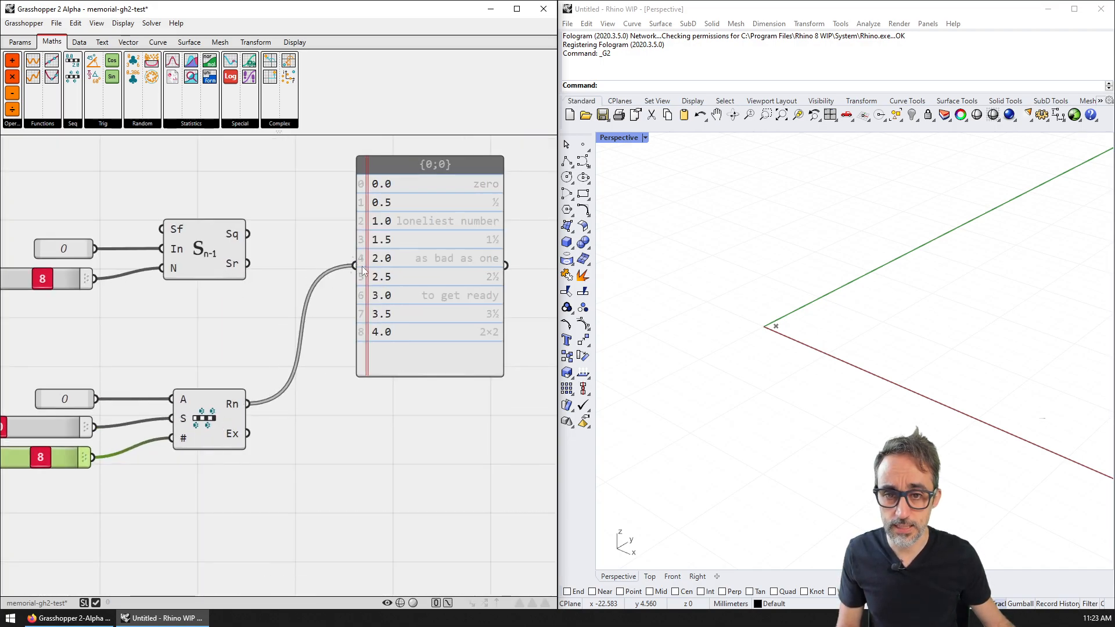
Step: Raise the step slider to 1.000 and nudge it while watching the panel
{"action": "right_click_drag", "start_coordinate": [424, 339], "coordinate": [417, 350]}
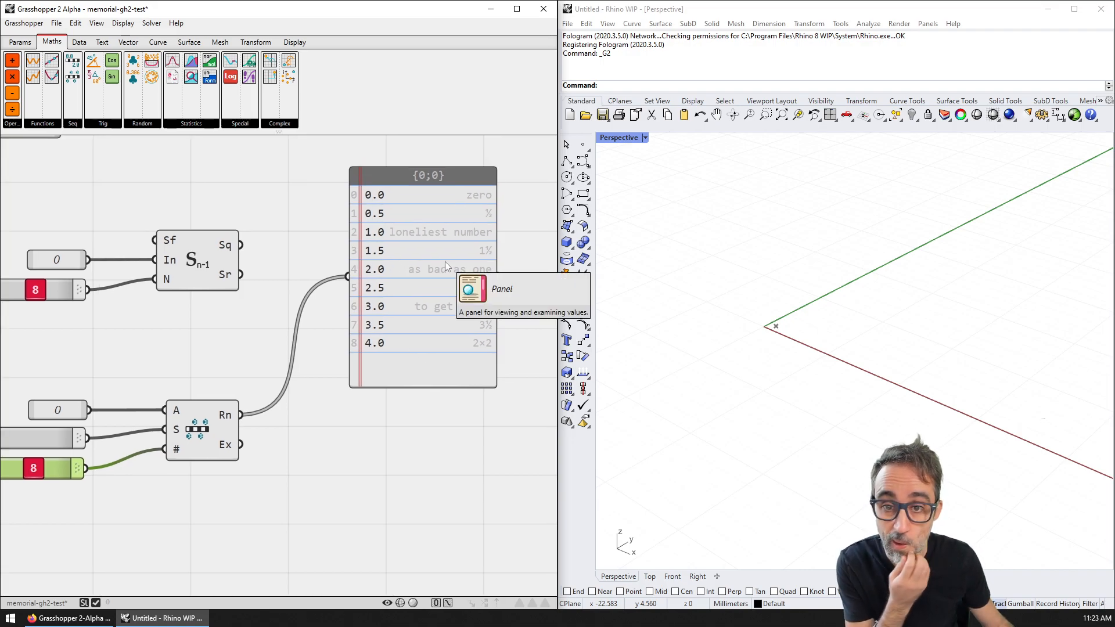
{"action": "left_click_drag", "start_coordinate": [445, 262], "coordinate": [444, 279]}
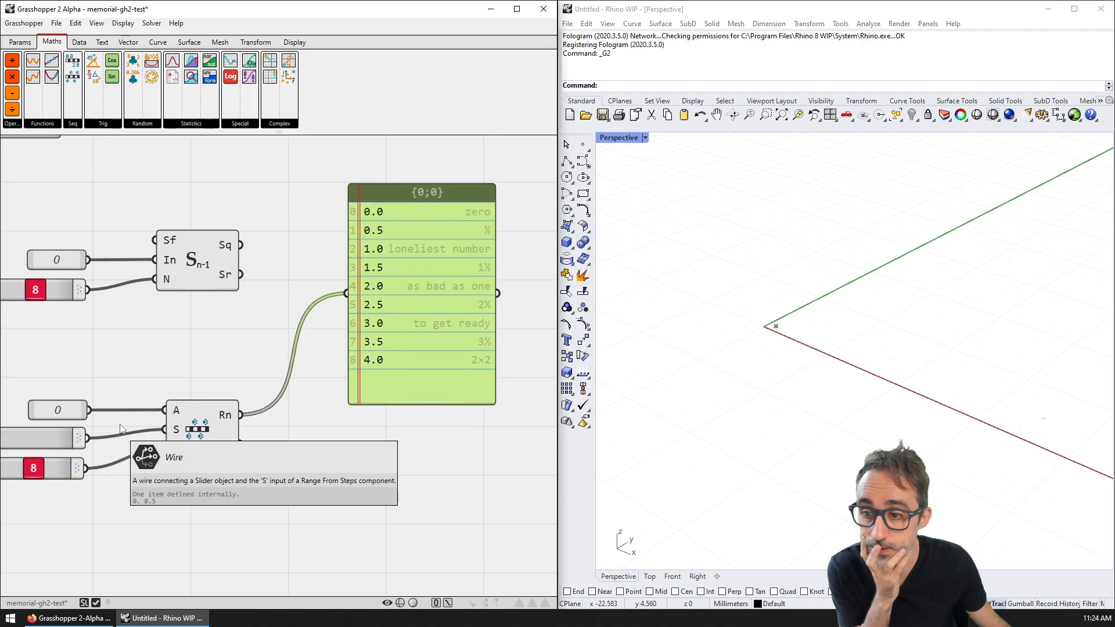
{"action": "right_click_drag", "start_coordinate": [112, 426], "coordinate": [243, 373]}
{"action": "left_click", "coordinate": [157, 384]}
{"action": "left_click_drag", "start_coordinate": [119, 386], "coordinate": [262, 381]}
{"action": "right_click_drag", "start_coordinate": [416, 348], "coordinate": [332, 330]}
{"action": "scroll", "coordinate": [57, 353], "scroll_direction": "down", "scroll_amount": 1}
{"action": "mouse_move", "coordinate": [93, 372]}
{"action": "left_mouse_down"}
{"action": "mouse_move", "coordinate": [65, 372]}
{"action": "mouse_move", "coordinate": [109, 371]}
{"action": "left_mouse_up"}
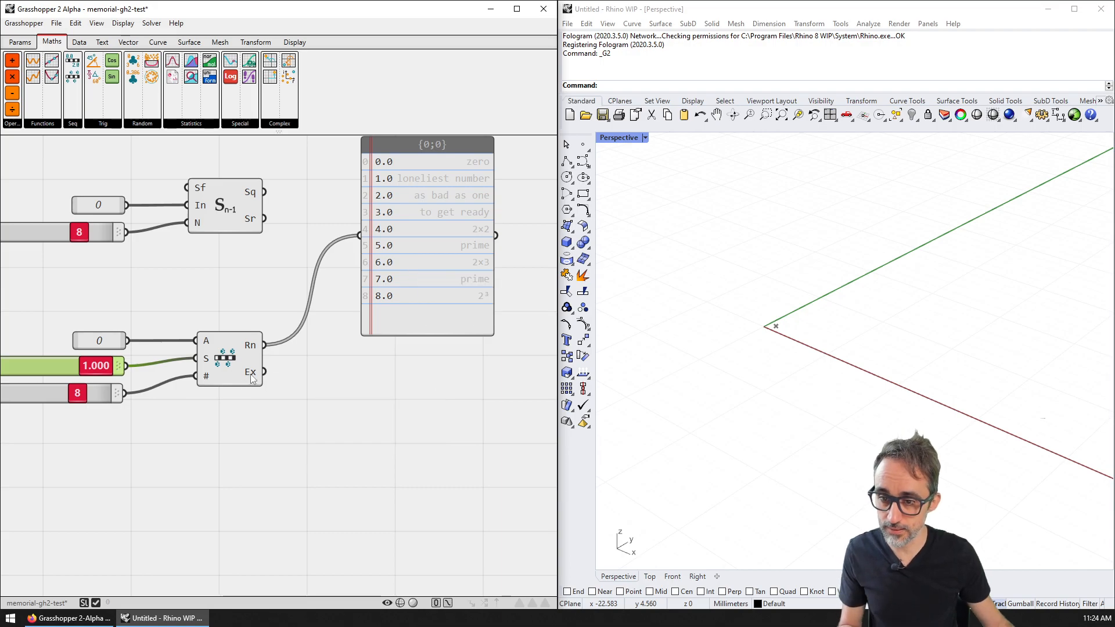
Step: Duplicate the output panel and connect the range's expression output to it
{"action": "left_click", "coordinate": [429, 262]}
{"action": "left_click_drag", "start_coordinate": [428, 258], "coordinate": [414, 453], "text": "alt"}
{"action": "left_click_drag", "start_coordinate": [266, 372], "coordinate": [349, 432]}
{"action": "scroll", "coordinate": [328, 403], "scroll_direction": "up", "scroll_amount": 2}
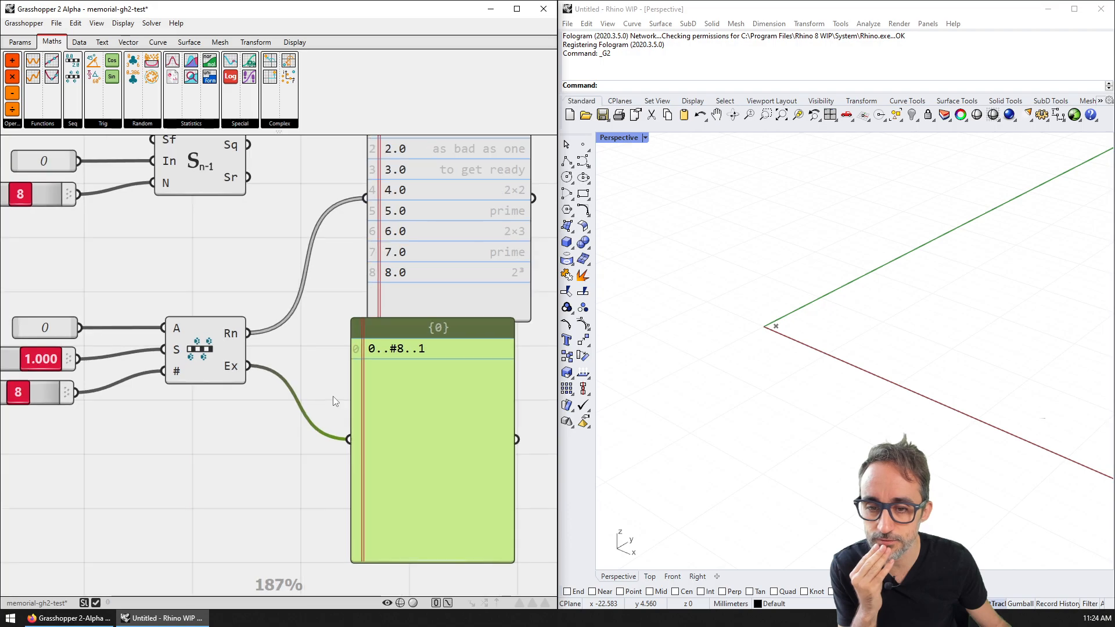
{"action": "right_click_drag", "start_coordinate": [333, 396], "coordinate": [356, 356]}
{"action": "scroll", "coordinate": [121, 329], "scroll_direction": "down", "scroll_amount": 1}
Step: Set the step to 0.773 and the count to 9, then tidy the expression panel
{"action": "left_click_drag", "start_coordinate": [77, 320], "coordinate": [40, 319]}
{"action": "right_click_drag", "start_coordinate": [47, 336], "coordinate": [121, 347]}
{"action": "mouse_move", "coordinate": [129, 356]}
{"action": "left_mouse_down"}
{"action": "mouse_move", "coordinate": [100, 357]}
{"action": "mouse_move", "coordinate": [143, 357]}
{"action": "left_mouse_up"}
{"action": "left_click_drag", "start_coordinate": [494, 360], "coordinate": [499, 380]}
{"action": "right_click_drag", "start_coordinate": [491, 378], "coordinate": [381, 380]}
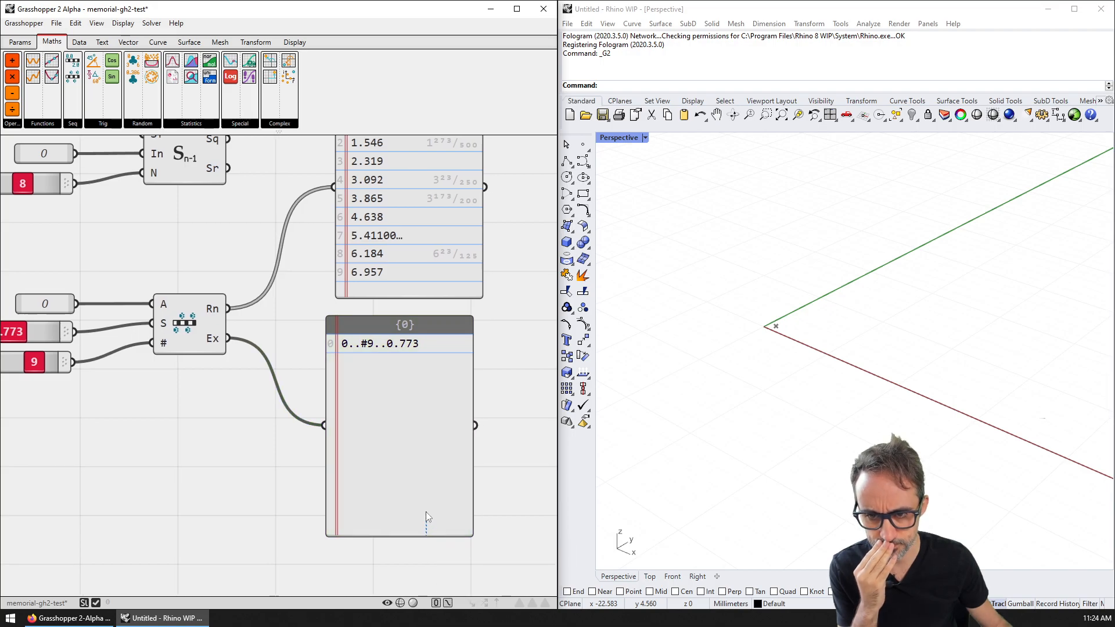
{"action": "left_click_drag", "start_coordinate": [427, 531], "coordinate": [401, 384]}
{"action": "right_click_drag", "start_coordinate": [390, 406], "coordinate": [388, 414]}
Step: Select the range setup with its two panels and move the group down
{"action": "scroll", "coordinate": [366, 390], "scroll_direction": "up", "scroll_amount": 2}
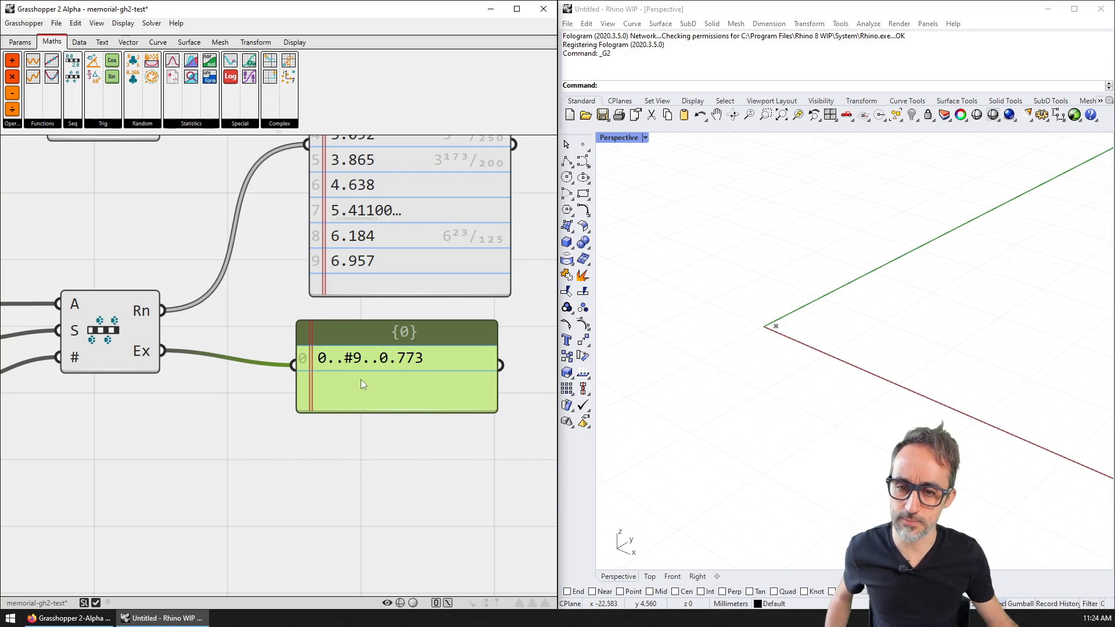
{"action": "scroll", "coordinate": [365, 379], "scroll_direction": "down", "scroll_amount": 2}
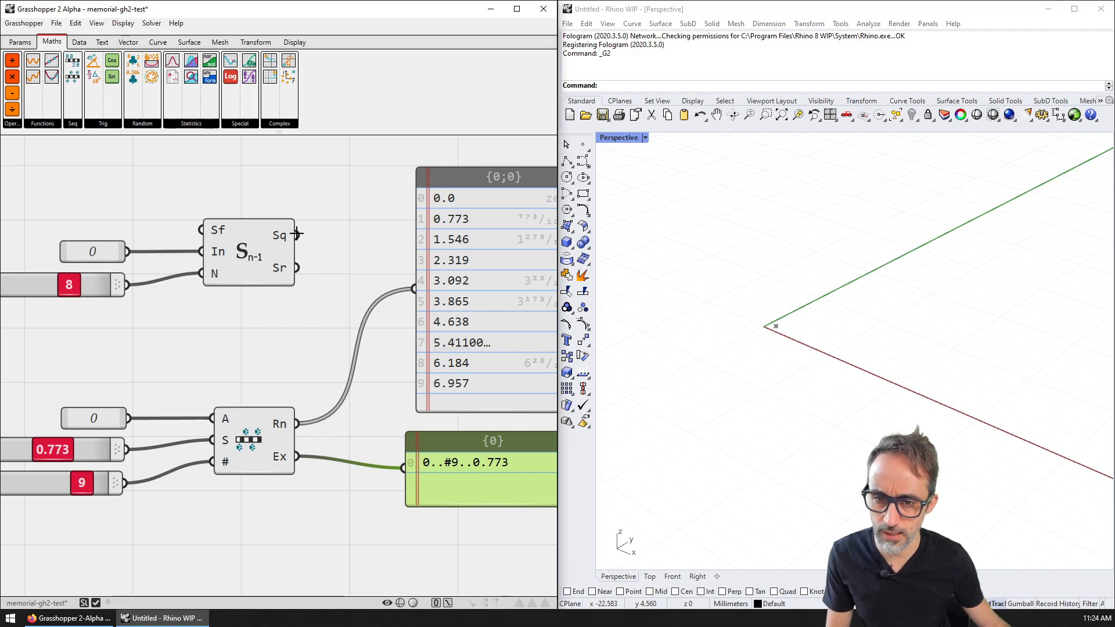
{"action": "scroll", "coordinate": [296, 233], "scroll_direction": "down", "scroll_amount": 1}
{"action": "left_click_drag", "start_coordinate": [543, 510], "coordinate": [197, 307]}
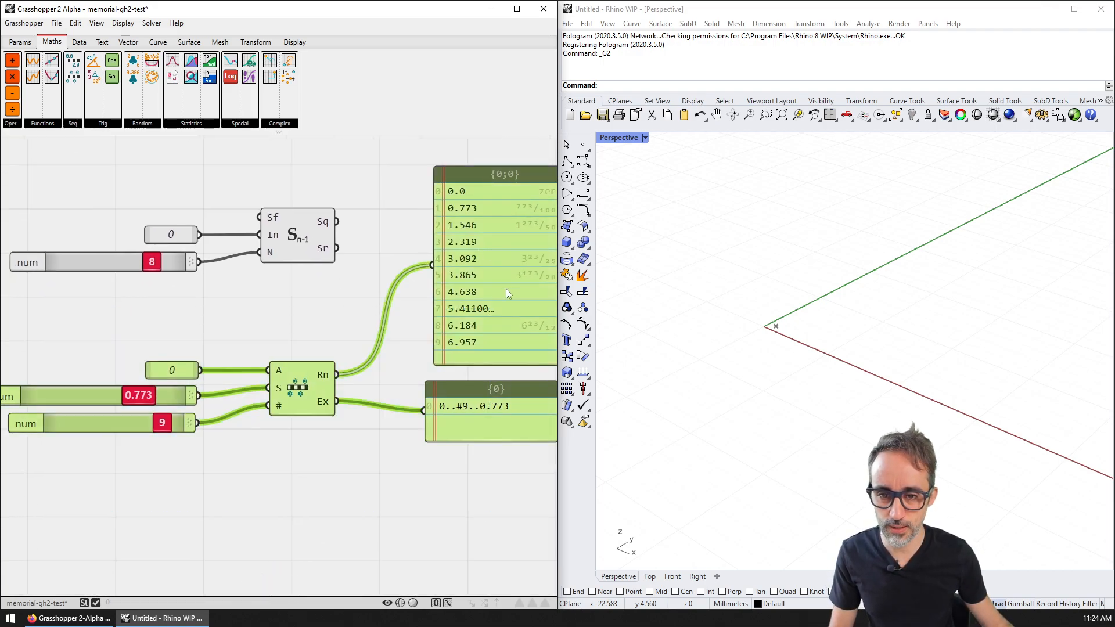
{"action": "left_click_drag", "start_coordinate": [502, 275], "coordinate": [503, 452]}
{"action": "right_click_drag", "start_coordinate": [503, 451], "coordinate": [468, 424]}
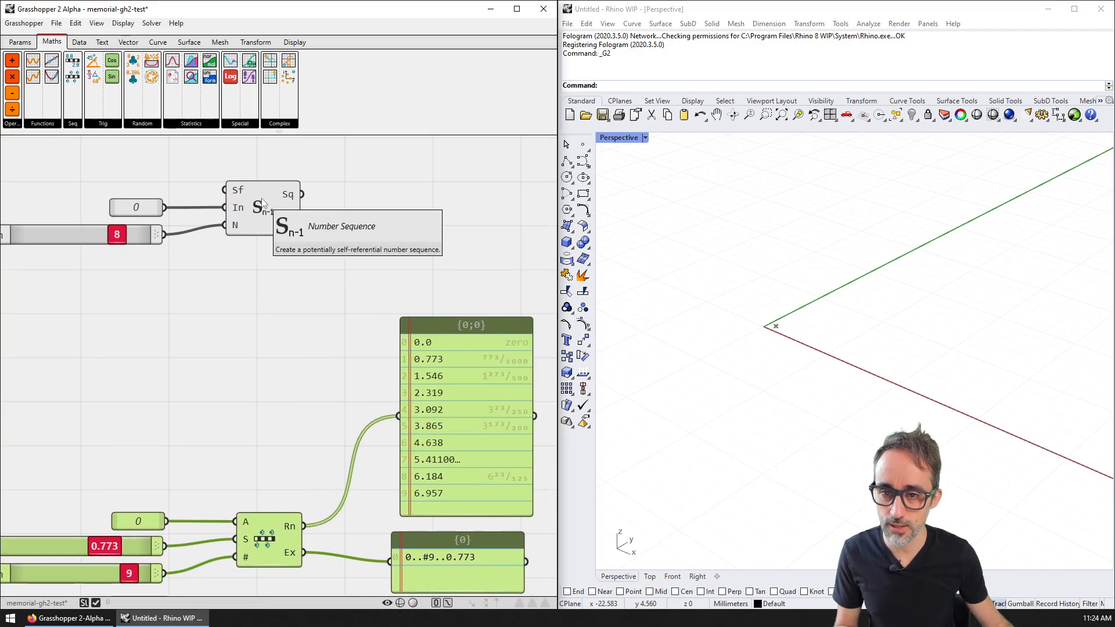
{"action": "left_click", "coordinate": [360, 282]}
Step: Copy a results panel upward and connect the Number Sequence output to it
{"action": "left_click", "coordinate": [458, 361]}
{"action": "left_click_drag", "start_coordinate": [462, 372], "coordinate": [456, 165], "text": "alt"}
{"action": "right_click_drag", "start_coordinate": [430, 190], "coordinate": [446, 305]}
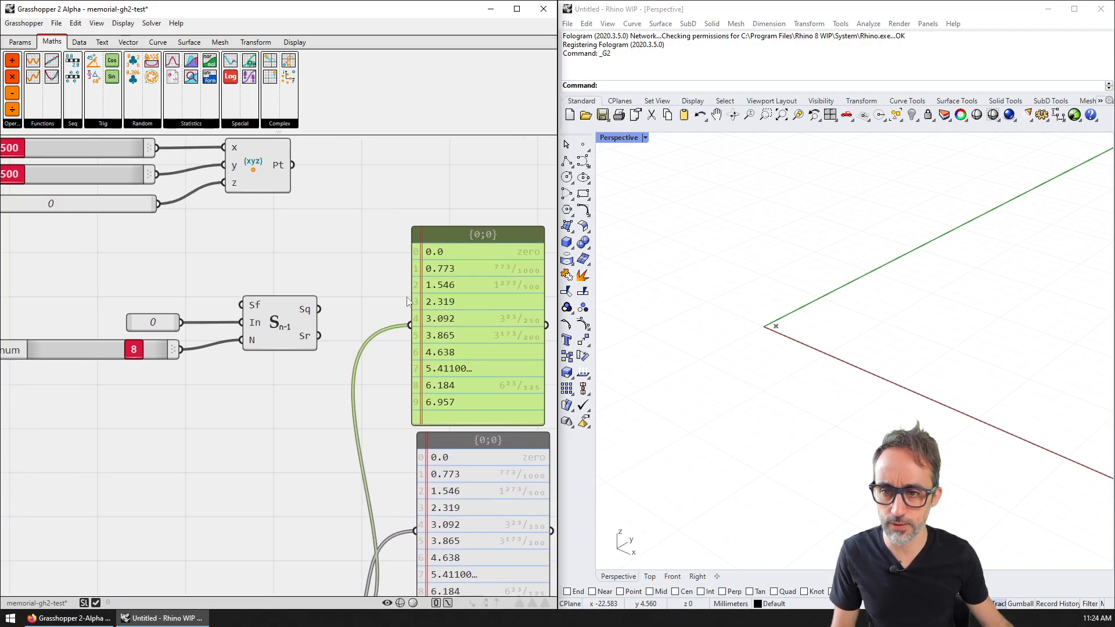
{"action": "left_click_drag", "start_coordinate": [320, 309], "coordinate": [410, 325]}
{"action": "right_click_drag", "start_coordinate": [198, 291], "coordinate": [290, 280]}
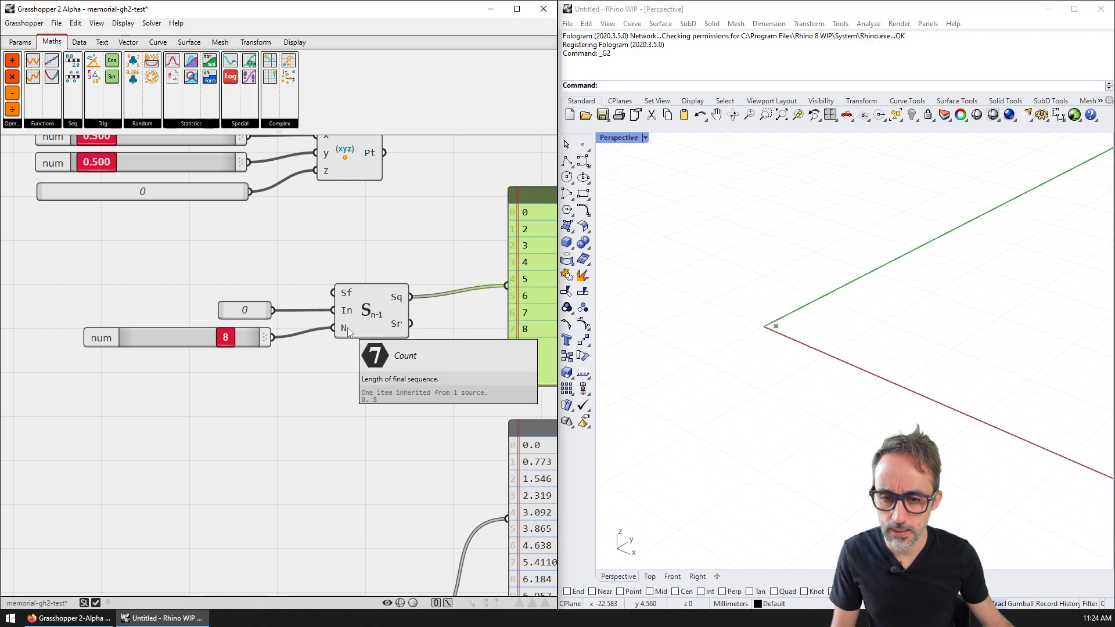
{"action": "right_click_drag", "start_coordinate": [348, 331], "coordinate": [242, 229]}
Step: Create a '0..#10..1' value from the canvas search using //0.
{"action": "double_click", "coordinate": [154, 214]}
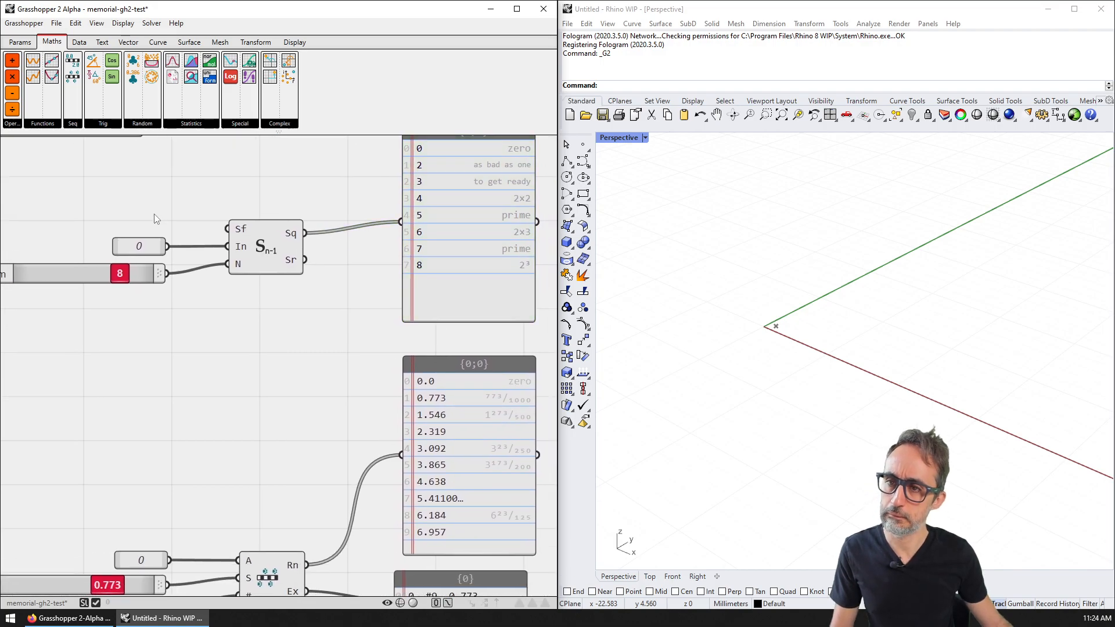
{"action": "type", "text": "/"}
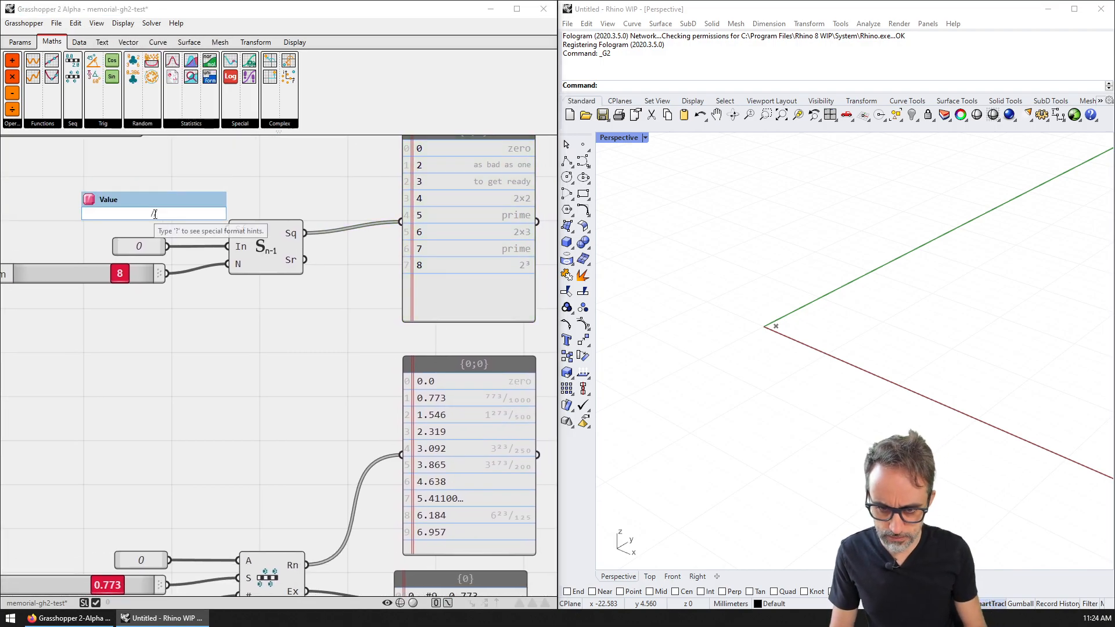
{"action": "scroll", "coordinate": [190, 270], "scroll_direction": "down", "scroll_amount": 2}
{"action": "right_click_drag", "start_coordinate": [190, 273], "coordinate": [135, 205]}
{"action": "double_click", "coordinate": [87, 156]}
{"action": "type", "text": "//0"}
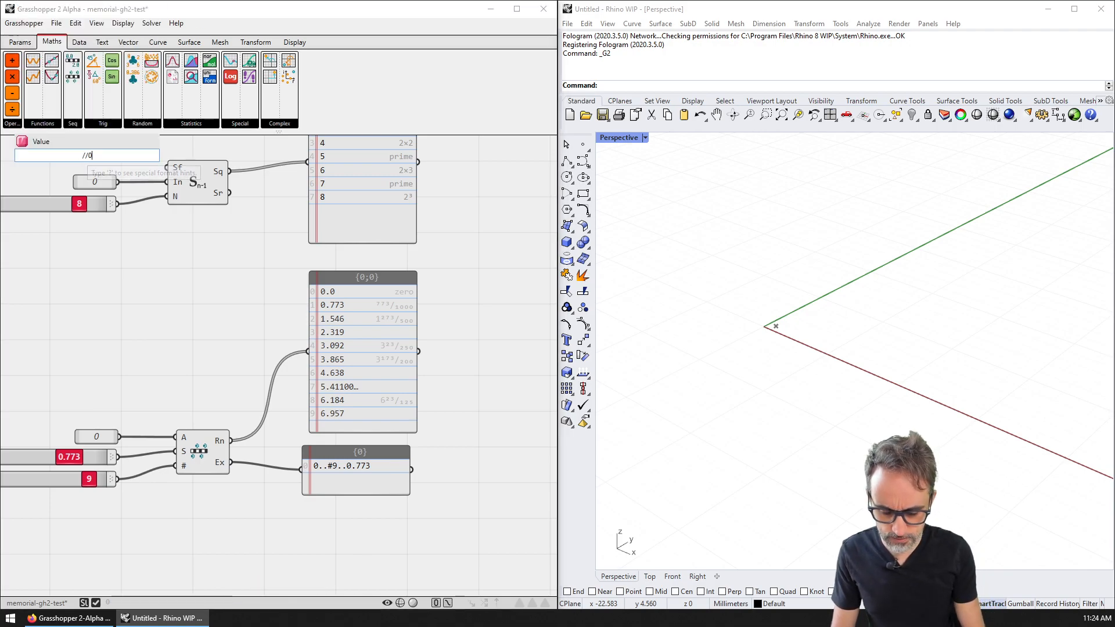
{"action": "type", "text": "..#10..1"}
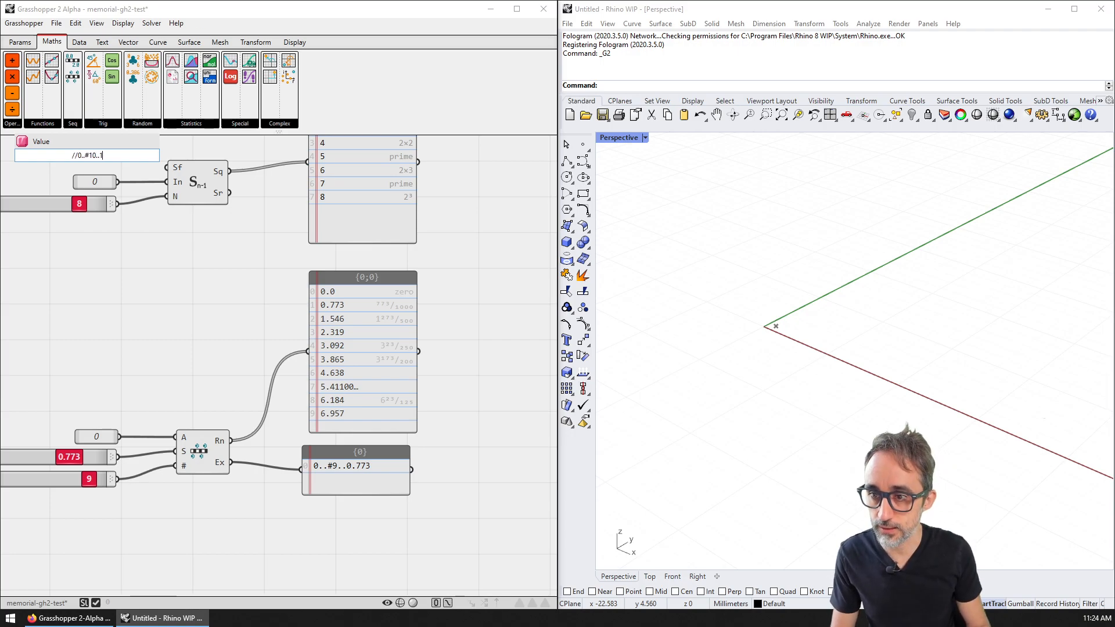
{"action": "key", "text": "Return"}
Step: Wire the 0..#10..1 value into the Number Sequence formula input
{"action": "scroll", "coordinate": [64, 161], "scroll_direction": "up", "scroll_amount": 4}
{"action": "right_click_drag", "start_coordinate": [147, 165], "coordinate": [195, 218]}
{"action": "scroll", "coordinate": [195, 218], "scroll_direction": "down", "scroll_amount": 3}
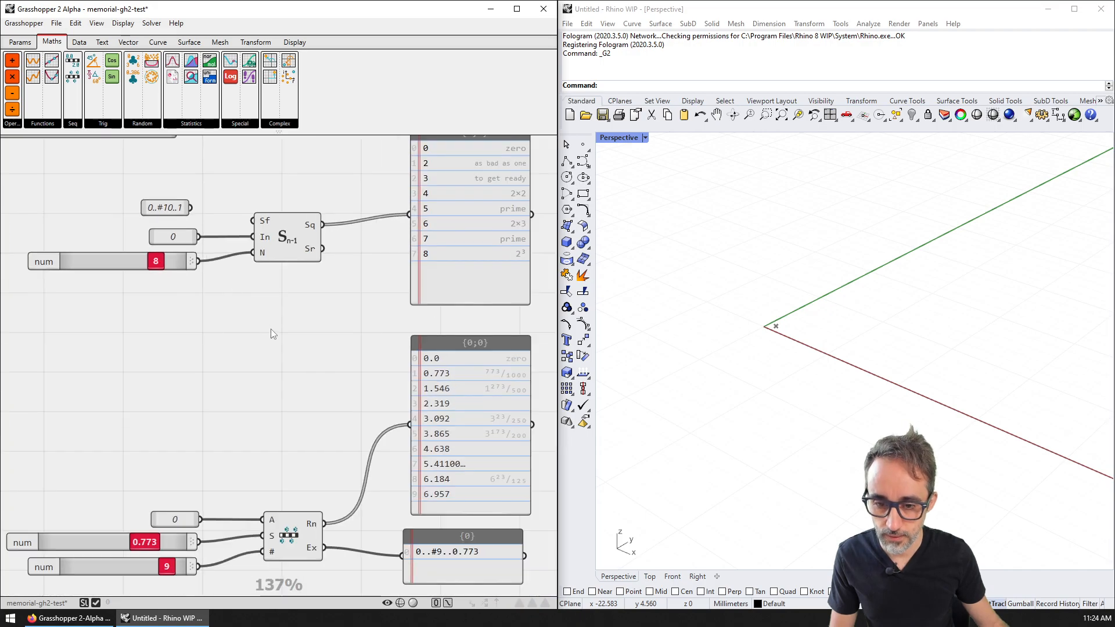
{"action": "scroll", "coordinate": [223, 247], "scroll_direction": "up", "scroll_amount": 1}
{"action": "left_click_drag", "start_coordinate": [189, 203], "coordinate": [257, 215]}
{"action": "right_click_drag", "start_coordinate": [410, 234], "coordinate": [339, 281]}
Step: Move and stretch the results panel to reveal branches {0;3} and {0;4}
{"action": "right_click_drag", "start_coordinate": [456, 259], "coordinate": [382, 330]}
{"action": "scroll", "coordinate": [382, 330], "scroll_direction": "down", "scroll_amount": 2}
{"action": "left_click_drag", "start_coordinate": [378, 328], "coordinate": [479, 322]}
{"action": "right_click_drag", "start_coordinate": [480, 344], "coordinate": [315, 280]}
{"action": "left_click_drag", "start_coordinate": [336, 326], "coordinate": [348, 492]}
{"action": "left_click_drag", "start_coordinate": [340, 367], "coordinate": [385, 350]}
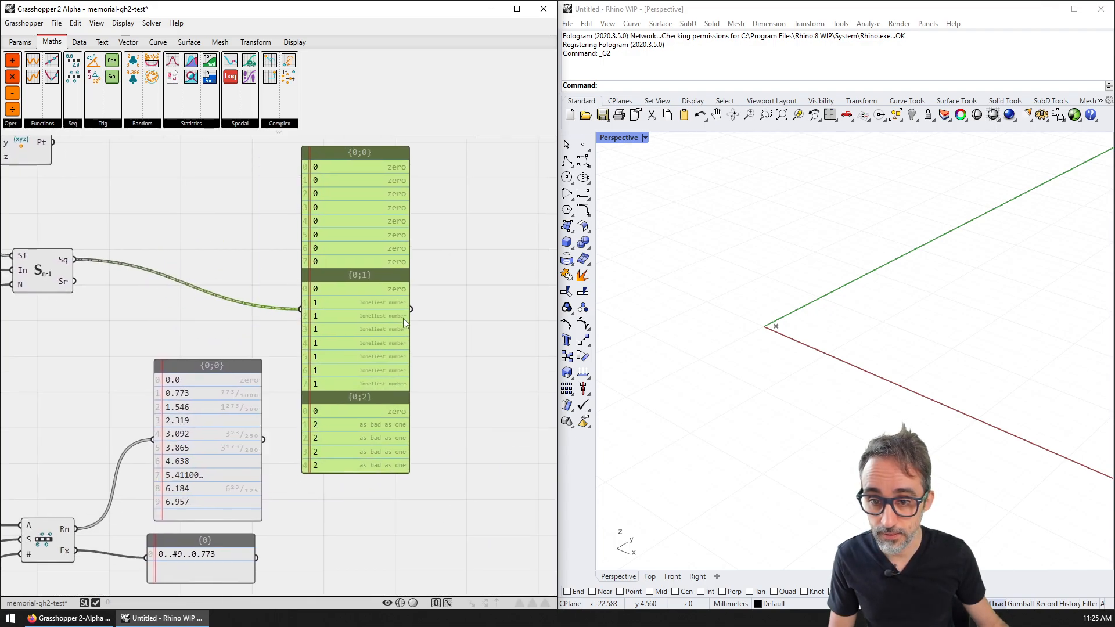
{"action": "right_click_drag", "start_coordinate": [371, 402], "coordinate": [383, 301]}
{"action": "left_click_drag", "start_coordinate": [405, 366], "coordinate": [406, 551]}
Step: Delete the branched results panel
{"action": "left_click_drag", "start_coordinate": [416, 444], "coordinate": [415, 375]}
{"action": "right_click_drag", "start_coordinate": [134, 166], "coordinate": [239, 235]}
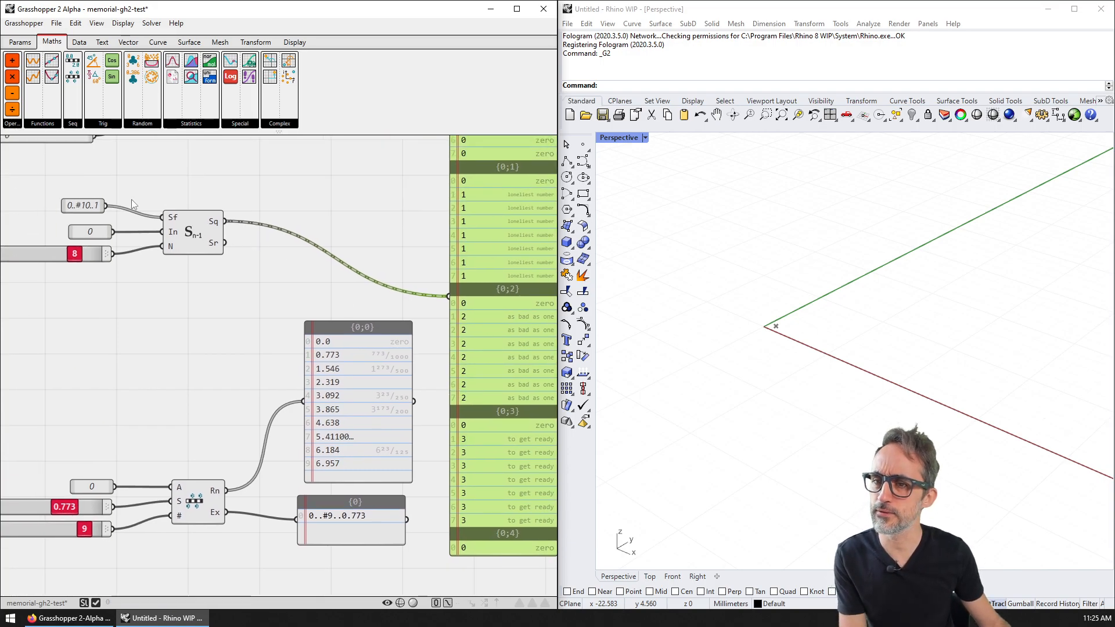
{"action": "key", "text": "Delete"}
{"action": "right_click_drag", "start_coordinate": [134, 200], "coordinate": [203, 232]}
Step: Add a Range From Expression component to the canvas
{"action": "left_click", "coordinate": [74, 124]}
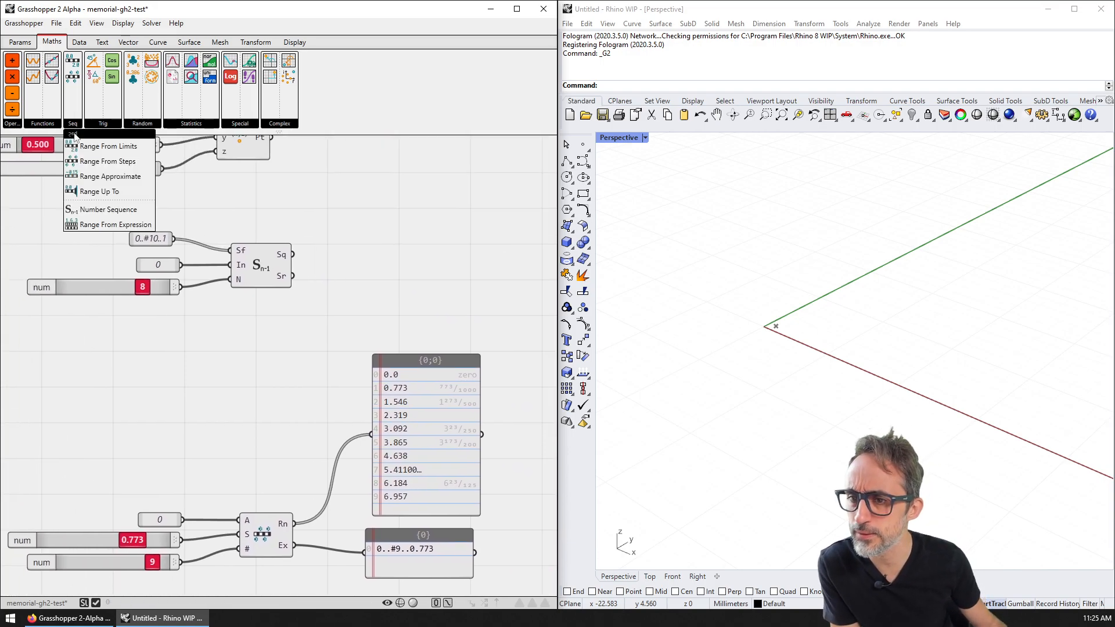
{"action": "left_click", "coordinate": [116, 222]}
{"action": "left_click", "coordinate": [251, 338]}
{"action": "left_click_drag", "start_coordinate": [251, 338], "coordinate": [260, 348]}
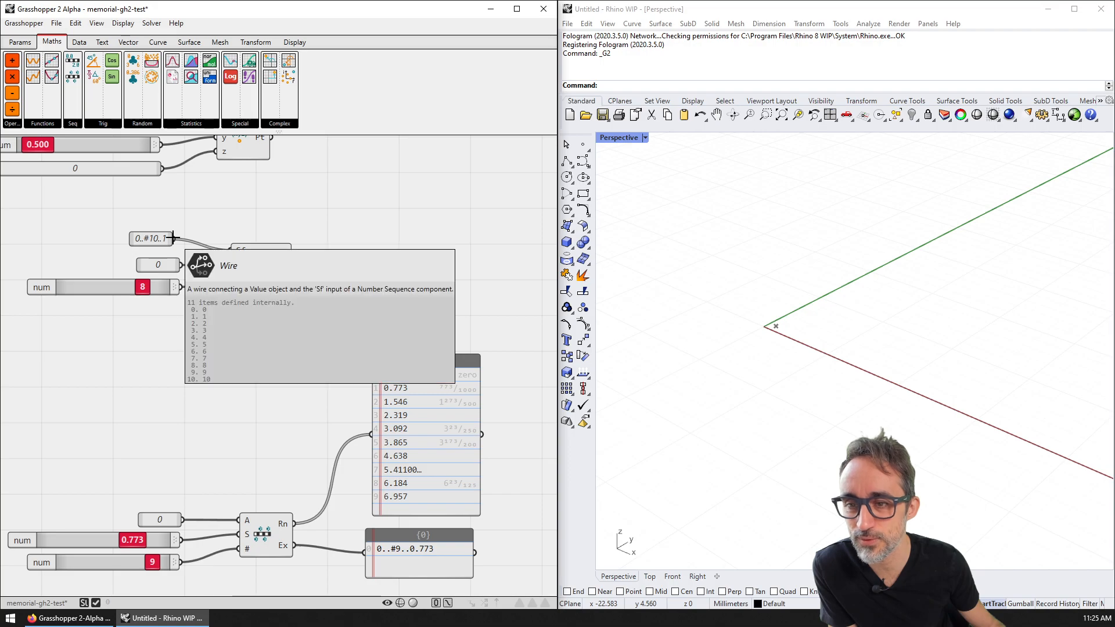
Step: Copy a results panel for the expression range, feeding it the 0..#10..1 value
{"action": "left_click", "coordinate": [415, 384]}
{"action": "left_click_drag", "start_coordinate": [417, 392], "coordinate": [418, 202], "text": "alt"}
{"action": "left_click_drag", "start_coordinate": [333, 299], "coordinate": [369, 262]}
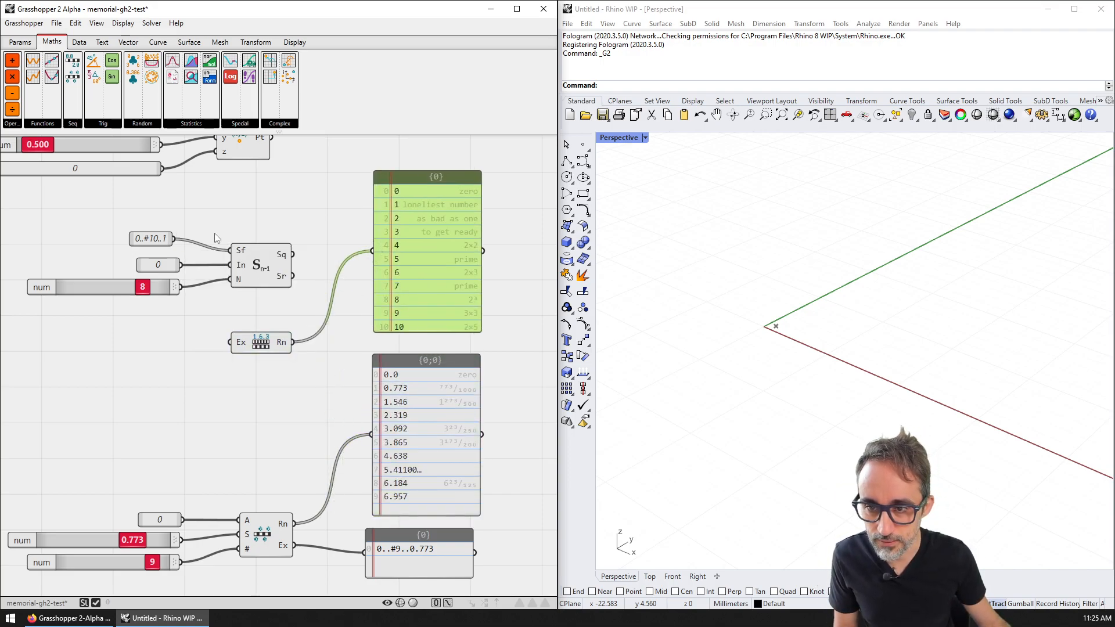
{"action": "left_click_drag", "start_coordinate": [174, 238], "coordinate": [233, 343]}
Step: Inspect the expression input options and delete the failing expression wire
{"action": "scroll", "coordinate": [243, 340], "scroll_direction": "up", "scroll_amount": 2}
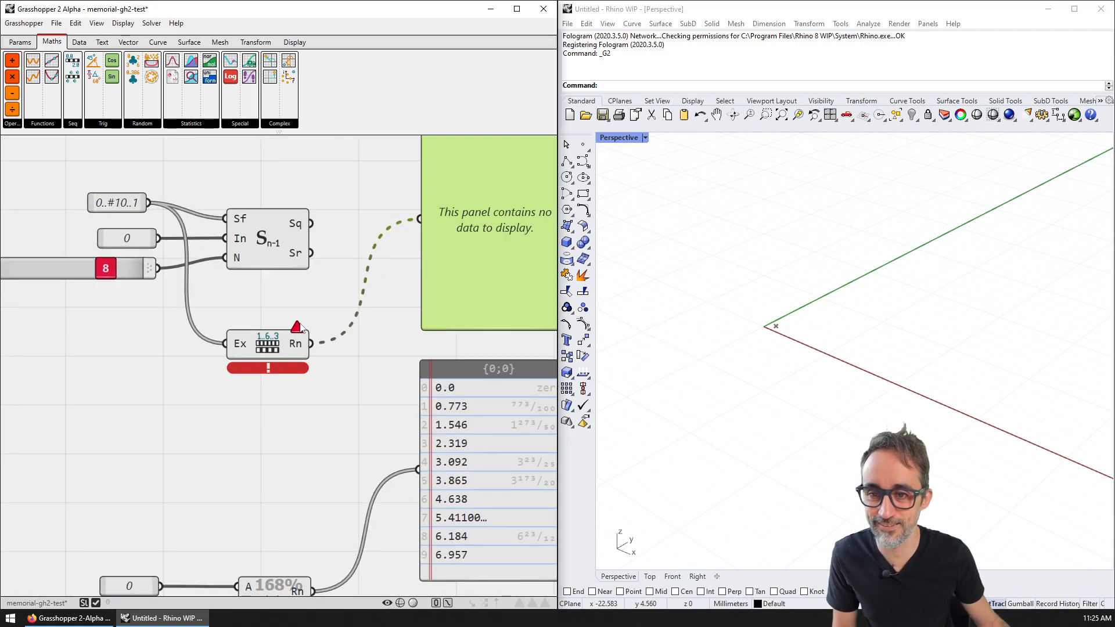
{"action": "mouse_move", "coordinate": [302, 332]}
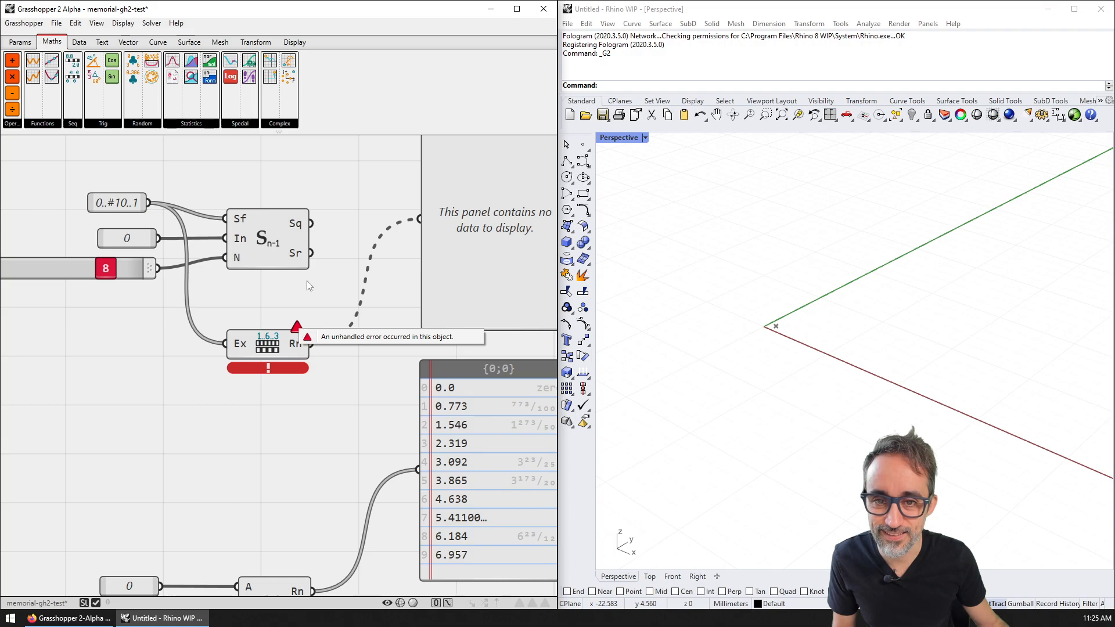
{"action": "scroll", "coordinate": [245, 320], "scroll_direction": "down", "scroll_amount": 1}
{"action": "right_click", "coordinate": [211, 367]}
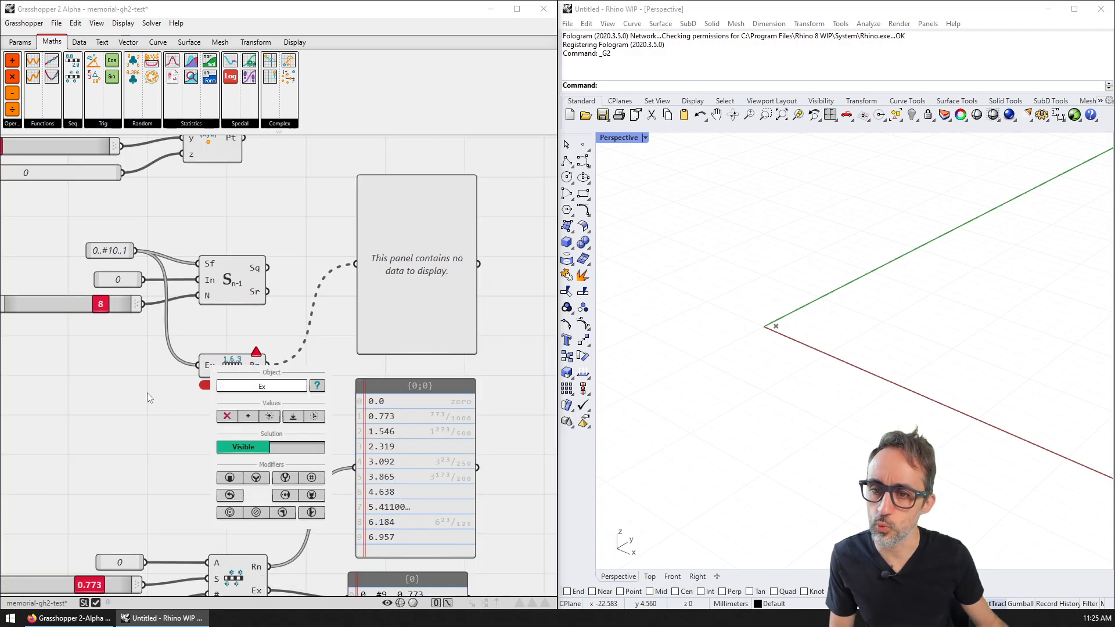
{"action": "scroll", "coordinate": [147, 393], "scroll_direction": "up", "scroll_amount": 3}
{"action": "right_click_drag", "start_coordinate": [166, 370], "coordinate": [182, 353]}
{"action": "left_click_drag", "start_coordinate": [216, 292], "coordinate": [173, 346]}
{"action": "key", "text": "Delete"}
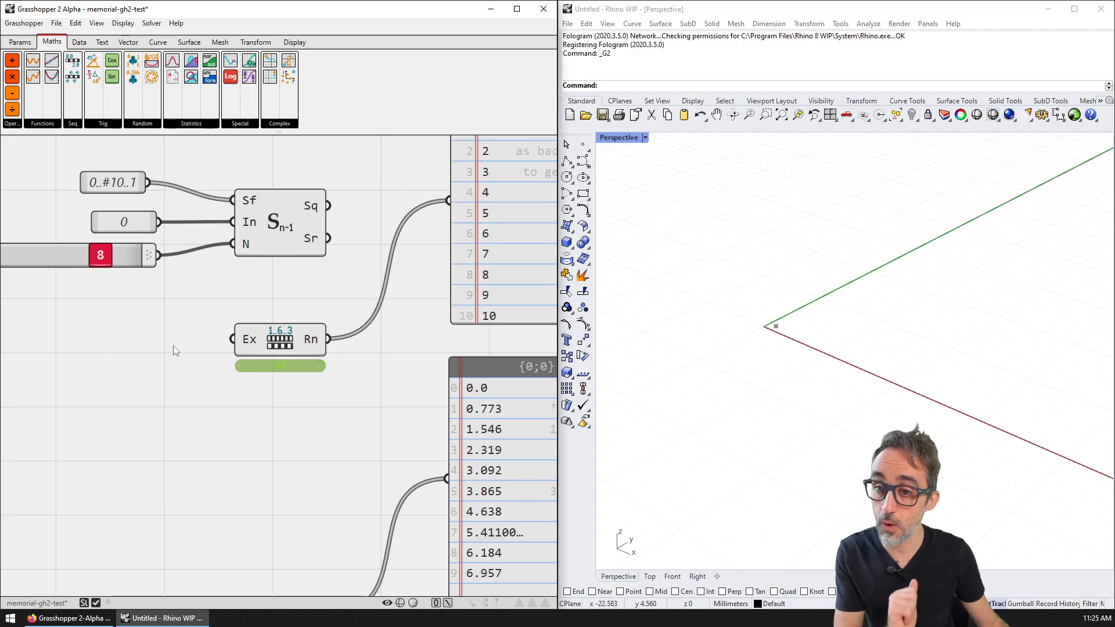
{"action": "right_click_drag", "start_coordinate": [194, 340], "coordinate": [145, 360]}
Step: Move the top number panel right and lengthen it to show rows up to 16
{"action": "scroll", "coordinate": [145, 360], "scroll_direction": "down", "scroll_amount": 2}
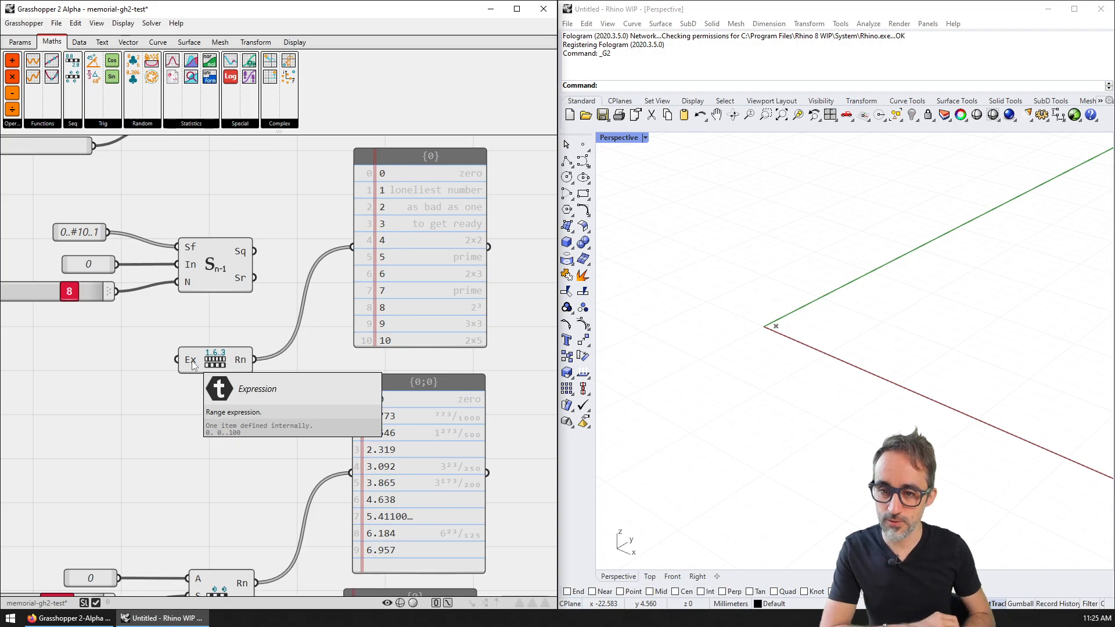
{"action": "scroll", "coordinate": [413, 252], "scroll_direction": "up", "scroll_amount": 1}
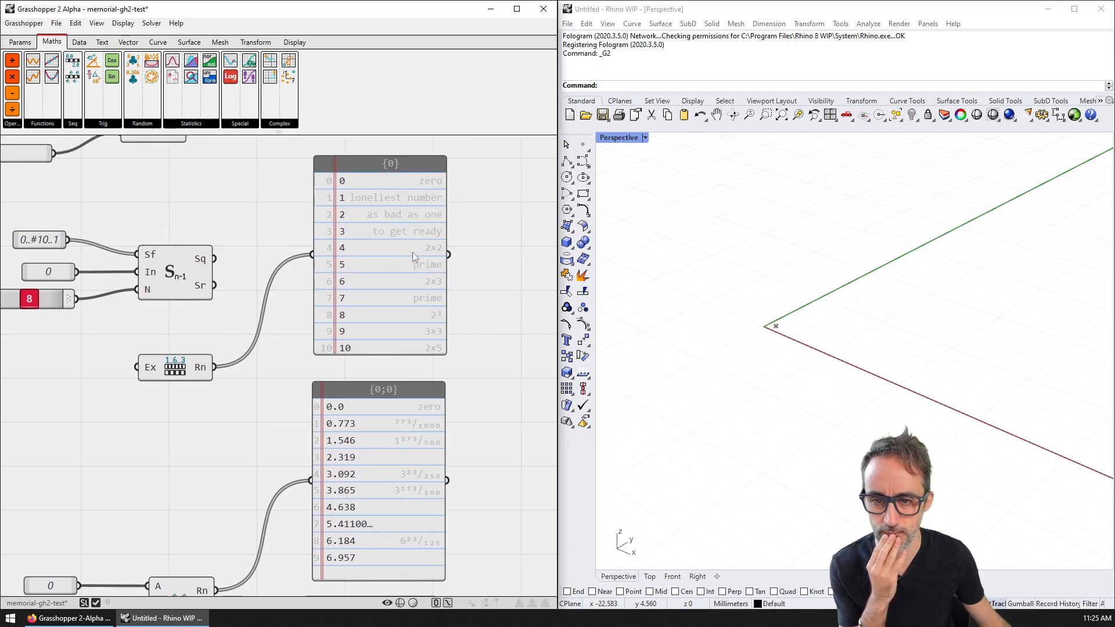
{"action": "left_click", "coordinate": [409, 256]}
{"action": "scroll", "coordinate": [406, 278], "scroll_direction": "up", "scroll_amount": 2}
{"action": "scroll", "coordinate": [407, 293], "scroll_direction": "down", "scroll_amount": 3}
{"action": "right_click_drag", "start_coordinate": [421, 334], "coordinate": [279, 324]}
{"action": "left_click_drag", "start_coordinate": [273, 327], "coordinate": [389, 467]}
{"action": "left_click_drag", "start_coordinate": [402, 315], "coordinate": [439, 315]}
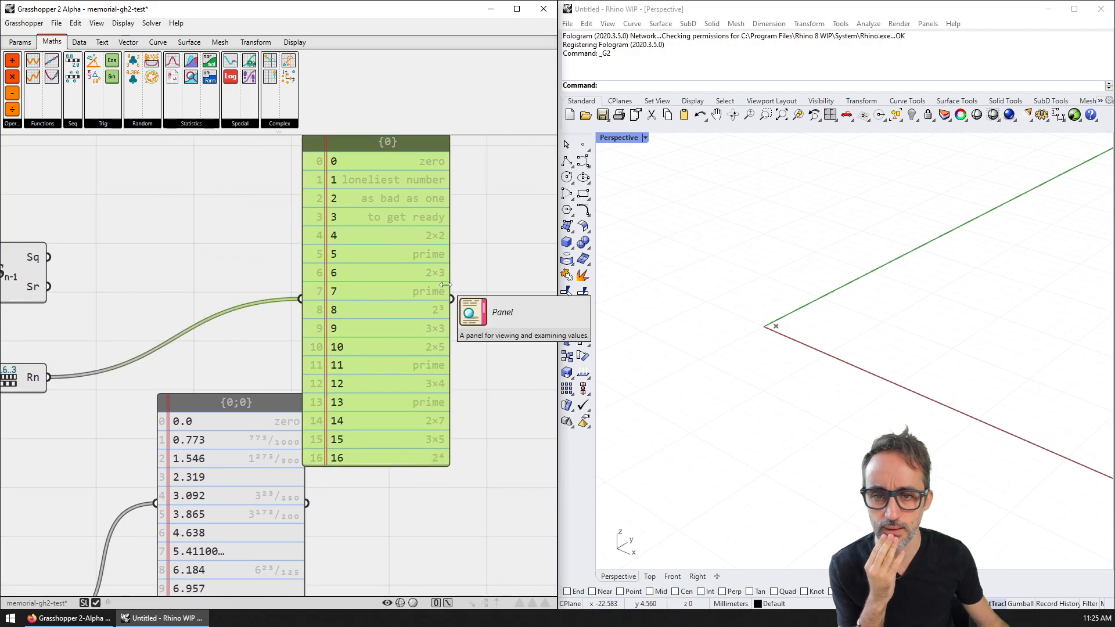
Step: Reposition the lengthened number panel lower on the canvas
{"action": "scroll", "coordinate": [402, 322], "scroll_direction": "up", "scroll_amount": 1}
{"action": "scroll", "coordinate": [403, 322], "scroll_direction": "up", "scroll_amount": 1}
{"action": "right_click_drag", "start_coordinate": [403, 322], "coordinate": [403, 368]}
{"action": "right_click_drag", "start_coordinate": [298, 321], "coordinate": [331, 275]}
{"action": "scroll", "coordinate": [330, 271], "scroll_direction": "down", "scroll_amount": 2}
{"action": "left_click_drag", "start_coordinate": [389, 303], "coordinate": [455, 334]}
{"action": "left_click", "coordinate": [318, 290]}
{"action": "left_click_drag", "start_coordinate": [414, 279], "coordinate": [411, 324]}
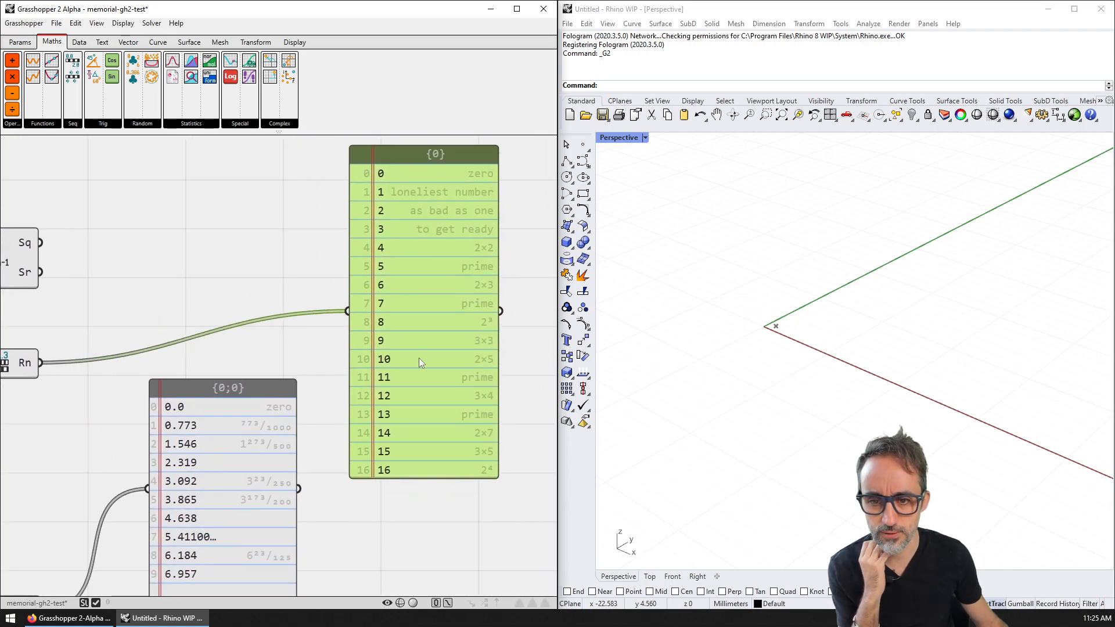
Step: Check the panel's object options, then settle the panel lower
{"action": "scroll", "coordinate": [419, 364], "scroll_direction": "up", "scroll_amount": 1}
{"action": "scroll", "coordinate": [423, 353], "scroll_direction": "up", "scroll_amount": 3}
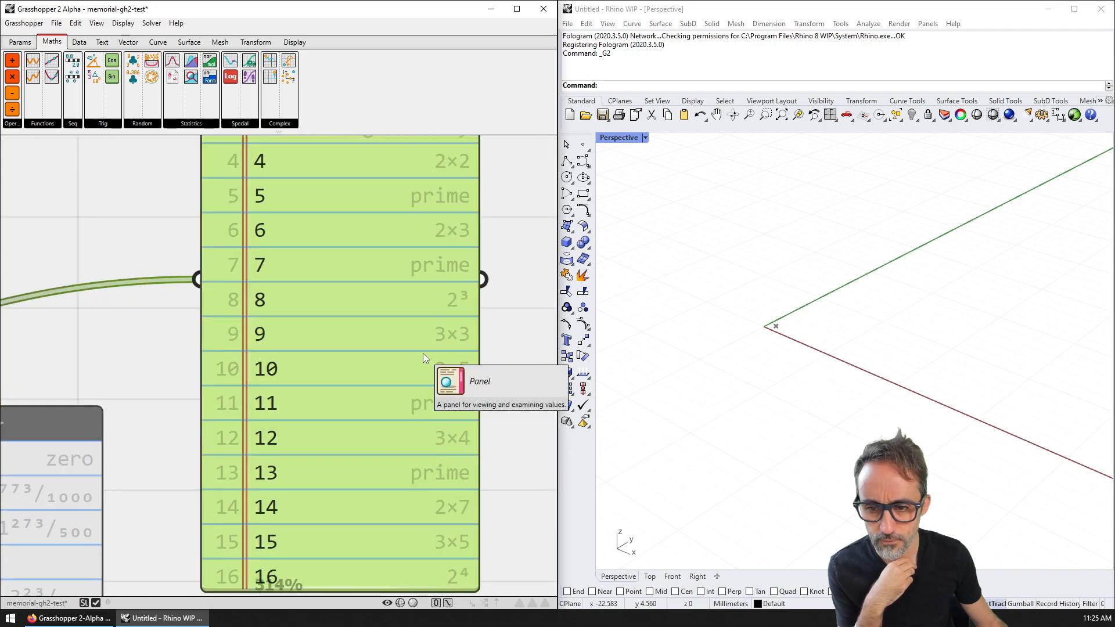
{"action": "scroll", "coordinate": [423, 353], "scroll_direction": "down", "scroll_amount": 2}
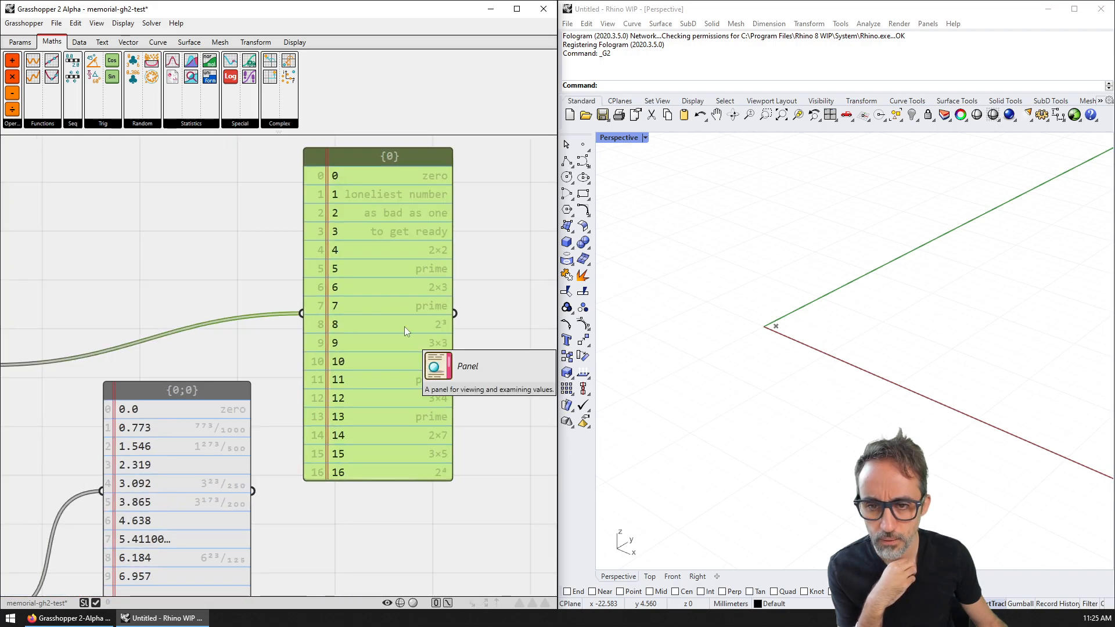
{"action": "right_click", "coordinate": [378, 303]}
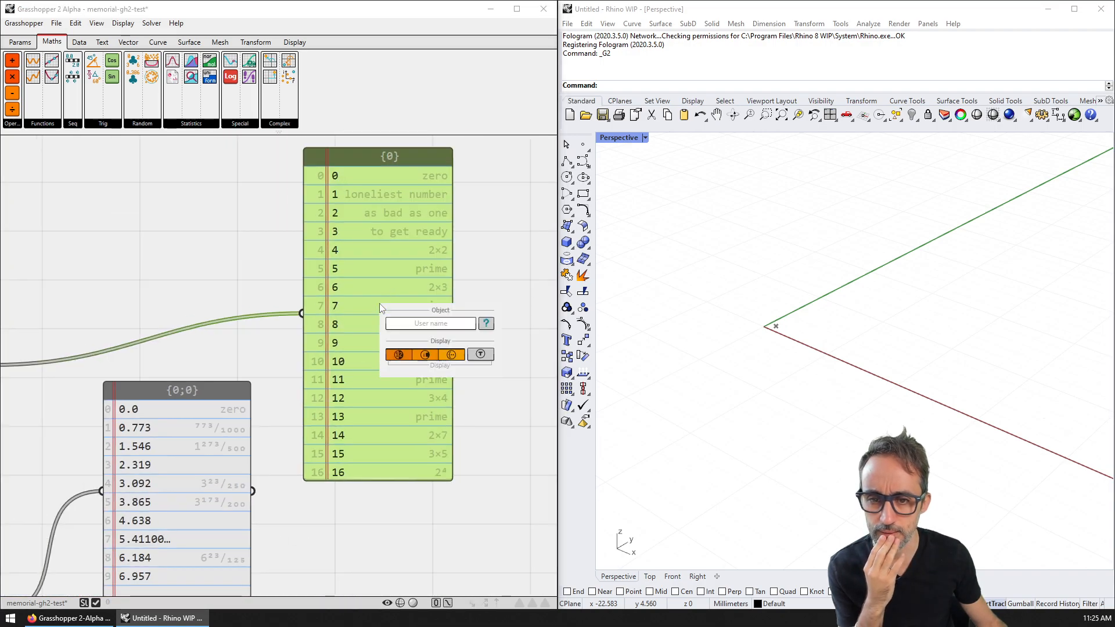
{"action": "left_click", "coordinate": [471, 249]}
{"action": "right_click_drag", "start_coordinate": [354, 196], "coordinate": [344, 215]}
{"action": "mouse_move", "coordinate": [321, 267]}
{"action": "left_mouse_down"}
{"action": "mouse_move", "coordinate": [320, 291]}
{"action": "mouse_move", "coordinate": [322, 262]}
{"action": "left_mouse_up"}
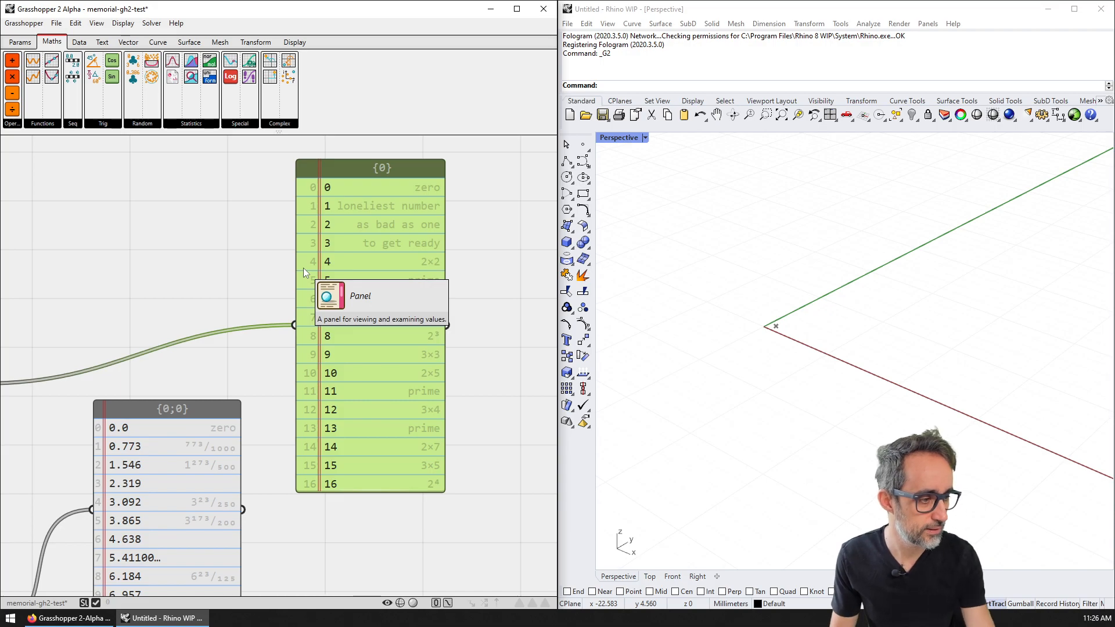
Step: Pan across the lengthened panel listing 0 to 16 with annotations like 'prime'
{"action": "right_click_drag", "start_coordinate": [230, 266], "coordinate": [284, 254]}
{"action": "scroll", "coordinate": [320, 256], "scroll_direction": "down", "scroll_amount": 2}
{"action": "scroll", "coordinate": [284, 256], "scroll_direction": "up", "scroll_amount": 1}
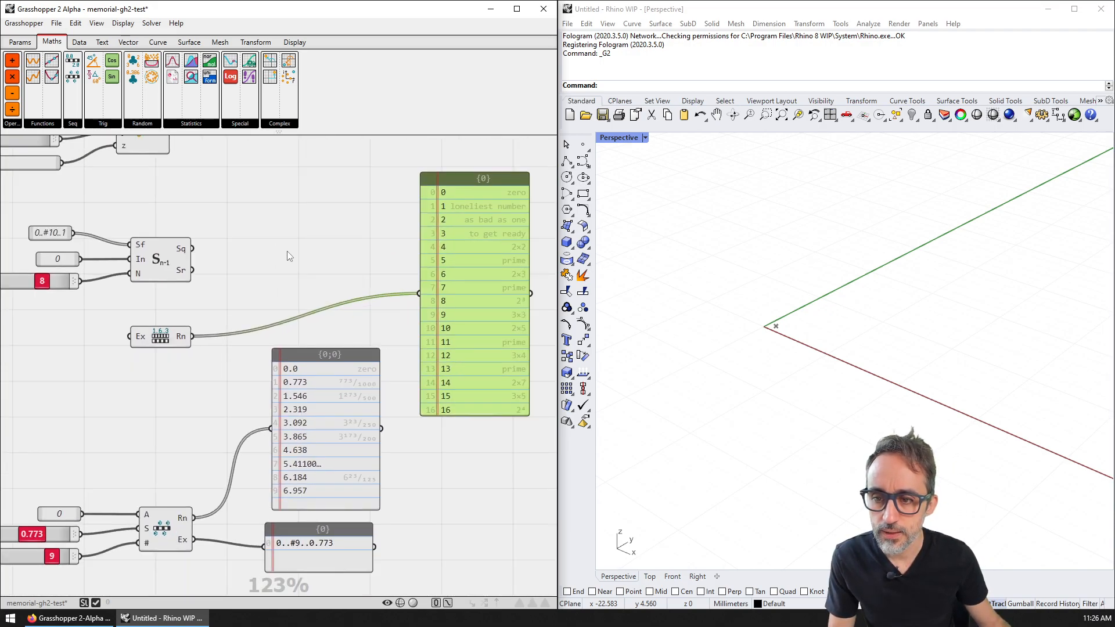
{"action": "scroll", "coordinate": [474, 301], "scroll_direction": "up", "scroll_amount": 1}
{"action": "scroll", "coordinate": [474, 299], "scroll_direction": "up", "scroll_amount": 2}
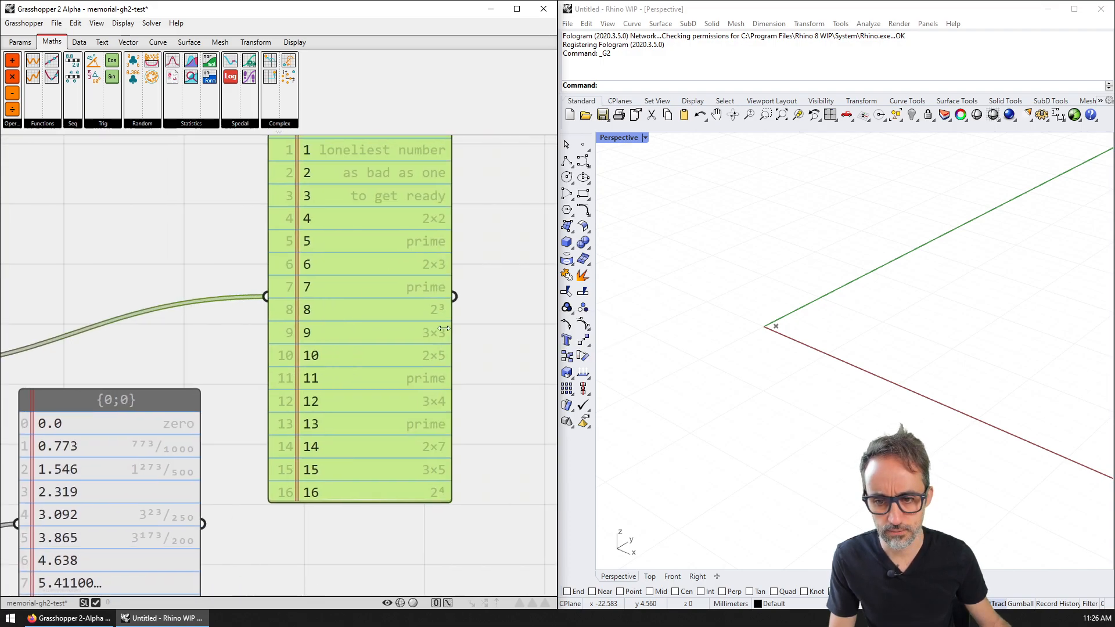
{"action": "right_click_drag", "start_coordinate": [427, 280], "coordinate": [400, 308]}
{"action": "scroll", "coordinate": [402, 357], "scroll_direction": "up", "scroll_amount": 2}
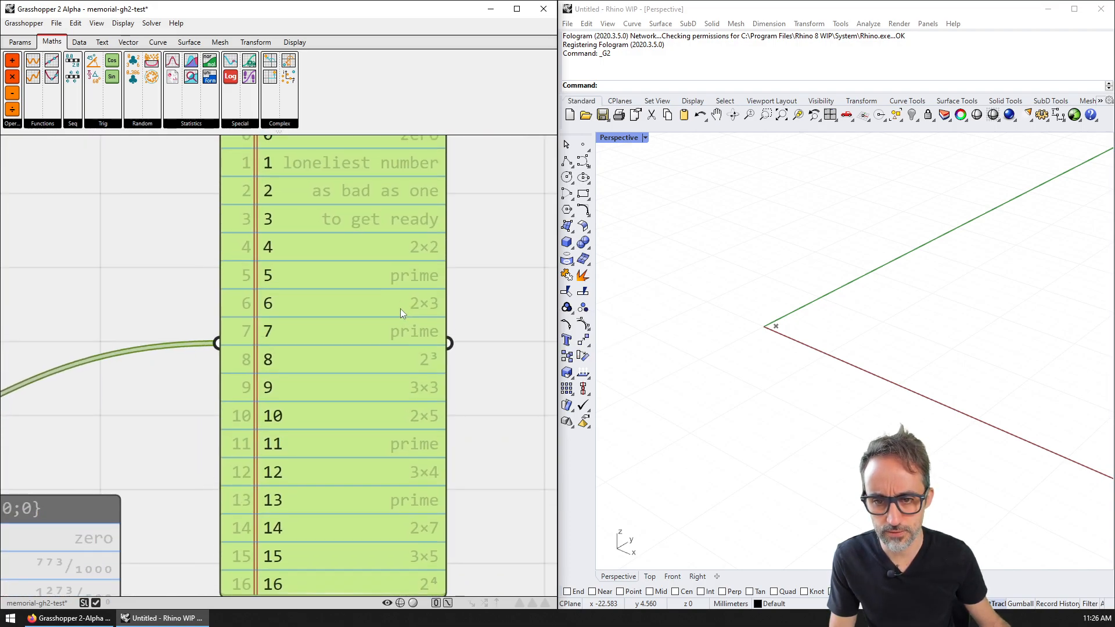
{"action": "scroll", "coordinate": [396, 312], "scroll_direction": "down", "scroll_amount": 2}
Step: Reopen the panel's options, then frame the whole definition
{"action": "right_click", "coordinate": [381, 317]}
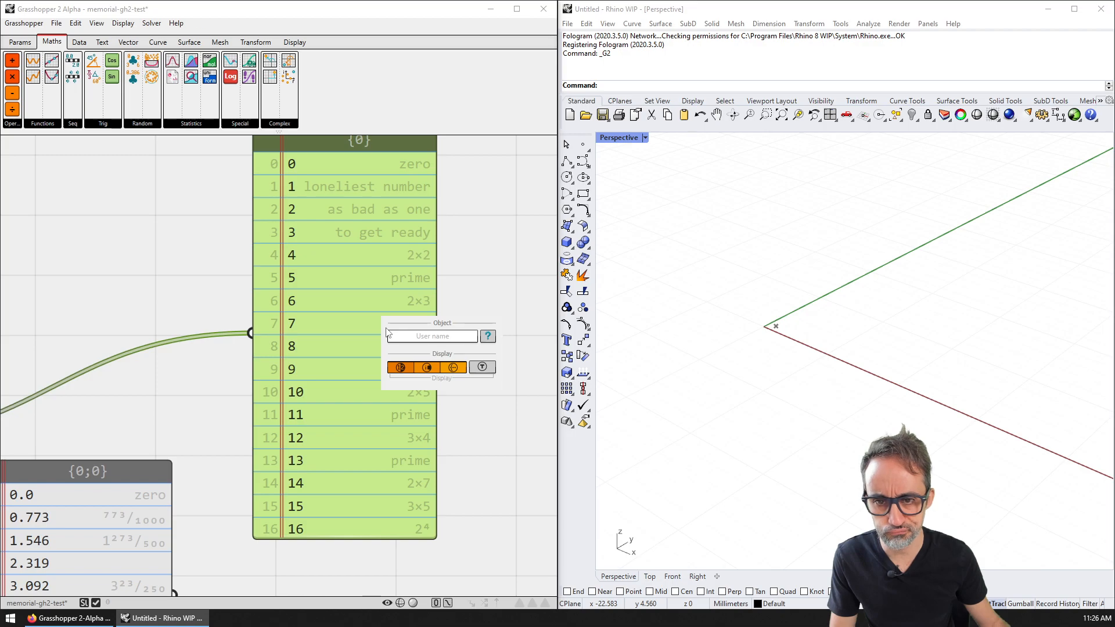
{"action": "right_click_drag", "start_coordinate": [260, 290], "coordinate": [302, 311]}
{"action": "scroll", "coordinate": [302, 312], "scroll_direction": "down", "scroll_amount": 1}
{"action": "right_click_drag", "start_coordinate": [208, 307], "coordinate": [297, 297]}
{"action": "scroll", "coordinate": [269, 299], "scroll_direction": "down", "scroll_amount": 1}
{"action": "right_click_drag", "start_coordinate": [221, 308], "coordinate": [285, 301]}
{"action": "scroll", "coordinate": [282, 301], "scroll_direction": "down", "scroll_amount": 2}
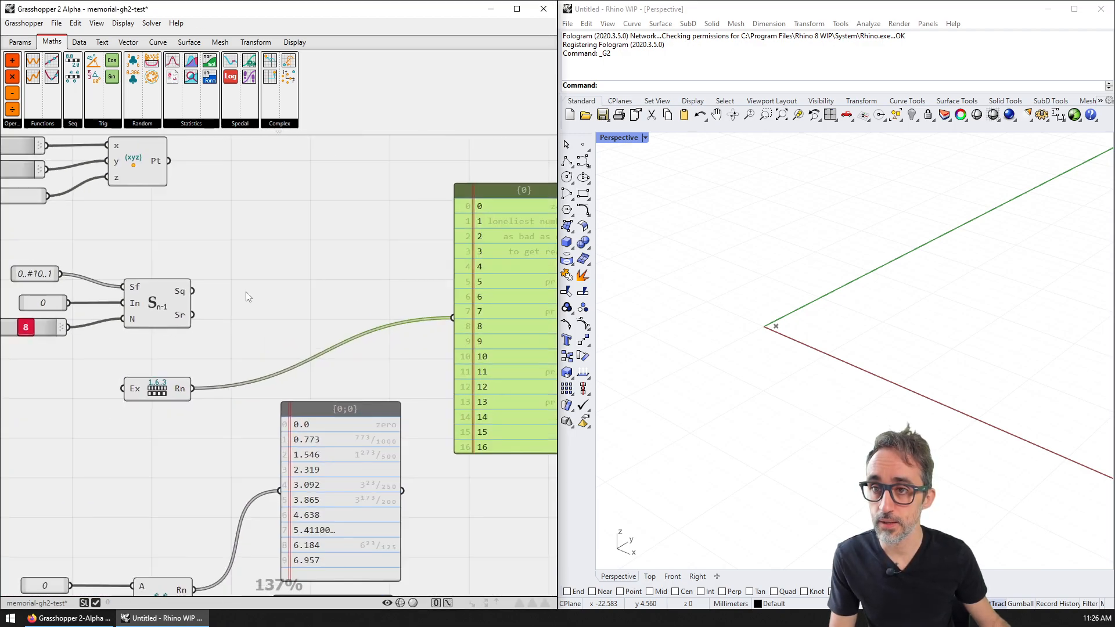
Step: Turn on View > Show Names so components label themselves, then check Number Sequence, Range From Expression and the panel
{"action": "left_click", "coordinate": [75, 23]}
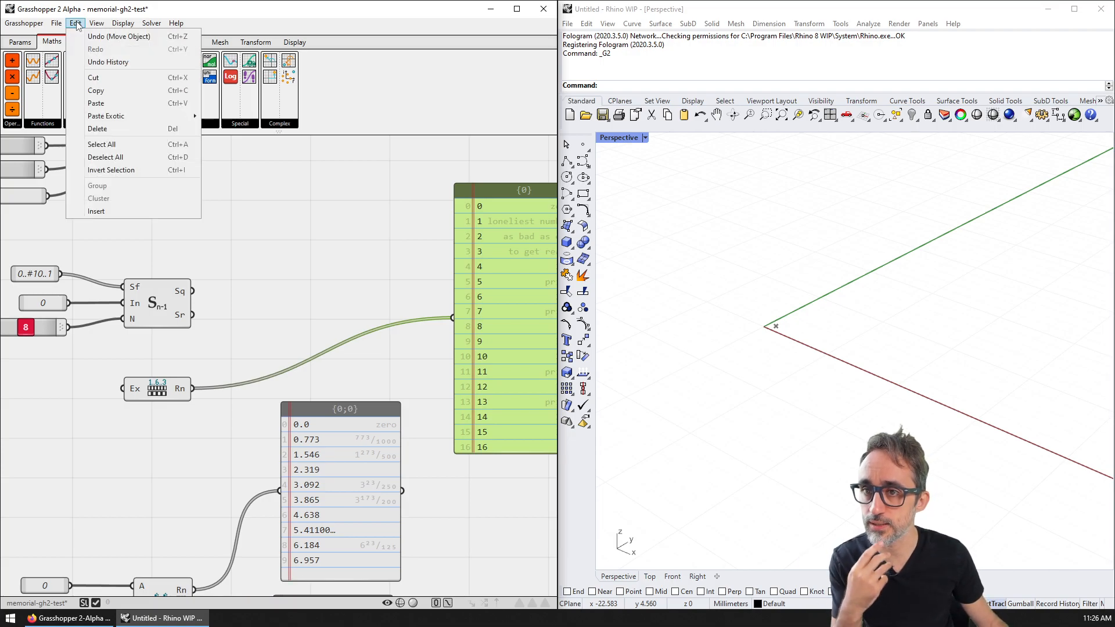
{"action": "right_click_drag", "start_coordinate": [192, 293], "coordinate": [306, 255]}
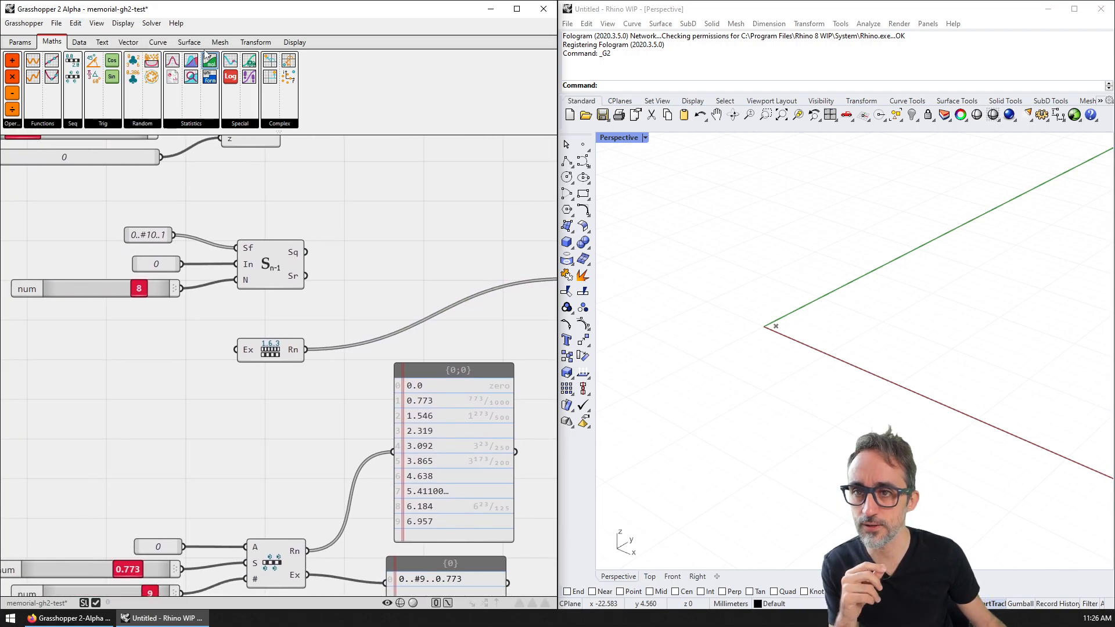
{"action": "left_click", "coordinate": [124, 23]}
{"action": "mouse_move", "coordinate": [101, 25]}
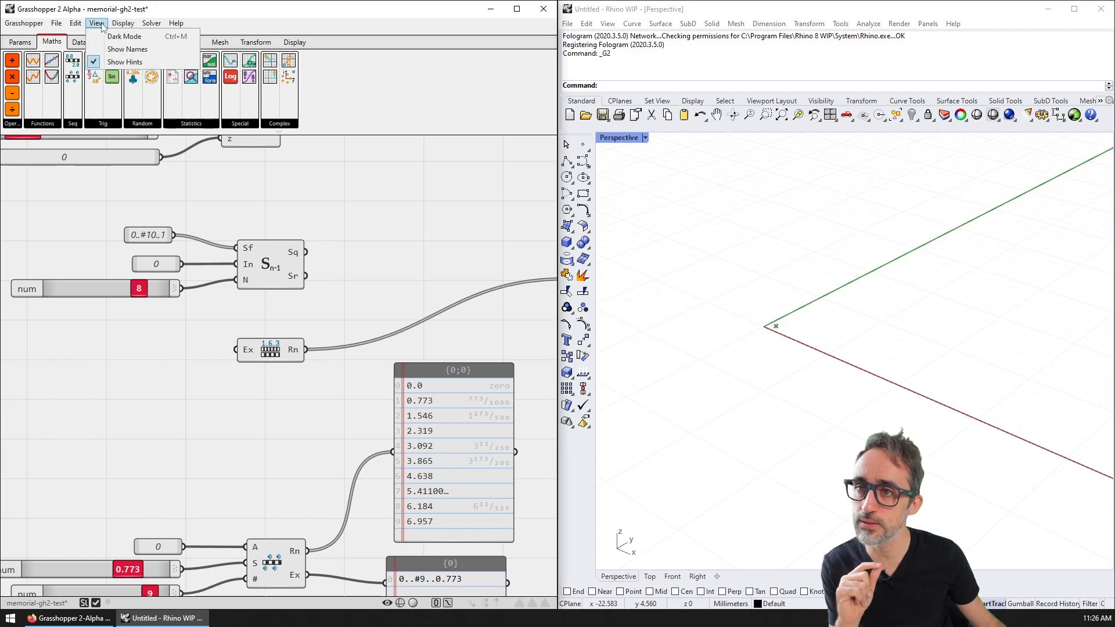
{"action": "left_click", "coordinate": [127, 49]}
{"action": "right_click_drag", "start_coordinate": [336, 258], "coordinate": [362, 235]}
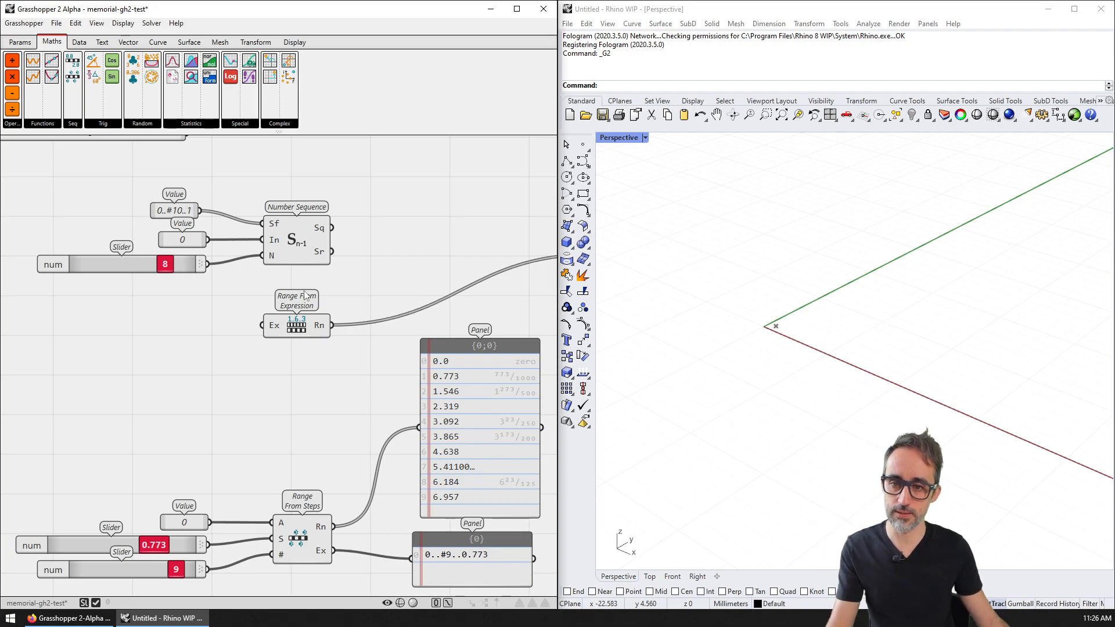
{"action": "scroll", "coordinate": [303, 293], "scroll_direction": "up", "scroll_amount": 2}
{"action": "right_click_drag", "start_coordinate": [321, 322], "coordinate": [333, 382]}
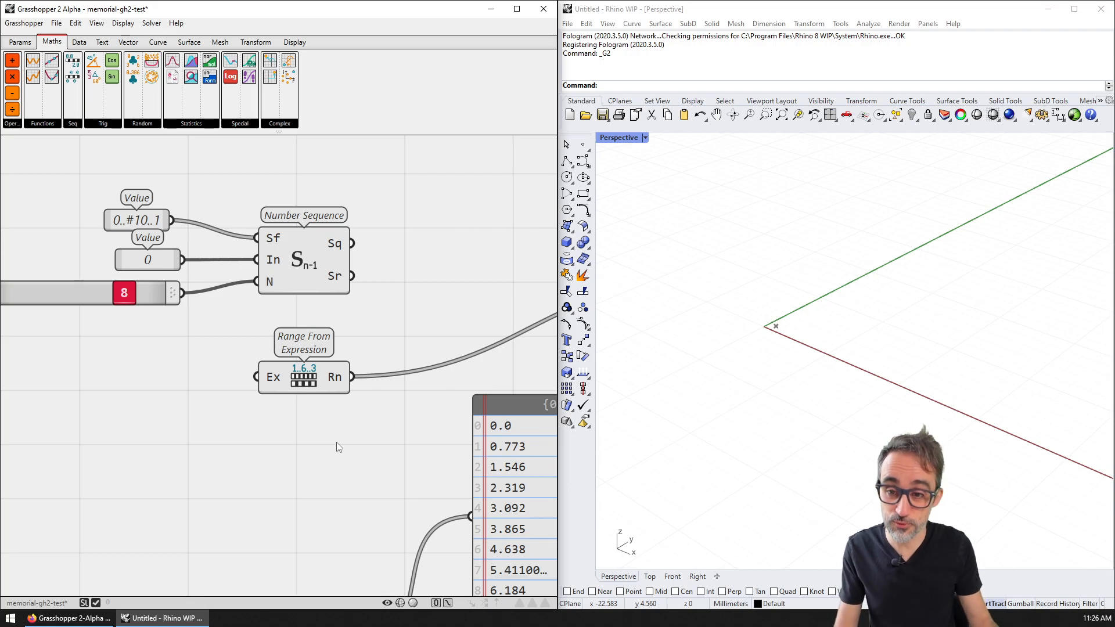
{"action": "right_click_drag", "start_coordinate": [329, 434], "coordinate": [377, 434]}
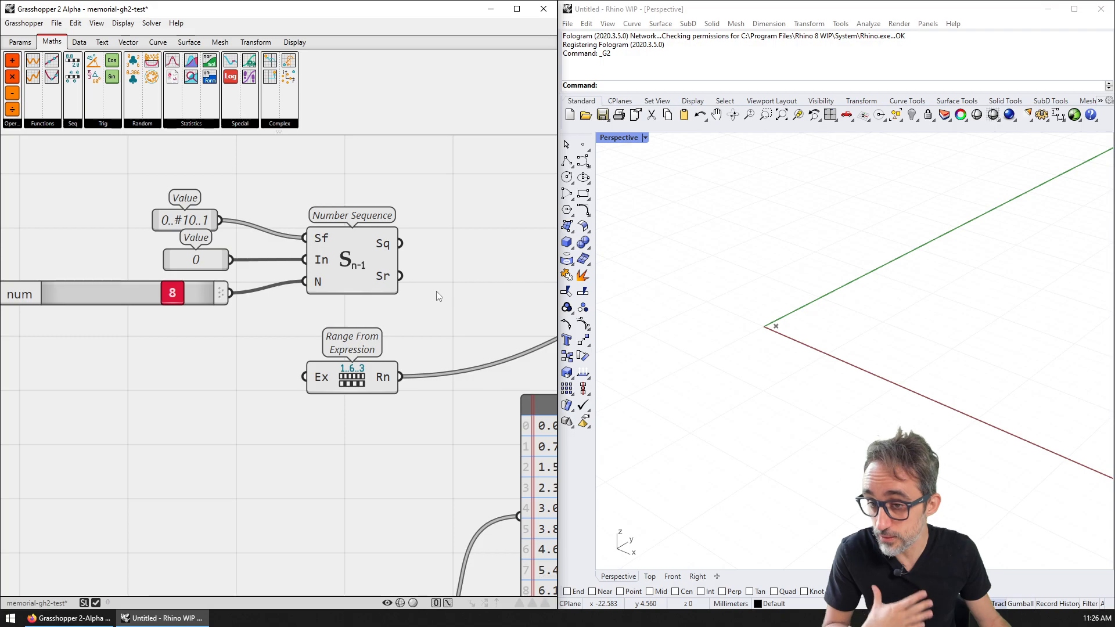
{"action": "right_click_drag", "start_coordinate": [242, 173], "coordinate": [287, 218]}
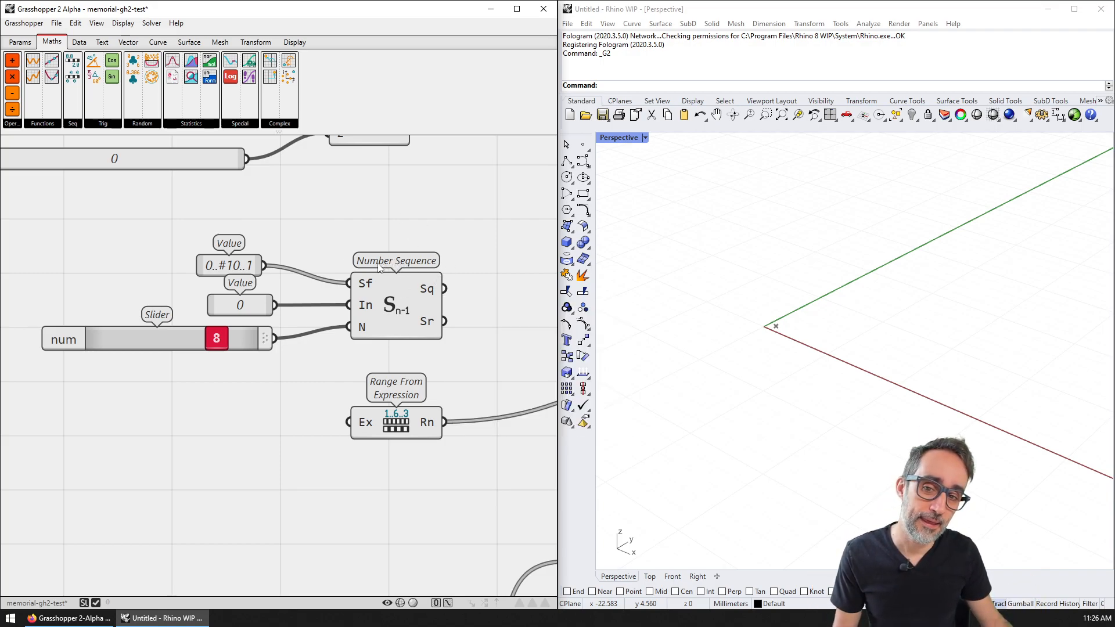
{"action": "right_click_drag", "start_coordinate": [429, 259], "coordinate": [399, 251]}
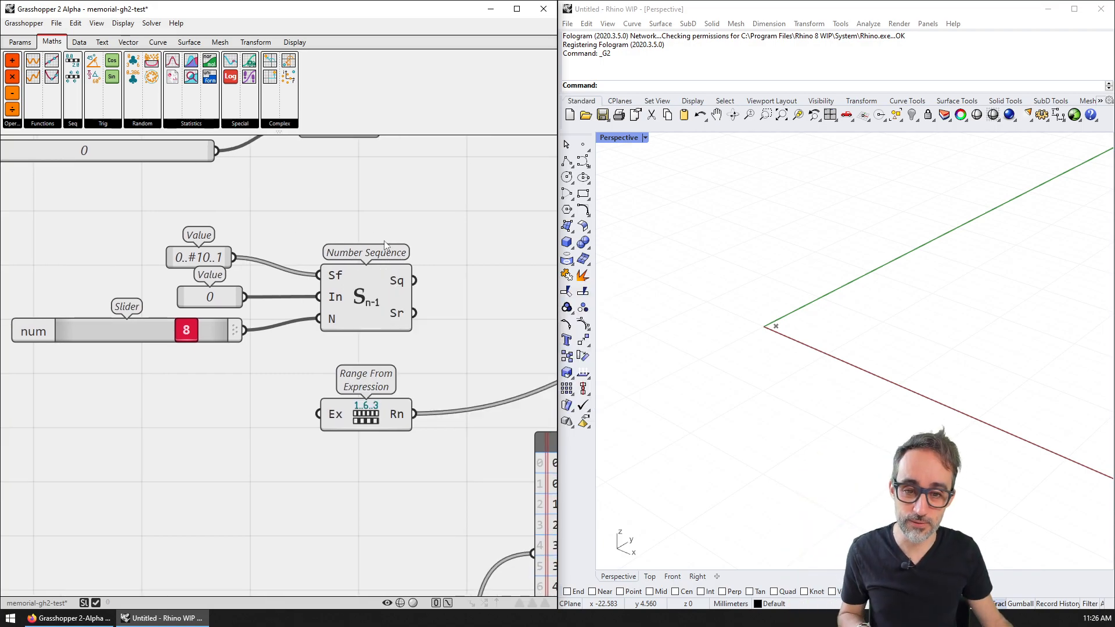
{"action": "scroll", "coordinate": [406, 218], "scroll_direction": "down", "scroll_amount": 3}
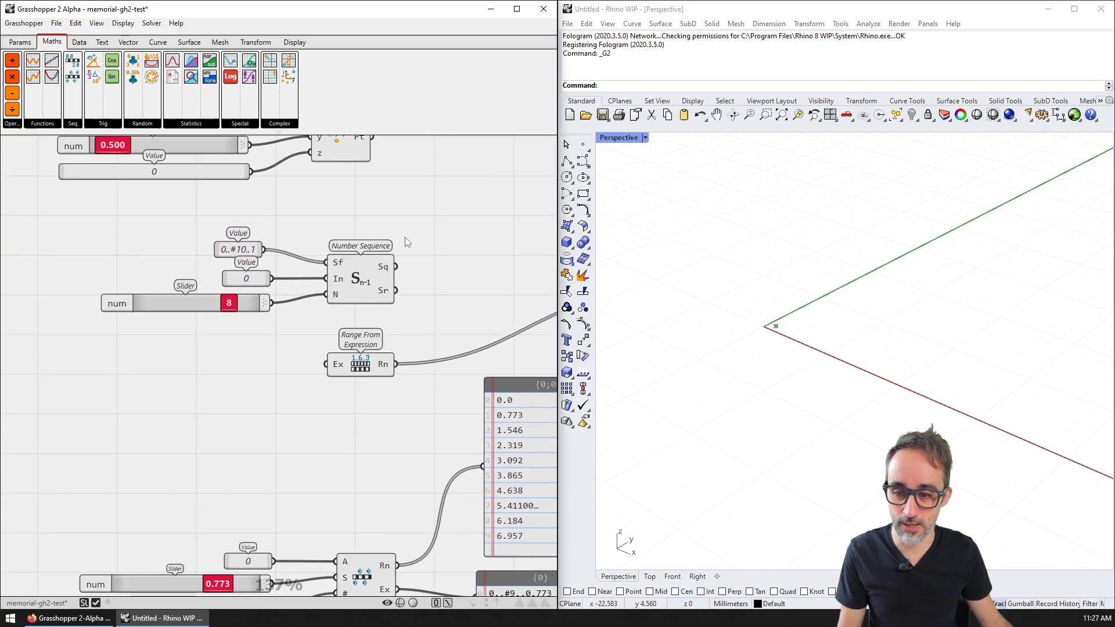
Step: Delete the Number Sequence and Range From Expression components and the now-empty panel
{"action": "right_click_drag", "start_coordinate": [405, 290], "coordinate": [388, 193]}
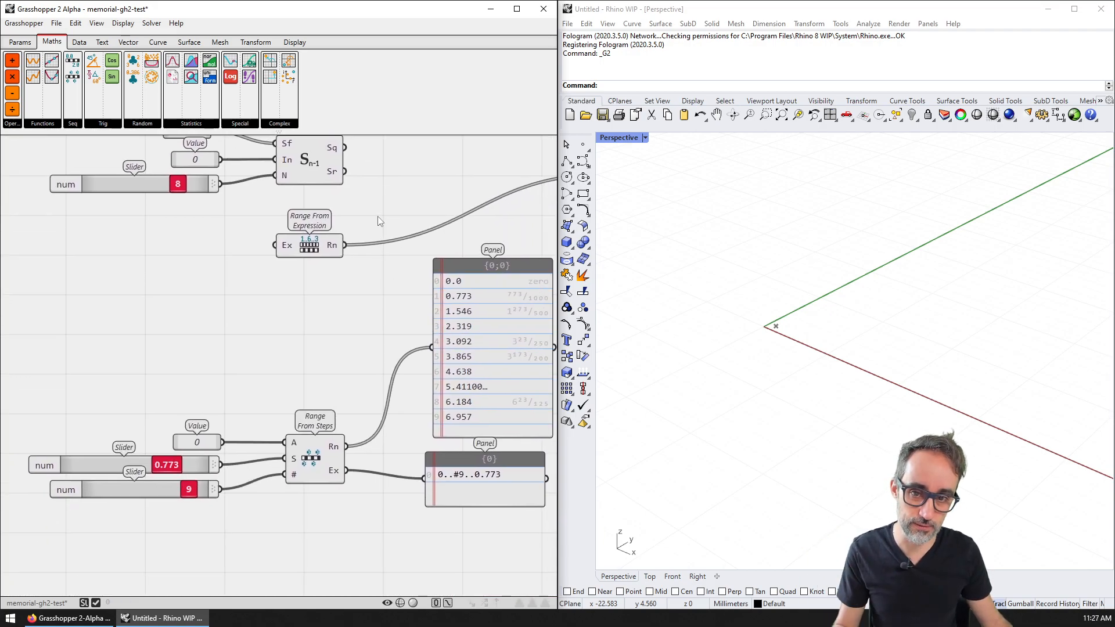
{"action": "right_click_drag", "start_coordinate": [354, 263], "coordinate": [371, 382]}
{"action": "left_click_drag", "start_coordinate": [388, 203], "coordinate": [207, 388]}
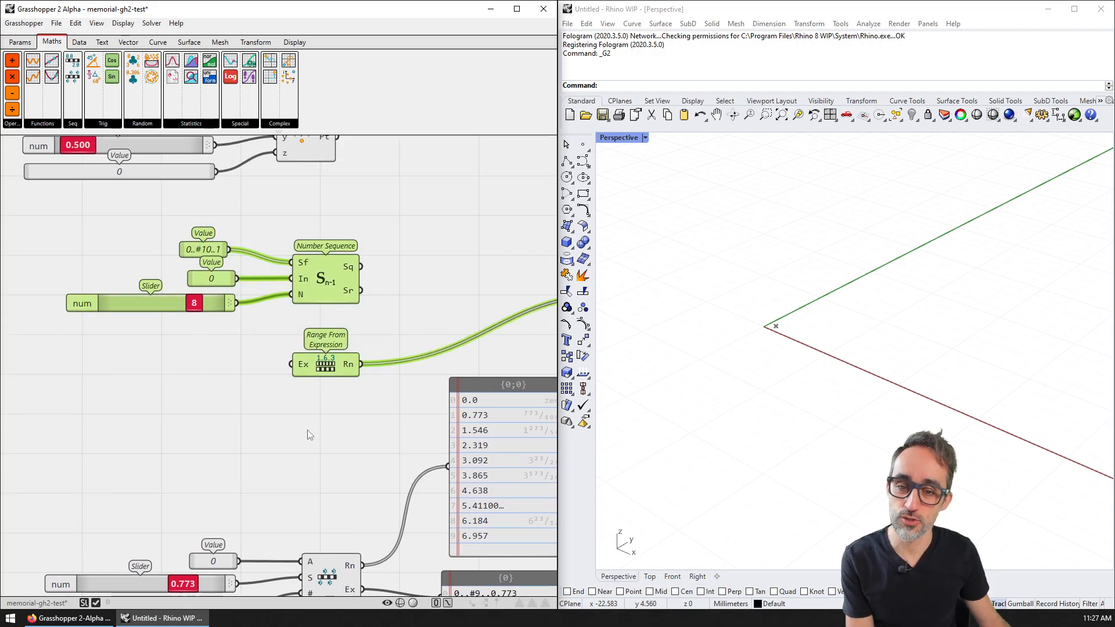
{"action": "left_click", "coordinate": [281, 422]}
{"action": "right_click_drag", "start_coordinate": [501, 366], "coordinate": [313, 353]}
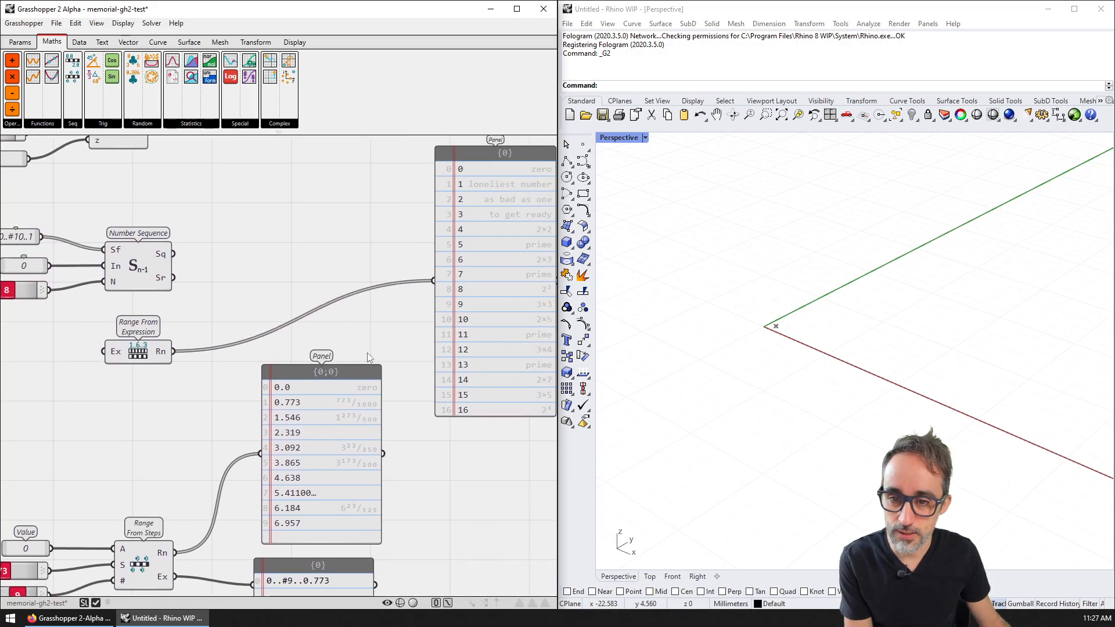
{"action": "right_click_drag", "start_coordinate": [430, 339], "coordinate": [316, 345]}
{"action": "scroll", "coordinate": [376, 294], "scroll_direction": "down", "scroll_amount": 2}
{"action": "right_click_drag", "start_coordinate": [237, 304], "coordinate": [334, 308]}
{"action": "left_click_drag", "start_coordinate": [284, 237], "coordinate": [81, 371]}
{"action": "key", "text": "Delete"}
{"action": "left_click", "coordinate": [467, 298]}
{"action": "key", "text": "Delete"}
{"action": "right_click_drag", "start_coordinate": [330, 450], "coordinate": [385, 364]}
Step: Move the Range From Steps group up to sit below the Point XYZ group
{"action": "scroll", "coordinate": [385, 364], "scroll_direction": "down", "scroll_amount": 1}
{"action": "left_click_drag", "start_coordinate": [473, 323], "coordinate": [155, 501]}
{"action": "left_click_drag", "start_coordinate": [401, 364], "coordinate": [441, 220]}
{"action": "right_click_drag", "start_coordinate": [432, 223], "coordinate": [416, 374]}
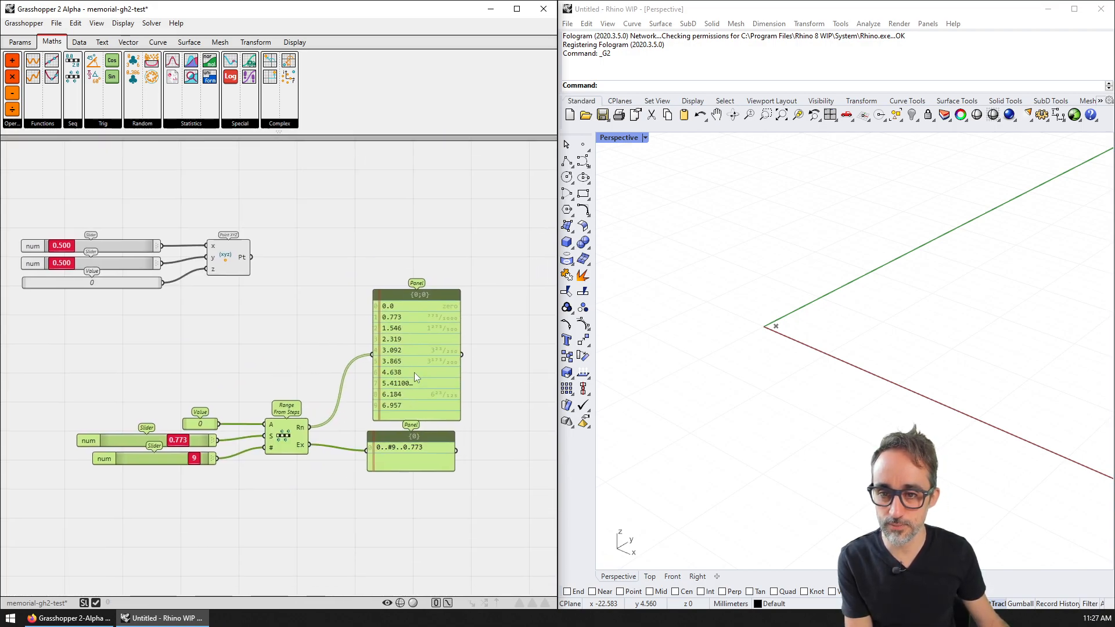
{"action": "left_click_drag", "start_coordinate": [408, 368], "coordinate": [352, 382]}
{"action": "right_click_drag", "start_coordinate": [409, 439], "coordinate": [425, 313]}
Step: Copy and paste the Range From Steps group, placing the duplicate below the original
{"action": "left_click_drag", "start_coordinate": [413, 397], "coordinate": [132, 224]}
{"action": "left_click_drag", "start_coordinate": [399, 391], "coordinate": [112, 225]}
{"action": "left_click_drag", "start_coordinate": [425, 392], "coordinate": [106, 225]}
{"action": "key", "text": "ctrl+c"}
{"action": "key", "text": "ctrl+v"}
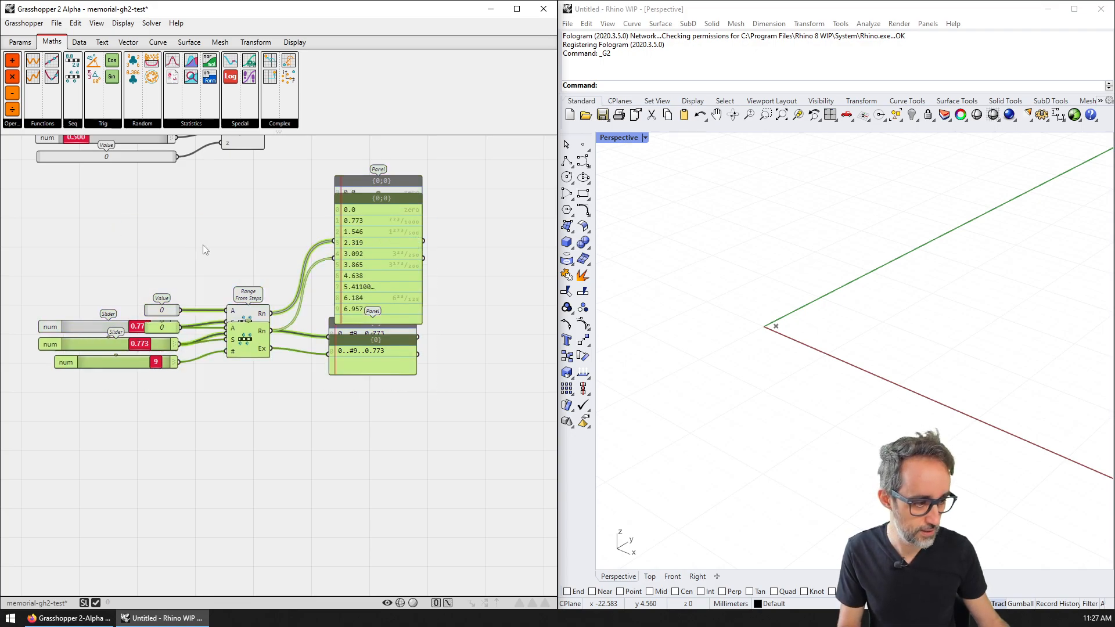
{"action": "left_click_drag", "start_coordinate": [375, 233], "coordinate": [370, 423]}
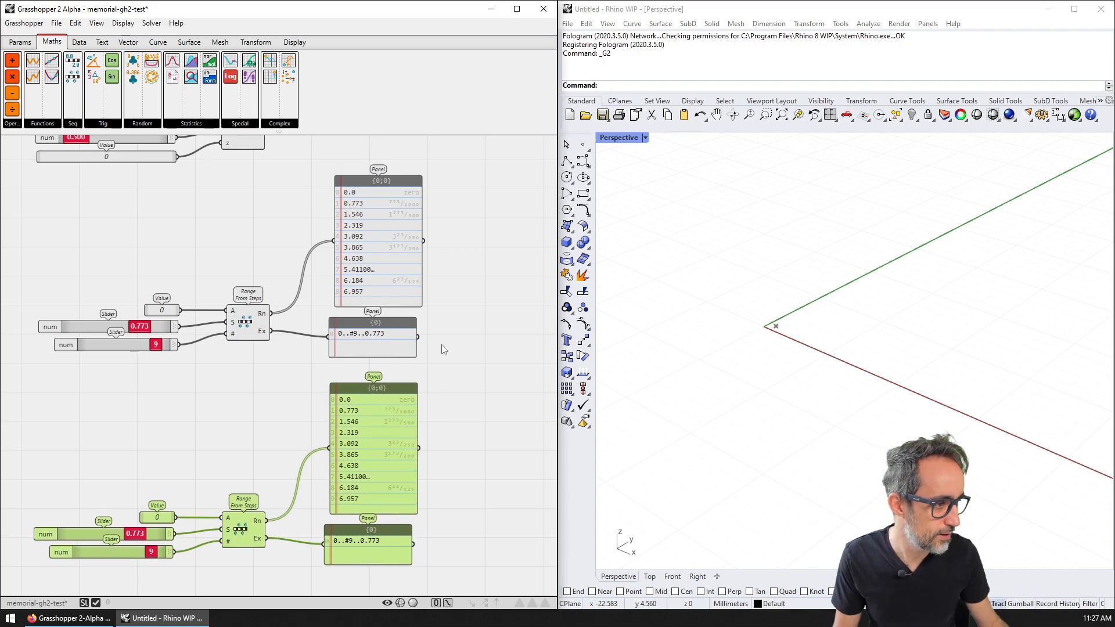
{"action": "scroll", "coordinate": [394, 283], "scroll_direction": "up", "scroll_amount": 3}
{"action": "scroll", "coordinate": [363, 263], "scroll_direction": "down", "scroll_amount": 2}
{"action": "scroll", "coordinate": [361, 284], "scroll_direction": "down", "scroll_amount": 5}
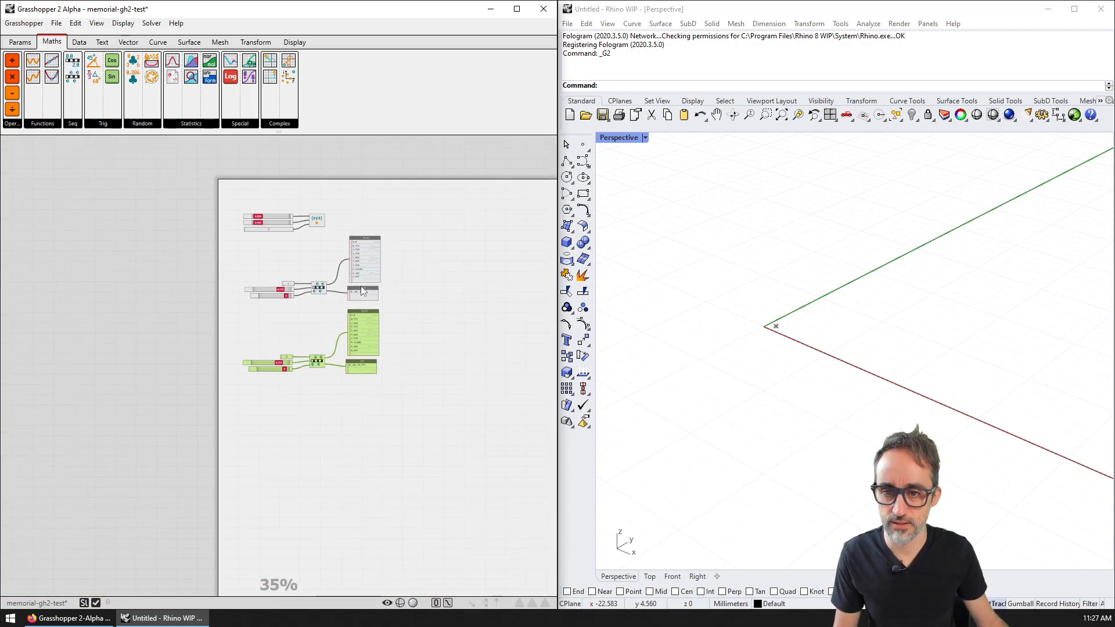
{"action": "scroll", "coordinate": [358, 282], "scroll_direction": "down", "scroll_amount": 2}
{"action": "scroll", "coordinate": [356, 281], "scroll_direction": "up", "scroll_amount": 2}
{"action": "scroll", "coordinate": [356, 280], "scroll_direction": "down", "scroll_amount": 3}
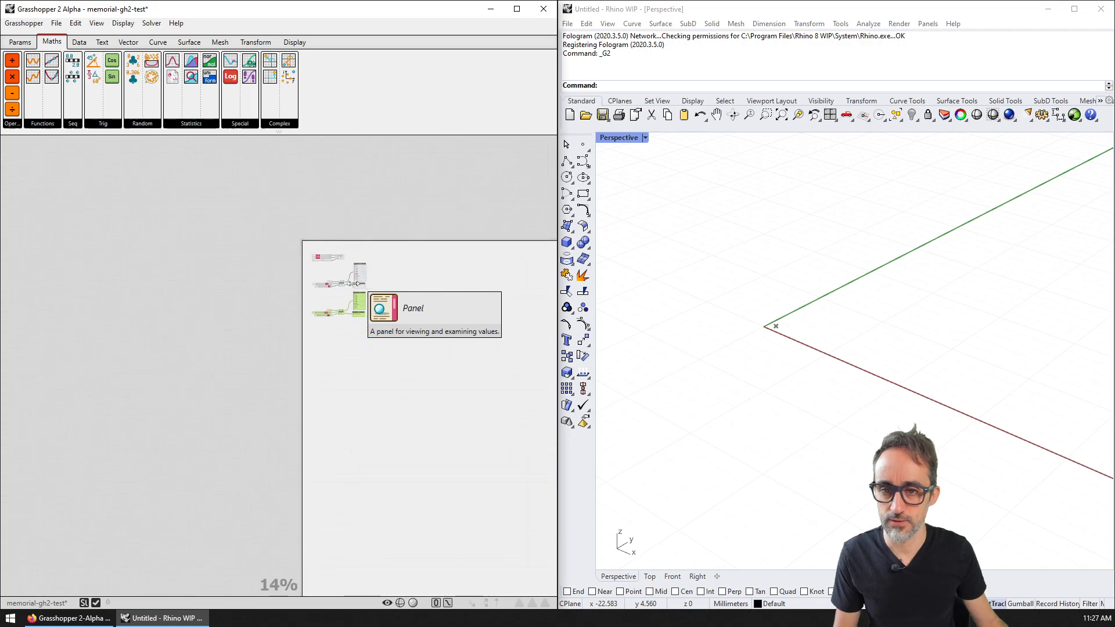
{"action": "scroll", "coordinate": [362, 281], "scroll_direction": "up", "scroll_amount": 4}
{"action": "scroll", "coordinate": [350, 278], "scroll_direction": "up", "scroll_amount": 2}
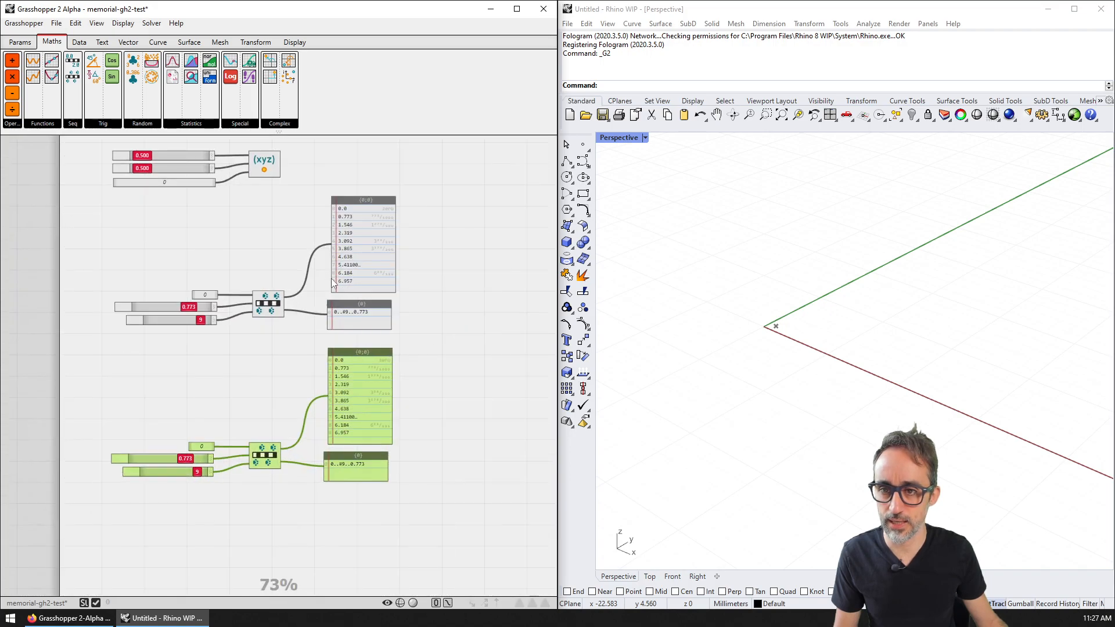
{"action": "scroll", "coordinate": [295, 268], "scroll_direction": "down", "scroll_amount": 4}
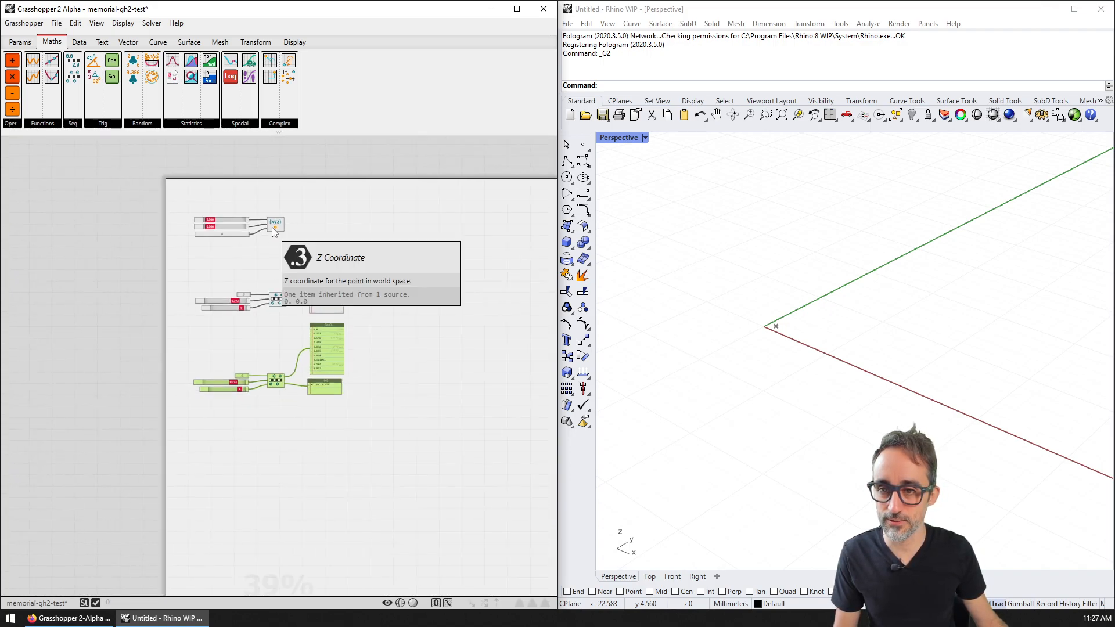
{"action": "scroll", "coordinate": [273, 227], "scroll_direction": "up", "scroll_amount": 1}
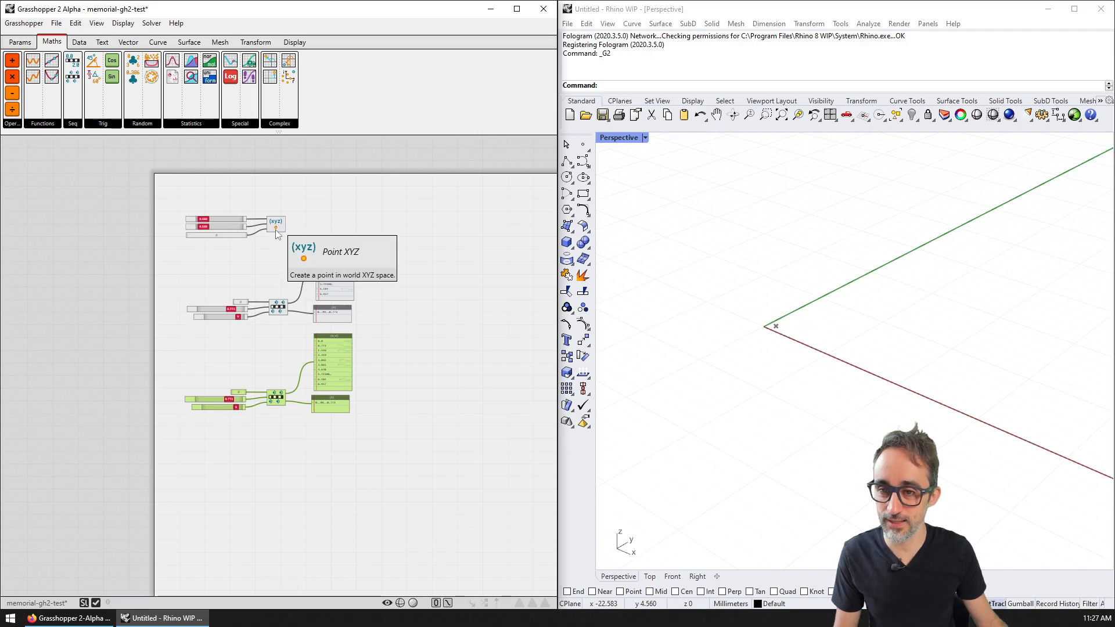
{"action": "scroll", "coordinate": [275, 227], "scroll_direction": "down", "scroll_amount": 4}
{"action": "scroll", "coordinate": [275, 246], "scroll_direction": "up", "scroll_amount": 2}
{"action": "scroll", "coordinate": [275, 247], "scroll_direction": "up", "scroll_amount": 6}
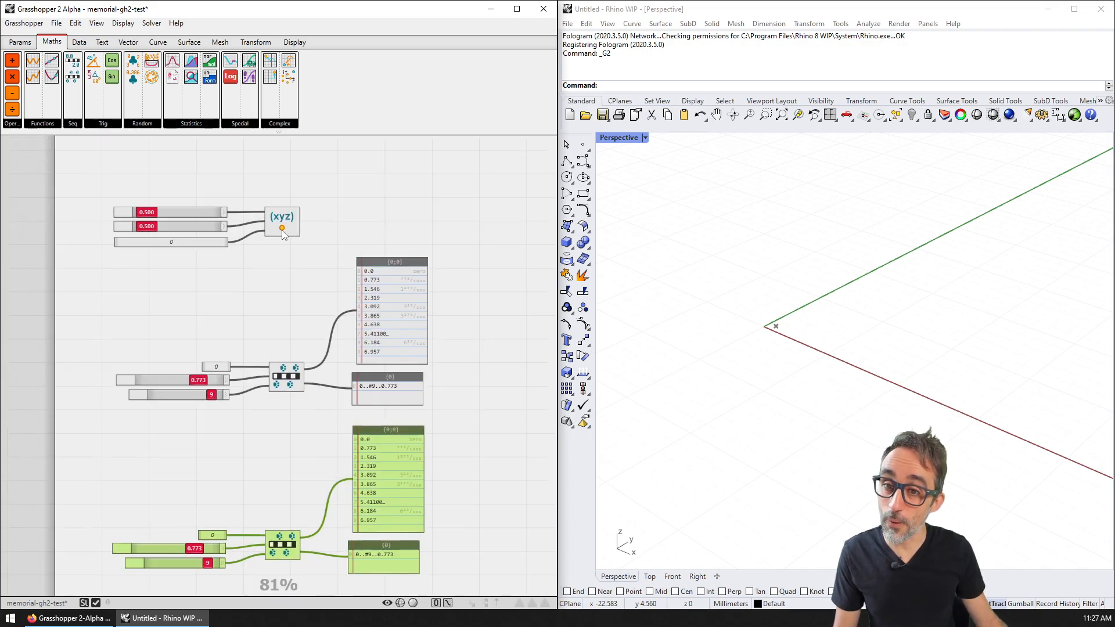
{"action": "scroll", "coordinate": [279, 249], "scroll_direction": "down", "scroll_amount": 2}
{"action": "scroll", "coordinate": [279, 249], "scroll_direction": "down", "scroll_amount": 2}
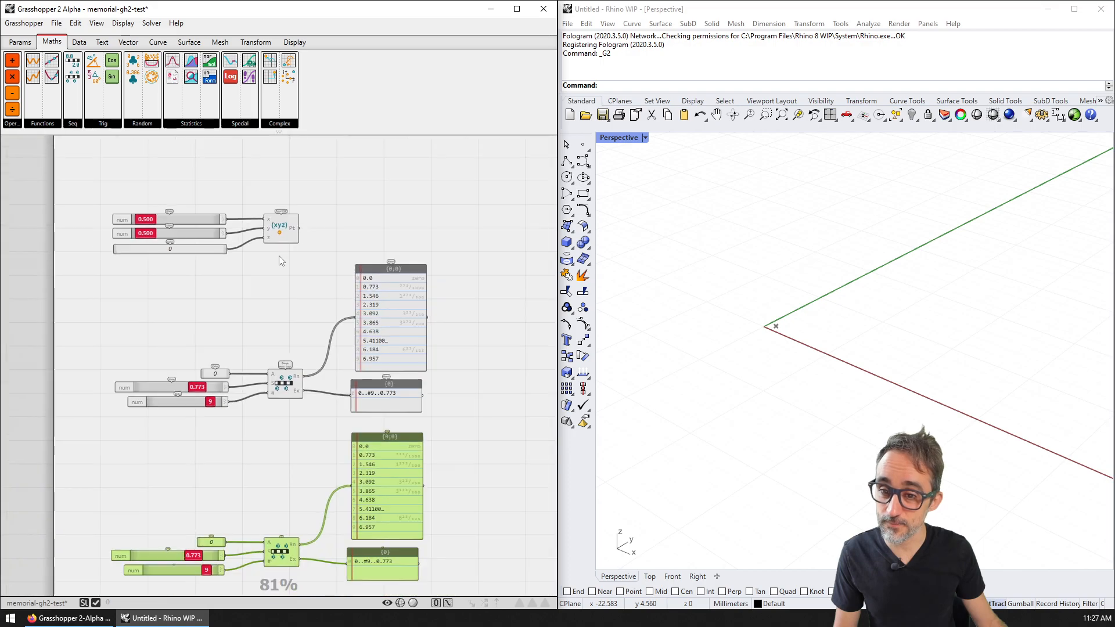
{"action": "scroll", "coordinate": [381, 257], "scroll_direction": "down", "scroll_amount": 1}
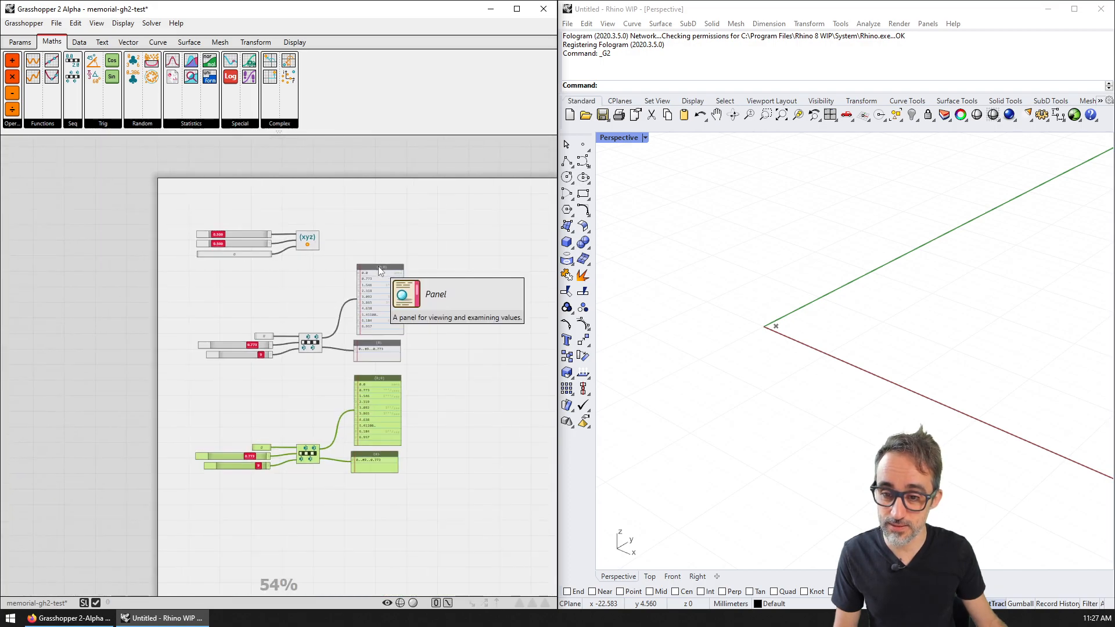
{"action": "scroll", "coordinate": [366, 372], "scroll_direction": "down", "scroll_amount": 1}
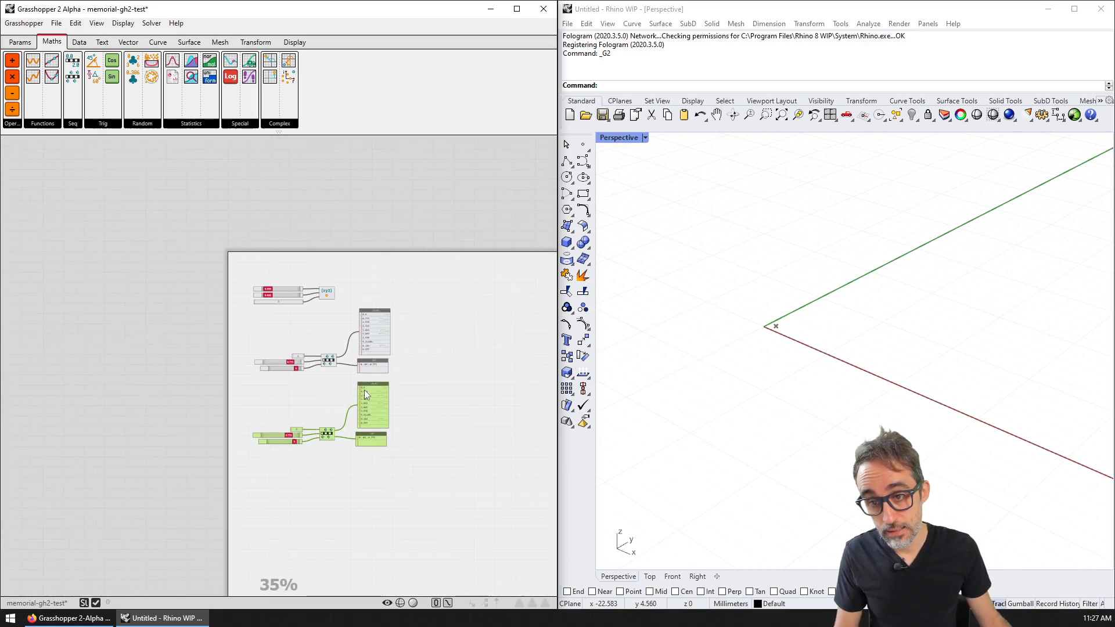
{"action": "scroll", "coordinate": [372, 391], "scroll_direction": "up", "scroll_amount": 1}
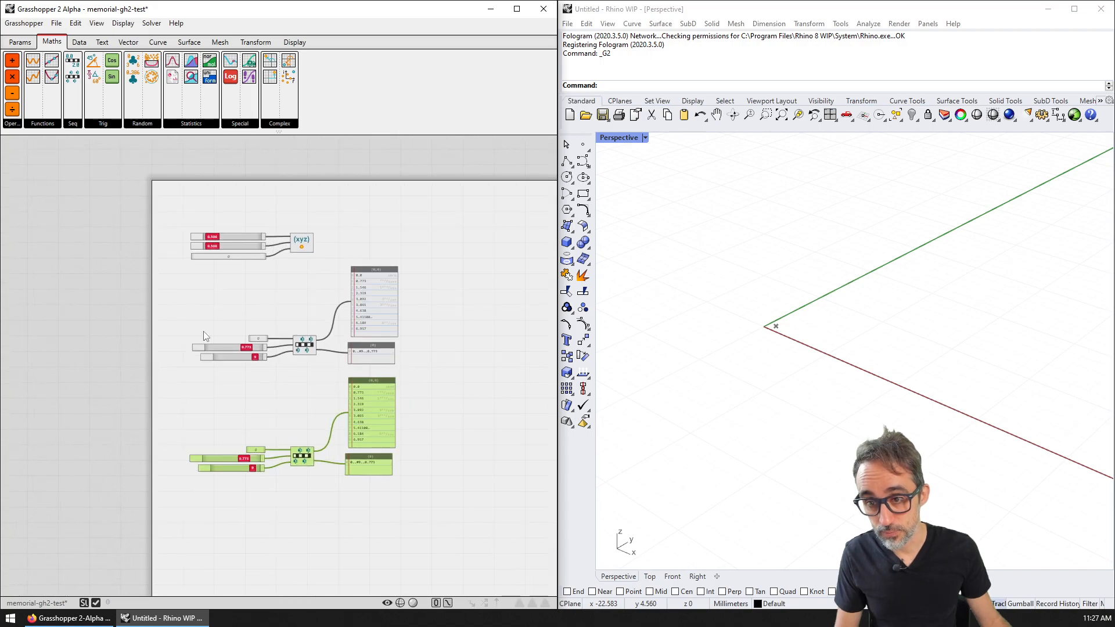
{"action": "scroll", "coordinate": [203, 331], "scroll_direction": "up", "scroll_amount": 2}
Step: Delete the two lower Range From Steps output panels, undoing an accidental panel deletion
{"action": "right_click_drag", "start_coordinate": [368, 281], "coordinate": [306, 269]}
{"action": "left_click", "coordinate": [304, 262]}
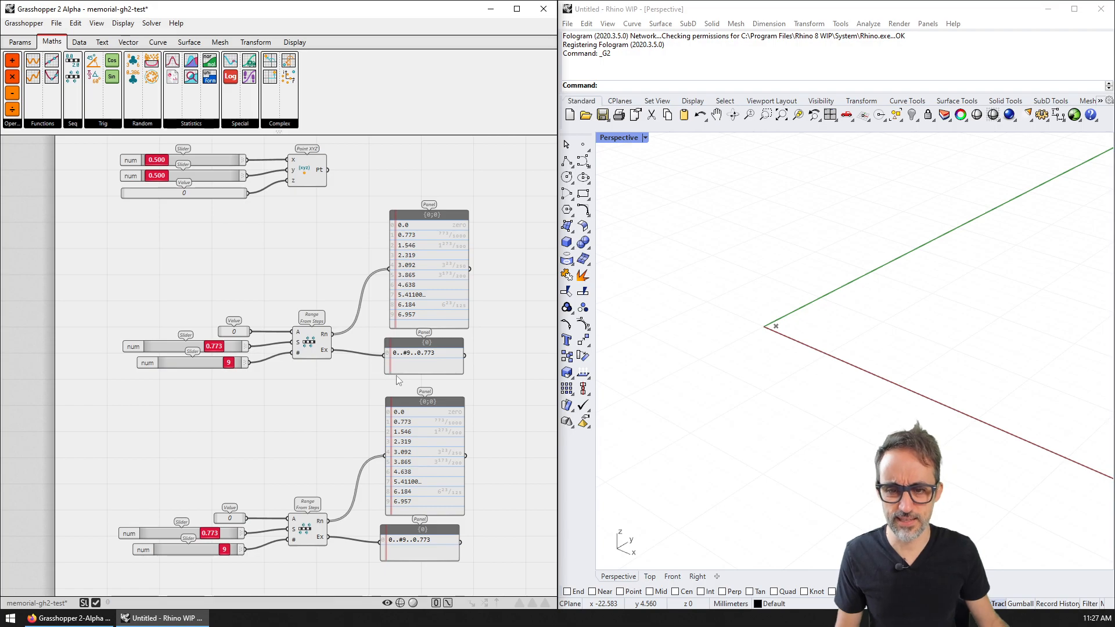
{"action": "right_click_drag", "start_coordinate": [333, 427], "coordinate": [299, 360]}
{"action": "right_click_drag", "start_coordinate": [232, 397], "coordinate": [238, 476]}
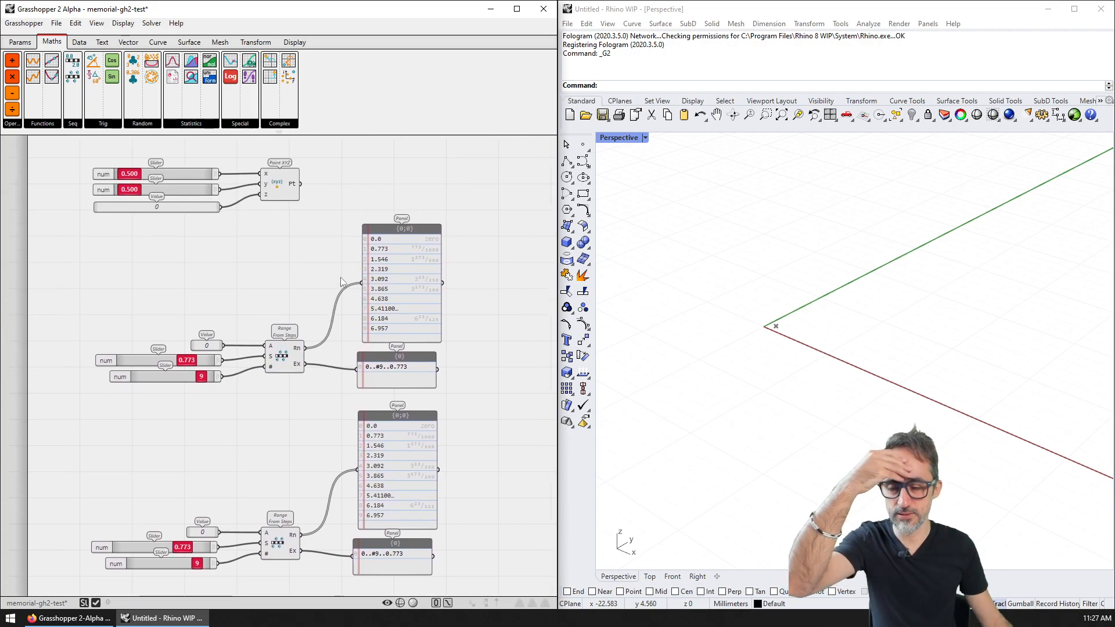
{"action": "right_click_drag", "start_coordinate": [416, 327], "coordinate": [327, 281]}
{"action": "left_click_drag", "start_coordinate": [382, 321], "coordinate": [317, 347]}
{"action": "key", "text": "Delete"}
{"action": "left_click", "coordinate": [338, 514]}
{"action": "key", "text": "Delete"}
{"action": "left_click_drag", "start_coordinate": [325, 223], "coordinate": [325, 249]}
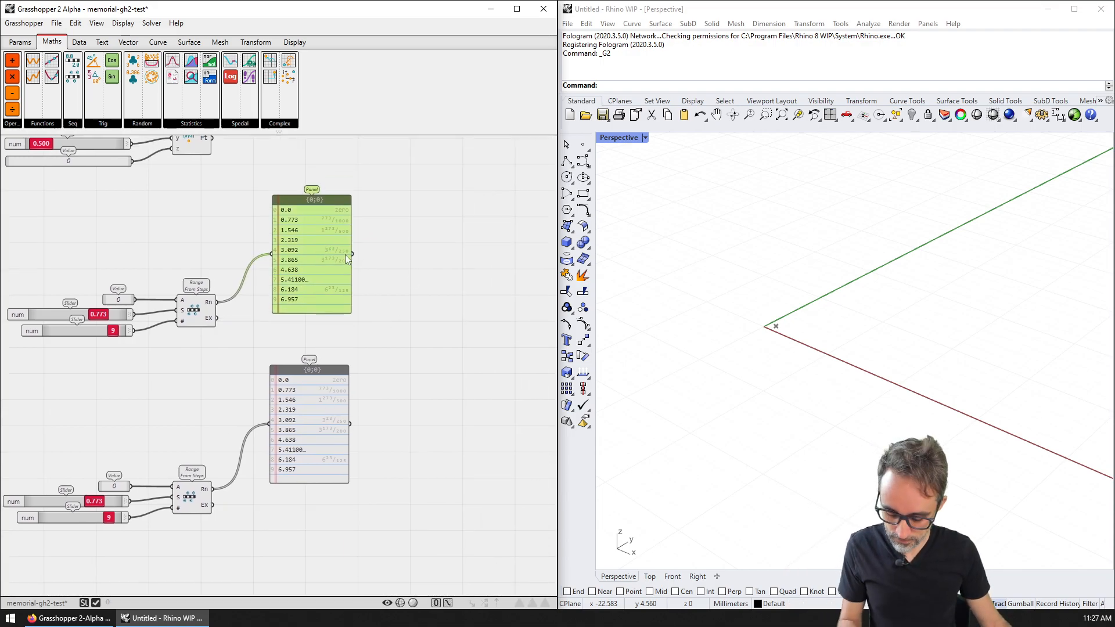
{"action": "key", "text": "ctrl+z"}
{"action": "key", "text": "ctrl+z"}
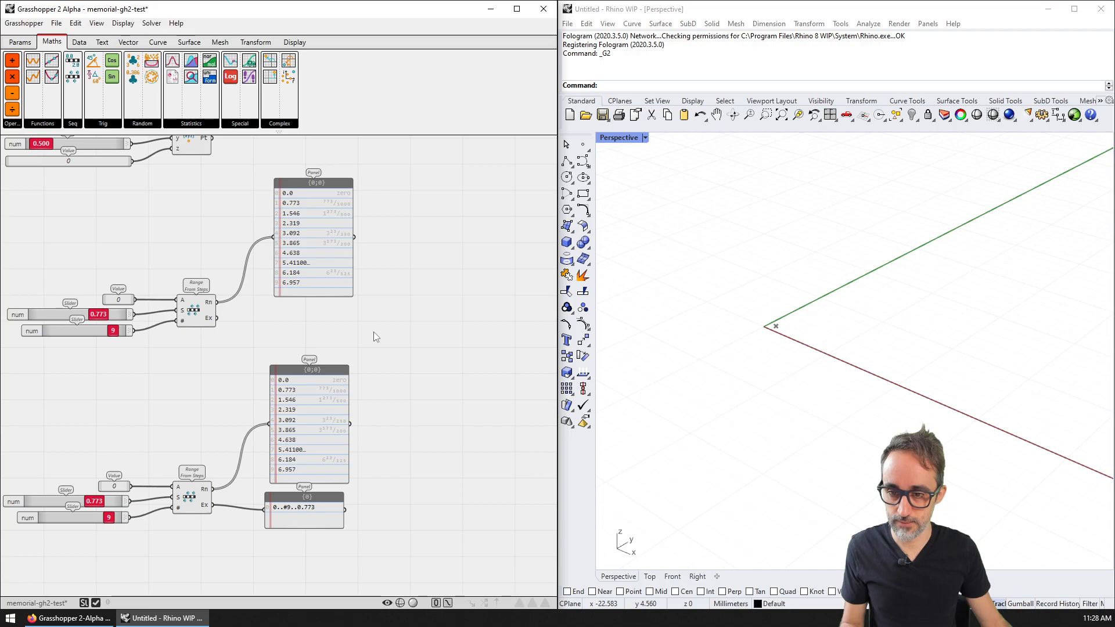
{"action": "key", "text": "ctrl+z"}
{"action": "left_click_drag", "start_coordinate": [399, 370], "coordinate": [268, 528]}
{"action": "key", "text": "Delete"}
Step: Move the lower Range From Steps group upward
{"action": "left_click_drag", "start_coordinate": [219, 448], "coordinate": [3, 527]}
{"action": "left_click_drag", "start_coordinate": [192, 504], "coordinate": [204, 437]}
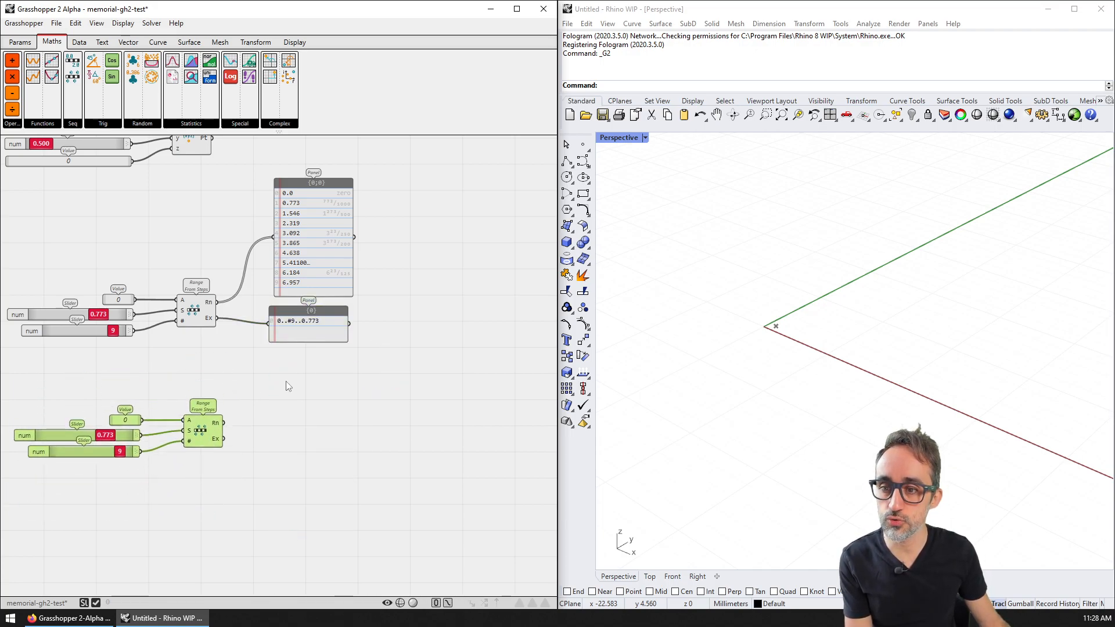
{"action": "left_click", "coordinate": [284, 383]}
{"action": "right_click_drag", "start_coordinate": [156, 348], "coordinate": [308, 406]}
{"action": "scroll", "coordinate": [309, 396], "scroll_direction": "up", "scroll_amount": 1}
{"action": "right_click_drag", "start_coordinate": [342, 366], "coordinate": [186, 388]}
{"action": "scroll", "coordinate": [263, 349], "scroll_direction": "down", "scroll_amount": 2}
{"action": "right_click_drag", "start_coordinate": [262, 349], "coordinate": [287, 351]}
{"action": "scroll", "coordinate": [176, 355], "scroll_direction": "up", "scroll_amount": 1}
Step: Shift both range components right and stack their sliders on the left under the point group
{"action": "left_click_drag", "start_coordinate": [466, 282], "coordinate": [218, 420]}
{"action": "left_click", "coordinate": [163, 370], "text": "shift"}
{"action": "left_click_drag", "start_coordinate": [243, 379], "coordinate": [439, 339]}
{"action": "left_click", "coordinate": [141, 386]}
{"action": "left_click", "coordinate": [115, 402], "text": "shift"}
{"action": "left_click_drag", "start_coordinate": [115, 402], "coordinate": [104, 309]}
{"action": "left_click_drag", "start_coordinate": [283, 467], "coordinate": [158, 493]}
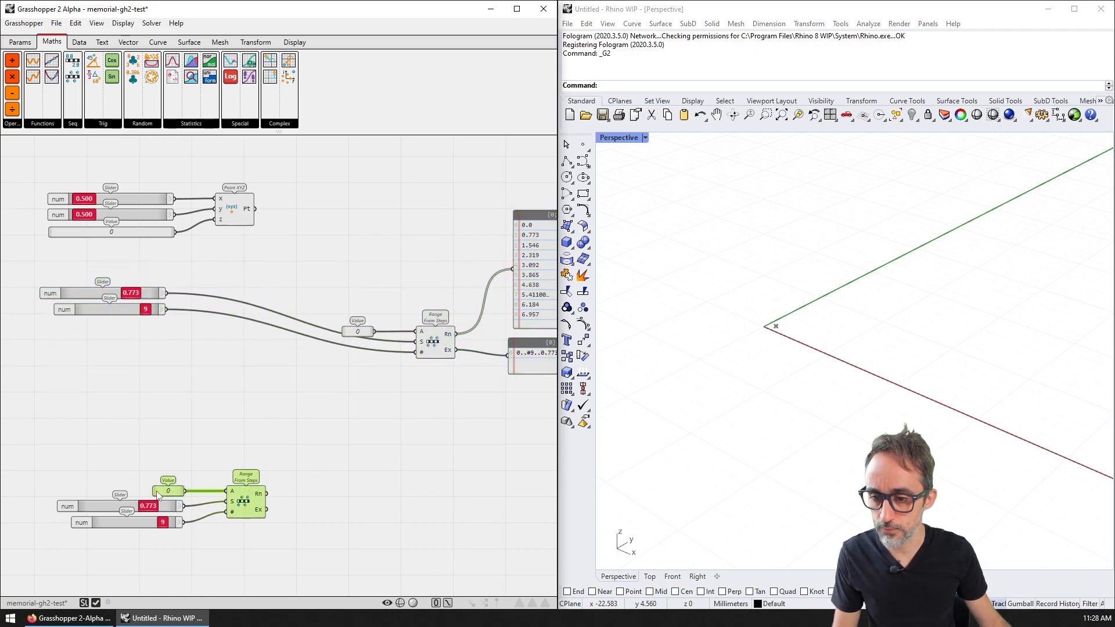
{"action": "left_click_drag", "start_coordinate": [244, 497], "coordinate": [430, 406]}
{"action": "left_click_drag", "start_coordinate": [190, 431], "coordinate": [87, 350]}
Step: Nudge Point XYZ right and place a Transform > Rigid > Move component beside it
{"action": "left_click", "coordinate": [234, 210]}
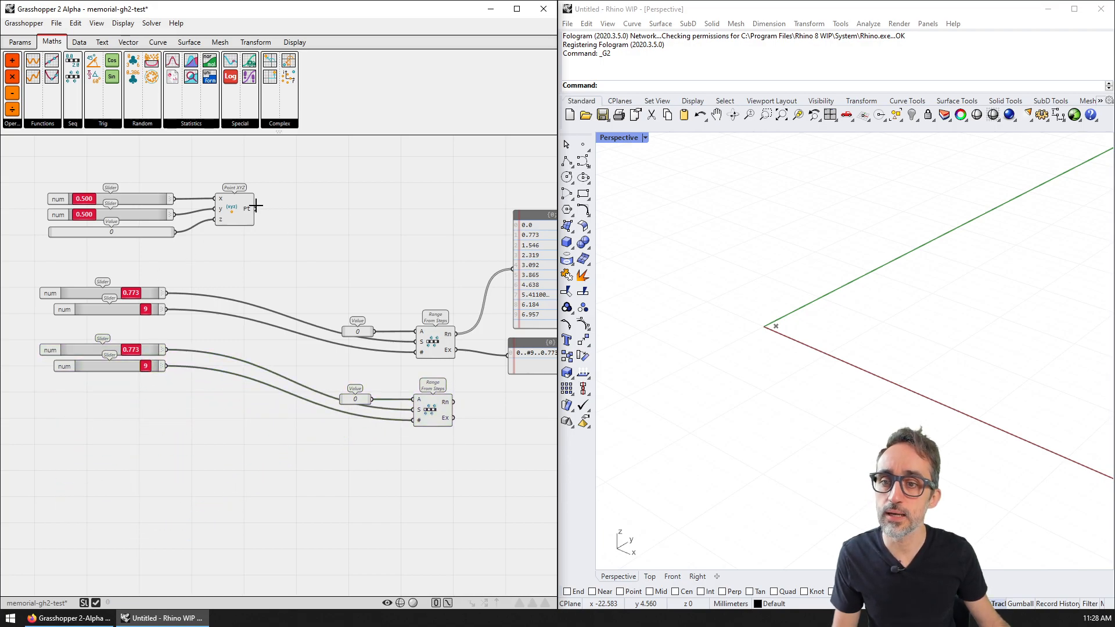
{"action": "left_click_drag", "start_coordinate": [231, 208], "coordinate": [360, 208]}
{"action": "right_click_drag", "start_coordinate": [399, 176], "coordinate": [316, 228]}
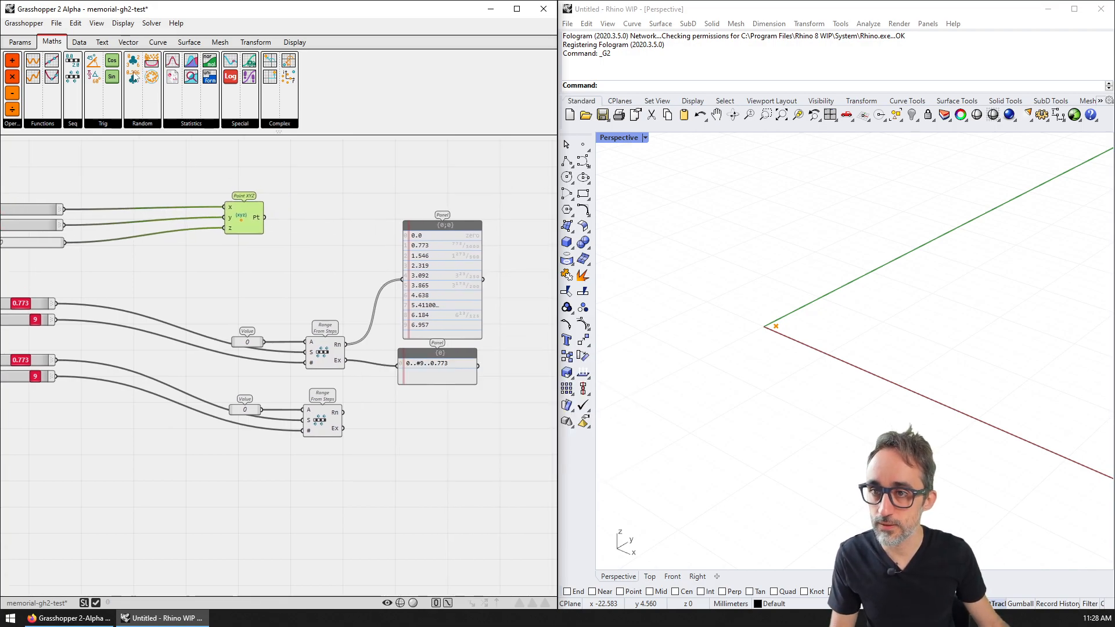
{"action": "scroll", "coordinate": [116, 87], "scroll_direction": "down", "scroll_amount": 7}
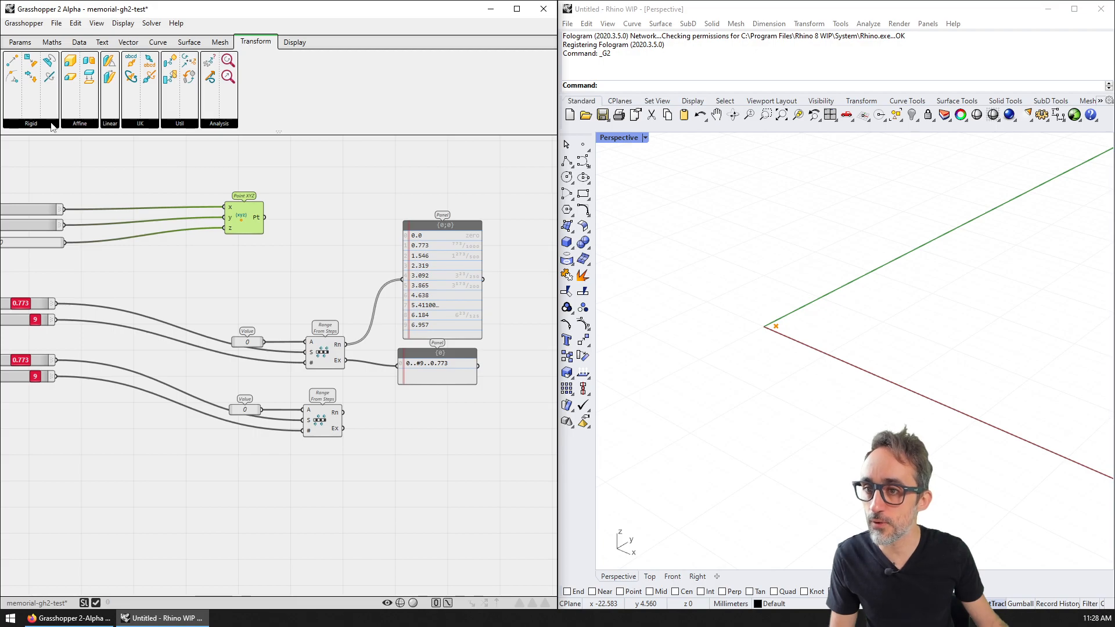
{"action": "left_click", "coordinate": [51, 124]}
{"action": "left_click_drag", "start_coordinate": [28, 146], "coordinate": [389, 227]}
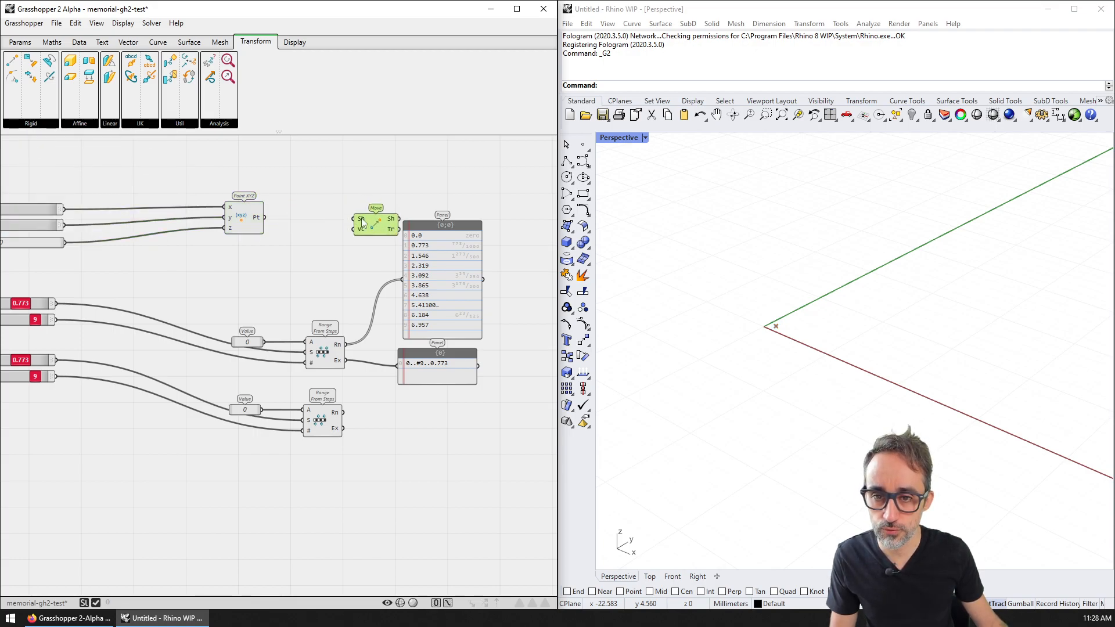
Step: Wire the Point XYZ point into Move's Shape input and shift the output panels right
{"action": "scroll", "coordinate": [362, 221], "scroll_direction": "up", "scroll_amount": 2}
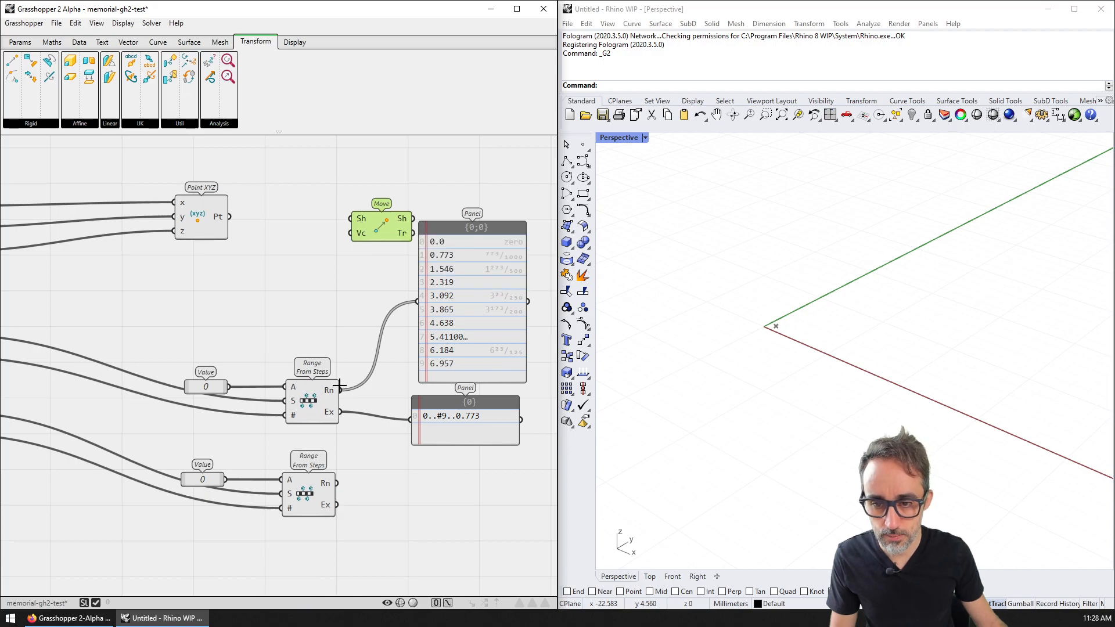
{"action": "left_click_drag", "start_coordinate": [342, 217], "coordinate": [351, 218]}
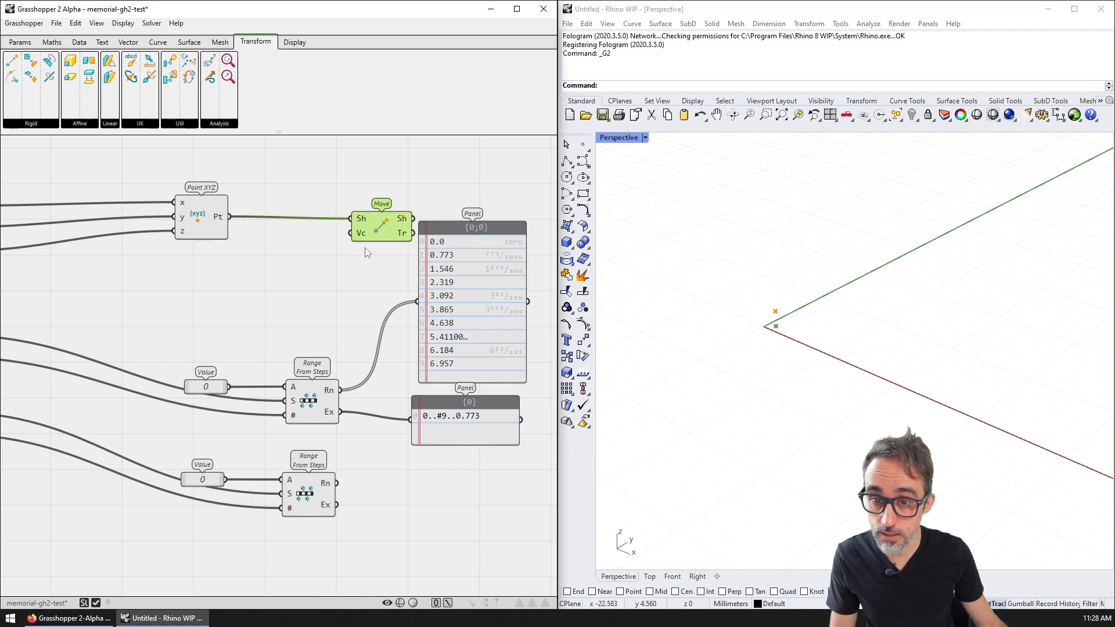
{"action": "right_click_drag", "start_coordinate": [364, 337], "coordinate": [220, 321]}
{"action": "left_click_drag", "start_coordinate": [422, 301], "coordinate": [331, 405]}
{"action": "left_click_drag", "start_coordinate": [332, 320], "coordinate": [427, 331]}
Step: Add a World X vector and feed the range values into its magnitude
{"action": "left_click", "coordinate": [127, 43]}
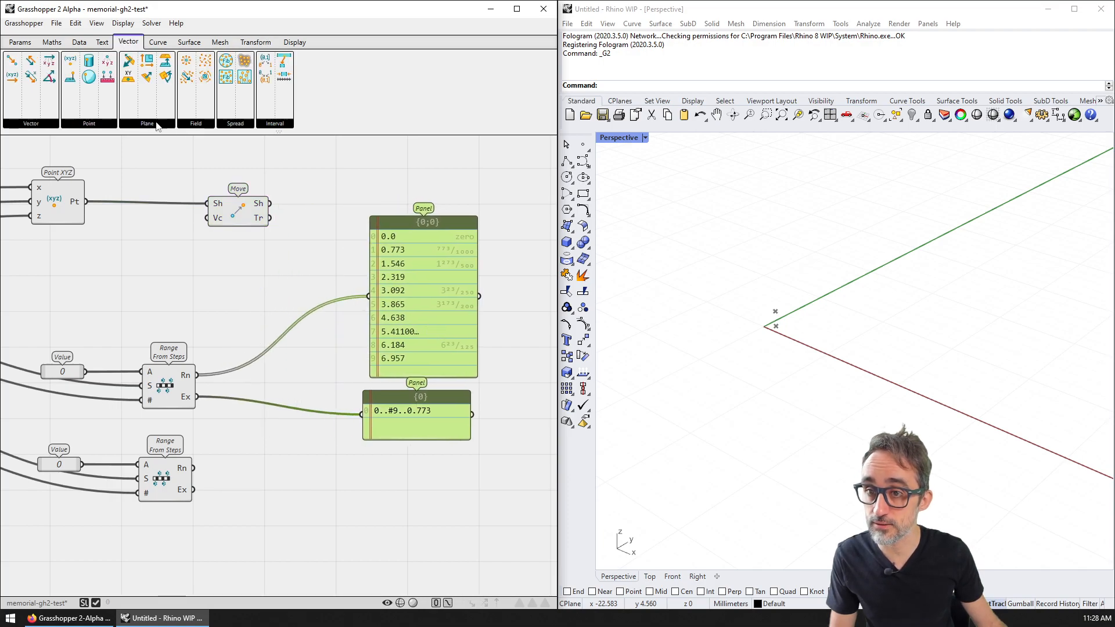
{"action": "left_click", "coordinate": [41, 127]}
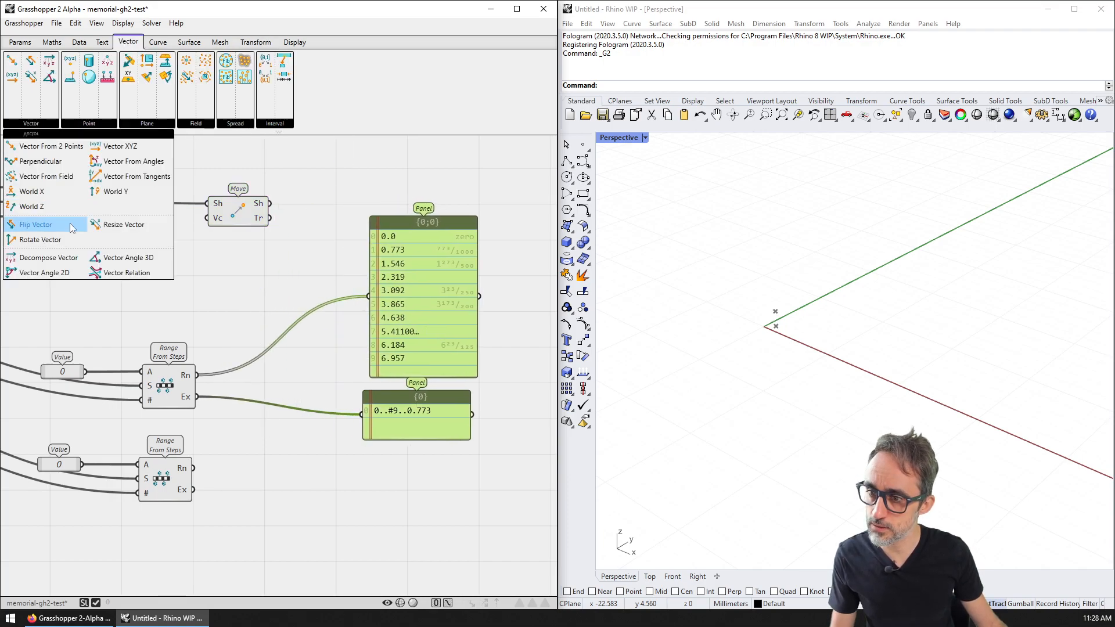
{"action": "left_click_drag", "start_coordinate": [46, 191], "coordinate": [244, 322]}
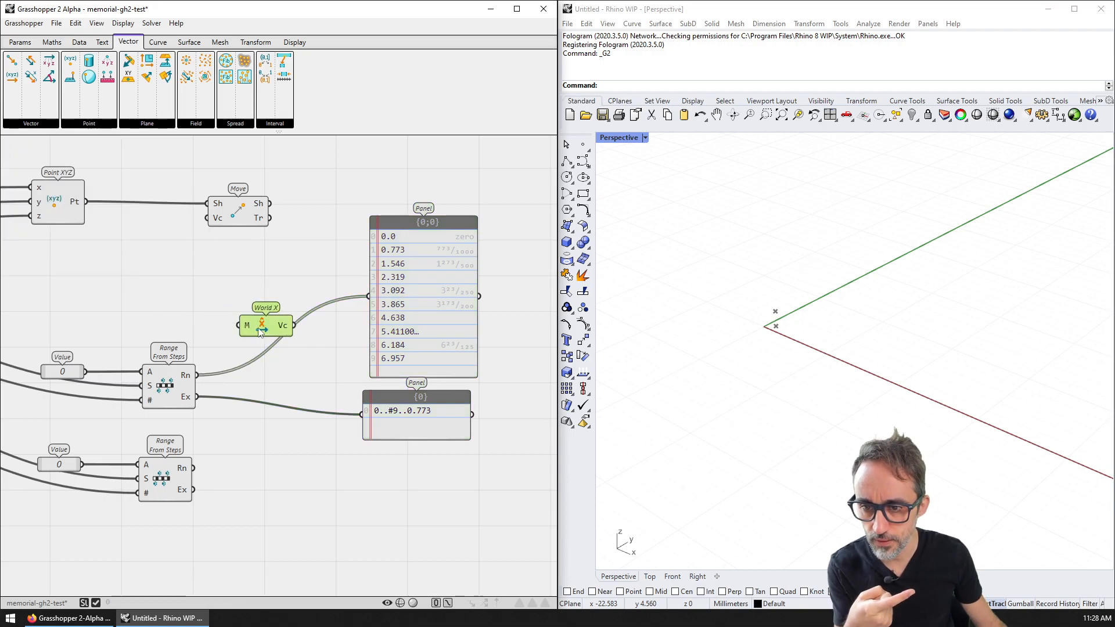
{"action": "scroll", "coordinate": [242, 323], "scroll_direction": "up", "scroll_amount": 4}
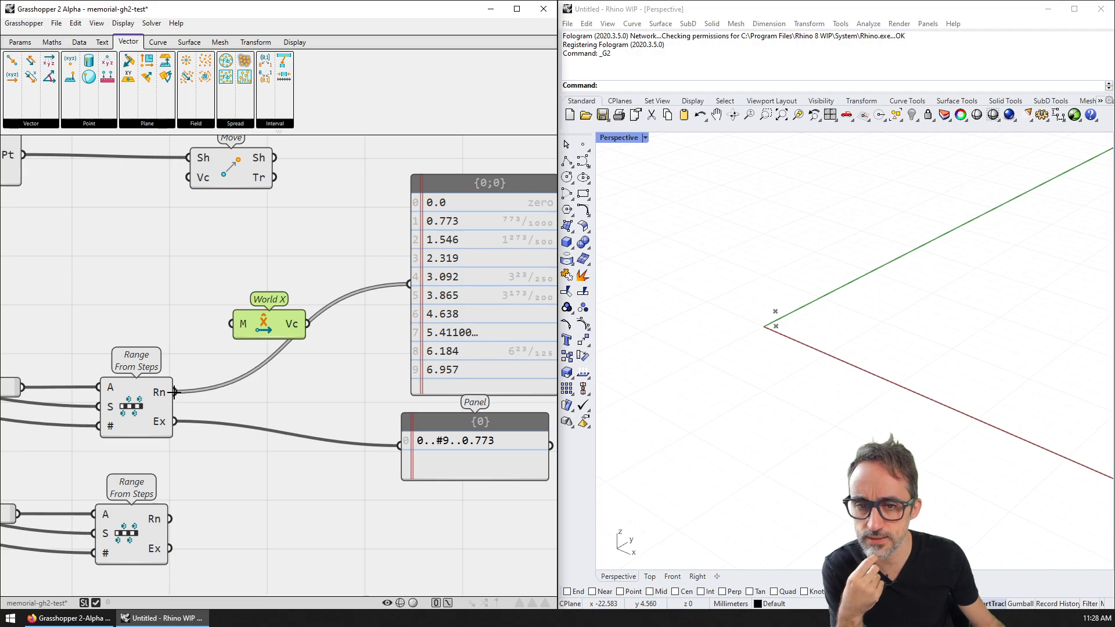
{"action": "right_click_drag", "start_coordinate": [175, 388], "coordinate": [235, 364]}
{"action": "left_click_drag", "start_coordinate": [233, 368], "coordinate": [292, 301]}
Step: Rearrange Move and the panels, then wire World X's vector into Move's Motion input
{"action": "right_click_drag", "start_coordinate": [332, 312], "coordinate": [181, 395]}
{"action": "left_click_drag", "start_coordinate": [133, 228], "coordinate": [282, 228]}
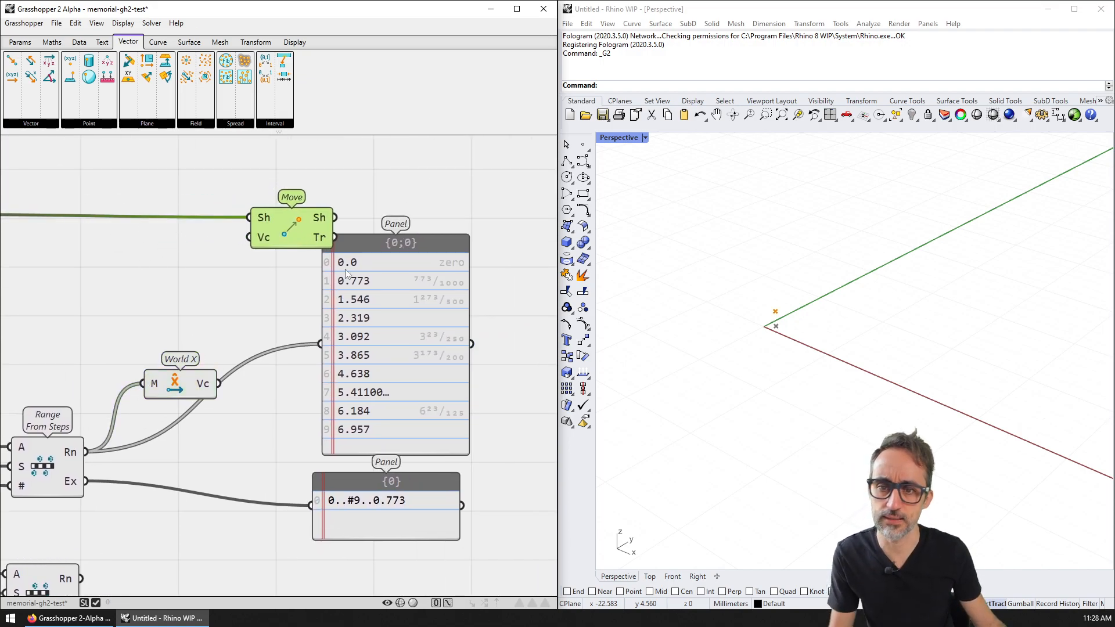
{"action": "right_click_drag", "start_coordinate": [509, 350], "coordinate": [491, 264]}
{"action": "left_click_drag", "start_coordinate": [495, 264], "coordinate": [358, 446]}
{"action": "left_click_drag", "start_coordinate": [356, 343], "coordinate": [355, 493]}
{"action": "right_click_drag", "start_coordinate": [238, 307], "coordinate": [386, 321]}
{"action": "scroll", "coordinate": [384, 320], "scroll_direction": "down", "scroll_amount": 3}
{"action": "scroll", "coordinate": [346, 306], "scroll_direction": "up", "scroll_amount": 1}
{"action": "right_click_drag", "start_coordinate": [11, 250], "coordinate": [270, 239]}
{"action": "right_click_drag", "start_coordinate": [526, 246], "coordinate": [228, 249]}
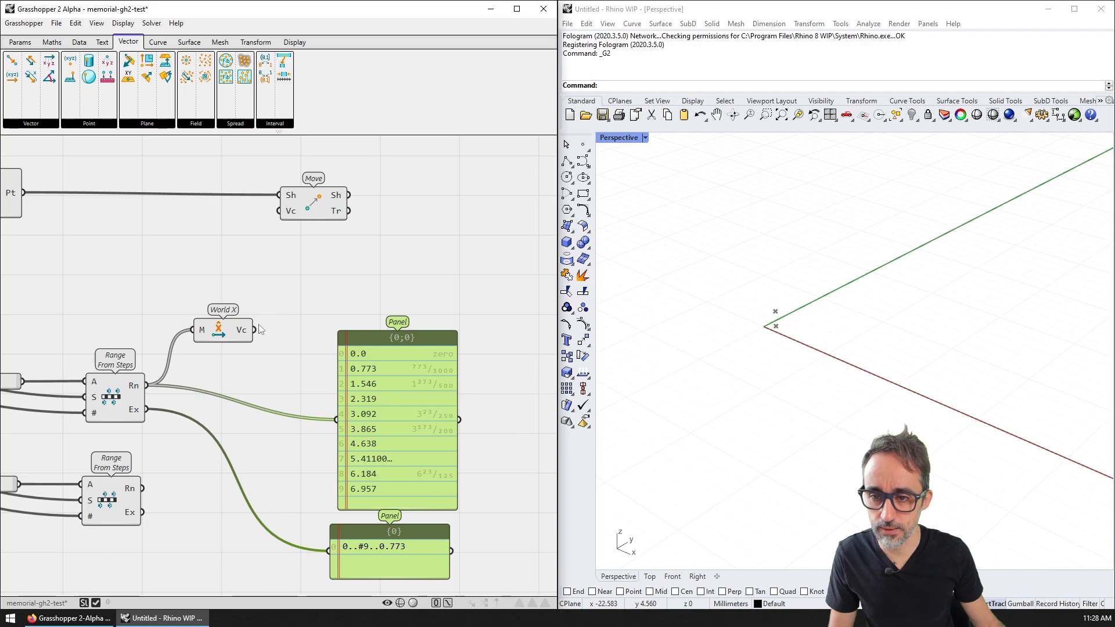
{"action": "left_click_drag", "start_coordinate": [224, 255], "coordinate": [287, 212]}
Step: Move both output panels further to the right
{"action": "scroll", "coordinate": [863, 356], "scroll_direction": "up", "scroll_amount": 4}
{"action": "left_click", "coordinate": [318, 209]}
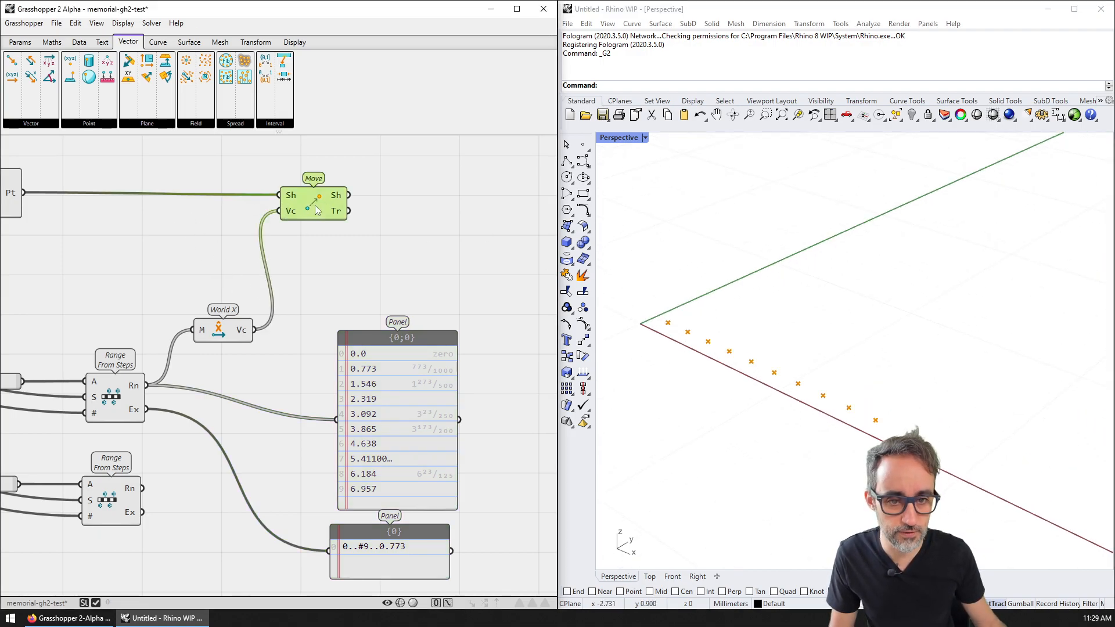
{"action": "scroll", "coordinate": [364, 254], "scroll_direction": "down", "scroll_amount": 2}
{"action": "left_click", "coordinate": [375, 347]}
{"action": "left_click_drag", "start_coordinate": [498, 402], "coordinate": [394, 498]}
{"action": "left_click_drag", "start_coordinate": [392, 412], "coordinate": [469, 410]}
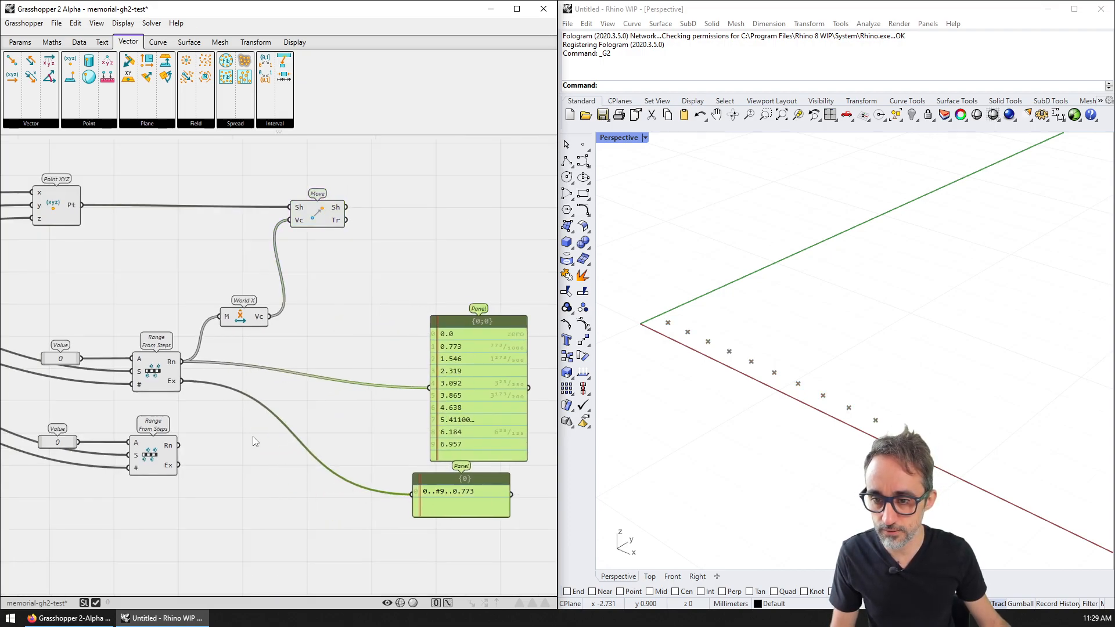
{"action": "left_click", "coordinate": [249, 442]}
Step: Add a World Y vector component via the 'vector y' search and place it near the panel
{"action": "double_click", "coordinate": [248, 442]}
{"action": "type", "text": "vector y"}
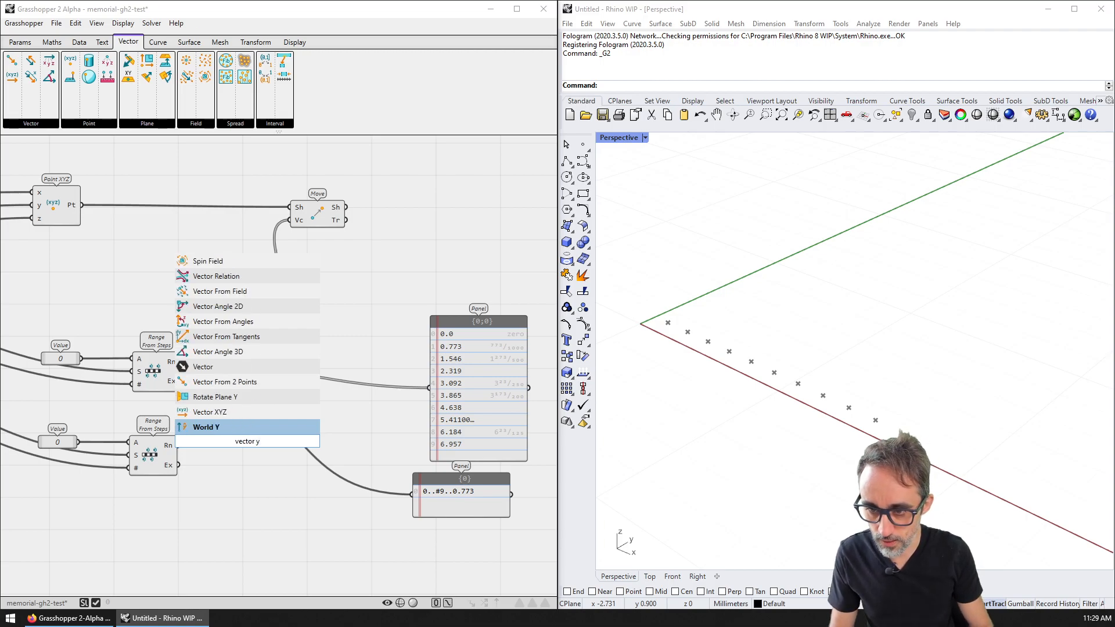
{"action": "key", "text": "Return"}
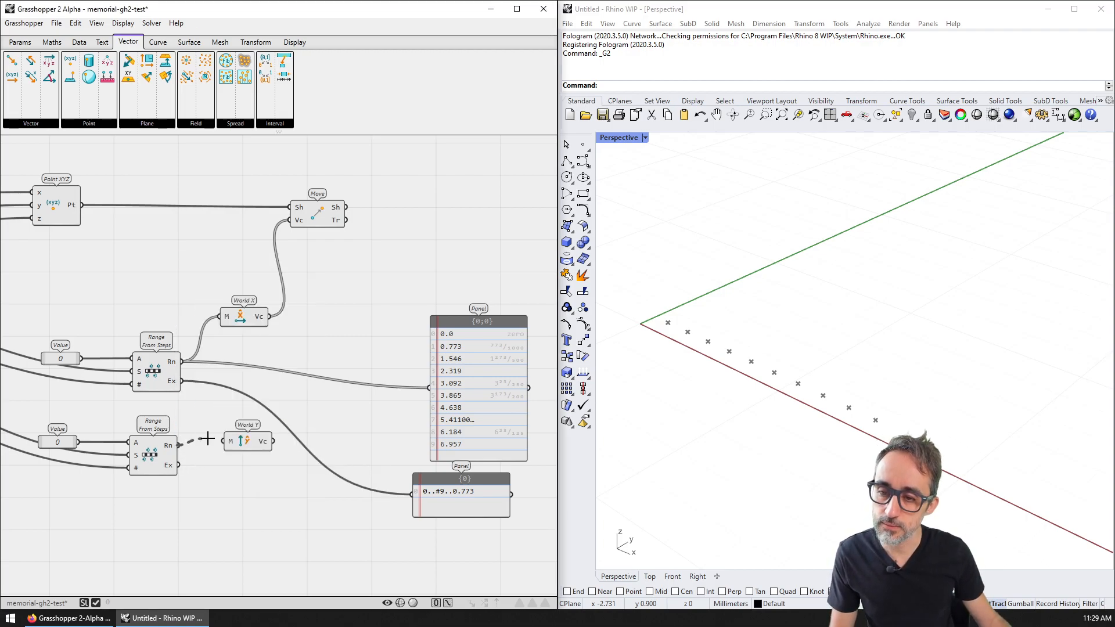
{"action": "left_click_drag", "start_coordinate": [225, 441], "coordinate": [394, 313]}
Step: Duplicate the Move component, set the copy to its right, and inspect both point rows in 3D
{"action": "left_click", "coordinate": [395, 254]}
{"action": "left_click", "coordinate": [324, 213]}
{"action": "key", "text": "ctrl+c"}
{"action": "key", "text": "ctrl+v"}
{"action": "left_click_drag", "start_coordinate": [324, 219], "coordinate": [402, 220]}
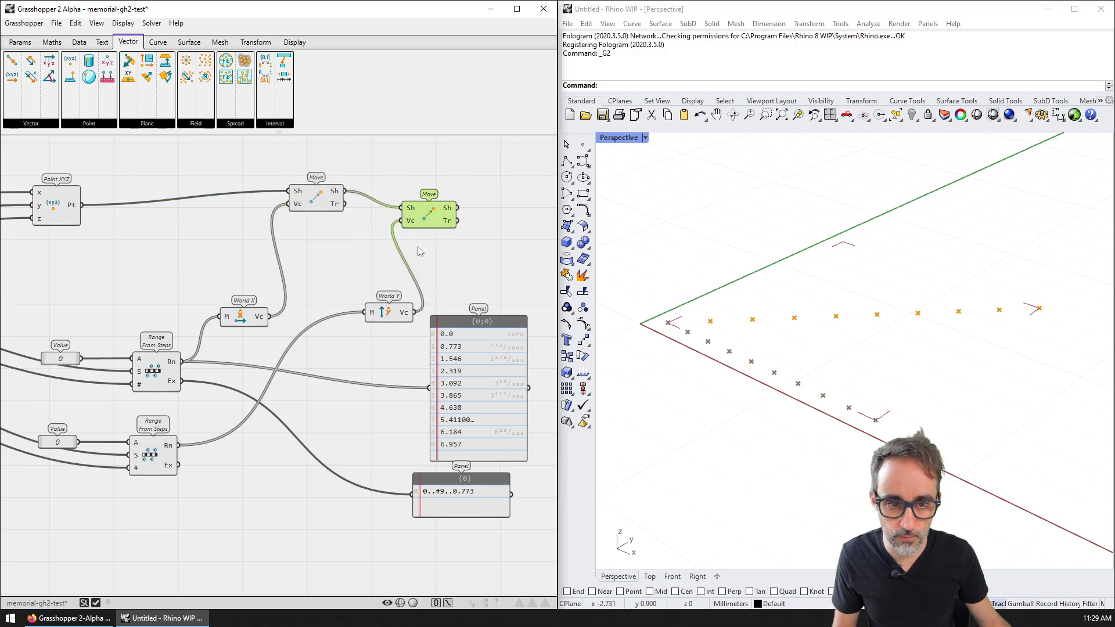
{"action": "right_click_drag", "start_coordinate": [901, 314], "coordinate": [880, 334]}
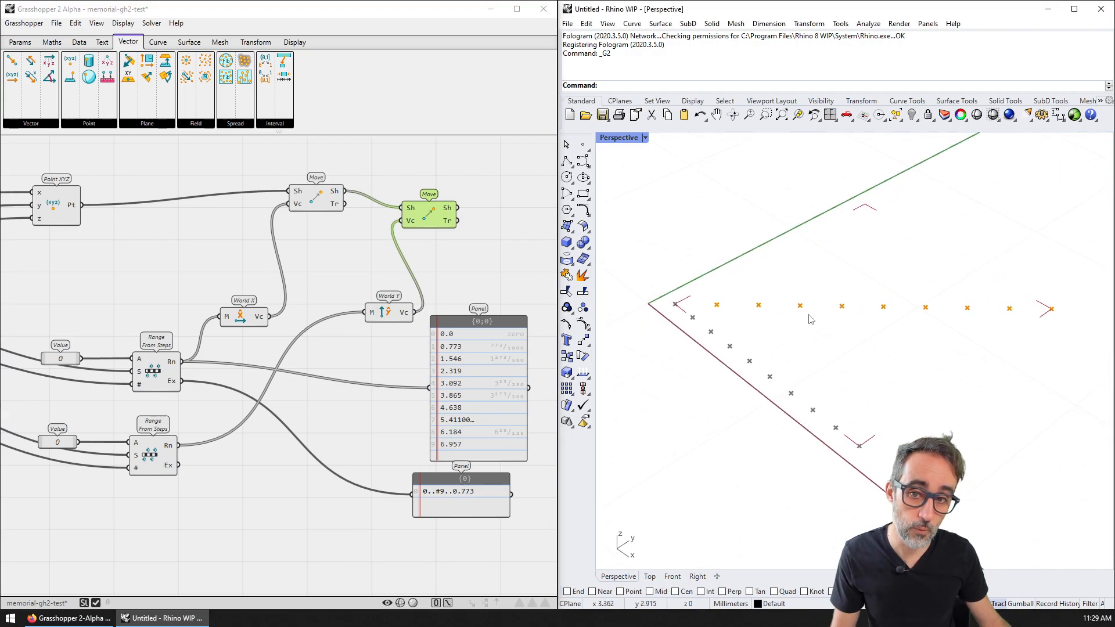
{"action": "left_click", "coordinate": [501, 271]}
{"action": "left_click_drag", "start_coordinate": [440, 226], "coordinate": [469, 214]}
{"action": "left_click", "coordinate": [474, 253]}
{"action": "left_click", "coordinate": [447, 214]}
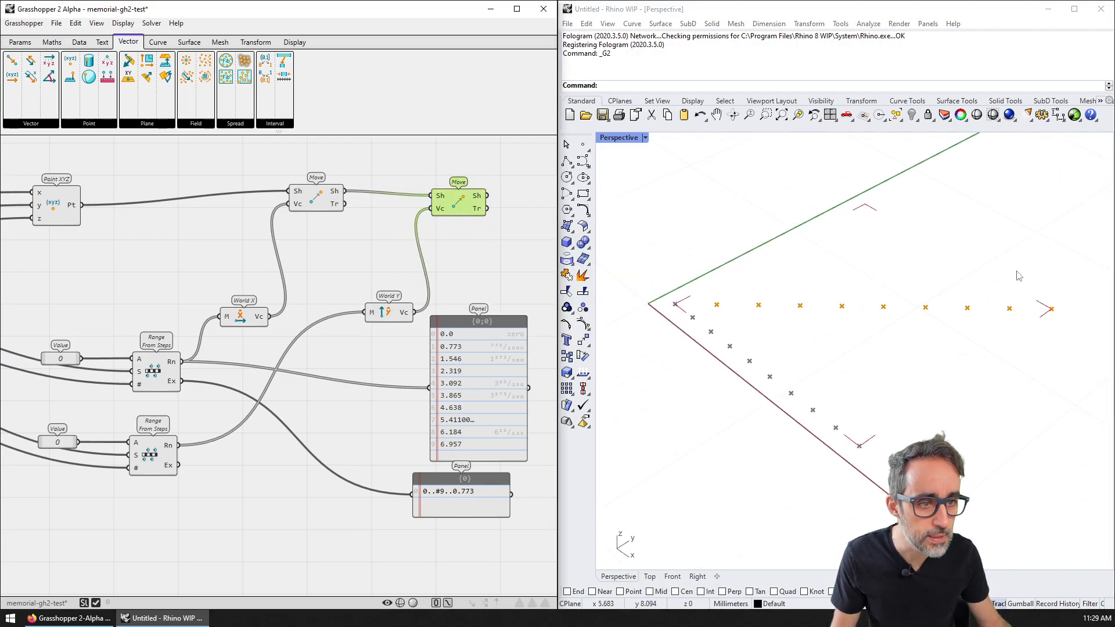
{"action": "right_click_drag", "start_coordinate": [829, 370], "coordinate": [802, 354]}
Step: Hide the previews of the first Move, World Y and World X components
{"action": "left_click", "coordinate": [314, 201]}
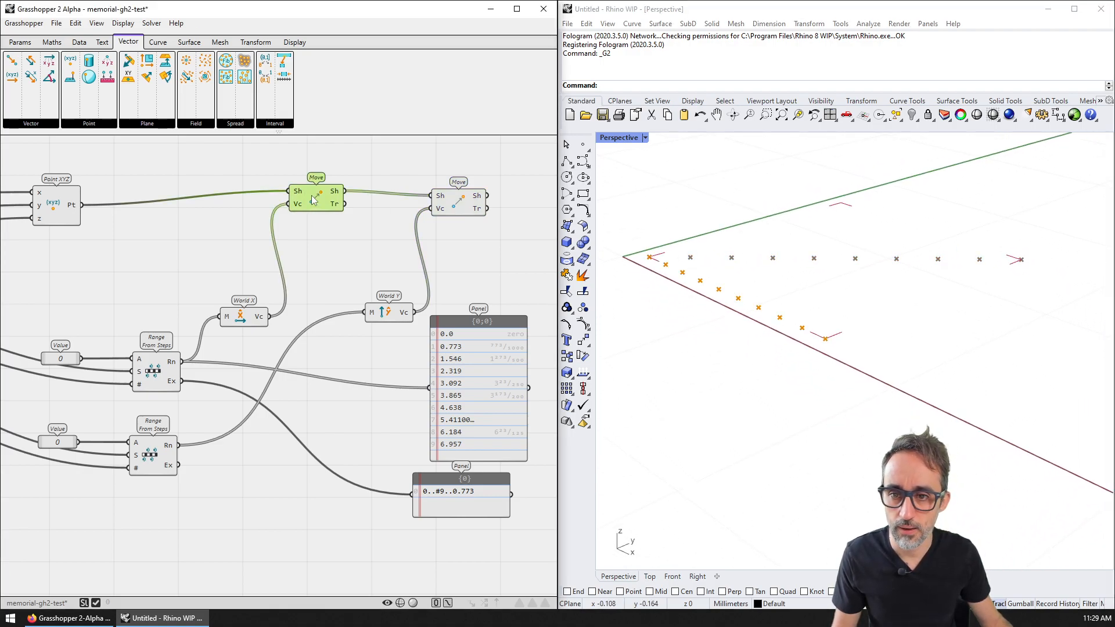
{"action": "right_click", "coordinate": [313, 201]}
{"action": "left_click", "coordinate": [345, 264]}
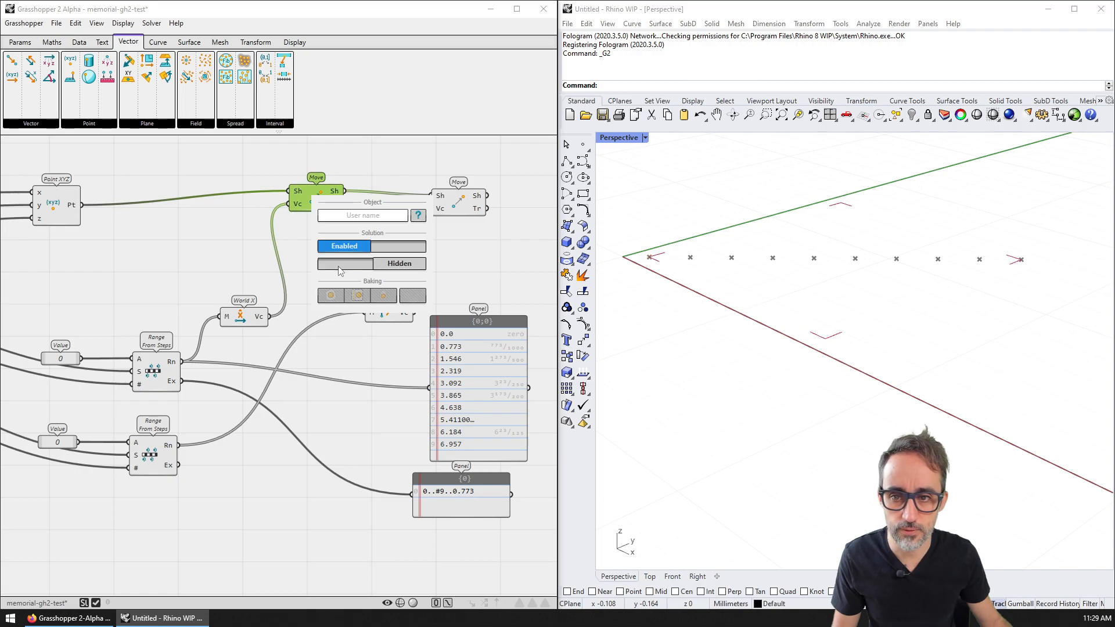
{"action": "left_click", "coordinate": [249, 322]}
{"action": "left_click", "coordinate": [386, 312]}
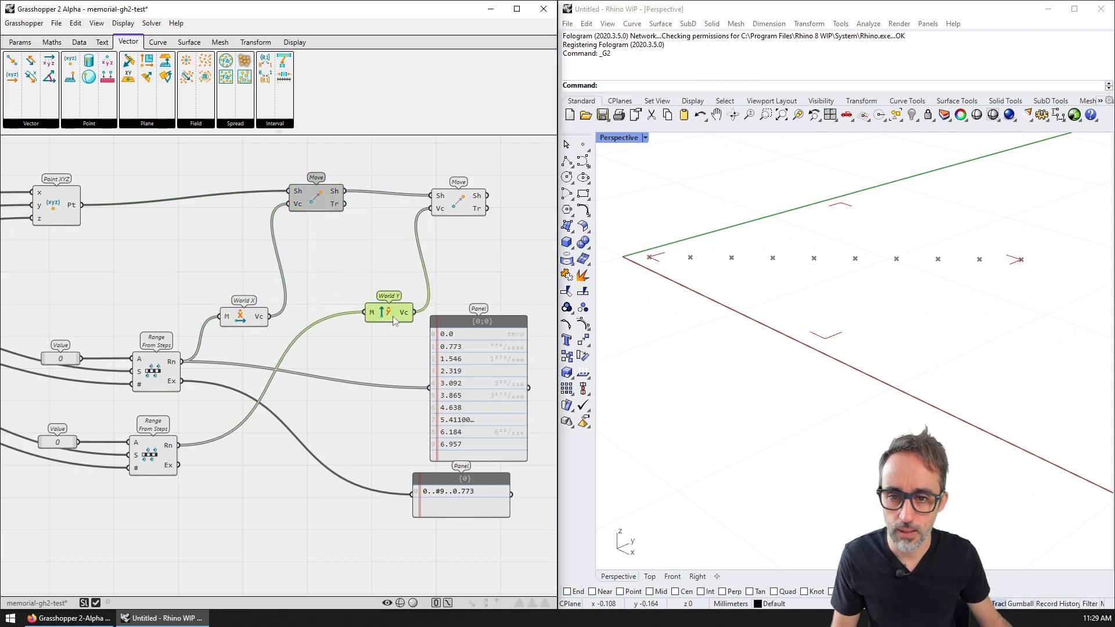
{"action": "right_click", "coordinate": [393, 316]}
{"action": "left_click", "coordinate": [481, 385]}
{"action": "right_click", "coordinate": [242, 317]}
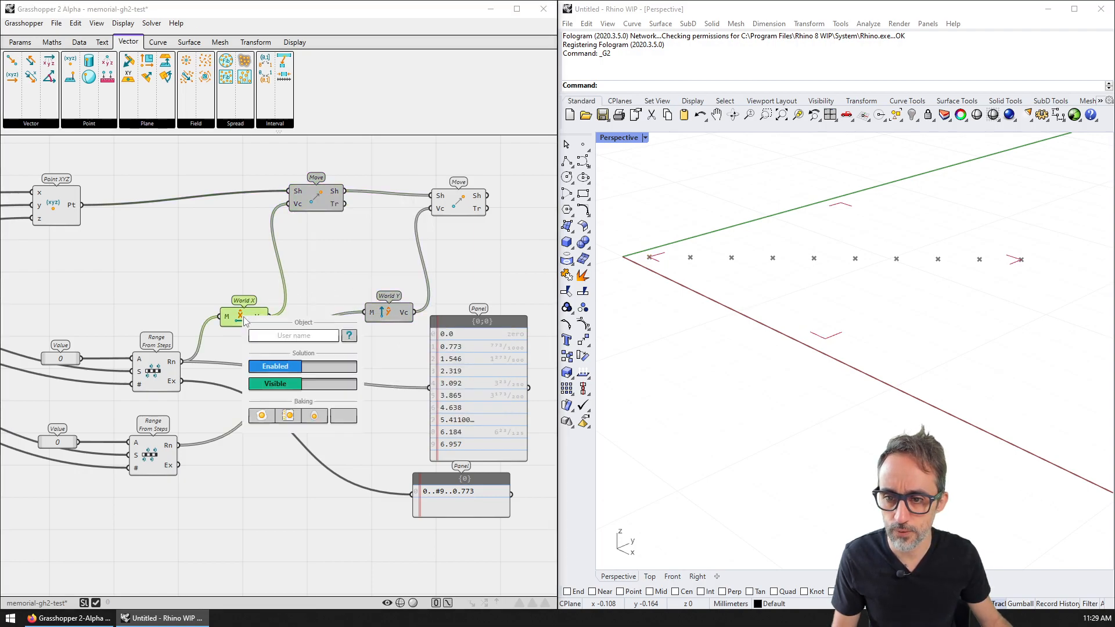
{"action": "left_click", "coordinate": [287, 385]}
Step: Toggle the second Move's preview off and back on so it stays visible
{"action": "left_click", "coordinate": [461, 201]}
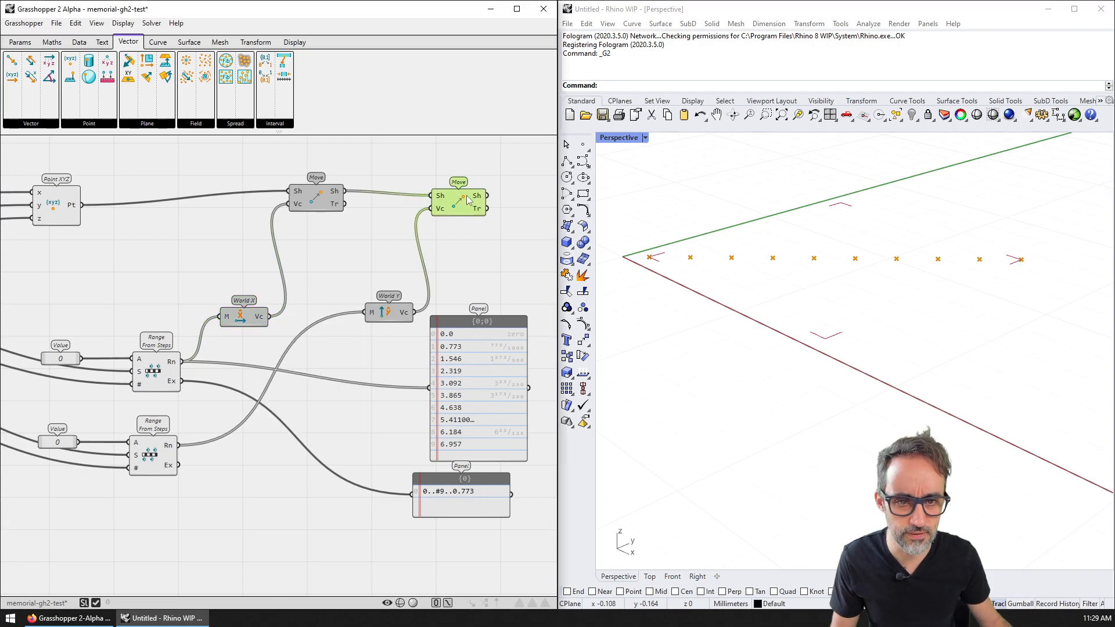
{"action": "right_click", "coordinate": [465, 201]}
{"action": "left_click", "coordinate": [497, 266]}
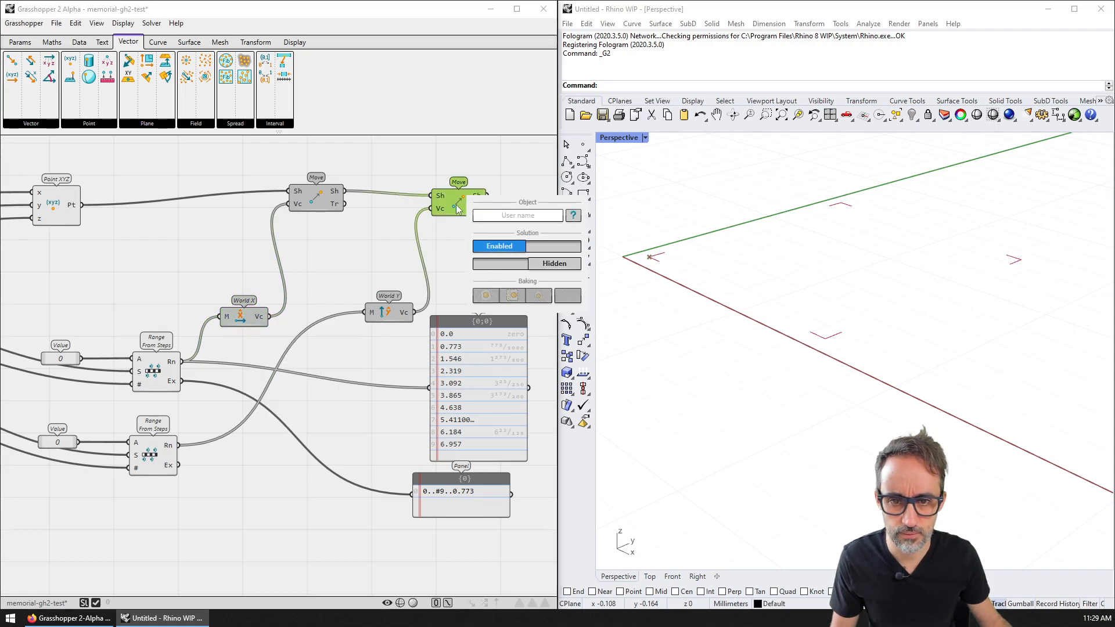
{"action": "left_click", "coordinate": [556, 269]}
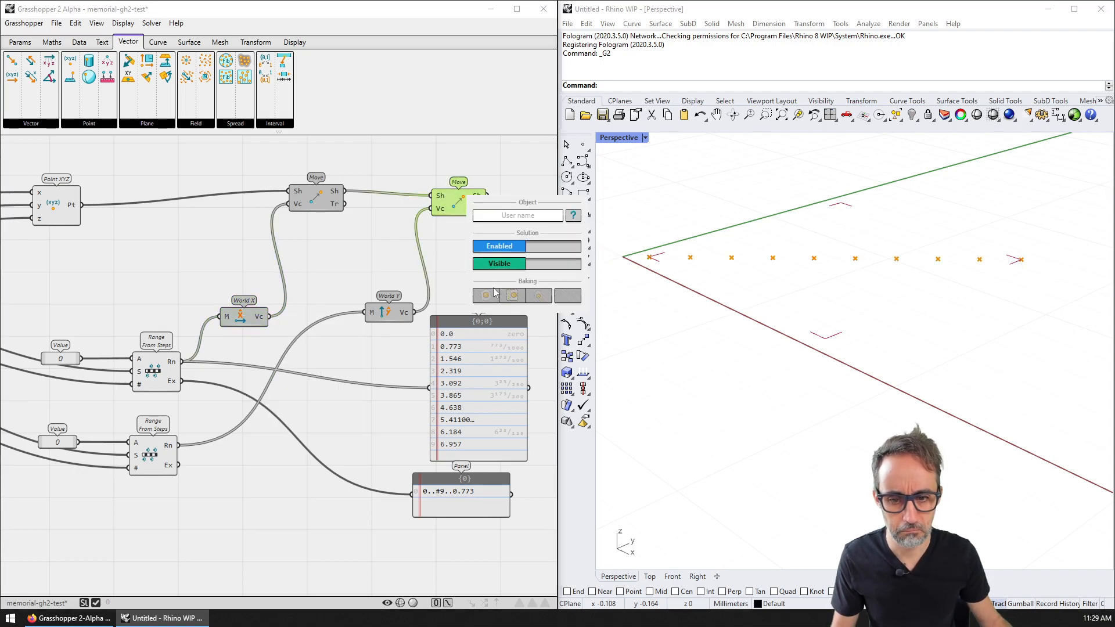
{"action": "left_click", "coordinate": [319, 532]}
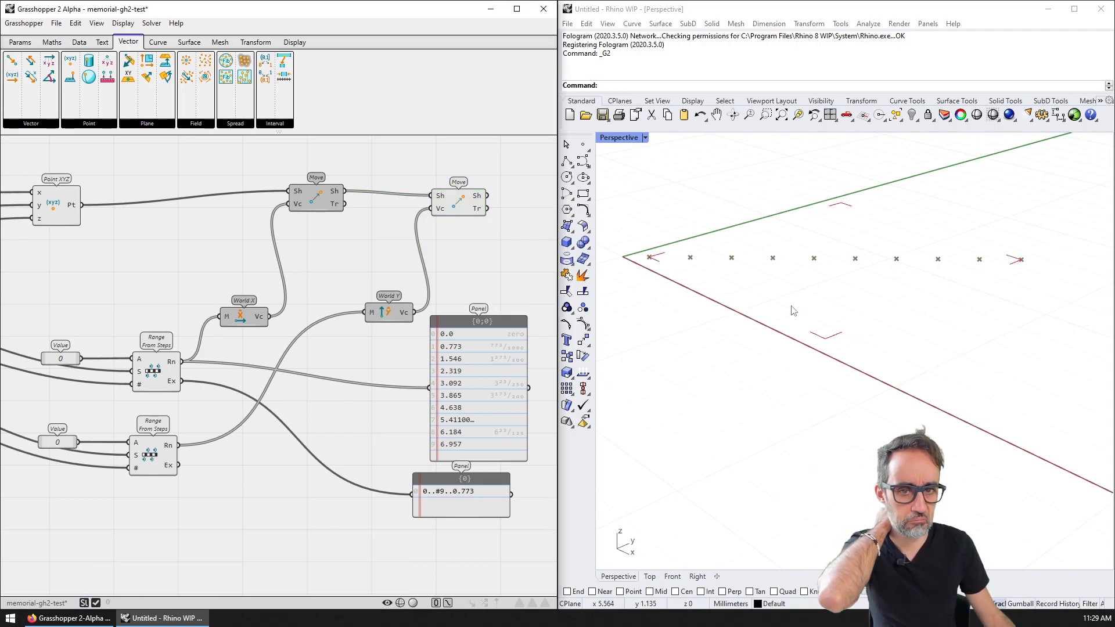
Step: Reframe the canvas, nudge the second Move, and turn the first Move's preview back on
{"action": "left_click", "coordinate": [53, 207]}
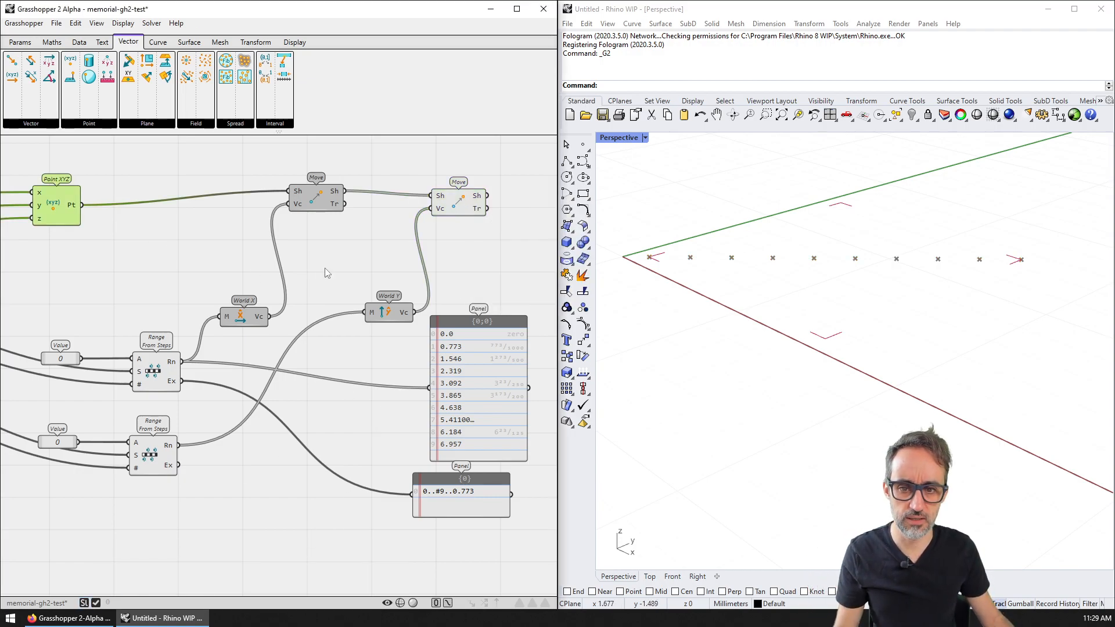
{"action": "right_click_drag", "start_coordinate": [383, 306], "coordinate": [339, 296]}
{"action": "left_click", "coordinate": [455, 255]}
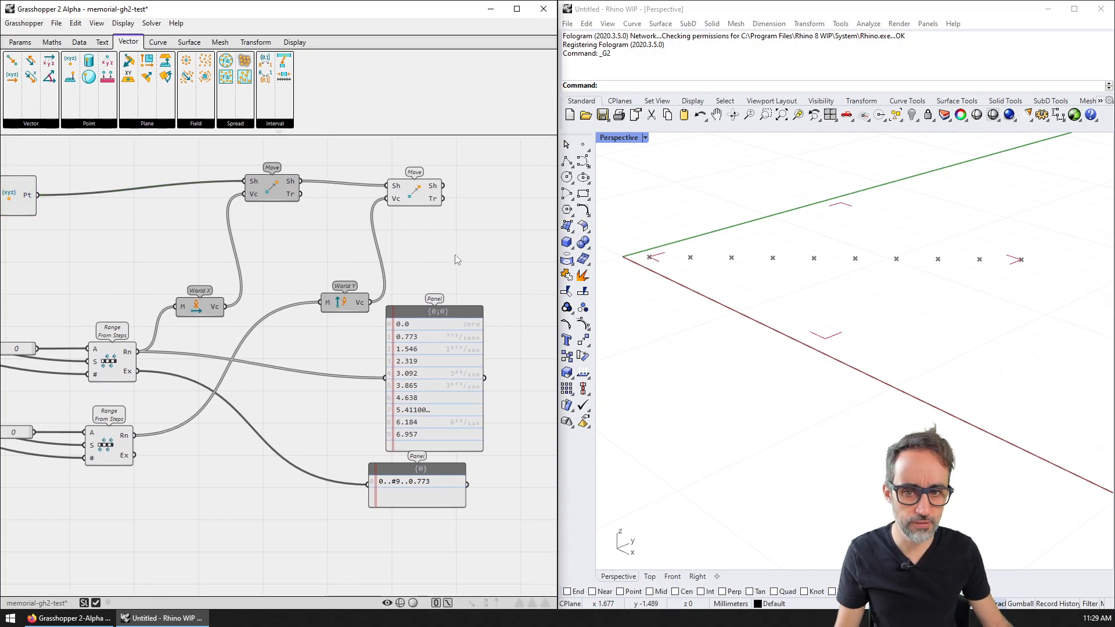
{"action": "left_click_drag", "start_coordinate": [425, 195], "coordinate": [441, 190]}
{"action": "right_click", "coordinate": [273, 189]}
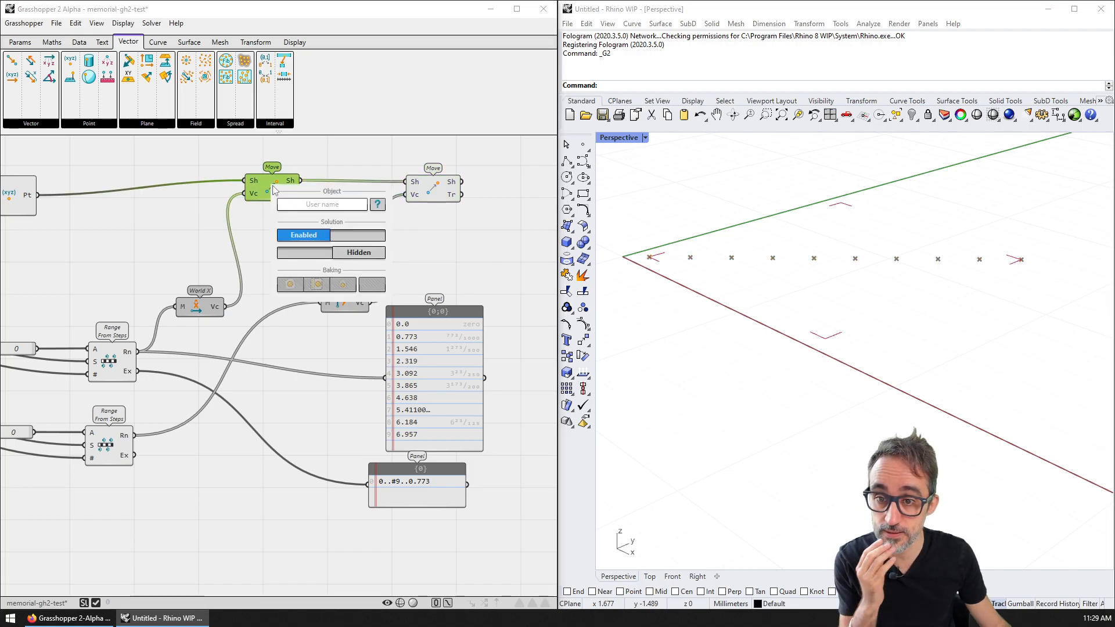
{"action": "left_click", "coordinate": [356, 257]}
{"action": "left_click", "coordinate": [361, 153]}
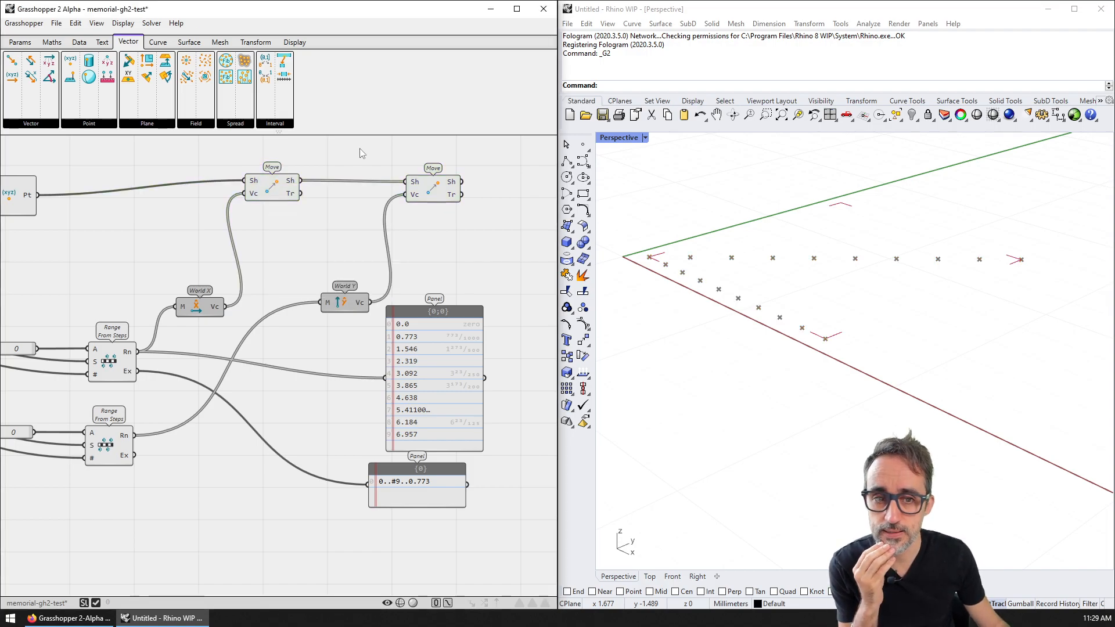
Step: Orbit the Perspective view to inspect both point rows, then shift the second Move right
{"action": "right_click_drag", "start_coordinate": [652, 279], "coordinate": [675, 281]}
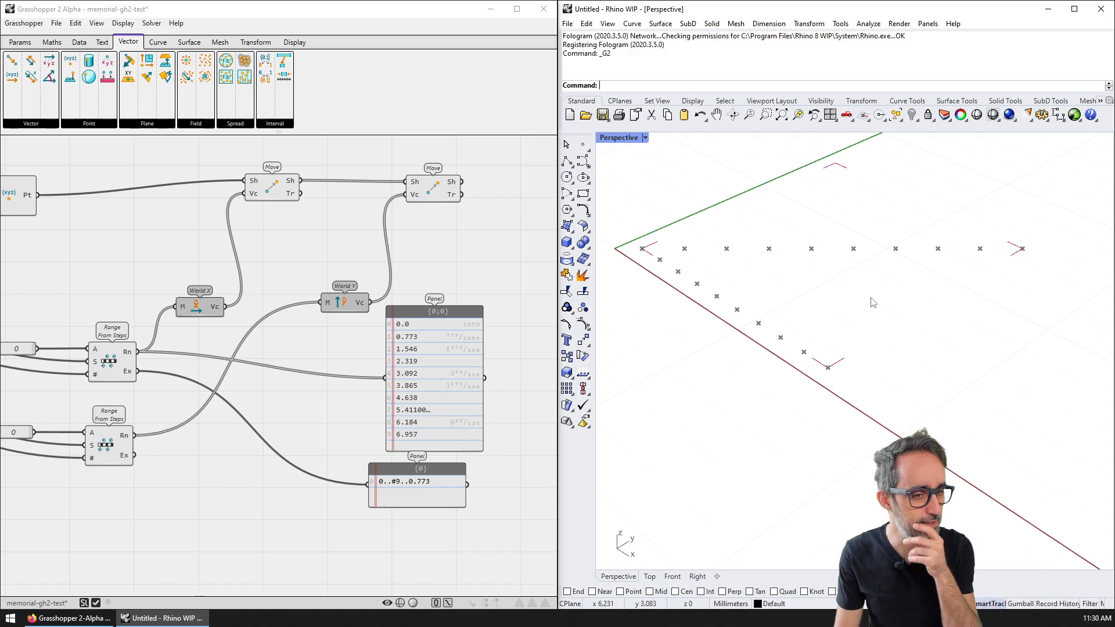
{"action": "right_click_drag", "start_coordinate": [885, 320], "coordinate": [900, 356]}
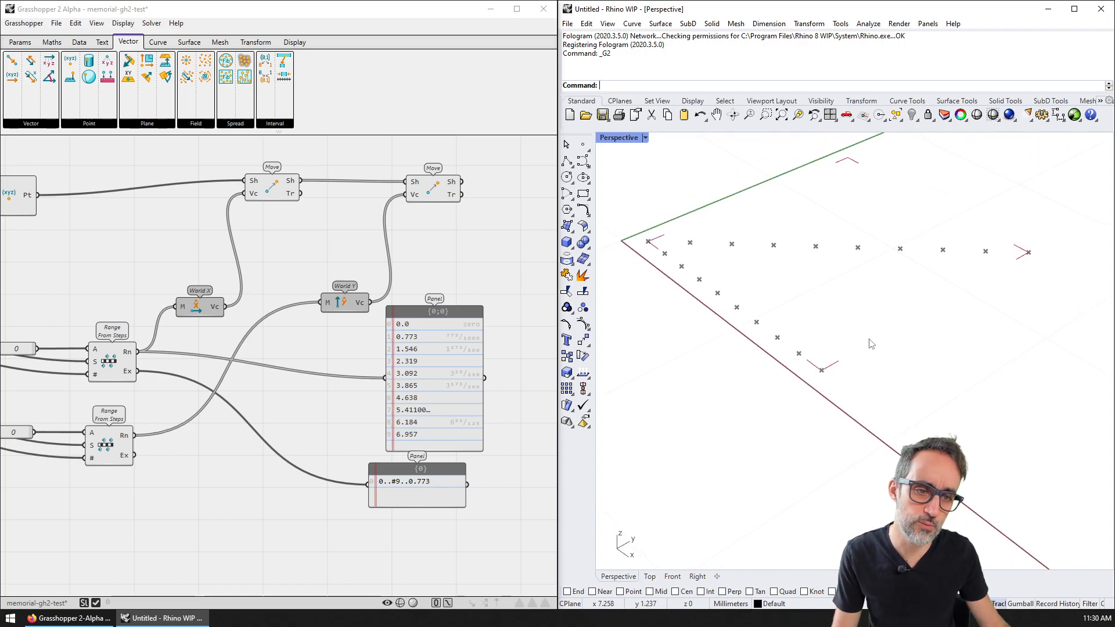
{"action": "left_click", "coordinate": [433, 187]}
{"action": "mouse_move", "coordinate": [424, 198]}
{"action": "left_click_drag", "start_coordinate": [424, 197], "coordinate": [469, 199]}
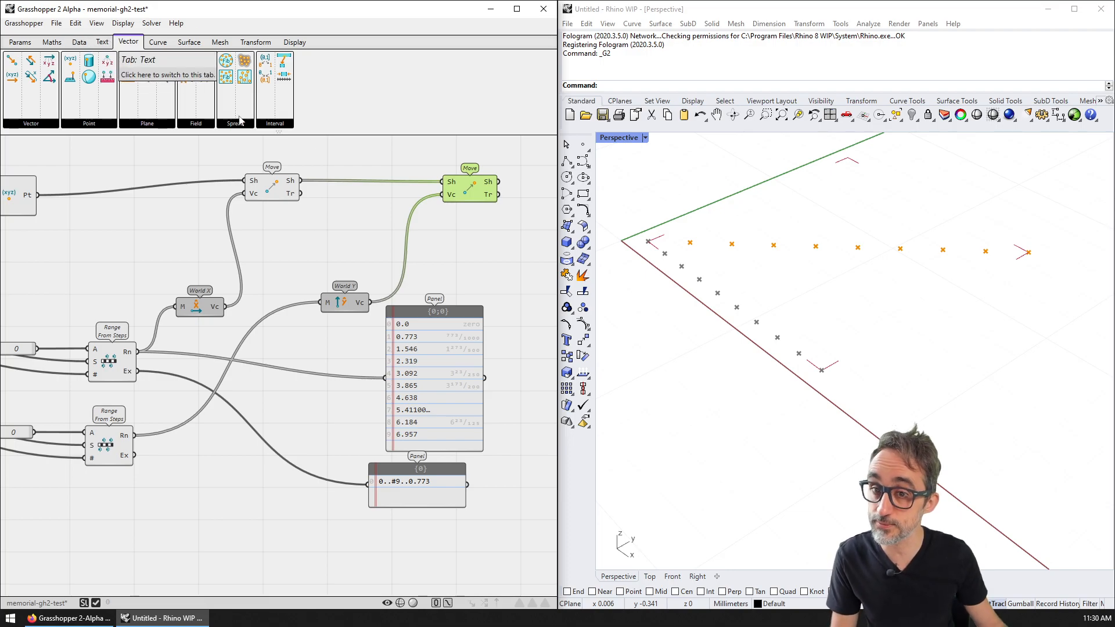
Step: Graft the first Move's Sh output and wire it into an enlarged panel
{"action": "right_click", "coordinate": [295, 186]}
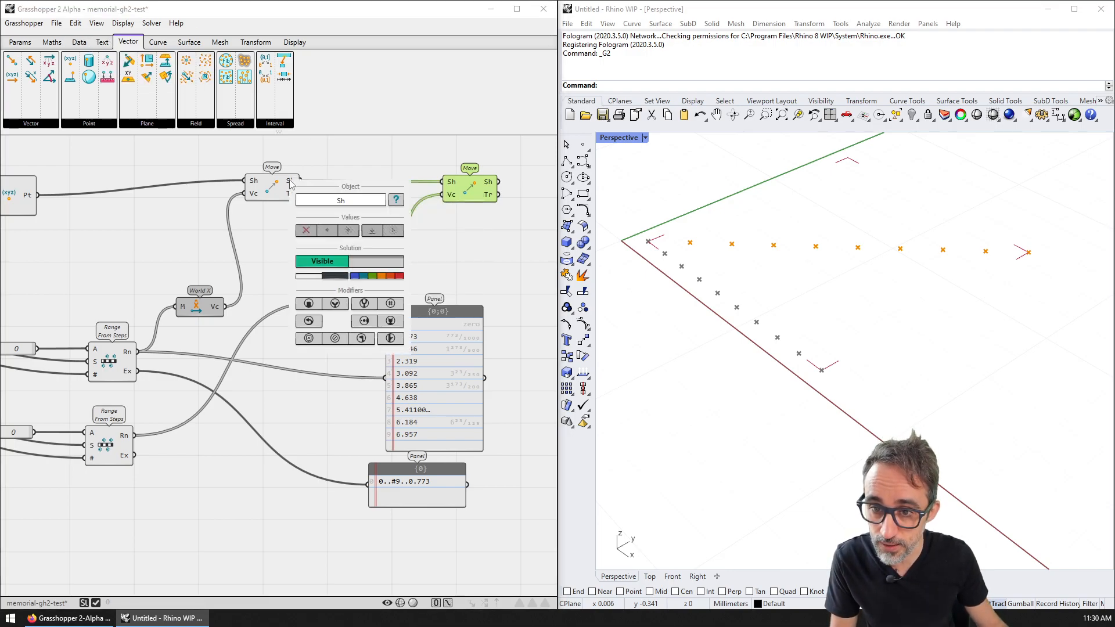
{"action": "left_click", "coordinate": [336, 304]}
{"action": "left_click", "coordinate": [468, 225]}
{"action": "right_click_drag", "start_coordinate": [474, 244], "coordinate": [325, 248]}
{"action": "left_click_drag", "start_coordinate": [318, 340], "coordinate": [402, 270]}
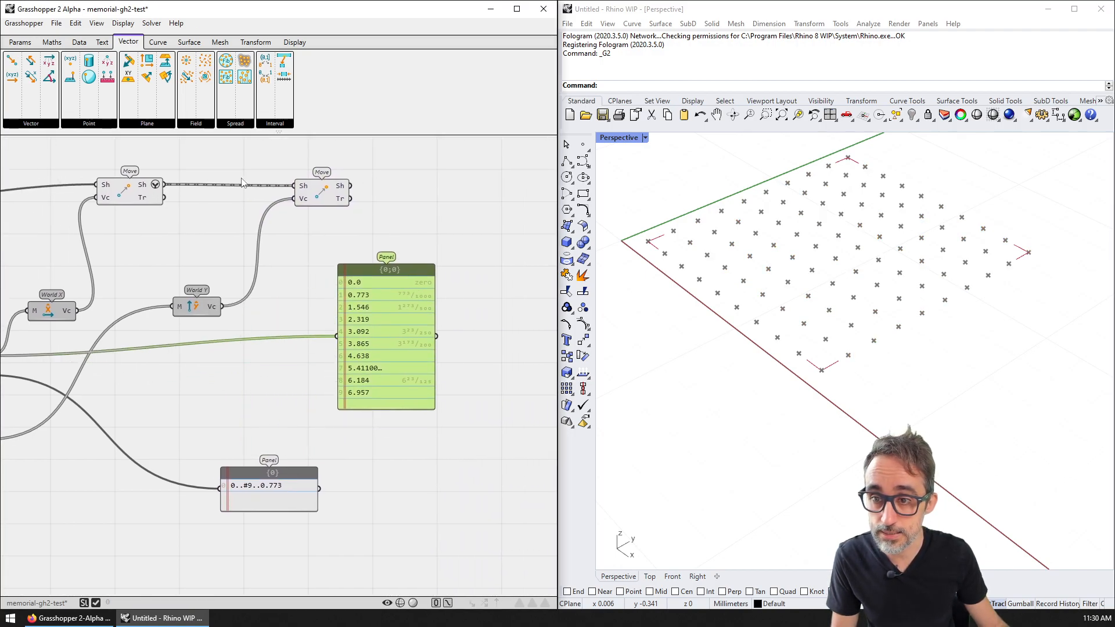
{"action": "left_click_drag", "start_coordinate": [165, 185], "coordinate": [337, 335]}
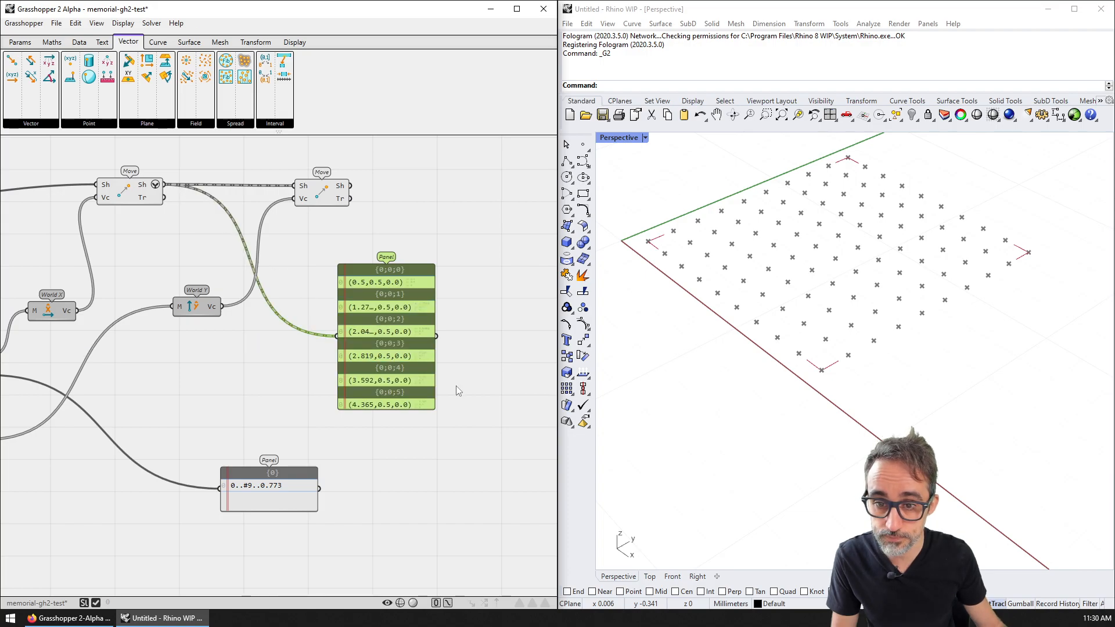
{"action": "scroll", "coordinate": [457, 390], "scroll_direction": "up", "scroll_amount": 2}
{"action": "left_click_drag", "start_coordinate": [431, 413], "coordinate": [503, 457]}
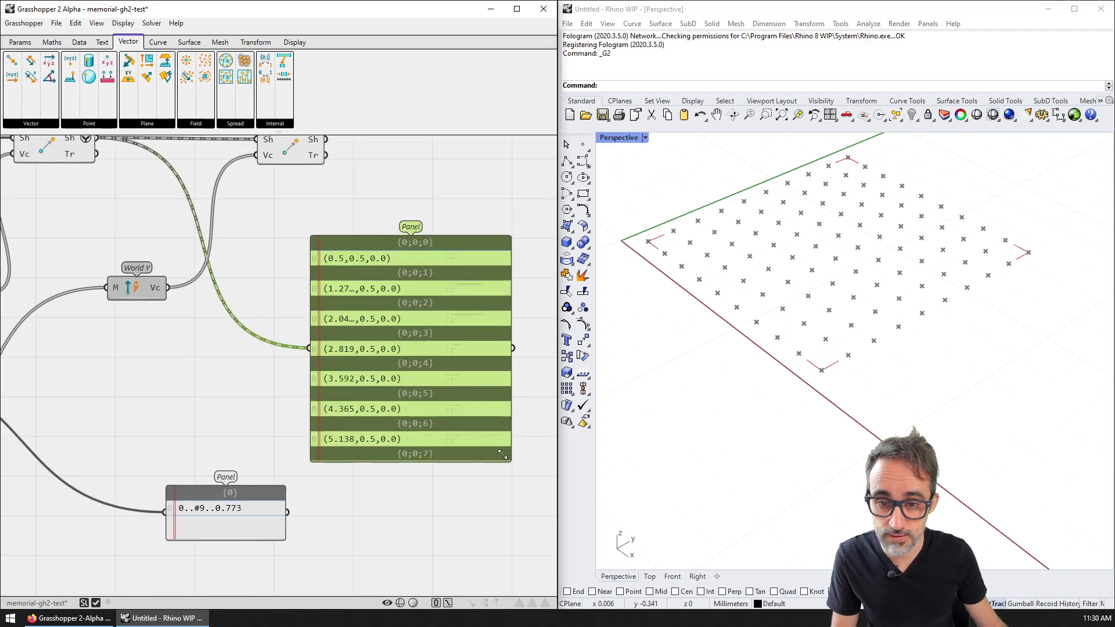
Step: Connect the second Move's Sh output to the panel and resize it to list points by branch
{"action": "scroll", "coordinate": [475, 312], "scroll_direction": "up", "scroll_amount": 4}
{"action": "scroll", "coordinate": [395, 316], "scroll_direction": "down", "scroll_amount": 2}
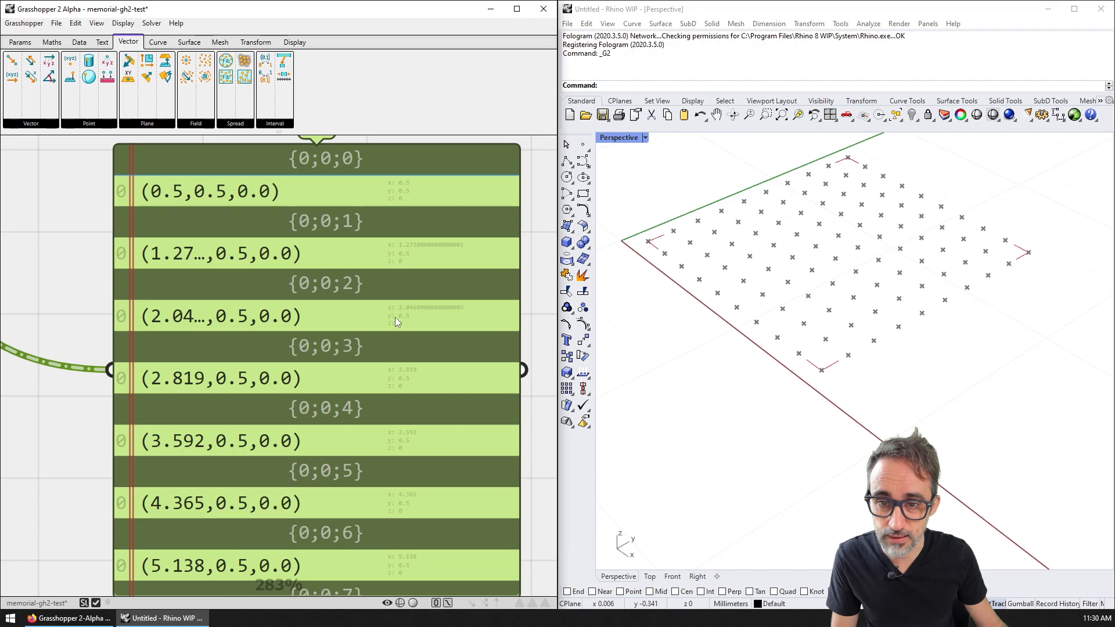
{"action": "scroll", "coordinate": [394, 316], "scroll_direction": "down", "scroll_amount": 2}
{"action": "right_click_drag", "start_coordinate": [386, 282], "coordinate": [402, 309]}
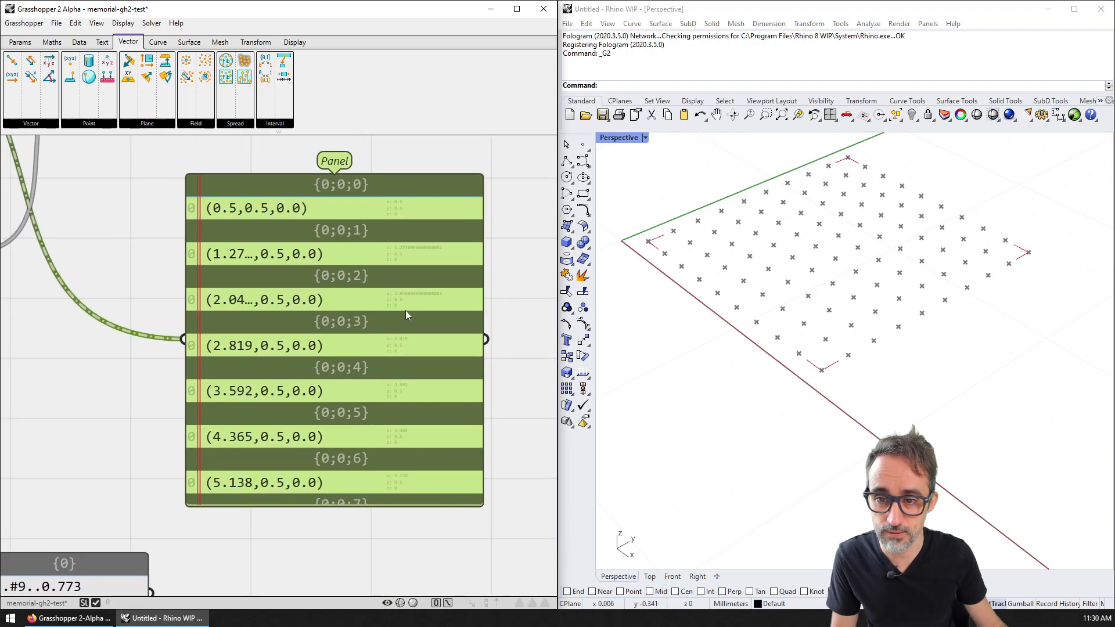
{"action": "left_click", "coordinate": [491, 300]}
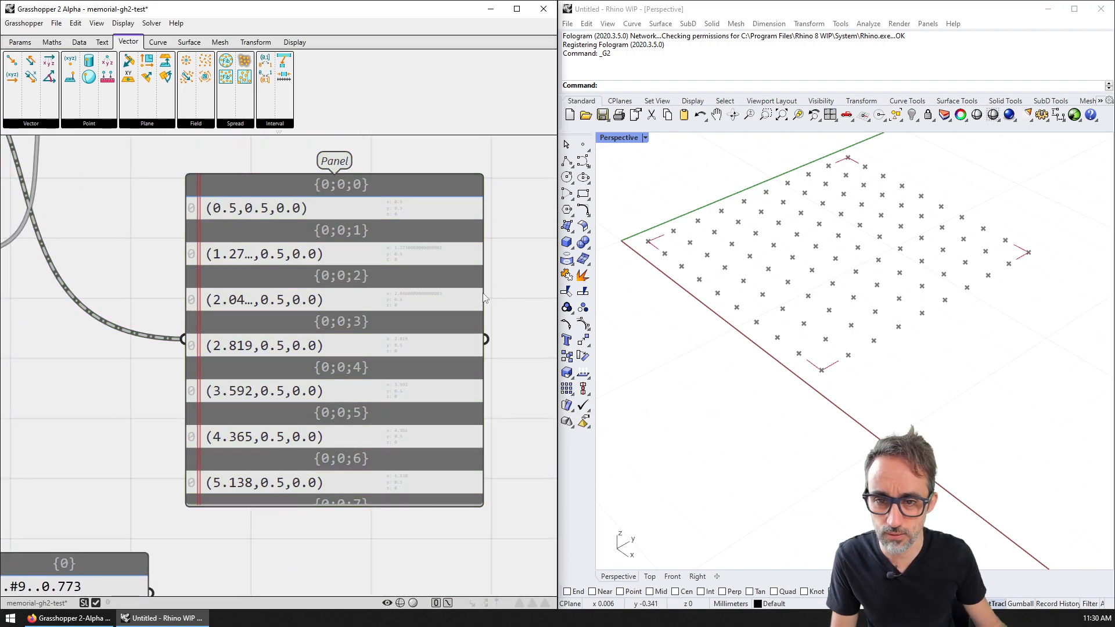
{"action": "mouse_move", "coordinate": [481, 292]}
{"action": "left_mouse_down"}
{"action": "mouse_move", "coordinate": [535, 292]}
{"action": "mouse_move", "coordinate": [477, 294]}
{"action": "left_mouse_up"}
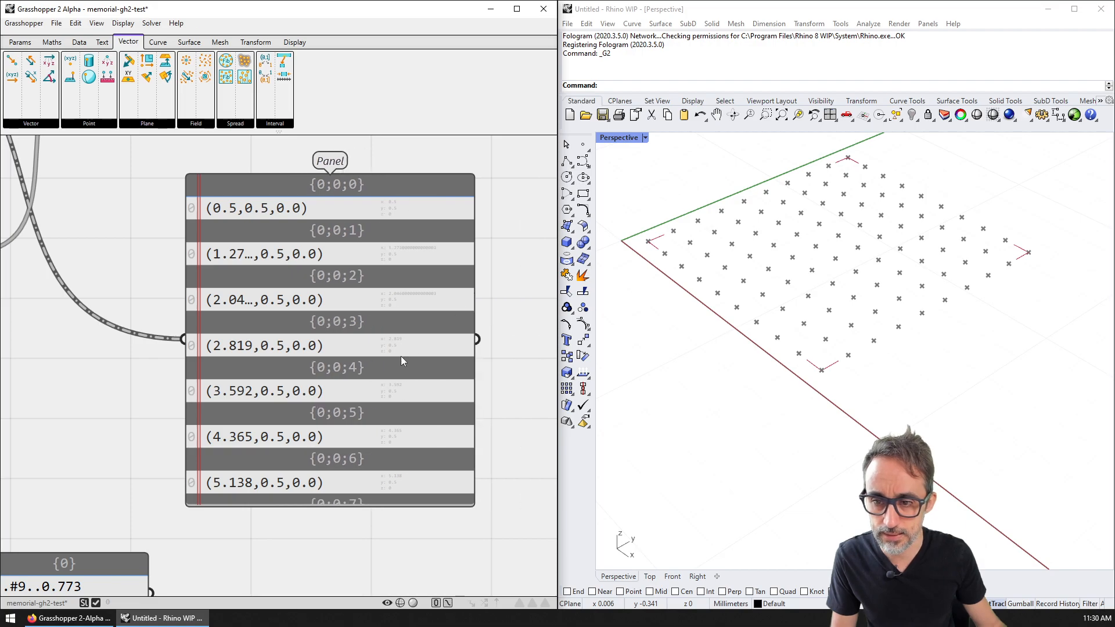
{"action": "scroll", "coordinate": [327, 457], "scroll_direction": "up", "scroll_amount": 1}
{"action": "scroll", "coordinate": [326, 450], "scroll_direction": "down", "scroll_amount": 1}
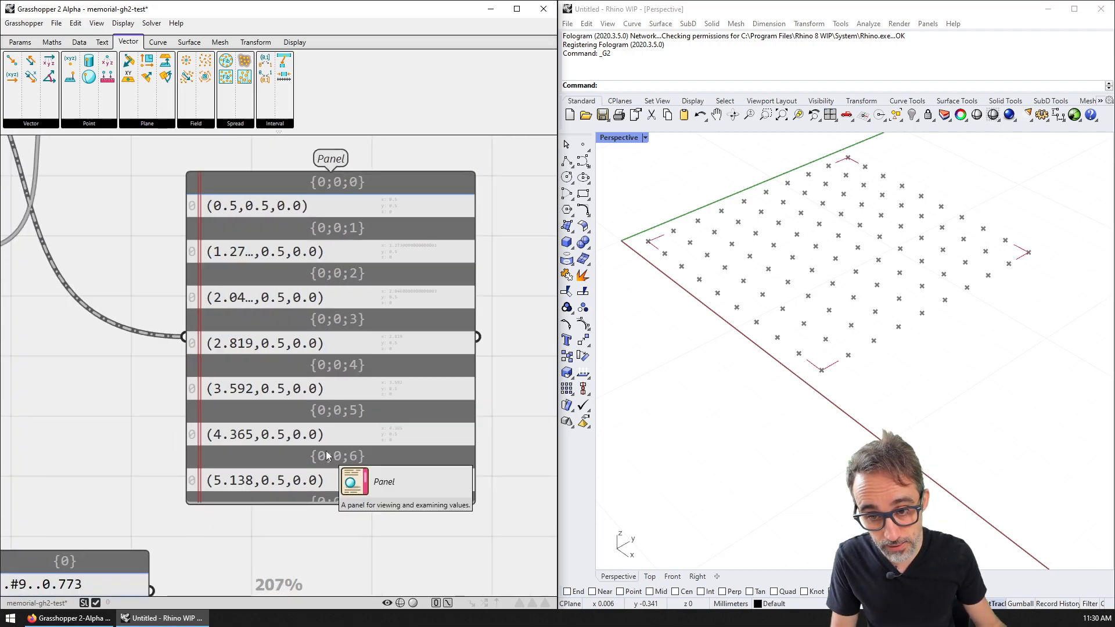
{"action": "scroll", "coordinate": [323, 417], "scroll_direction": "down", "scroll_amount": 1}
{"action": "left_click_drag", "start_coordinate": [291, 166], "coordinate": [273, 418]}
{"action": "scroll", "coordinate": [315, 329], "scroll_direction": "up", "scroll_amount": 2}
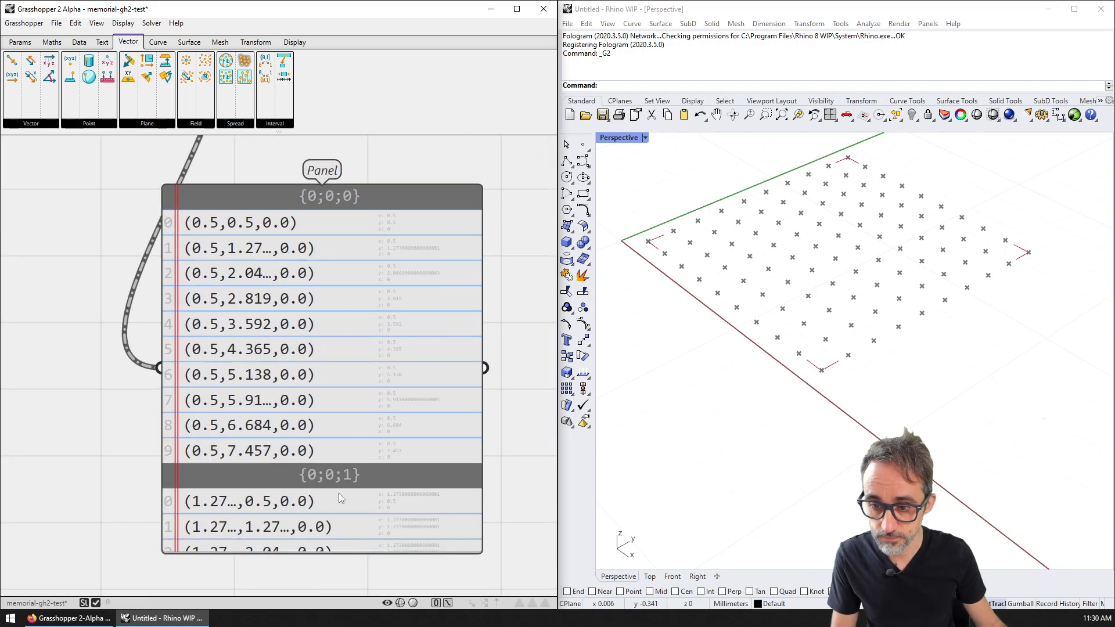
{"action": "scroll", "coordinate": [340, 490], "scroll_direction": "down", "scroll_amount": 1}
{"action": "mouse_move", "coordinate": [315, 545]}
{"action": "left_mouse_down"}
{"action": "mouse_move", "coordinate": [316, 573]}
{"action": "mouse_move", "coordinate": [315, 531]}
{"action": "left_mouse_up"}
{"action": "scroll", "coordinate": [232, 348], "scroll_direction": "down", "scroll_amount": 1}
{"action": "right_click_drag", "start_coordinate": [156, 231], "coordinate": [369, 320]}
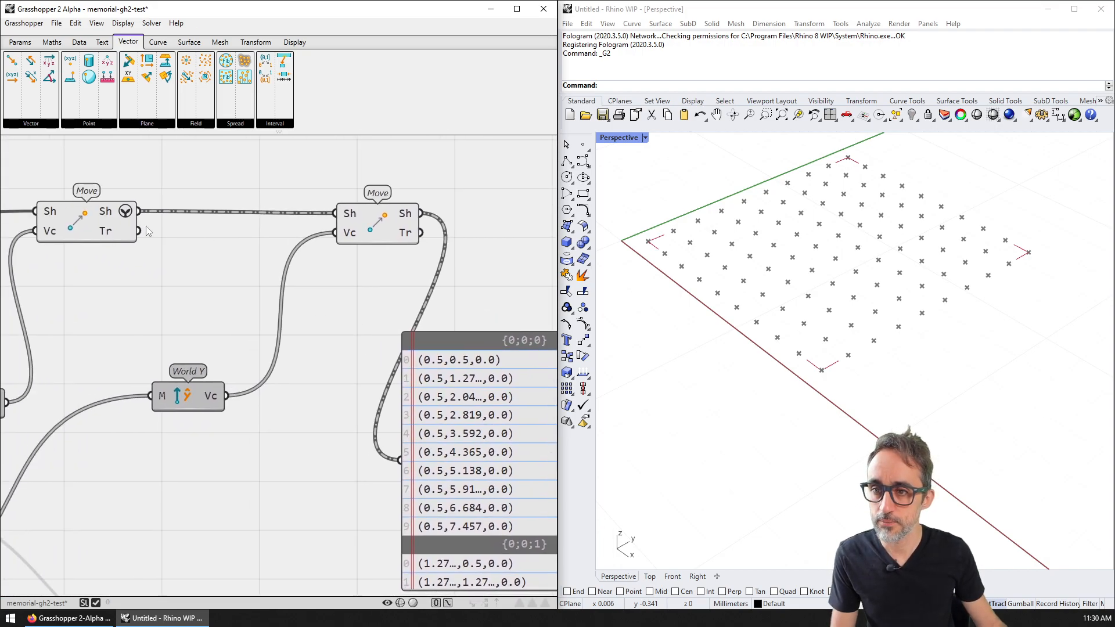
Step: Wire a Graft Tree from the Data tab between the two Moves and remove the Sh graft
{"action": "left_click", "coordinate": [80, 43]}
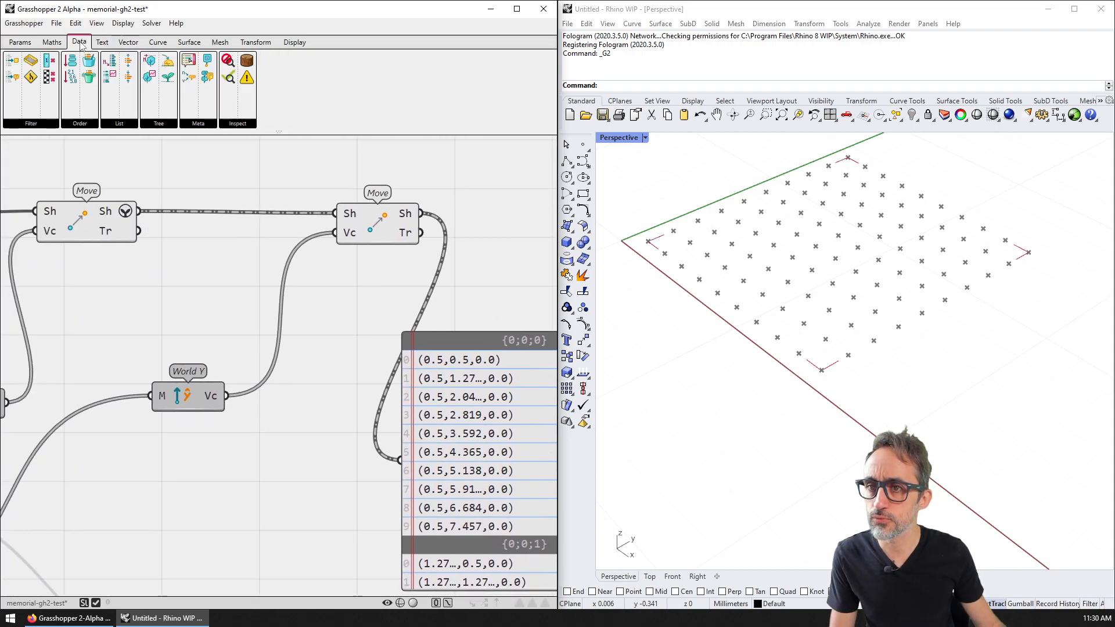
{"action": "left_click", "coordinate": [169, 124]}
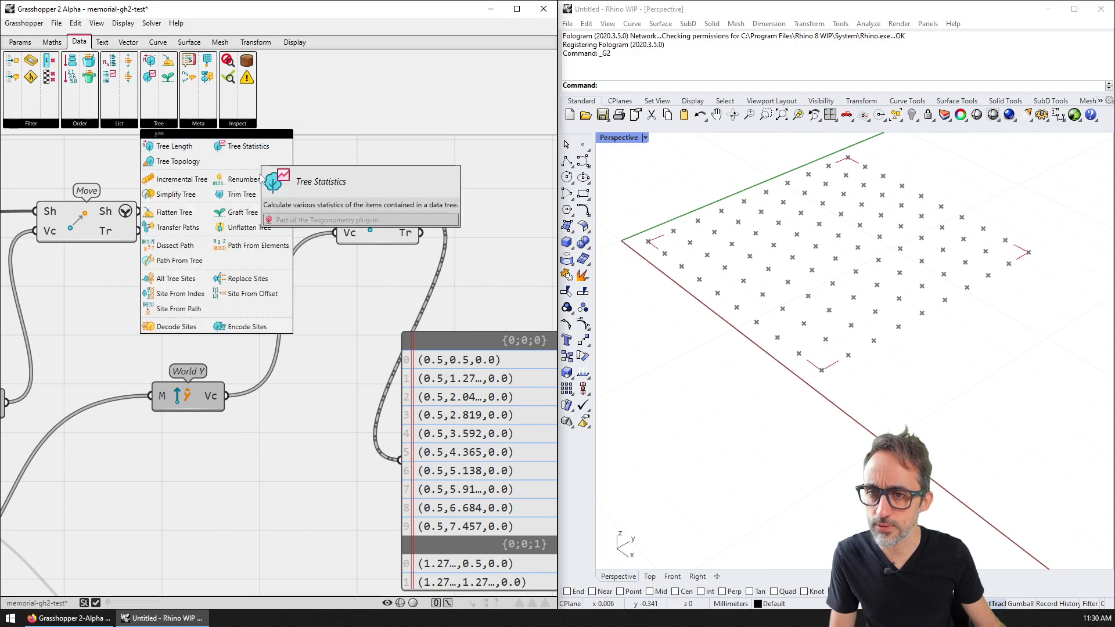
{"action": "left_click_drag", "start_coordinate": [241, 214], "coordinate": [243, 182]}
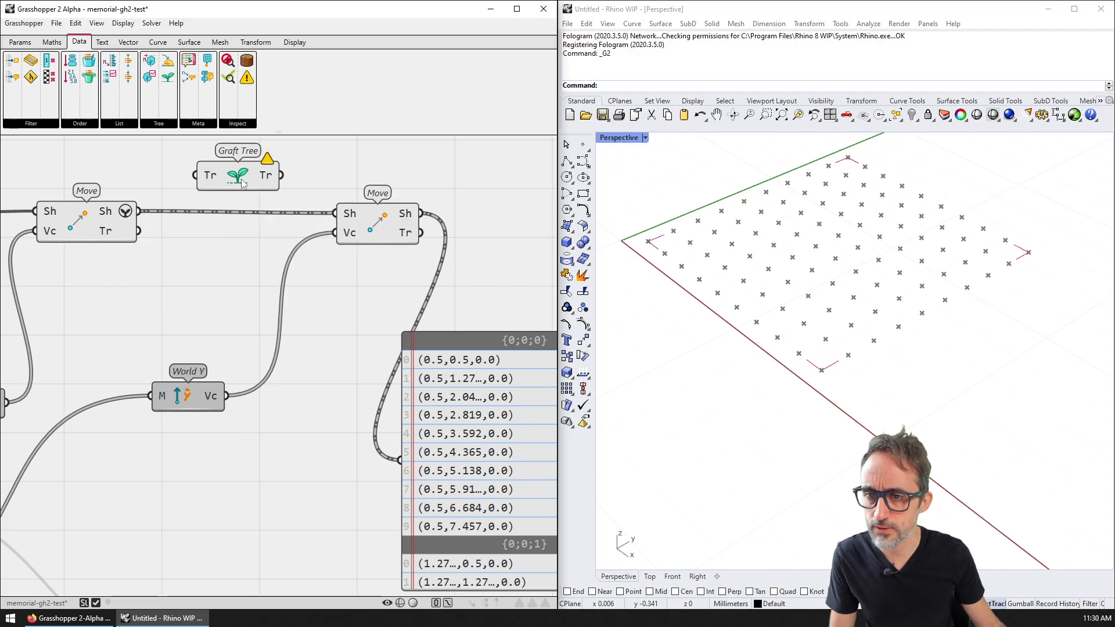
{"action": "left_click_drag", "start_coordinate": [139, 211], "coordinate": [198, 176]}
{"action": "left_click_drag", "start_coordinate": [281, 175], "coordinate": [262, 221]}
{"action": "left_click", "coordinate": [252, 175]}
{"action": "right_click", "coordinate": [128, 212]}
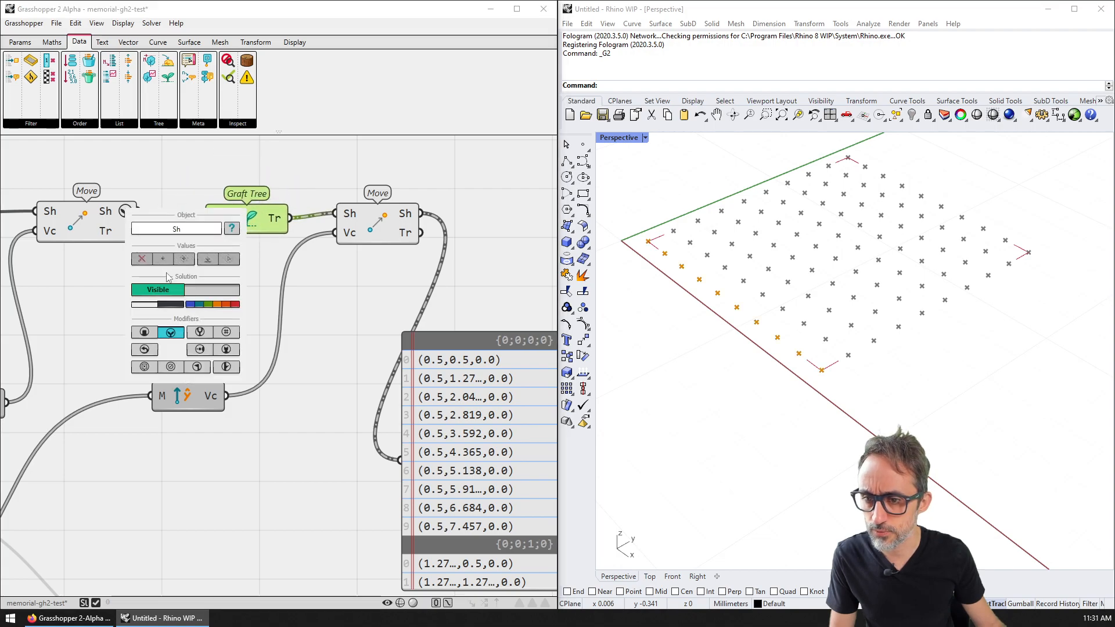
{"action": "left_click", "coordinate": [170, 332]}
{"action": "left_click", "coordinate": [183, 189]}
Step: Tidy the Graft Tree layout and test the point-count sliders, dropping the upper count from 9 to 6
{"action": "mouse_move", "coordinate": [246, 221]}
{"action": "left_mouse_down"}
{"action": "mouse_move", "coordinate": [243, 210]}
{"action": "mouse_move", "coordinate": [234, 218]}
{"action": "left_mouse_up"}
{"action": "left_click_drag", "start_coordinate": [399, 229], "coordinate": [415, 225]}
{"action": "right_click_drag", "start_coordinate": [444, 244], "coordinate": [308, 204]}
{"action": "scroll", "coordinate": [443, 291], "scroll_direction": "down", "scroll_amount": 2}
{"action": "scroll", "coordinate": [525, 299], "scroll_direction": "down", "scroll_amount": 2}
{"action": "right_click_drag", "start_coordinate": [322, 335], "coordinate": [467, 349]}
{"action": "scroll", "coordinate": [313, 333], "scroll_direction": "up", "scroll_amount": 1}
{"action": "right_click_drag", "start_coordinate": [278, 335], "coordinate": [546, 342]}
{"action": "scroll", "coordinate": [401, 316], "scroll_direction": "up", "scroll_amount": 1}
{"action": "mouse_move", "coordinate": [356, 310]}
{"action": "left_mouse_down"}
{"action": "mouse_move", "coordinate": [322, 306]}
{"action": "mouse_move", "coordinate": [344, 315]}
{"action": "left_mouse_up"}
{"action": "mouse_move", "coordinate": [359, 399]}
{"action": "left_mouse_down"}
{"action": "mouse_move", "coordinate": [285, 397]}
{"action": "mouse_move", "coordinate": [357, 399]}
{"action": "left_mouse_up"}
Step: Move the point-list panel to the right and pan the Perspective view of the grid
{"action": "right_click_drag", "start_coordinate": [464, 282], "coordinate": [224, 318]}
{"action": "scroll", "coordinate": [424, 323], "scroll_direction": "down", "scroll_amount": 2}
{"action": "right_click_drag", "start_coordinate": [434, 324], "coordinate": [174, 304]}
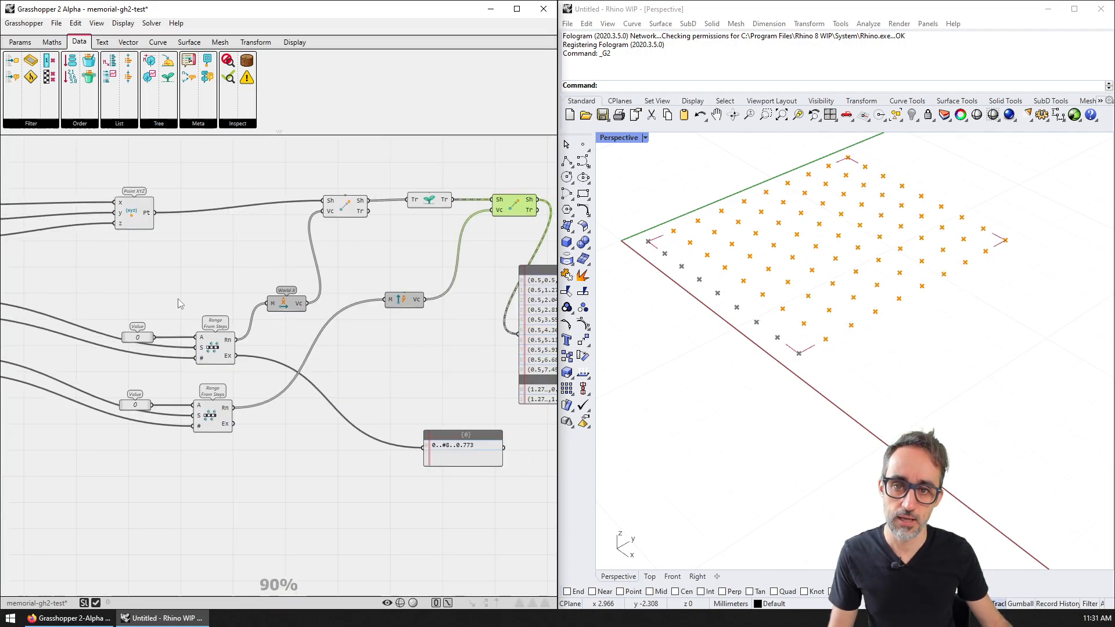
{"action": "right_click_drag", "start_coordinate": [453, 303], "coordinate": [249, 302]}
{"action": "left_click_drag", "start_coordinate": [414, 313], "coordinate": [440, 312]}
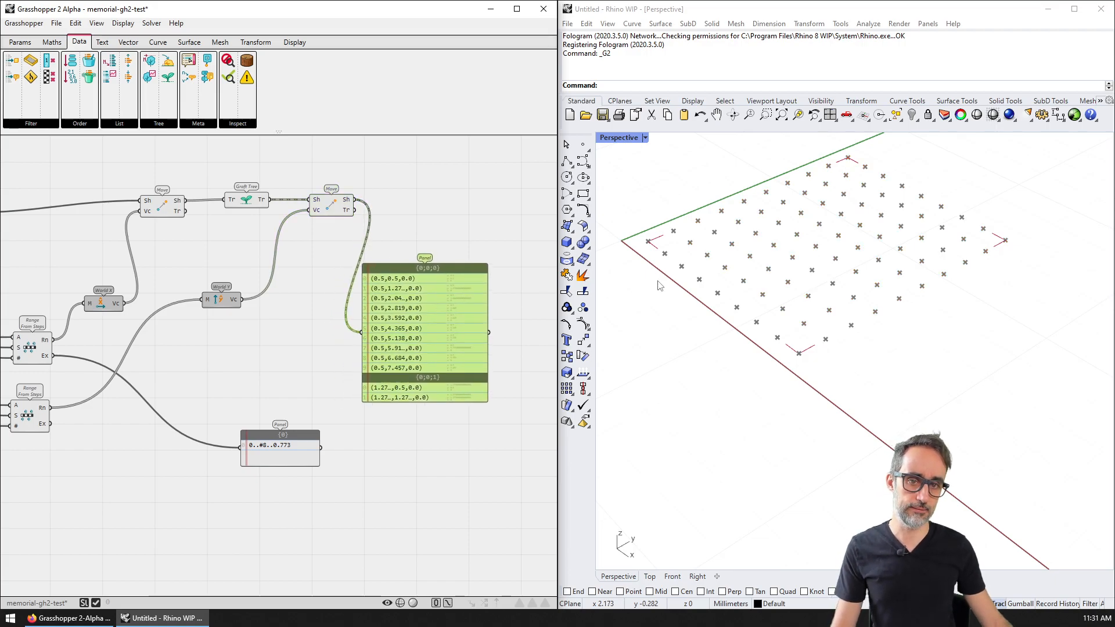
{"action": "right_click_drag", "start_coordinate": [727, 309], "coordinate": [768, 344], "text": "shift"}
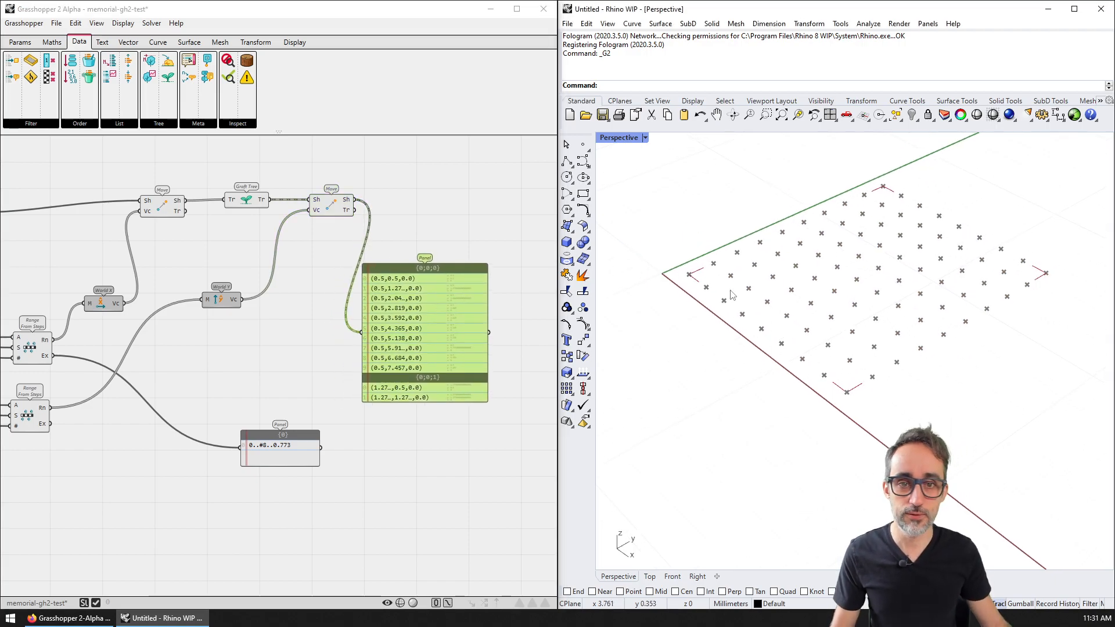
Step: Maximize Rhino, hide Grasshopper and return to the four-viewport layout
{"action": "left_click", "coordinate": [1074, 9]}
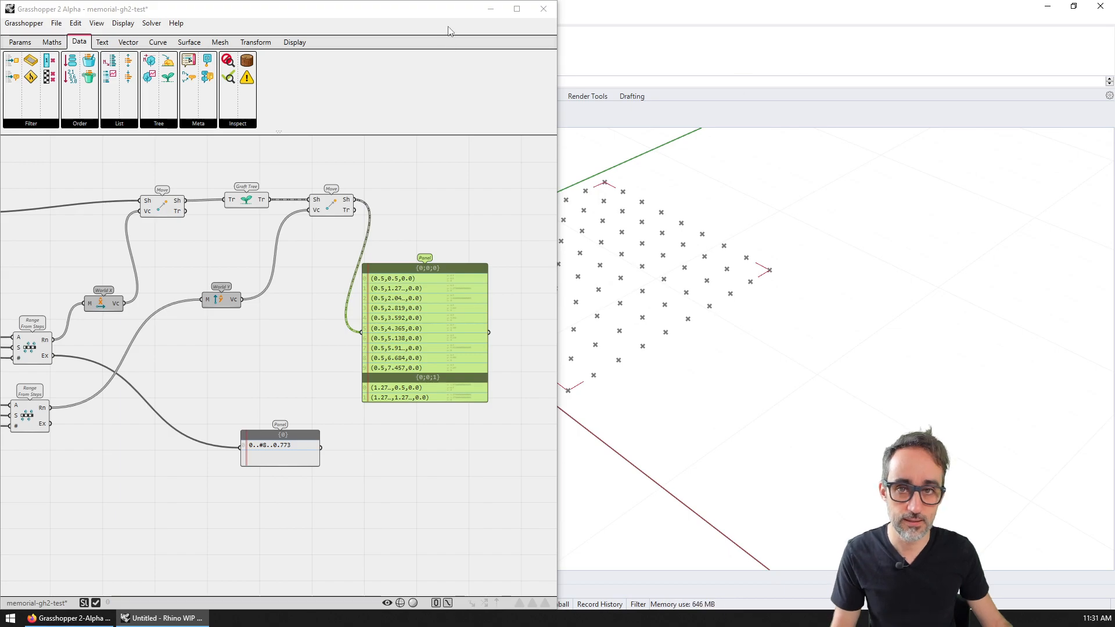
{"action": "left_click", "coordinate": [489, 11]}
{"action": "right_click_drag", "start_coordinate": [510, 301], "coordinate": [517, 349]}
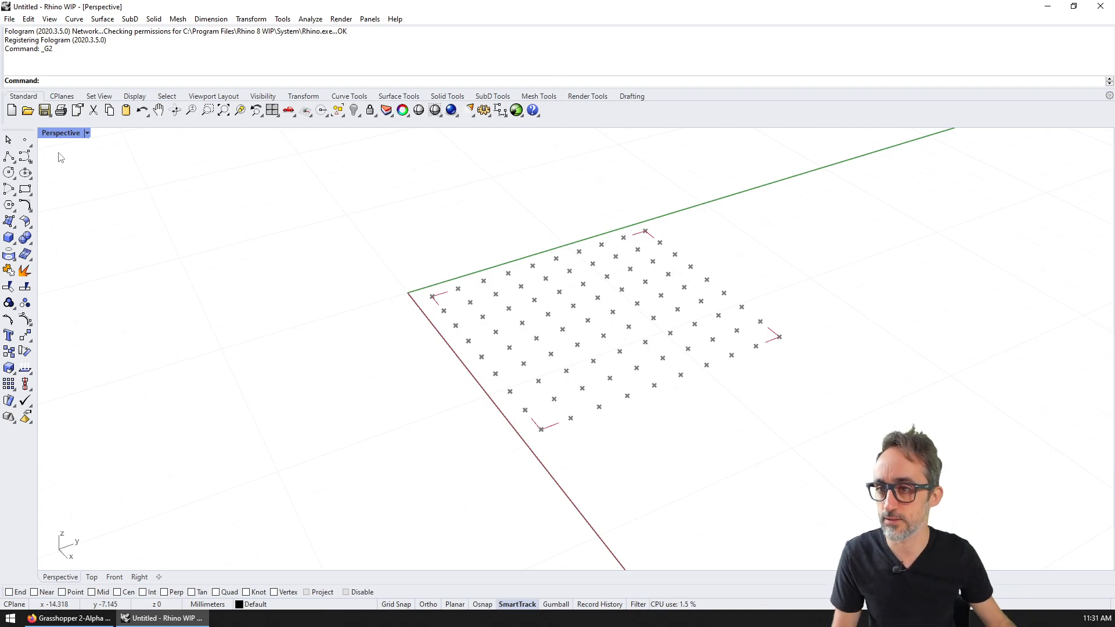
{"action": "double_click", "coordinate": [58, 135]}
{"action": "right_click_drag", "start_coordinate": [682, 390], "coordinate": [650, 452]}
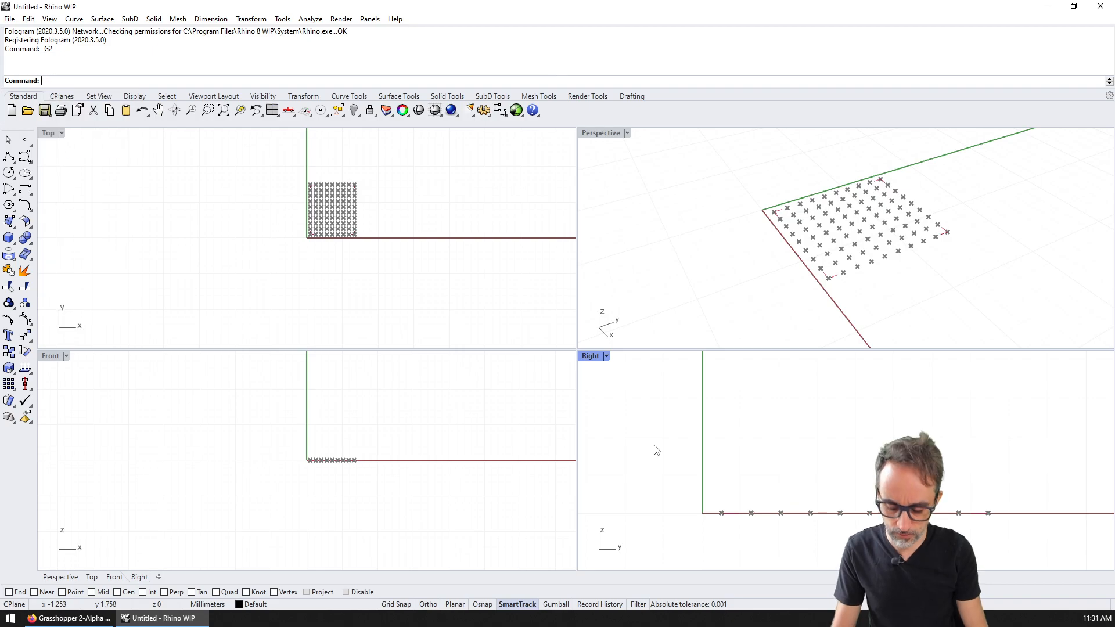
Step: Draw a first four-point wavy curve across the Right view with Curve
{"action": "type", "text": "Curve"}
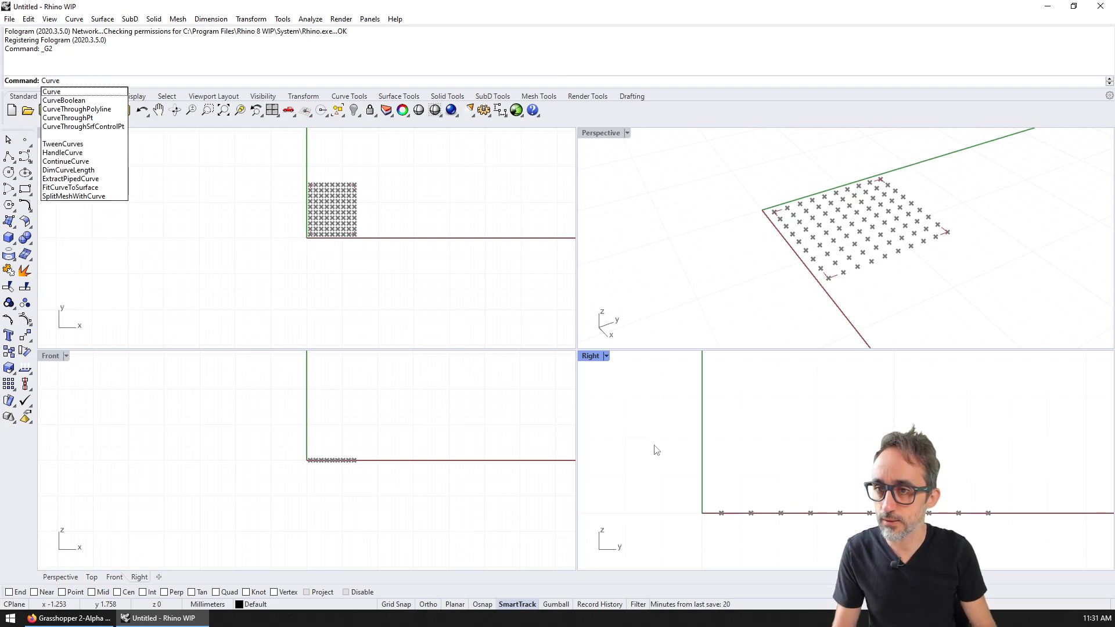
{"action": "key", "text": "Return"}
{"action": "left_click", "coordinate": [672, 485]}
{"action": "left_click", "coordinate": [756, 454]}
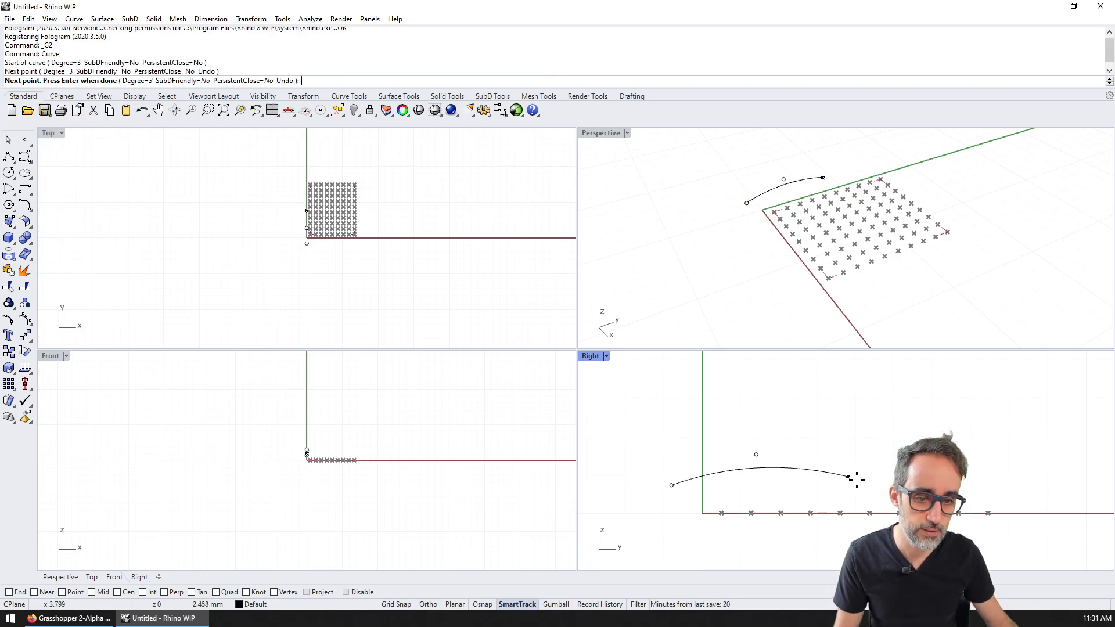
{"action": "left_click", "coordinate": [877, 489]}
{"action": "left_click", "coordinate": [1011, 454]}
{"action": "key", "text": "Return"}
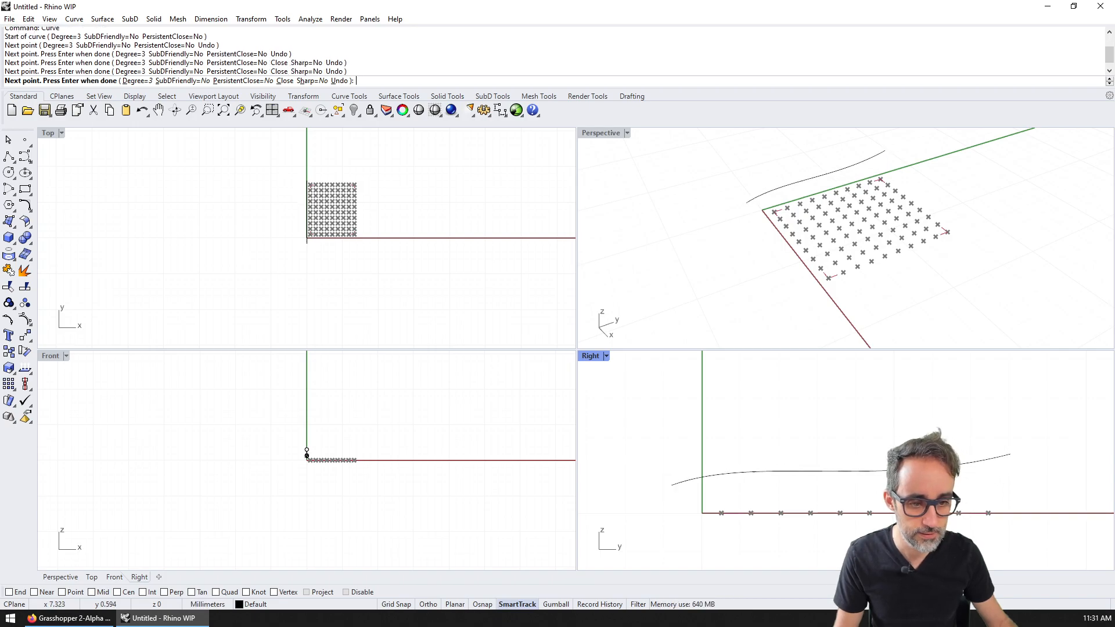
Step: Draw a second wavy curve in the Right view, undoing one stray point
{"action": "key", "text": "Return"}
{"action": "left_click", "coordinate": [674, 494]}
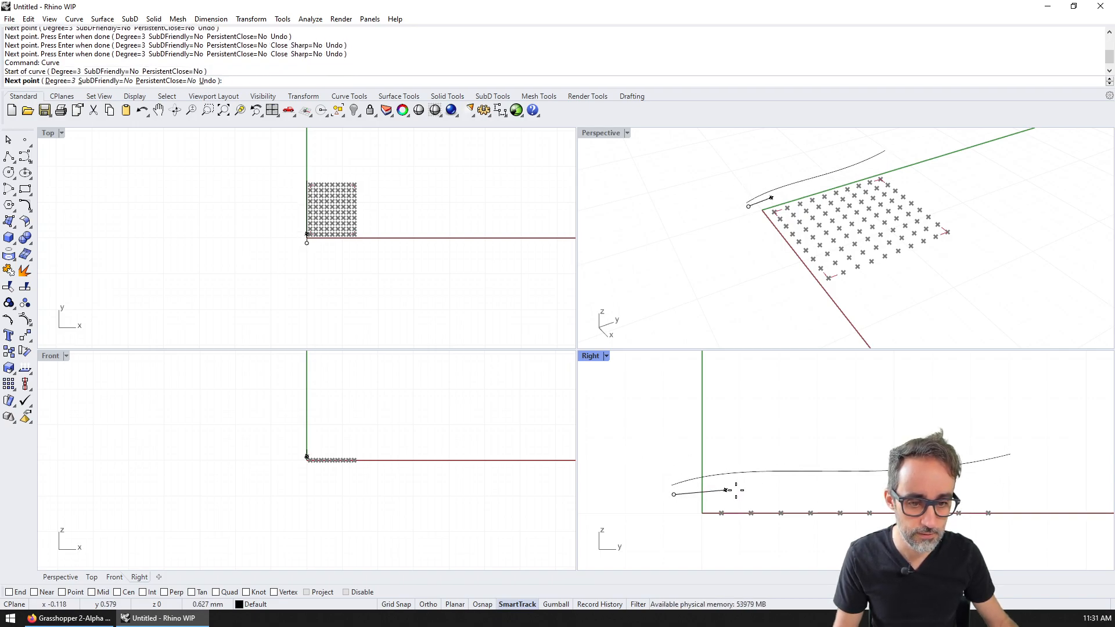
{"action": "left_click", "coordinate": [758, 481]}
{"action": "left_click", "coordinate": [794, 541]}
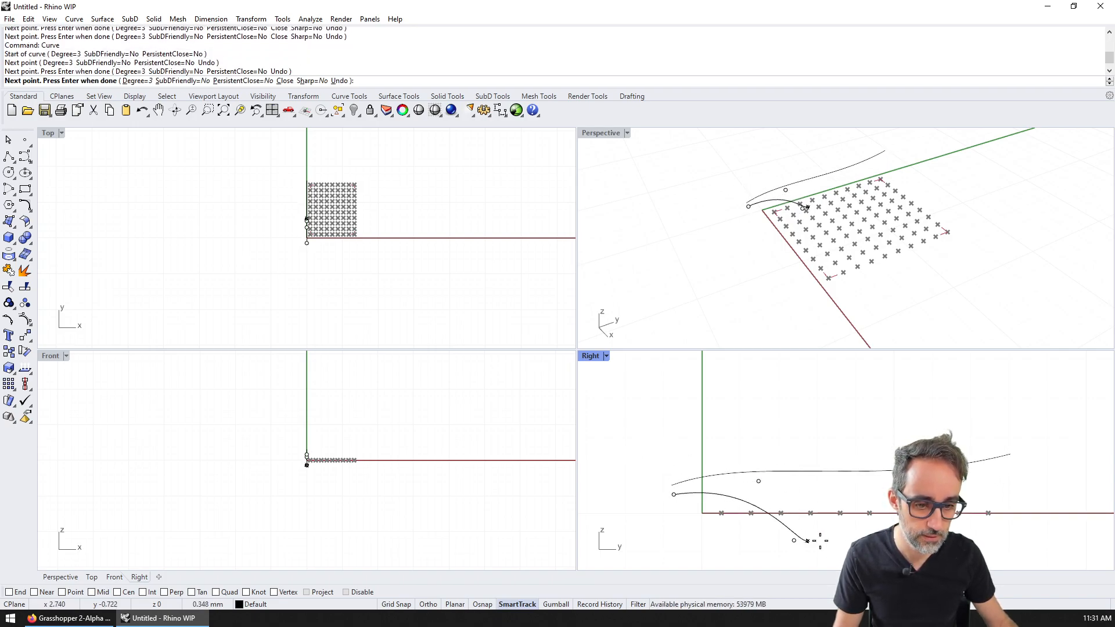
{"action": "left_click", "coordinate": [845, 184]}
{"action": "key", "text": "ctrl+z"}
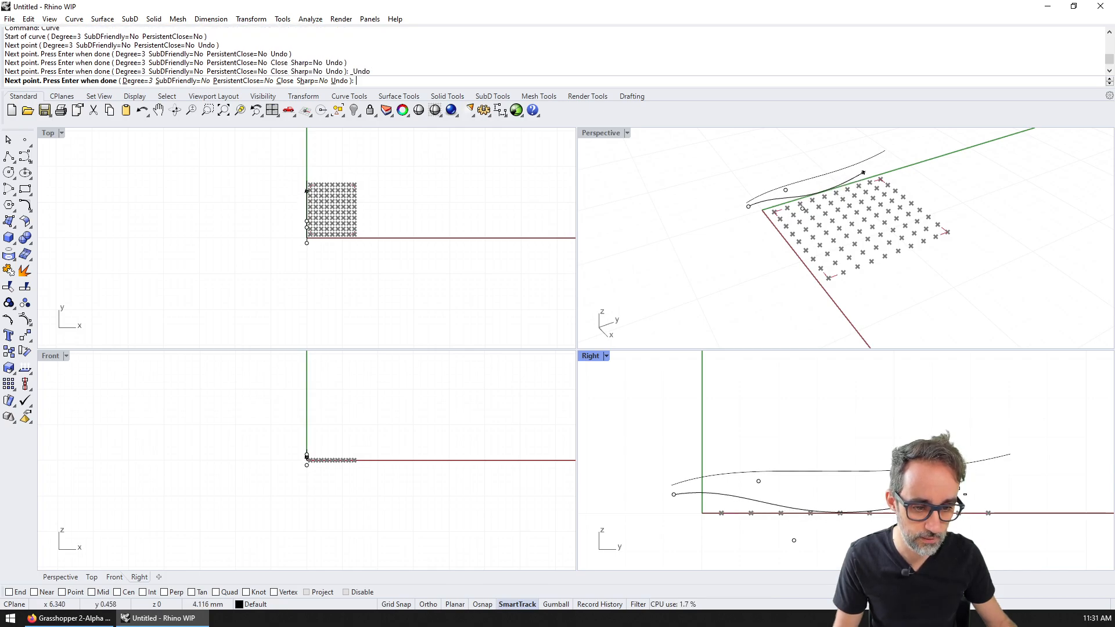
{"action": "left_click", "coordinate": [1013, 474]}
{"action": "key", "text": "Return"}
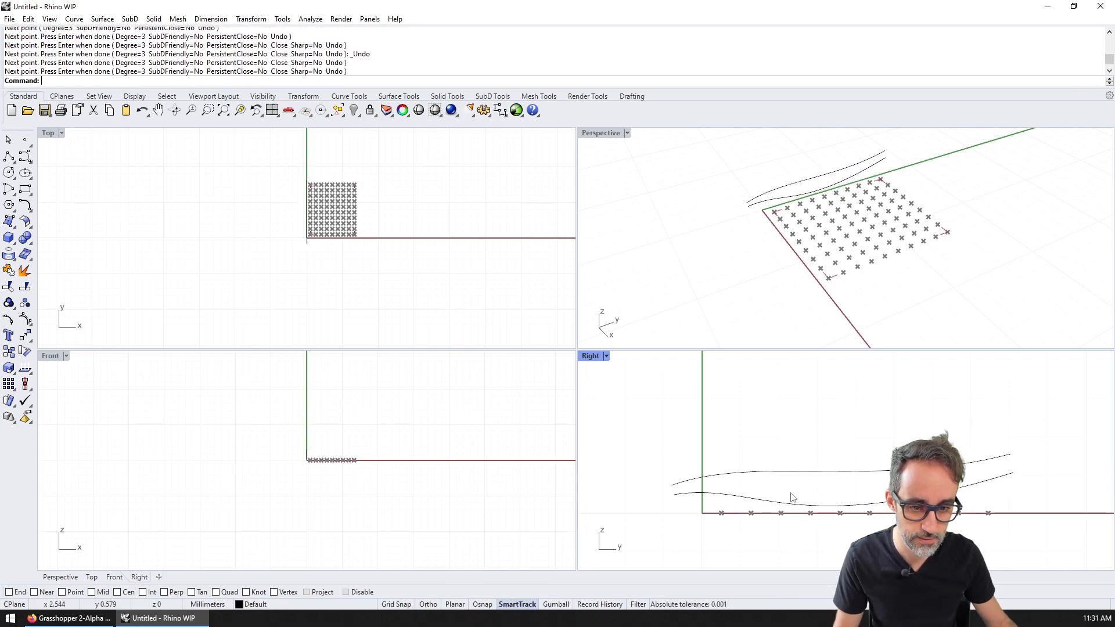
Step: Draw a third curve, cancelling the first attempt and redrawing it with eight points
{"action": "key", "text": "Return"}
{"action": "left_click", "coordinate": [669, 476]}
{"action": "left_click", "coordinate": [767, 473]}
{"action": "left_click", "coordinate": [840, 476]}
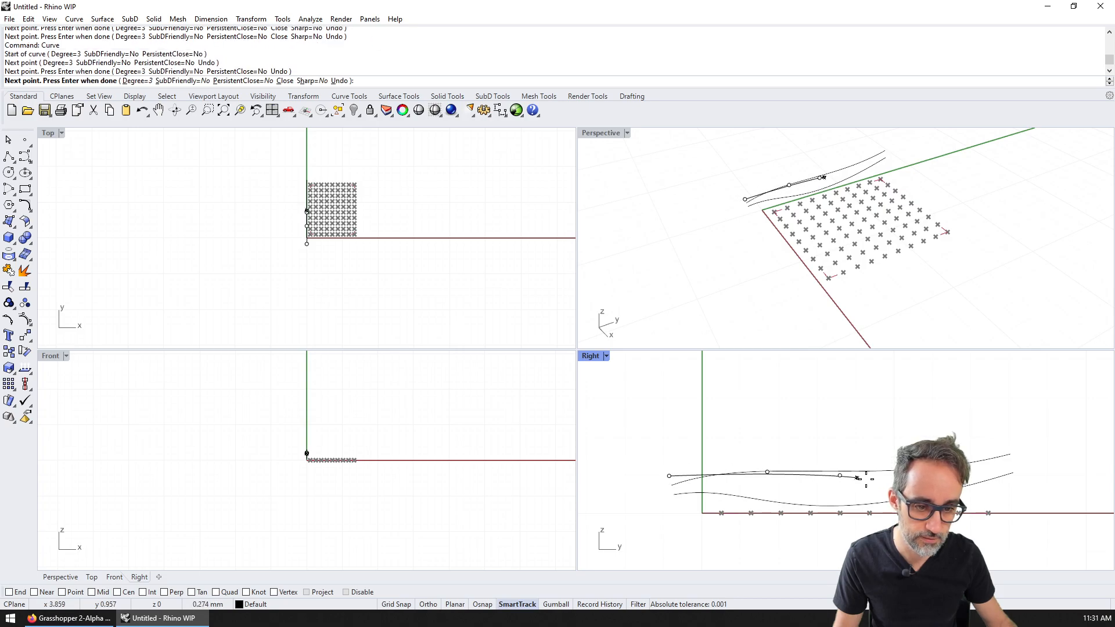
{"action": "left_click", "coordinate": [890, 483]}
{"action": "left_click", "coordinate": [946, 493]}
{"action": "left_click", "coordinate": [1000, 504]}
{"action": "key", "text": "ctrl+z"}
{"action": "key", "text": "Escape"}
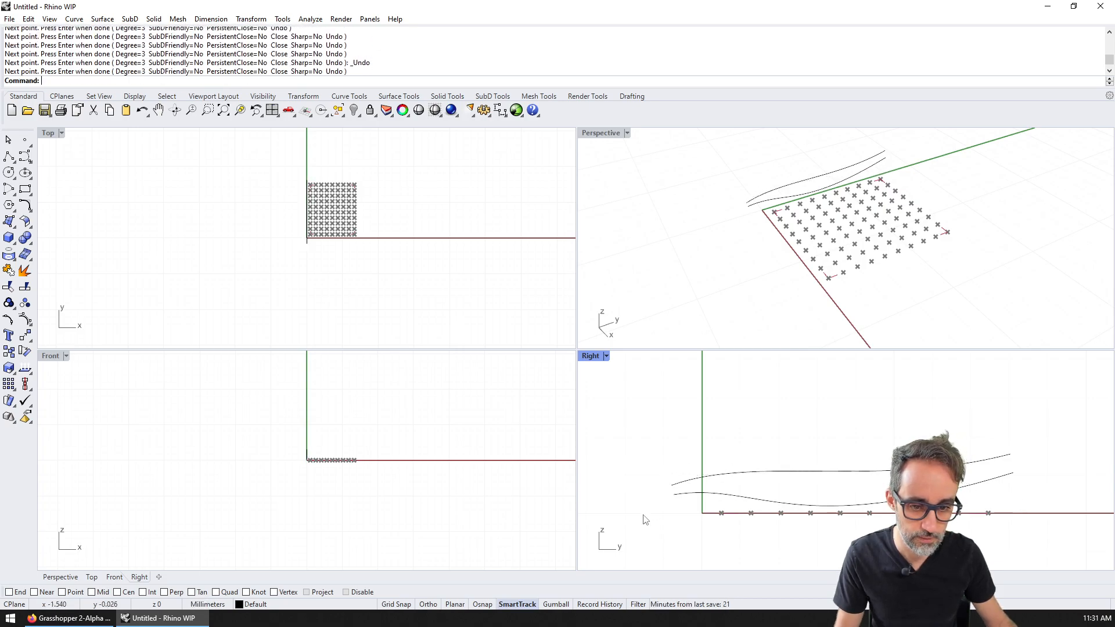
{"action": "key", "text": "Return"}
{"action": "left_click", "coordinate": [672, 513]}
{"action": "left_click", "coordinate": [759, 506]}
{"action": "left_click", "coordinate": [828, 504]}
{"action": "left_click", "coordinate": [889, 496]}
{"action": "left_click", "coordinate": [939, 485]}
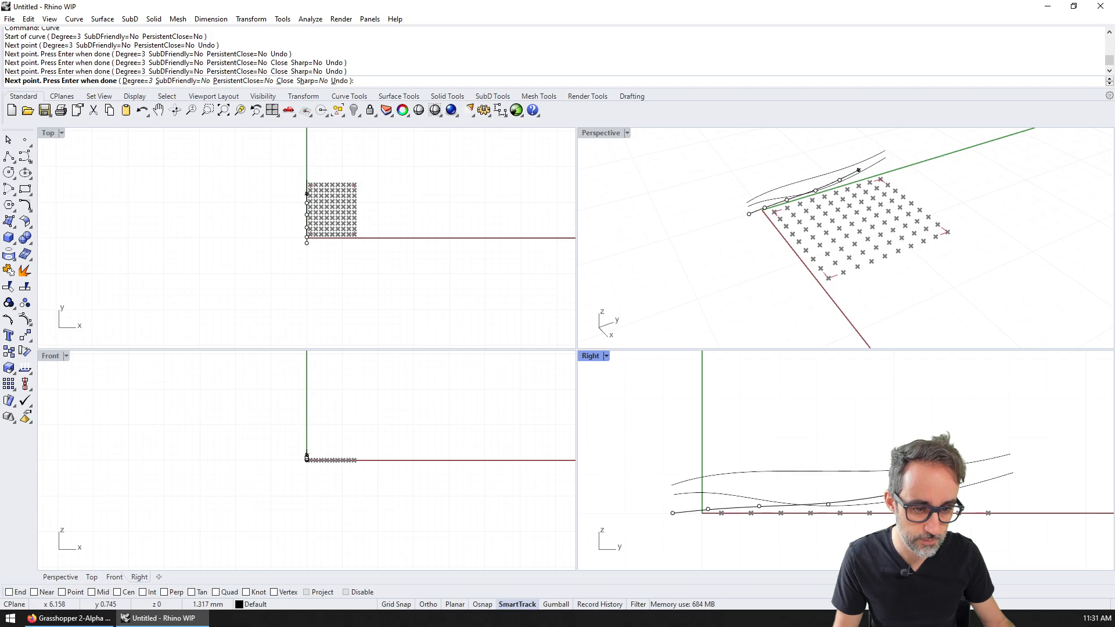
{"action": "left_click", "coordinate": [981, 479]}
{"action": "left_click", "coordinate": [1008, 499]}
{"action": "left_click", "coordinate": [1017, 511]}
{"action": "key", "text": "Return"}
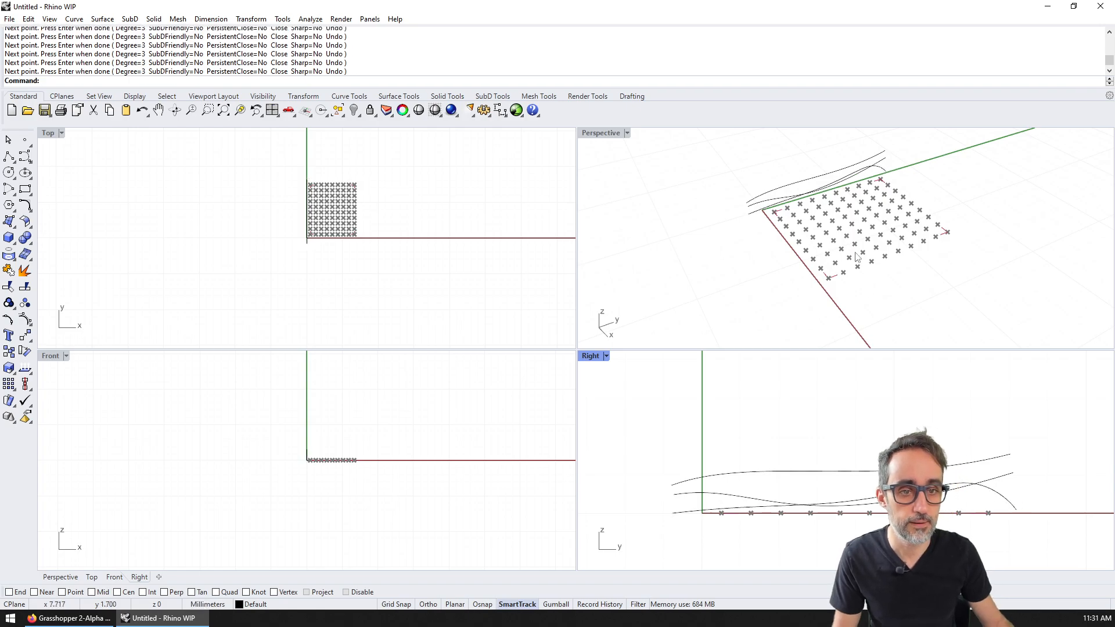
Step: Slide the curves apart along x so they lie across the point grid
{"action": "left_click", "coordinate": [758, 209]}
{"action": "key", "text": "Escape"}
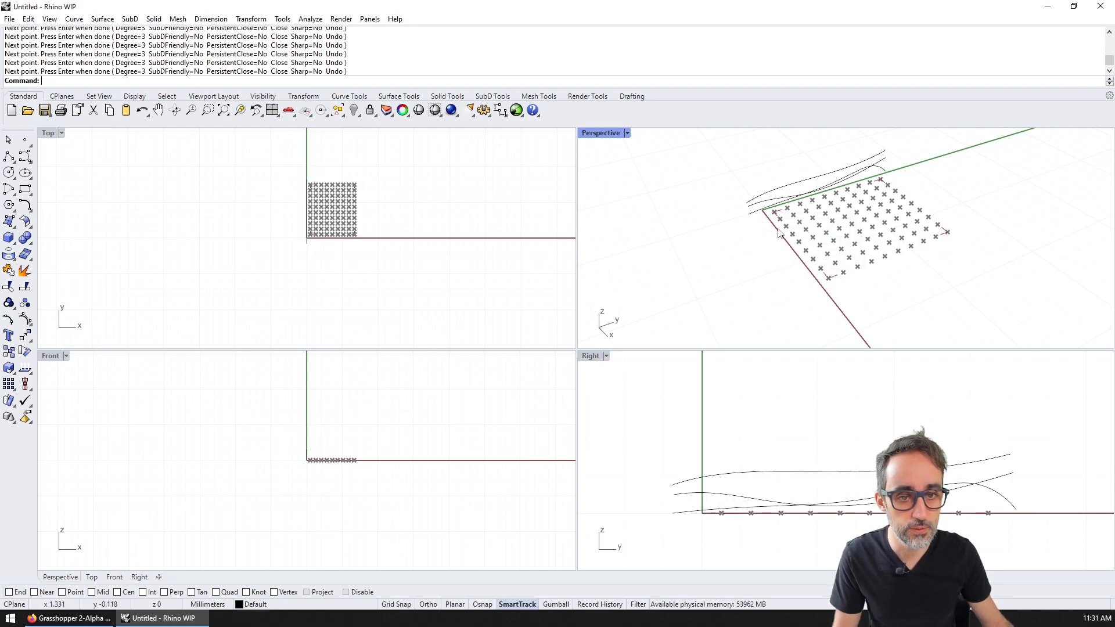
{"action": "left_click_drag", "start_coordinate": [750, 218], "coordinate": [831, 325]}
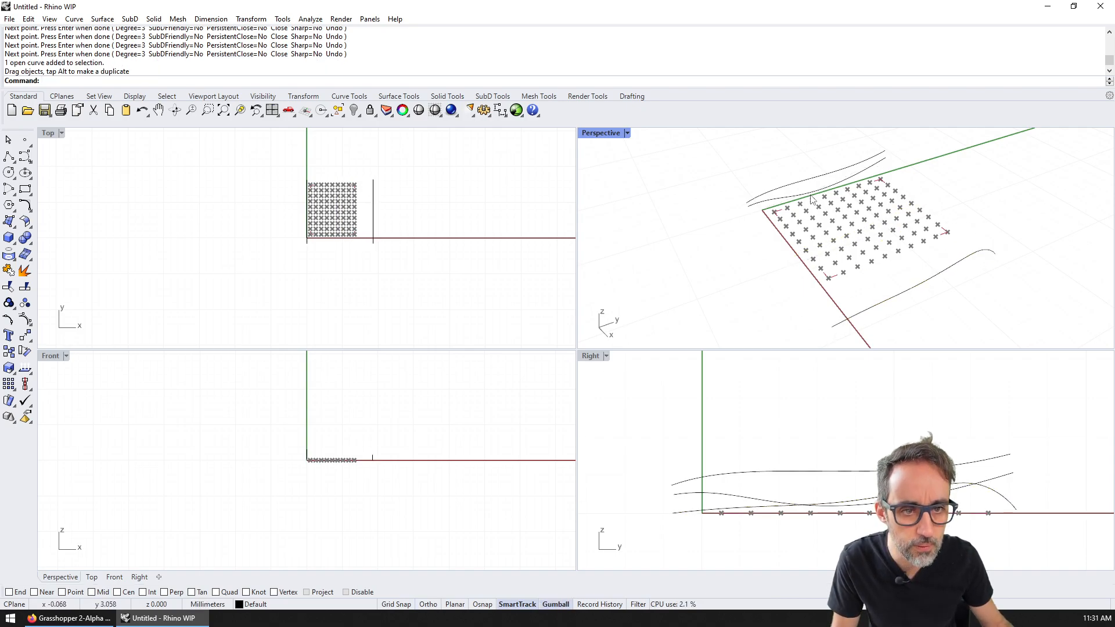
{"action": "left_click", "coordinate": [790, 197]}
{"action": "left_click_drag", "start_coordinate": [846, 209], "coordinate": [915, 275]}
{"action": "key", "text": "Escape"}
{"action": "mouse_move", "coordinate": [409, 186]}
{"action": "left_mouse_down"}
{"action": "mouse_move", "coordinate": [347, 232]}
{"action": "mouse_move", "coordinate": [401, 213]}
{"action": "mouse_move", "coordinate": [312, 219]}
{"action": "left_mouse_up"}
Step: Place the two moved curves, then loft all three curves into a surface with default options
{"action": "left_click", "coordinate": [403, 190]}
{"action": "left_click", "coordinate": [817, 290]}
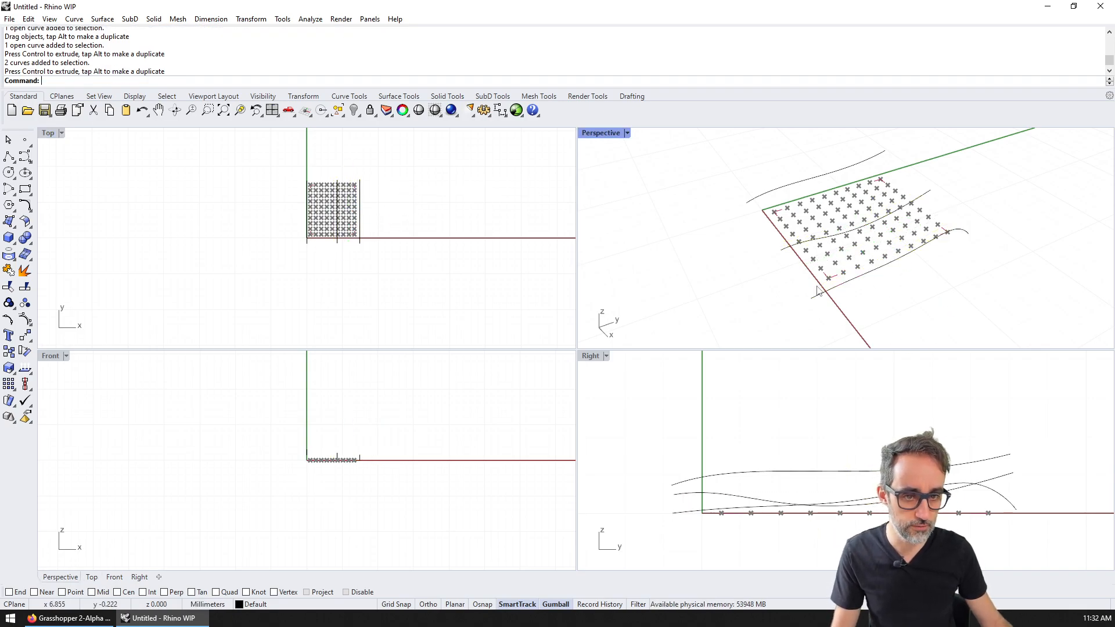
{"action": "type", "text": "Loft"}
{"action": "key", "text": "Return"}
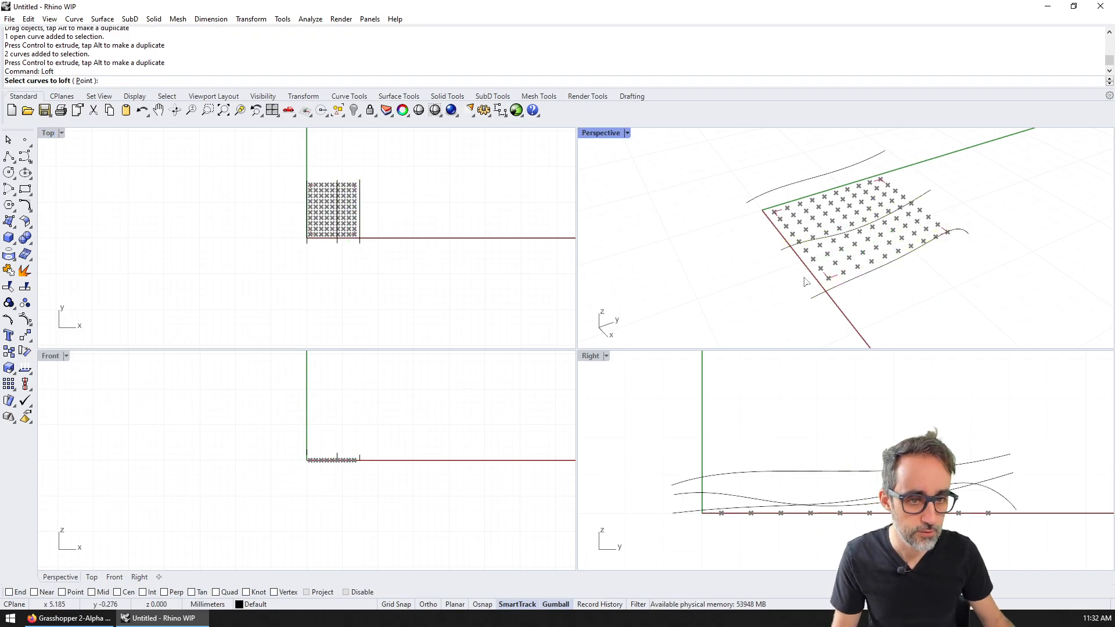
{"action": "left_click", "coordinate": [819, 294]}
{"action": "left_click", "coordinate": [794, 244]}
{"action": "left_click", "coordinate": [759, 198]}
{"action": "key", "text": "Return"}
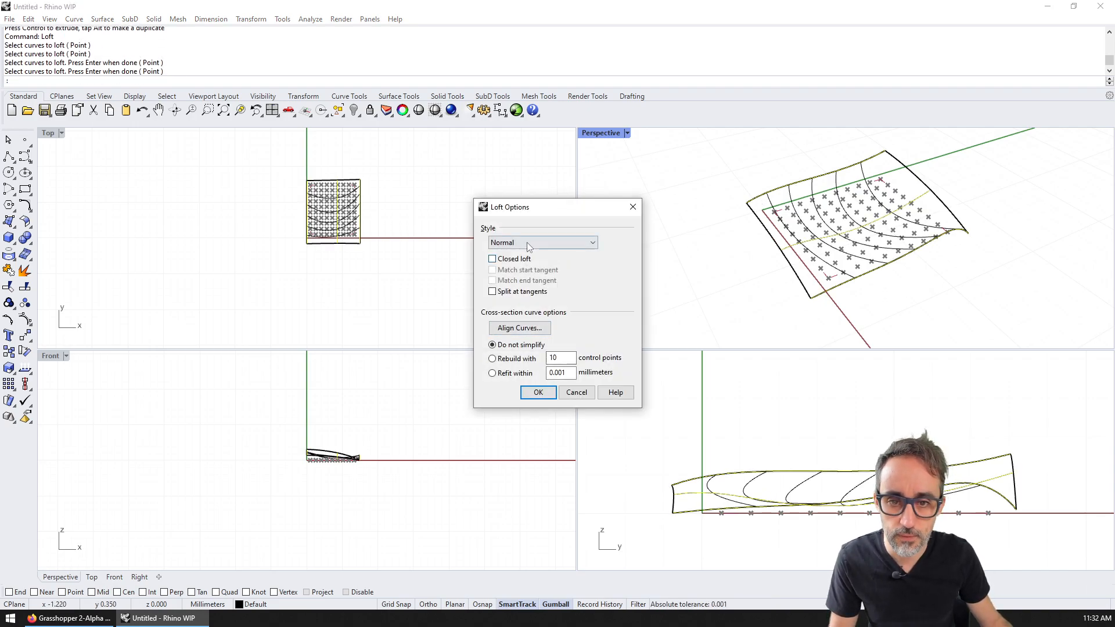
{"action": "left_click", "coordinate": [533, 393]}
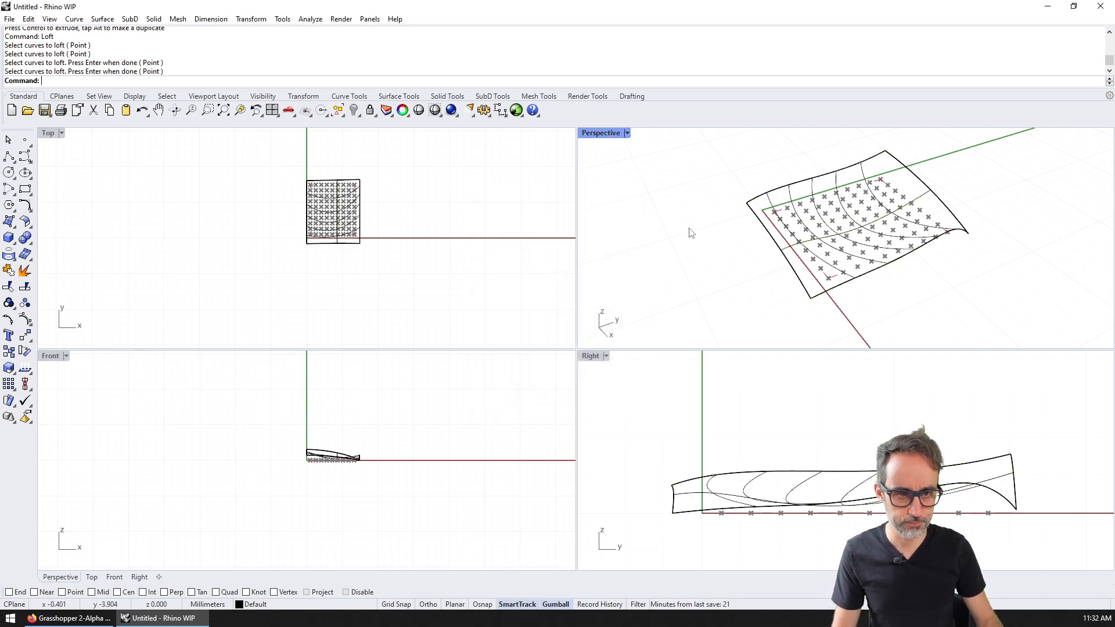
Step: Snap Rhino to the right half of the screen and restore Grasshopper beside it
{"action": "key", "text": "super+Right"}
{"action": "left_click", "coordinate": [250, 246]}
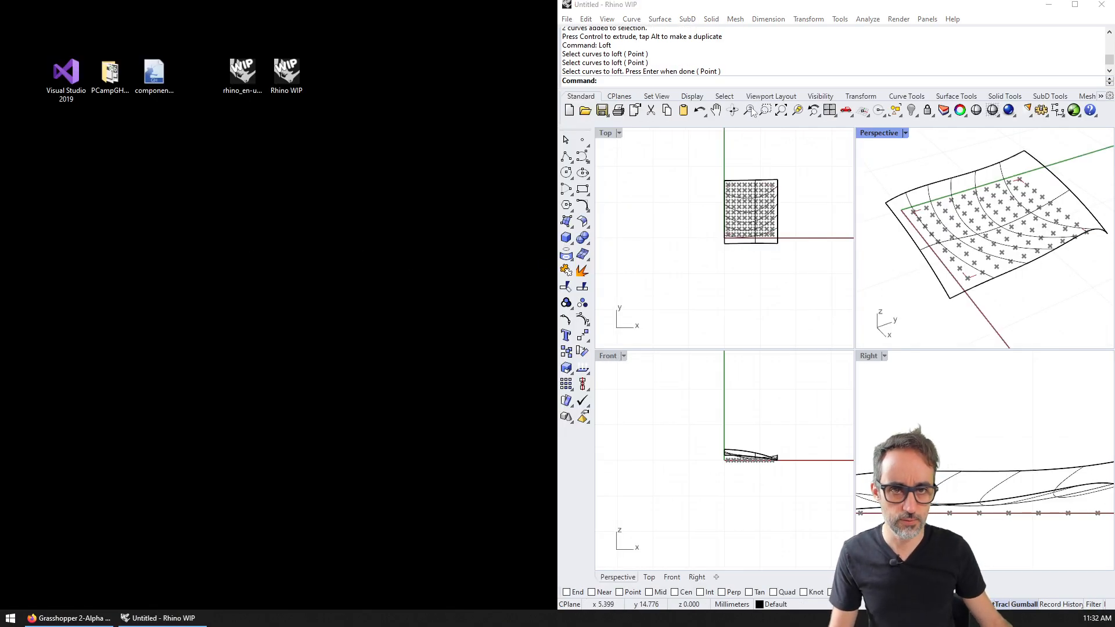
{"action": "left_click", "coordinate": [1058, 5]}
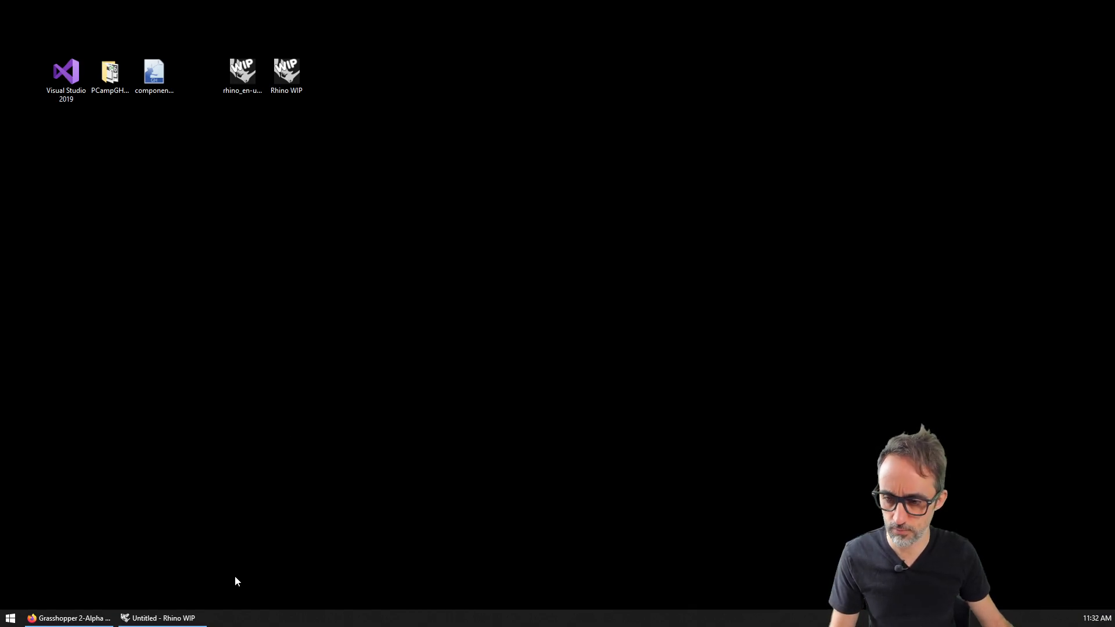
{"action": "left_click", "coordinate": [160, 618]}
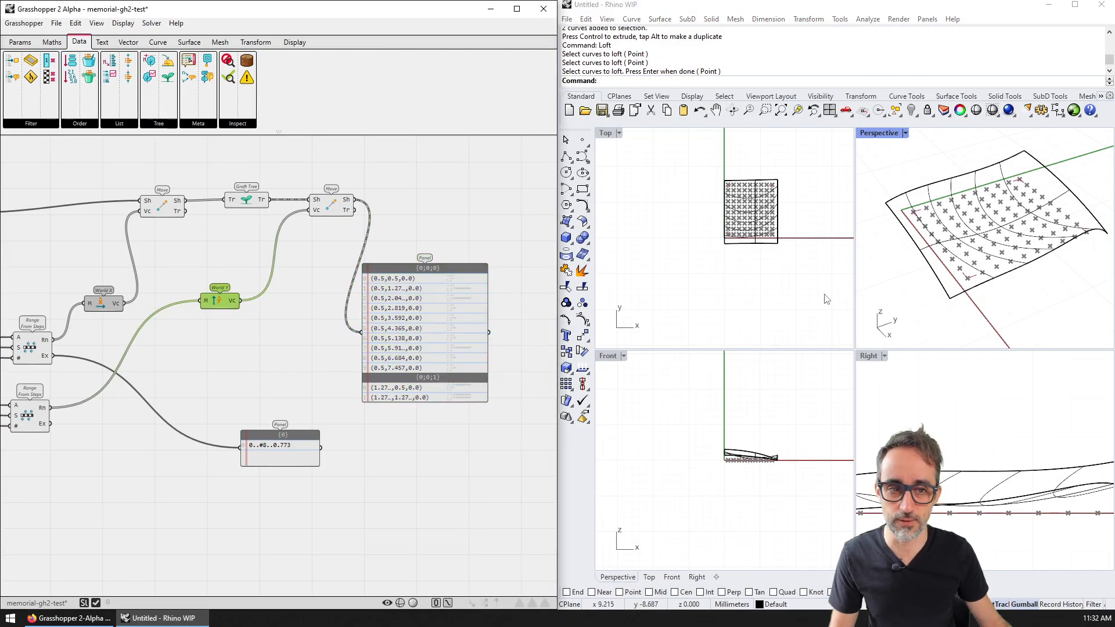
Step: Maximize the Perspective view and set it to Ghosted display, briefly trying X-Ray
{"action": "double_click", "coordinate": [879, 133]}
{"action": "right_click_drag", "start_coordinate": [836, 231], "coordinate": [654, 177]}
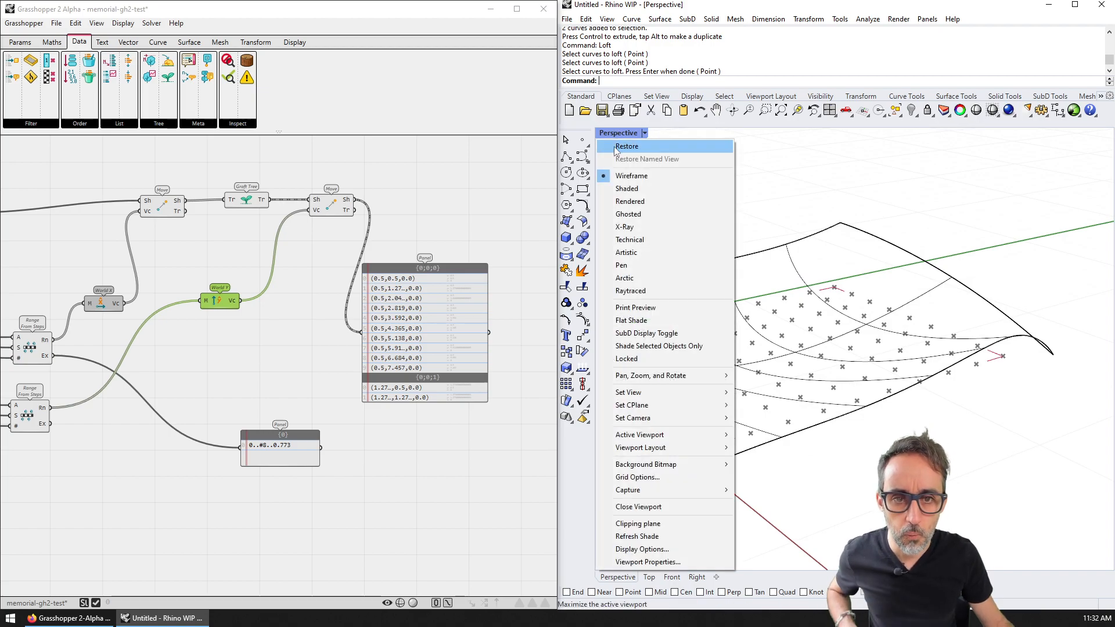
{"action": "left_click", "coordinate": [632, 213]}
{"action": "left_click", "coordinate": [630, 133]}
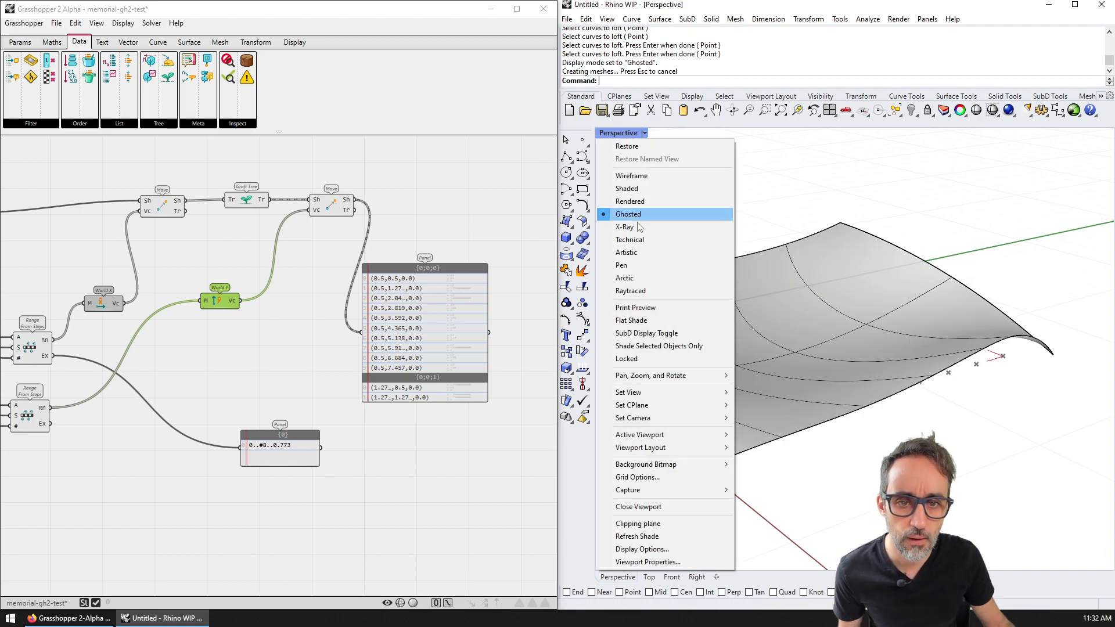
{"action": "left_click", "coordinate": [636, 223]}
{"action": "left_click", "coordinate": [630, 133]}
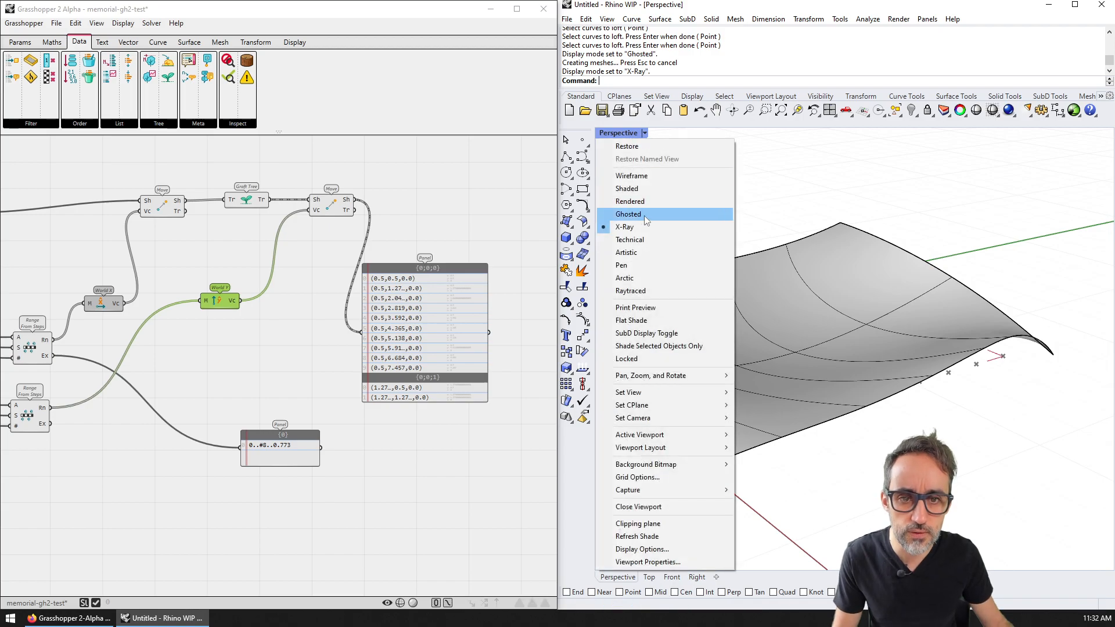
{"action": "left_click", "coordinate": [644, 214]}
Step: Orbit around the lofted surface, then select and deselect it
{"action": "right_click_drag", "start_coordinate": [727, 280], "coordinate": [838, 364]}
{"action": "left_click", "coordinate": [849, 327]}
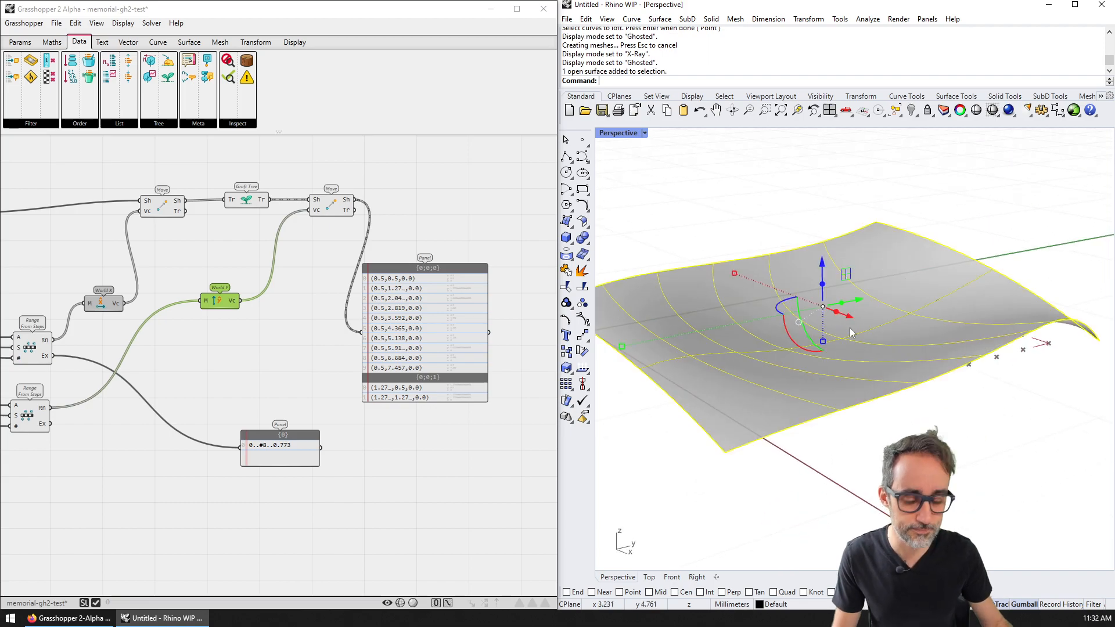
{"action": "key", "text": "Escape"}
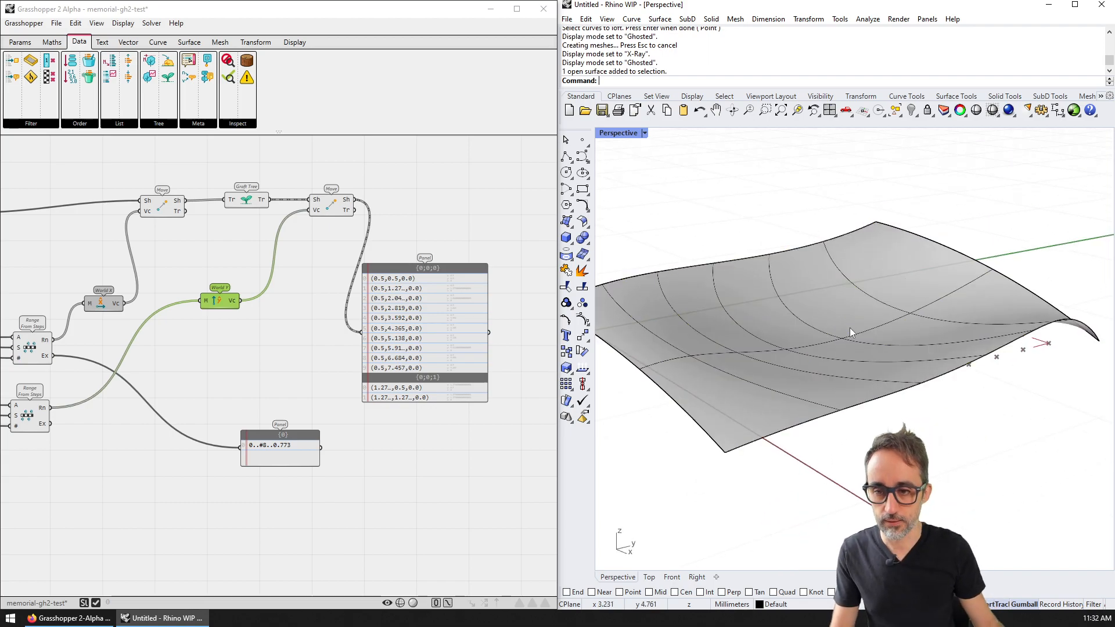
{"action": "left_click", "coordinate": [19, 42]}
Step: Place a Surface parameter at the canvas's top-left and set it to reference the lofted surface
{"action": "left_click", "coordinate": [21, 124]}
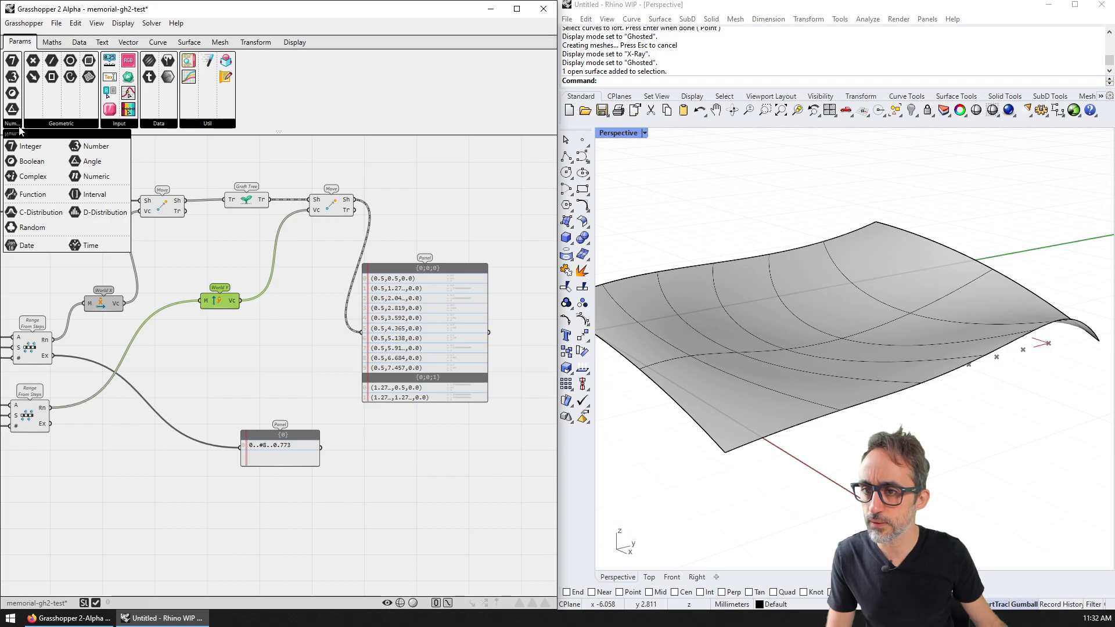
{"action": "left_click", "coordinate": [61, 123]}
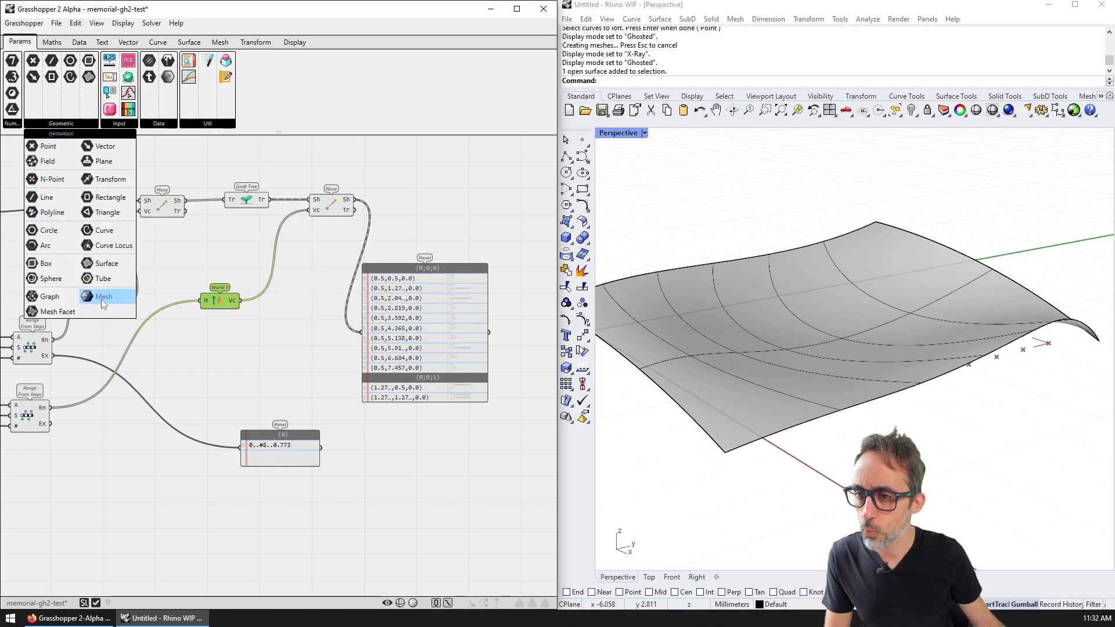
{"action": "left_click", "coordinate": [101, 264]}
{"action": "right_click_drag", "start_coordinate": [100, 273], "coordinate": [518, 240]}
{"action": "left_click_drag", "start_coordinate": [490, 231], "coordinate": [68, 152]}
{"action": "right_click", "coordinate": [69, 152]}
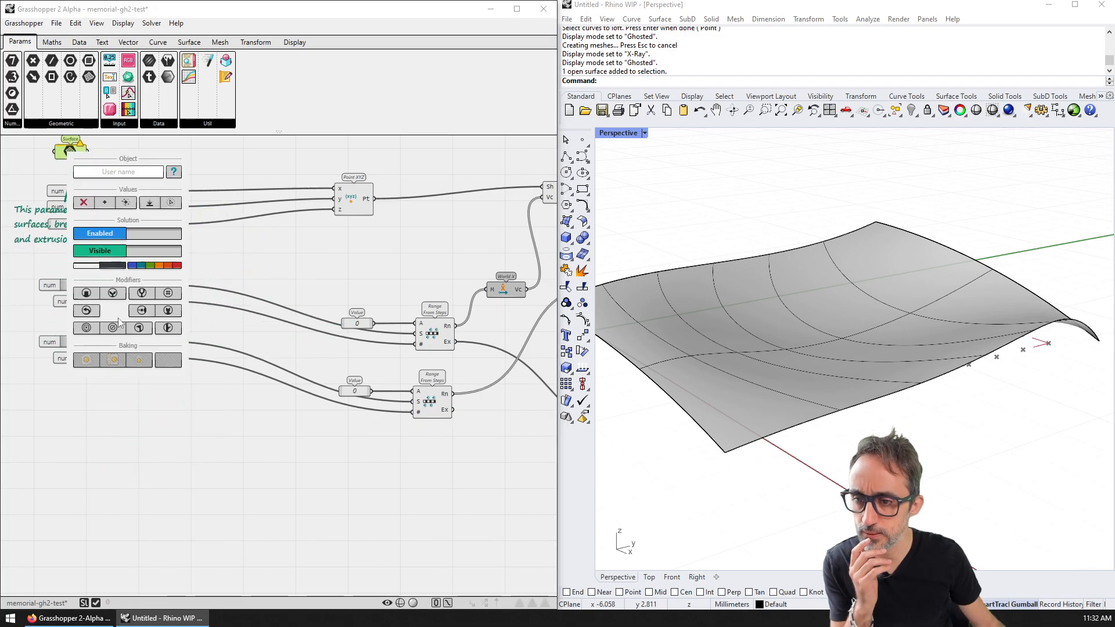
{"action": "left_click", "coordinate": [106, 204]}
{"action": "left_click", "coordinate": [821, 347]}
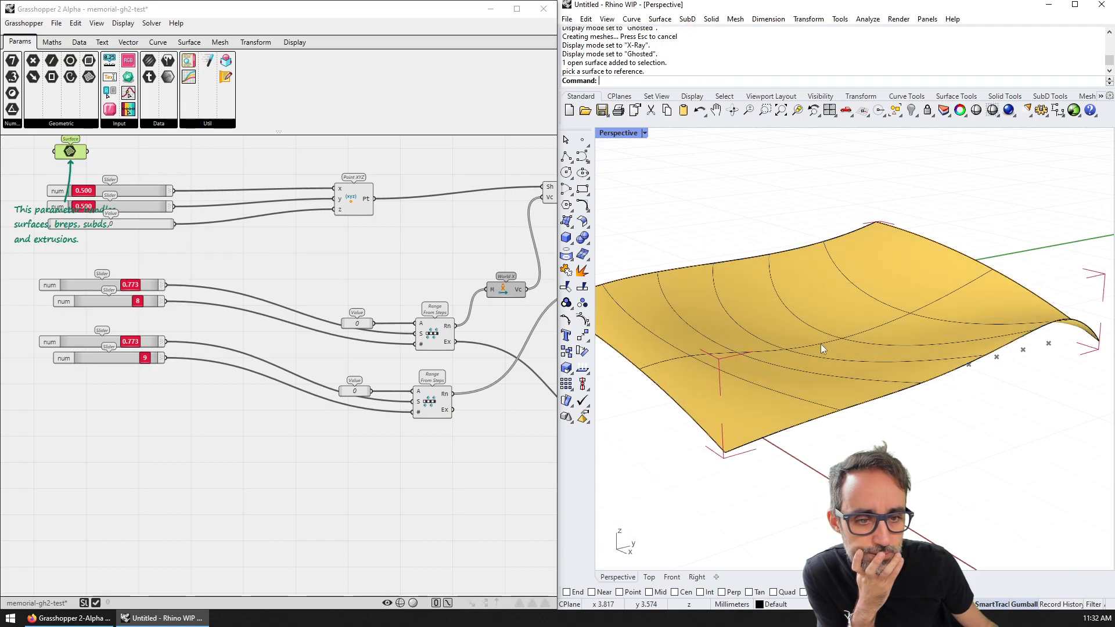
Step: Hide the original lofted surface in Rhino with Ctrl+H
{"action": "right_click_drag", "start_coordinate": [914, 273], "coordinate": [955, 255]}
{"action": "left_click", "coordinate": [76, 153]}
{"action": "left_click", "coordinate": [70, 152]}
{"action": "left_click", "coordinate": [822, 312]}
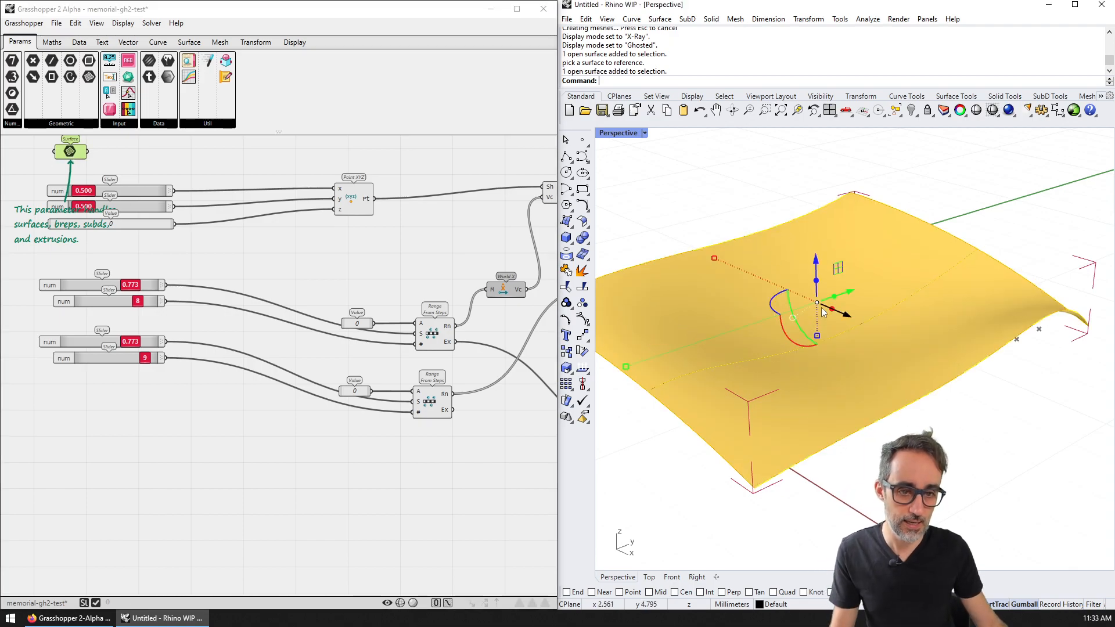
{"action": "key", "text": "ctrl+h"}
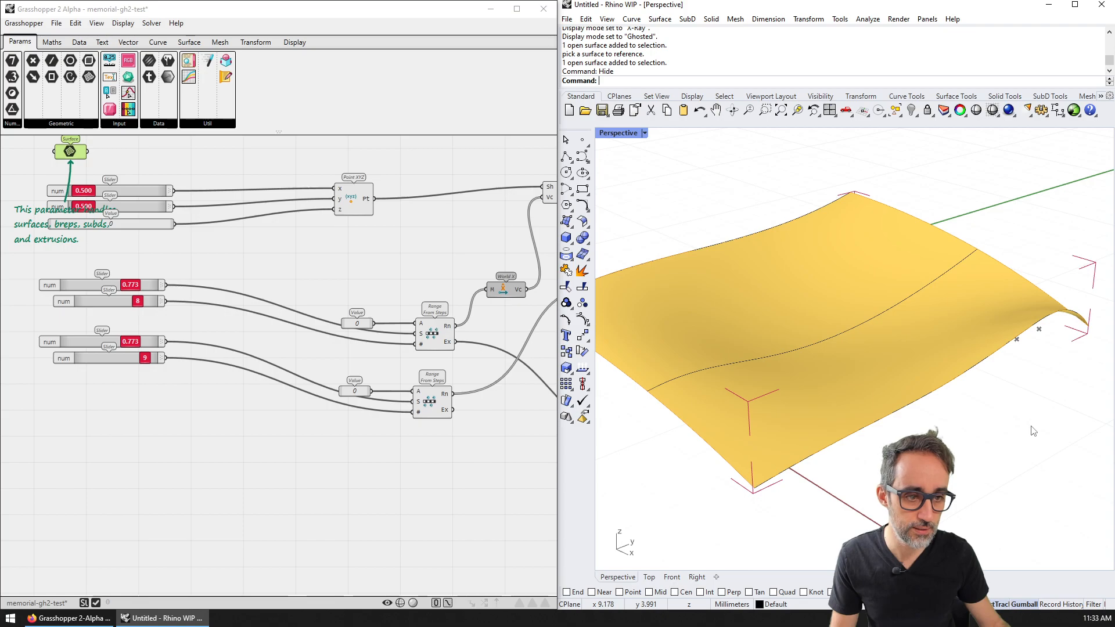
{"action": "left_click", "coordinate": [248, 166]}
{"action": "scroll", "coordinate": [967, 434], "scroll_direction": "up", "scroll_amount": 3}
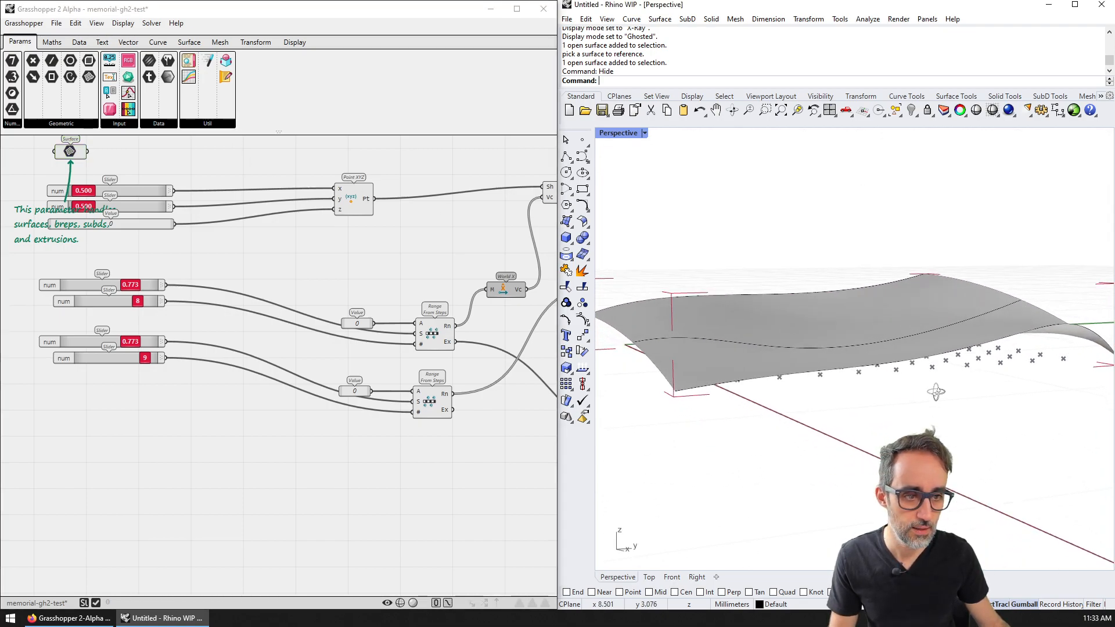
Step: Test the wire and shaded preview toggles, leaving Grasshopper's shaded preview off
{"action": "left_click", "coordinate": [73, 153]}
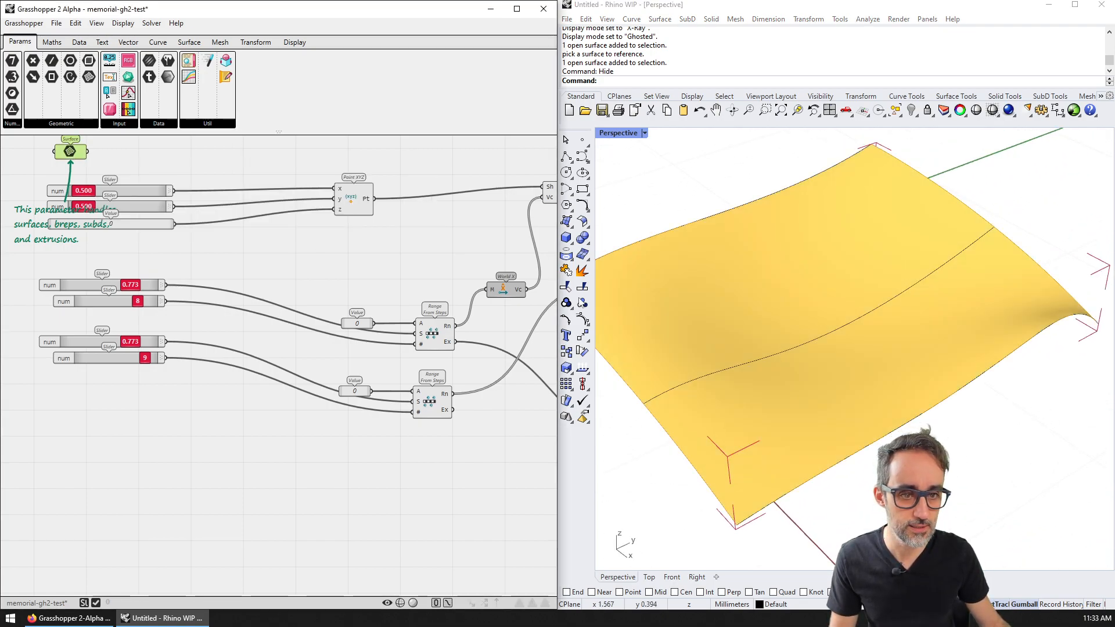
{"action": "left_click", "coordinate": [199, 172]}
{"action": "left_click", "coordinate": [402, 607]}
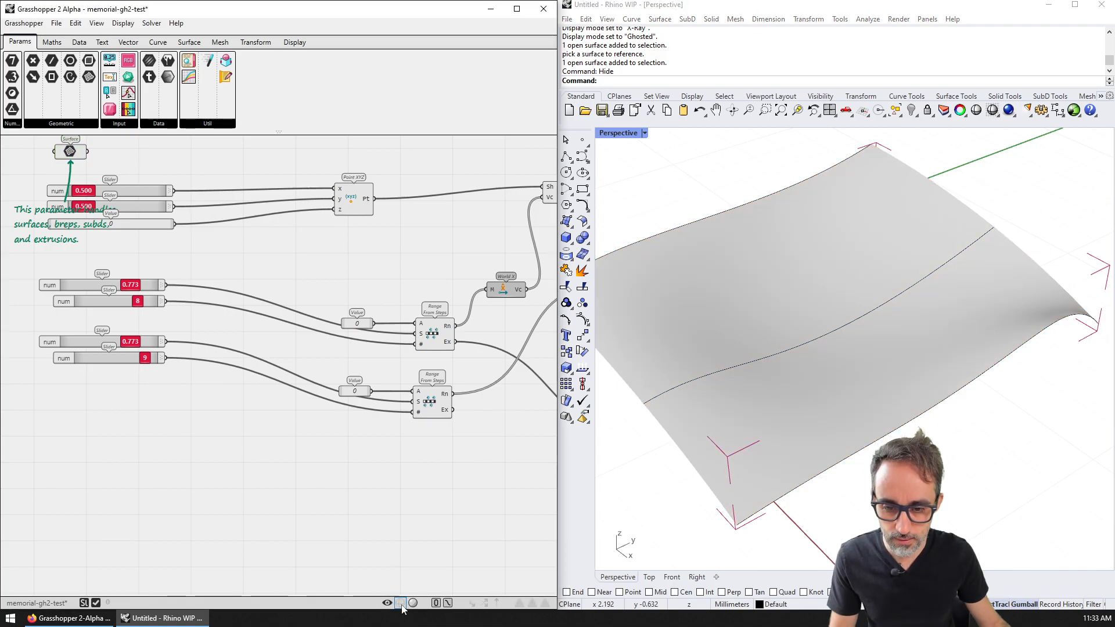
{"action": "left_click", "coordinate": [402, 607]}
{"action": "left_click", "coordinate": [413, 603]}
{"action": "left_click", "coordinate": [413, 604]}
{"action": "left_click", "coordinate": [414, 604]}
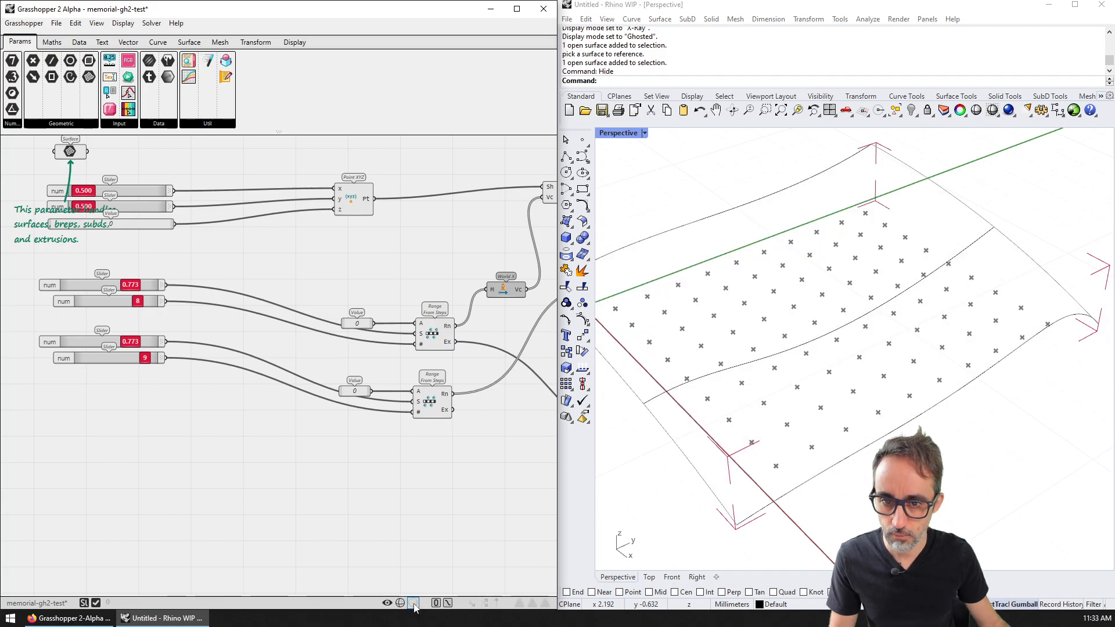
{"action": "right_click_drag", "start_coordinate": [358, 346], "coordinate": [318, 325]}
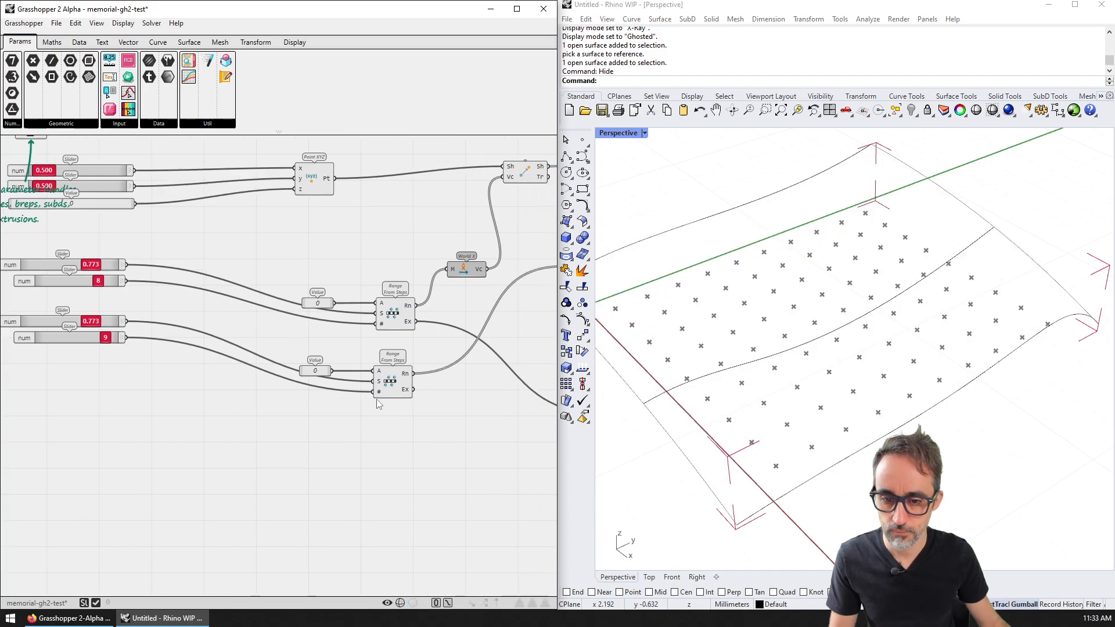
{"action": "left_click", "coordinate": [414, 604]}
{"action": "left_click", "coordinate": [414, 604]}
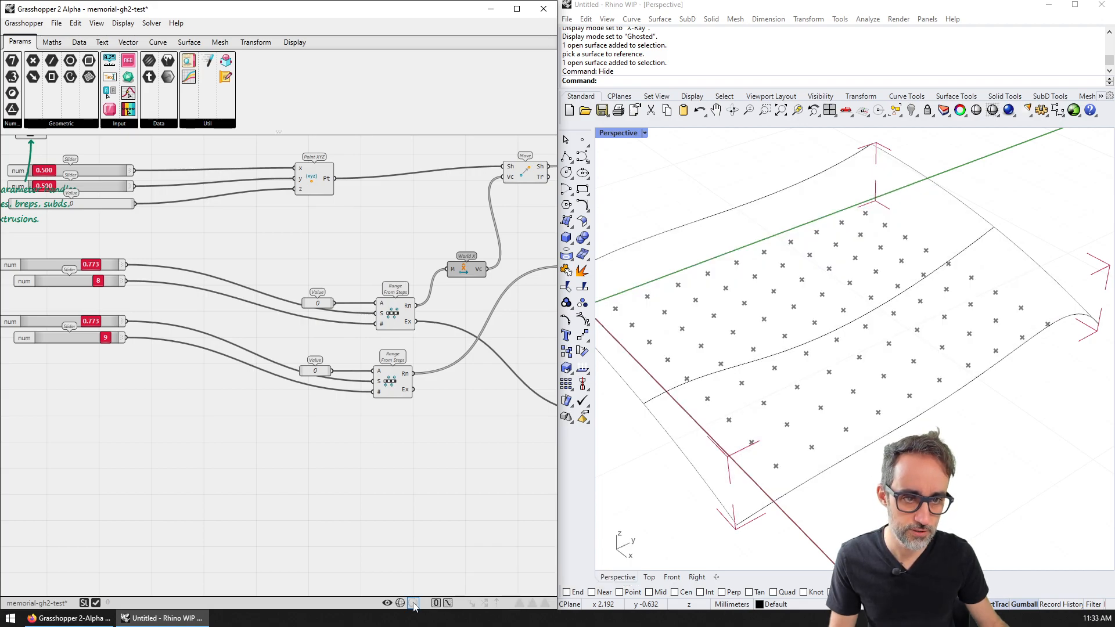
Step: Orbit to inspect the point grid and bring the whole definition into view
{"action": "right_click_drag", "start_coordinate": [900, 493], "coordinate": [792, 403]}
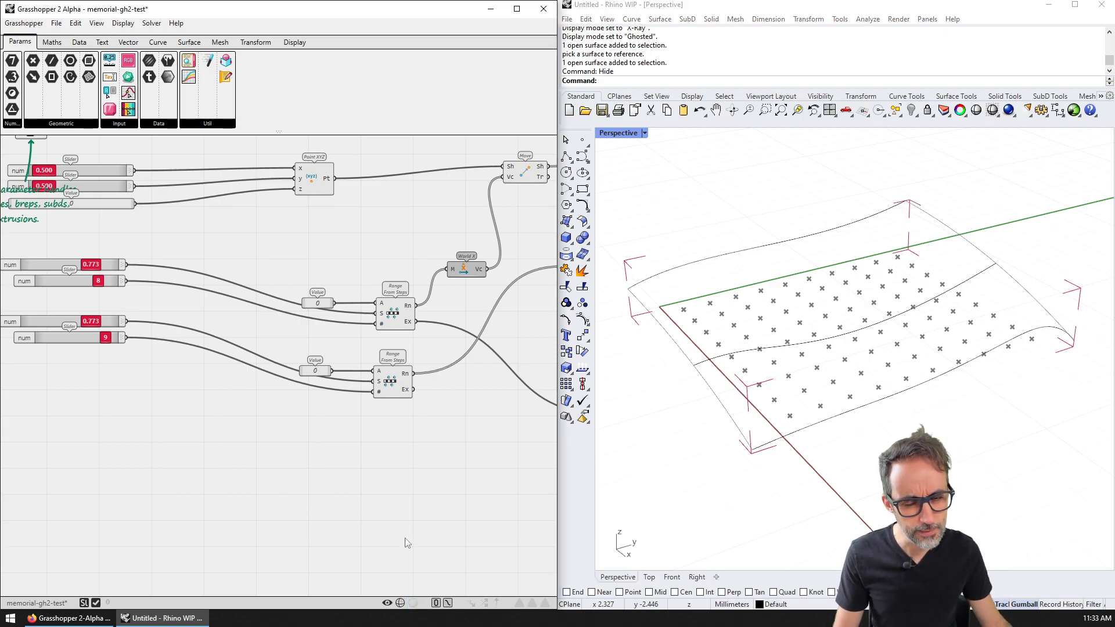
{"action": "right_click_drag", "start_coordinate": [709, 387], "coordinate": [706, 417]}
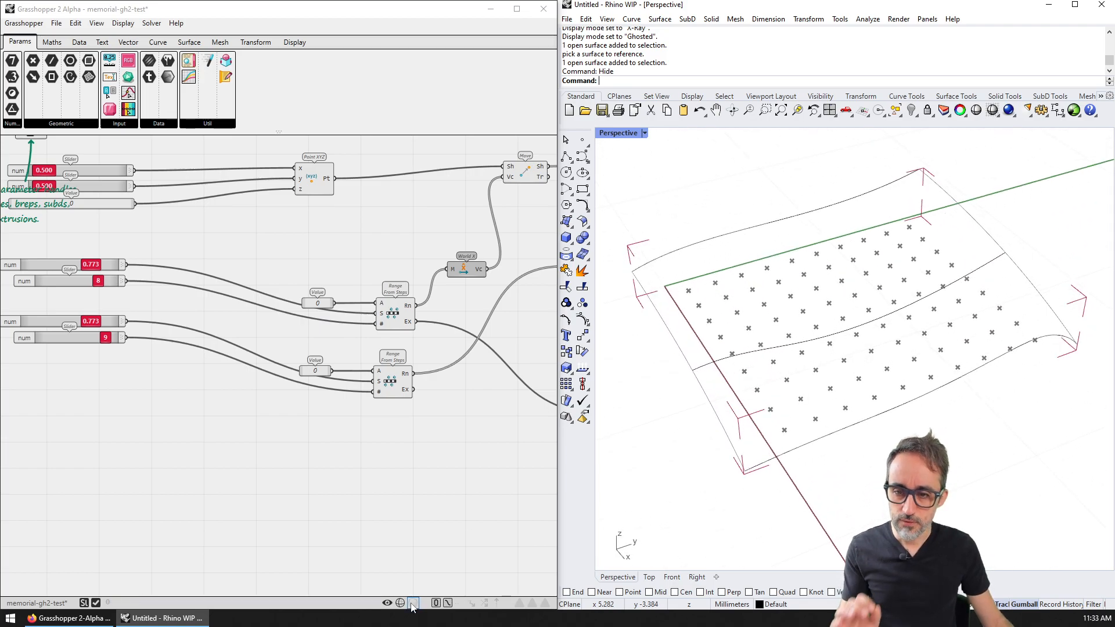
{"action": "right_click_drag", "start_coordinate": [172, 360], "coordinate": [217, 395]}
{"action": "scroll", "coordinate": [217, 394], "scroll_direction": "down", "scroll_amount": 1}
{"action": "left_click", "coordinate": [91, 190]}
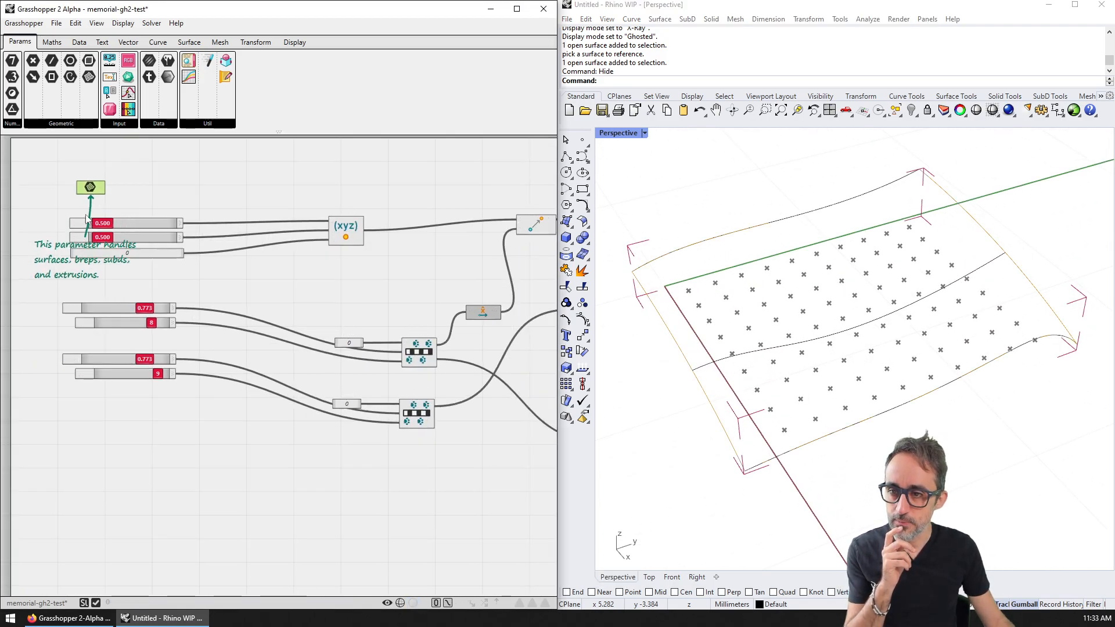
Step: Toggle the shaded preview and orbit in closer to the surface
{"action": "left_click", "coordinate": [414, 604]}
{"action": "left_click", "coordinate": [414, 604]}
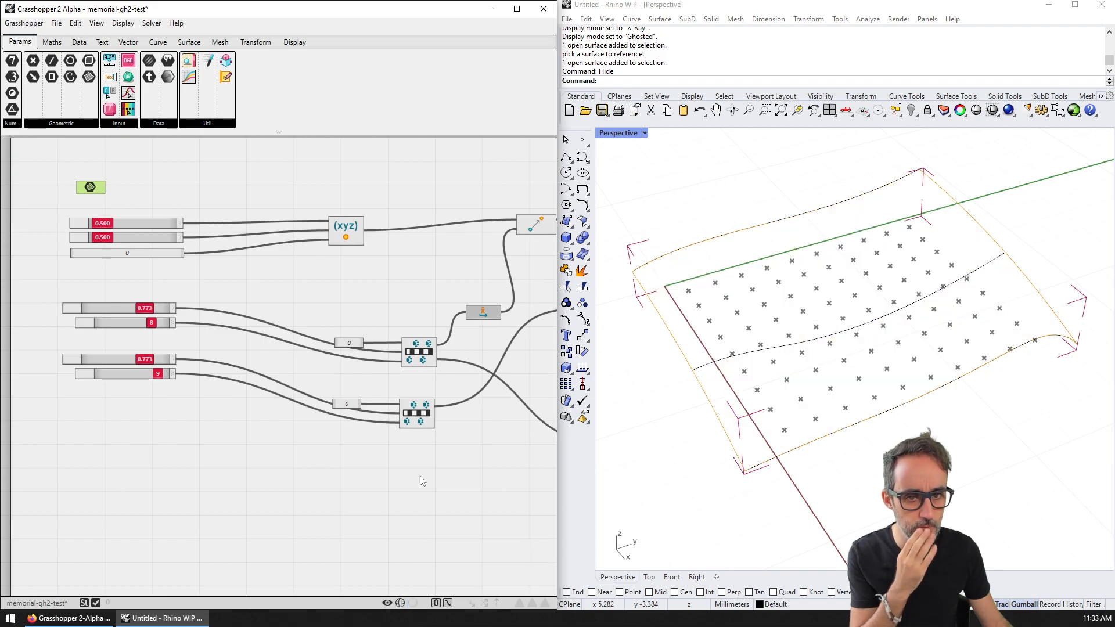
{"action": "right_click_drag", "start_coordinate": [812, 418], "coordinate": [836, 318]}
{"action": "mouse_move", "coordinate": [941, 313]}
{"action": "right_mouse_down"}
{"action": "mouse_move", "coordinate": [983, 373]}
{"action": "mouse_move", "coordinate": [903, 386]}
{"action": "mouse_move", "coordinate": [856, 442]}
{"action": "mouse_move", "coordinate": [906, 407]}
{"action": "right_mouse_up"}
{"action": "left_click", "coordinate": [414, 603]}
{"action": "left_click", "coordinate": [491, 508]}
{"action": "right_click_drag", "start_coordinate": [758, 511], "coordinate": [749, 462]}
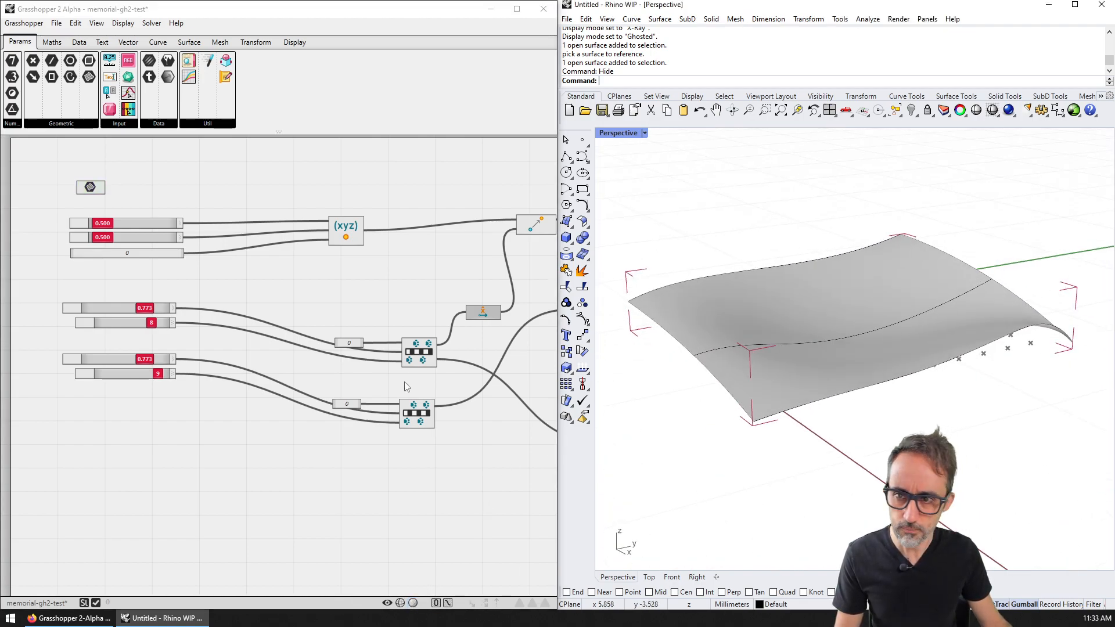
Step: Turn off Grasshopper's preview and hide the three loft curves with the H command
{"action": "left_click", "coordinate": [387, 604]}
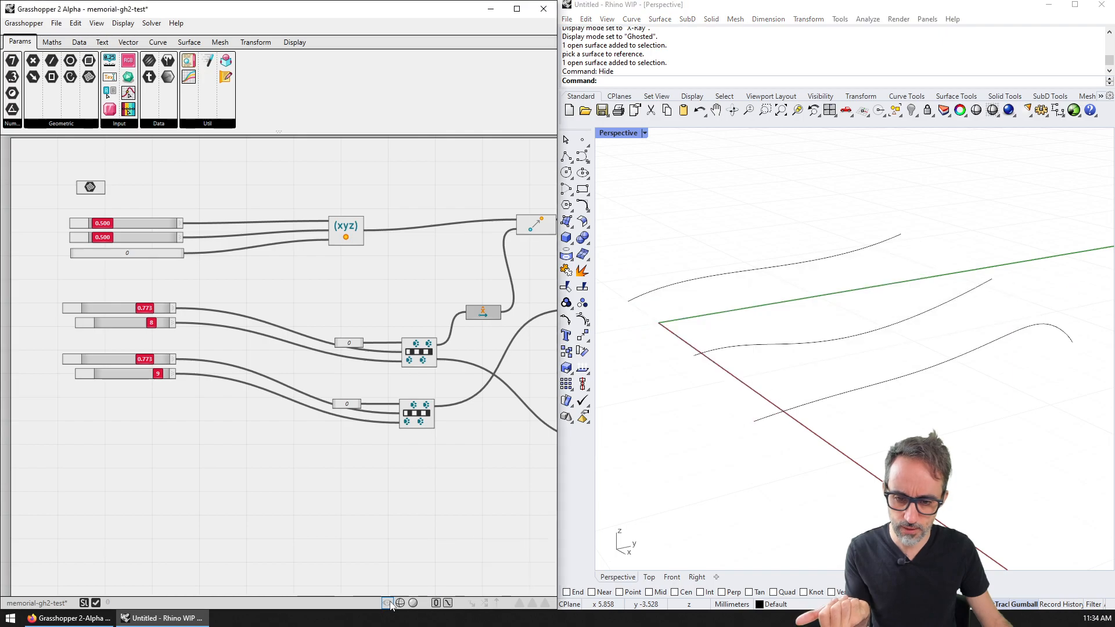
{"action": "left_click", "coordinate": [387, 603]}
{"action": "left_click", "coordinate": [387, 603]}
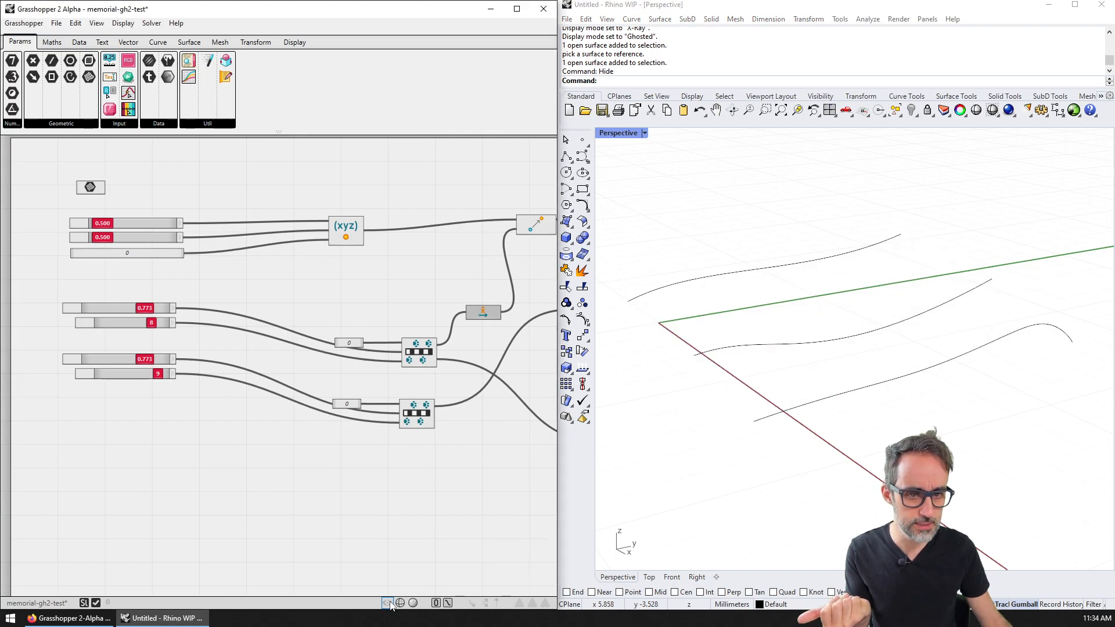
{"action": "left_click", "coordinate": [387, 603]}
{"action": "left_click", "coordinate": [388, 603]}
{"action": "left_click_drag", "start_coordinate": [913, 439], "coordinate": [725, 215]}
{"action": "type", "text": "h"}
{"action": "key", "text": "Return"}
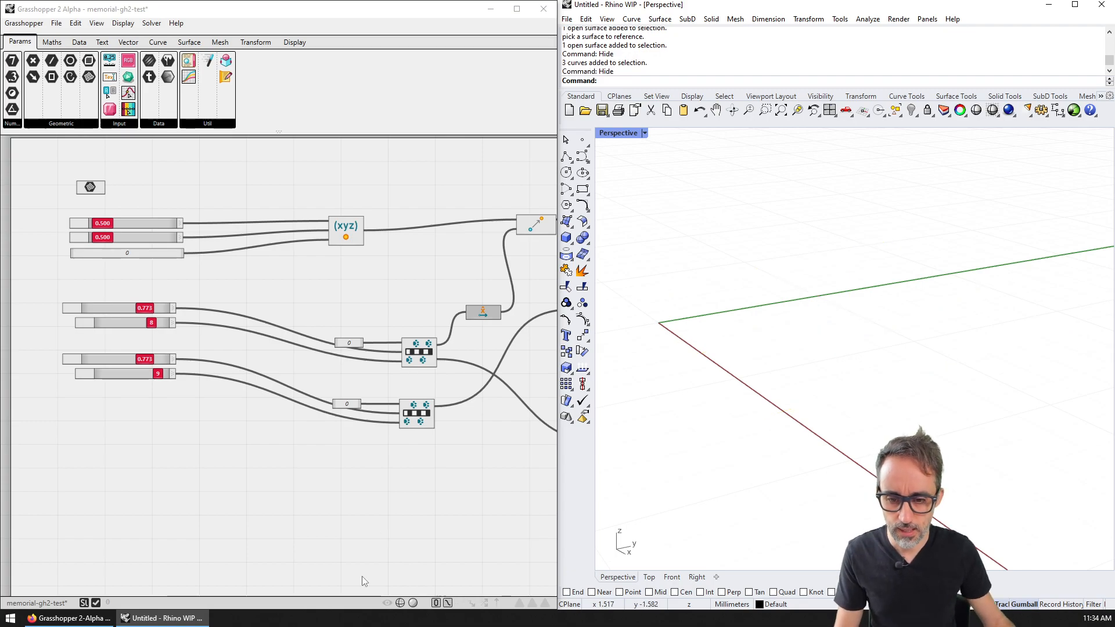
Step: Restore Grasshopper's preview with shading off and orbit low to inspect the point grid
{"action": "left_click", "coordinate": [387, 604]}
{"action": "left_click", "coordinate": [413, 603]}
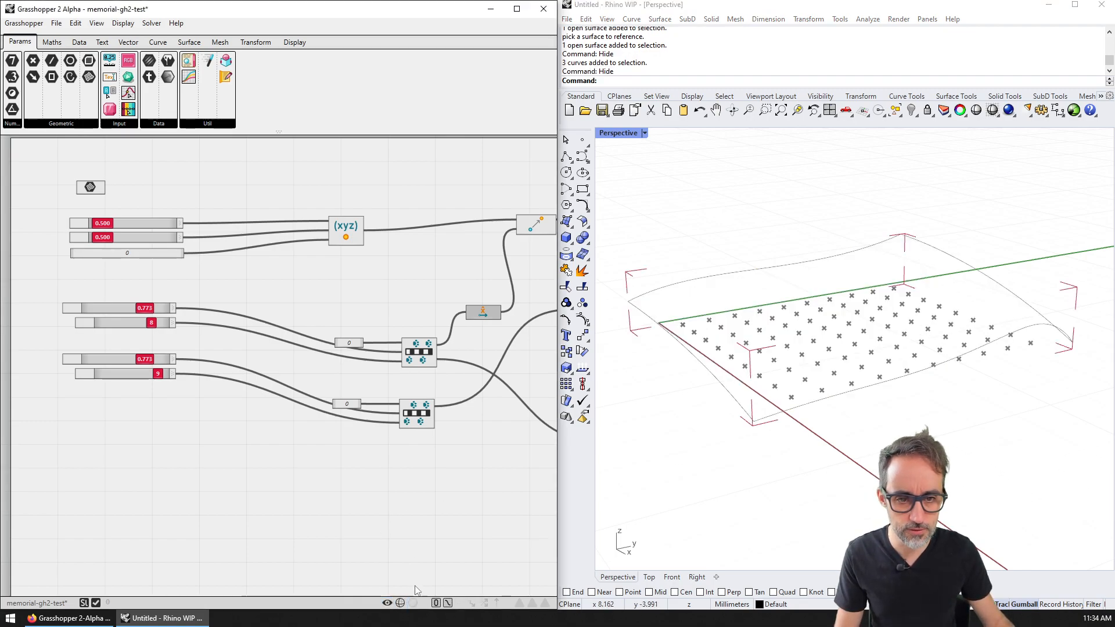
{"action": "mouse_move", "coordinate": [842, 478]}
{"action": "right_mouse_down"}
{"action": "mouse_move", "coordinate": [766, 525]}
{"action": "mouse_move", "coordinate": [958, 481]}
{"action": "mouse_move", "coordinate": [943, 481]}
{"action": "right_mouse_up"}
{"action": "left_click", "coordinate": [413, 603]}
{"action": "mouse_move", "coordinate": [995, 443]}
{"action": "right_mouse_down"}
{"action": "mouse_move", "coordinate": [973, 329]}
{"action": "mouse_move", "coordinate": [995, 458]}
{"action": "mouse_move", "coordinate": [992, 447]}
{"action": "right_mouse_up"}
{"action": "left_click", "coordinate": [401, 603]}
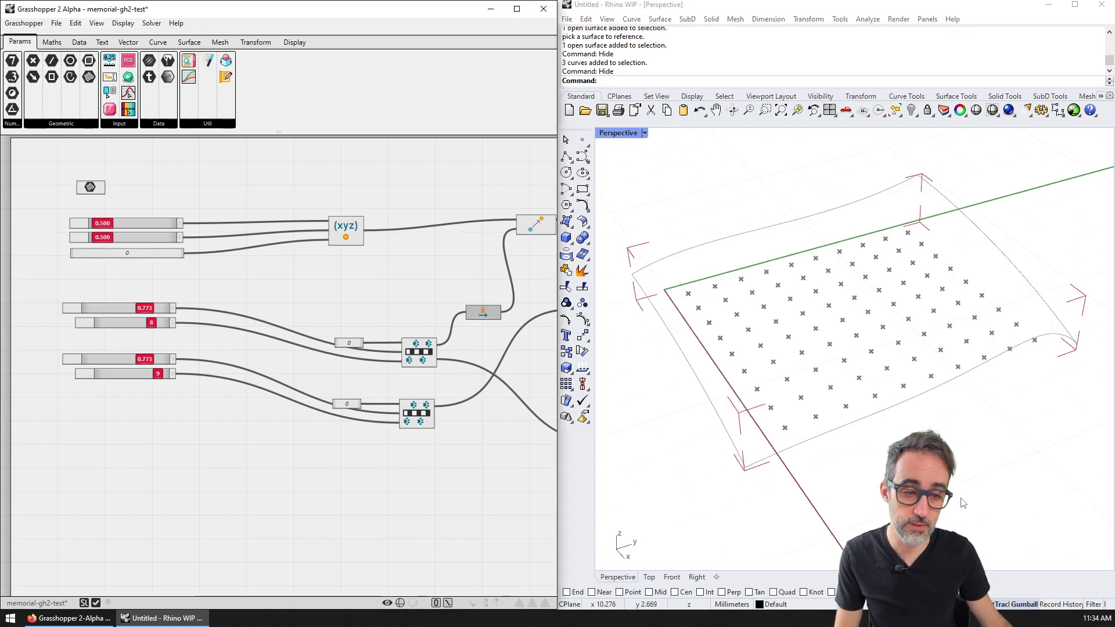
Step: Reframe the downstream components and browse the Surface tab's Freeform, Primitive and Analysis lists
{"action": "right_click_drag", "start_coordinate": [945, 500], "coordinate": [951, 496]}
{"action": "right_click_drag", "start_coordinate": [470, 314], "coordinate": [65, 295]}
{"action": "scroll", "coordinate": [426, 312], "scroll_direction": "up", "scroll_amount": 3}
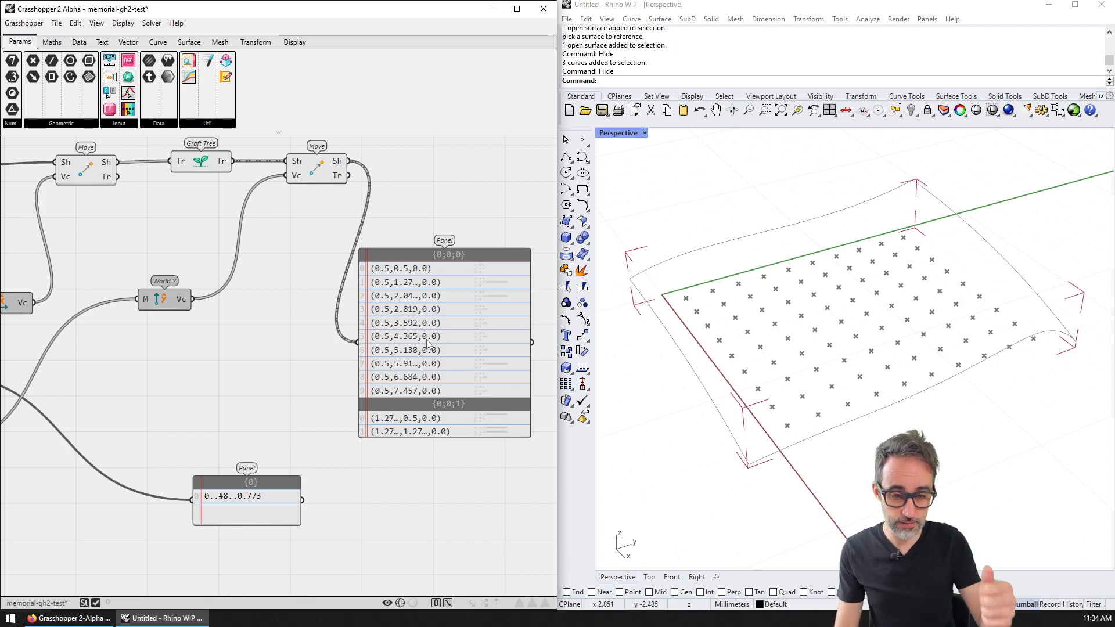
{"action": "left_click", "coordinate": [158, 43]}
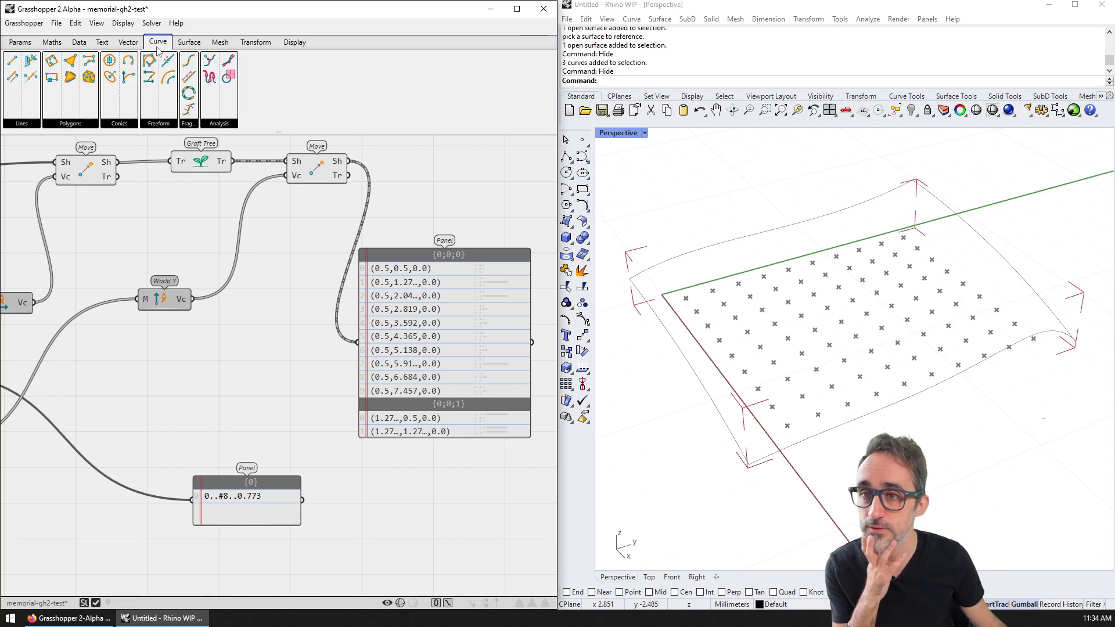
{"action": "left_click", "coordinate": [189, 42]}
{"action": "left_click", "coordinate": [116, 123]}
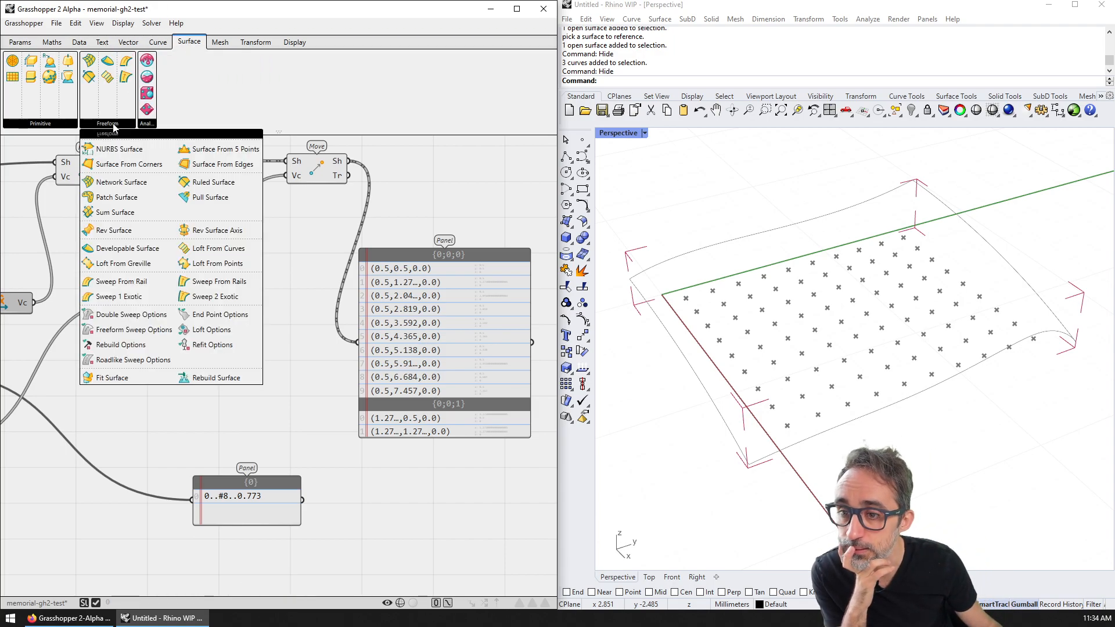
{"action": "left_click", "coordinate": [49, 122]}
{"action": "left_click", "coordinate": [145, 124]}
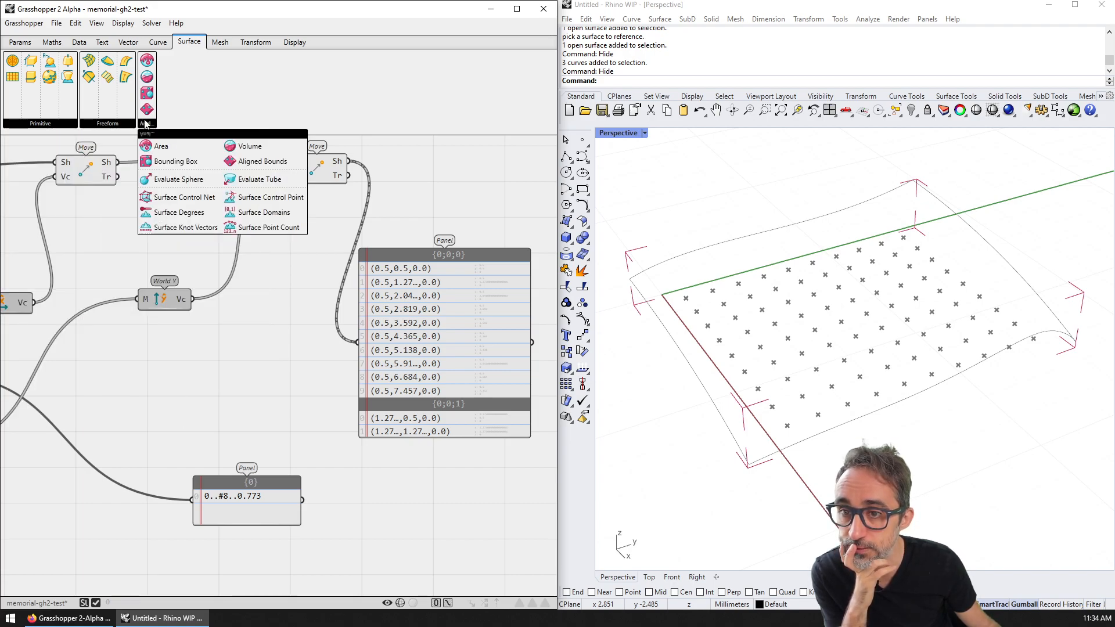
{"action": "left_click", "coordinate": [114, 124]}
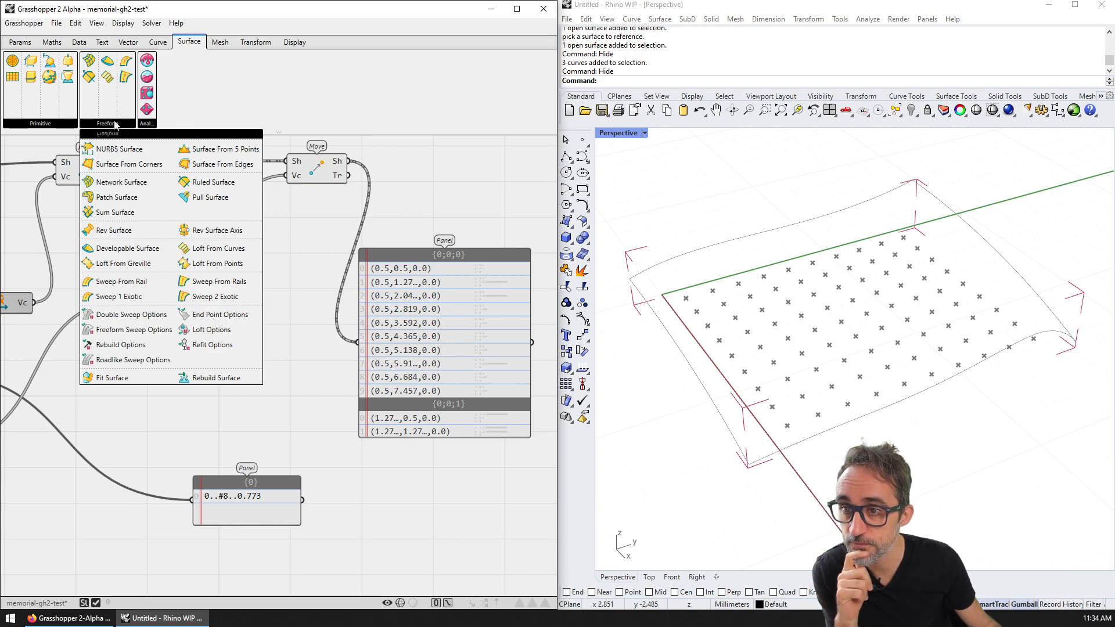
{"action": "left_click", "coordinate": [71, 124]}
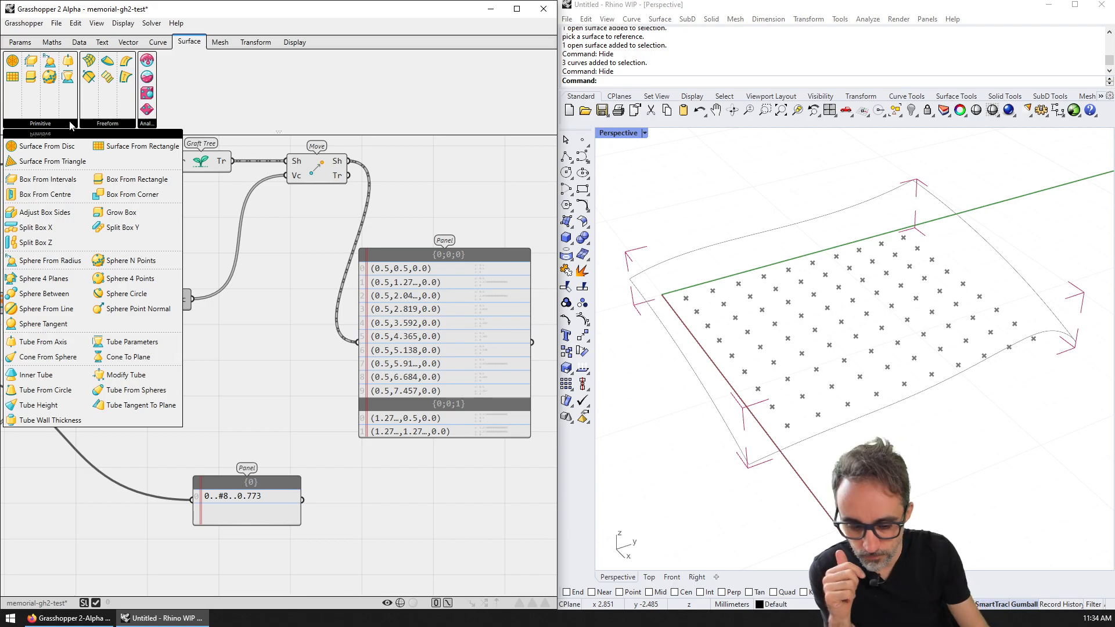
{"action": "left_click", "coordinate": [146, 124]}
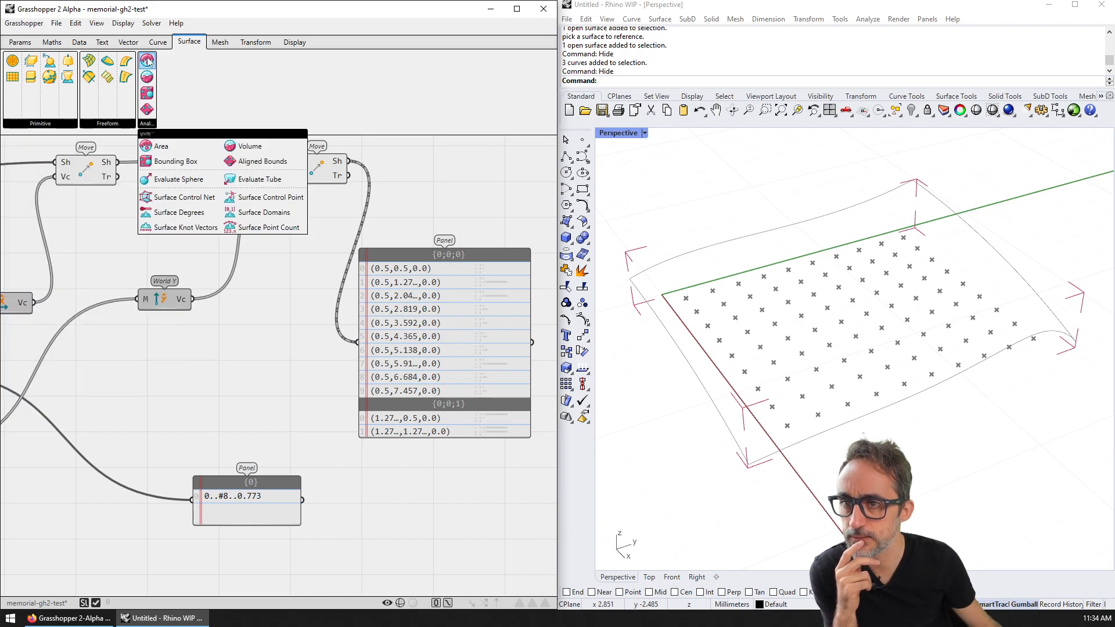
Step: Browse the Vector tab's Interval, Spread, Field and Plane component lists
{"action": "left_click", "coordinate": [128, 41]}
{"action": "left_click", "coordinate": [282, 126]}
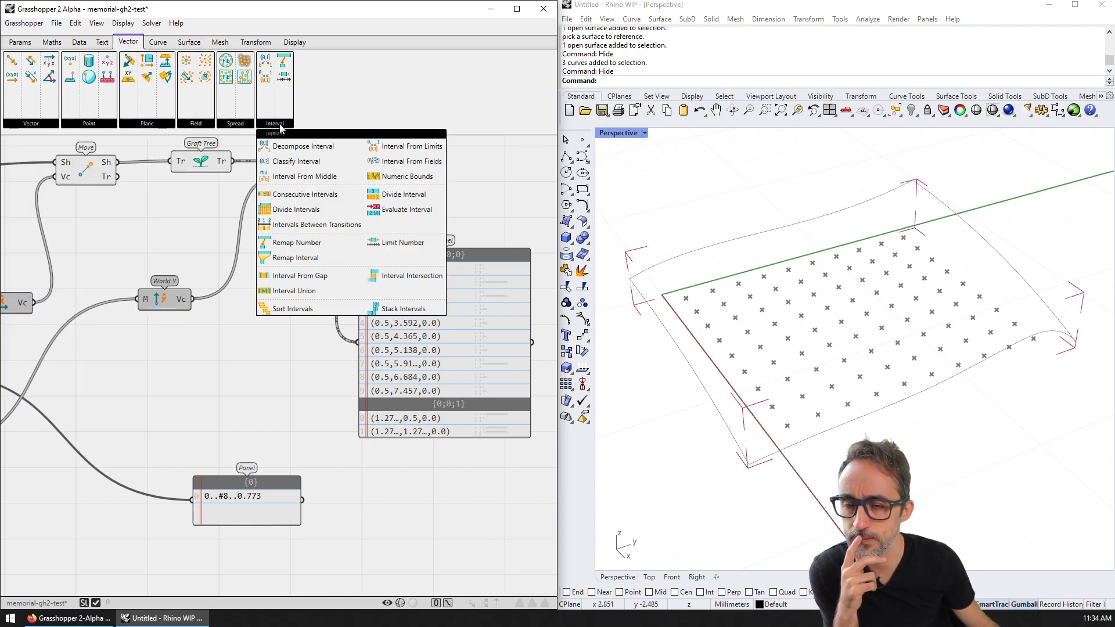
{"action": "left_click", "coordinate": [250, 126]}
{"action": "left_click", "coordinate": [208, 127]}
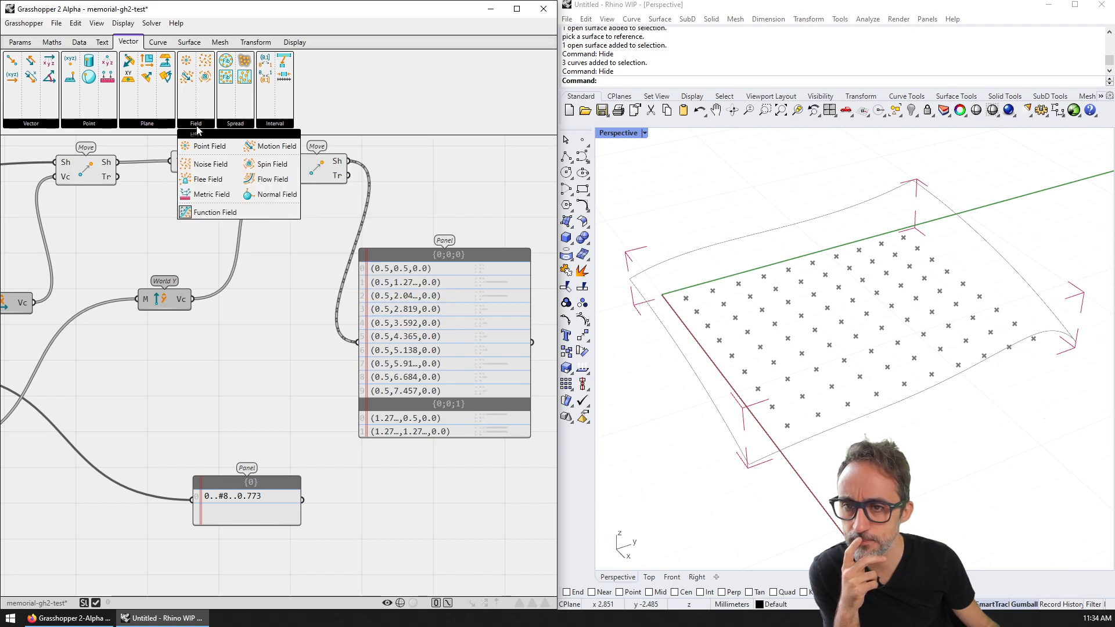
{"action": "left_click", "coordinate": [159, 128]}
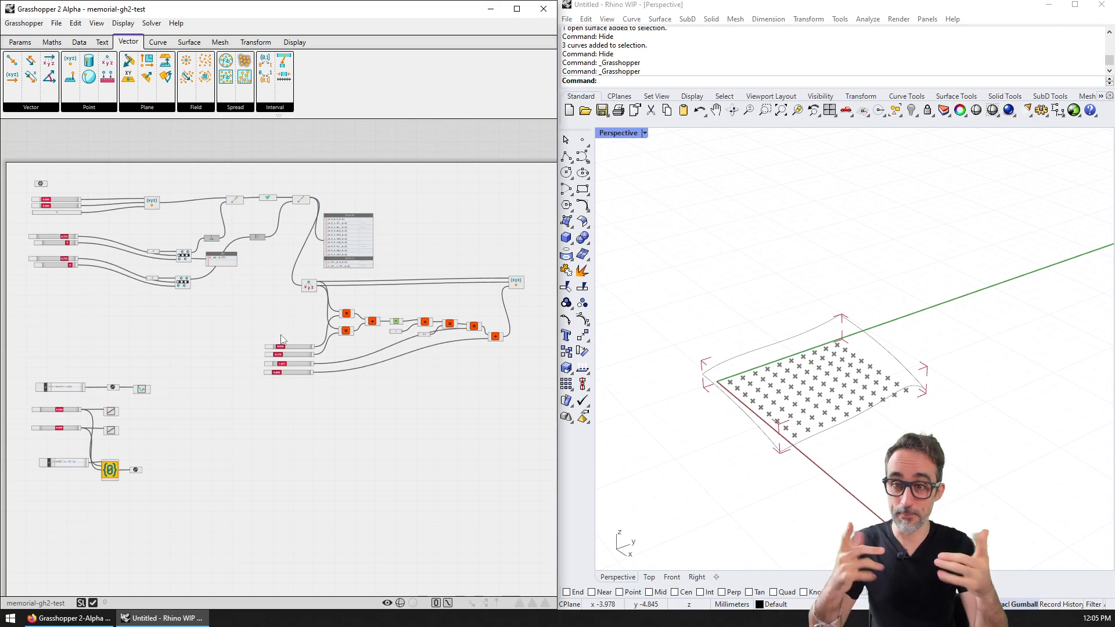
Step: Move the 3D view closer to the point grid and re-browse the Surface and Vector components
{"action": "scroll", "coordinate": [836, 395], "scroll_direction": "up", "scroll_amount": 9}
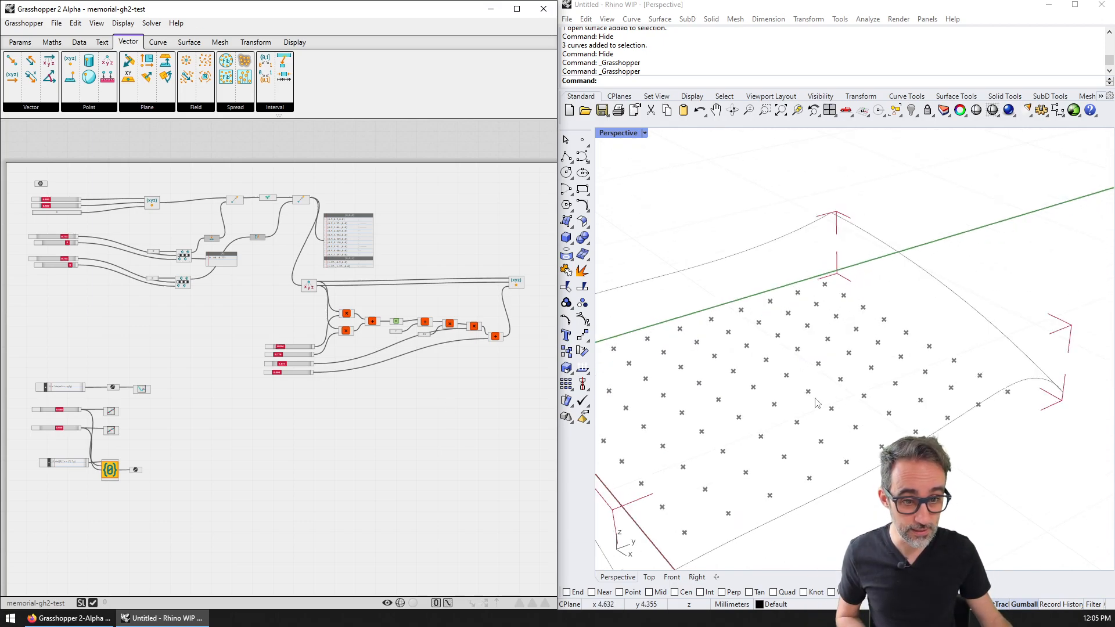
{"action": "scroll", "coordinate": [798, 406], "scroll_direction": "down", "scroll_amount": 5}
{"action": "right_click_drag", "start_coordinate": [780, 425], "coordinate": [974, 358], "text": "shift"}
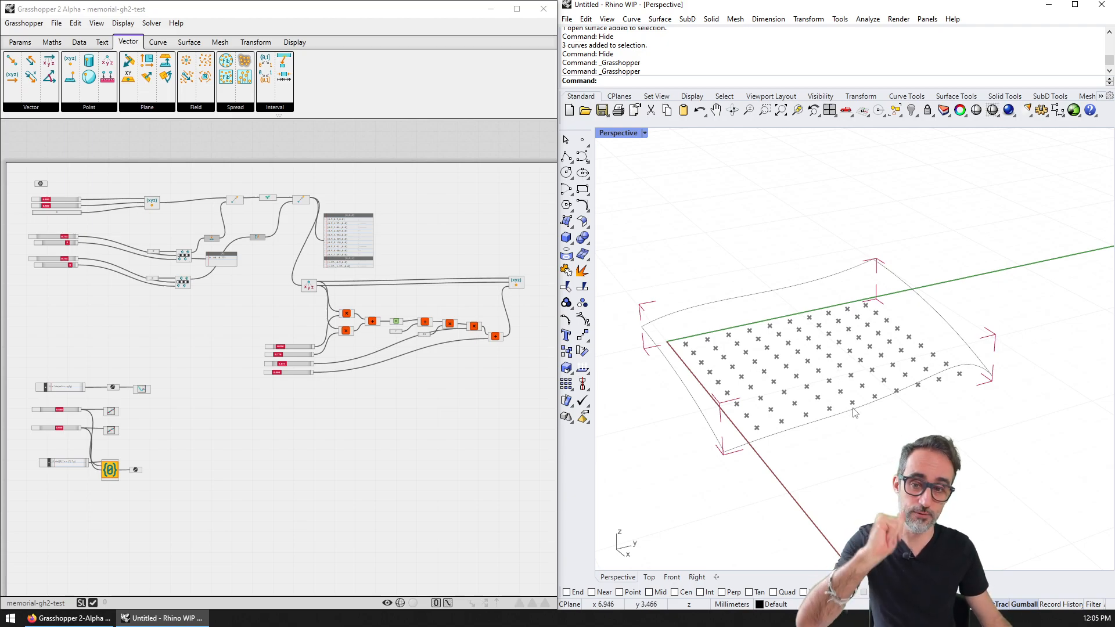
{"action": "left_click", "coordinate": [189, 42]}
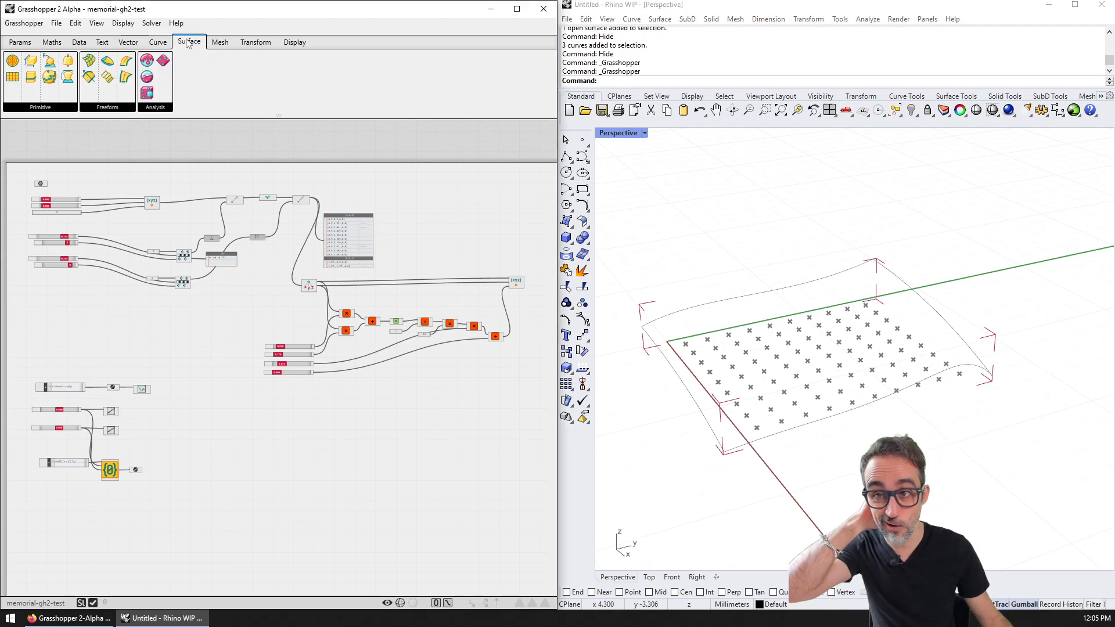
{"action": "mouse_move", "coordinate": [151, 108]}
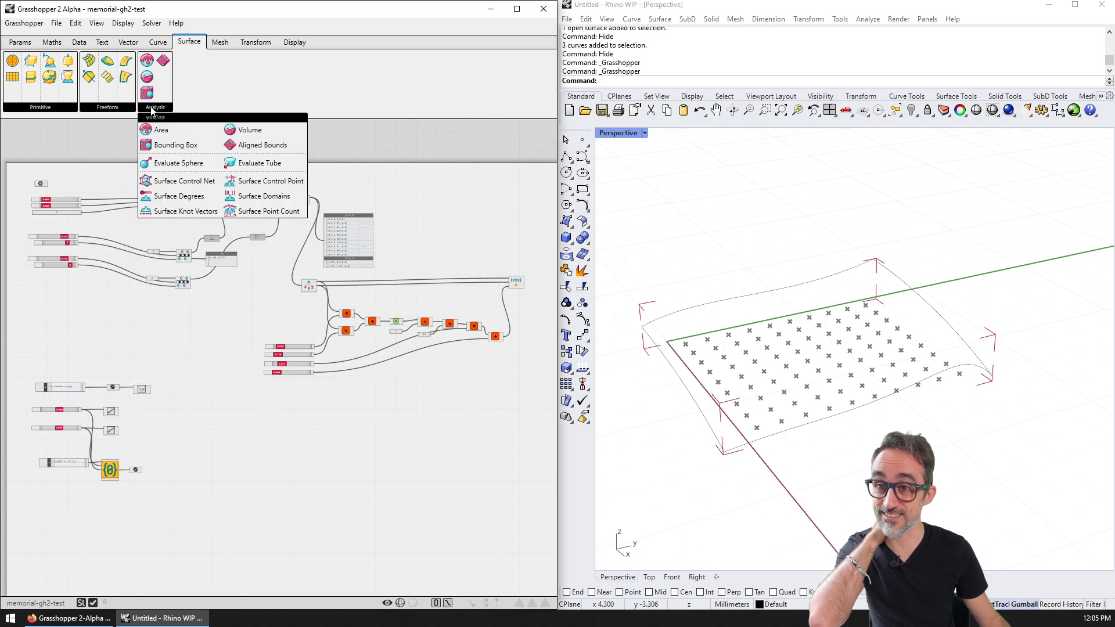
{"action": "left_click", "coordinate": [128, 42]}
{"action": "mouse_move", "coordinate": [101, 107]}
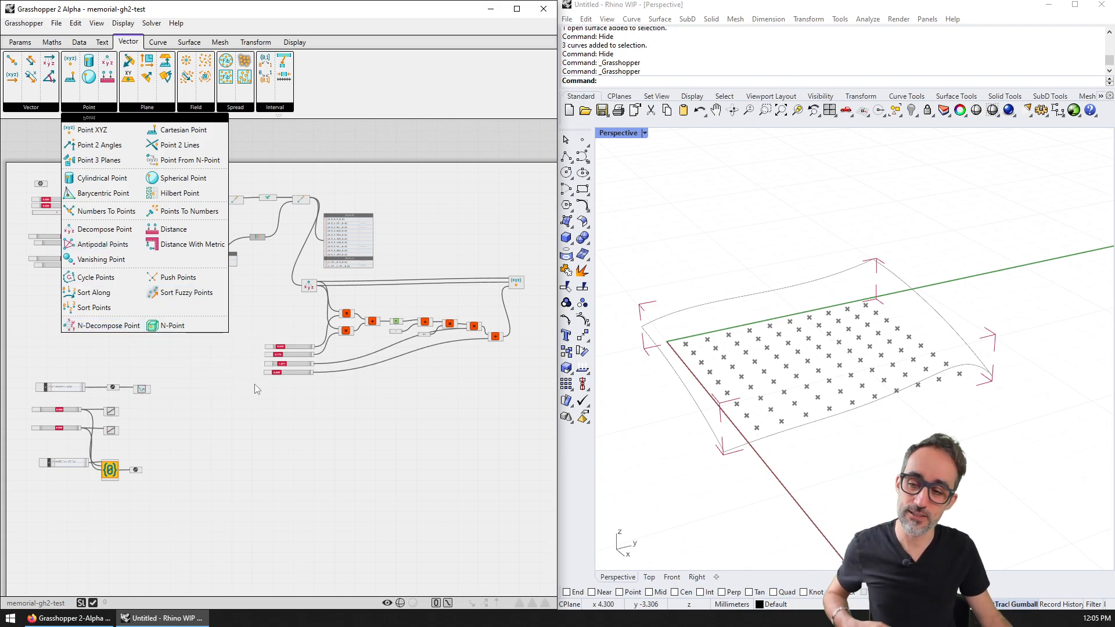
Step: Delete the Surface parameter at the definition's top-left
{"action": "right_click_drag", "start_coordinate": [194, 388], "coordinate": [292, 347]}
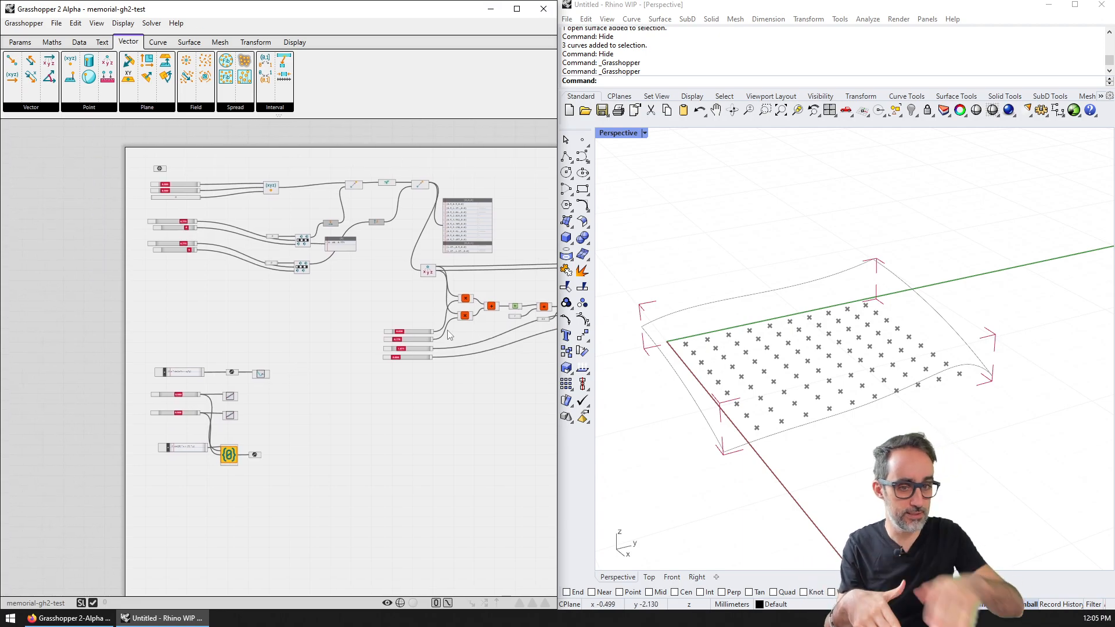
{"action": "left_click", "coordinate": [160, 168]}
{"action": "key", "text": "Delete"}
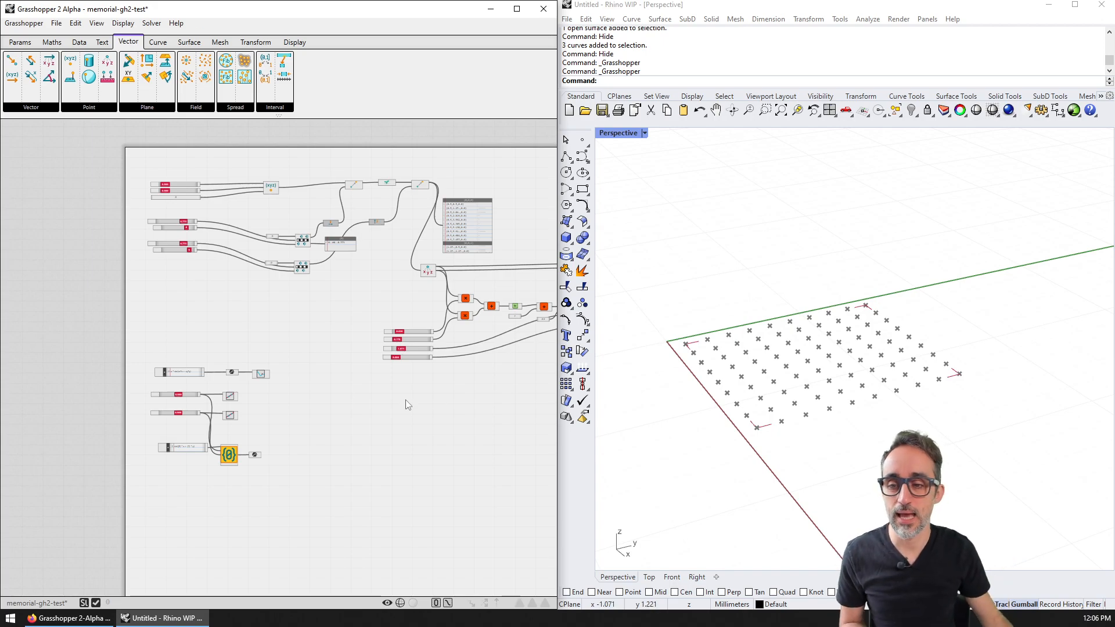
Step: Zoom in and browse the Maths tab's Functions, Complex and Special component lists
{"action": "scroll", "coordinate": [316, 354], "scroll_direction": "up", "scroll_amount": 5}
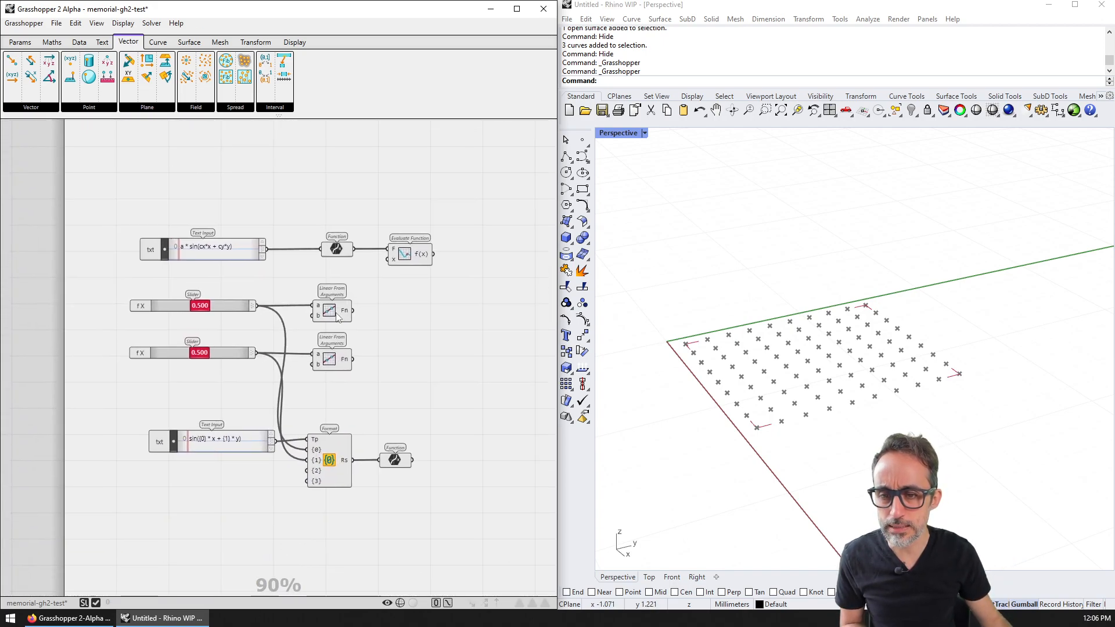
{"action": "scroll", "coordinate": [374, 316], "scroll_direction": "up", "scroll_amount": 1}
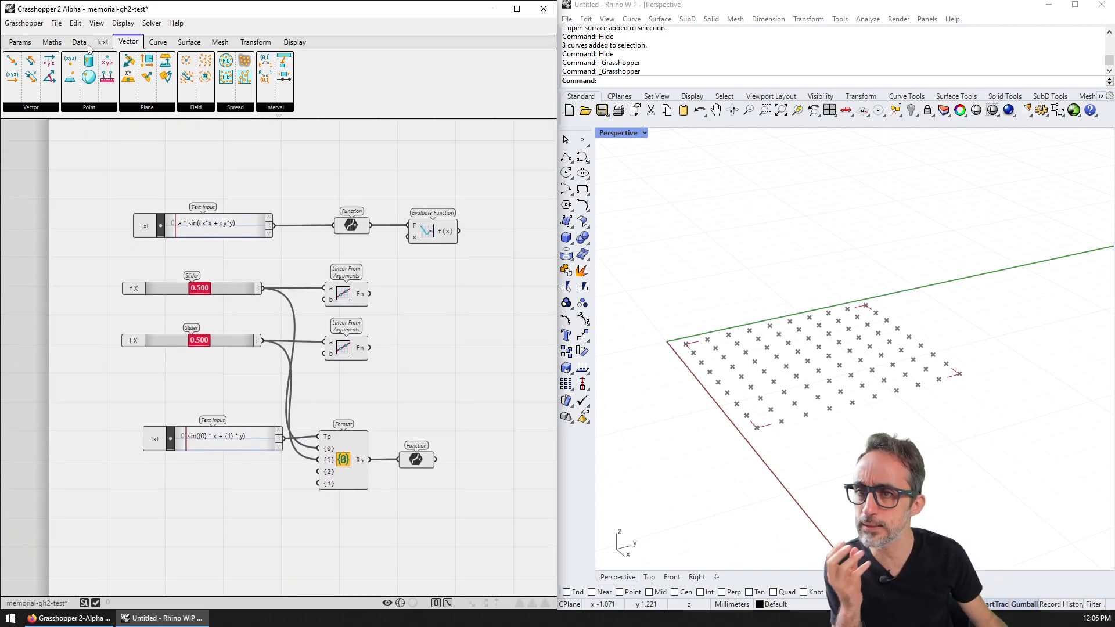
{"action": "left_click", "coordinate": [52, 43]}
{"action": "left_click", "coordinate": [64, 108]}
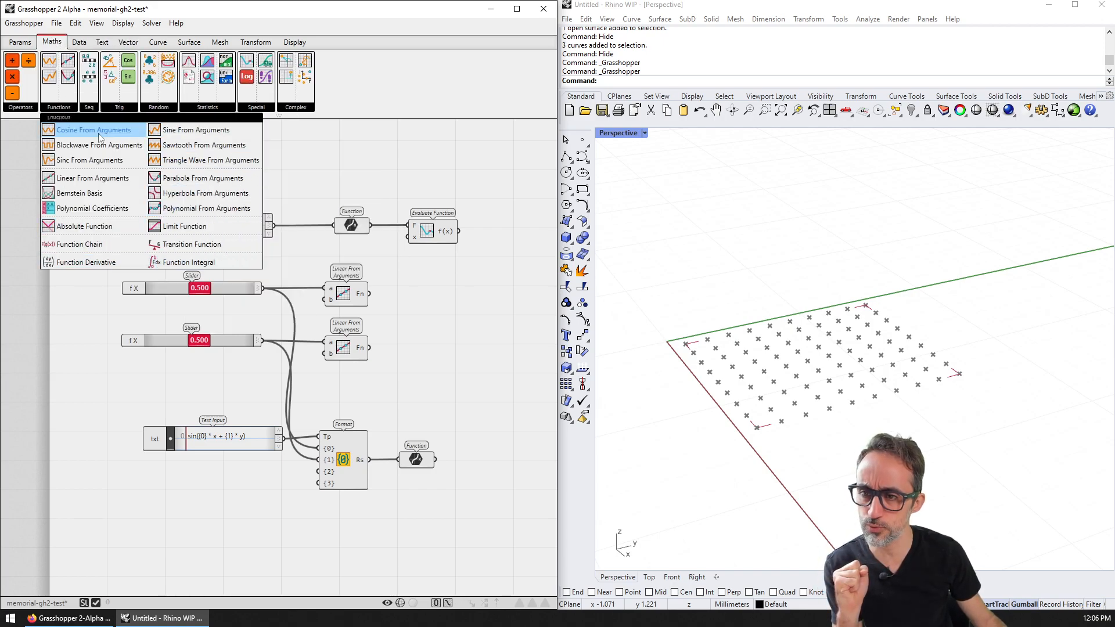
{"action": "left_click", "coordinate": [295, 110]}
{"action": "left_click", "coordinate": [256, 106]}
{"action": "left_click", "coordinate": [256, 106]}
{"action": "left_click", "coordinate": [256, 106]}
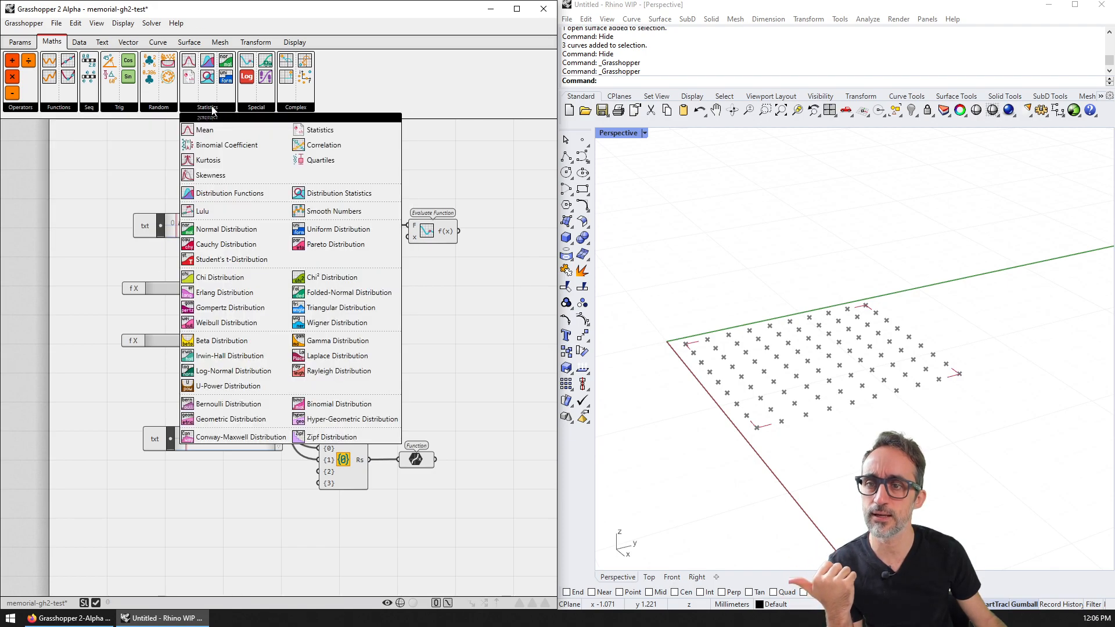
{"action": "mouse_move", "coordinate": [54, 109]}
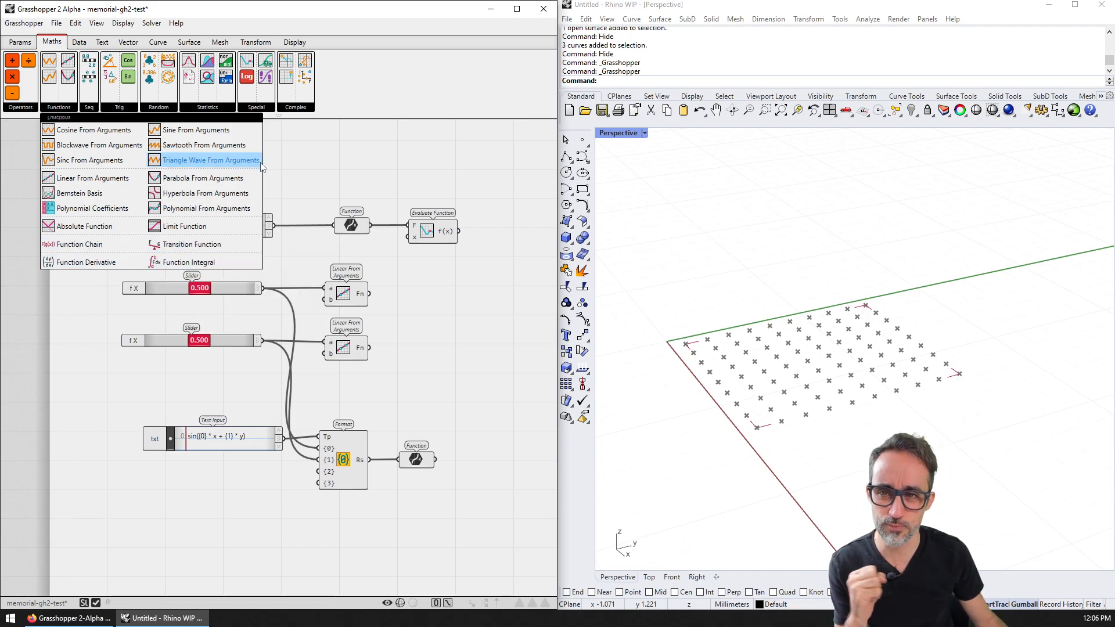
{"action": "mouse_move", "coordinate": [263, 109]}
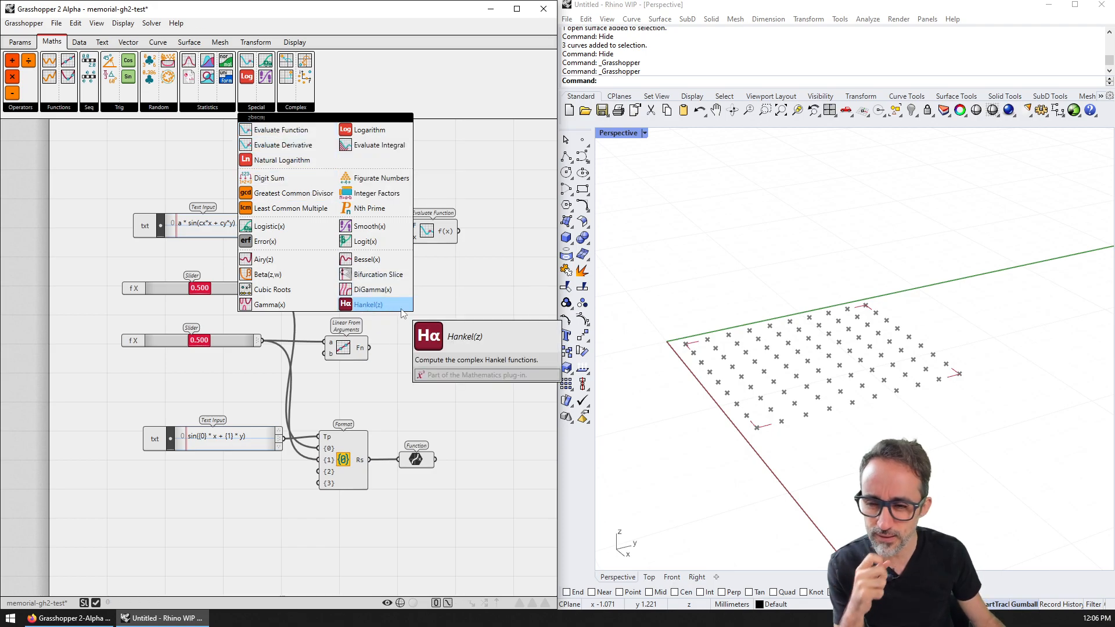
Step: Centre the 'a * sin(cx*x + cy*y)' Text Input in close view
{"action": "right_click_drag", "start_coordinate": [288, 273], "coordinate": [301, 281]}
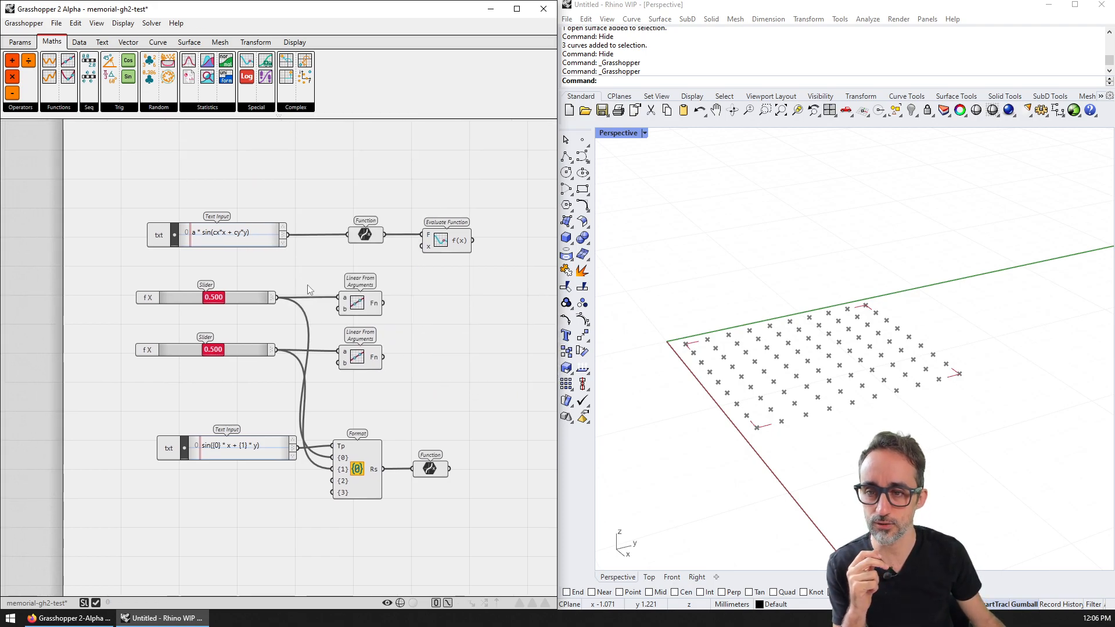
{"action": "scroll", "coordinate": [191, 224], "scroll_direction": "up", "scroll_amount": 5}
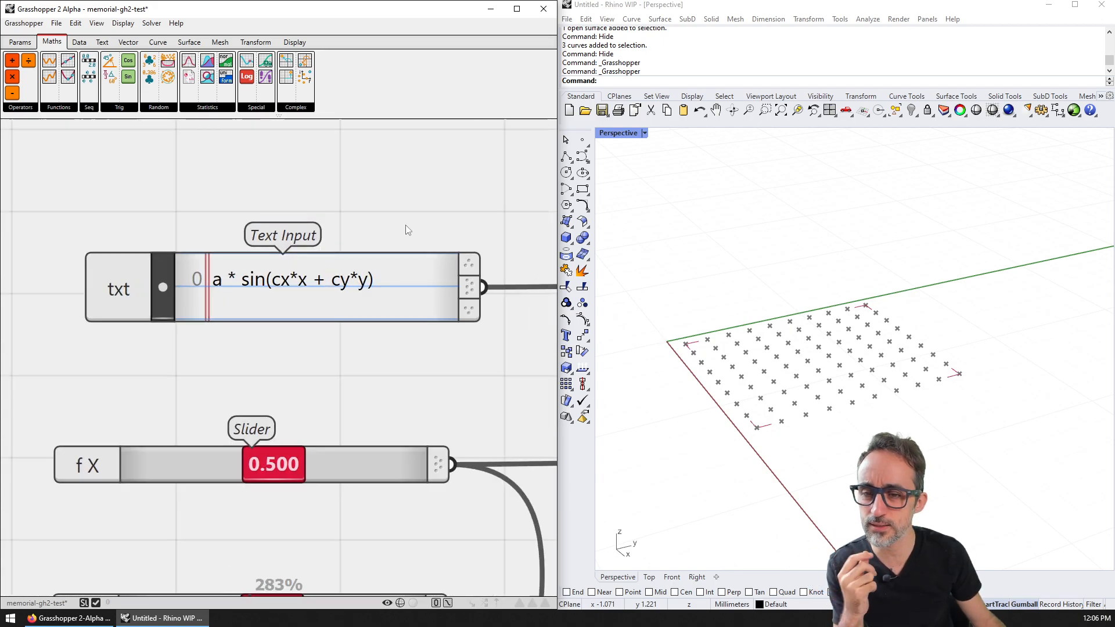
{"action": "right_click_drag", "start_coordinate": [405, 225], "coordinate": [366, 192]}
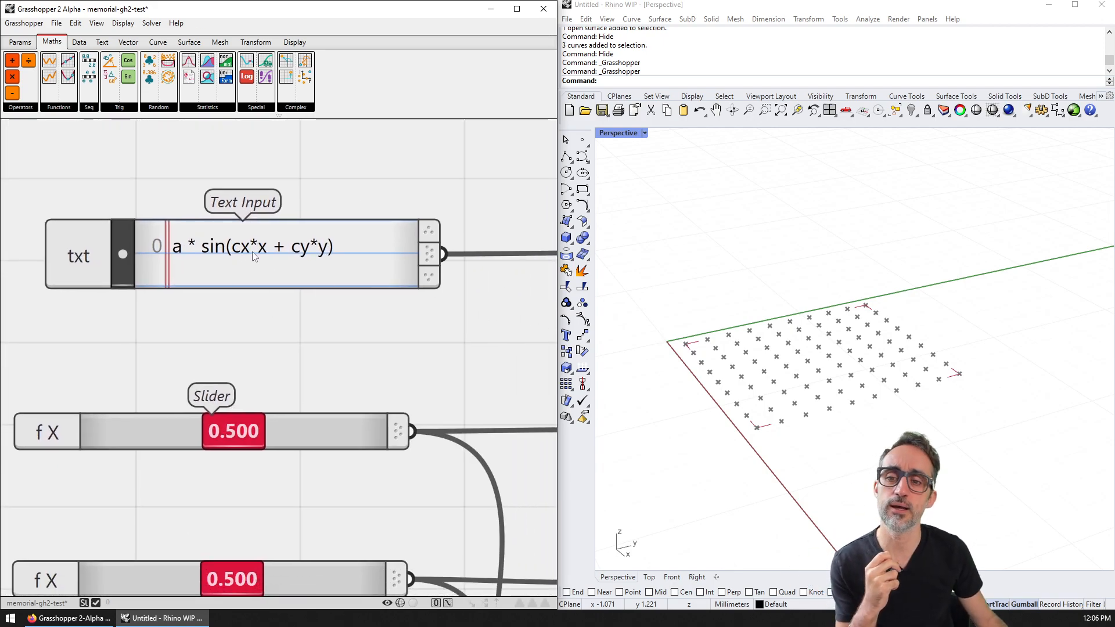
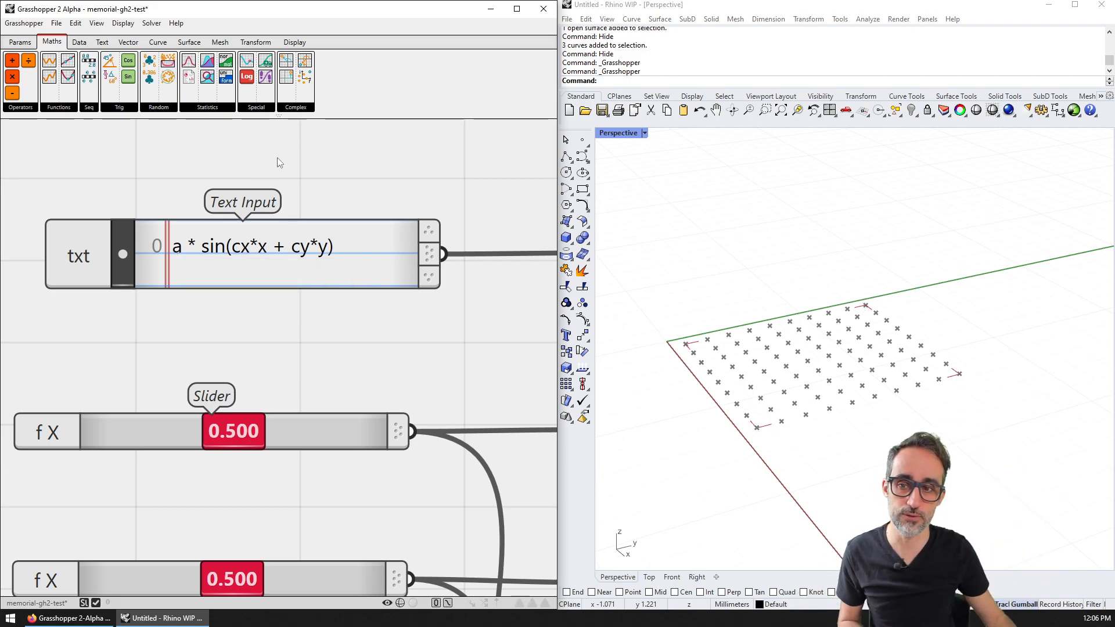
Step: Compare the Function component with the expression panel and browse the function components
{"action": "scroll", "coordinate": [271, 158], "scroll_direction": "down", "scroll_amount": 2}
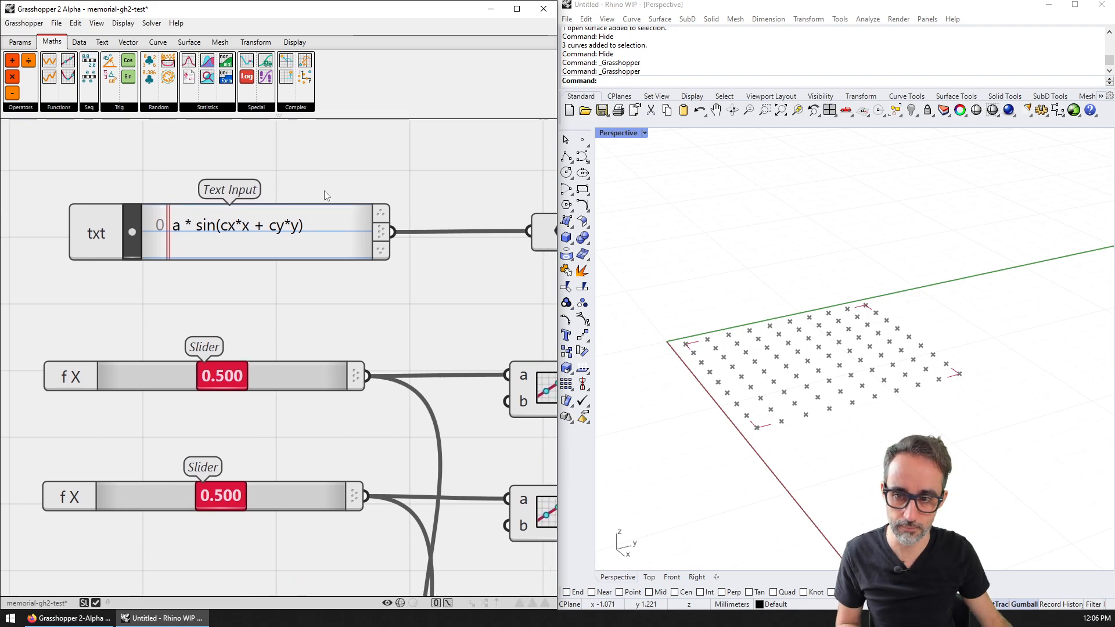
{"action": "scroll", "coordinate": [286, 183], "scroll_direction": "down", "scroll_amount": 2}
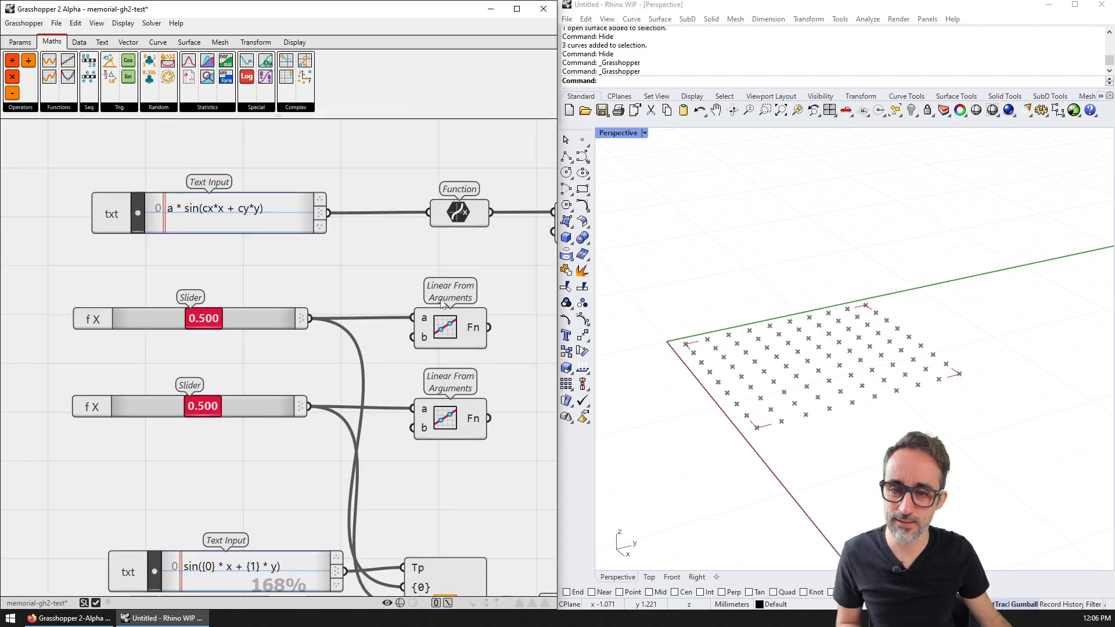
{"action": "scroll", "coordinate": [360, 302], "scroll_direction": "up", "scroll_amount": 2}
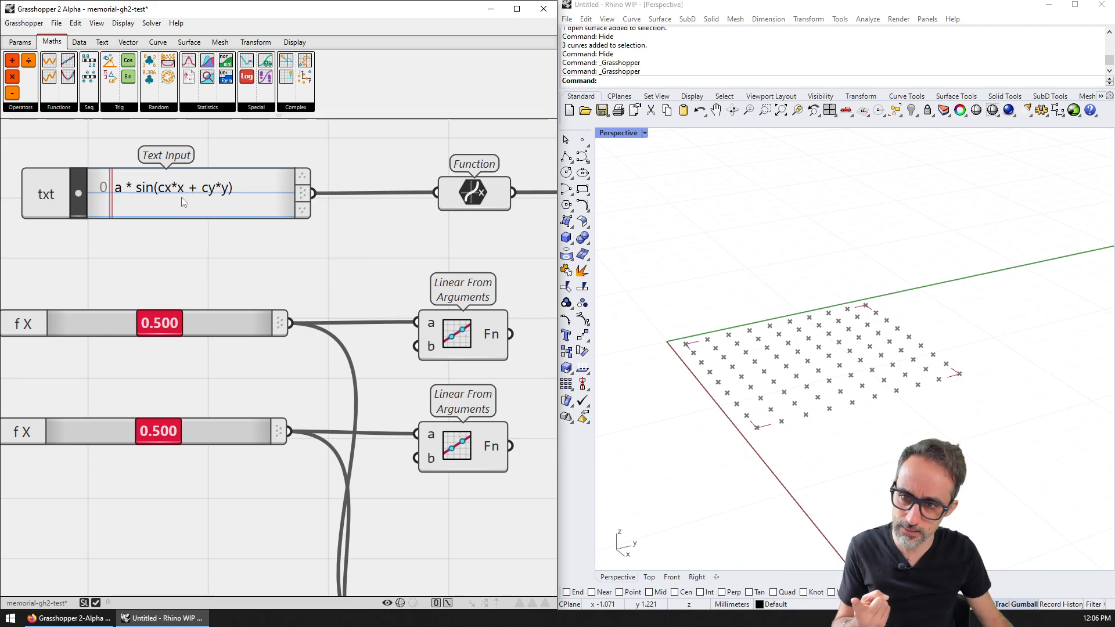
{"action": "right_click_drag", "start_coordinate": [390, 231], "coordinate": [306, 236]}
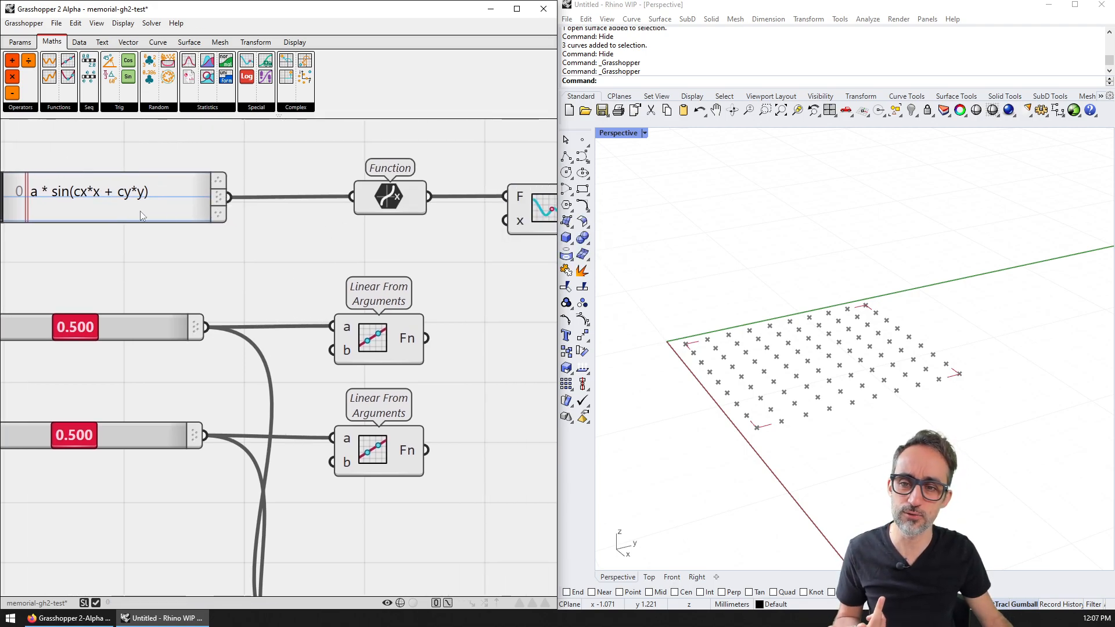
{"action": "right_click_drag", "start_coordinate": [153, 211], "coordinate": [209, 215]}
{"action": "scroll", "coordinate": [221, 212], "scroll_direction": "up", "scroll_amount": 3}
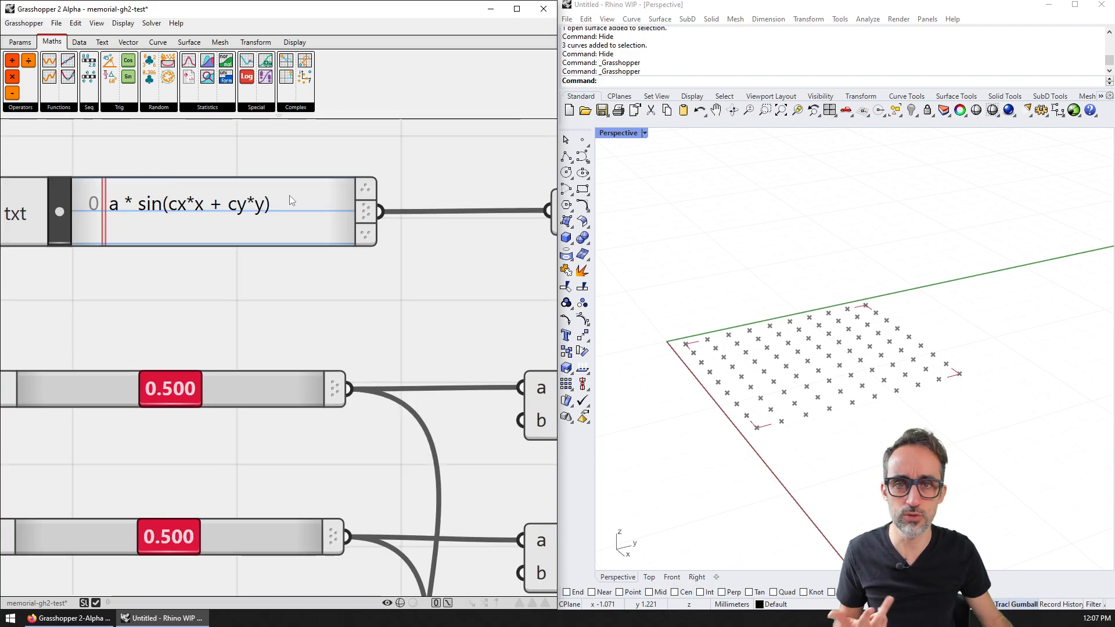
{"action": "scroll", "coordinate": [297, 226], "scroll_direction": "down", "scroll_amount": 3}
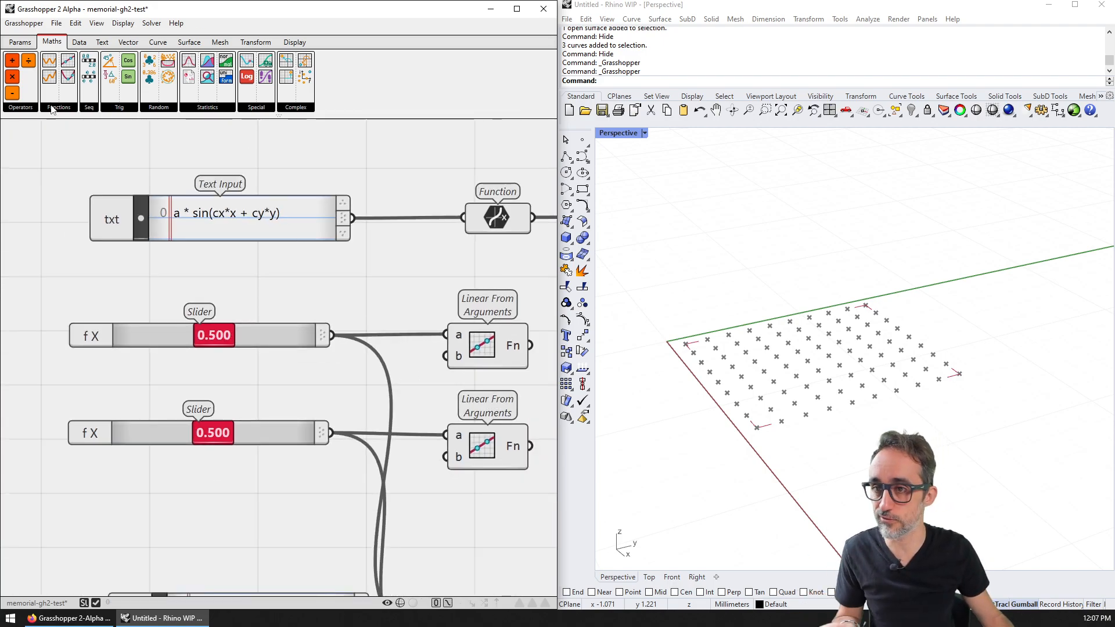
{"action": "left_click", "coordinate": [52, 109]}
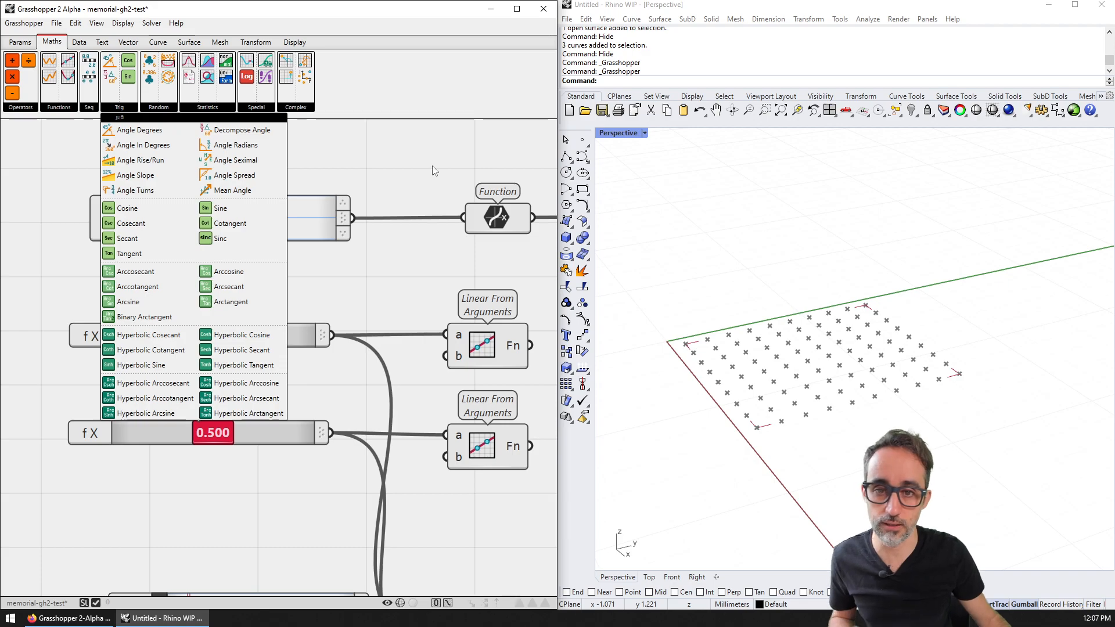
Step: Survey the definition, ending with the sliders and expression components in view
{"action": "scroll", "coordinate": [431, 168], "scroll_direction": "down", "scroll_amount": 4}
{"action": "right_click_drag", "start_coordinate": [431, 173], "coordinate": [166, 337]}
{"action": "scroll", "coordinate": [195, 302], "scroll_direction": "up", "scroll_amount": 1}
{"action": "right_click_drag", "start_coordinate": [193, 298], "coordinate": [477, 195]}
{"action": "scroll", "coordinate": [269, 310], "scroll_direction": "up", "scroll_amount": 2}
{"action": "scroll", "coordinate": [200, 329], "scroll_direction": "down", "scroll_amount": 8}
{"action": "right_click_drag", "start_coordinate": [395, 296], "coordinate": [194, 271]}
{"action": "scroll", "coordinate": [171, 353], "scroll_direction": "up", "scroll_amount": 8}
{"action": "right_click_drag", "start_coordinate": [172, 367], "coordinate": [156, 286]}
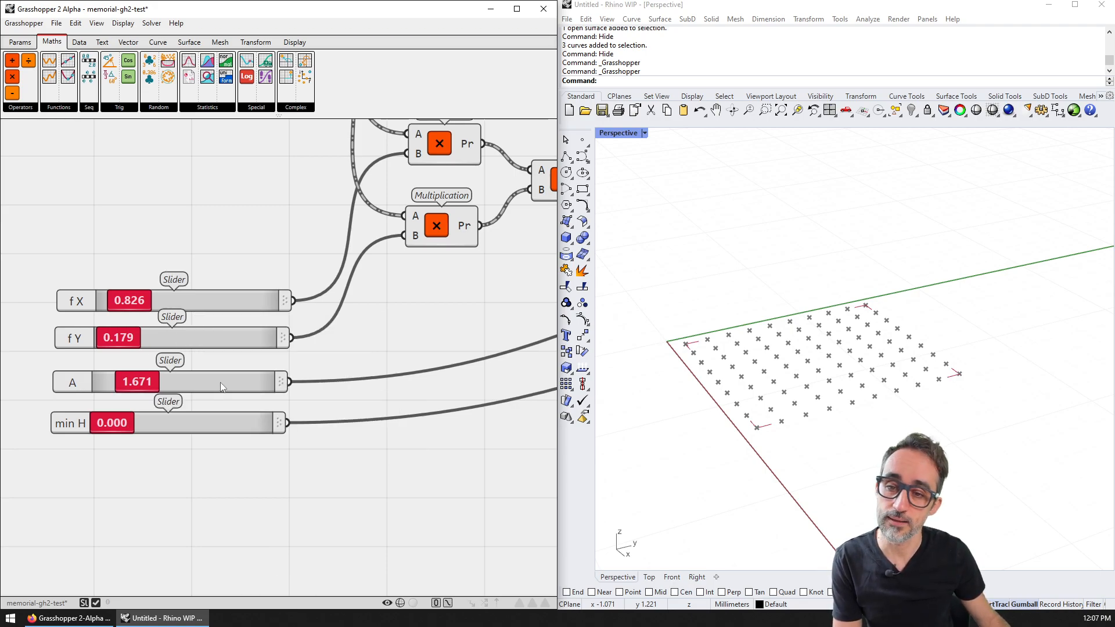
{"action": "scroll", "coordinate": [218, 379], "scroll_direction": "down", "scroll_amount": 9}
{"action": "right_click_drag", "start_coordinate": [197, 355], "coordinate": [551, 245]}
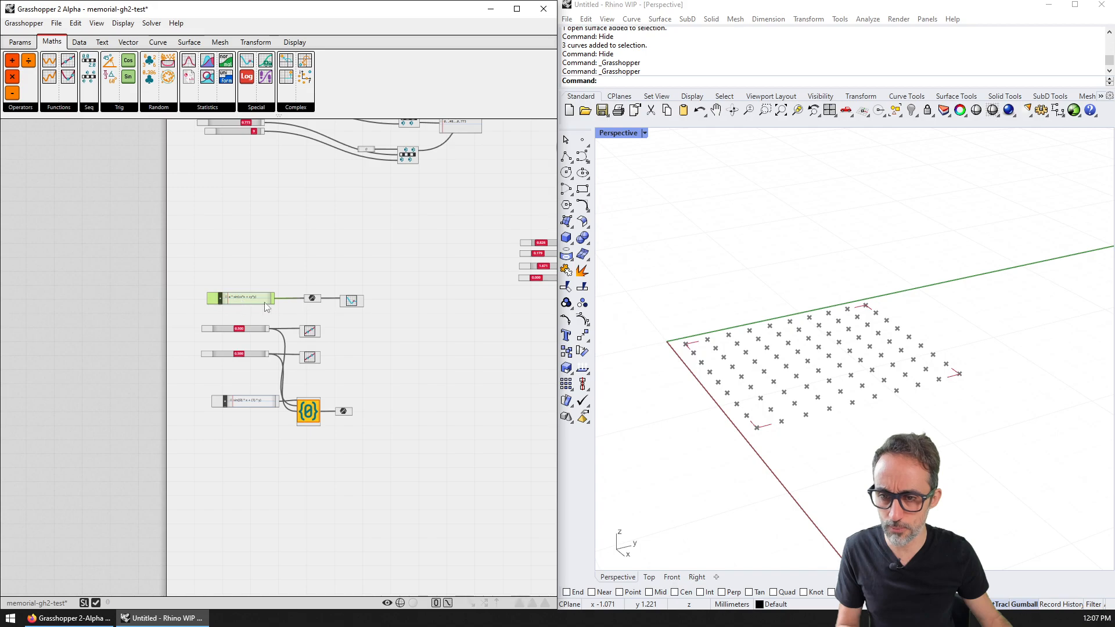
Step: Paste a copy of the expression text panel and settle it above the sliders
{"action": "key", "text": "ctrl+v"}
{"action": "left_click_drag", "start_coordinate": [255, 305], "coordinate": [484, 224]}
{"action": "right_click_drag", "start_coordinate": [485, 225], "coordinate": [440, 236]}
{"action": "scroll", "coordinate": [282, 265], "scroll_direction": "up", "scroll_amount": 6}
{"action": "scroll", "coordinate": [540, 238], "scroll_direction": "up", "scroll_amount": 4}
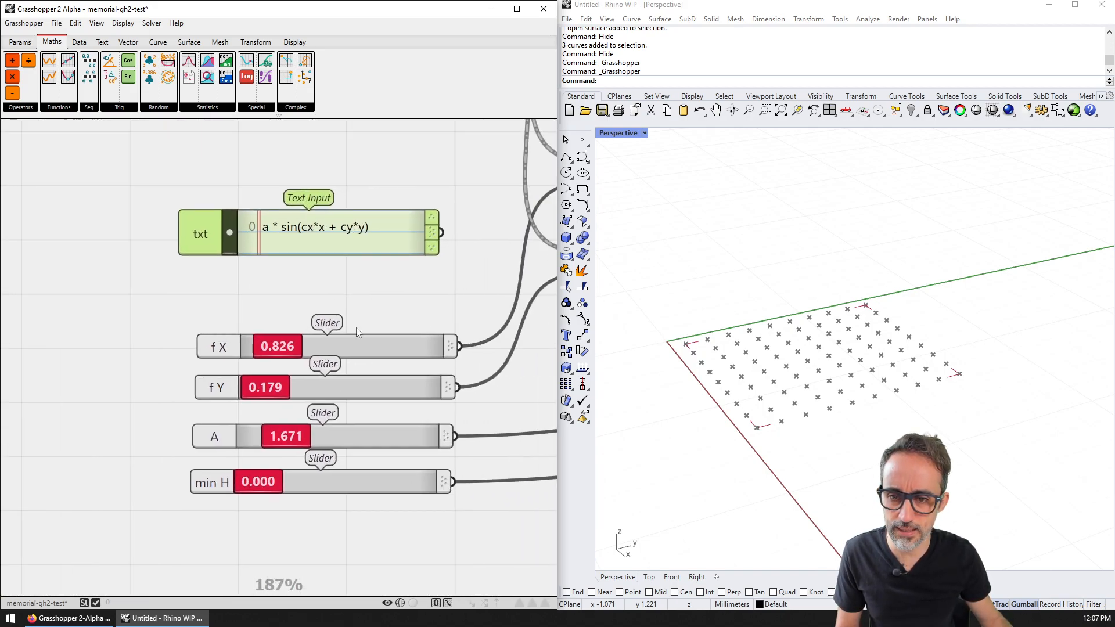
{"action": "scroll", "coordinate": [347, 414], "scroll_direction": "down", "scroll_amount": 1}
{"action": "scroll", "coordinate": [244, 267], "scroll_direction": "up", "scroll_amount": 1}
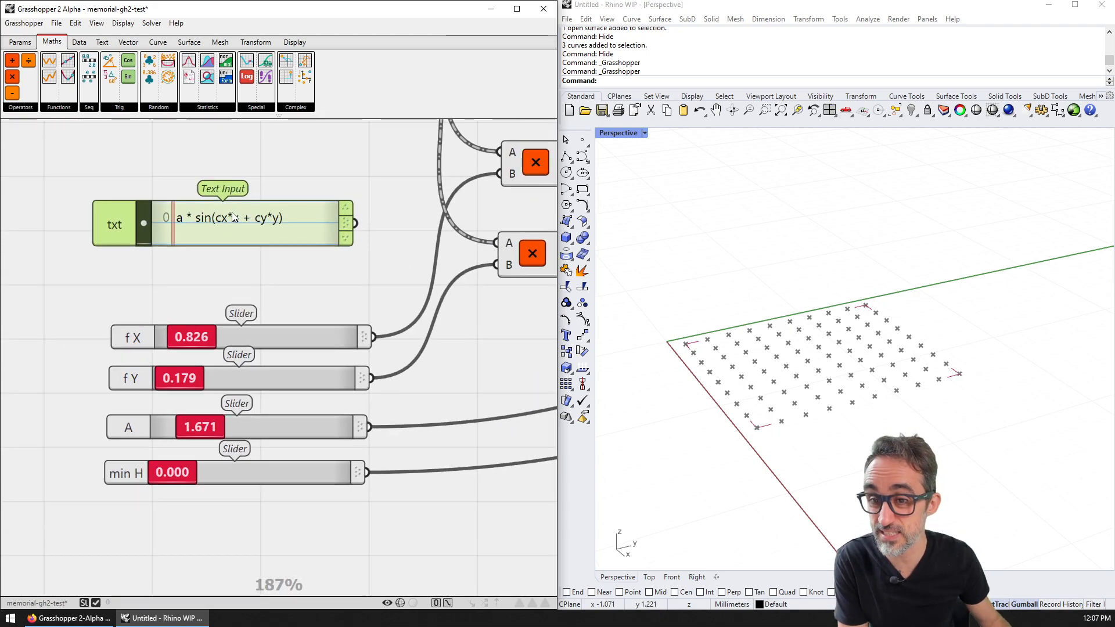
{"action": "scroll", "coordinate": [195, 232], "scroll_direction": "up", "scroll_amount": 1}
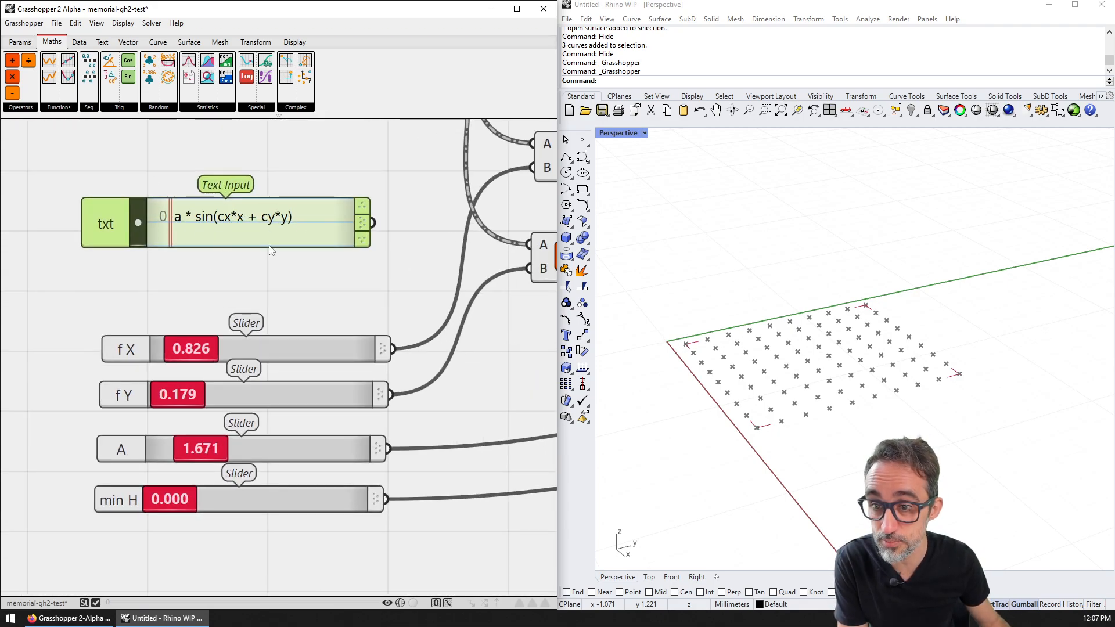
Step: Inspect the Multiplication, Addition and Sine nodes of the math chain
{"action": "right_click_drag", "start_coordinate": [406, 281], "coordinate": [108, 299]}
{"action": "scroll", "coordinate": [172, 316], "scroll_direction": "down", "scroll_amount": 3}
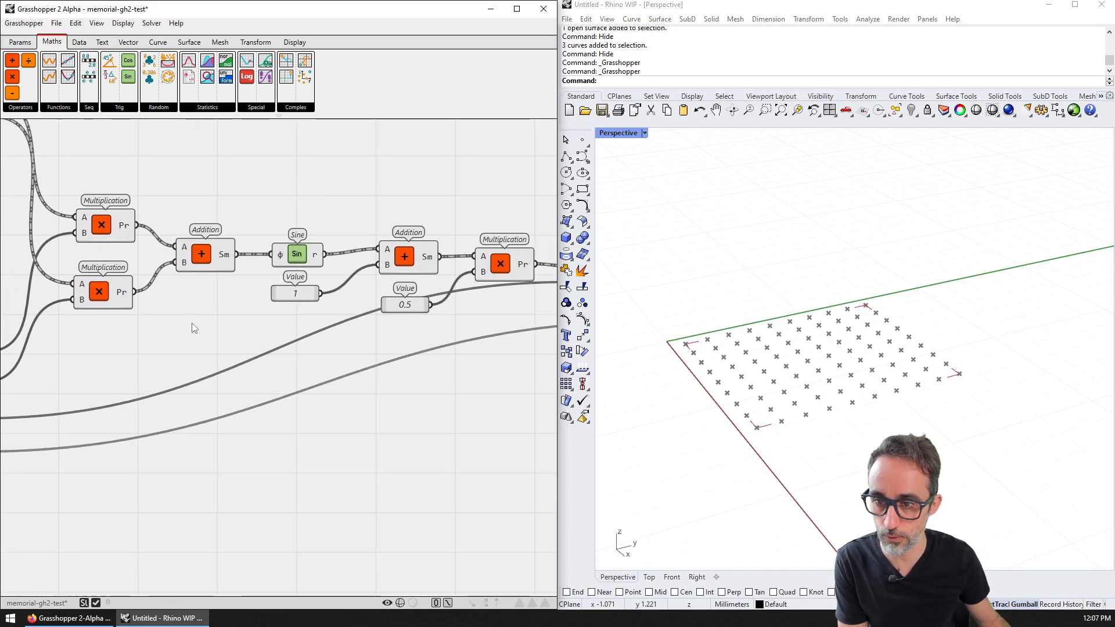
{"action": "scroll", "coordinate": [281, 263], "scroll_direction": "down", "scroll_amount": 1}
{"action": "right_click_drag", "start_coordinate": [244, 238], "coordinate": [182, 230]}
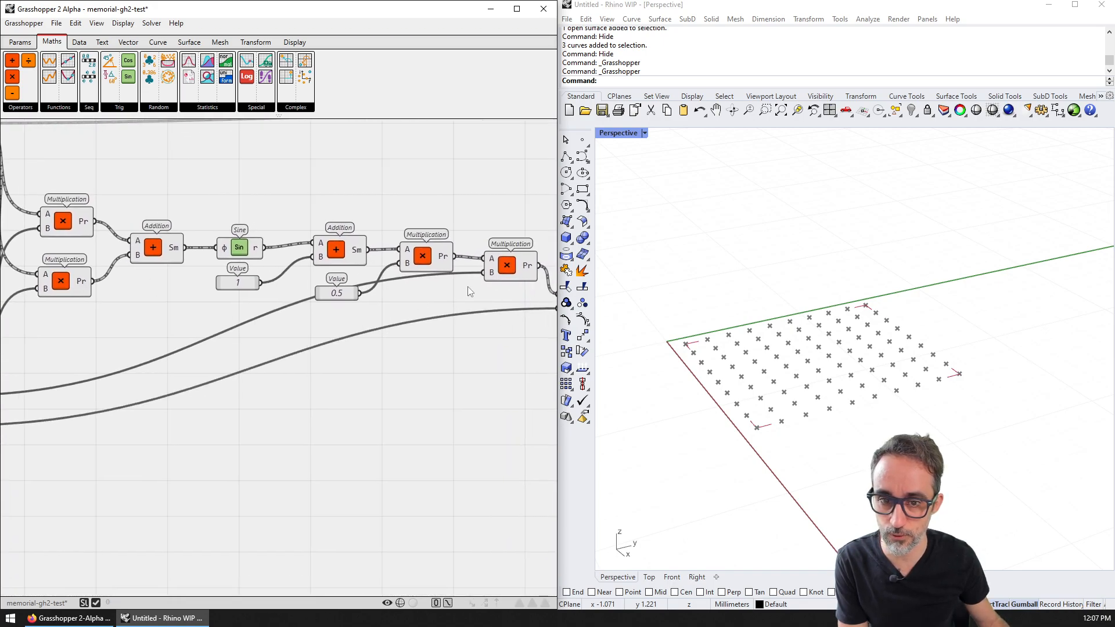
{"action": "scroll", "coordinate": [468, 290], "scroll_direction": "down", "scroll_amount": 2}
Step: Browse the arithmetic operator and function component lists, then bring the Point component into view
{"action": "left_click", "coordinate": [29, 107]}
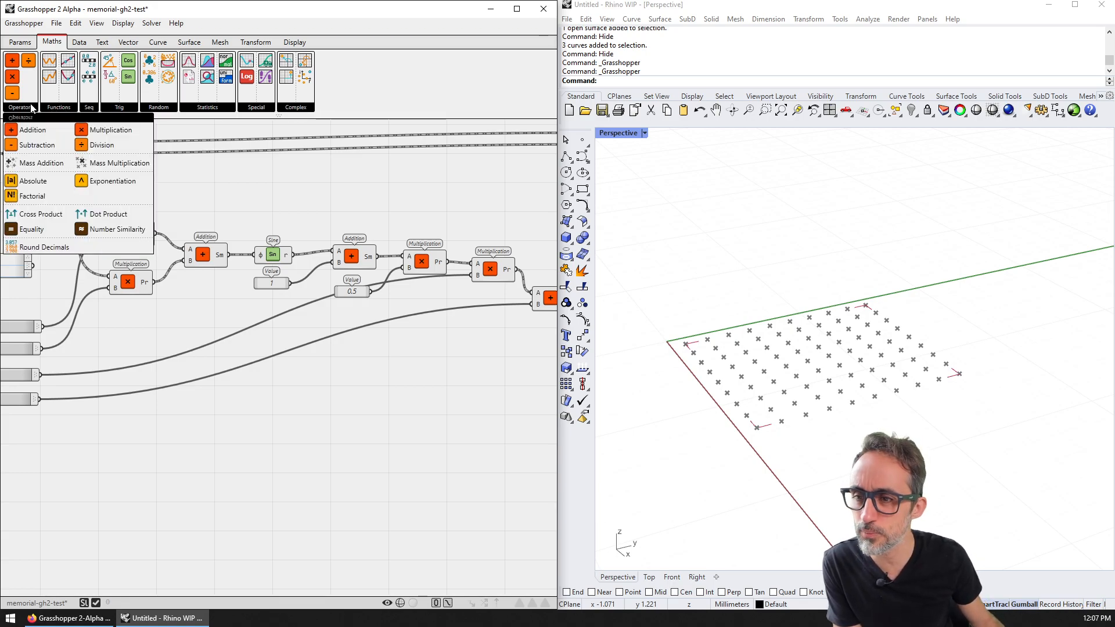
{"action": "left_click", "coordinate": [54, 109]}
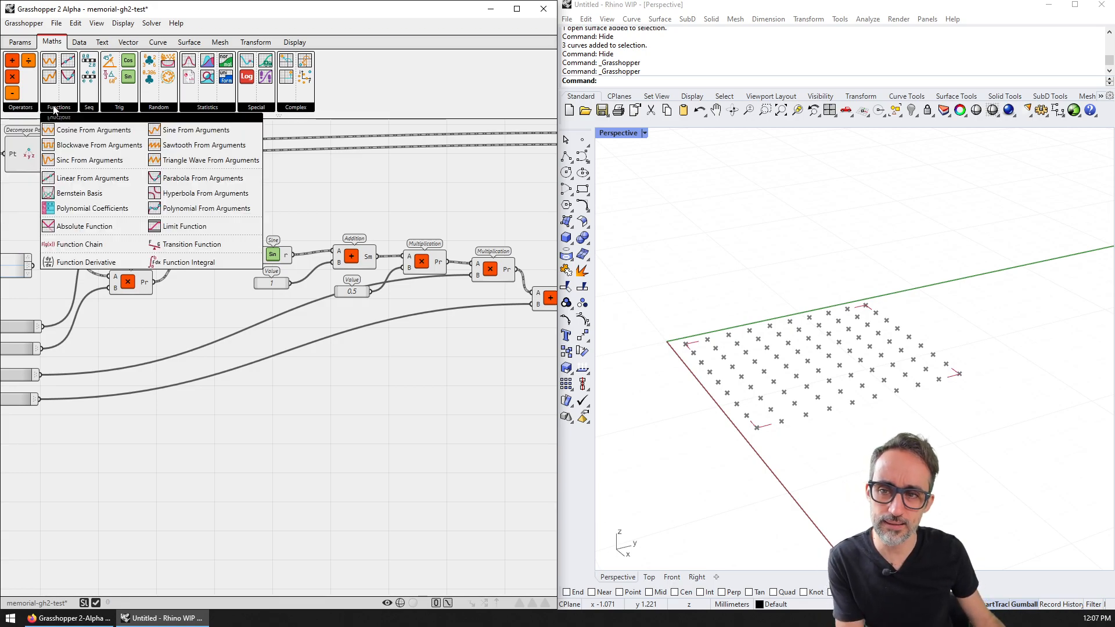
{"action": "scroll", "coordinate": [139, 314], "scroll_direction": "up", "scroll_amount": 4}
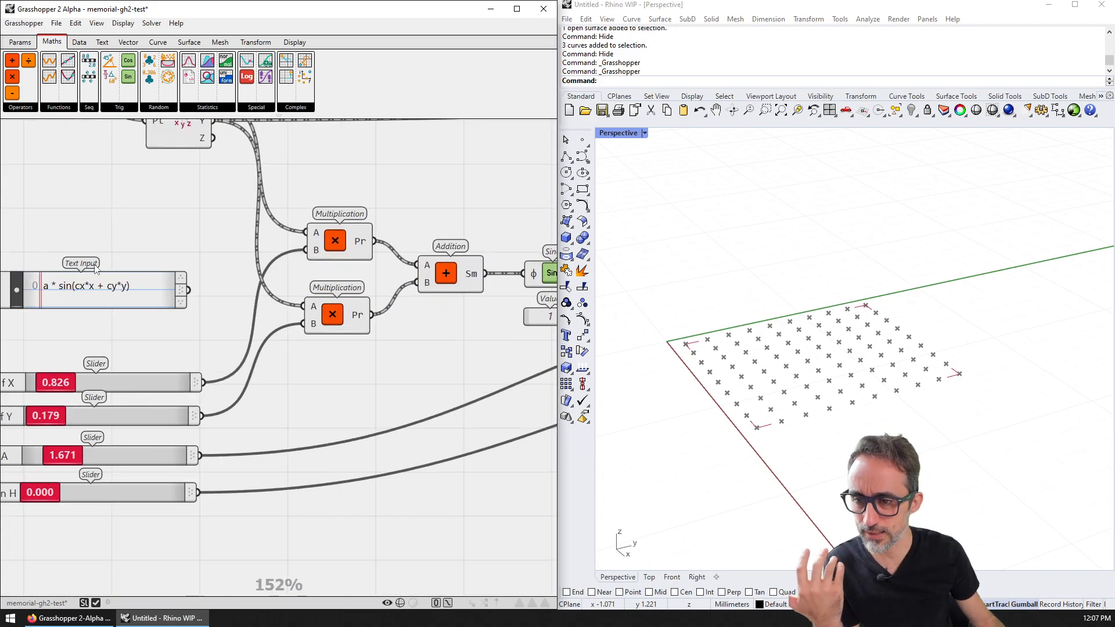
{"action": "scroll", "coordinate": [237, 250], "scroll_direction": "down", "scroll_amount": 2}
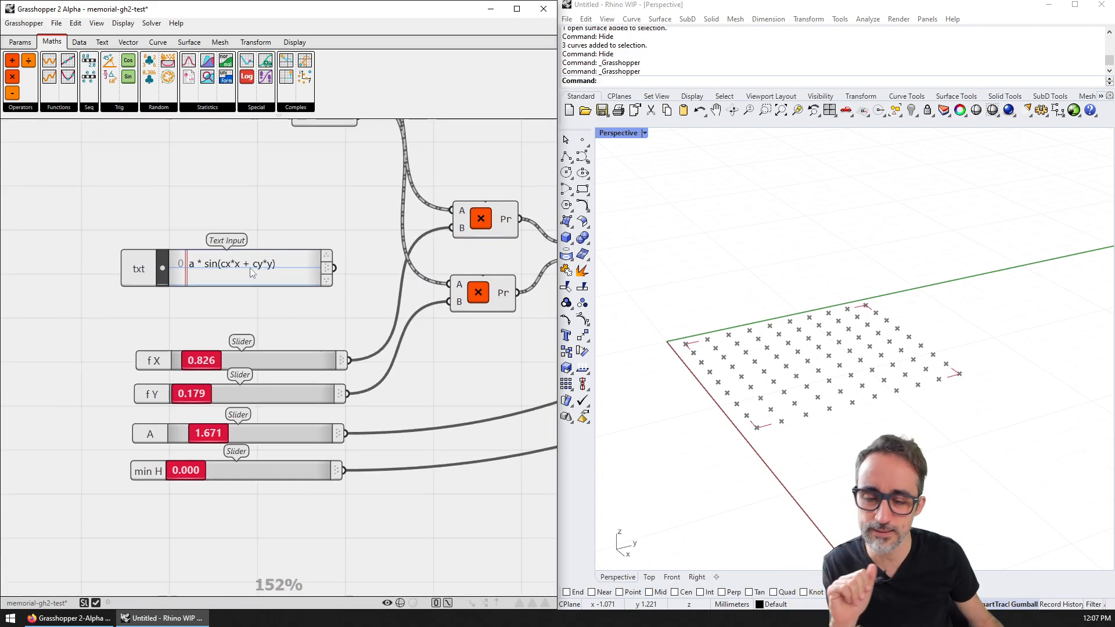
{"action": "scroll", "coordinate": [227, 202], "scroll_direction": "down", "scroll_amount": 2}
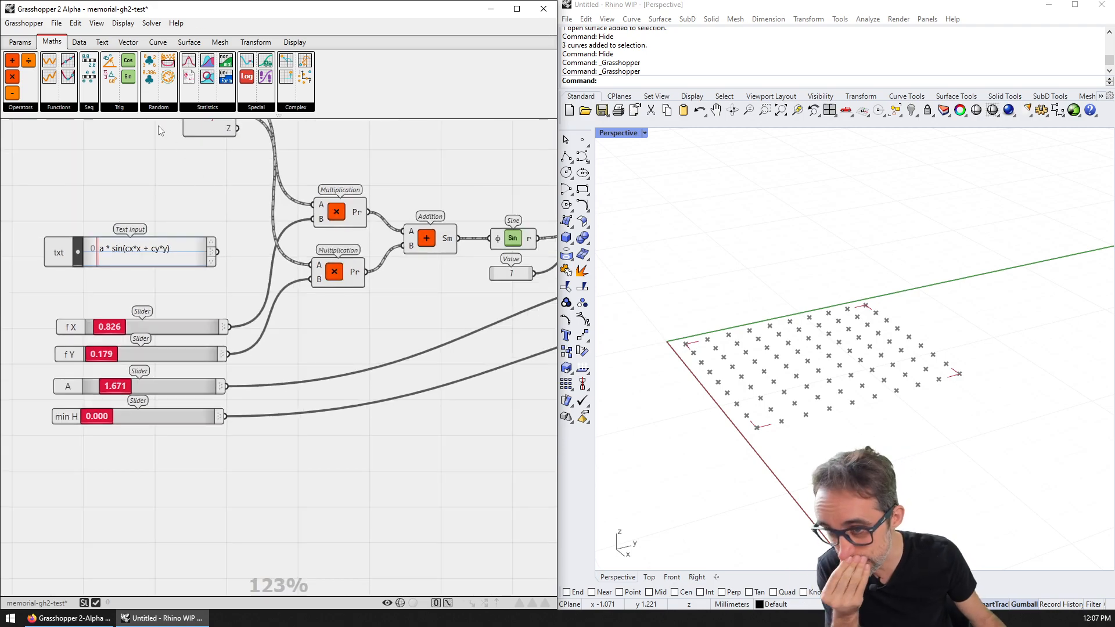
{"action": "mouse_move", "coordinate": [59, 111]}
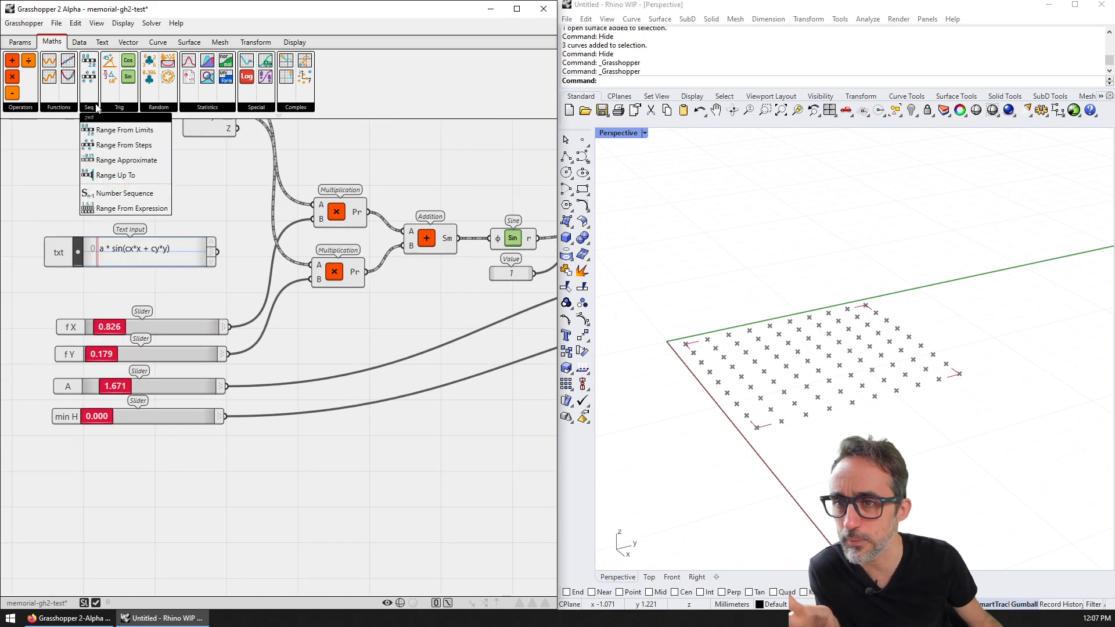
{"action": "mouse_move", "coordinate": [152, 109]}
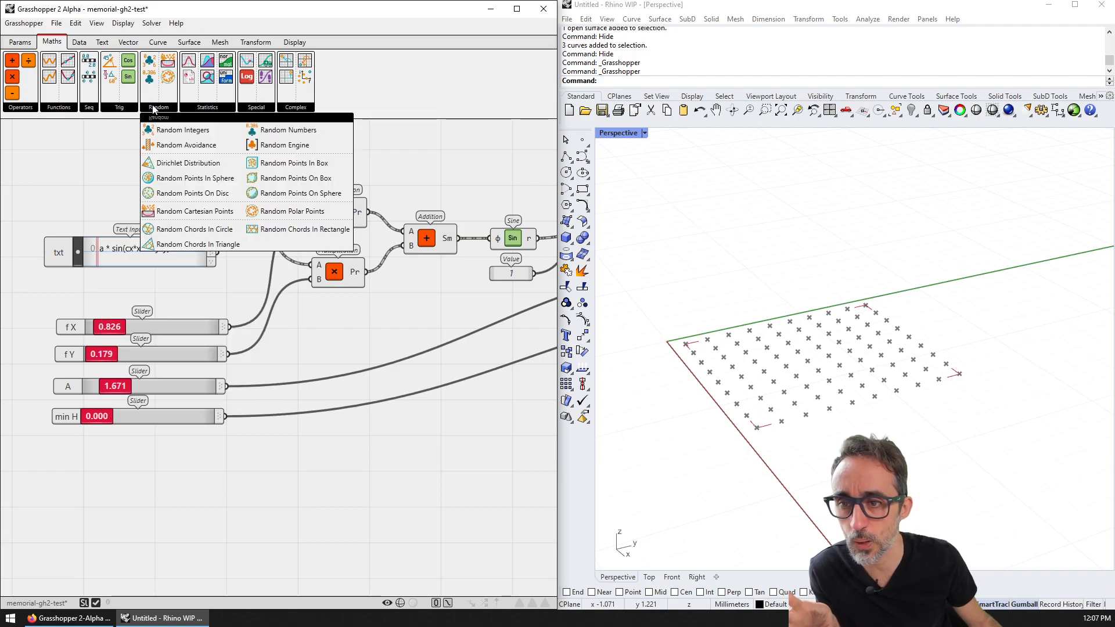
{"action": "mouse_move", "coordinate": [211, 111]}
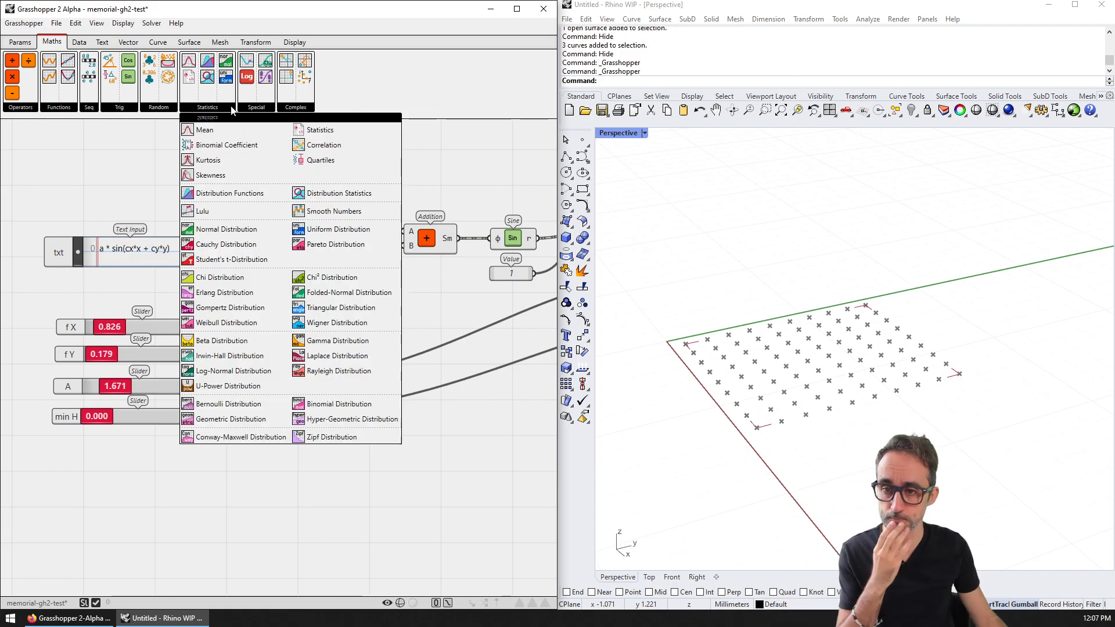
{"action": "scroll", "coordinate": [537, 196], "scroll_direction": "down", "scroll_amount": 2}
{"action": "right_click_drag", "start_coordinate": [538, 196], "coordinate": [206, 271]}
Step: Follow the wires from the expression panel and sliders to the Point XYZ component
{"action": "mouse_move", "coordinate": [385, 282]}
{"action": "right_mouse_down"}
{"action": "mouse_move", "coordinate": [339, 295]}
{"action": "mouse_move", "coordinate": [385, 293]}
{"action": "right_mouse_up"}
{"action": "scroll", "coordinate": [385, 294], "scroll_direction": "down", "scroll_amount": 1}
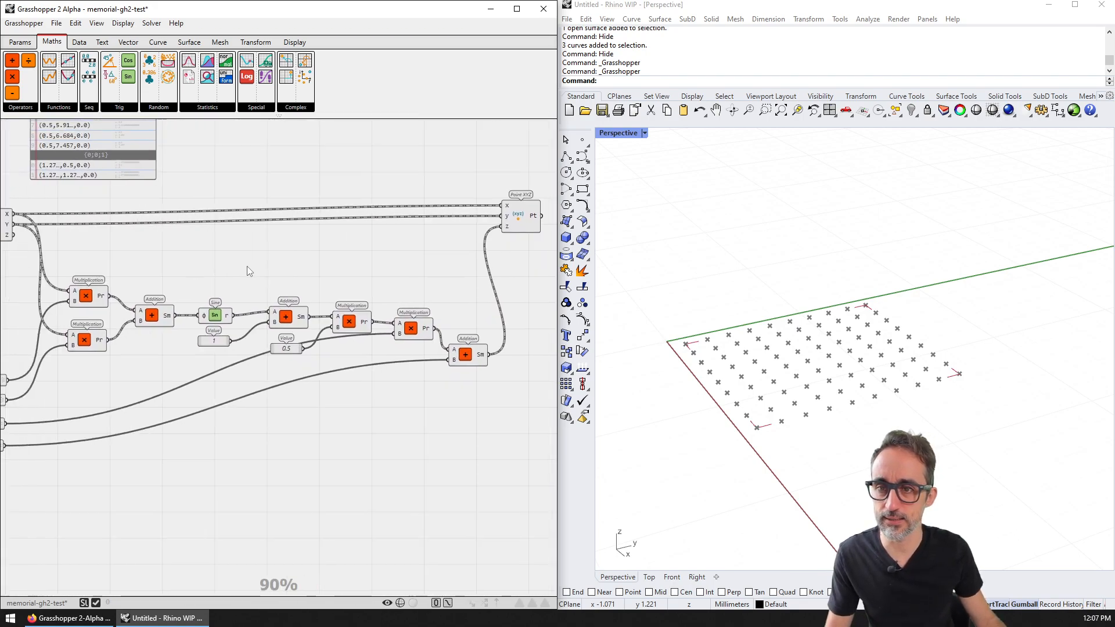
{"action": "right_click_drag", "start_coordinate": [234, 266], "coordinate": [355, 266]}
{"action": "scroll", "coordinate": [83, 240], "scroll_direction": "up", "scroll_amount": 3}
{"action": "right_click_drag", "start_coordinate": [82, 240], "coordinate": [131, 216]}
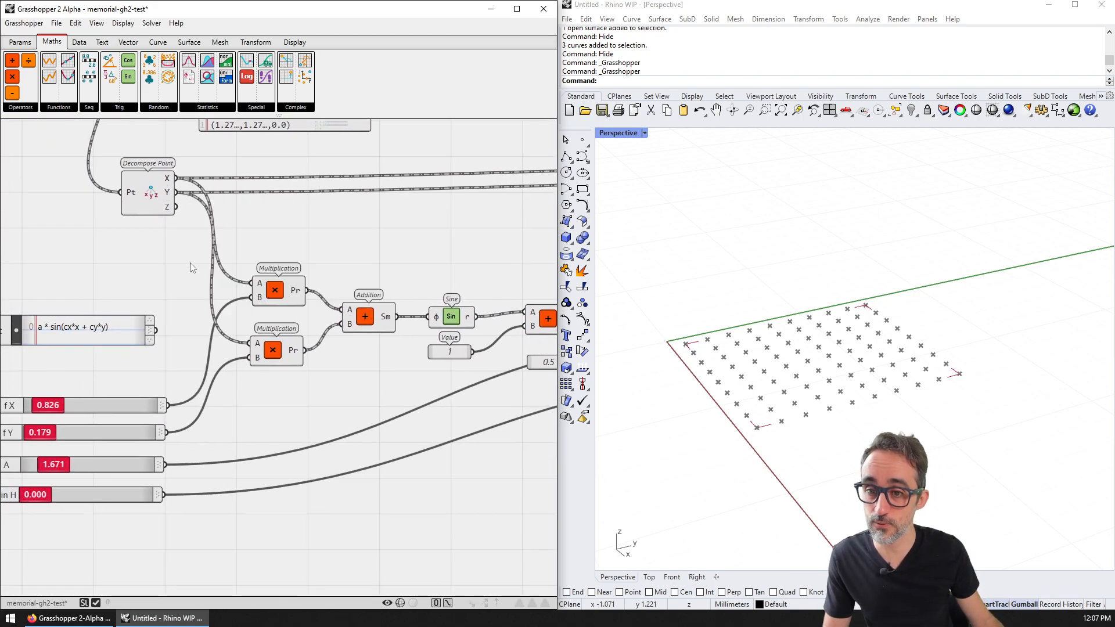
{"action": "scroll", "coordinate": [322, 328], "scroll_direction": "down", "scroll_amount": 2}
{"action": "right_click_drag", "start_coordinate": [322, 328], "coordinate": [280, 328]}
{"action": "scroll", "coordinate": [59, 329], "scroll_direction": "up", "scroll_amount": 2}
{"action": "right_click_drag", "start_coordinate": [430, 315], "coordinate": [289, 314]}
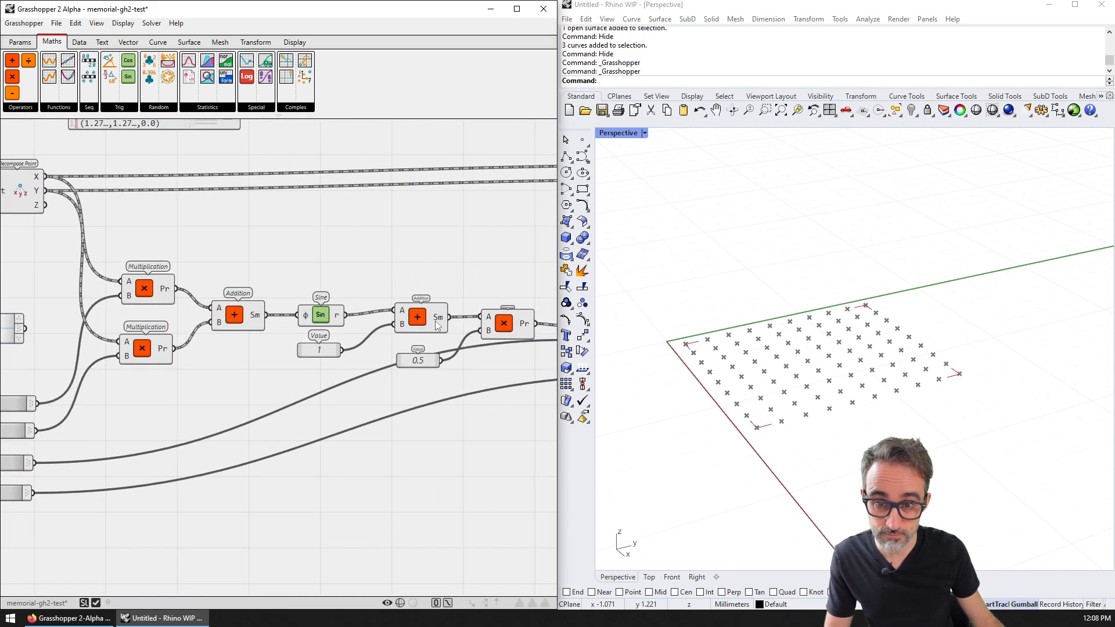
{"action": "right_click_drag", "start_coordinate": [423, 295], "coordinate": [193, 286]}
{"action": "right_click_drag", "start_coordinate": [339, 232], "coordinate": [160, 286]}
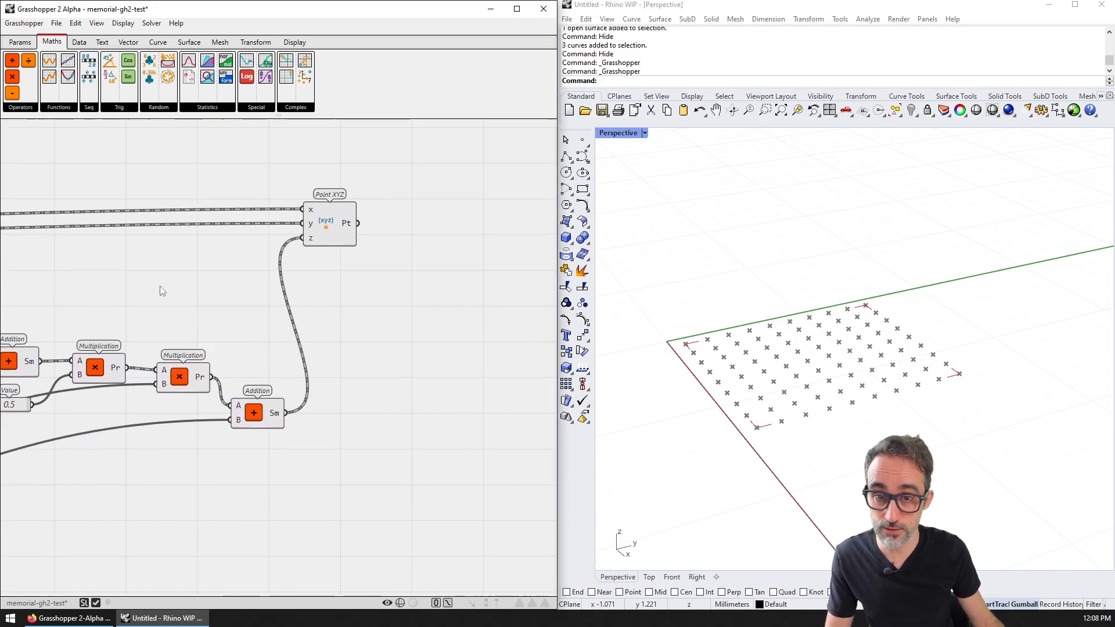
Step: Toggle the Point XYZ component's enabled state and preview off and back on
{"action": "right_click", "coordinate": [312, 231]}
{"action": "left_click", "coordinate": [368, 280]}
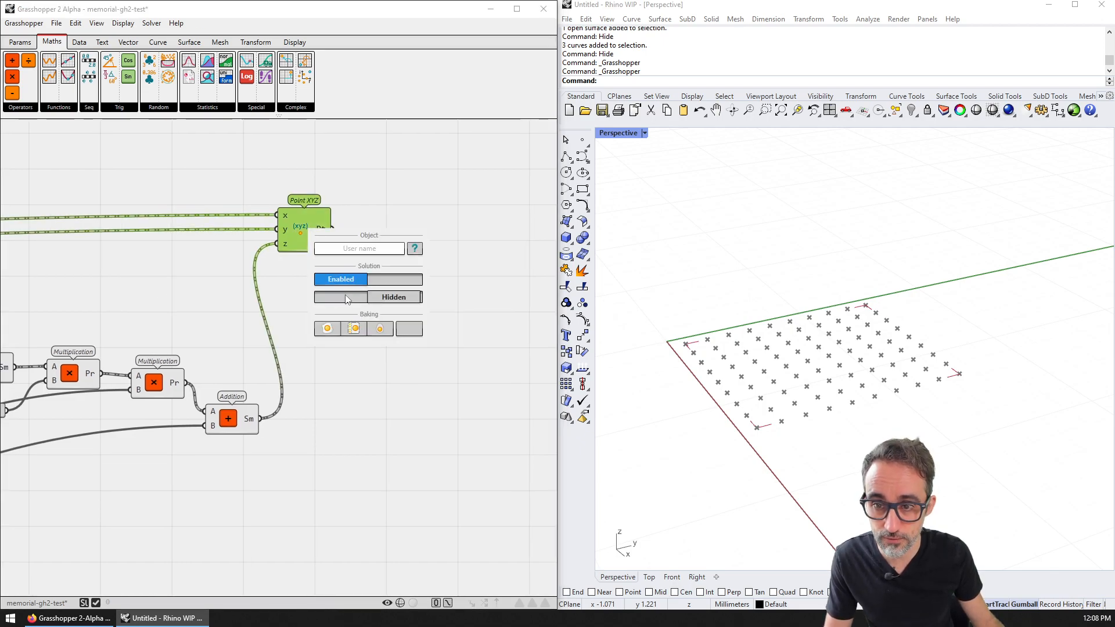
{"action": "right_click", "coordinate": [309, 237]}
{"action": "left_click", "coordinate": [367, 303]}
{"action": "left_click", "coordinate": [354, 286]}
{"action": "left_click", "coordinate": [354, 286]}
{"action": "scroll", "coordinate": [356, 239], "scroll_direction": "down", "scroll_amount": 3}
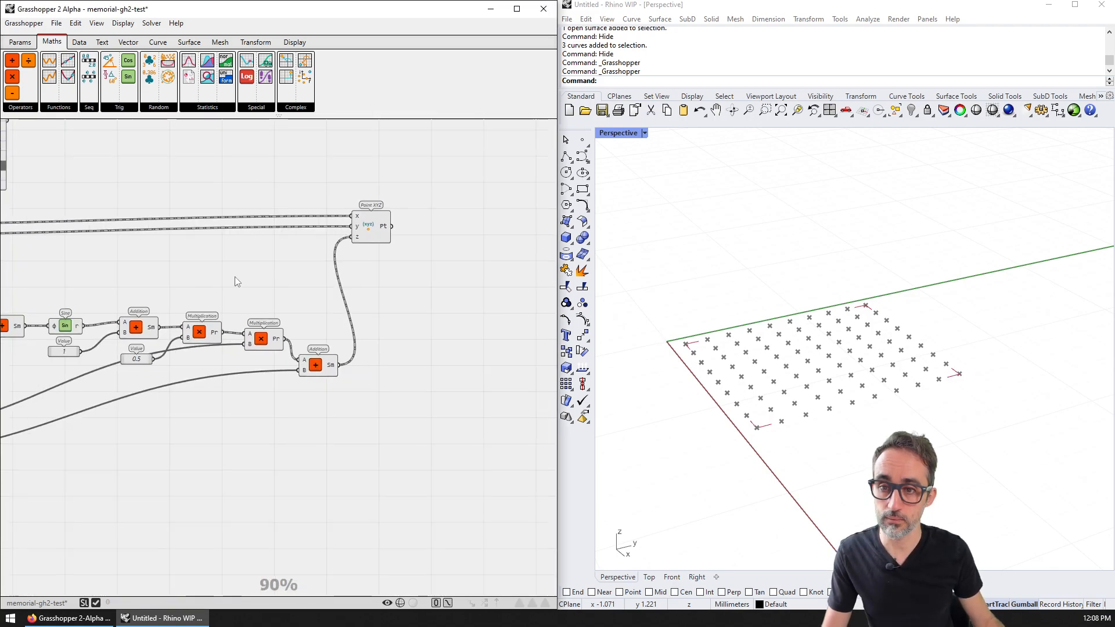
{"action": "left_click", "coordinate": [504, 202]}
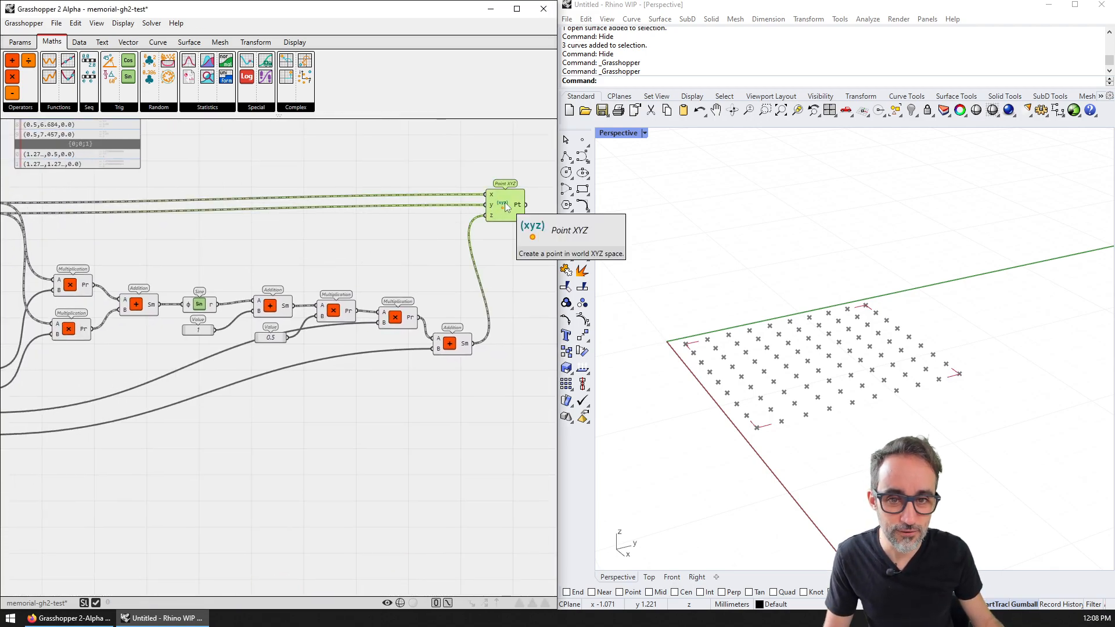
Step: Add a Panel via canvas search and wire Point XYZ's Pt output into it
{"action": "right_click_drag", "start_coordinate": [521, 207], "coordinate": [302, 227]}
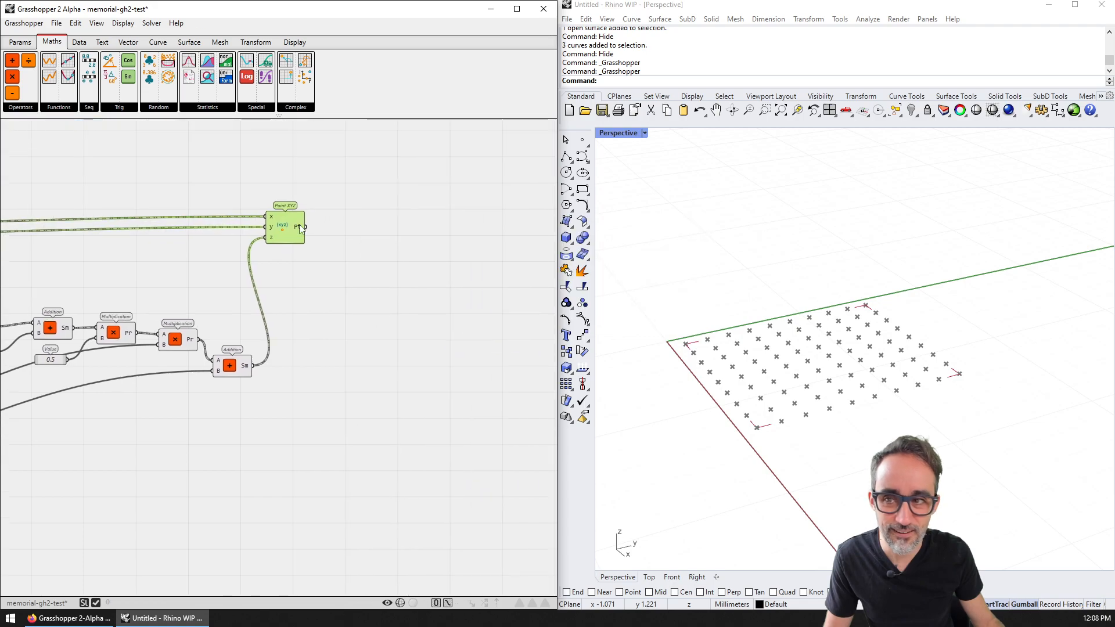
{"action": "double_click", "coordinate": [418, 215]}
{"action": "type", "text": "panel"}
{"action": "key", "text": "Return"}
{"action": "left_click", "coordinate": [418, 215]}
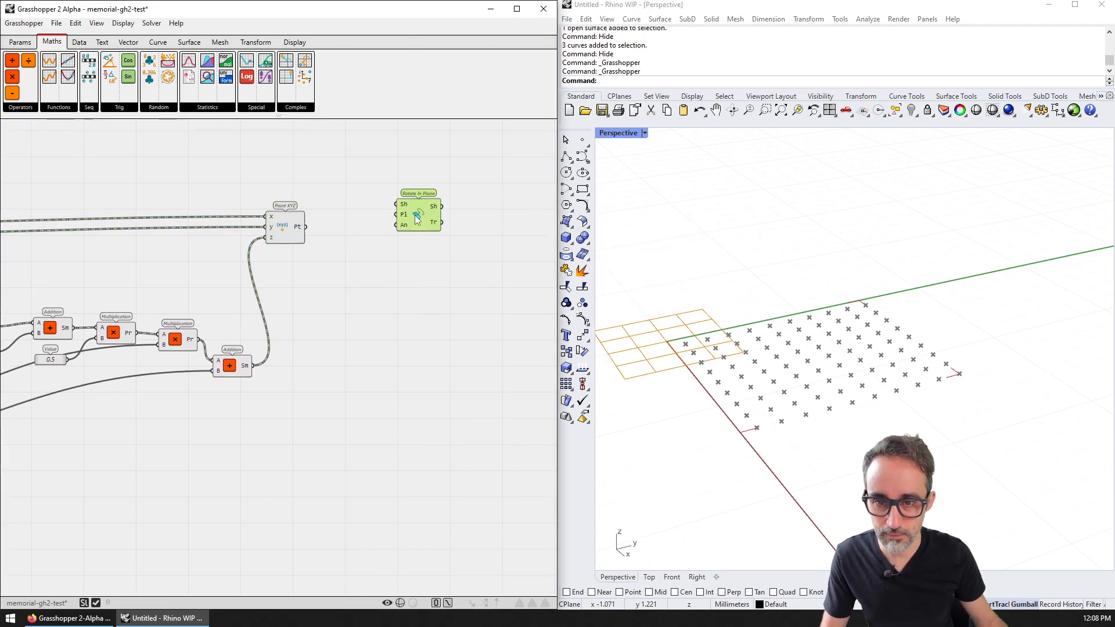
{"action": "key", "text": "Delete"}
{"action": "double_click", "coordinate": [391, 215]}
{"action": "type", "text": "pan"}
{"action": "key", "text": "BackSpace"}
{"action": "key", "text": "BackSpace"}
{"action": "type", "text": "anel"}
{"action": "key", "text": "Return"}
{"action": "scroll", "coordinate": [395, 217], "scroll_direction": "up", "scroll_amount": 2}
{"action": "left_click_drag", "start_coordinate": [312, 216], "coordinate": [401, 245]}
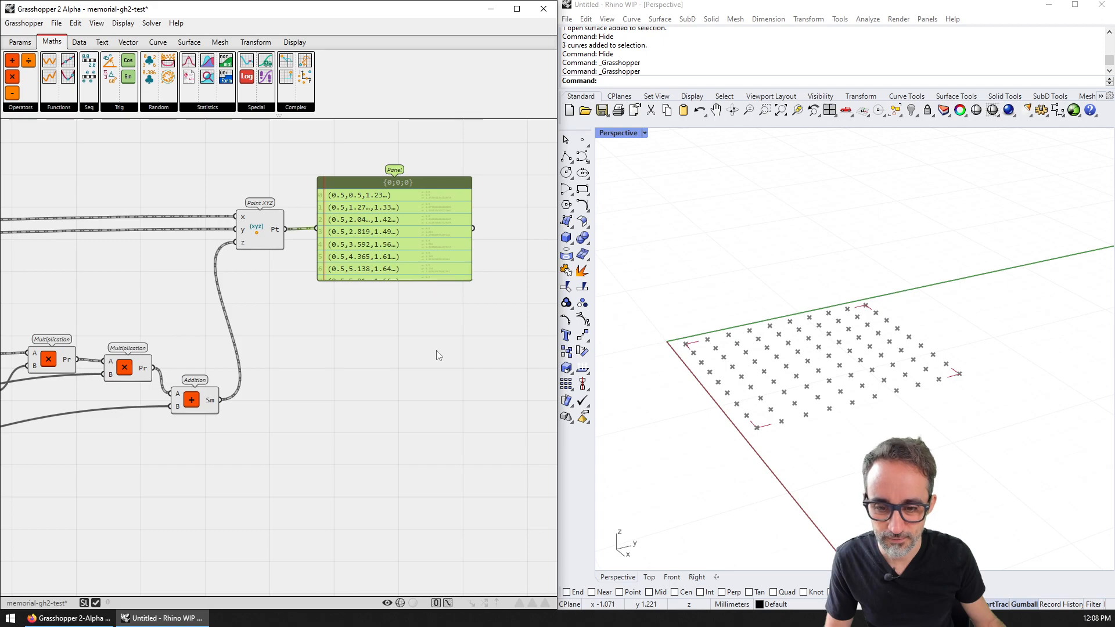
{"action": "left_click", "coordinate": [411, 542]}
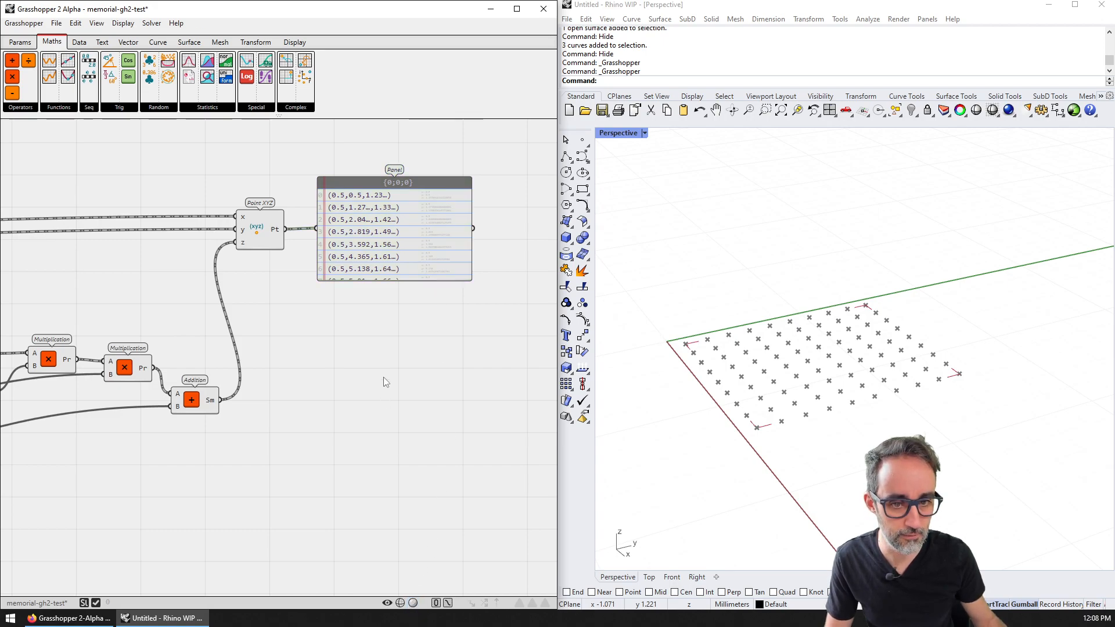
Step: Hide and then show the Point XYZ component's preview again
{"action": "left_click", "coordinate": [267, 238]}
{"action": "right_click_drag", "start_coordinate": [256, 306], "coordinate": [281, 288]}
{"action": "right_click", "coordinate": [275, 210]}
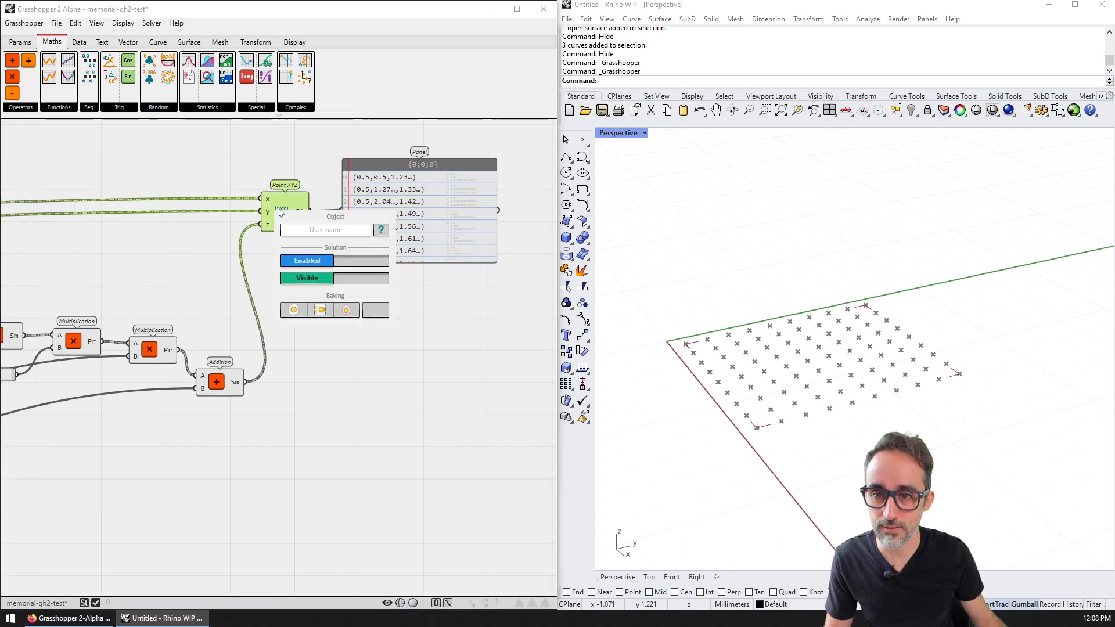
{"action": "left_click", "coordinate": [311, 280]}
{"action": "left_click", "coordinate": [318, 280]}
{"action": "left_click", "coordinate": [386, 387]}
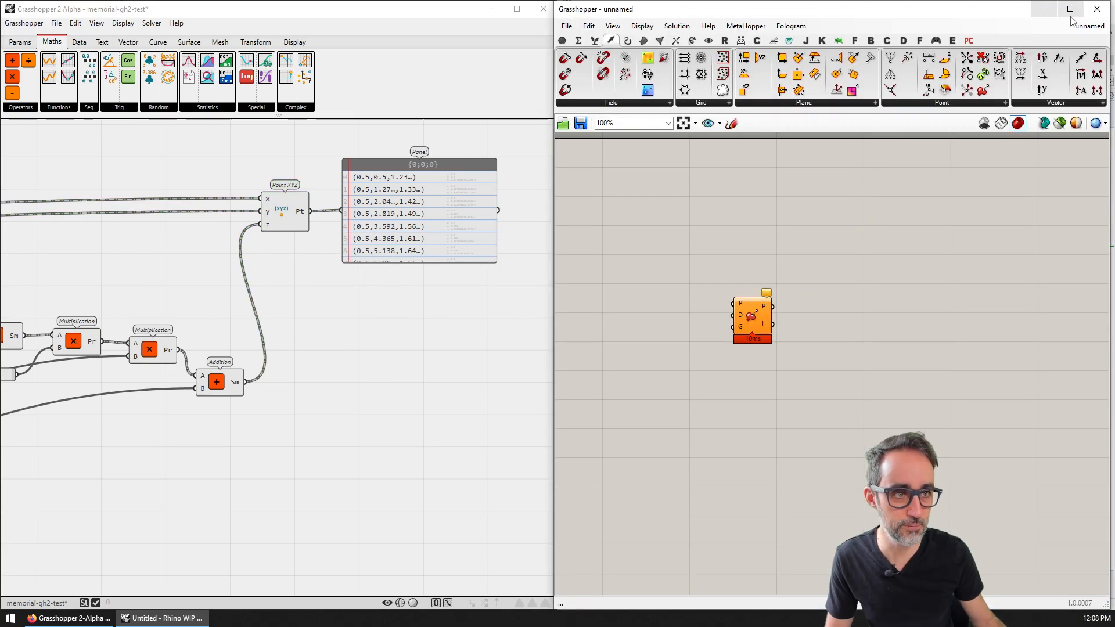
Step: Close the extra Grasshopper 1 window and orbit the Perspective view around the point grid
{"action": "left_click", "coordinate": [1097, 9]}
{"action": "right_click_drag", "start_coordinate": [834, 256], "coordinate": [750, 311]}
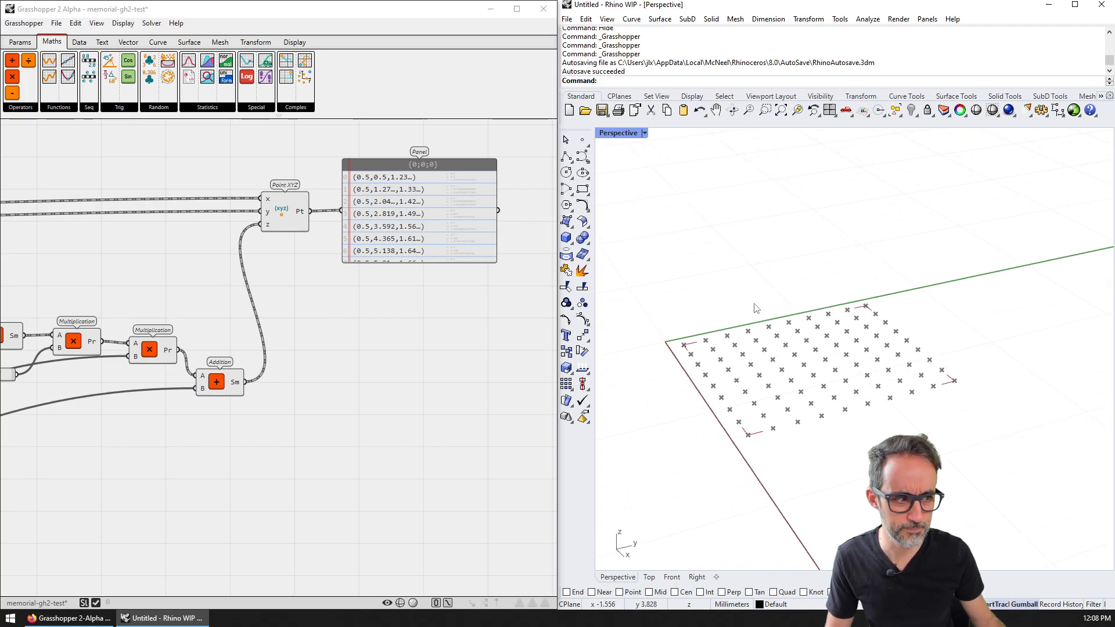
{"action": "left_click", "coordinate": [429, 346]}
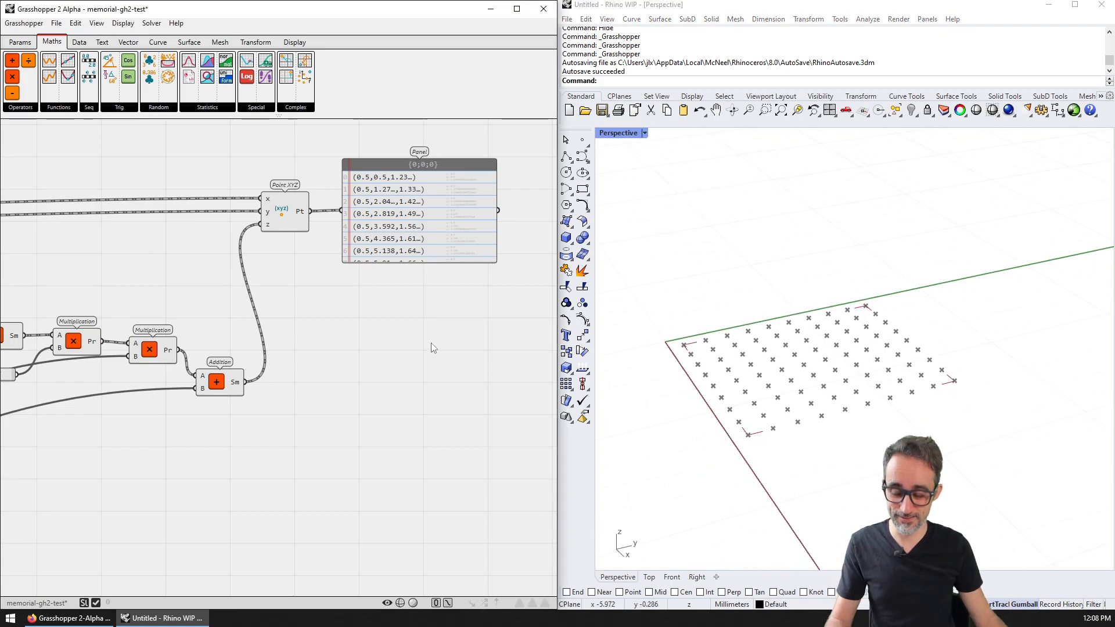
{"action": "scroll", "coordinate": [407, 340], "scroll_direction": "down", "scroll_amount": 5}
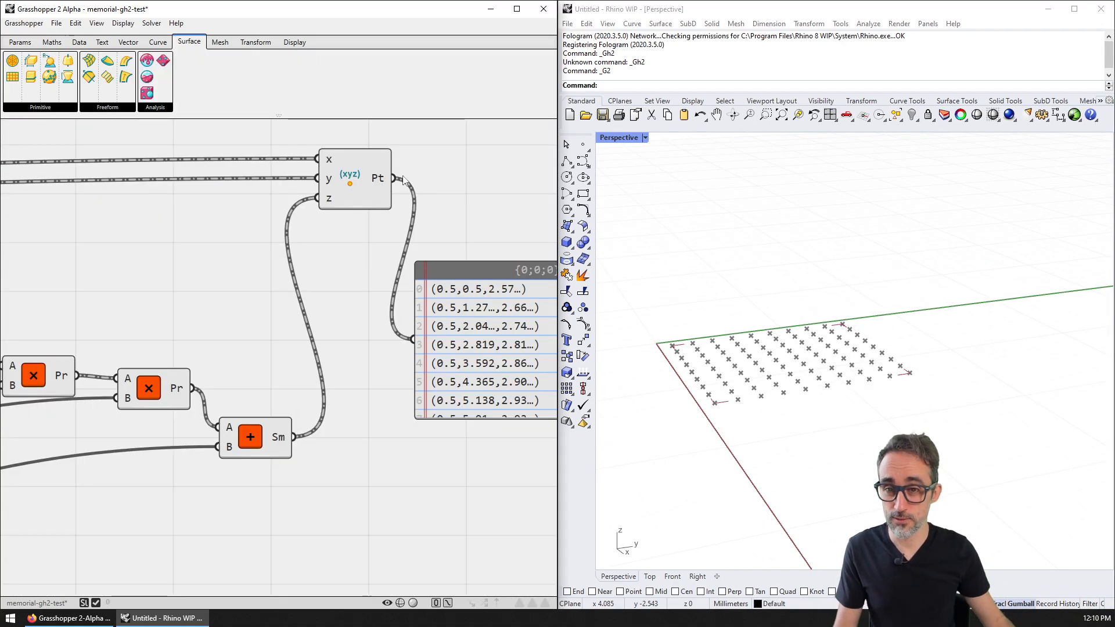
{"action": "scroll", "coordinate": [404, 203], "scroll_direction": "down", "scroll_amount": 1}
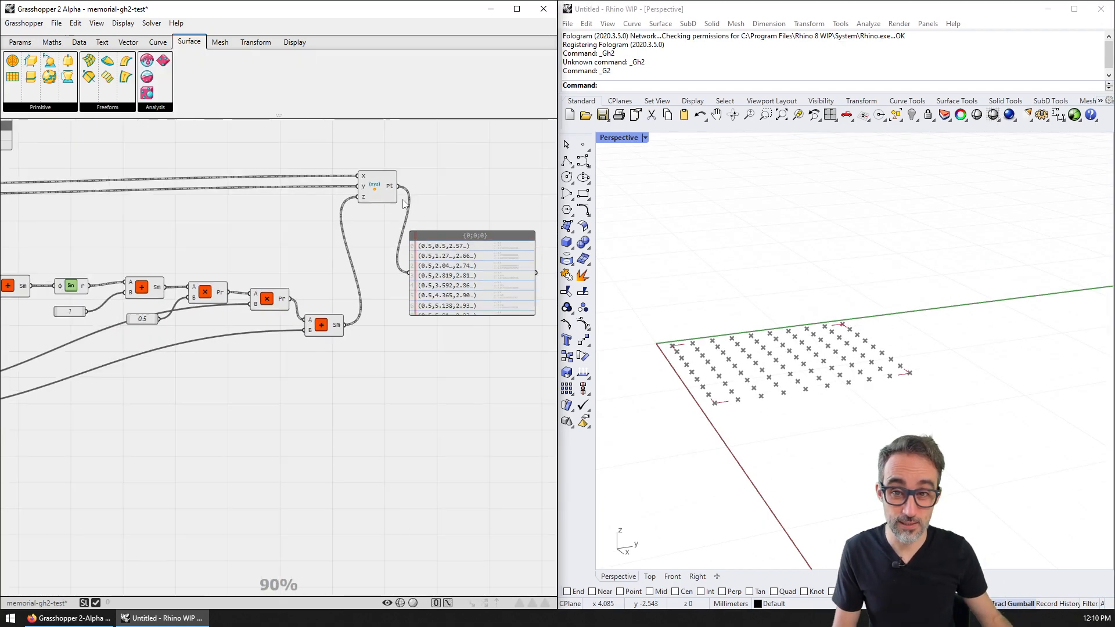
Step: Disable and re-enable the xyz point component's solution
{"action": "scroll", "coordinate": [392, 231], "scroll_direction": "up", "scroll_amount": 3}
{"action": "mouse_move", "coordinate": [366, 169]}
{"action": "left_mouse_down"}
{"action": "mouse_move", "coordinate": [376, 187]}
{"action": "mouse_move", "coordinate": [371, 176]}
{"action": "left_mouse_up"}
{"action": "right_click", "coordinate": [372, 178]}
{"action": "left_click", "coordinate": [415, 228]}
{"action": "left_click", "coordinate": [414, 228]}
{"action": "left_click", "coordinate": [423, 163]}
Step: Add a Point parameter and wire the Pt output into it, highlighting the displaced points
{"action": "right_click_drag", "start_coordinate": [462, 148], "coordinate": [406, 194]}
{"action": "double_click", "coordinate": [425, 187]}
{"action": "type", "text": "point"}
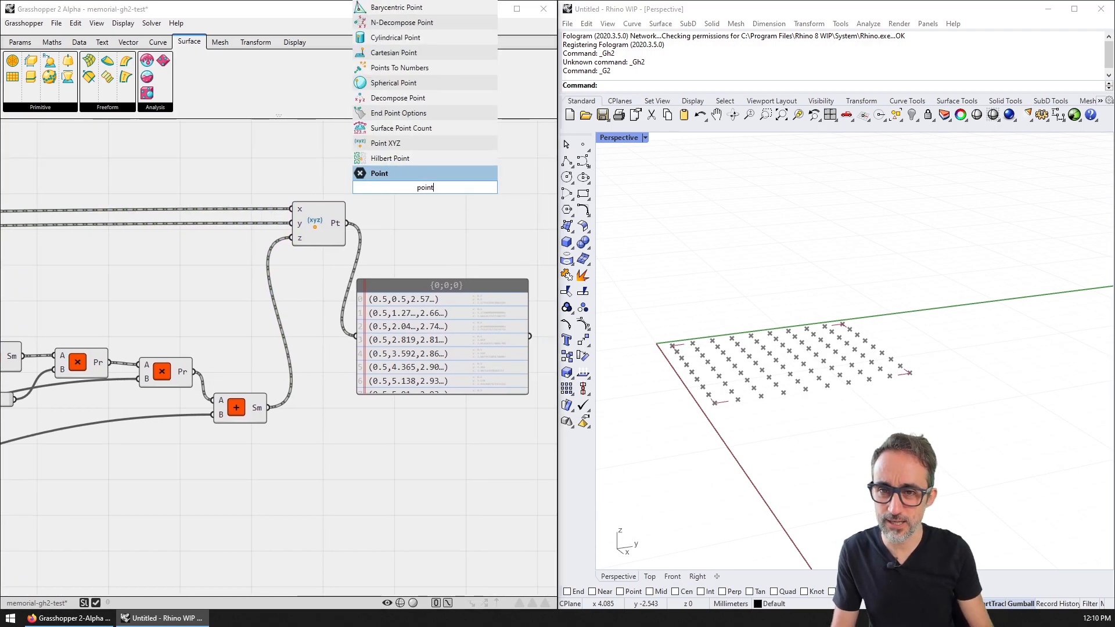
{"action": "key", "text": "Return"}
{"action": "scroll", "coordinate": [428, 190], "scroll_direction": "up", "scroll_amount": 3}
{"action": "left_click_drag", "start_coordinate": [318, 236], "coordinate": [395, 187]}
{"action": "right_click_drag", "start_coordinate": [420, 212], "coordinate": [373, 226]}
{"action": "left_click", "coordinate": [383, 212]}
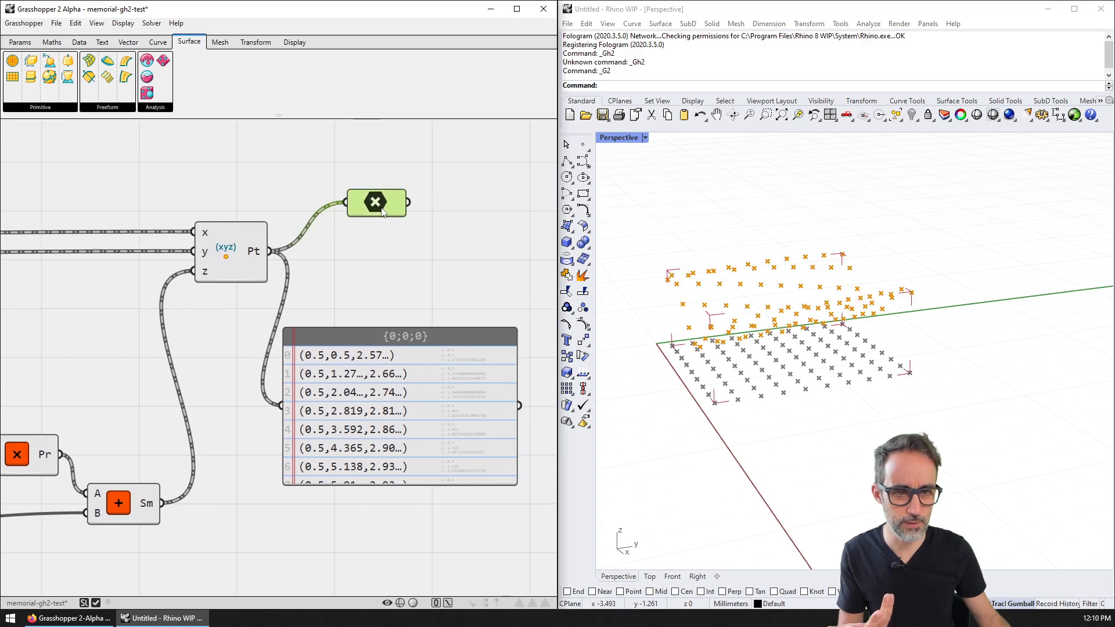
Step: Pan the canvas to the slider inputs and orbit the viewport to a new angle
{"action": "right_click_drag", "start_coordinate": [367, 271], "coordinate": [406, 230]}
{"action": "scroll", "coordinate": [405, 230], "scroll_direction": "down", "scroll_amount": 3}
{"action": "right_click_drag", "start_coordinate": [307, 262], "coordinate": [383, 247]}
{"action": "scroll", "coordinate": [384, 247], "scroll_direction": "down", "scroll_amount": 4}
{"action": "right_click_drag", "start_coordinate": [175, 262], "coordinate": [318, 243]}
{"action": "right_click_drag", "start_coordinate": [39, 311], "coordinate": [273, 296]}
{"action": "scroll", "coordinate": [240, 303], "scroll_direction": "up", "scroll_amount": 6}
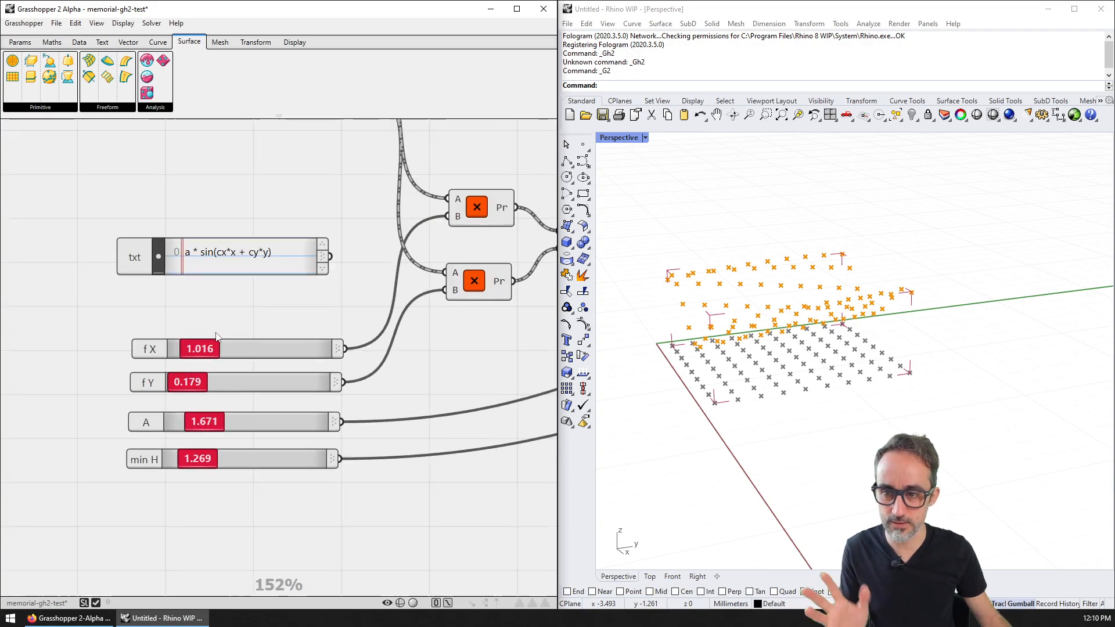
{"action": "right_click_drag", "start_coordinate": [644, 340], "coordinate": [762, 338]}
{"action": "scroll", "coordinate": [242, 382], "scroll_direction": "up", "scroll_amount": 1}
{"action": "scroll", "coordinate": [328, 273], "scroll_direction": "down", "scroll_amount": 3}
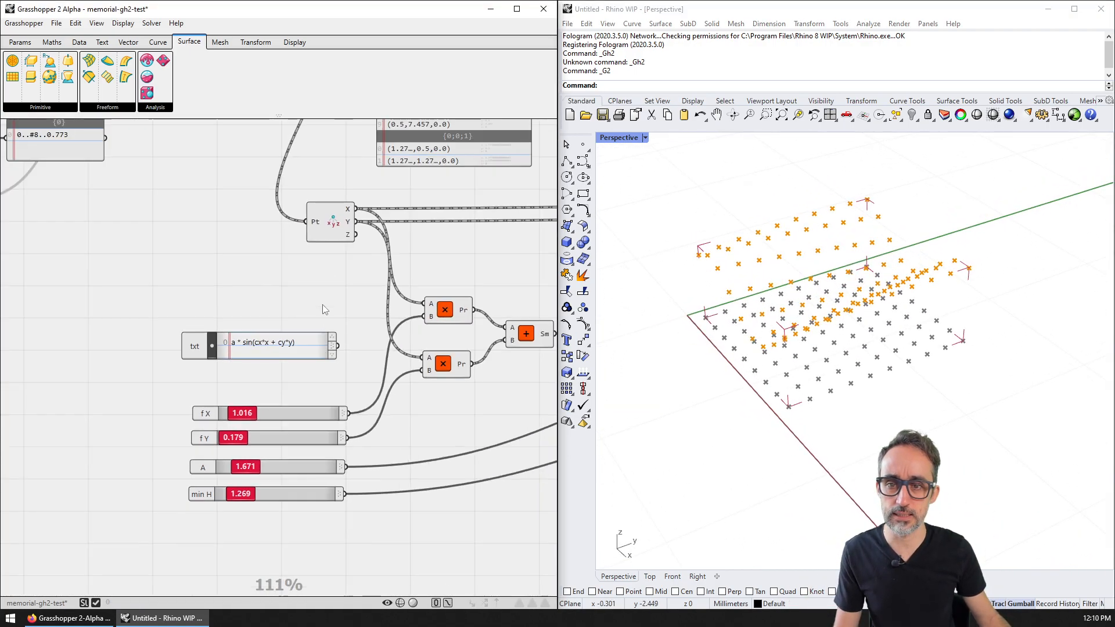
Step: Set the Move component's preview to hidden, removing the flat translated grid
{"action": "left_click", "coordinate": [334, 223]}
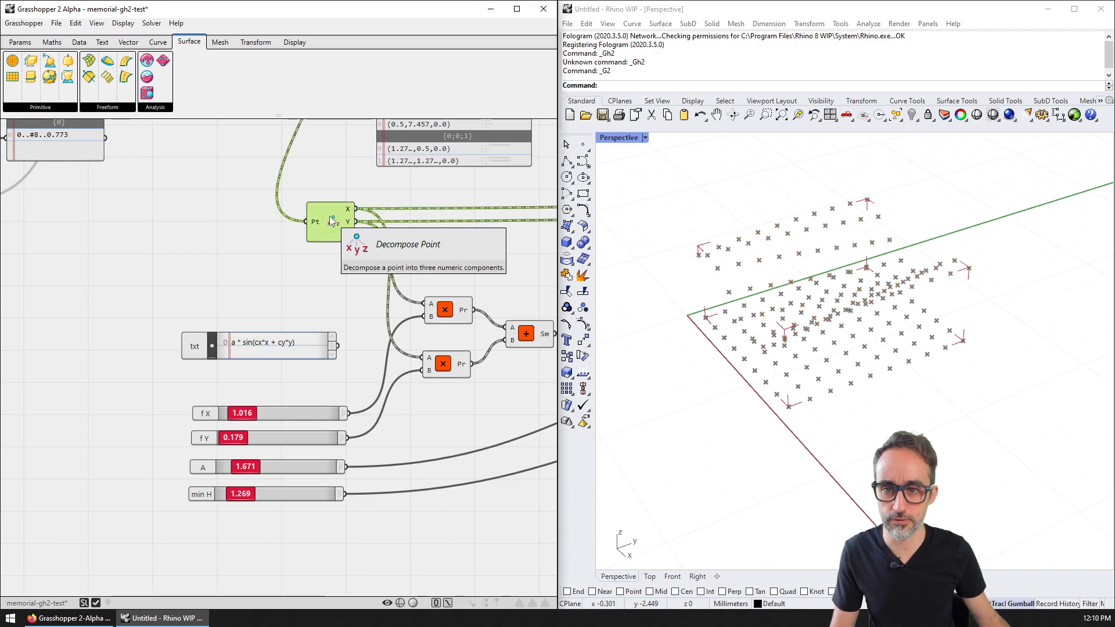
{"action": "right_click_drag", "start_coordinate": [304, 129], "coordinate": [351, 351]}
{"action": "left_click", "coordinate": [350, 171]}
{"action": "right_click", "coordinate": [349, 171]}
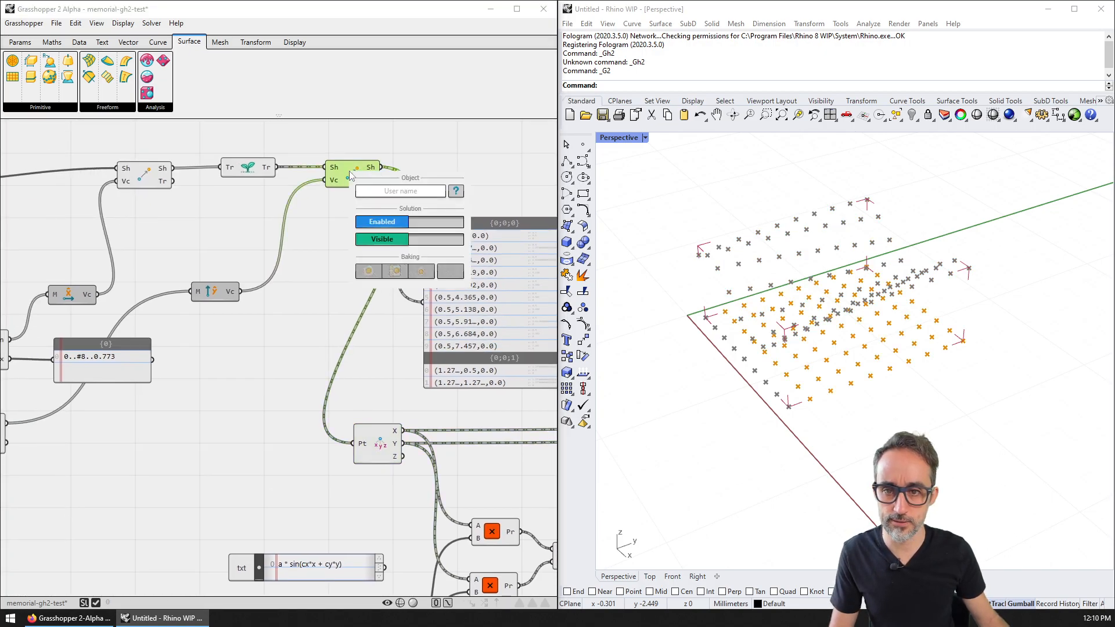
{"action": "left_click", "coordinate": [378, 237]}
Step: Hide the previews of the first Move, Graft and xyz components
{"action": "left_click", "coordinate": [142, 176]}
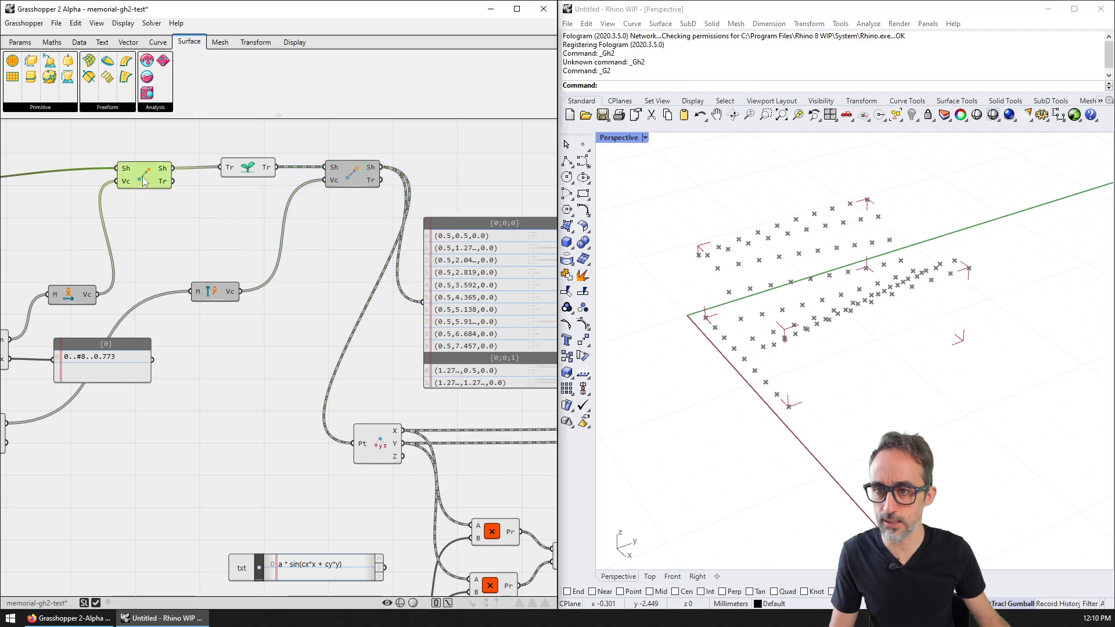
{"action": "right_click", "coordinate": [144, 176]}
{"action": "left_click", "coordinate": [179, 243]}
{"action": "left_click", "coordinate": [251, 169]}
{"action": "right_click", "coordinate": [251, 169]}
{"action": "left_click", "coordinate": [284, 235]}
{"action": "right_click_drag", "start_coordinate": [197, 243], "coordinate": [363, 229]}
{"action": "scroll", "coordinate": [363, 230], "scroll_direction": "down", "scroll_amount": 3}
{"action": "left_click", "coordinate": [134, 195]}
{"action": "right_click", "coordinate": [135, 194]}
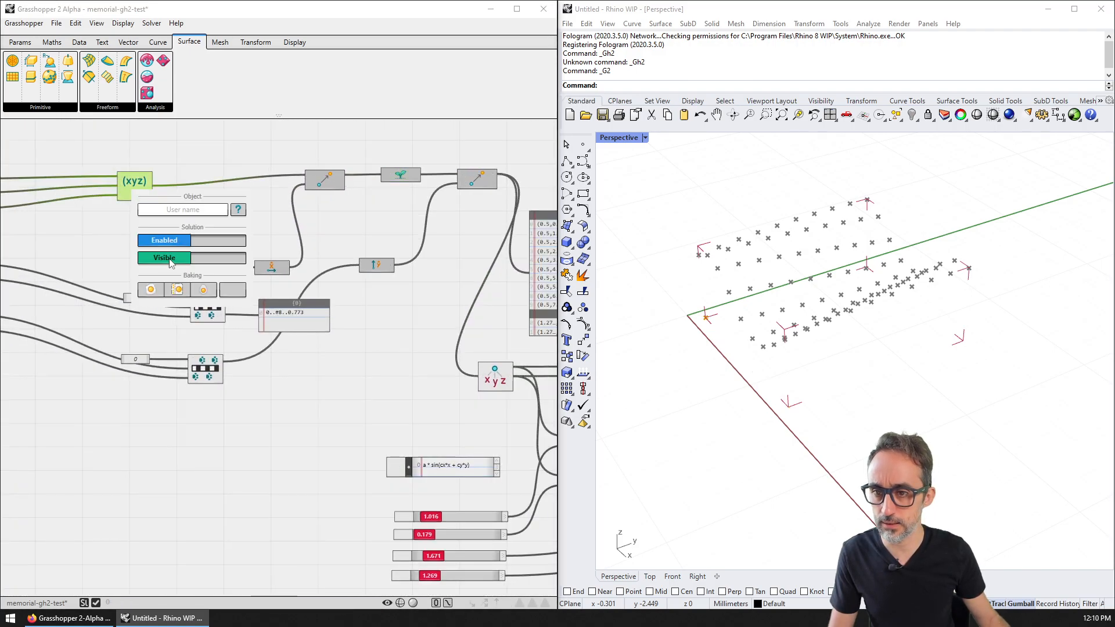
{"action": "left_click", "coordinate": [169, 259]}
Step: Set the sliders to fX 0.505, fY 0.411, A 1.067 and min H 0.293
{"action": "right_click_drag", "start_coordinate": [805, 350], "coordinate": [791, 322]}
{"action": "right_click_drag", "start_coordinate": [464, 521], "coordinate": [307, 398]}
{"action": "scroll", "coordinate": [306, 402], "scroll_direction": "up", "scroll_amount": 4}
{"action": "left_click_drag", "start_coordinate": [219, 363], "coordinate": [210, 401]}
{"action": "left_click_drag", "start_coordinate": [223, 475], "coordinate": [216, 445]}
{"action": "scroll", "coordinate": [762, 341], "scroll_direction": "up", "scroll_amount": 4}
{"action": "right_click_drag", "start_coordinate": [763, 341], "coordinate": [805, 344]}
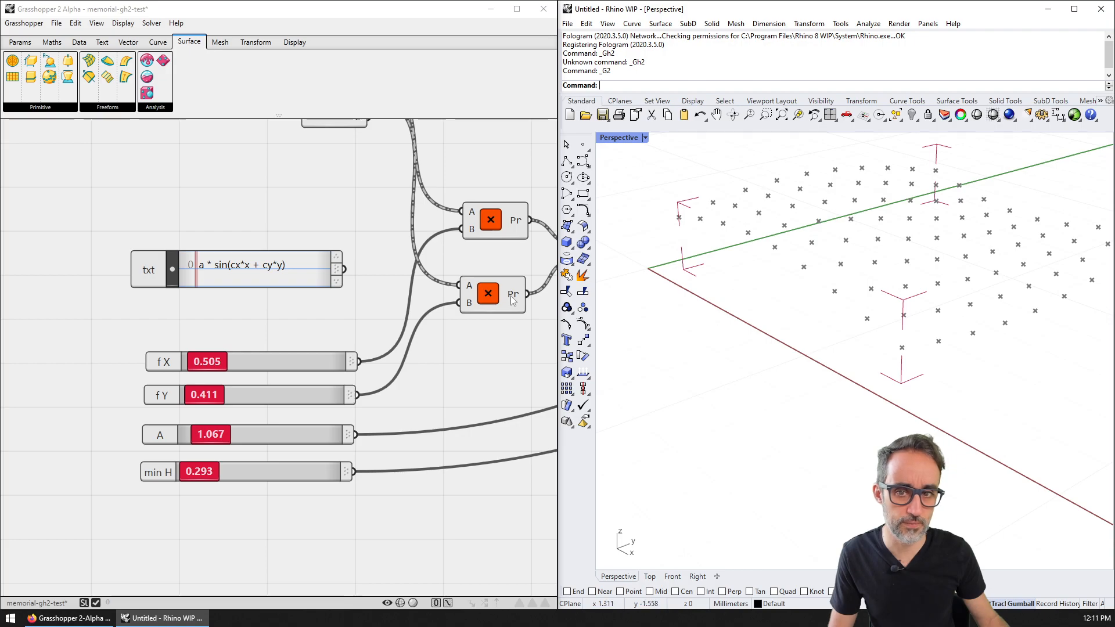
{"action": "right_click_drag", "start_coordinate": [442, 343], "coordinate": [232, 343]}
{"action": "scroll", "coordinate": [232, 343], "scroll_direction": "down", "scroll_amount": 3}
{"action": "right_click_drag", "start_coordinate": [522, 302], "coordinate": [259, 316]}
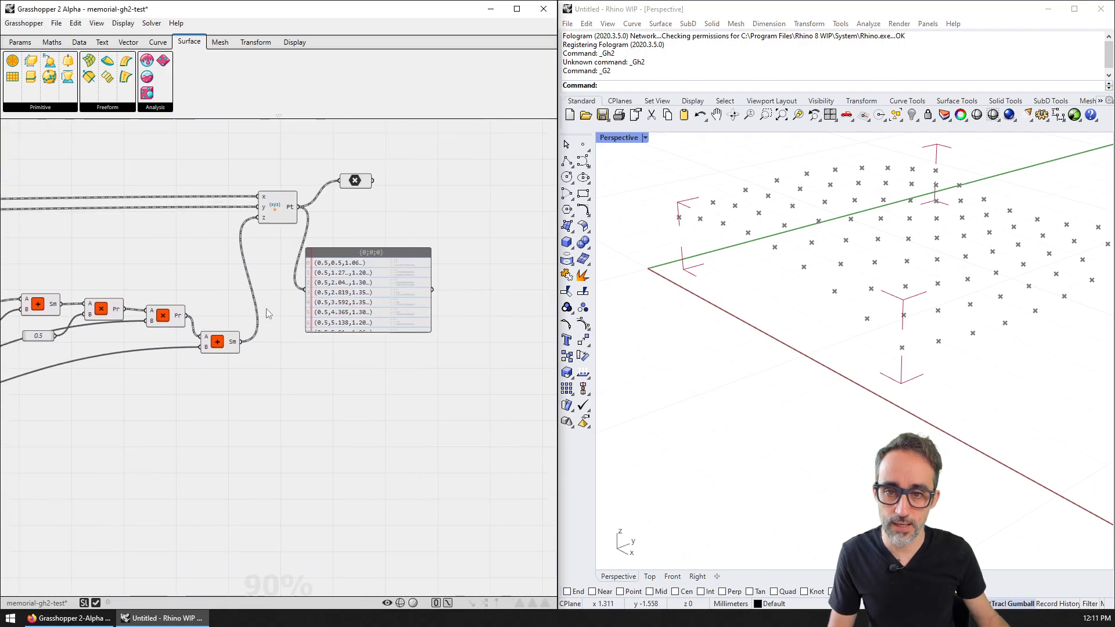
{"action": "mouse_move", "coordinate": [859, 279]}
{"action": "right_mouse_down"}
{"action": "mouse_move", "coordinate": [841, 281]}
{"action": "mouse_move", "coordinate": [863, 290]}
{"action": "right_mouse_up"}
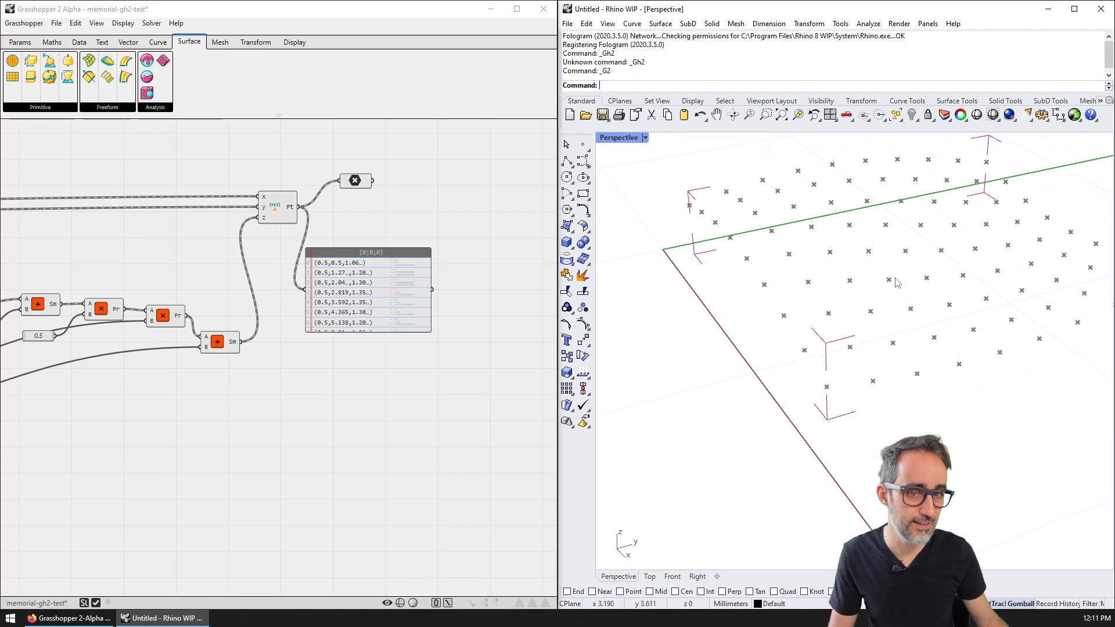
{"action": "right_click_drag", "start_coordinate": [126, 311], "coordinate": [347, 308]}
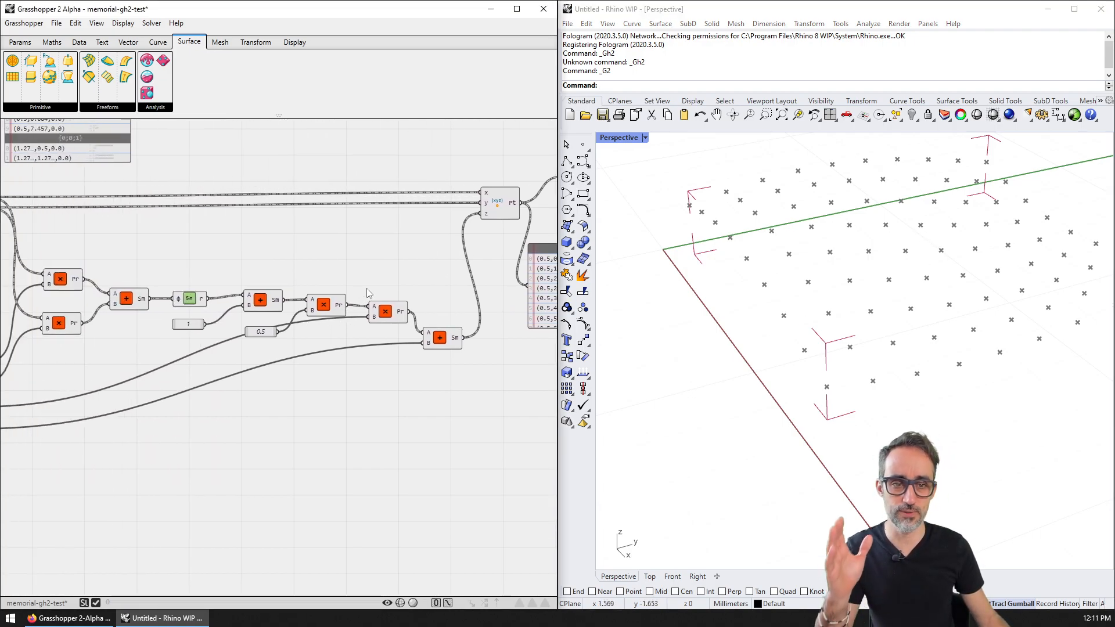
{"action": "right_click_drag", "start_coordinate": [87, 211], "coordinate": [246, 465]}
Step: Make the Move component's preview visible again to show the flat point grid
{"action": "right_click", "coordinate": [108, 243]}
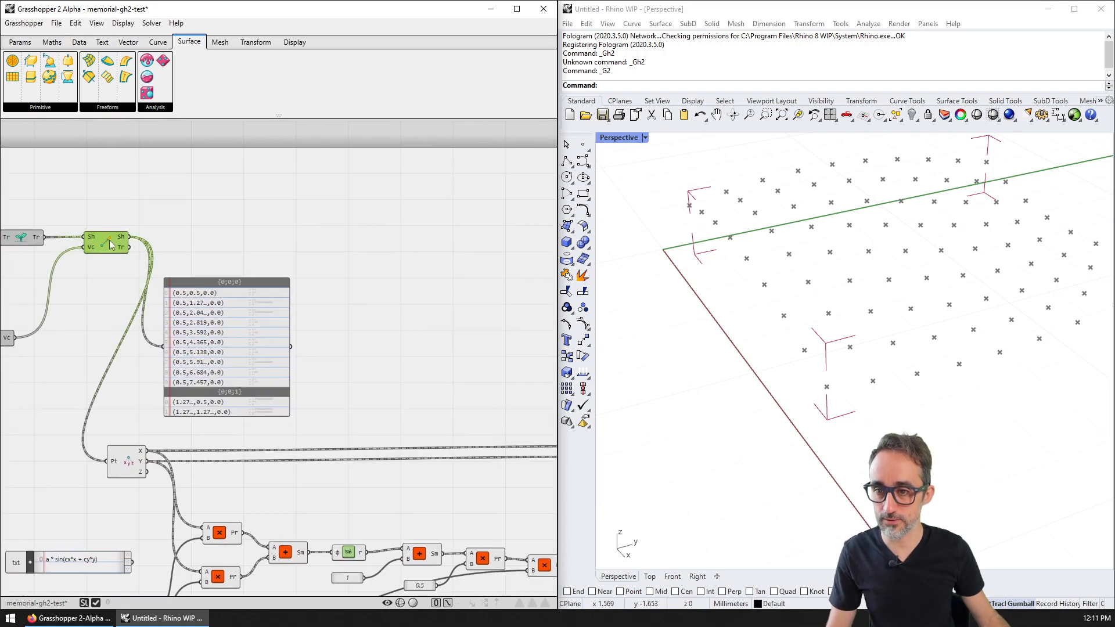
{"action": "left_click", "coordinate": [200, 309]}
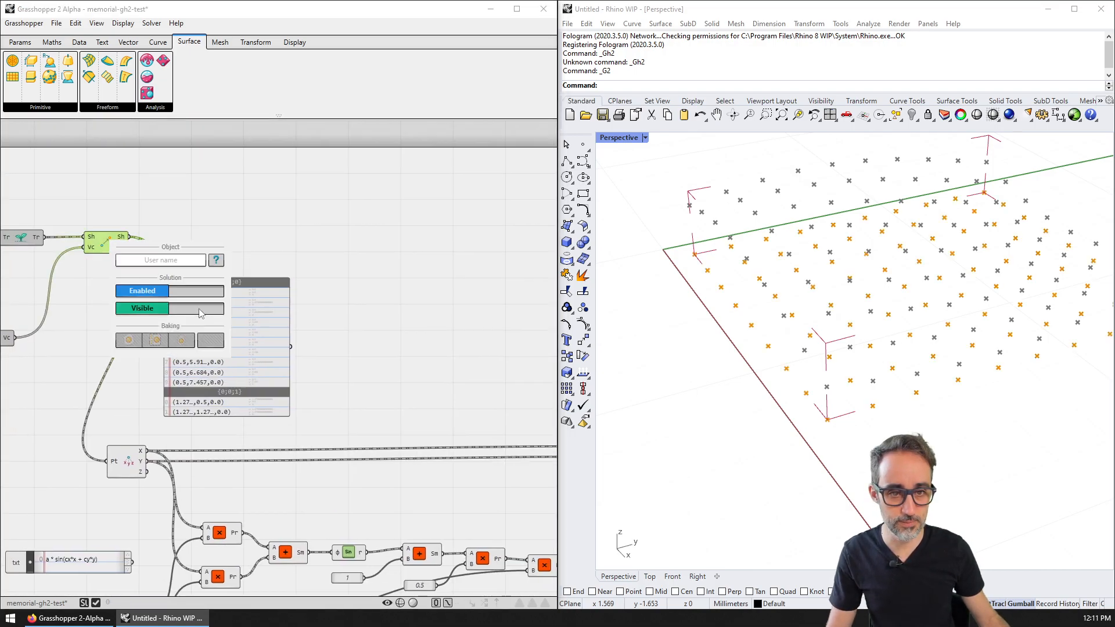
{"action": "left_click", "coordinate": [479, 328]}
{"action": "right_click_drag", "start_coordinate": [479, 328], "coordinate": [199, 249]}
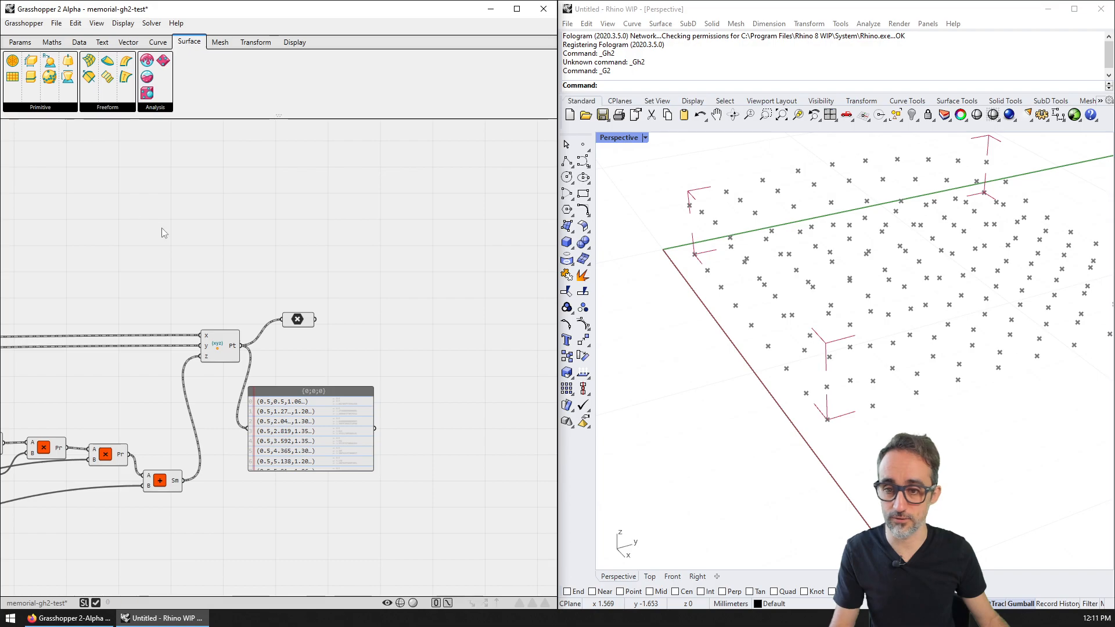
{"action": "scroll", "coordinate": [304, 251], "scroll_direction": "down", "scroll_amount": 3}
{"action": "scroll", "coordinate": [112, 206], "scroll_direction": "up", "scroll_amount": 3}
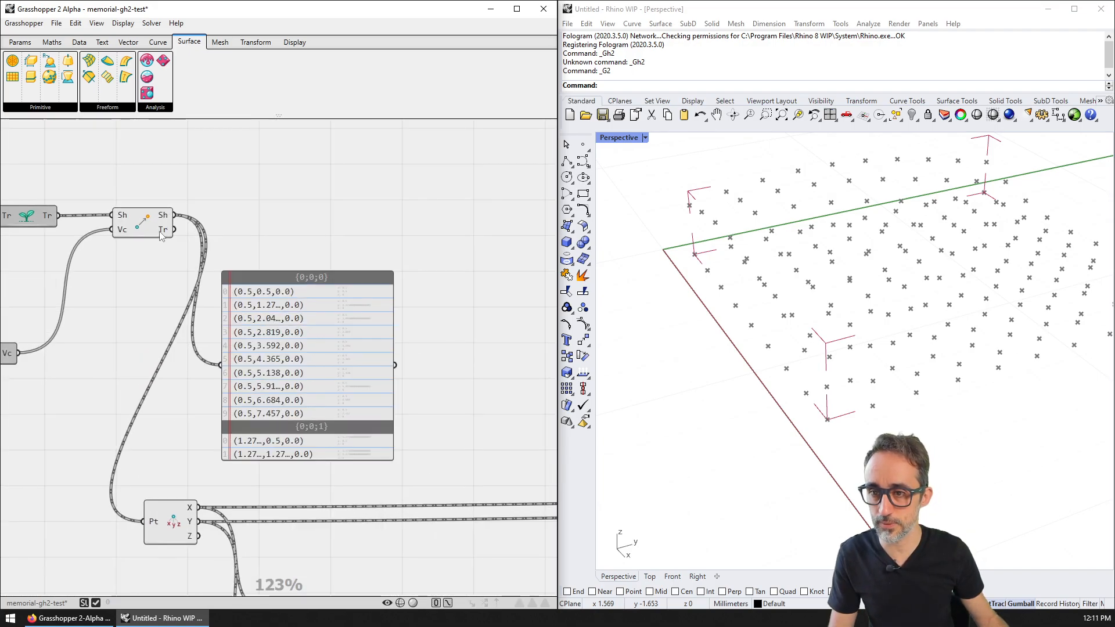
{"action": "scroll", "coordinate": [362, 208], "scroll_direction": "down", "scroll_amount": 2}
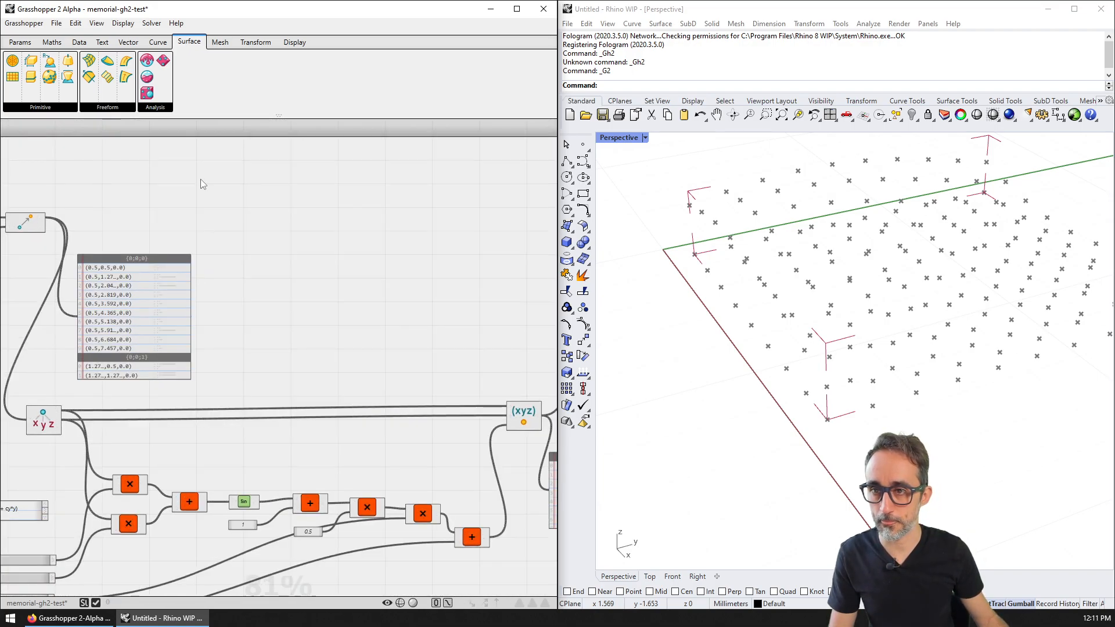
{"action": "left_click", "coordinate": [101, 42]}
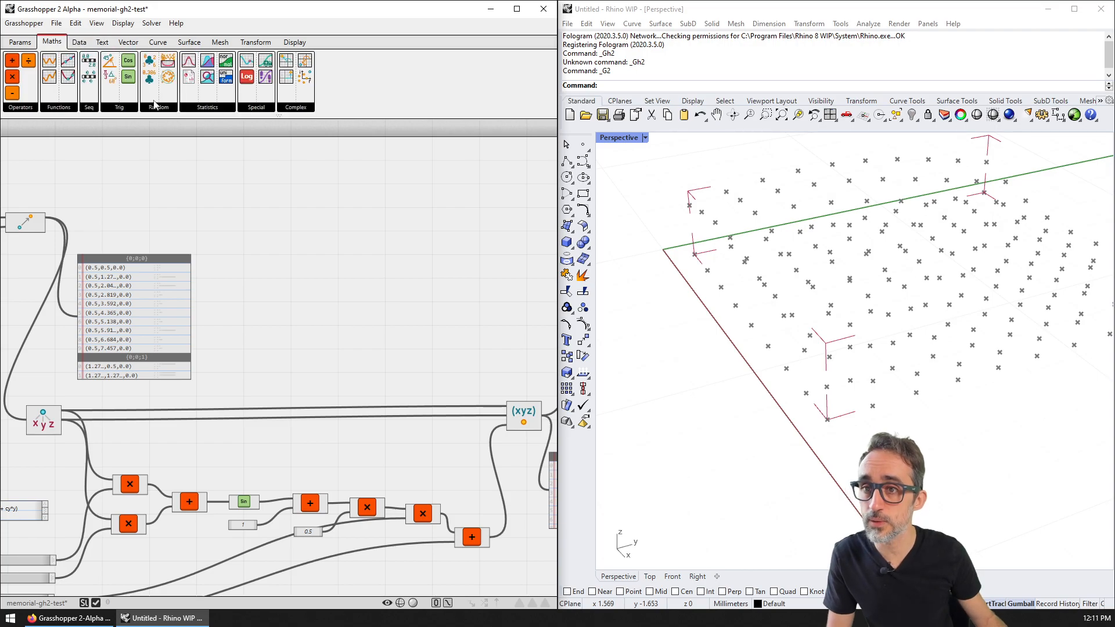
Step: Add an XY Plane component with the grid points wired into its origin input
{"action": "left_click", "coordinate": [128, 42]}
{"action": "left_click", "coordinate": [146, 107]}
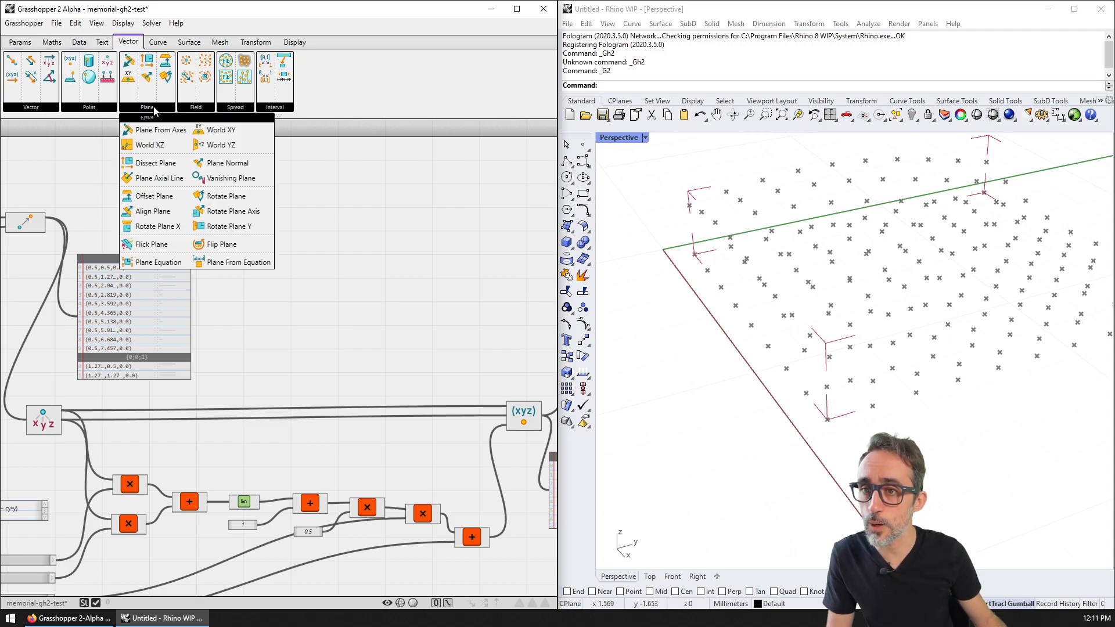
{"action": "left_click_drag", "start_coordinate": [142, 162], "coordinate": [192, 209]}
{"action": "left_click_drag", "start_coordinate": [56, 222], "coordinate": [168, 202]}
{"action": "scroll", "coordinate": [174, 201], "scroll_direction": "up", "scroll_amount": 4}
{"action": "scroll", "coordinate": [232, 209], "scroll_direction": "down", "scroll_amount": 2}
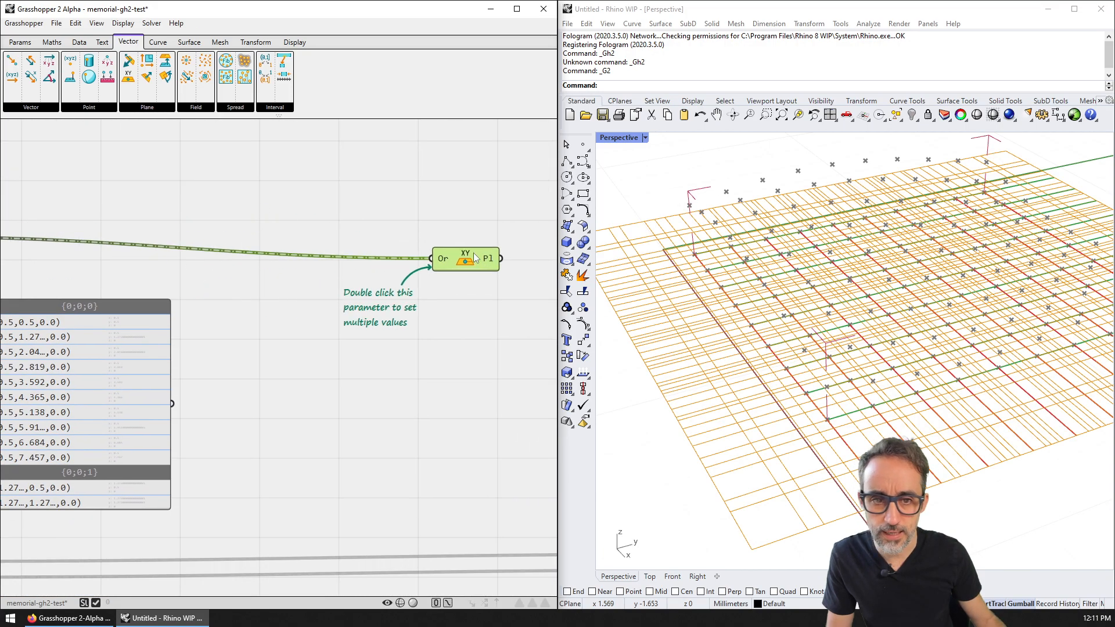
{"action": "right_click_drag", "start_coordinate": [474, 254], "coordinate": [184, 181]}
{"action": "scroll", "coordinate": [181, 181], "scroll_direction": "down", "scroll_amount": 3}
{"action": "left_click_drag", "start_coordinate": [182, 182], "coordinate": [370, 168]}
{"action": "left_click", "coordinate": [446, 232]}
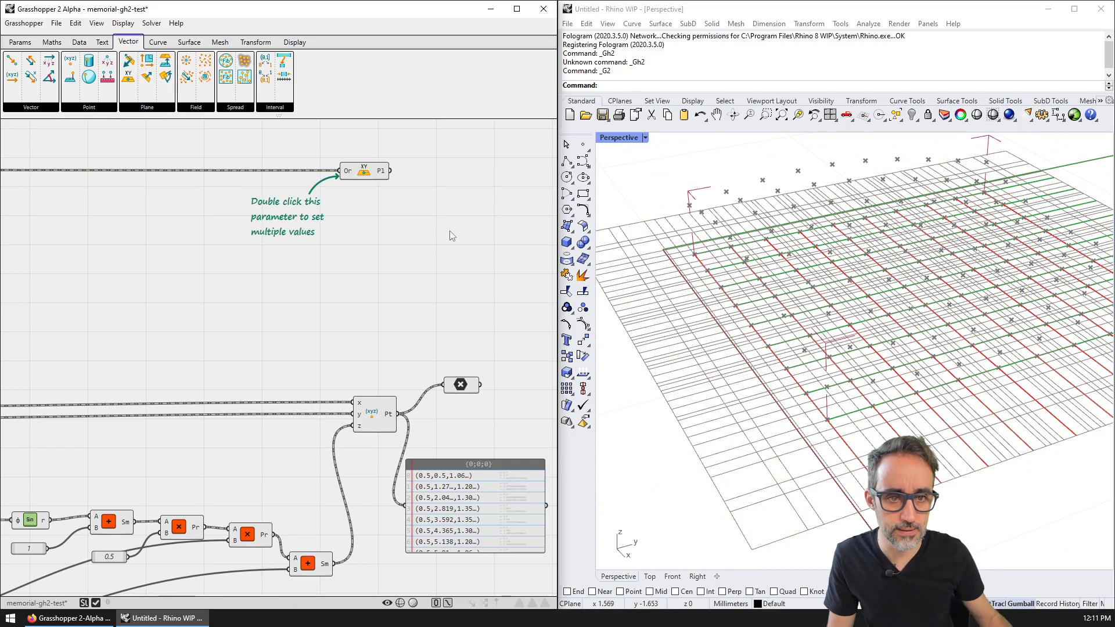
{"action": "right_click_drag", "start_coordinate": [446, 232], "coordinate": [398, 256]}
{"action": "mouse_move", "coordinate": [836, 322]}
{"action": "right_mouse_down"}
{"action": "mouse_move", "coordinate": [822, 268]}
{"action": "mouse_move", "coordinate": [868, 335]}
{"action": "mouse_move", "coordinate": [840, 338]}
{"action": "mouse_move", "coordinate": [827, 325]}
{"action": "right_mouse_up"}
Step: Open the Preview Styling settings from the Display menu
{"action": "left_click", "coordinate": [307, 197]}
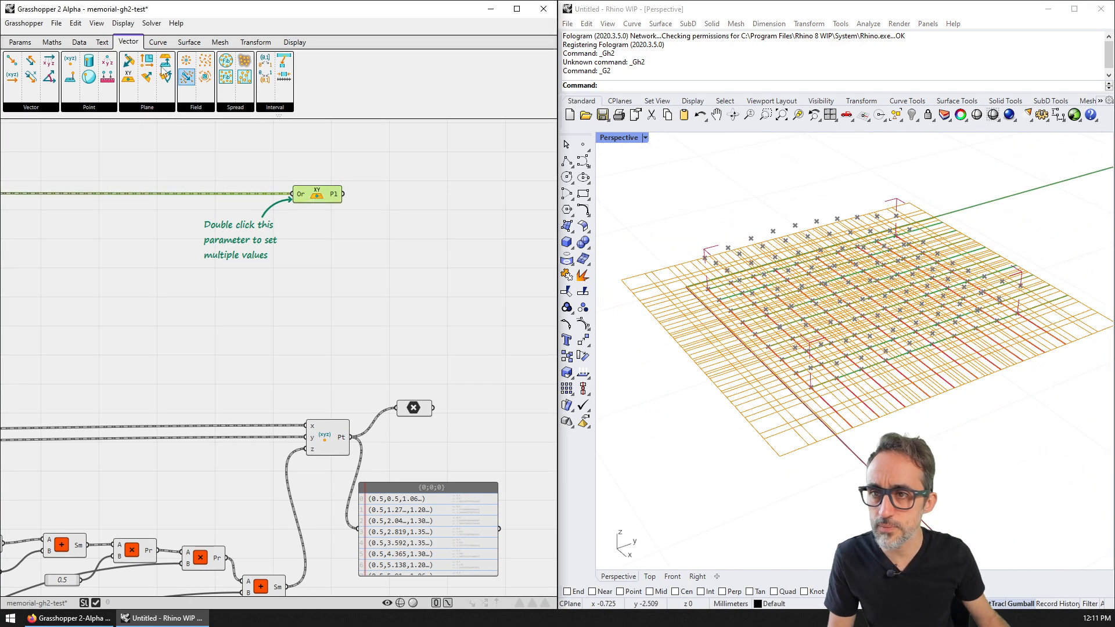
{"action": "left_click", "coordinate": [121, 25]}
{"action": "left_click", "coordinate": [159, 79]}
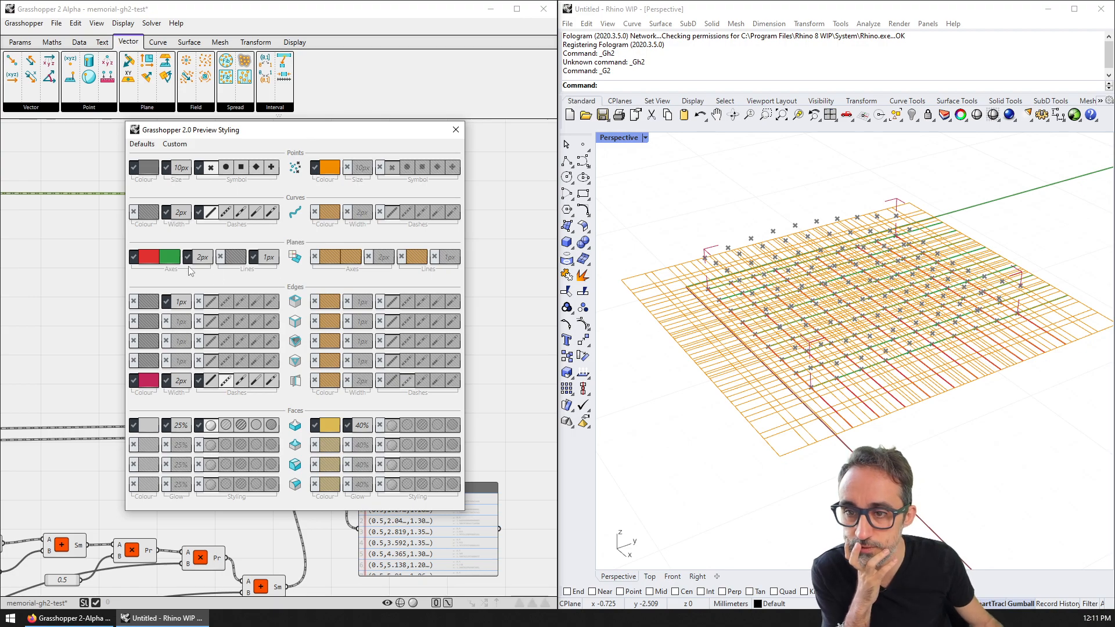
Step: Check the plane preview options and widen the plane axes to 19px
{"action": "left_click_drag", "start_coordinate": [278, 131], "coordinate": [331, 102]}
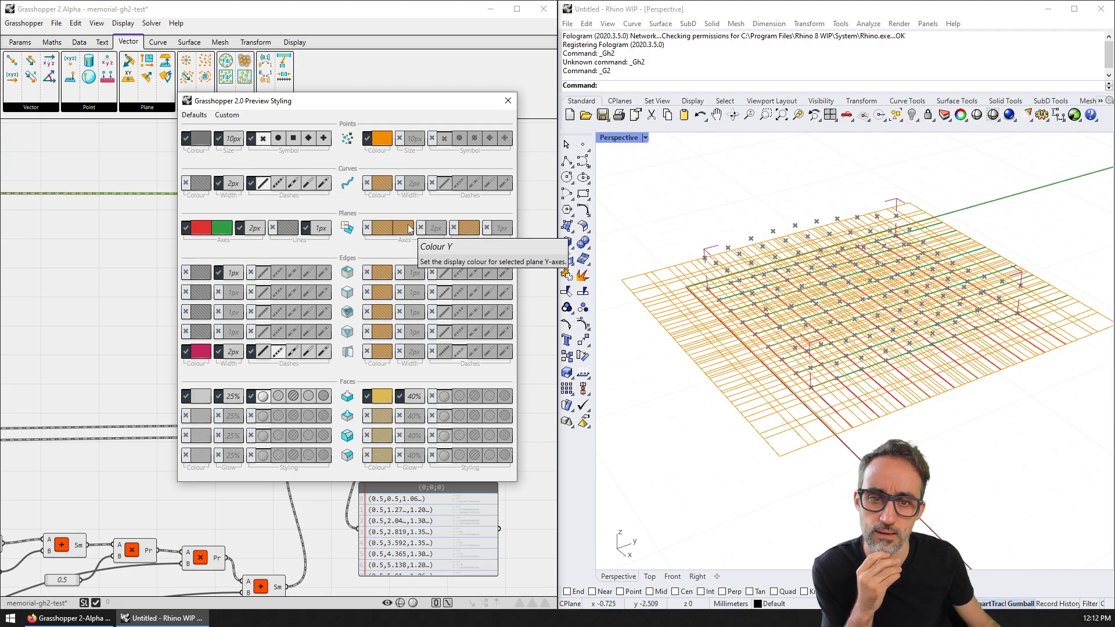
{"action": "left_click", "coordinate": [536, 198]}
{"action": "right_click_drag", "start_coordinate": [774, 321], "coordinate": [778, 335]}
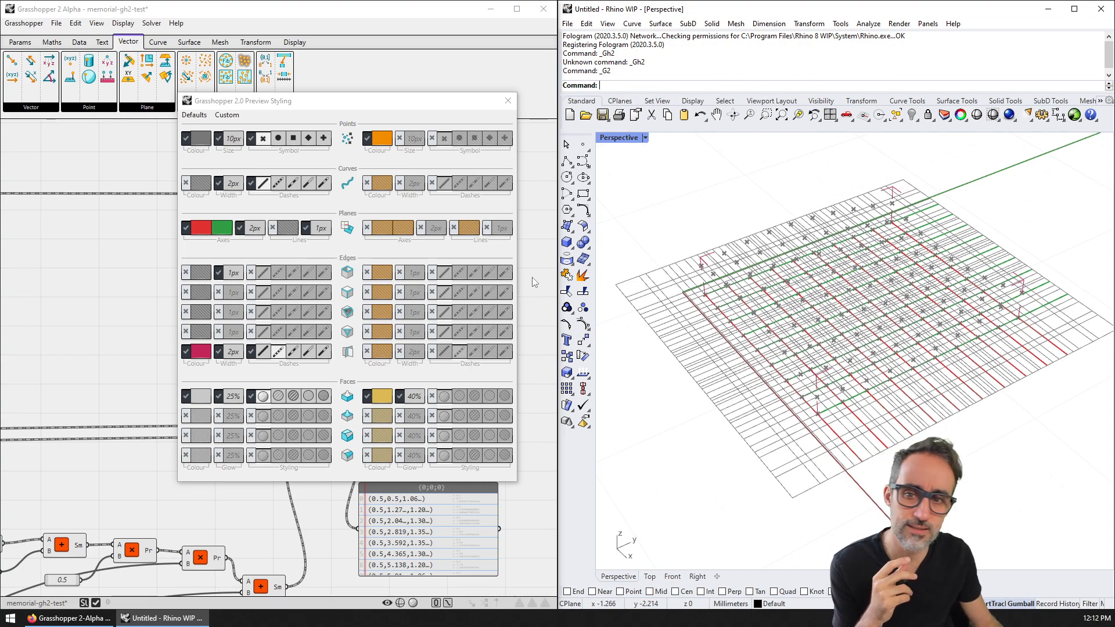
{"action": "right_click", "coordinate": [349, 230]}
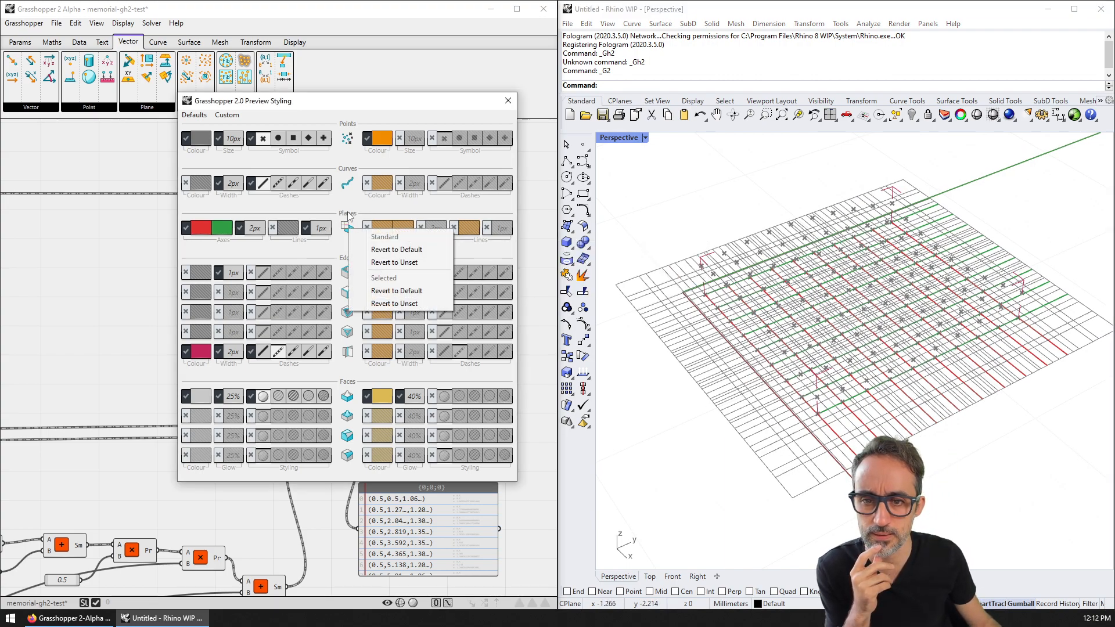
{"action": "left_click", "coordinate": [348, 208]}
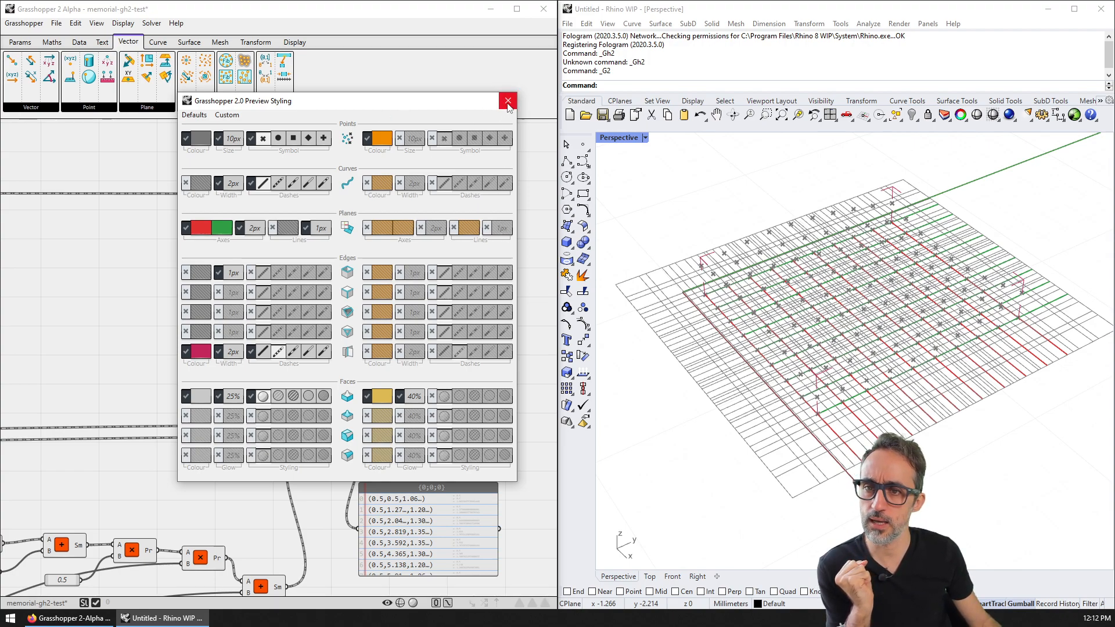
{"action": "left_click", "coordinate": [255, 228]}
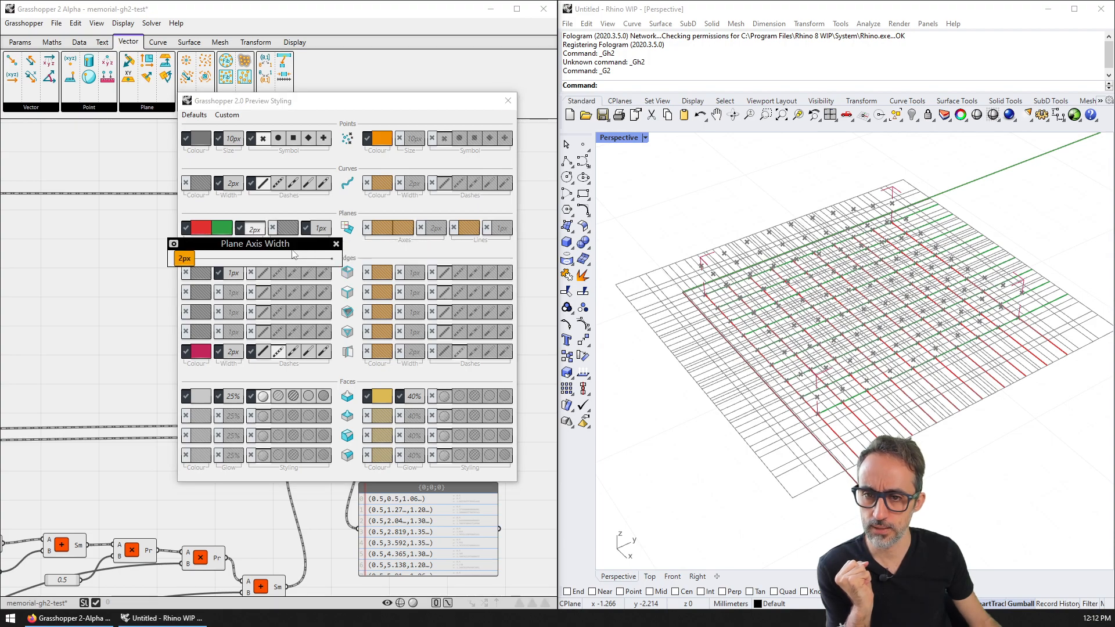
{"action": "mouse_move", "coordinate": [185, 262]}
{"action": "left_mouse_down"}
{"action": "mouse_move", "coordinate": [209, 265]}
{"action": "mouse_move", "coordinate": [183, 266]}
{"action": "left_mouse_up"}
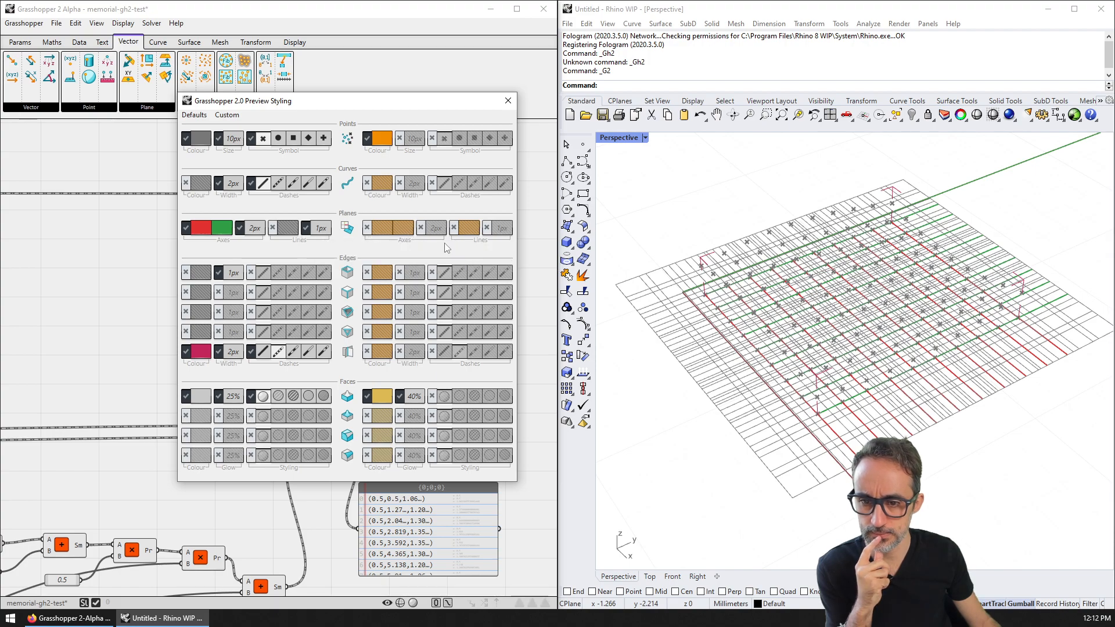
Step: Close the Preview Styling dialog and look through the View and Display menus
{"action": "left_click", "coordinate": [508, 100]}
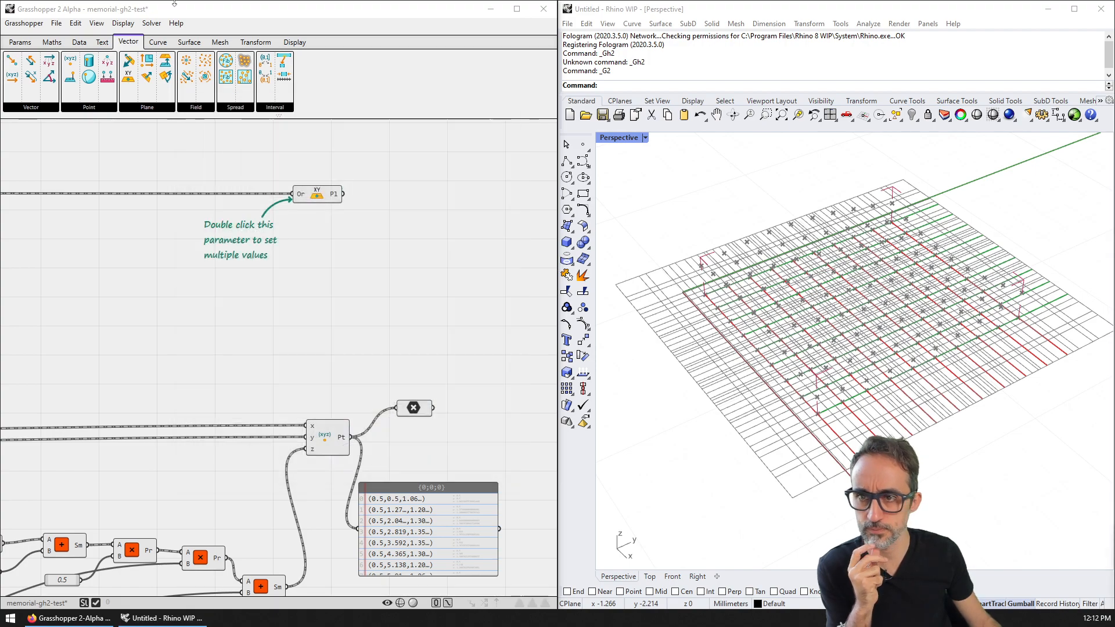
{"action": "left_click", "coordinate": [97, 25]}
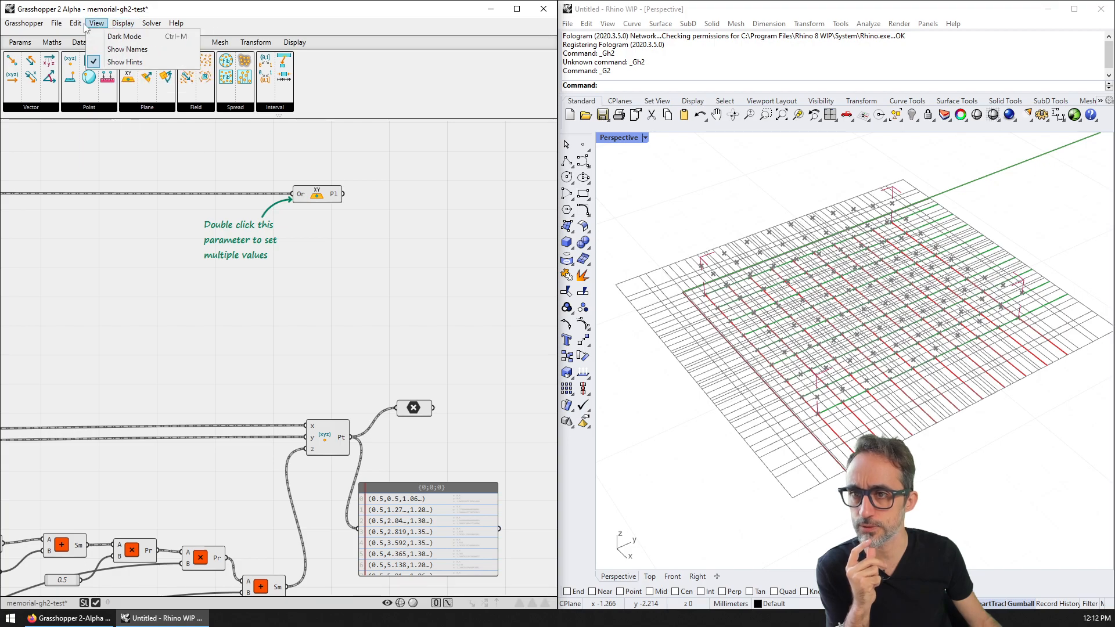
{"action": "mouse_move", "coordinate": [74, 25]}
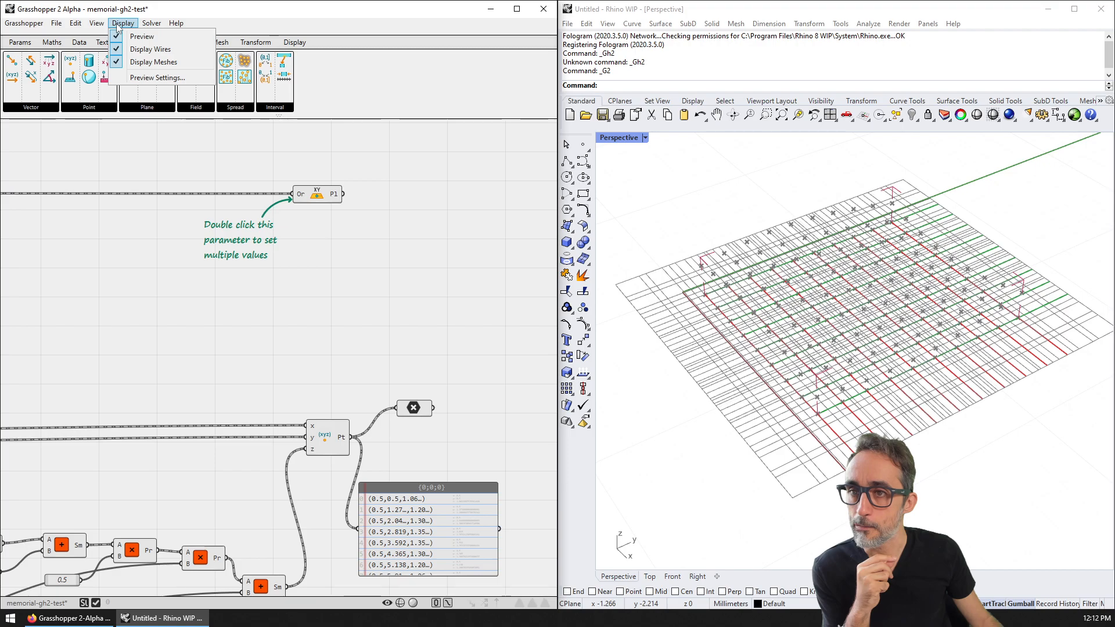
{"action": "mouse_move", "coordinate": [146, 24]}
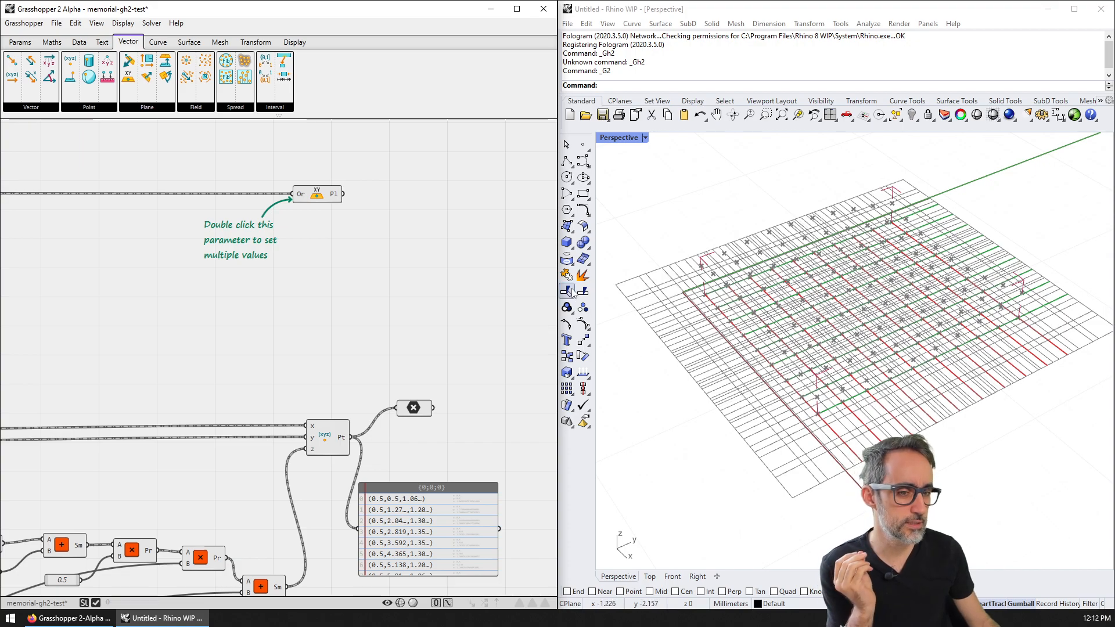
Step: Place a Box From Centre component with the XY planes wired into its centre
{"action": "right_click_drag", "start_coordinate": [402, 231], "coordinate": [279, 201]}
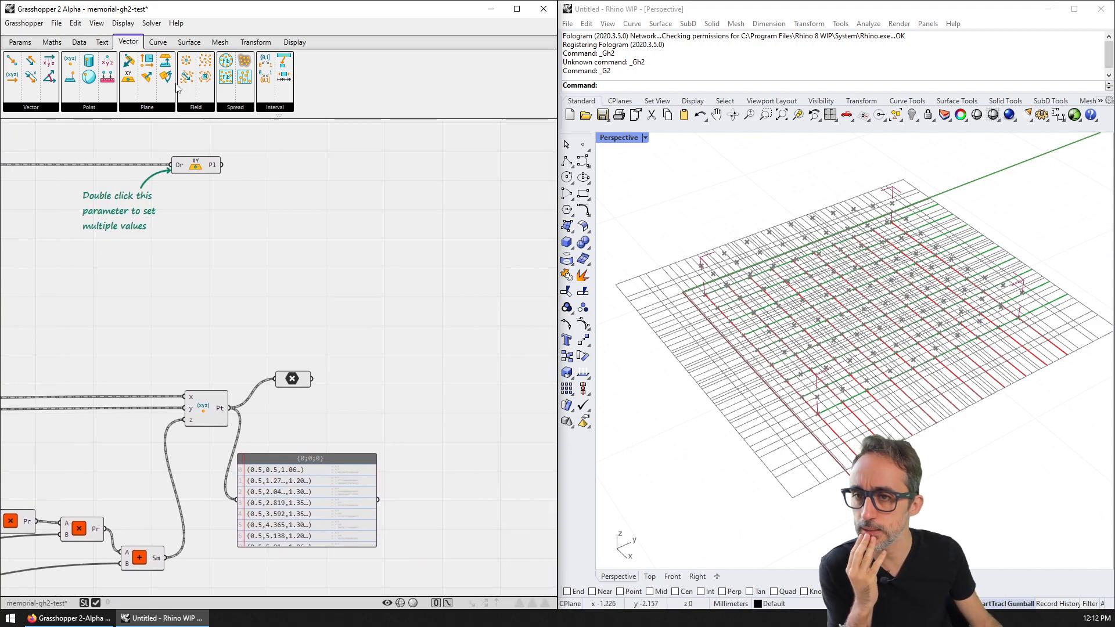
{"action": "left_click", "coordinate": [159, 47]}
{"action": "left_click", "coordinate": [189, 42]}
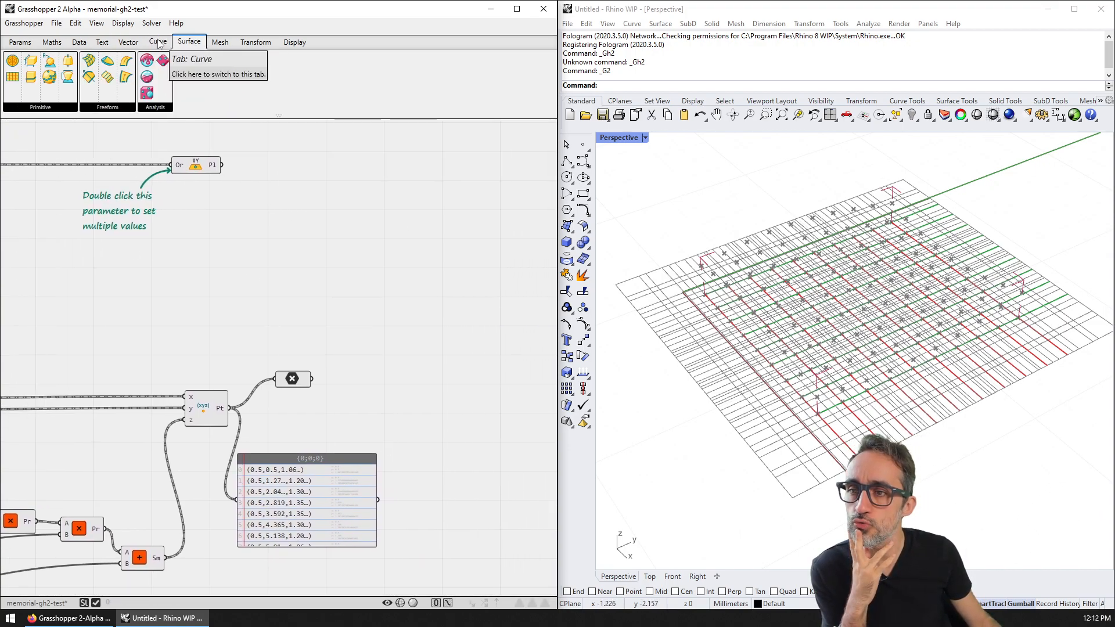
{"action": "left_click", "coordinate": [46, 107]}
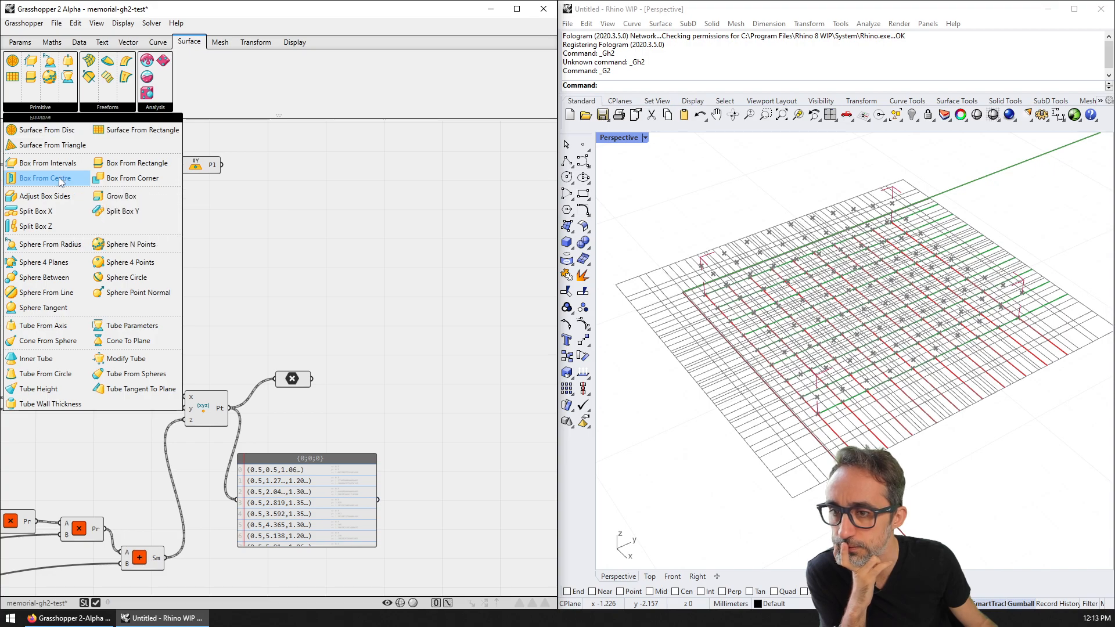
{"action": "left_click_drag", "start_coordinate": [61, 180], "coordinate": [347, 206]}
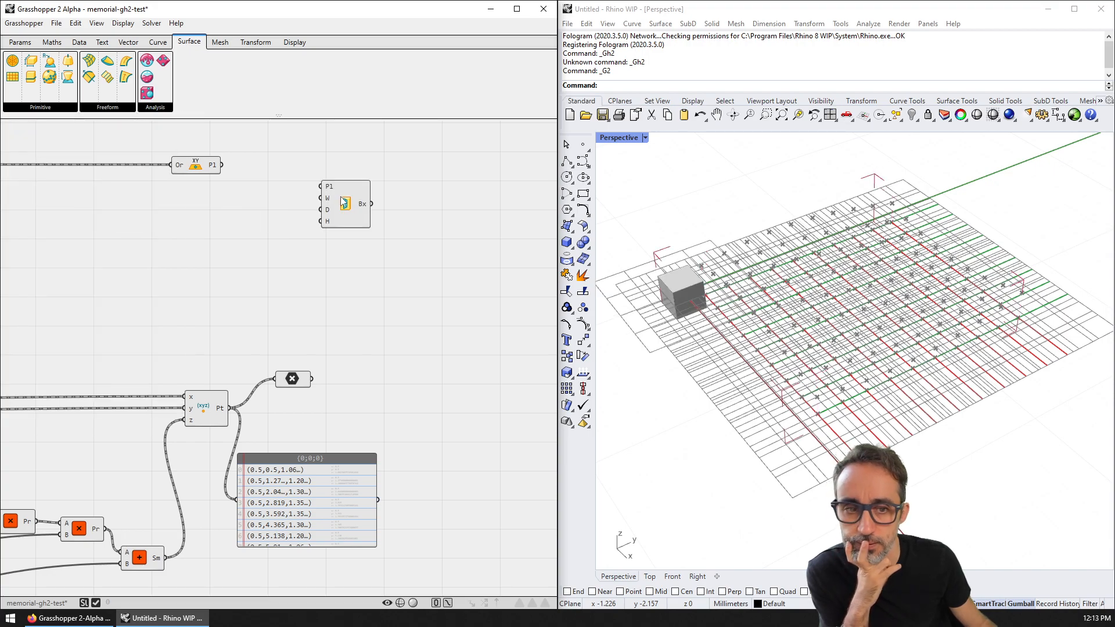
{"action": "scroll", "coordinate": [344, 203], "scroll_direction": "up", "scroll_amount": 2}
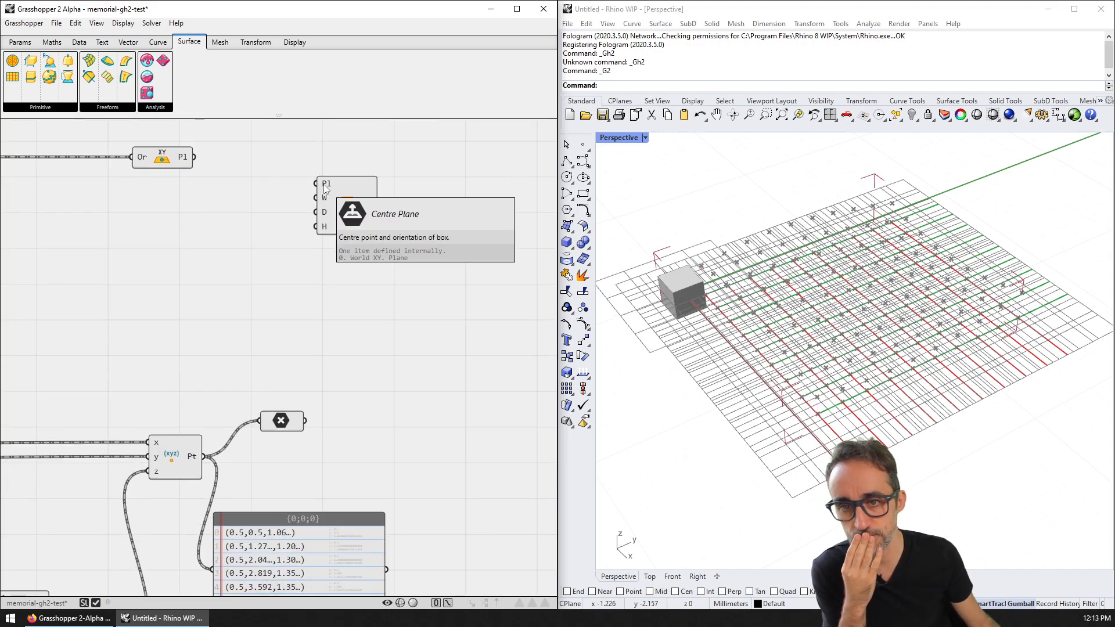
{"action": "left_click_drag", "start_coordinate": [196, 157], "coordinate": [351, 185]}
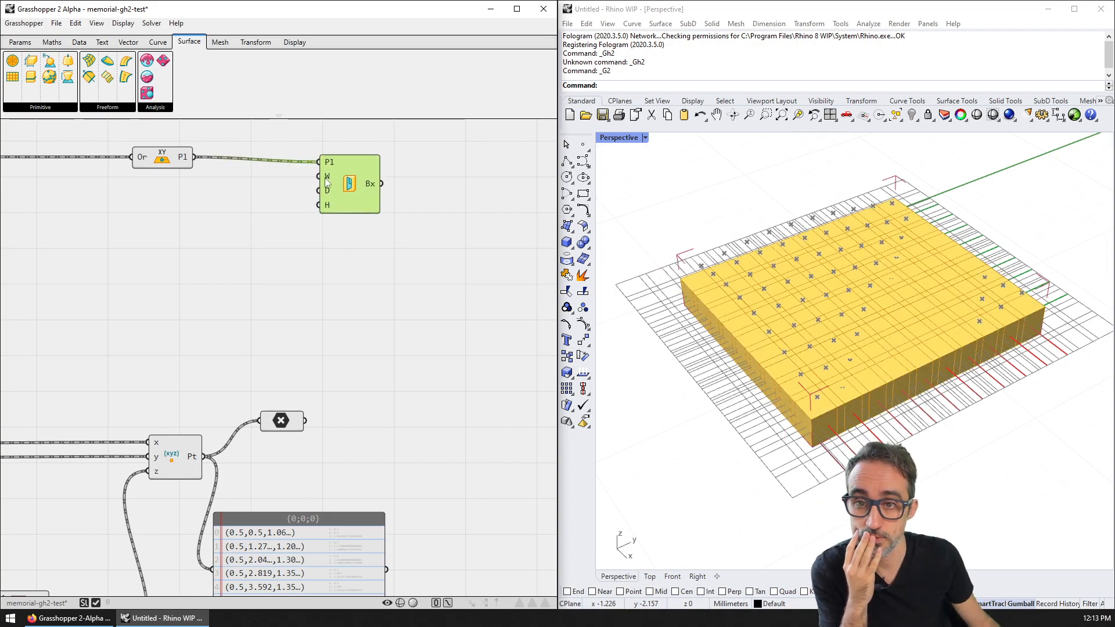
Step: Drive box width and depth with 0.5 sliders and heights with the summed values
{"action": "double_click", "coordinate": [127, 210]}
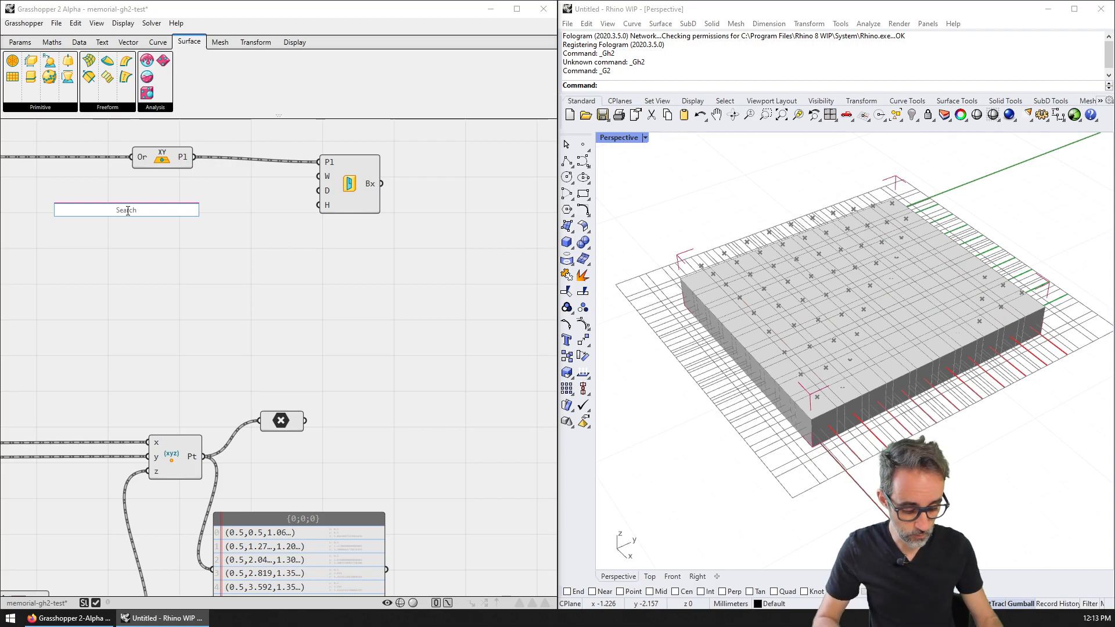
{"action": "type", "text": "slider"}
{"action": "key", "text": "Return"}
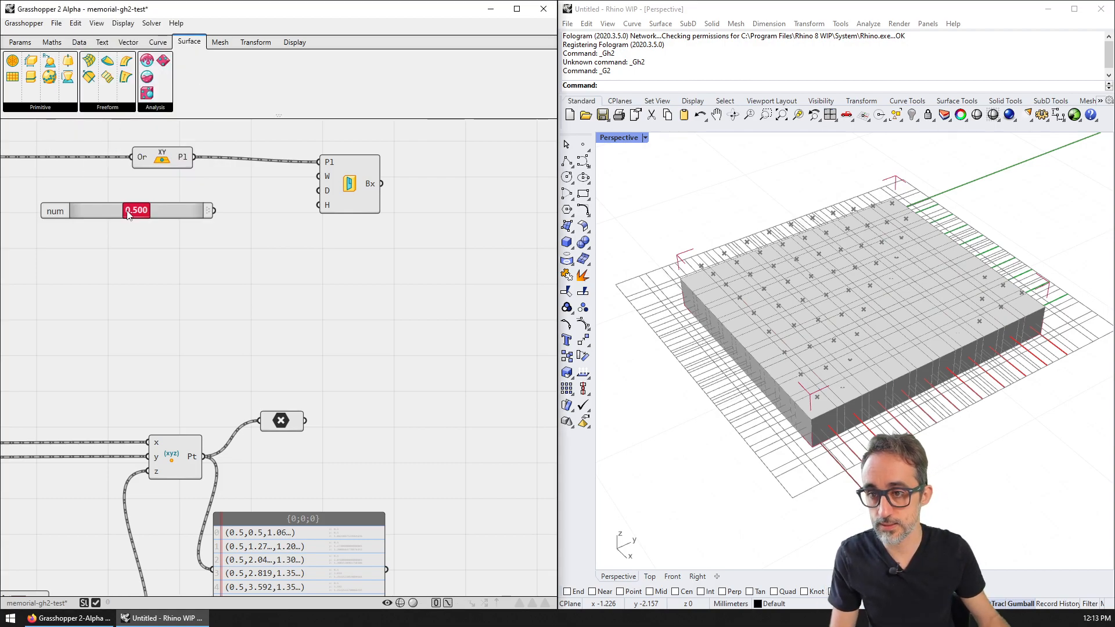
{"action": "left_click_drag", "start_coordinate": [210, 210], "coordinate": [323, 191]}
{"action": "key", "text": "ctrl+v"}
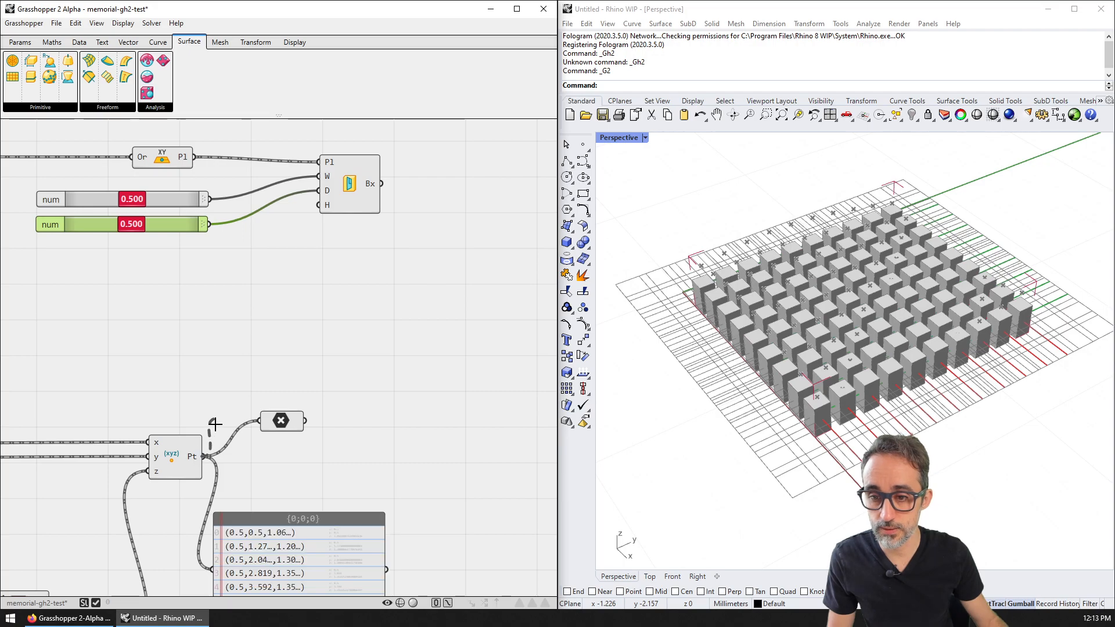
{"action": "scroll", "coordinate": [305, 332], "scroll_direction": "down", "scroll_amount": 3}
{"action": "left_click_drag", "start_coordinate": [280, 487], "coordinate": [411, 199]}
{"action": "right_click_drag", "start_coordinate": [797, 433], "coordinate": [791, 409]}
{"action": "scroll", "coordinate": [407, 212], "scroll_direction": "up", "scroll_amount": 4}
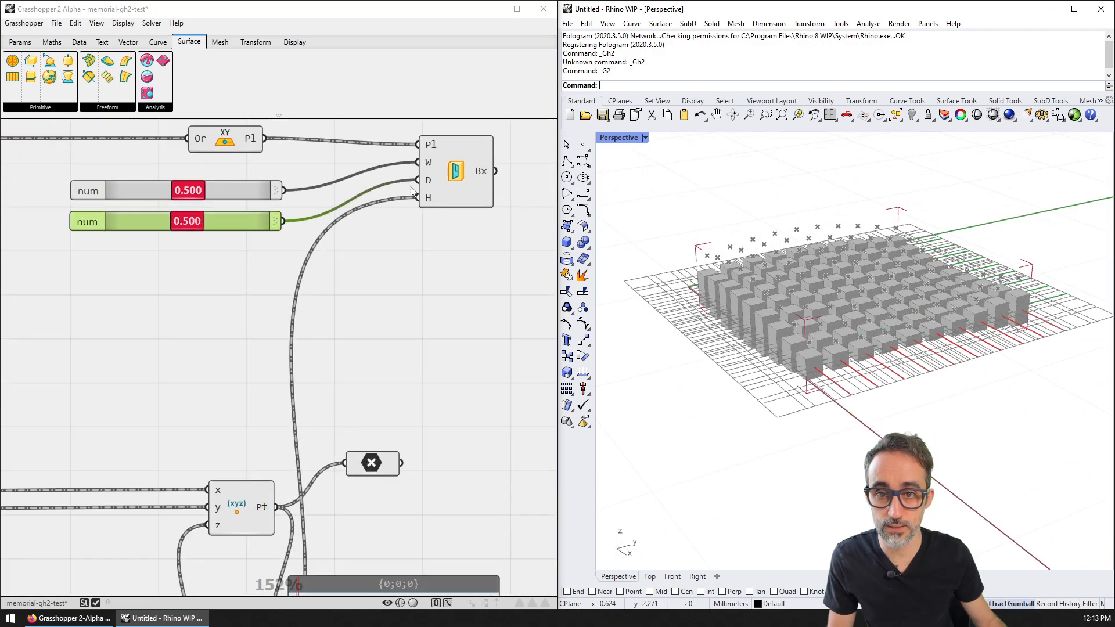
{"action": "right_click_drag", "start_coordinate": [411, 183], "coordinate": [373, 262]}
{"action": "left_click", "coordinate": [442, 237]}
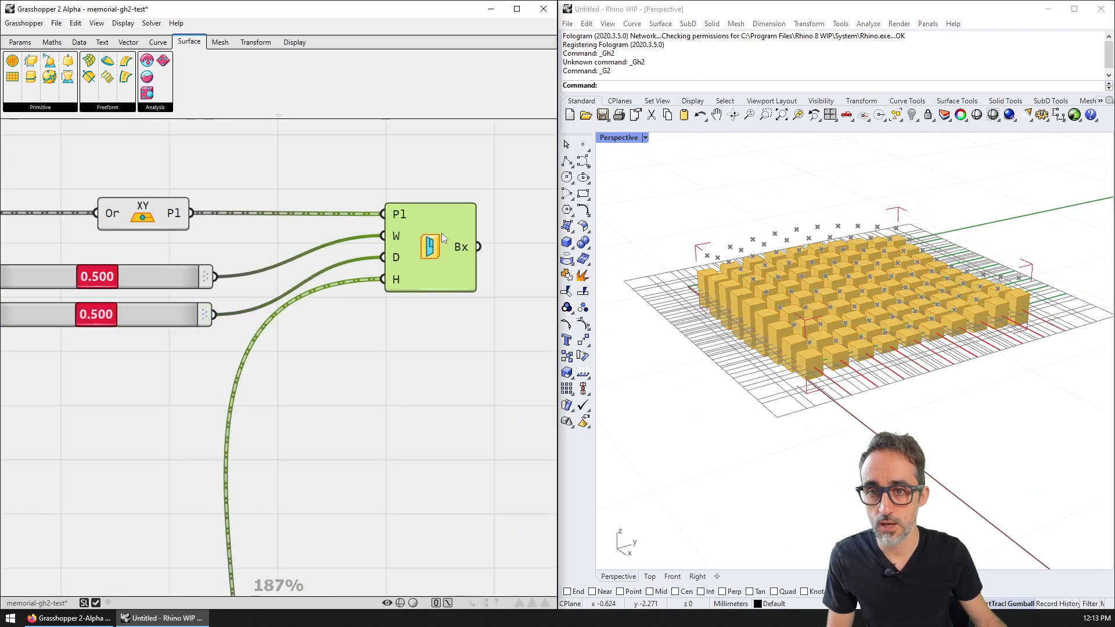
Step: Place a Box From Intervals component fed by the XY planes
{"action": "left_click", "coordinate": [55, 108]}
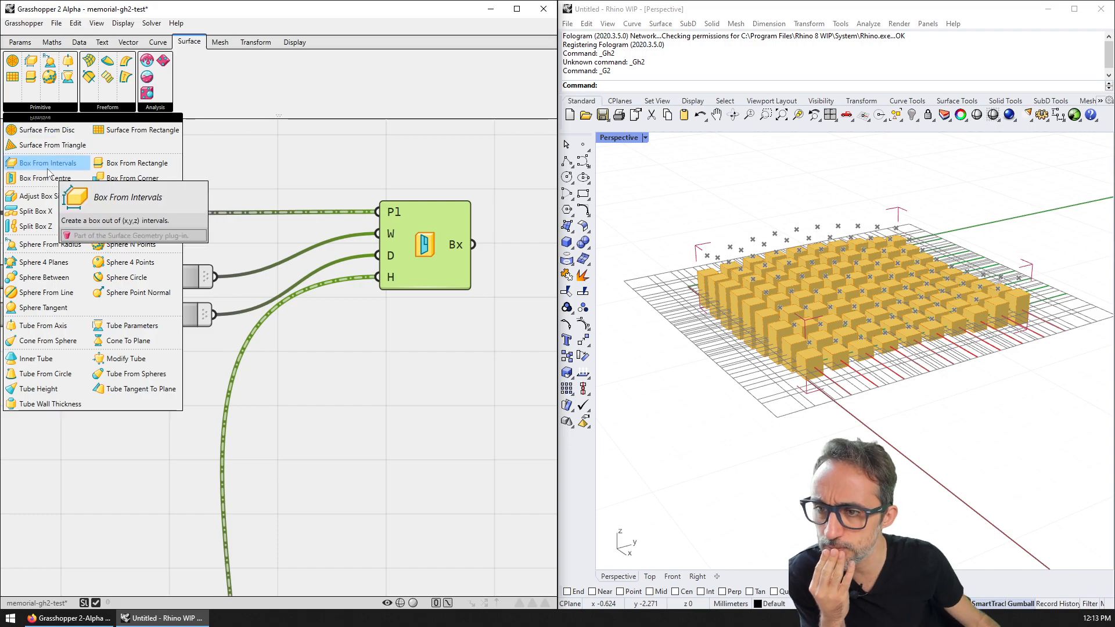
{"action": "left_click_drag", "start_coordinate": [46, 167], "coordinate": [410, 350]}
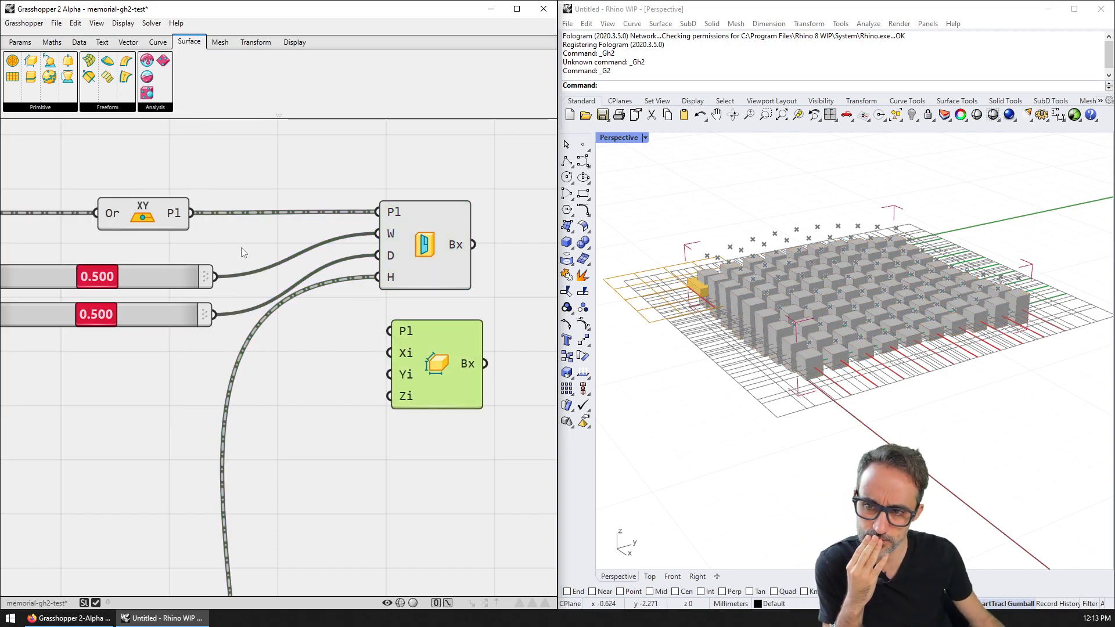
{"action": "left_click_drag", "start_coordinate": [191, 213], "coordinate": [400, 343]}
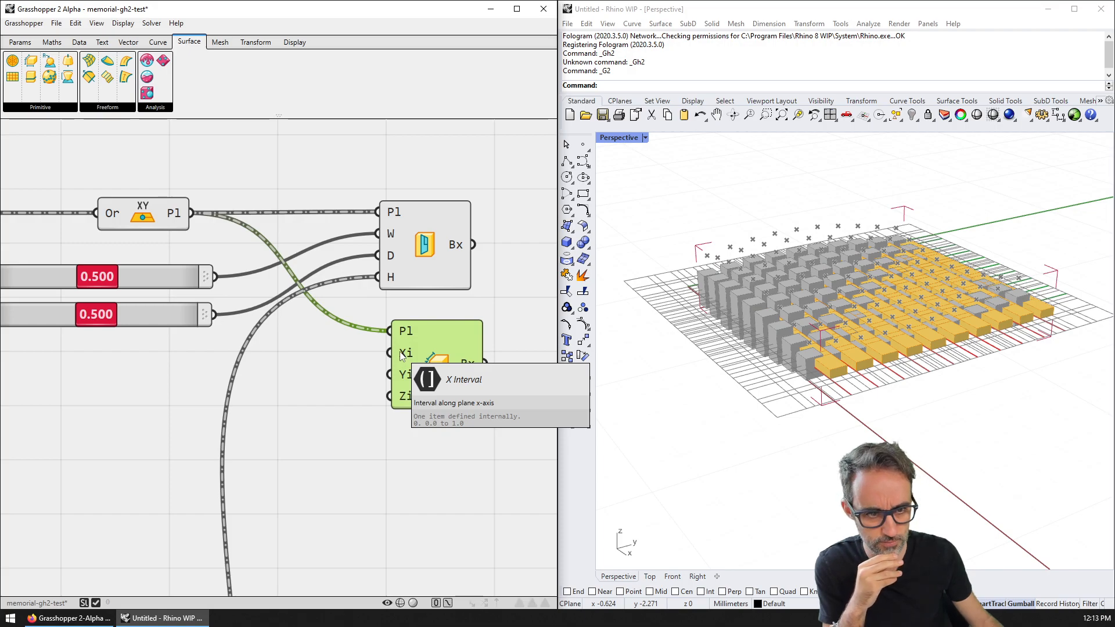
Step: Add an Interval From Gap component found by searching 'inter'
{"action": "left_click", "coordinate": [53, 43]}
{"action": "left_click", "coordinate": [78, 44]}
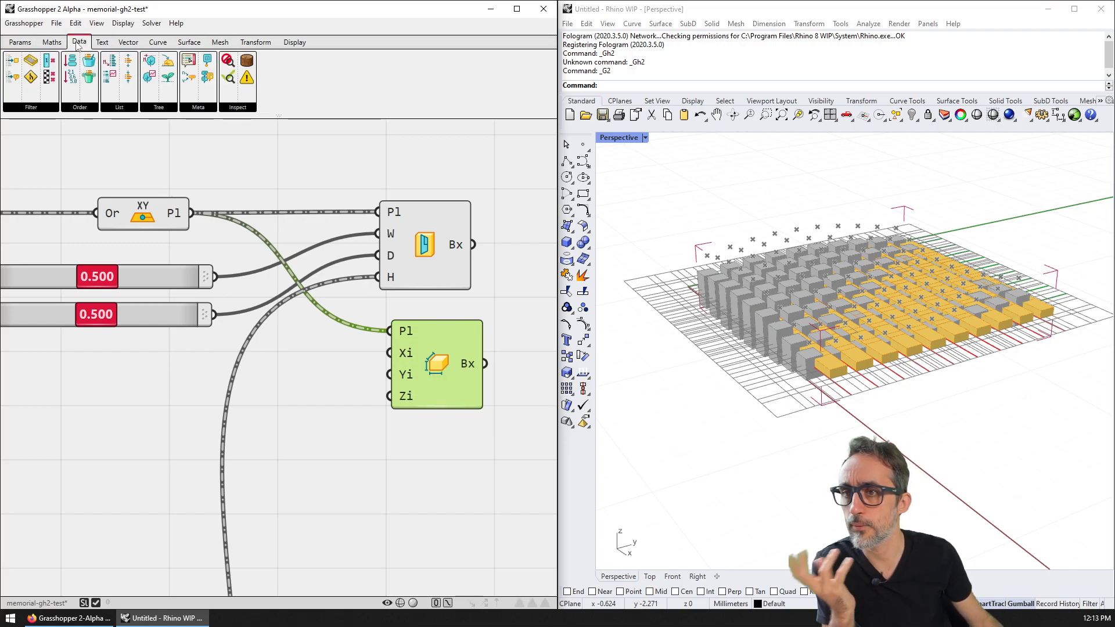
{"action": "left_click", "coordinate": [52, 42]}
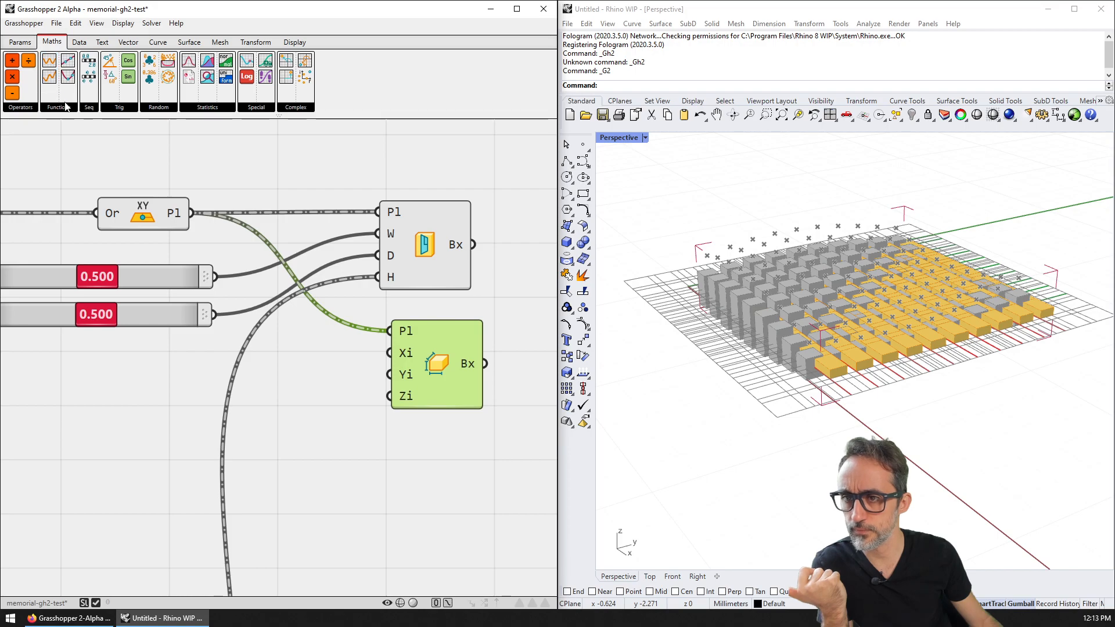
{"action": "double_click", "coordinate": [217, 163]}
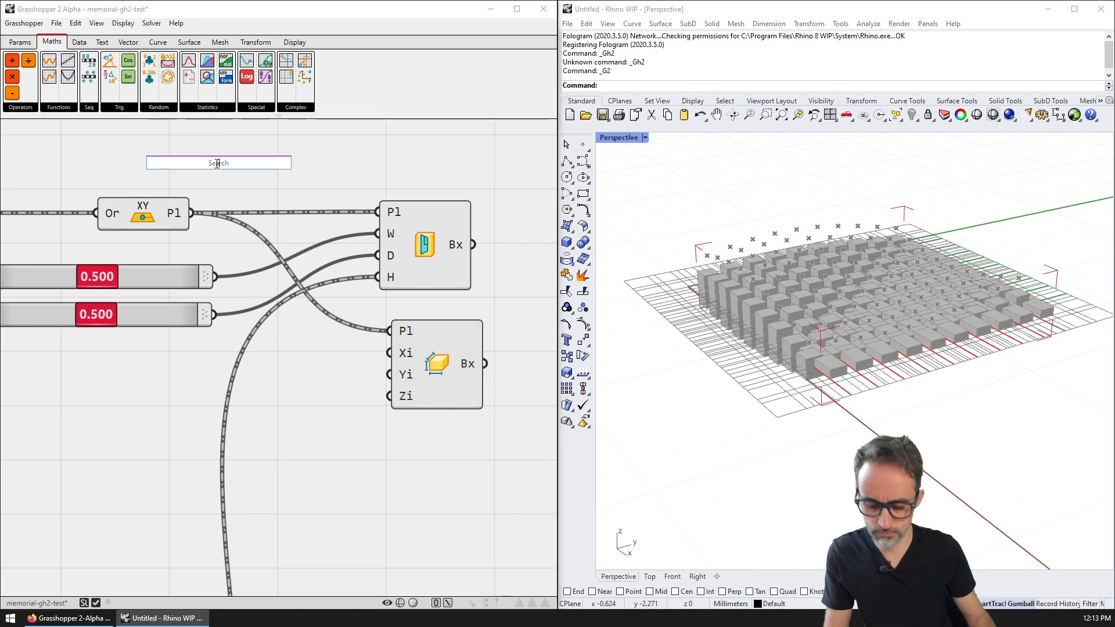
{"action": "type", "text": "inter"}
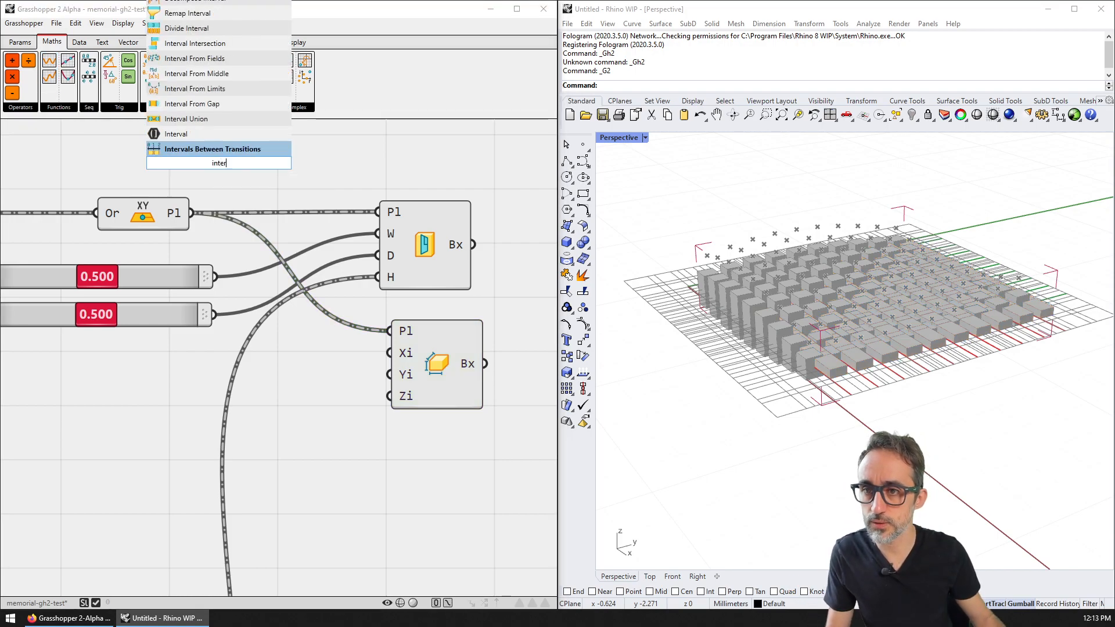
{"action": "left_click", "coordinate": [187, 105]}
{"action": "left_click", "coordinate": [80, 46]}
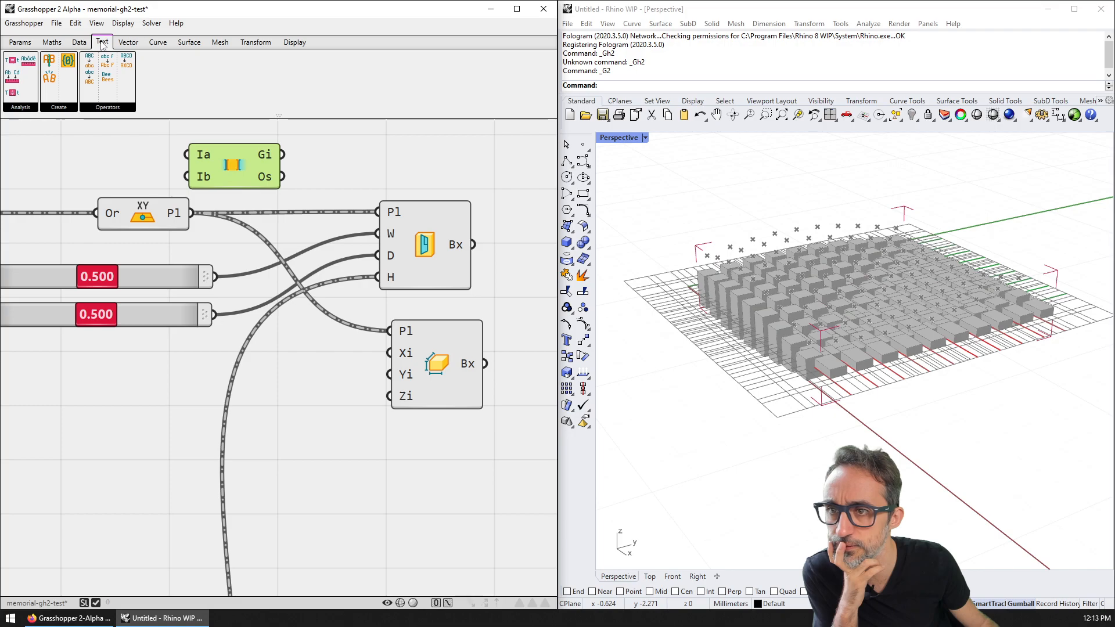
{"action": "left_click", "coordinate": [51, 43]}
{"action": "left_click", "coordinate": [22, 108]}
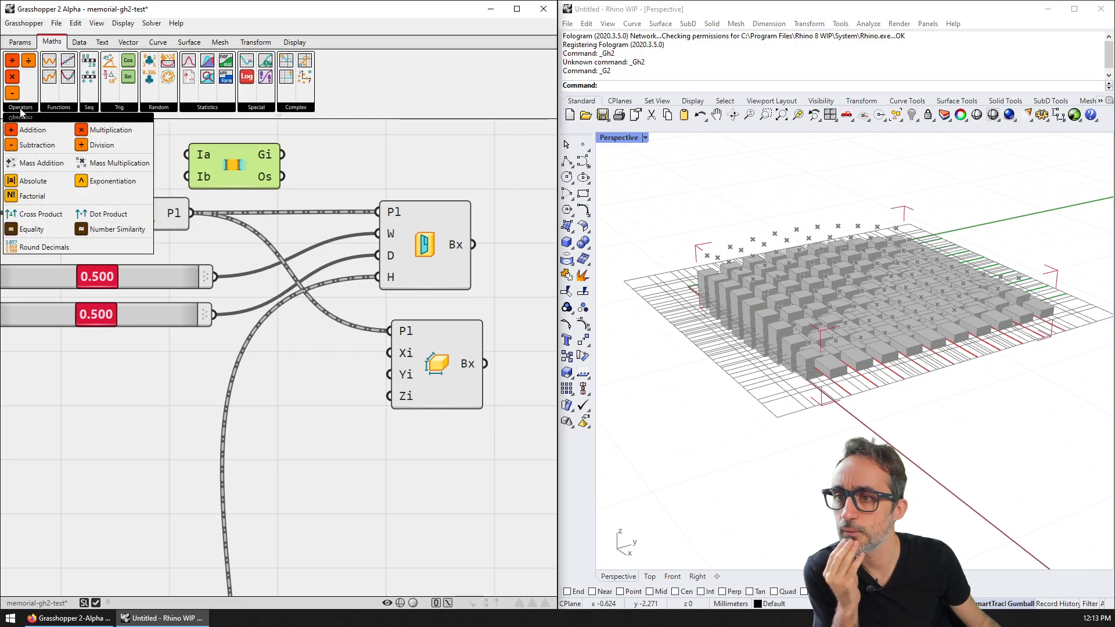
{"action": "left_click", "coordinate": [67, 108]}
{"action": "left_click", "coordinate": [88, 108]}
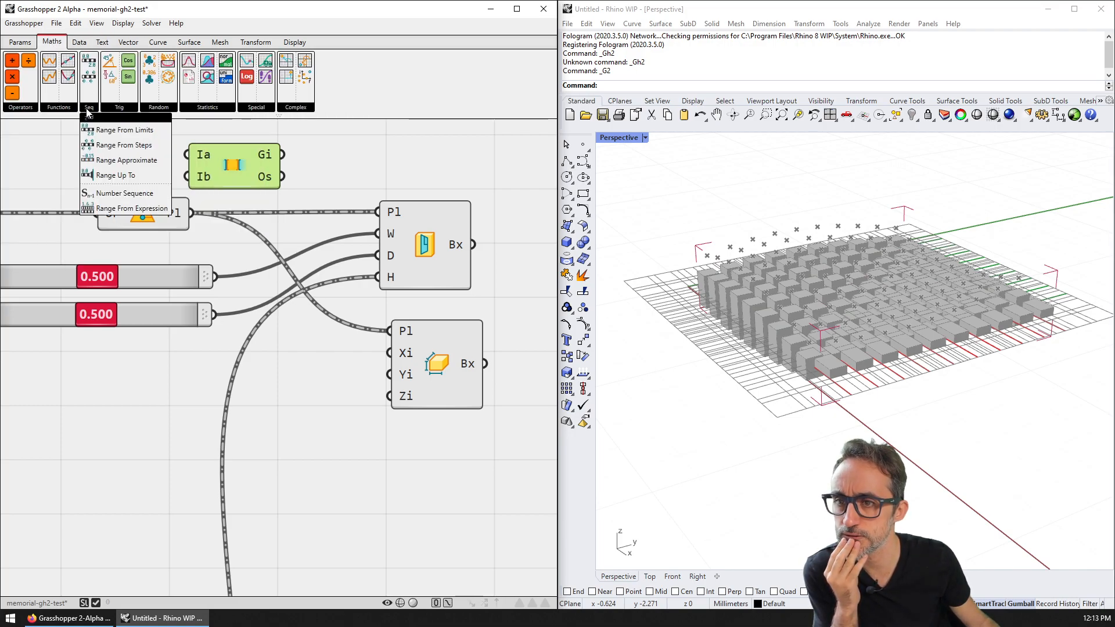
{"action": "left_click", "coordinate": [119, 108]}
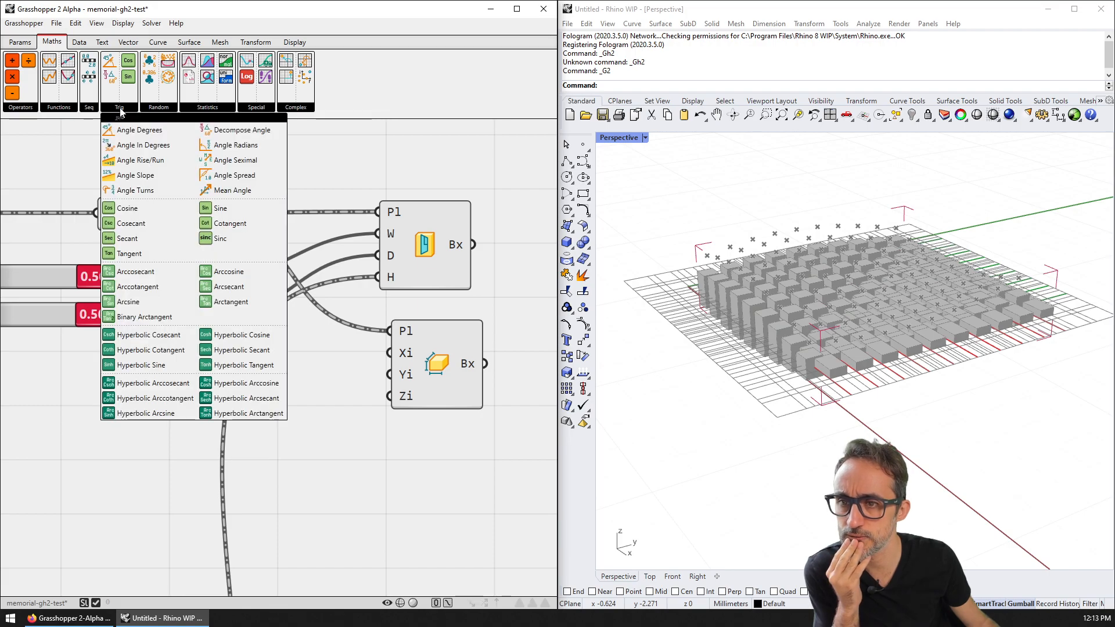
{"action": "left_click", "coordinate": [155, 108]}
{"action": "left_click", "coordinate": [200, 108]}
{"action": "left_click", "coordinate": [246, 108]}
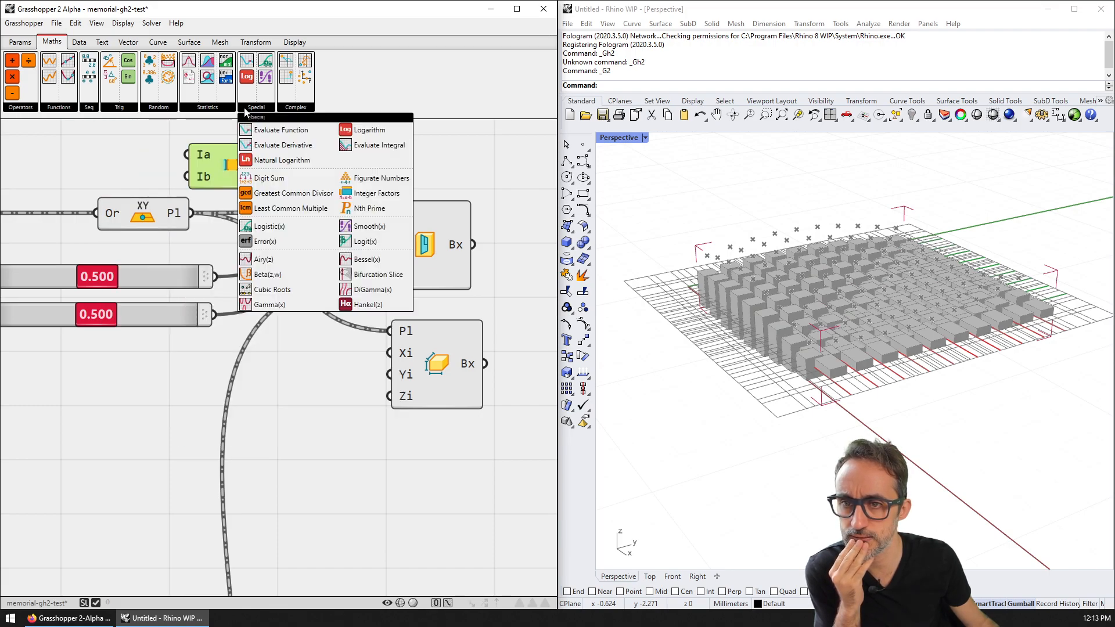
{"action": "left_click", "coordinate": [84, 41]}
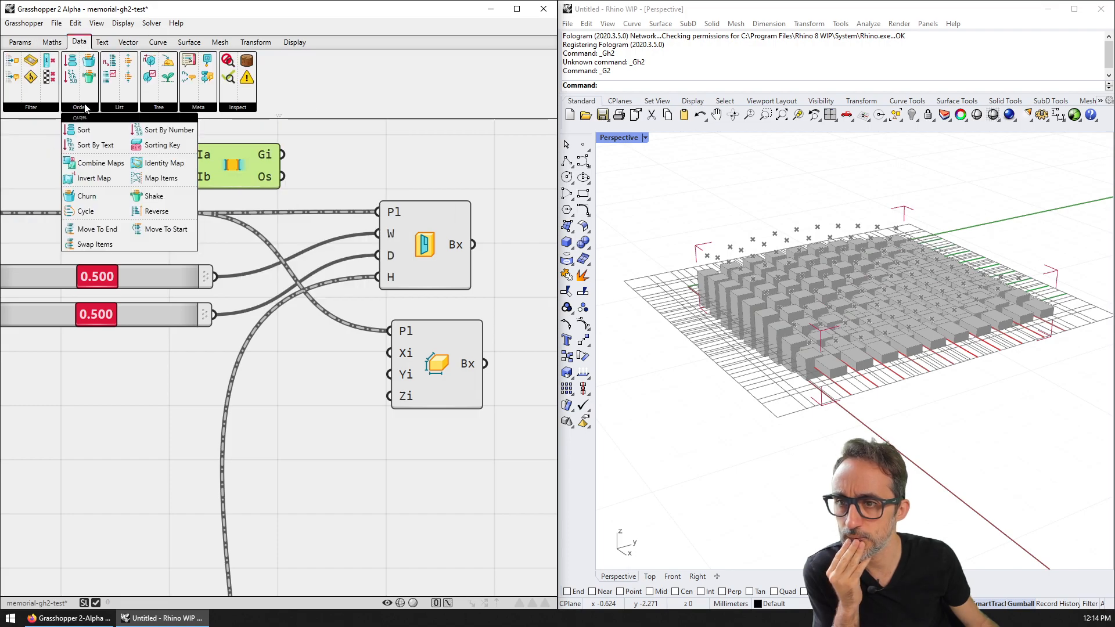
{"action": "mouse_move", "coordinate": [134, 106]}
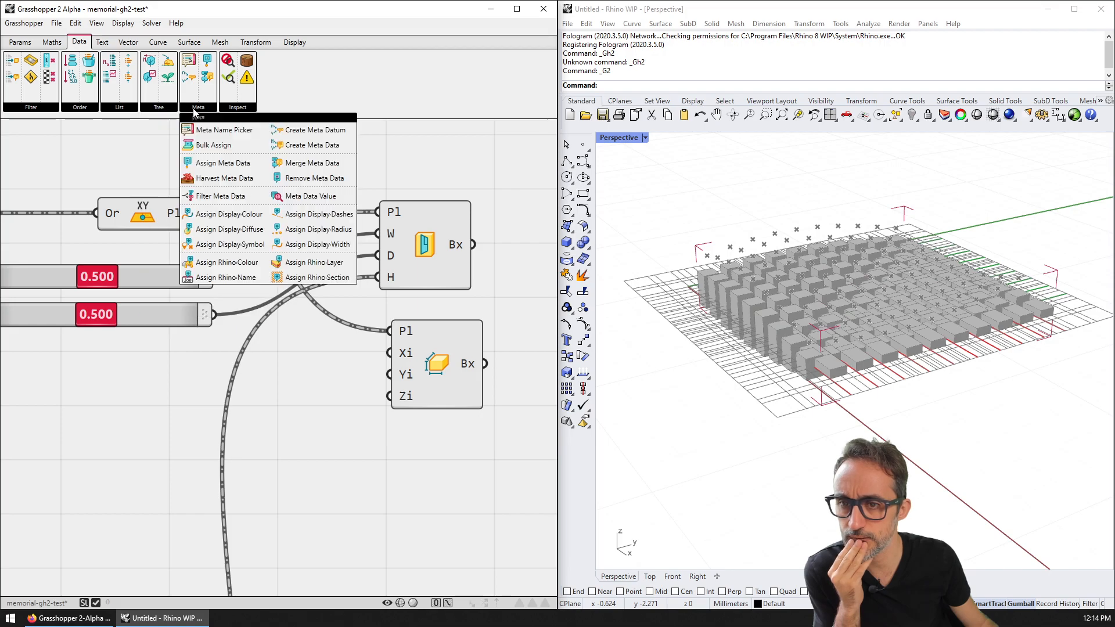
{"action": "mouse_move", "coordinate": [236, 112]}
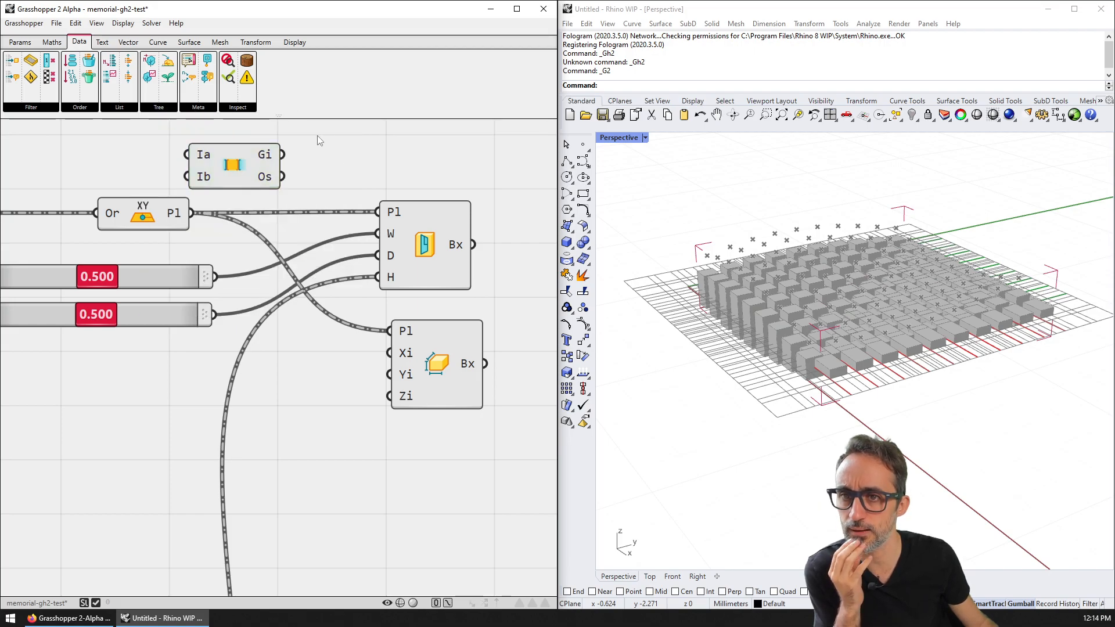
{"action": "left_click", "coordinate": [128, 42]}
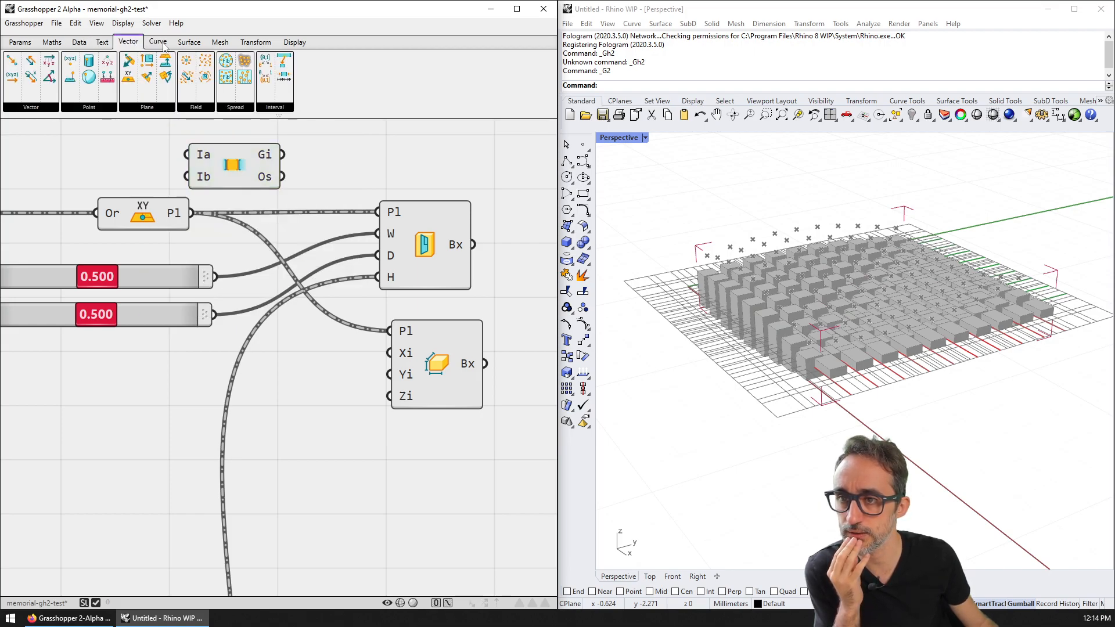
{"action": "left_click", "coordinate": [158, 42]}
{"action": "left_click", "coordinate": [190, 42]}
{"action": "left_click", "coordinate": [220, 42]}
{"action": "left_click", "coordinate": [255, 42]}
{"action": "left_click", "coordinate": [302, 44]}
{"action": "left_click", "coordinate": [53, 42]}
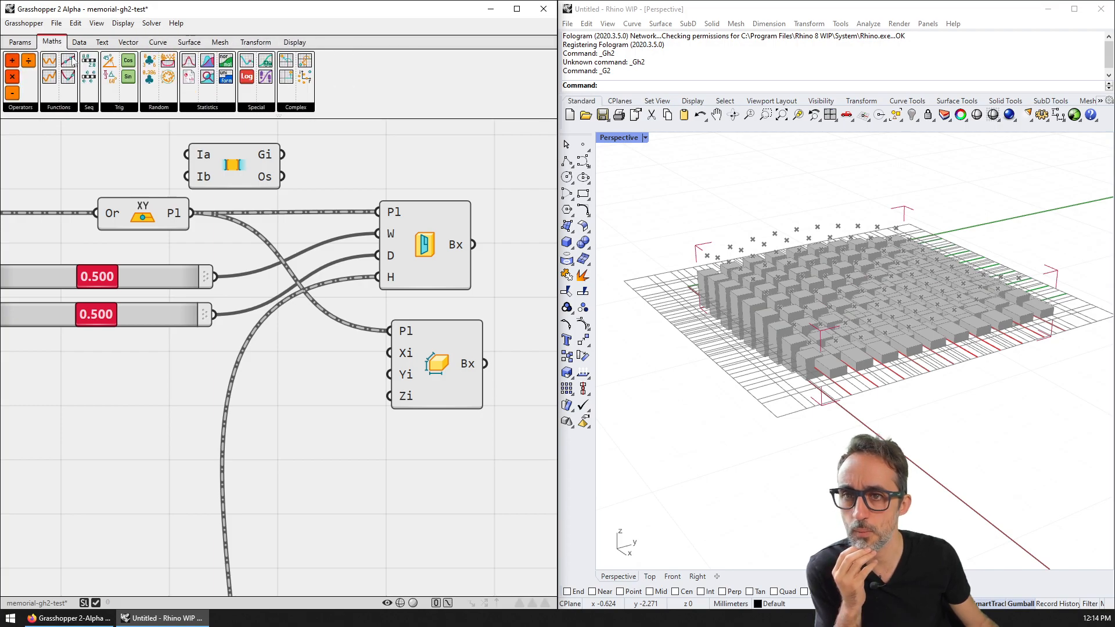
{"action": "left_click", "coordinate": [297, 107]}
{"action": "left_click", "coordinate": [259, 108]}
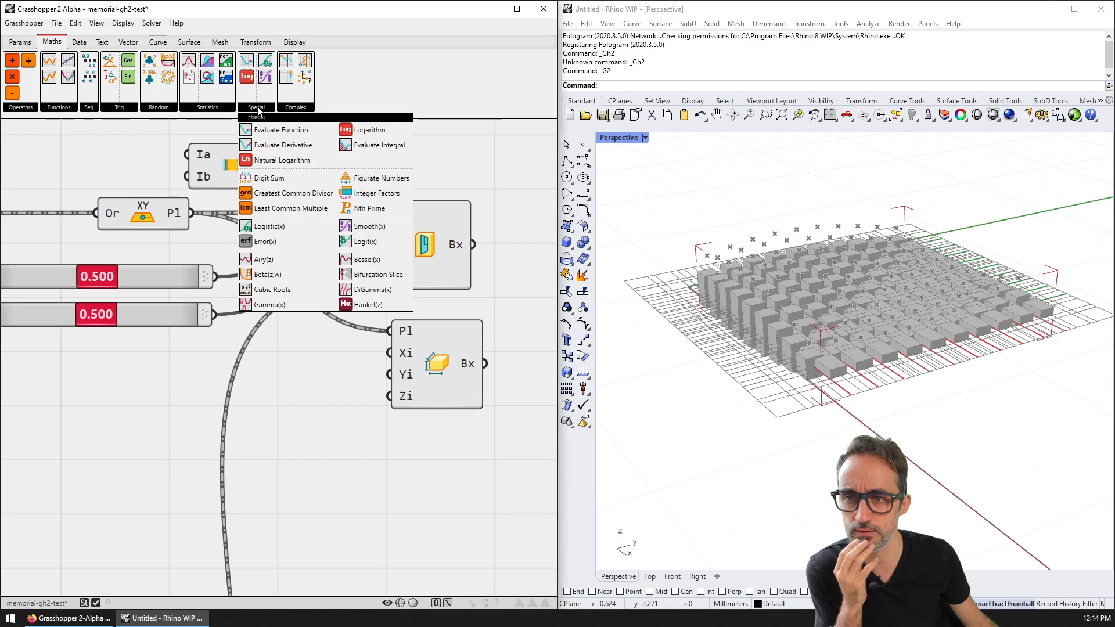
{"action": "left_click", "coordinate": [210, 108]}
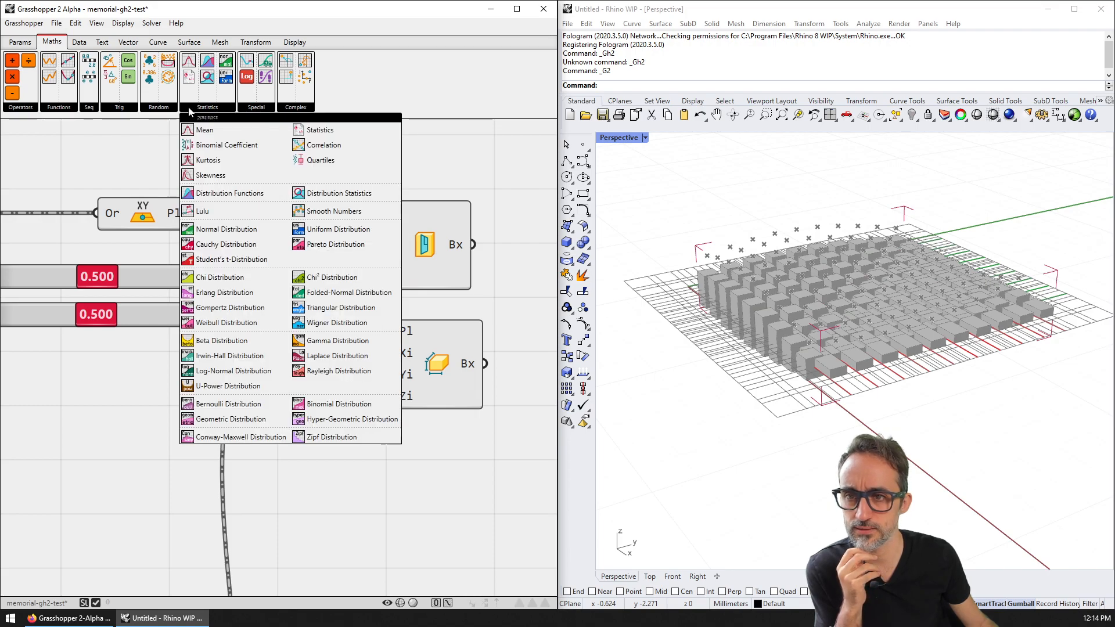
{"action": "left_click", "coordinate": [169, 109]}
{"action": "left_click", "coordinate": [119, 108]}
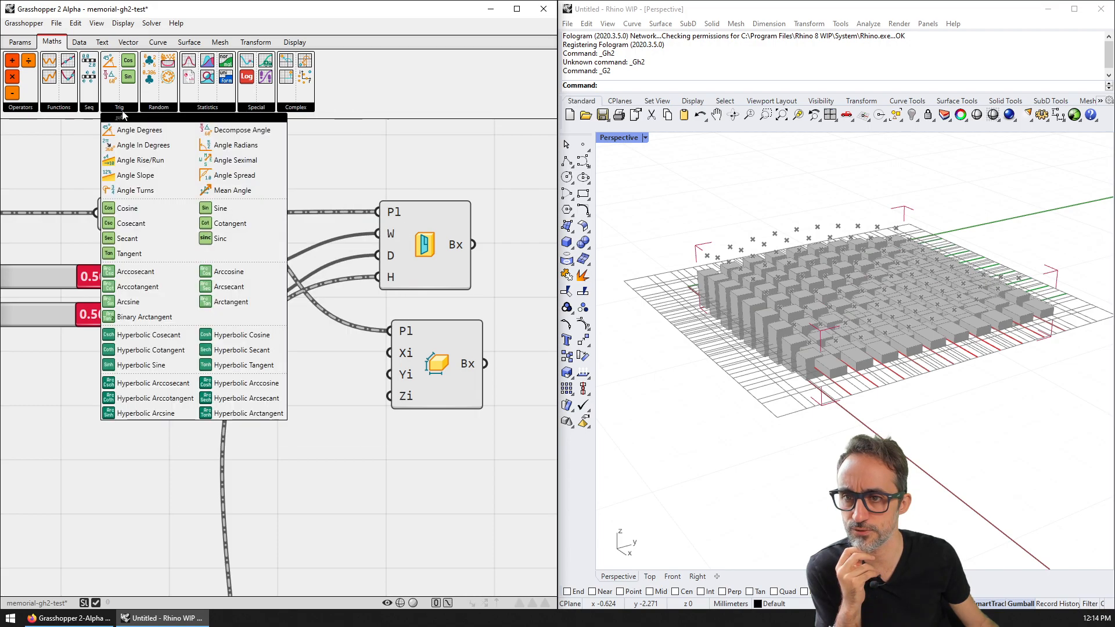
{"action": "left_click", "coordinate": [50, 110]}
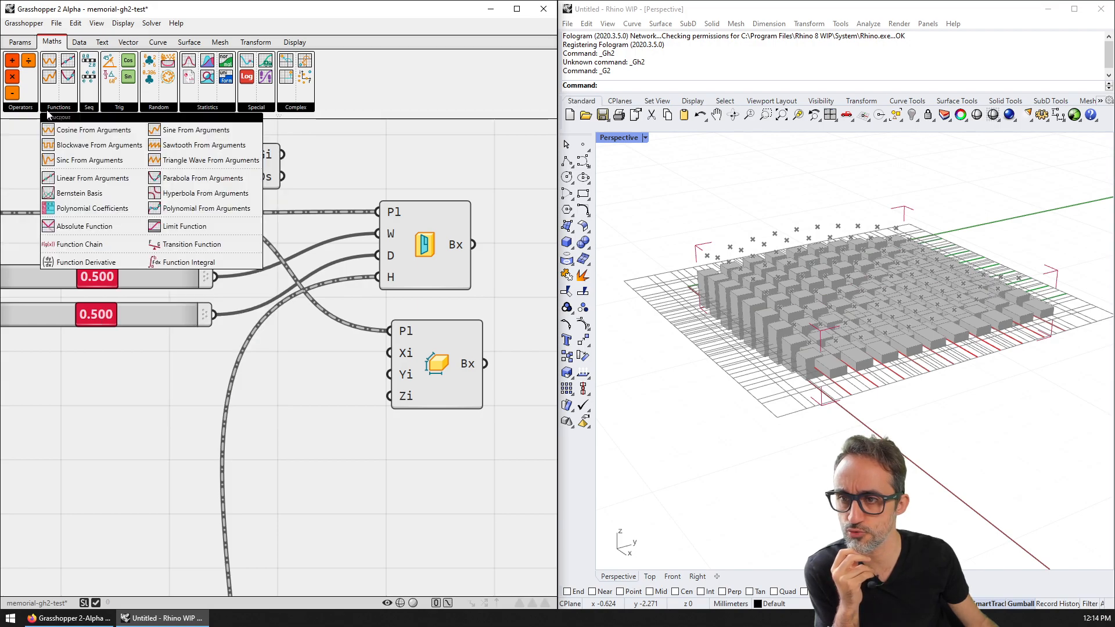
{"action": "left_click", "coordinate": [21, 107]}
{"action": "left_click", "coordinate": [20, 42]}
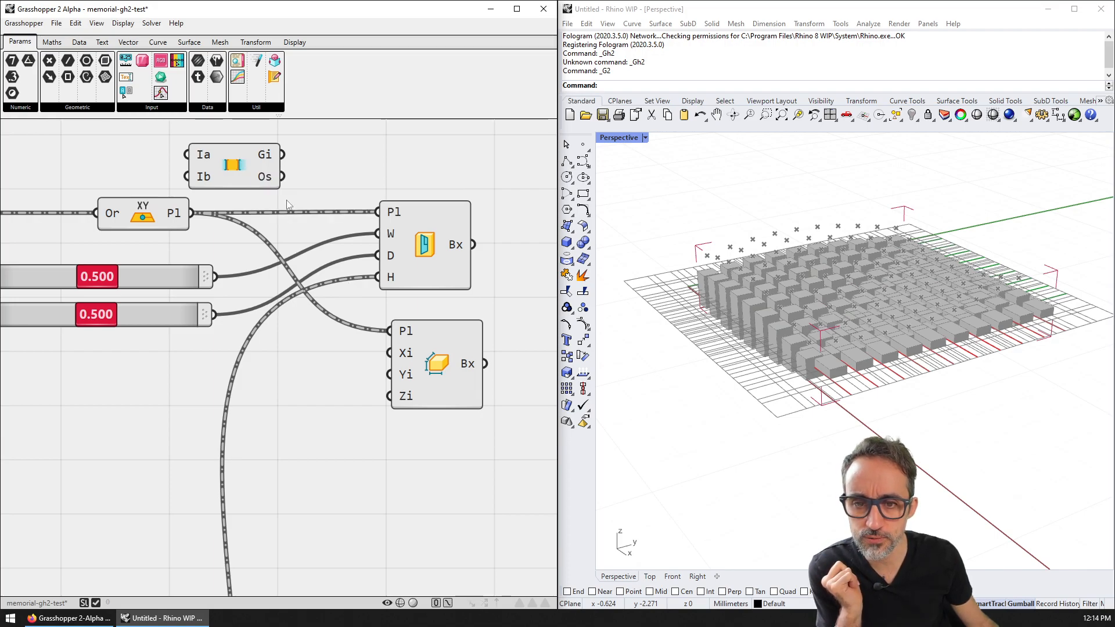
{"action": "left_click_drag", "start_coordinate": [239, 167], "coordinate": [259, 168]}
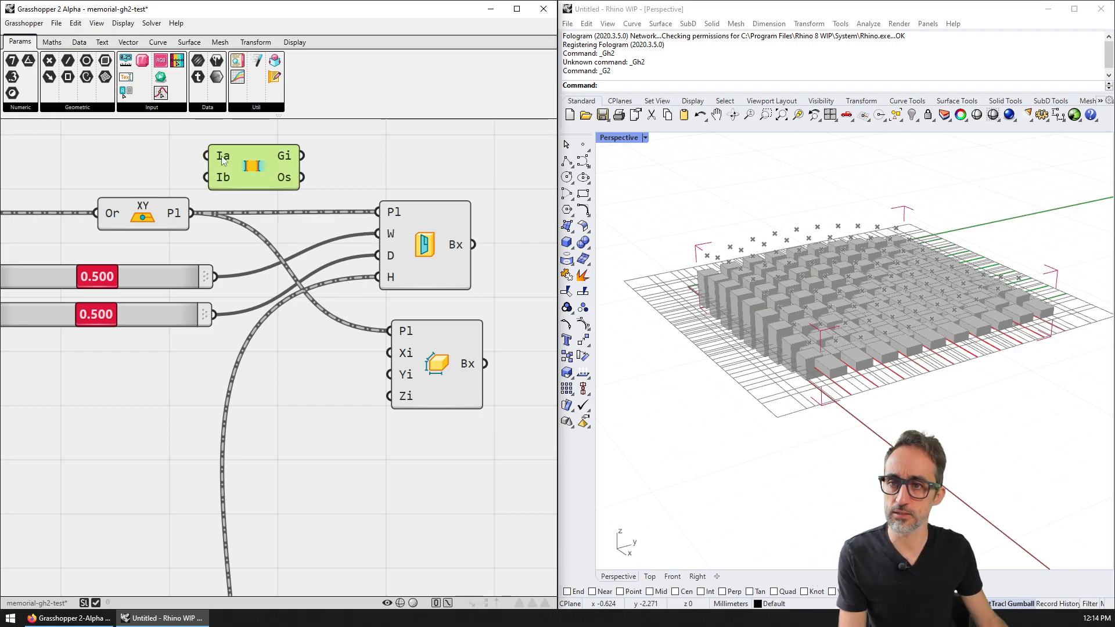
Step: Replace Interval From Gap with an interval-from-limits component placed below the boxes
{"action": "key", "text": "Delete"}
{"action": "double_click", "coordinate": [268, 161]}
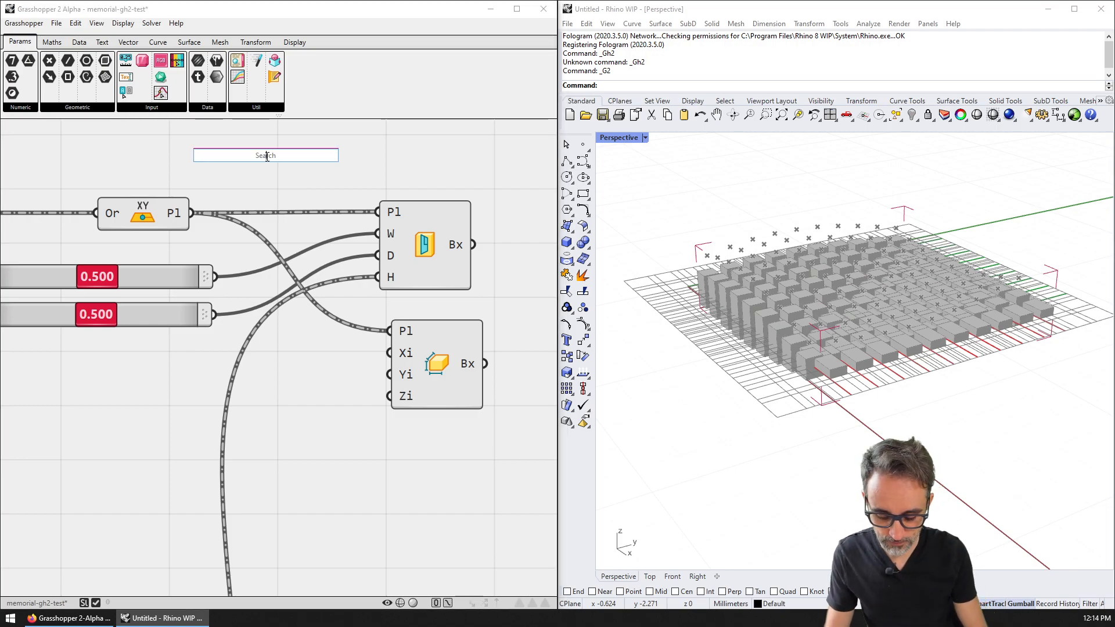
{"action": "type", "text": "inter"}
{"action": "key", "text": "Up"}
{"action": "key", "text": "Up"}
{"action": "key", "text": "Up"}
{"action": "key", "text": "Up"}
{"action": "key", "text": "Up"}
{"action": "key", "text": "Up"}
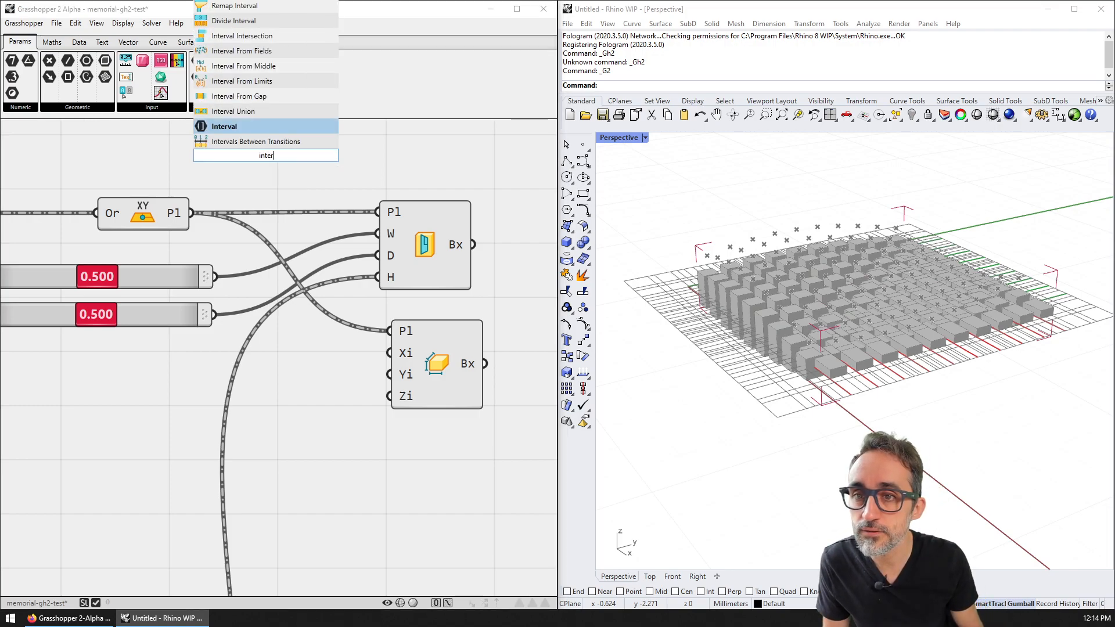
{"action": "key", "text": "Down"}
{"action": "key", "text": "Down"}
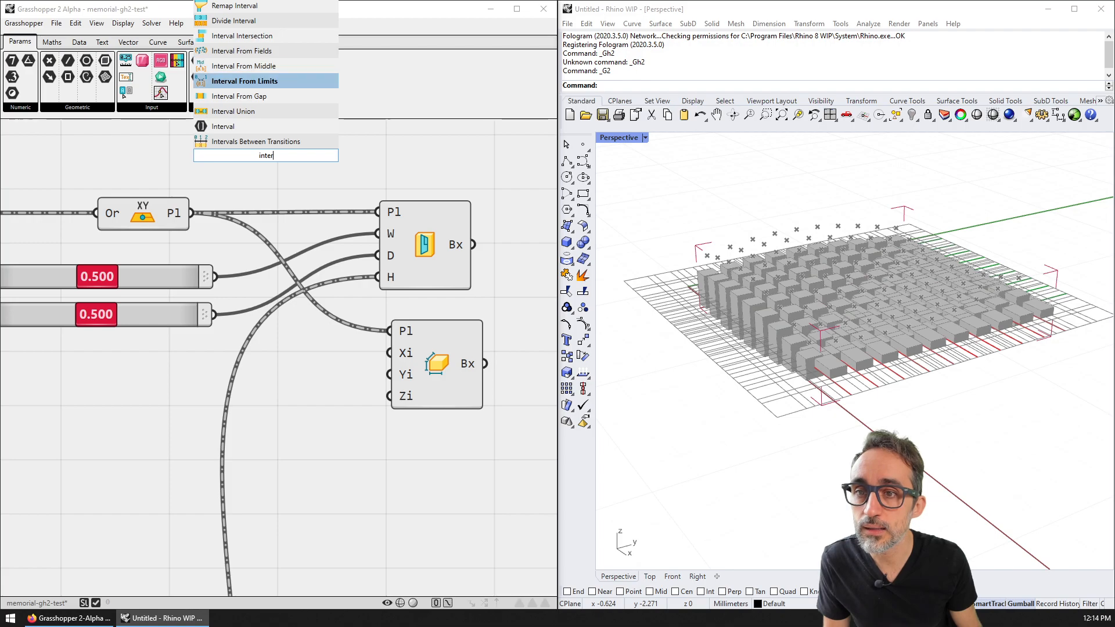
{"action": "key", "text": "Return"}
{"action": "left_click_drag", "start_coordinate": [276, 175], "coordinate": [339, 483]}
{"action": "right_click_drag", "start_coordinate": [332, 467], "coordinate": [343, 374]}
{"action": "right_click", "coordinate": [319, 370]}
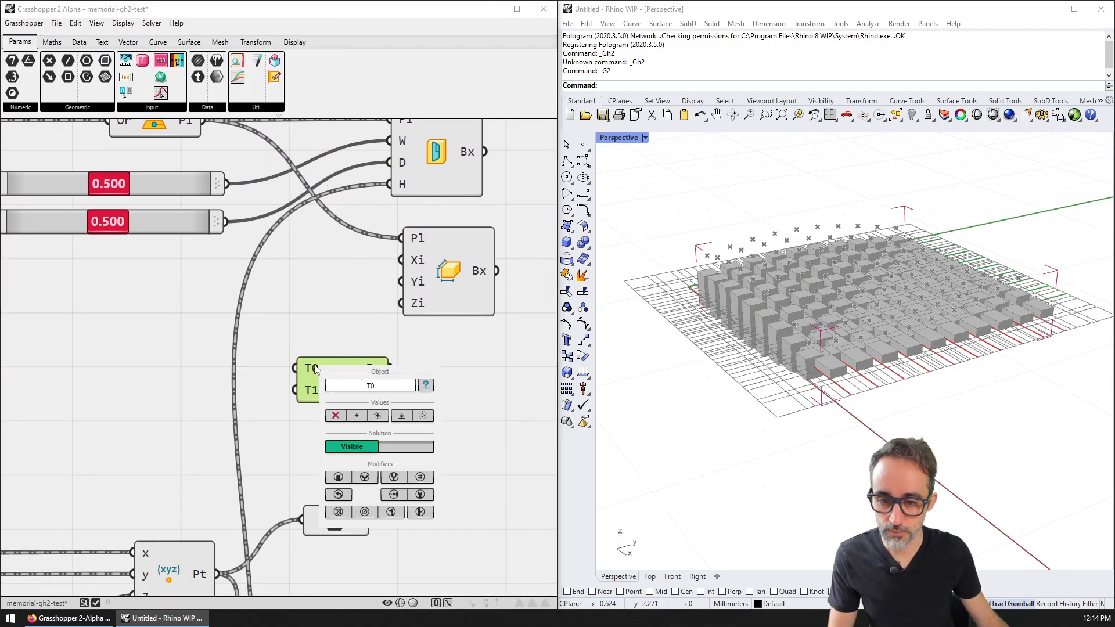
{"action": "left_click", "coordinate": [459, 364]}
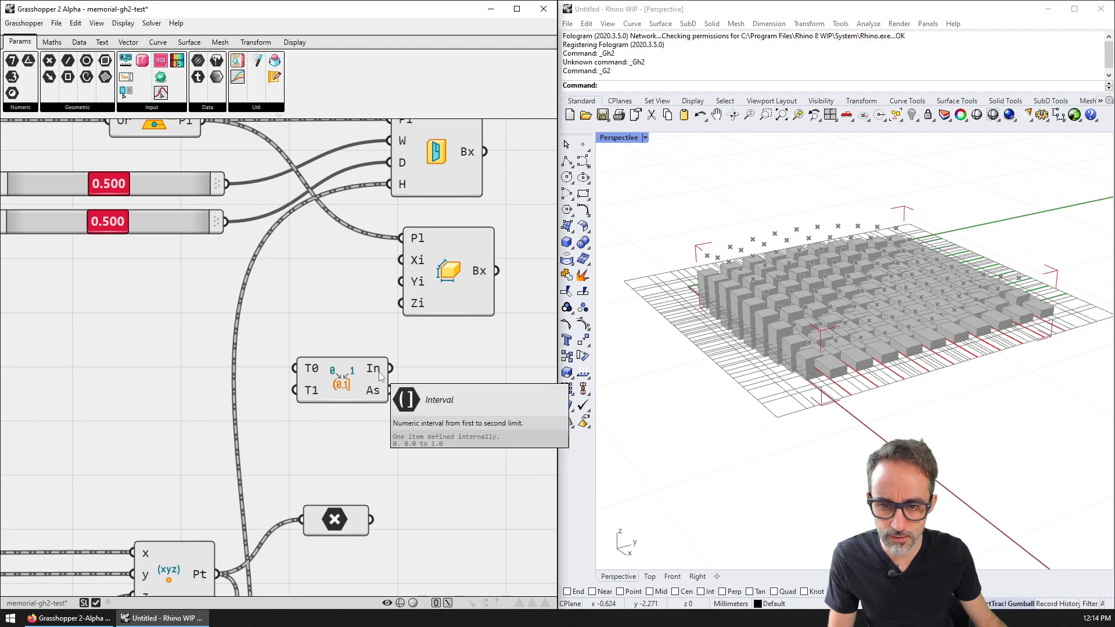
Step: Delete the width/depth/height Box and move the interval Box up into its place
{"action": "right_click_drag", "start_coordinate": [377, 391], "coordinate": [350, 384]}
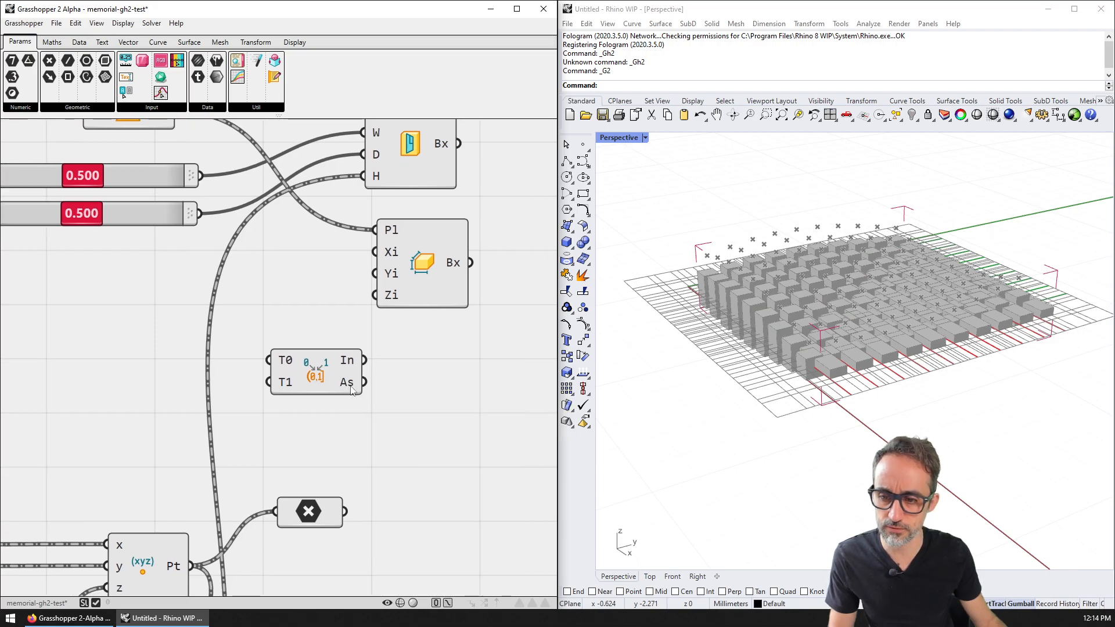
{"action": "scroll", "coordinate": [350, 383], "scroll_direction": "down", "scroll_amount": 3}
{"action": "left_click_drag", "start_coordinate": [331, 473], "coordinate": [341, 509]}
{"action": "right_click_drag", "start_coordinate": [381, 330], "coordinate": [347, 420]}
{"action": "left_click", "coordinate": [380, 381]}
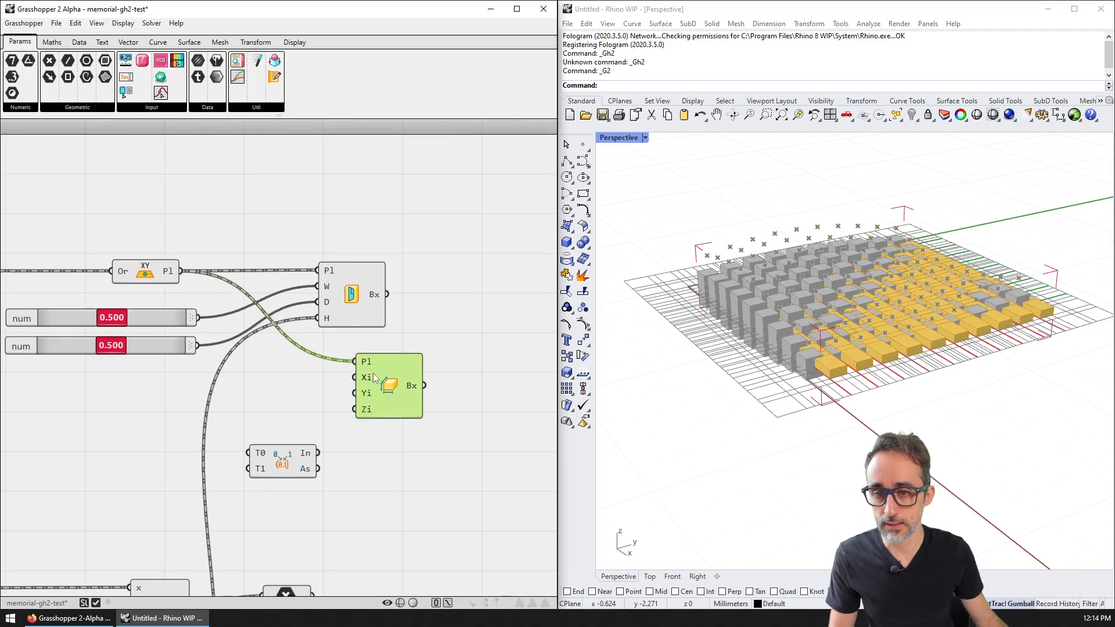
{"action": "left_click", "coordinate": [354, 296]}
{"action": "key", "text": "Delete"}
{"action": "left_click_drag", "start_coordinate": [358, 392], "coordinate": [414, 310]}
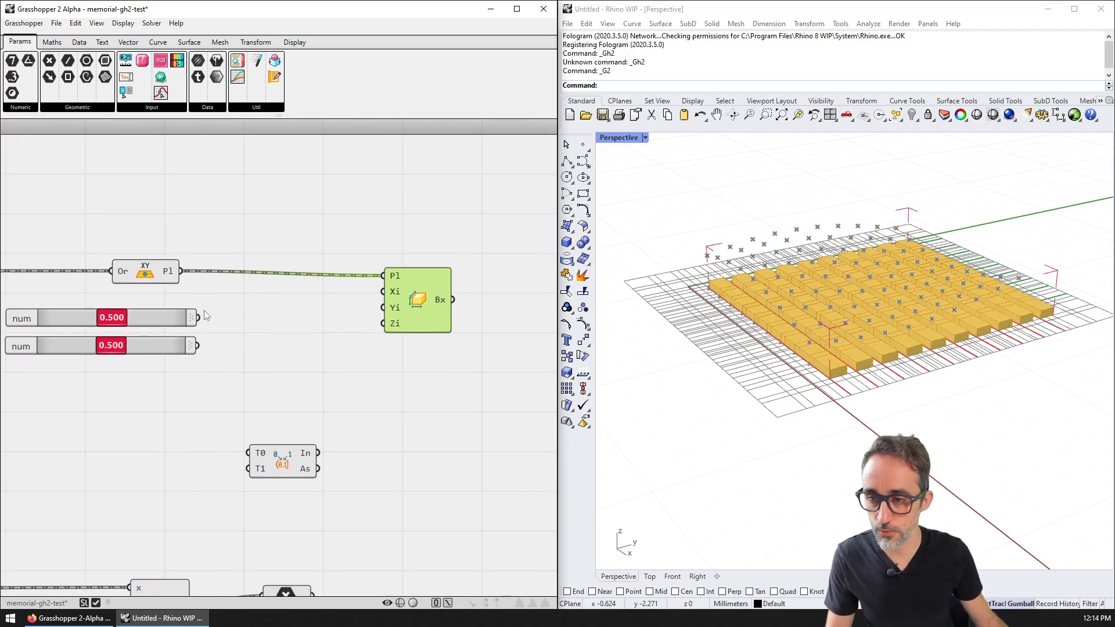
Step: Add a Multiplication taking the upper 0.500 slider and a 0.5 number
{"action": "double_click", "coordinate": [262, 327]}
{"action": "type", "text": "muk"}
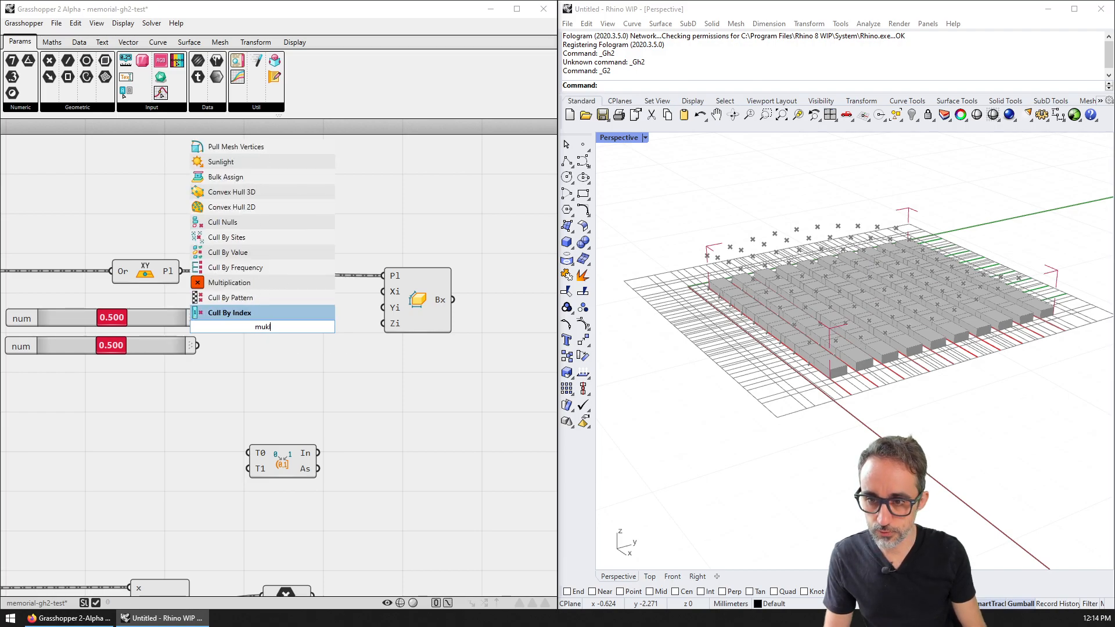
{"action": "key", "text": "BackSpace"}
{"action": "type", "text": "l"}
{"action": "key", "text": "Return"}
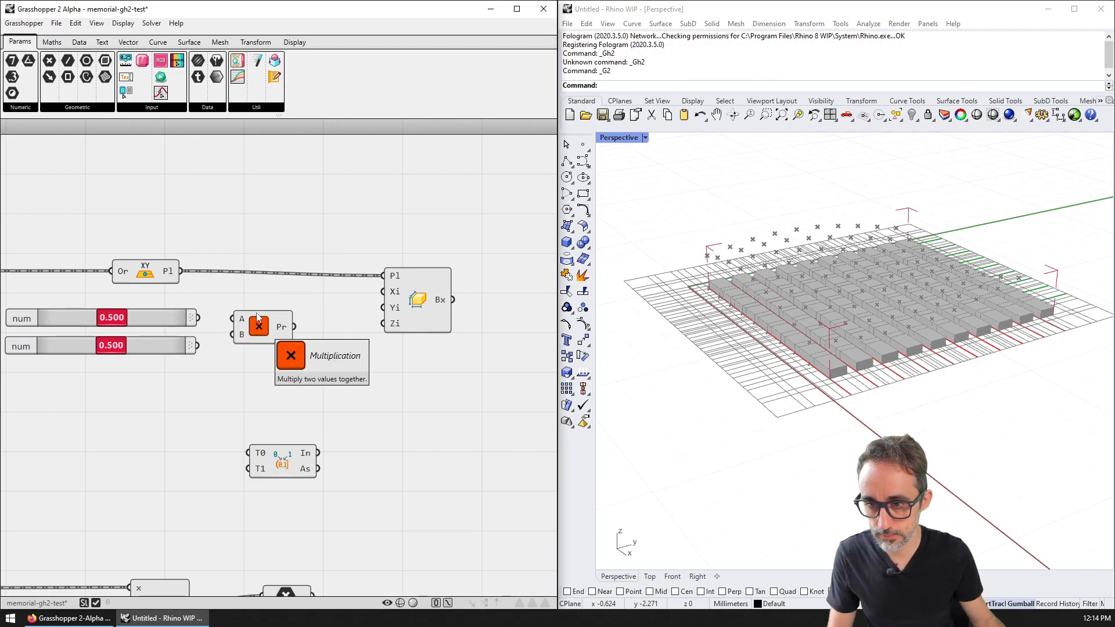
{"action": "left_click_drag", "start_coordinate": [149, 343], "coordinate": [103, 382]}
{"action": "left_click_drag", "start_coordinate": [165, 319], "coordinate": [113, 320]}
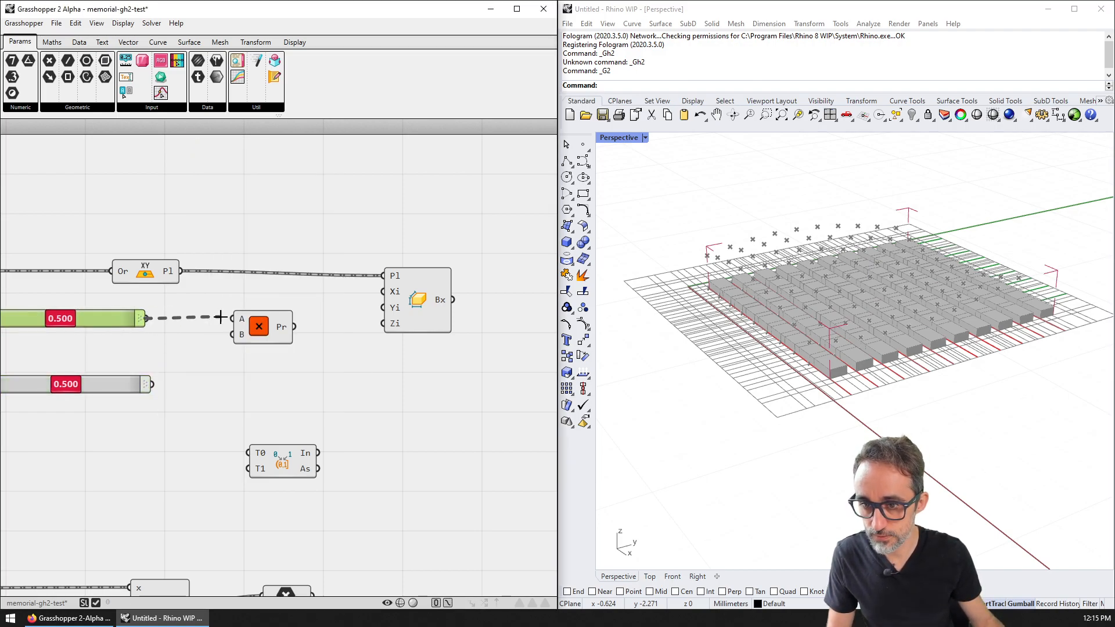
{"action": "double_click", "coordinate": [123, 352]}
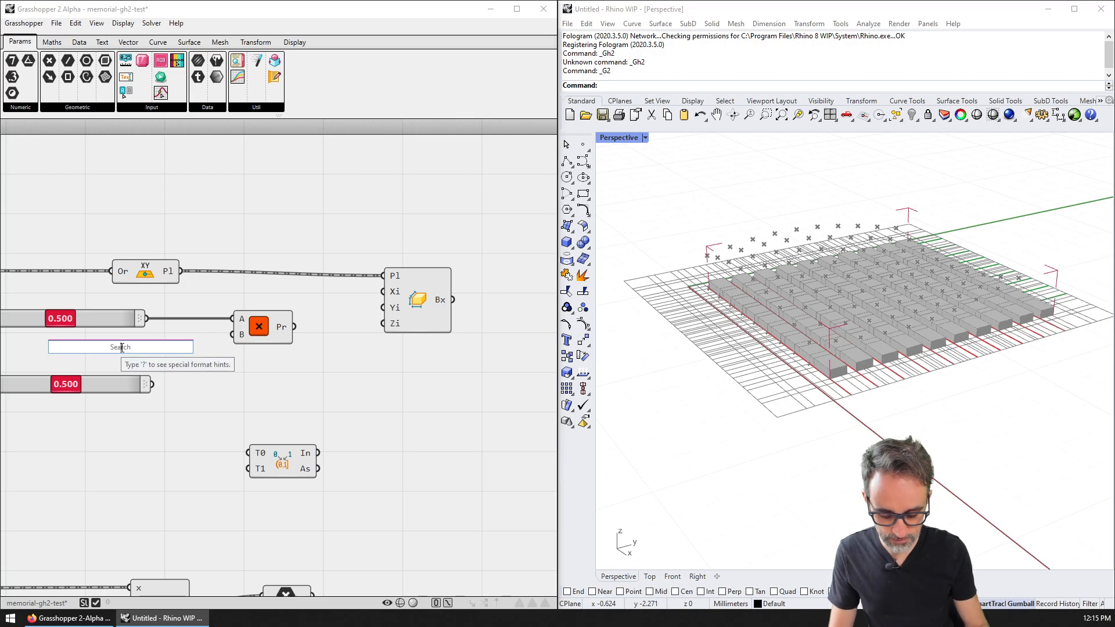
{"action": "type", "text": "//0.5"}
{"action": "key", "text": "Return"}
{"action": "scroll", "coordinate": [120, 348], "scroll_direction": "up", "scroll_amount": 1}
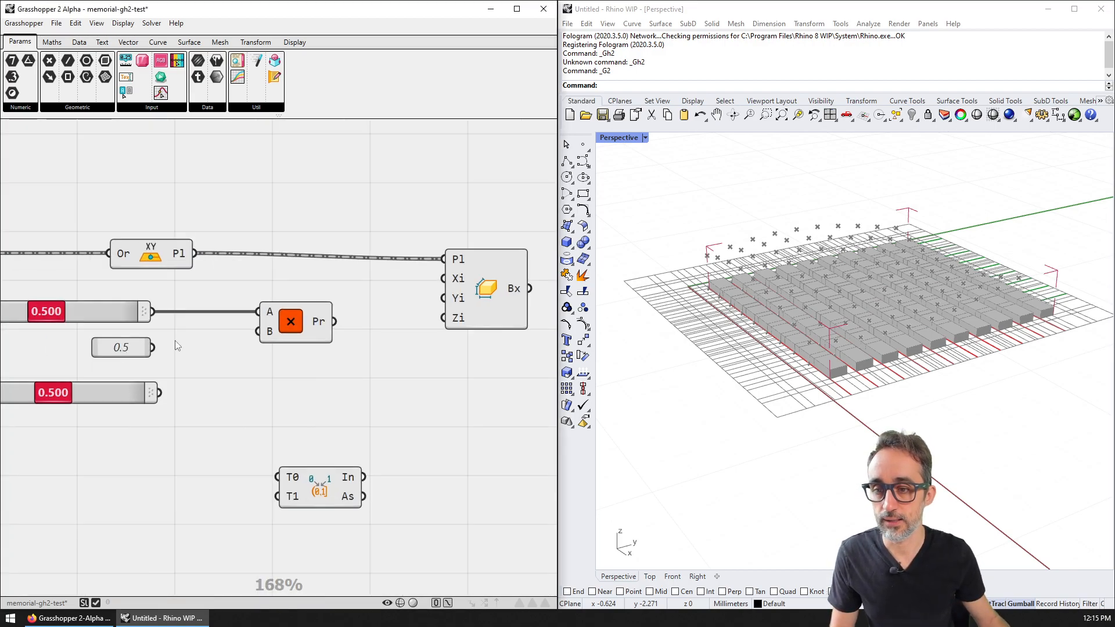
{"action": "left_click_drag", "start_coordinate": [286, 340], "coordinate": [263, 347]}
Step: Add a second Multiplication that multiplies the first product by -1
{"action": "double_click", "coordinate": [367, 341]}
{"action": "type", "text": "nega"}
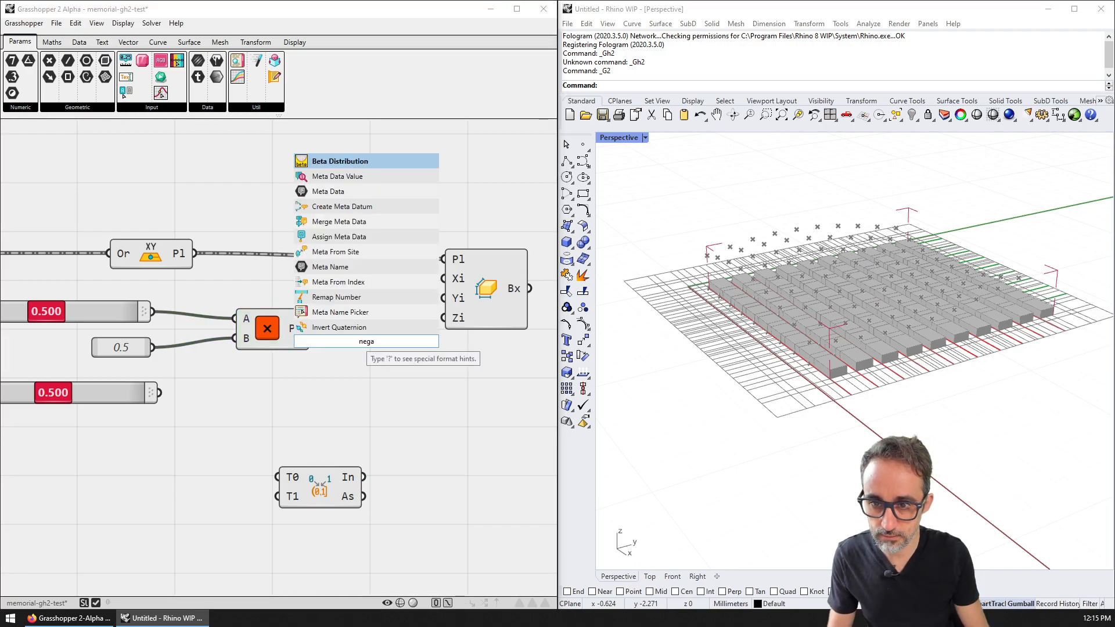
{"action": "type", "text": "te"}
{"action": "key", "text": "BackSpace"}
{"action": "key", "text": "BackSpace"}
{"action": "key", "text": "BackSpace"}
{"action": "key", "text": "BackSpace"}
{"action": "key", "text": "BackSpace"}
{"action": "key", "text": "BackSpace"}
{"action": "type", "text": "mukt"}
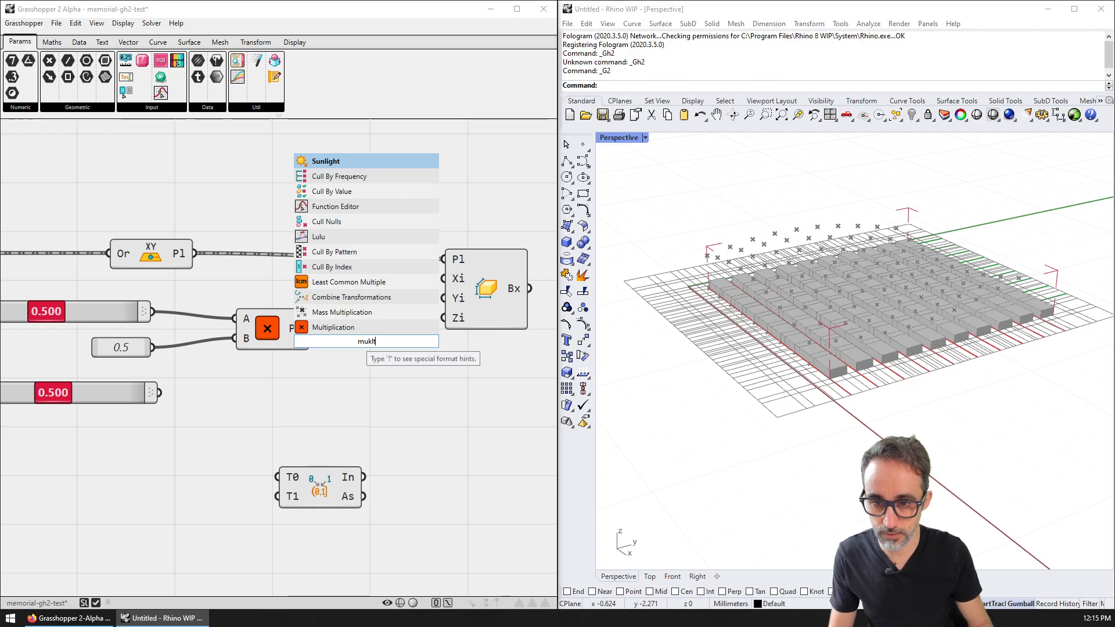
{"action": "key", "text": "Down"}
{"action": "key", "text": "Down"}
{"action": "left_click", "coordinate": [374, 328]}
{"action": "left_click_drag", "start_coordinate": [368, 343], "coordinate": [343, 333]}
{"action": "double_click", "coordinate": [260, 373]}
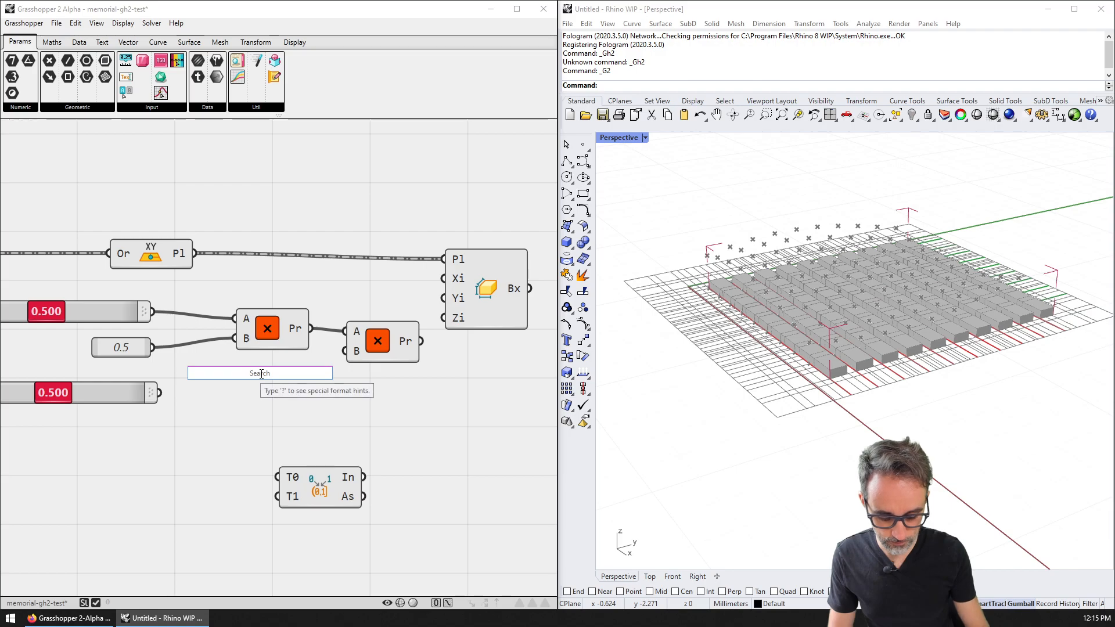
{"action": "type", "text": "-1"}
{"action": "key", "text": "Return"}
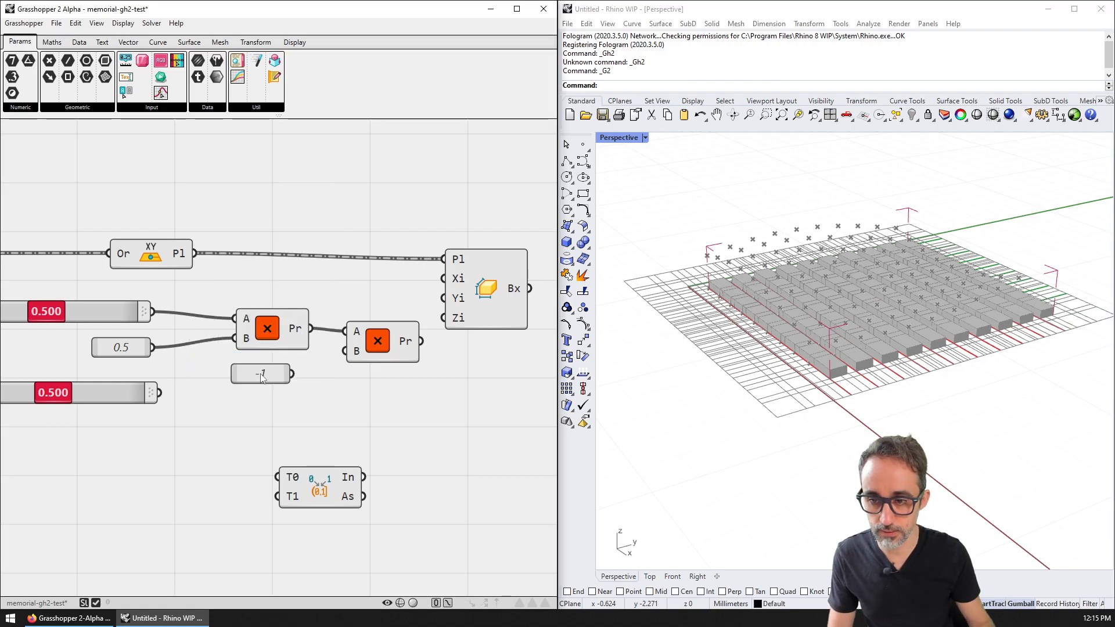
Step: Arrange the Box, interval, multiplications and number components neatly side by side
{"action": "right_click_drag", "start_coordinate": [377, 350], "coordinate": [292, 354]}
{"action": "left_click_drag", "start_coordinate": [401, 316], "coordinate": [471, 307]}
{"action": "left_click_drag", "start_coordinate": [313, 341], "coordinate": [325, 339]}
{"action": "left_click_drag", "start_coordinate": [192, 378], "coordinate": [185, 336]}
{"action": "left_click_drag", "start_coordinate": [306, 343], "coordinate": [309, 338]}
{"action": "left_click_drag", "start_coordinate": [194, 372], "coordinate": [202, 363]}
{"action": "left_click_drag", "start_coordinate": [55, 350], "coordinate": [130, 335]}
{"action": "right_click_drag", "start_coordinate": [319, 395], "coordinate": [281, 382]}
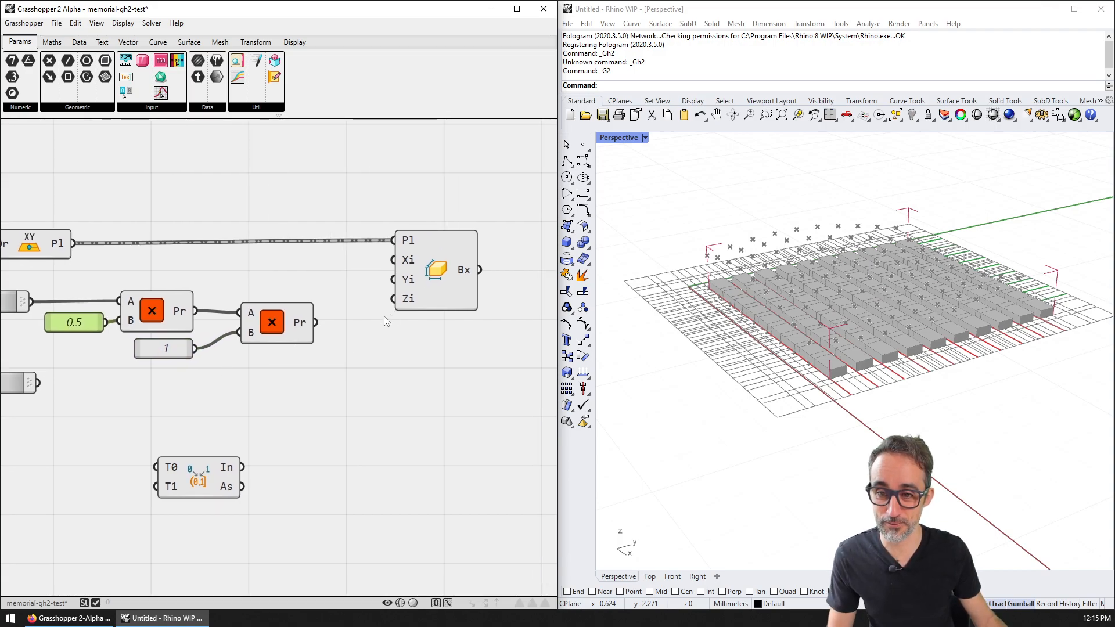
{"action": "left_click_drag", "start_coordinate": [410, 305], "coordinate": [425, 295]}
{"action": "left_click_drag", "start_coordinate": [202, 462], "coordinate": [405, 327]}
{"action": "right_click_drag", "start_coordinate": [310, 316], "coordinate": [328, 333]}
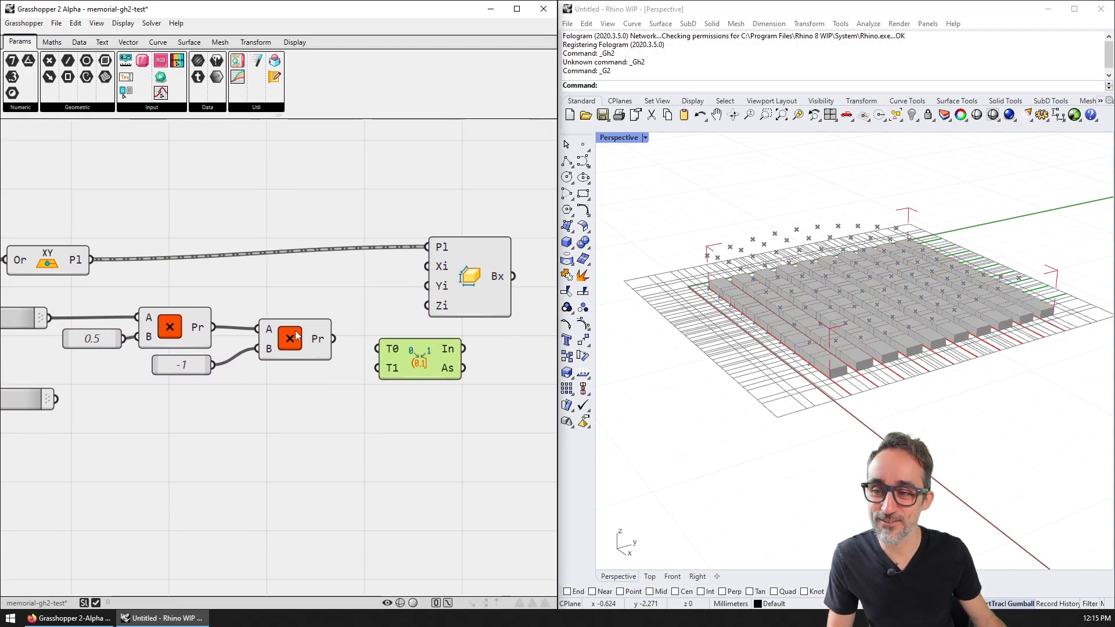
Step: Wire the two multiplication products into Interval T0 and T1, and the interval into Box Xi
{"action": "right_click_drag", "start_coordinate": [442, 320], "coordinate": [428, 382]}
{"action": "left_click_drag", "start_coordinate": [442, 341], "coordinate": [479, 234]}
{"action": "left_click_drag", "start_coordinate": [404, 403], "coordinate": [410, 352]}
{"action": "left_click_drag", "start_coordinate": [198, 389], "coordinate": [369, 357]}
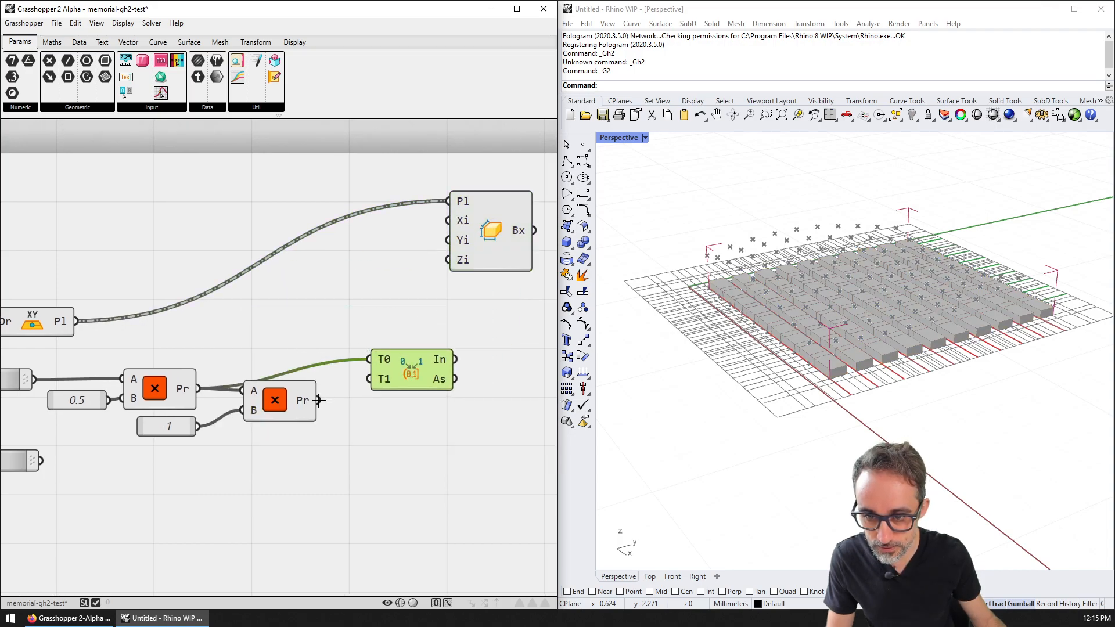
{"action": "left_click_drag", "start_coordinate": [318, 400], "coordinate": [369, 359]}
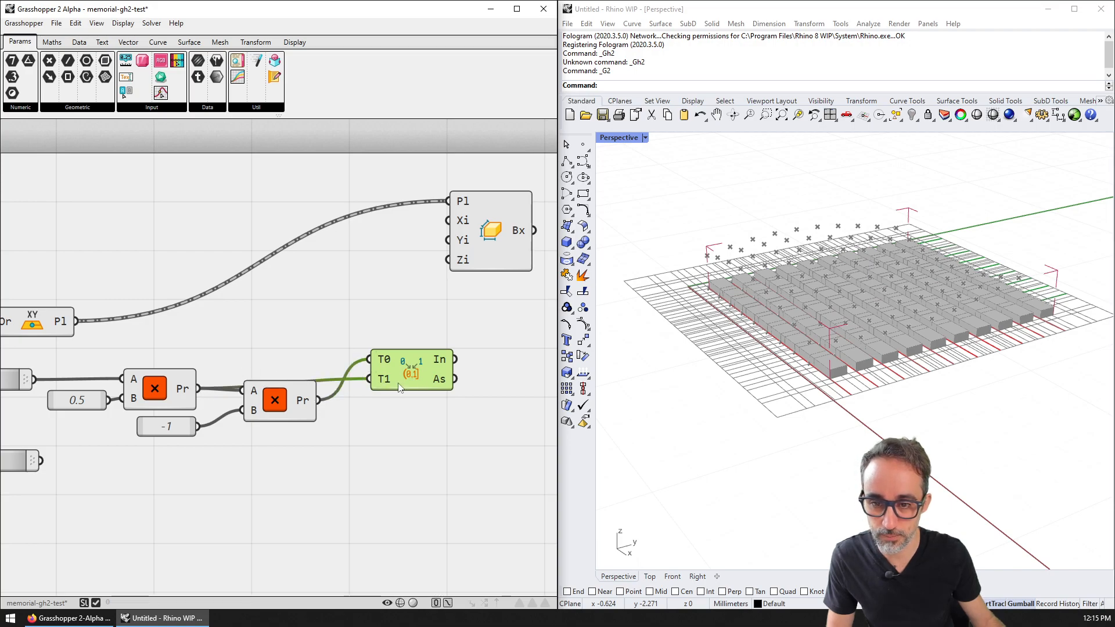
{"action": "right_click_drag", "start_coordinate": [444, 369], "coordinate": [350, 376]}
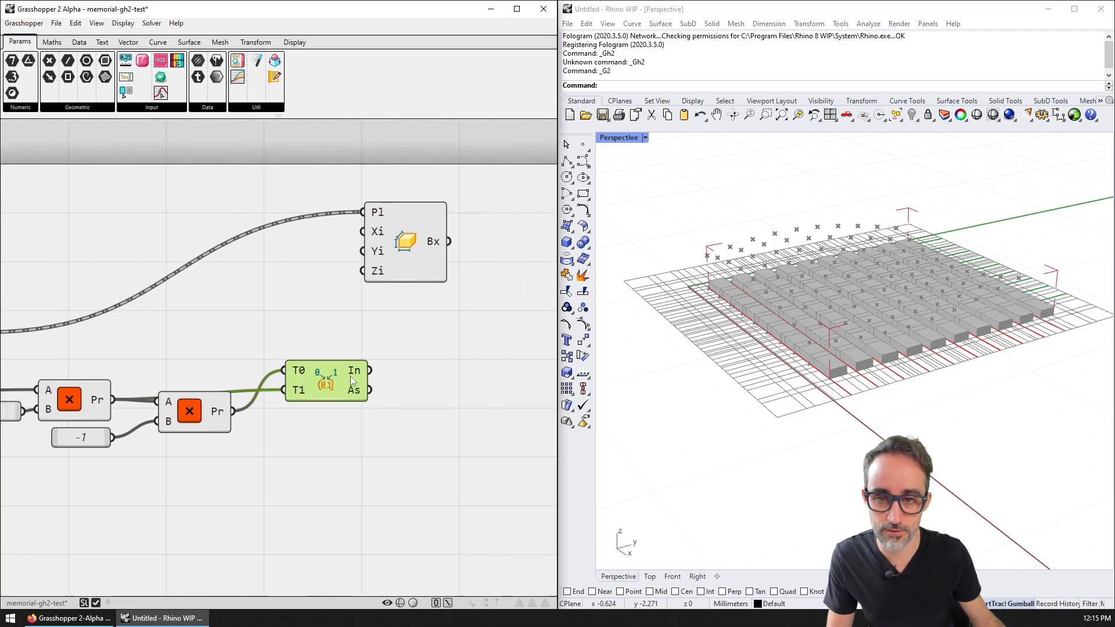
{"action": "left_click_drag", "start_coordinate": [386, 255], "coordinate": [441, 286]}
{"action": "left_click_drag", "start_coordinate": [362, 372], "coordinate": [441, 315]}
{"action": "right_click_drag", "start_coordinate": [341, 416], "coordinate": [423, 347]}
{"action": "scroll", "coordinate": [423, 347], "scroll_direction": "down", "scroll_amount": 2}
Step: Duplicate the multiplications and the interval, and wire the copy into Box Yi
{"action": "left_click_drag", "start_coordinate": [306, 399], "coordinate": [142, 313]}
{"action": "key", "text": "ctrl+c"}
{"action": "key", "text": "ctrl+v"}
{"action": "left_click_drag", "start_coordinate": [204, 348], "coordinate": [218, 422]}
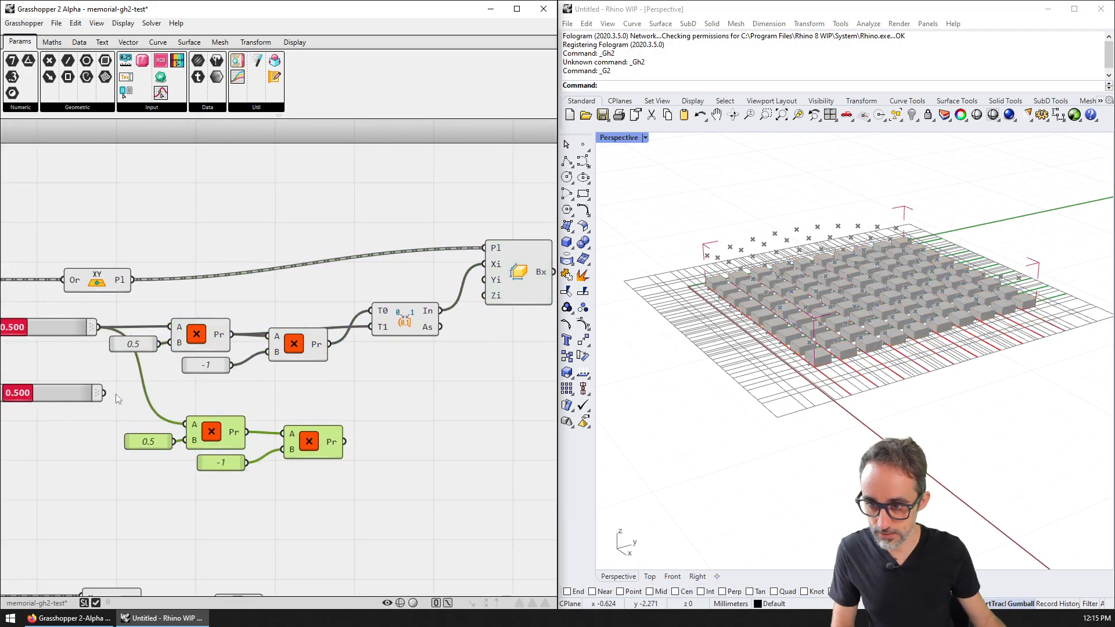
{"action": "left_click_drag", "start_coordinate": [71, 402], "coordinate": [67, 423]}
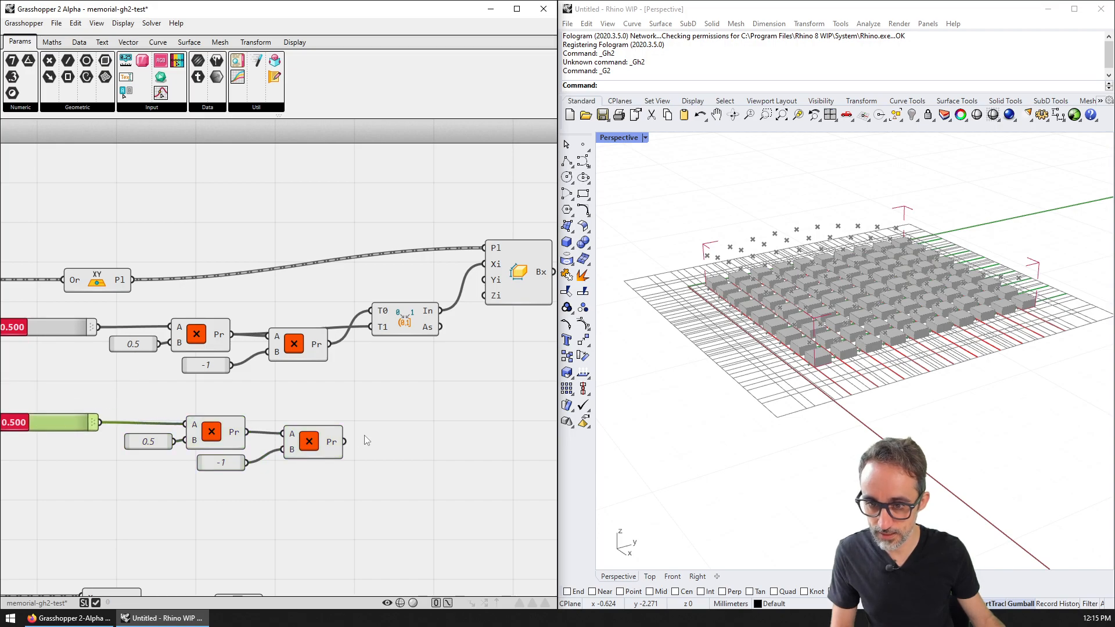
{"action": "right_click_drag", "start_coordinate": [364, 448], "coordinate": [308, 456]}
{"action": "left_click", "coordinate": [340, 323]}
{"action": "left_click_drag", "start_coordinate": [341, 322], "coordinate": [326, 425], "text": "alt"}
{"action": "left_click_drag", "start_coordinate": [261, 459], "coordinate": [261, 485]}
{"action": "left_click_drag", "start_coordinate": [328, 443], "coordinate": [328, 441]}
{"action": "left_click_drag", "start_coordinate": [415, 294], "coordinate": [429, 288]}
Step: Drive the box heights (Zi) from the Addition component's sine sum
{"action": "right_click_drag", "start_coordinate": [491, 314], "coordinate": [445, 311]}
{"action": "scroll", "coordinate": [444, 310], "scroll_direction": "down", "scroll_amount": 2}
{"action": "right_click_drag", "start_coordinate": [287, 507], "coordinate": [279, 431]}
{"action": "right_click_drag", "start_coordinate": [229, 469], "coordinate": [256, 388]}
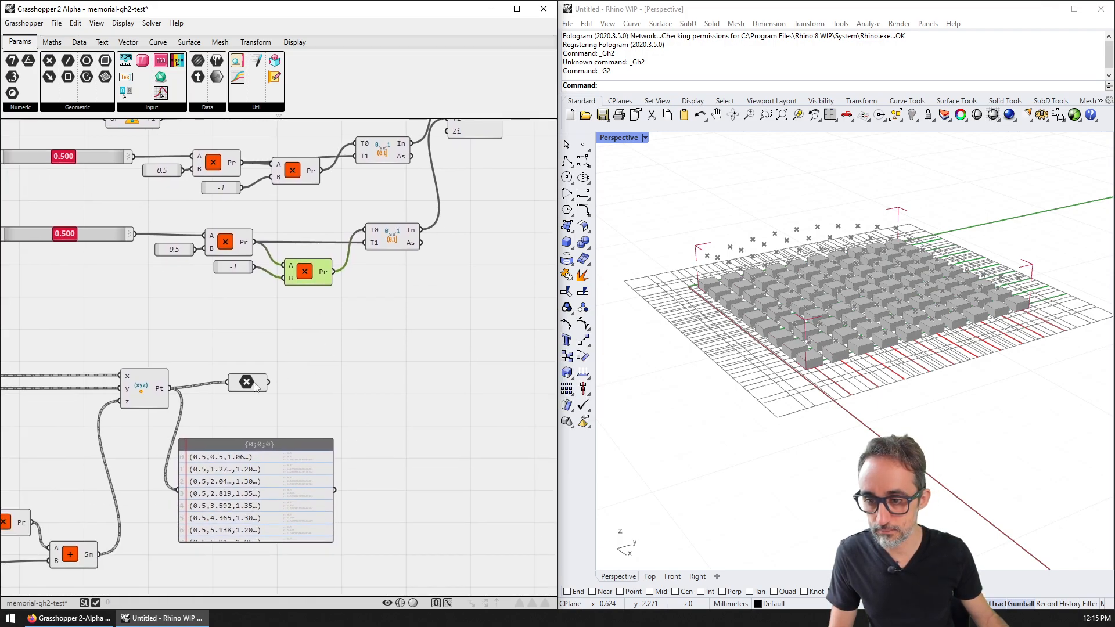
{"action": "left_click_drag", "start_coordinate": [100, 554], "coordinate": [395, 375]}
{"action": "left_click_drag", "start_coordinate": [103, 556], "coordinate": [448, 131]}
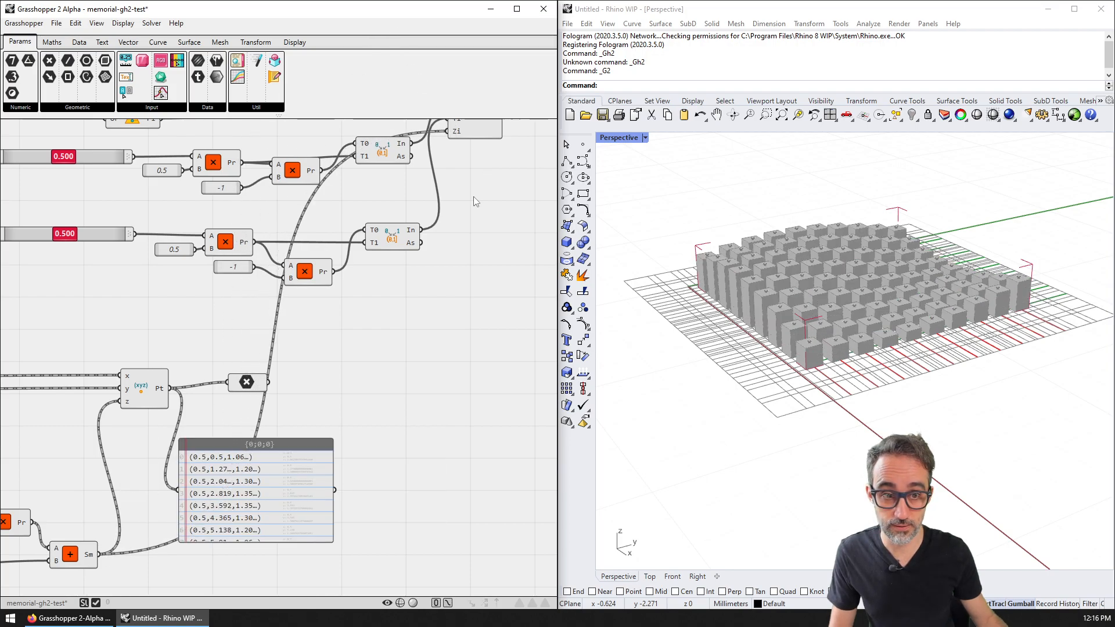
{"action": "right_click_drag", "start_coordinate": [481, 184], "coordinate": [403, 286]}
Step: Turn off Preview on the XY Plane and Point components
{"action": "right_click_drag", "start_coordinate": [468, 302], "coordinate": [403, 322]}
{"action": "left_click_drag", "start_coordinate": [339, 249], "coordinate": [390, 255]}
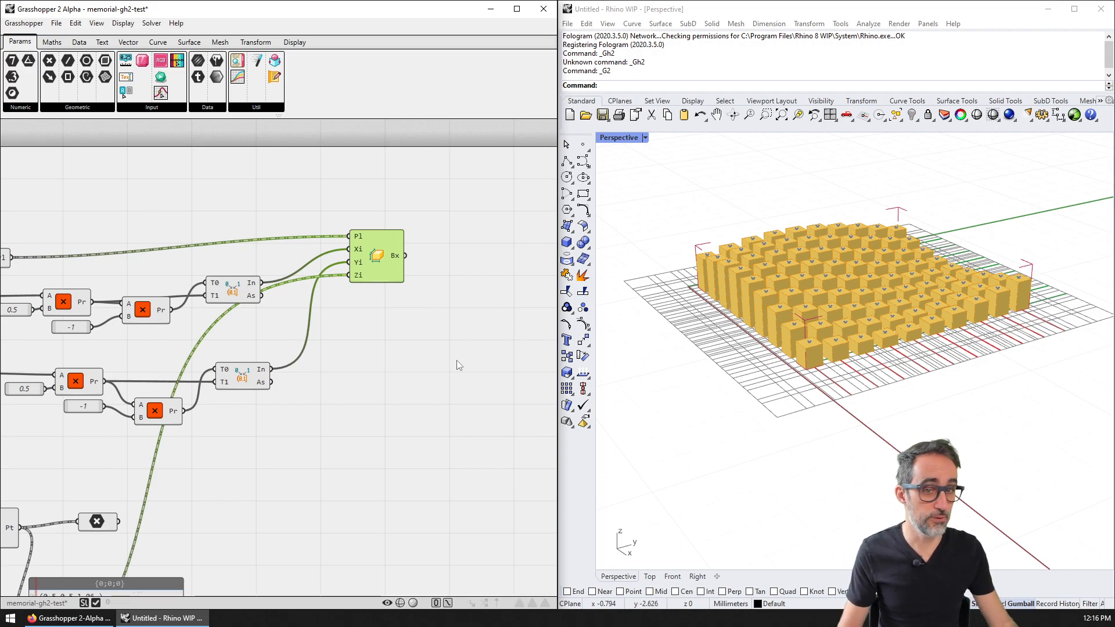
{"action": "right_click_drag", "start_coordinate": [864, 363], "coordinate": [928, 366]}
{"action": "right_click_drag", "start_coordinate": [336, 323], "coordinate": [526, 300]}
{"action": "right_click", "coordinate": [173, 237]}
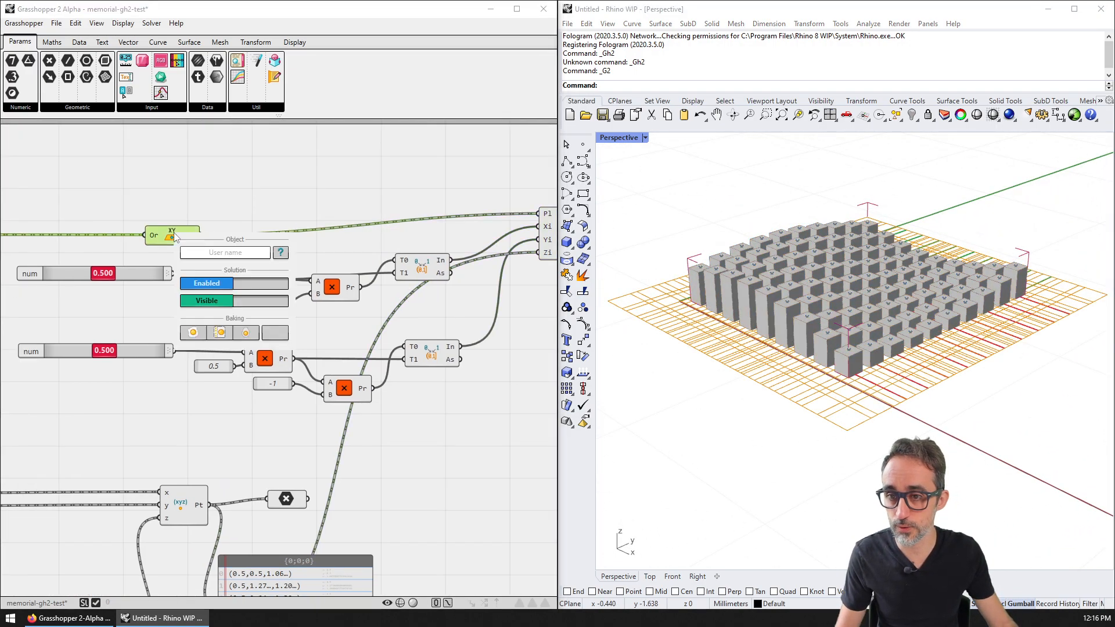
{"action": "left_click", "coordinate": [215, 304]}
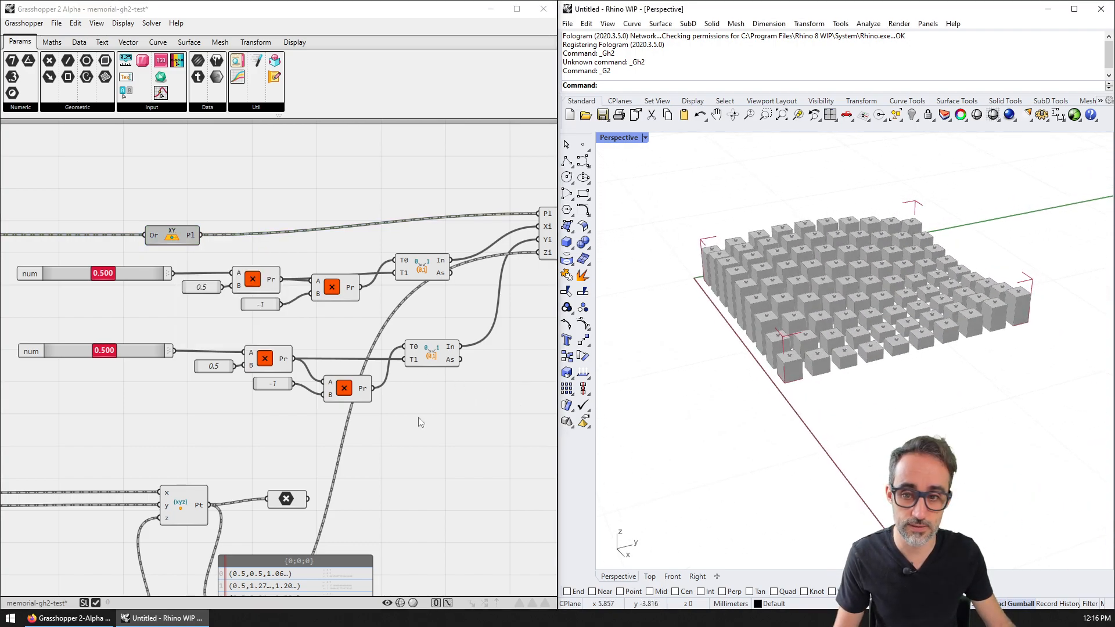
{"action": "right_click_drag", "start_coordinate": [432, 411], "coordinate": [447, 360]}
{"action": "right_click", "coordinate": [310, 448]}
{"action": "left_click", "coordinate": [360, 541]}
Step: Select Box From Intervals and orbit the Perspective view to see the boxes side-on
{"action": "right_click_drag", "start_coordinate": [892, 414], "coordinate": [882, 389]}
{"action": "scroll", "coordinate": [881, 390], "scroll_direction": "up", "scroll_amount": 2}
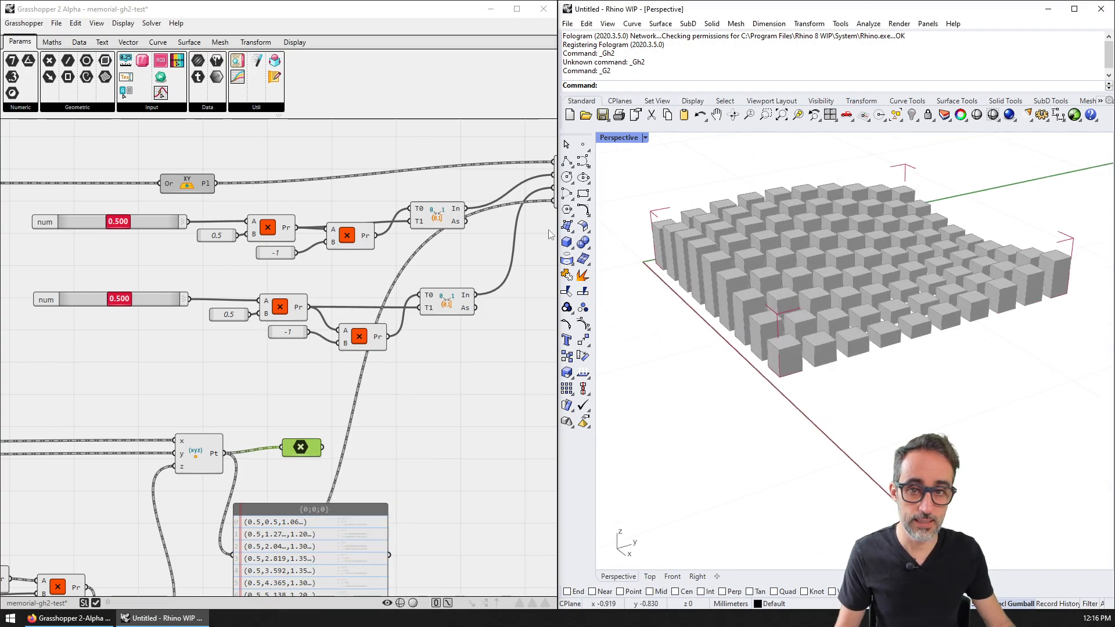
{"action": "right_click_drag", "start_coordinate": [531, 211], "coordinate": [276, 248]}
{"action": "left_click", "coordinate": [335, 218]}
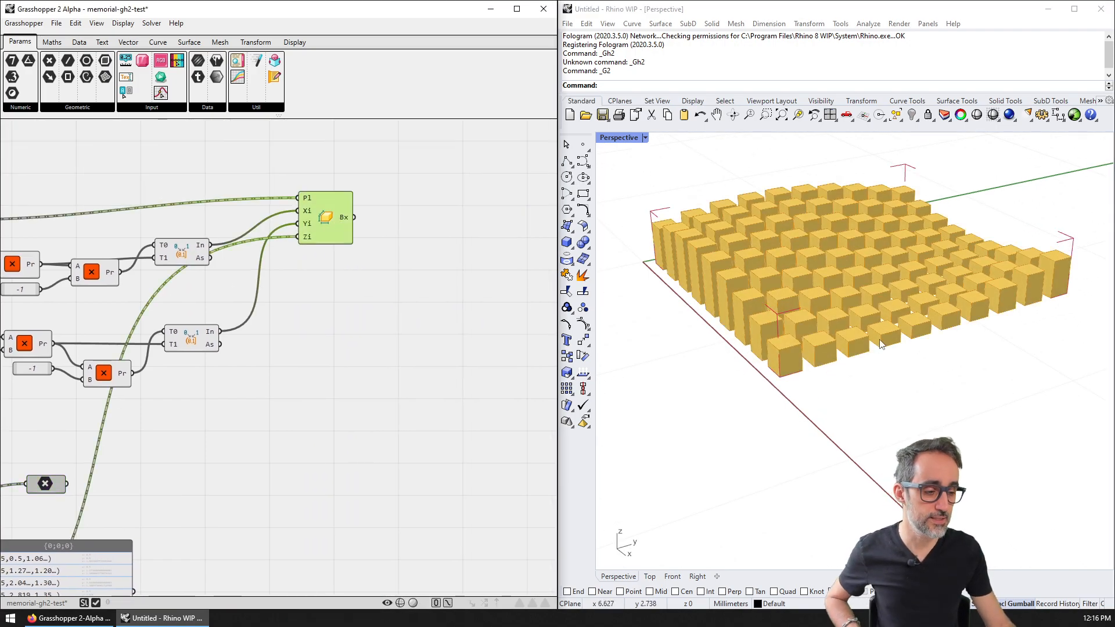
{"action": "right_click_drag", "start_coordinate": [885, 346], "coordinate": [910, 399]}
Step: Drag the wave sliders to f X 0.448, f Y 1.040, A 0.724, min H 0.350, then inspect the pattern
{"action": "right_click_drag", "start_coordinate": [169, 360], "coordinate": [345, 292]}
{"action": "scroll", "coordinate": [337, 288], "scroll_direction": "down", "scroll_amount": 4}
{"action": "right_click_drag", "start_coordinate": [225, 354], "coordinate": [509, 242]}
{"action": "scroll", "coordinate": [108, 341], "scroll_direction": "up", "scroll_amount": 3}
{"action": "right_click_drag", "start_coordinate": [105, 339], "coordinate": [306, 303]}
{"action": "scroll", "coordinate": [152, 382], "scroll_direction": "up", "scroll_amount": 2}
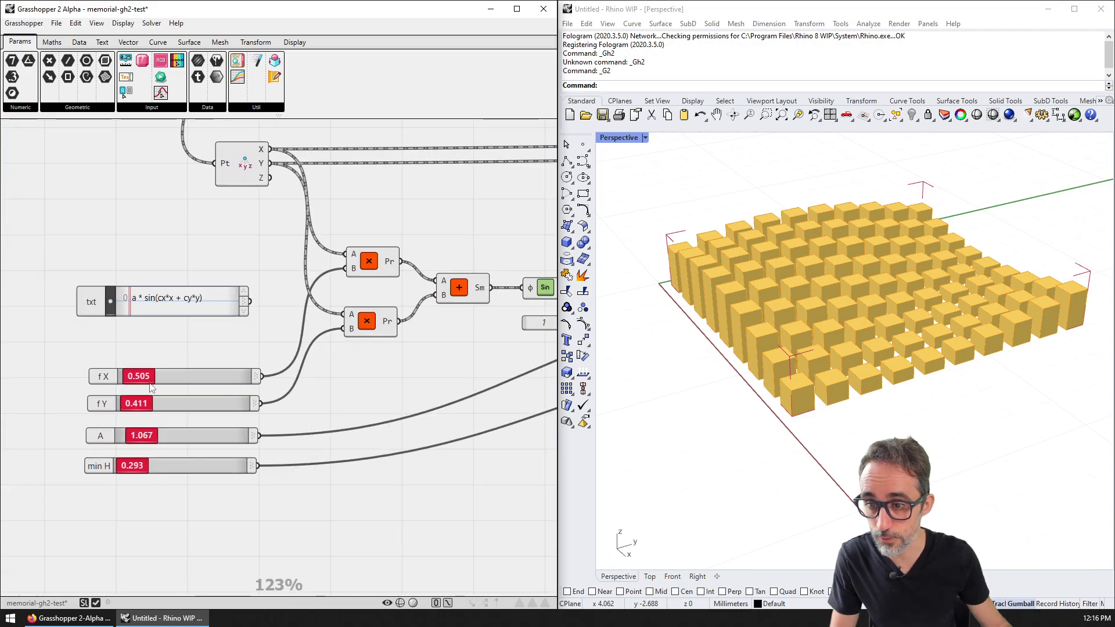
{"action": "left_click_drag", "start_coordinate": [149, 378], "coordinate": [142, 471]}
{"action": "scroll", "coordinate": [366, 381], "scroll_direction": "down", "scroll_amount": 6}
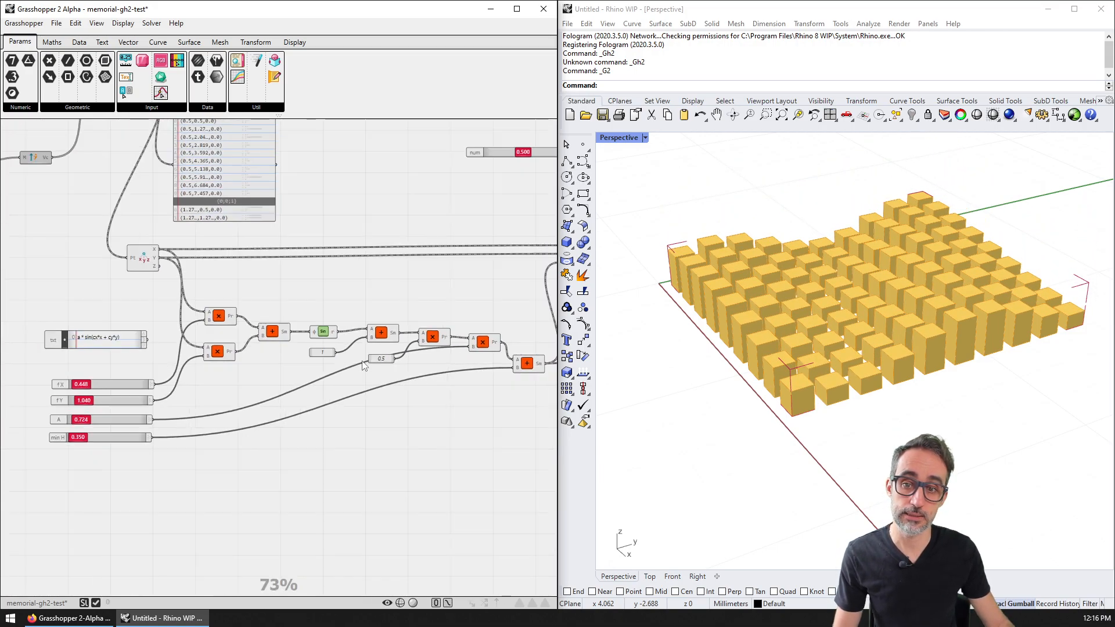
{"action": "scroll", "coordinate": [314, 391], "scroll_direction": "down", "scroll_amount": 1}
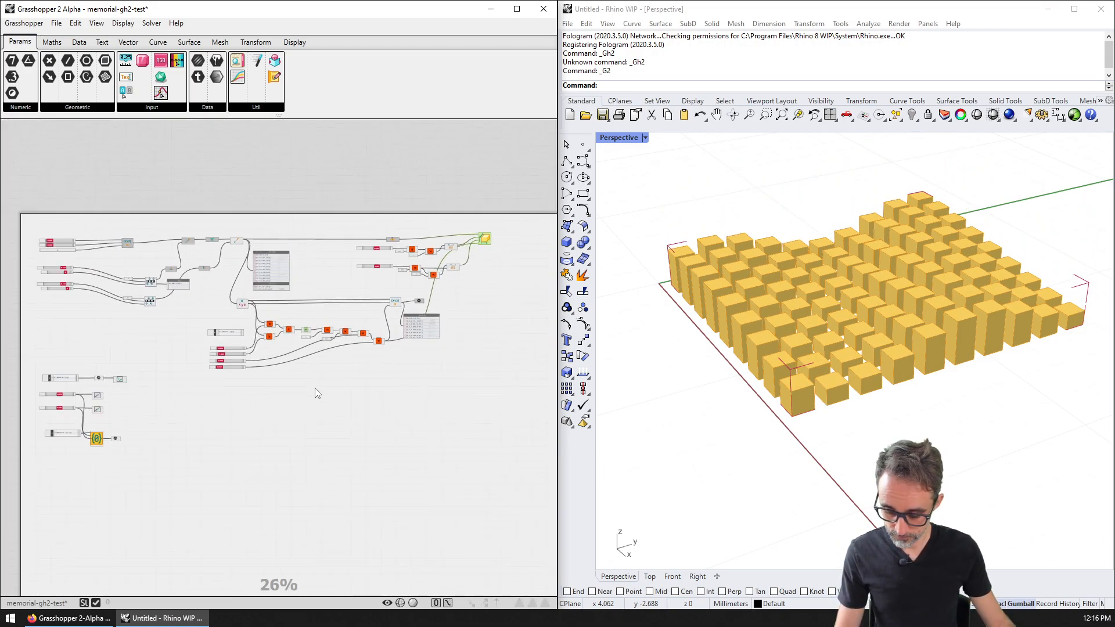
{"action": "scroll", "coordinate": [308, 389], "scroll_direction": "up", "scroll_amount": 3}
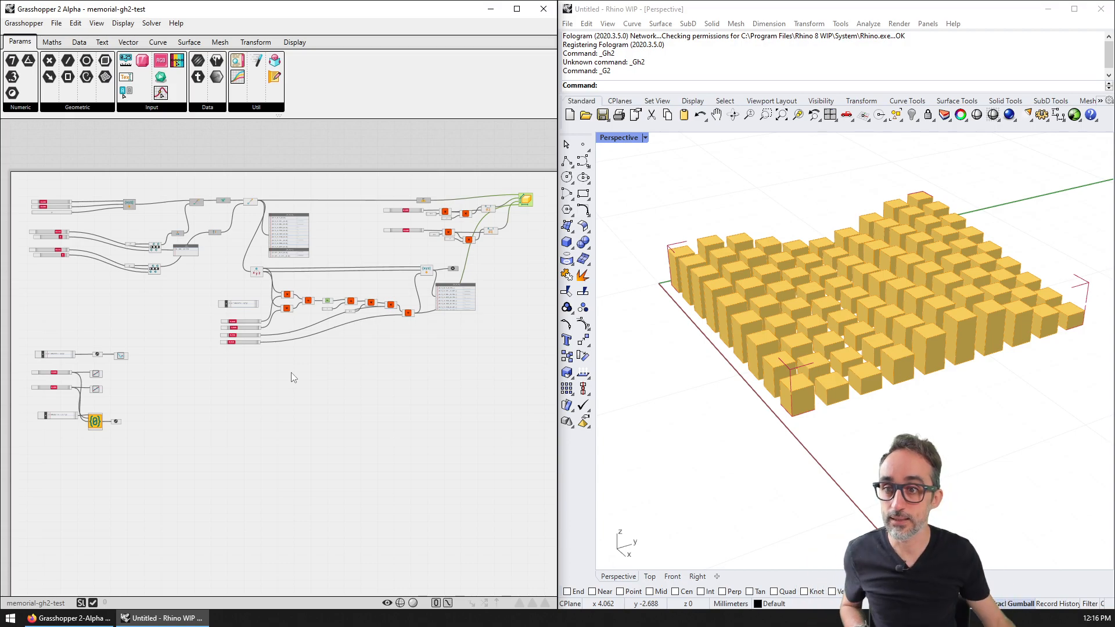
{"action": "mouse_move", "coordinate": [872, 405]}
{"action": "right_mouse_down"}
{"action": "mouse_move", "coordinate": [745, 392]}
{"action": "mouse_move", "coordinate": [830, 382]}
{"action": "mouse_move", "coordinate": [878, 401]}
{"action": "right_mouse_up"}
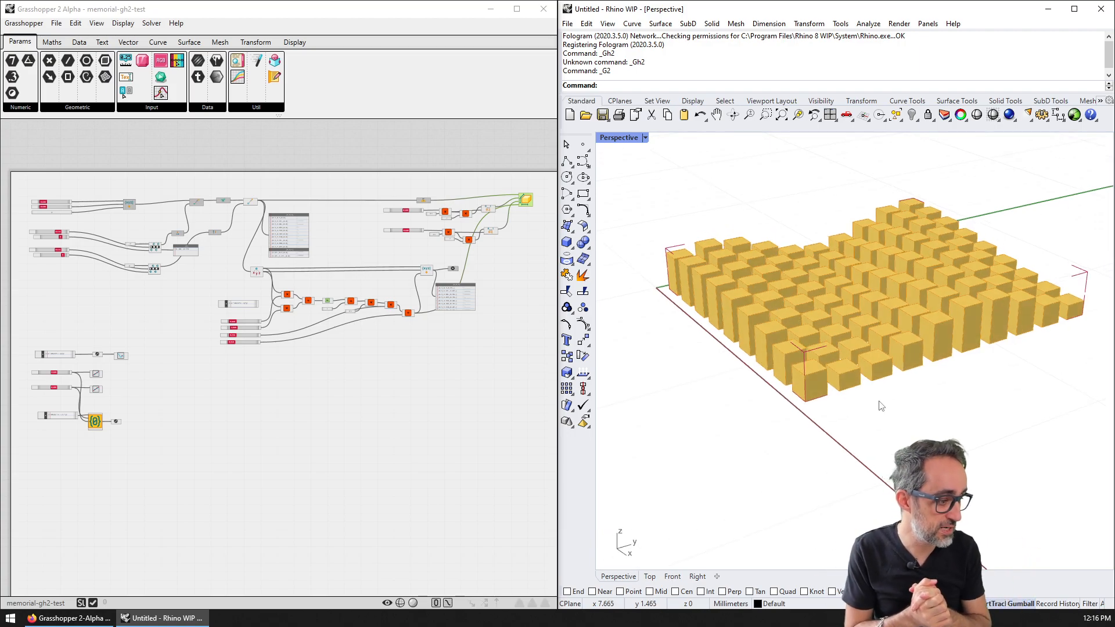
Step: Zoom the canvas onto the formula text and sliders, then open the Display menu
{"action": "left_click", "coordinate": [370, 267]}
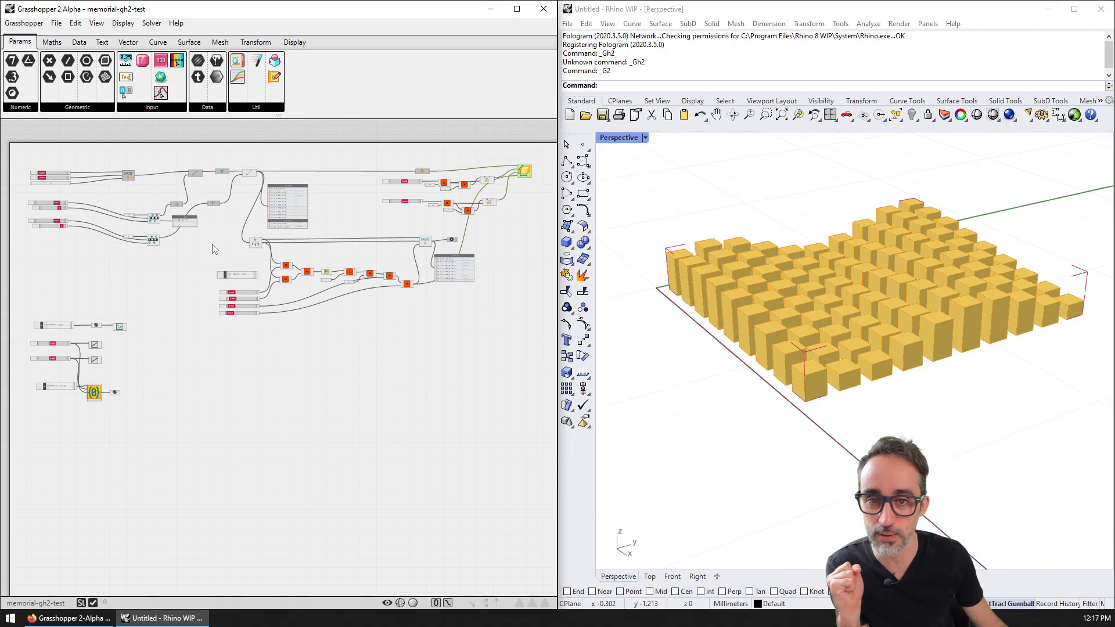
{"action": "scroll", "coordinate": [211, 185], "scroll_direction": "up", "scroll_amount": 8}
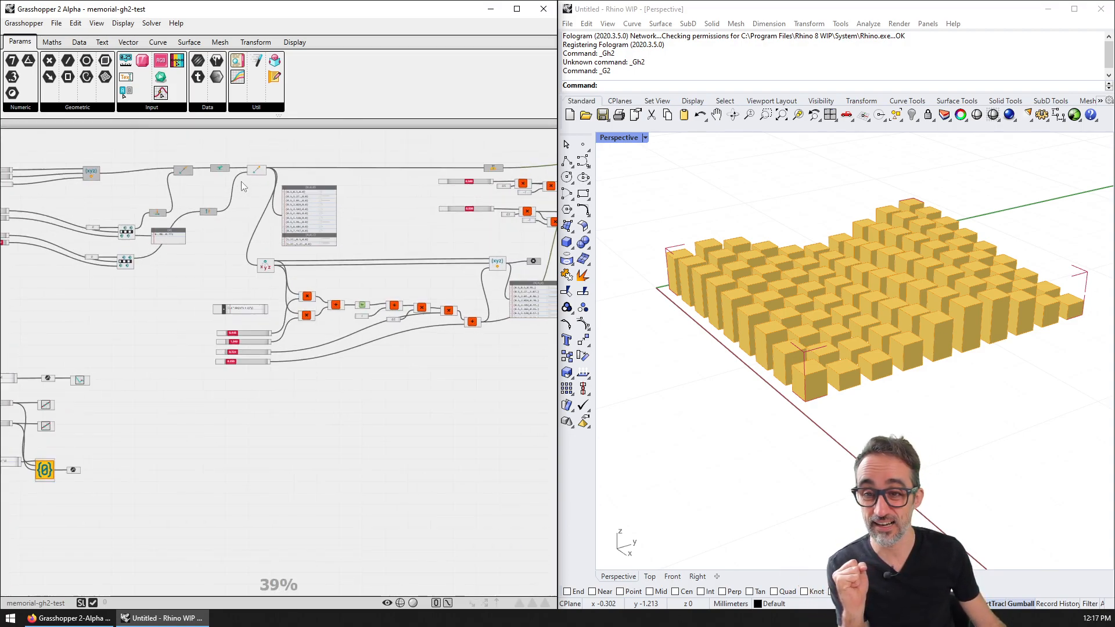
{"action": "scroll", "coordinate": [378, 218], "scroll_direction": "up", "scroll_amount": 1}
{"action": "scroll", "coordinate": [372, 226], "scroll_direction": "down", "scroll_amount": 3}
{"action": "right_click_drag", "start_coordinate": [453, 576], "coordinate": [375, 403]}
{"action": "scroll", "coordinate": [375, 402], "scroll_direction": "up", "scroll_amount": 4}
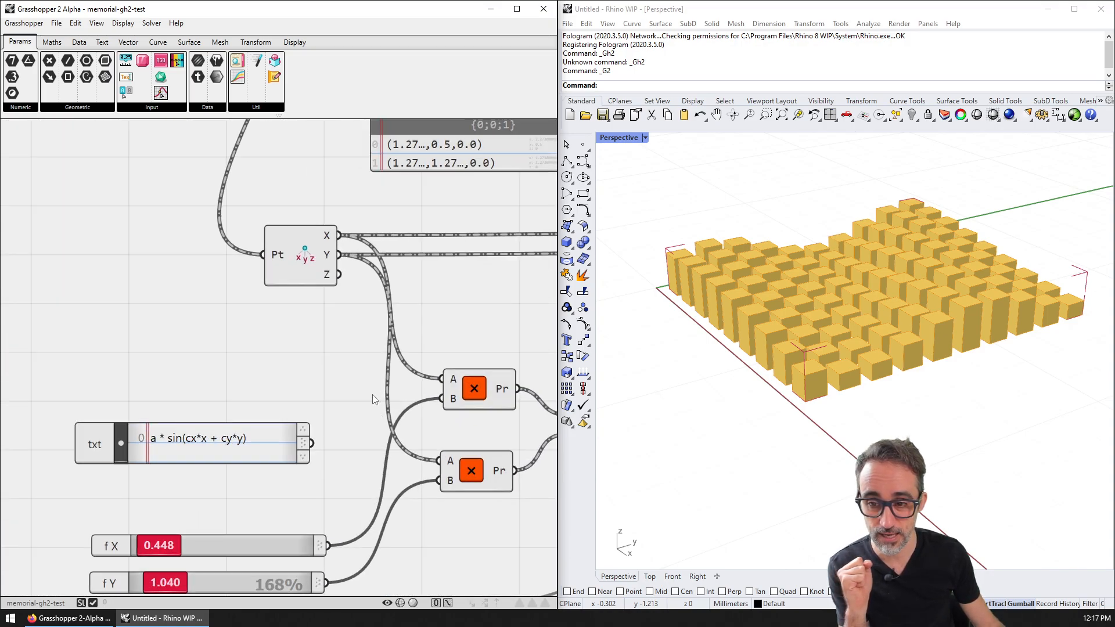
{"action": "left_click", "coordinate": [123, 23]}
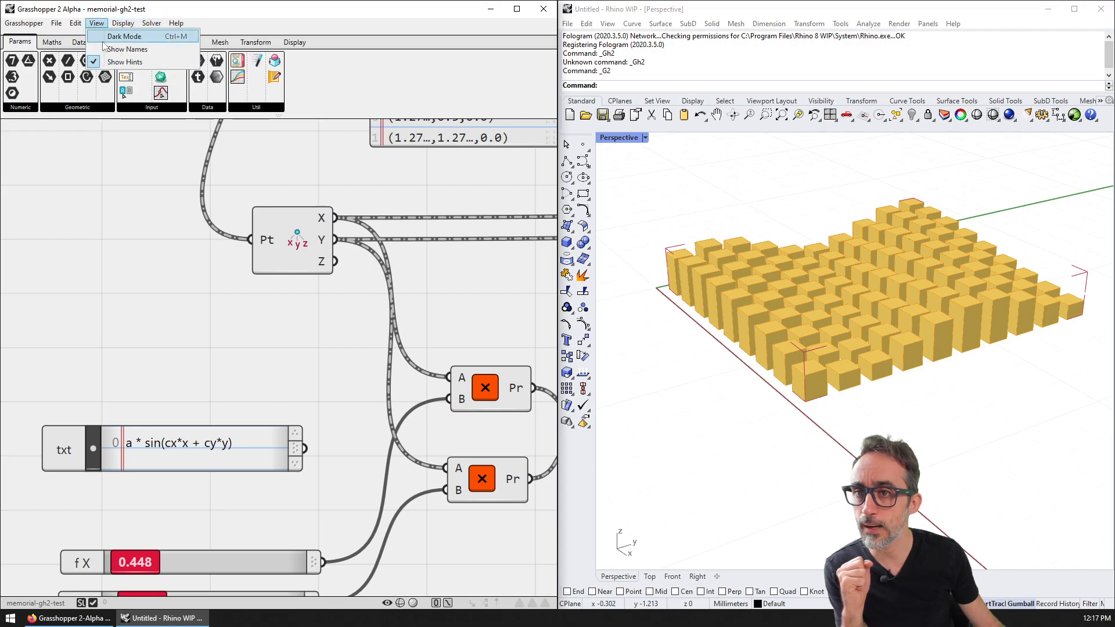
Step: Turn on Show Names and switch the Grasshopper canvas to Dark Mode
{"action": "left_click", "coordinate": [107, 36]}
{"action": "left_click", "coordinate": [98, 25]}
{"action": "left_click", "coordinate": [109, 37]}
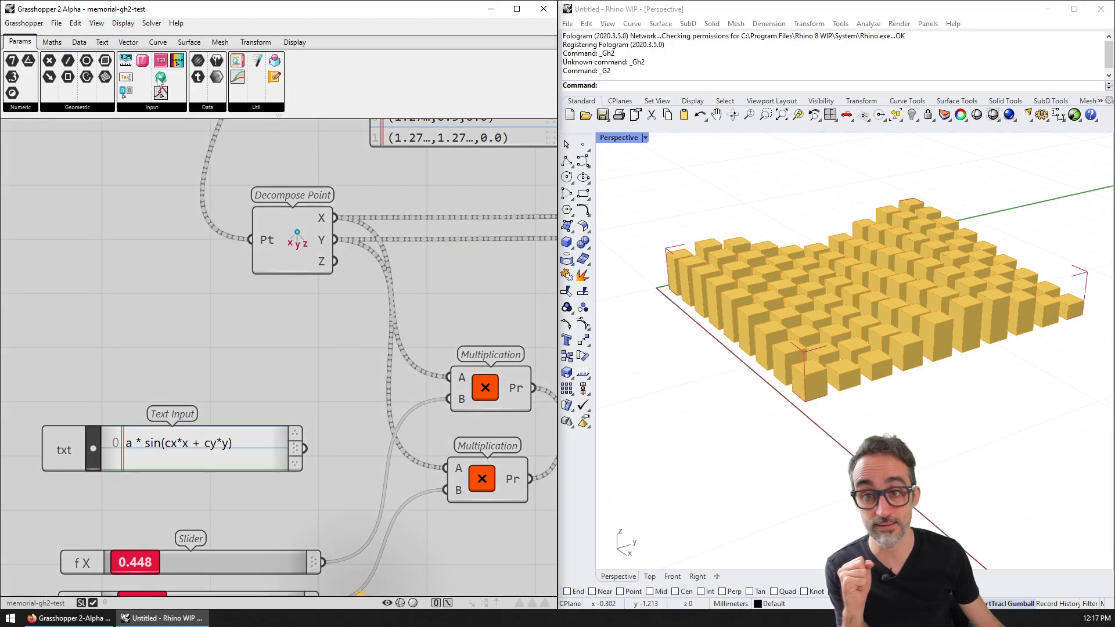
Step: Select the A and min H slider wires, delete them, then undo the deletion
{"action": "scroll", "coordinate": [367, 323], "scroll_direction": "down", "scroll_amount": 2}
{"action": "scroll", "coordinate": [363, 322], "scroll_direction": "down", "scroll_amount": 2}
{"action": "right_click_drag", "start_coordinate": [366, 353], "coordinate": [294, 280]}
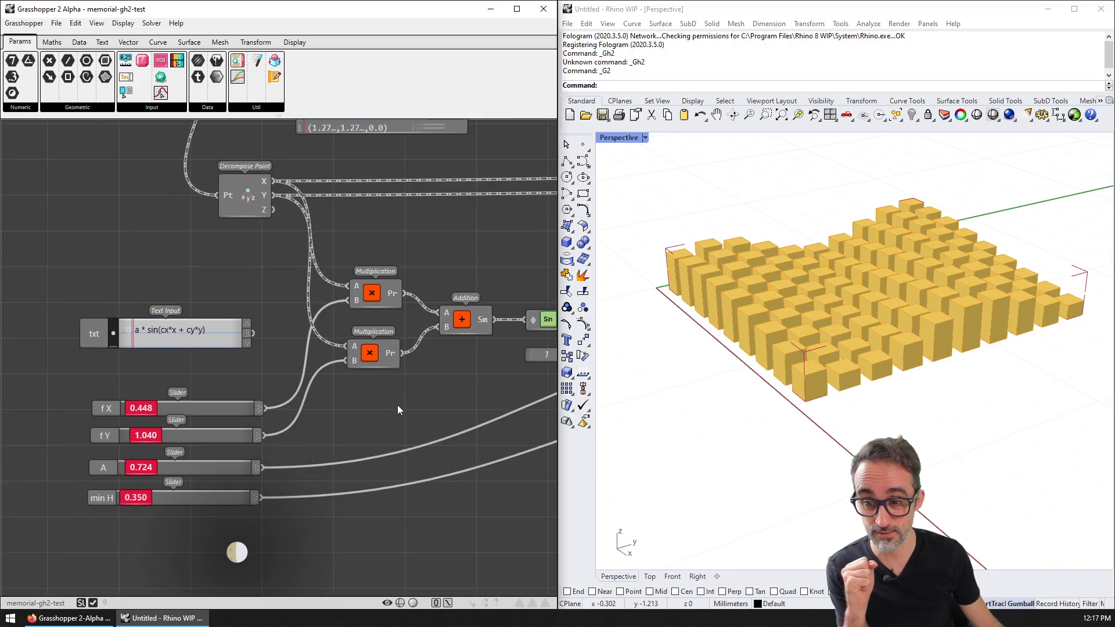
{"action": "left_click_drag", "start_coordinate": [386, 406], "coordinate": [399, 536]}
{"action": "right_click_drag", "start_coordinate": [527, 509], "coordinate": [368, 494]}
{"action": "left_click", "coordinate": [370, 494]}
{"action": "left_click_drag", "start_coordinate": [297, 373], "coordinate": [267, 512]}
{"action": "scroll", "coordinate": [273, 465], "scroll_direction": "down", "scroll_amount": 3}
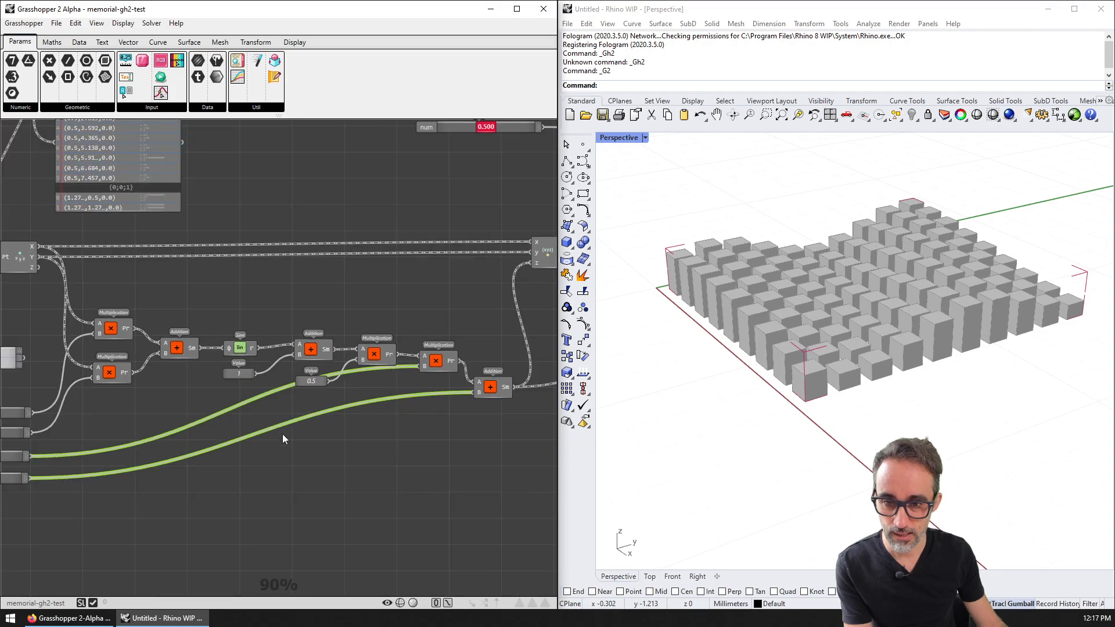
{"action": "key", "text": "Delete"}
{"action": "key", "text": "ctrl+z"}
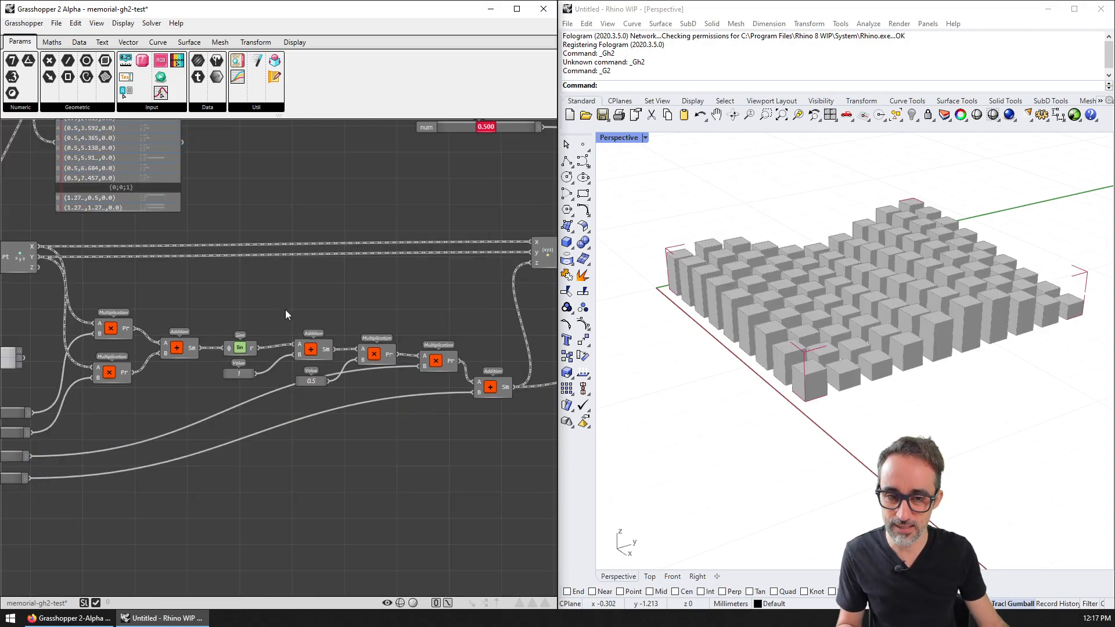
Step: Select Box From Intervals to highlight its boxes, then pan to the upstream sliders
{"action": "right_click_drag", "start_coordinate": [533, 234], "coordinate": [203, 340]}
{"action": "right_click_drag", "start_coordinate": [512, 158], "coordinate": [367, 241]}
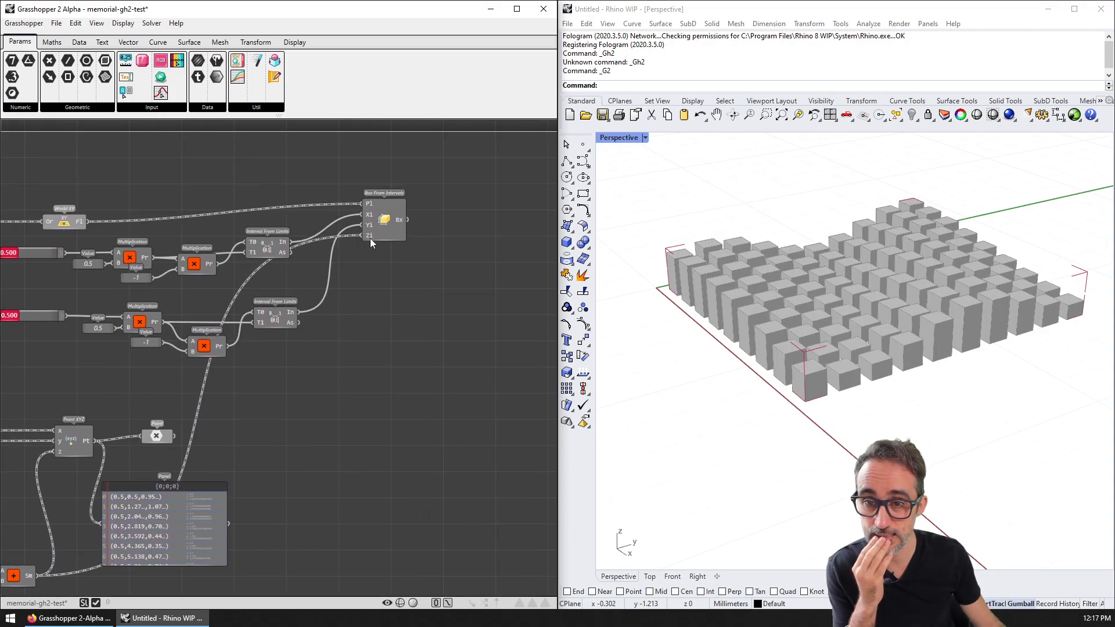
{"action": "left_click", "coordinate": [392, 216]}
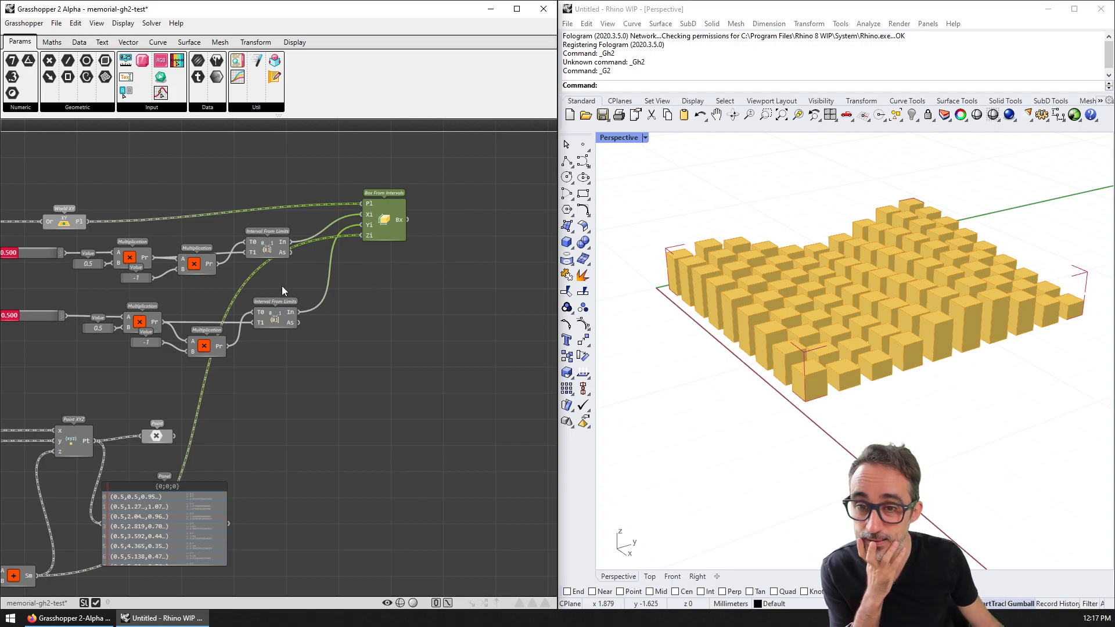
{"action": "right_click_drag", "start_coordinate": [95, 370], "coordinate": [290, 342]}
{"action": "scroll", "coordinate": [287, 341], "scroll_direction": "down", "scroll_amount": 3}
{"action": "right_click_drag", "start_coordinate": [57, 334], "coordinate": [289, 295]}
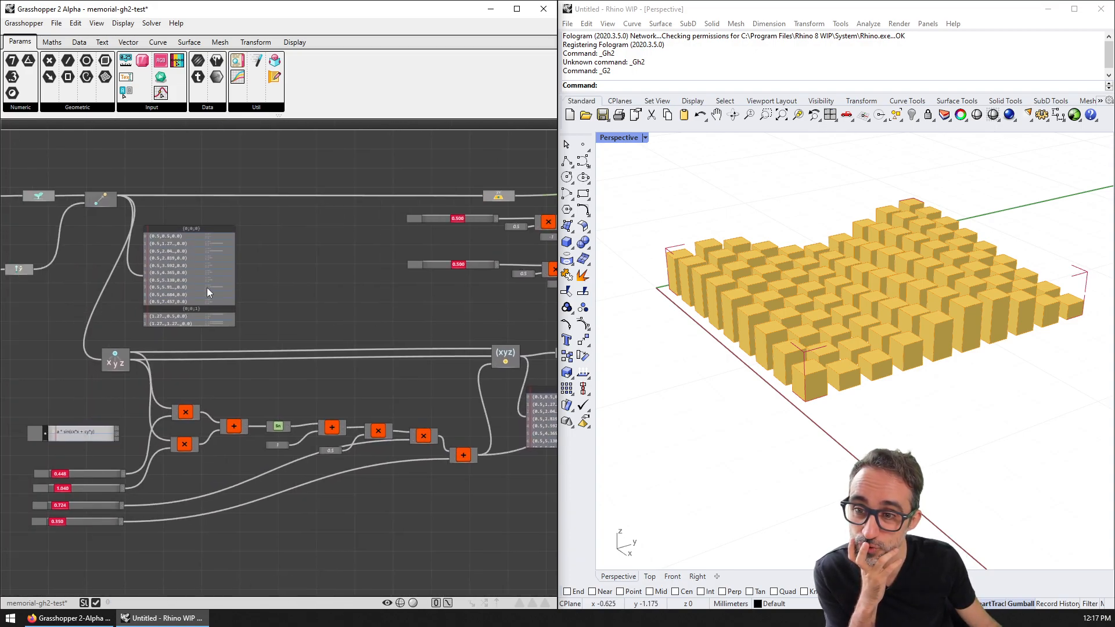
{"action": "left_click", "coordinate": [56, 43]}
Step: Browse the Maths Function, Complex and Statistics lists, then the Data and Params tabs
{"action": "left_click", "coordinate": [63, 105]}
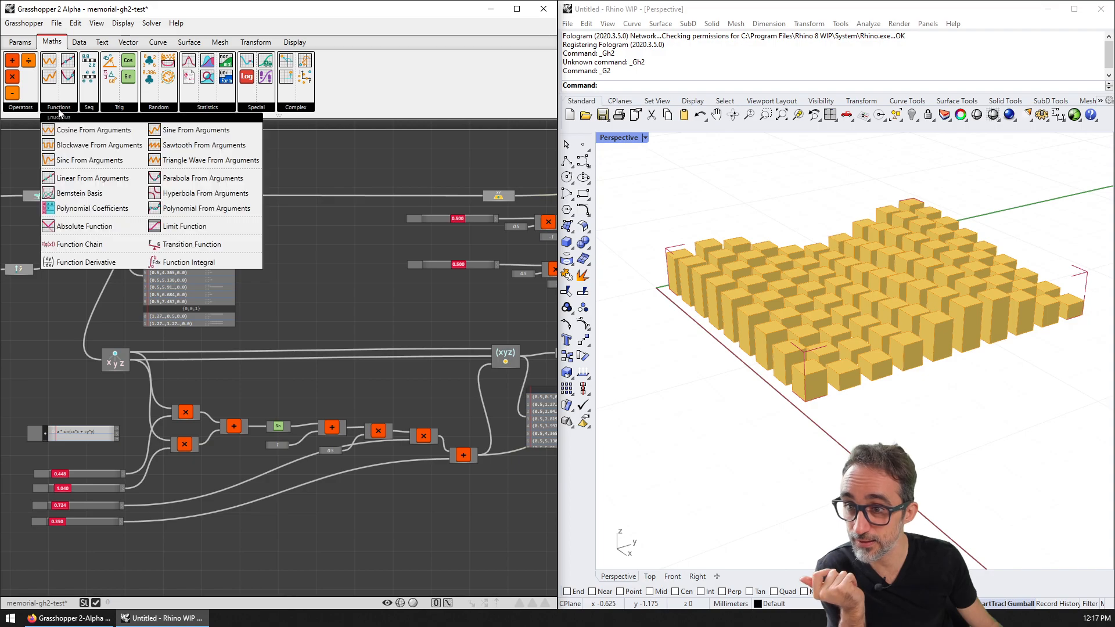
{"action": "left_click", "coordinate": [279, 108]}
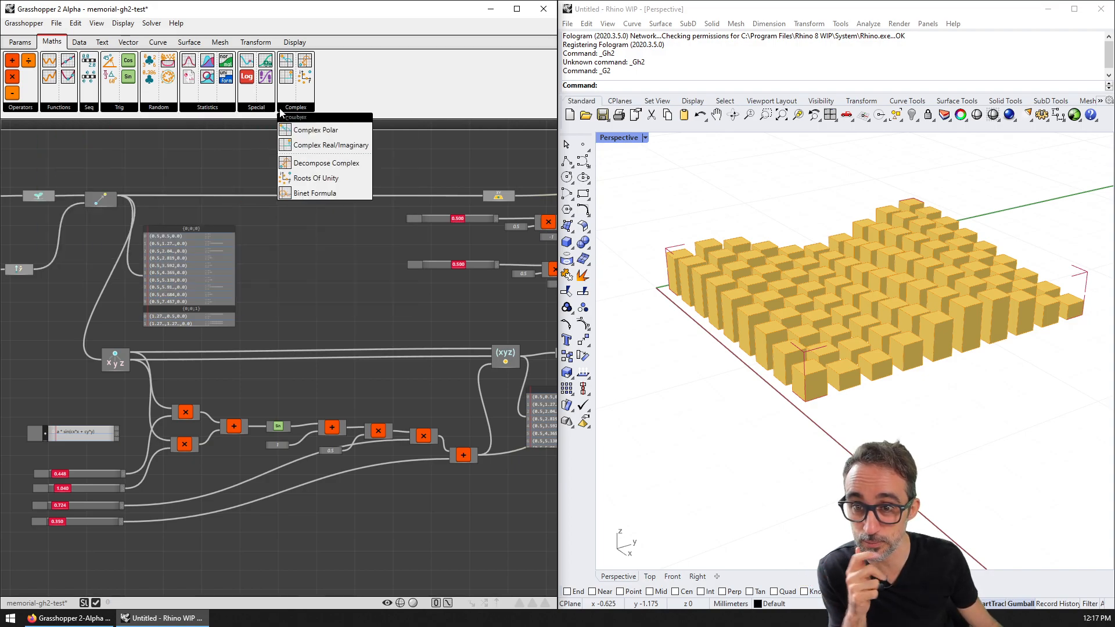
{"action": "left_click", "coordinate": [222, 108]}
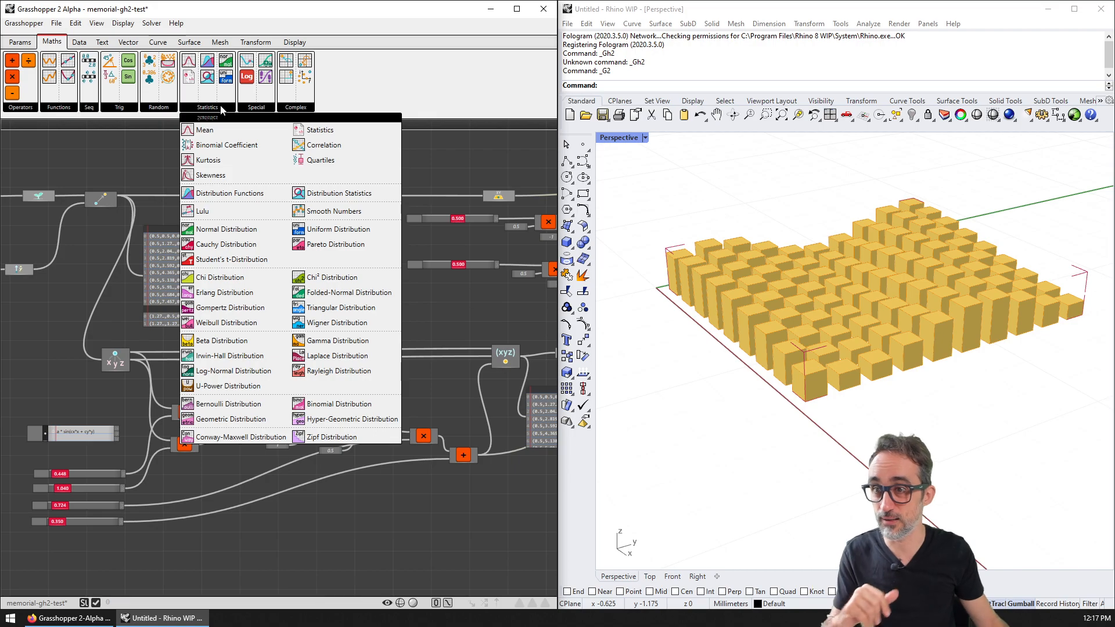
{"action": "left_click", "coordinate": [80, 42]}
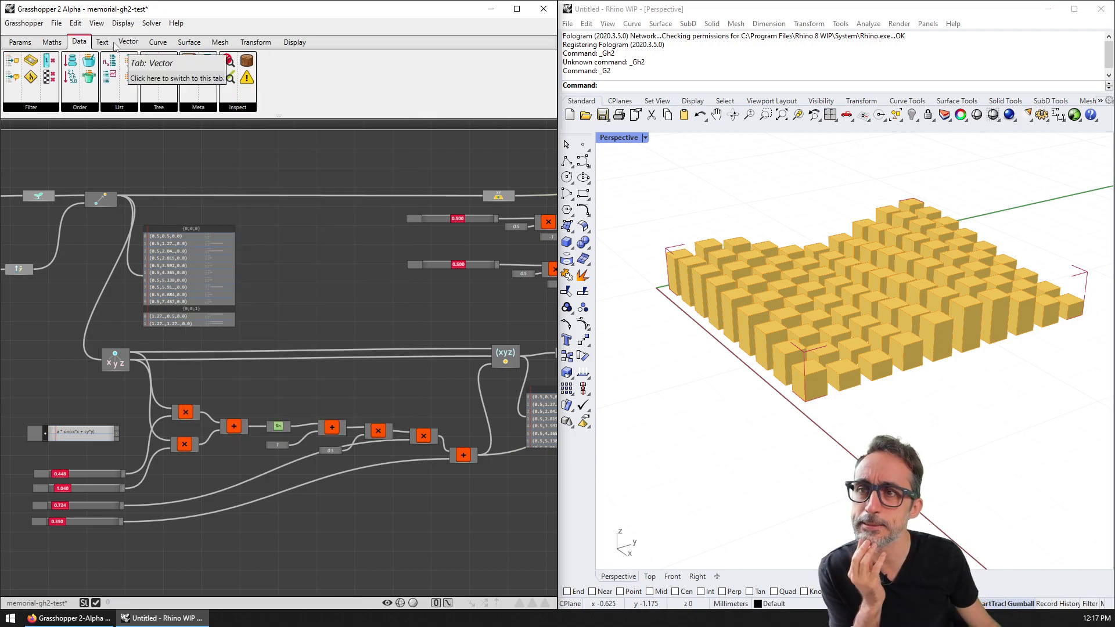
{"action": "left_click", "coordinate": [26, 44]}
Step: Pan and zoom the canvas out to 44% to show the whole definition
{"action": "scroll", "coordinate": [261, 224], "scroll_direction": "down", "scroll_amount": 2}
{"action": "right_click_drag", "start_coordinate": [136, 252], "coordinate": [266, 243]}
{"action": "right_click_drag", "start_coordinate": [407, 248], "coordinate": [360, 249]}
{"action": "scroll", "coordinate": [360, 250], "scroll_direction": "down", "scroll_amount": 2}
{"action": "right_click_drag", "start_coordinate": [312, 294], "coordinate": [390, 253]}
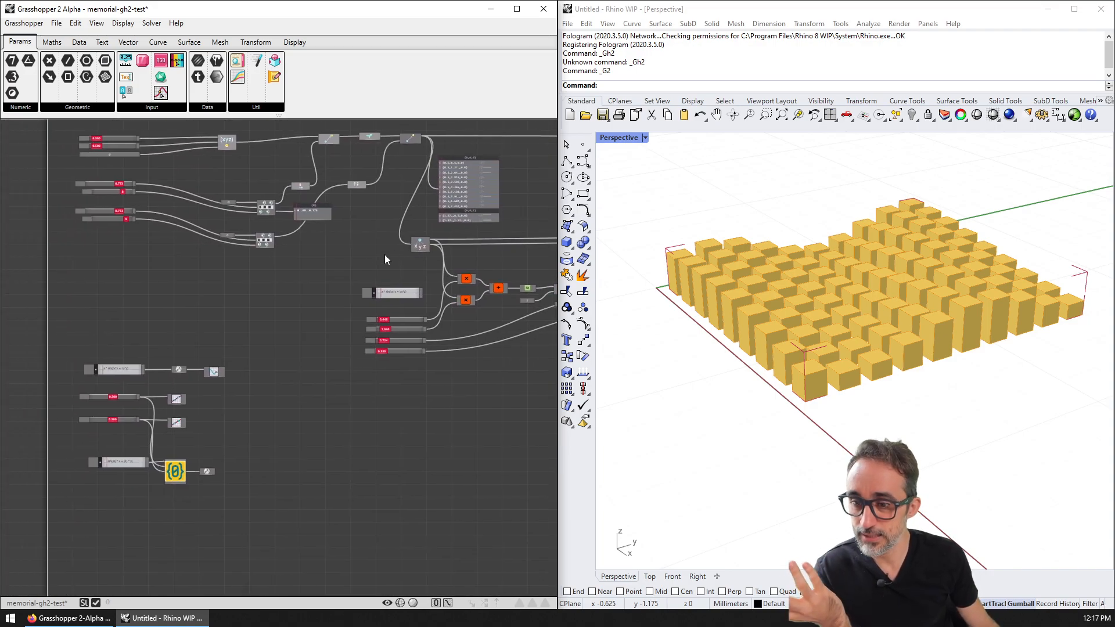
Step: Zoom into the sliders and pan across the Move, World XY and points Panel components
{"action": "right_click_drag", "start_coordinate": [246, 372], "coordinate": [261, 422]}
{"action": "scroll", "coordinate": [174, 219], "scroll_direction": "up", "scroll_amount": 3}
{"action": "right_click_drag", "start_coordinate": [147, 210], "coordinate": [259, 271]}
{"action": "scroll", "coordinate": [259, 271], "scroll_direction": "up", "scroll_amount": 1}
{"action": "scroll", "coordinate": [340, 271], "scroll_direction": "up", "scroll_amount": 2}
{"action": "right_click_drag", "start_coordinate": [480, 264], "coordinate": [168, 254]}
{"action": "right_click_drag", "start_coordinate": [423, 244], "coordinate": [312, 243]}
{"action": "scroll", "coordinate": [312, 242], "scroll_direction": "down", "scroll_amount": 2}
{"action": "right_click_drag", "start_coordinate": [466, 265], "coordinate": [226, 265]}
Step: Pan past the sliders and Point XYZ, then select Box From Intervals to highlight its boxes
{"action": "scroll", "coordinate": [236, 287], "scroll_direction": "up", "scroll_amount": 5}
{"action": "scroll", "coordinate": [387, 335], "scroll_direction": "down", "scroll_amount": 4}
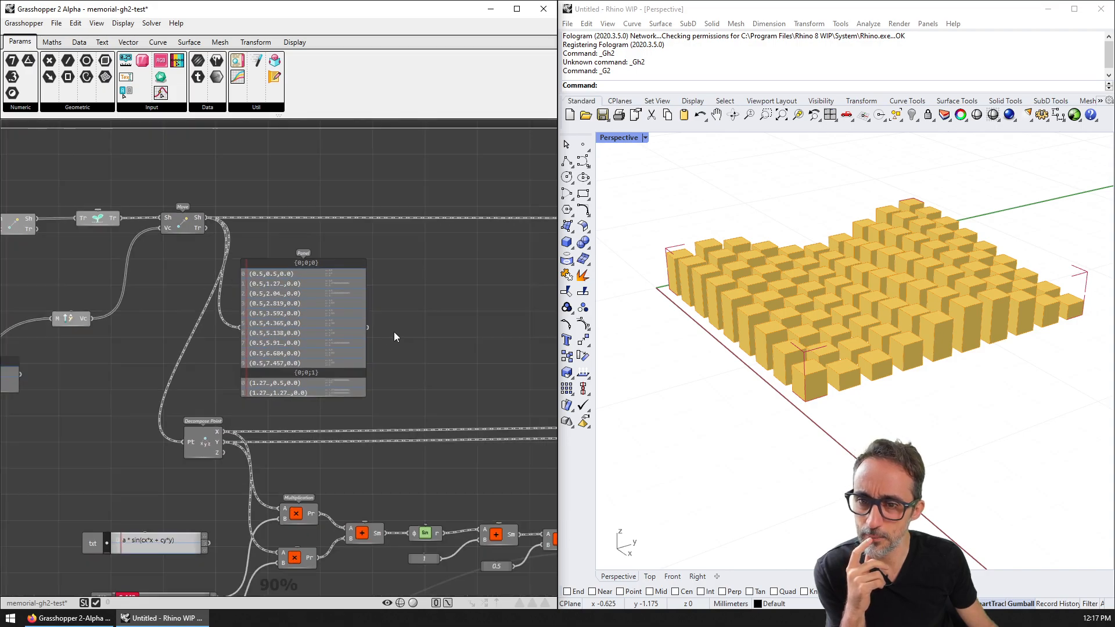
{"action": "right_click_drag", "start_coordinate": [522, 329], "coordinate": [297, 292]}
{"action": "right_click_drag", "start_coordinate": [420, 319], "coordinate": [236, 284]}
{"action": "right_click_drag", "start_coordinate": [456, 262], "coordinate": [310, 337]}
{"action": "left_click", "coordinate": [416, 322]}
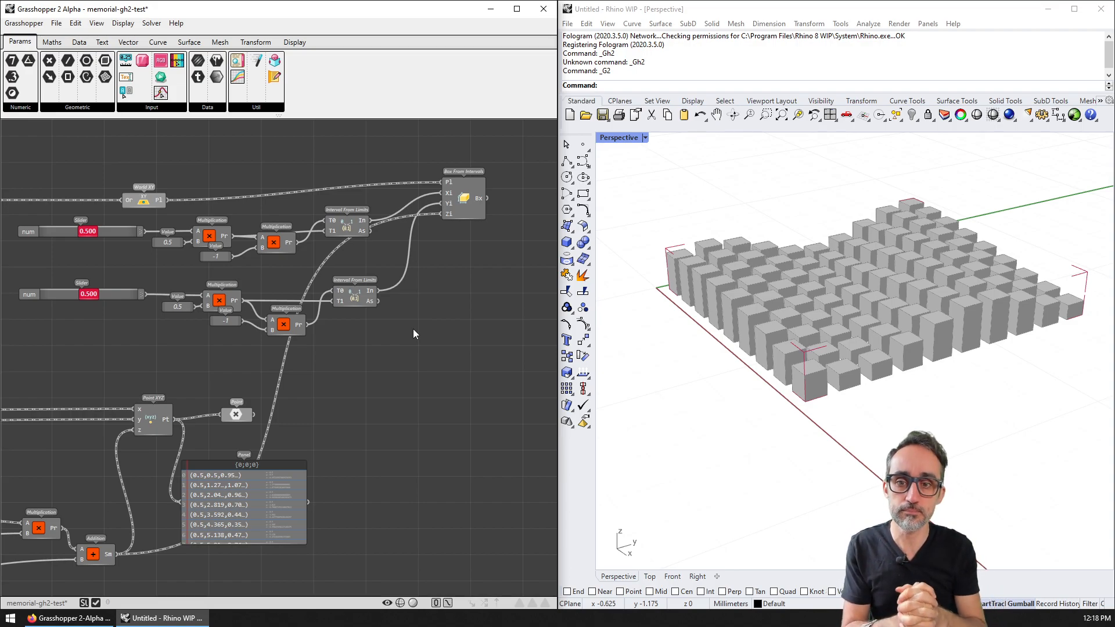
{"action": "left_click", "coordinate": [458, 206]}
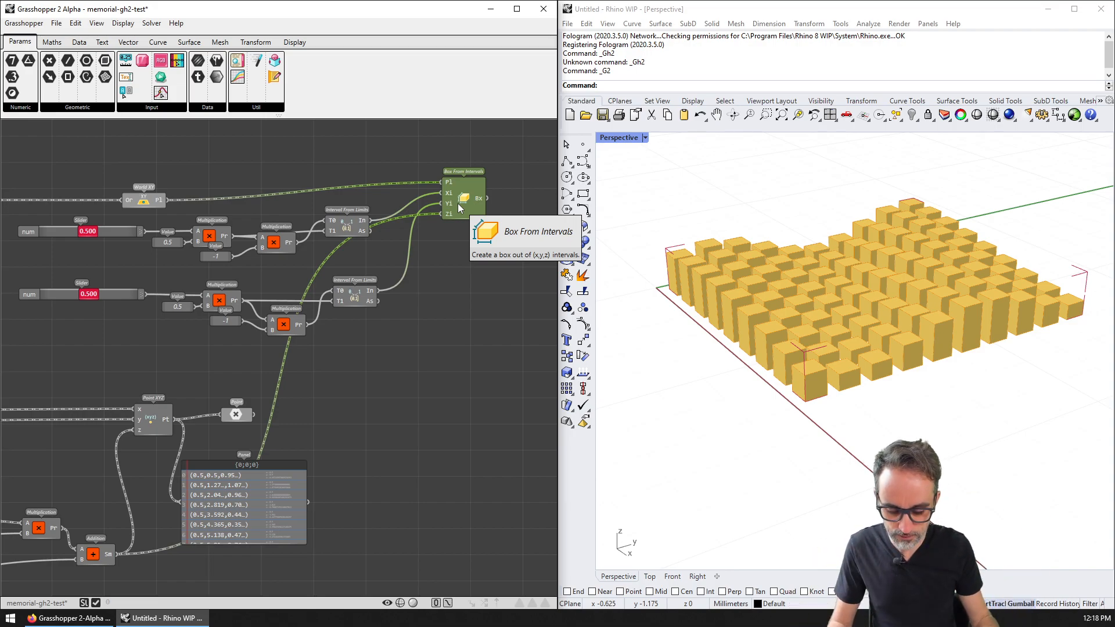
Step: Deselect the boxes, browse the Surface Primitive, Freeform and Analysis lists, then bring up the Firefox forum page
{"action": "left_click", "coordinate": [497, 298]}
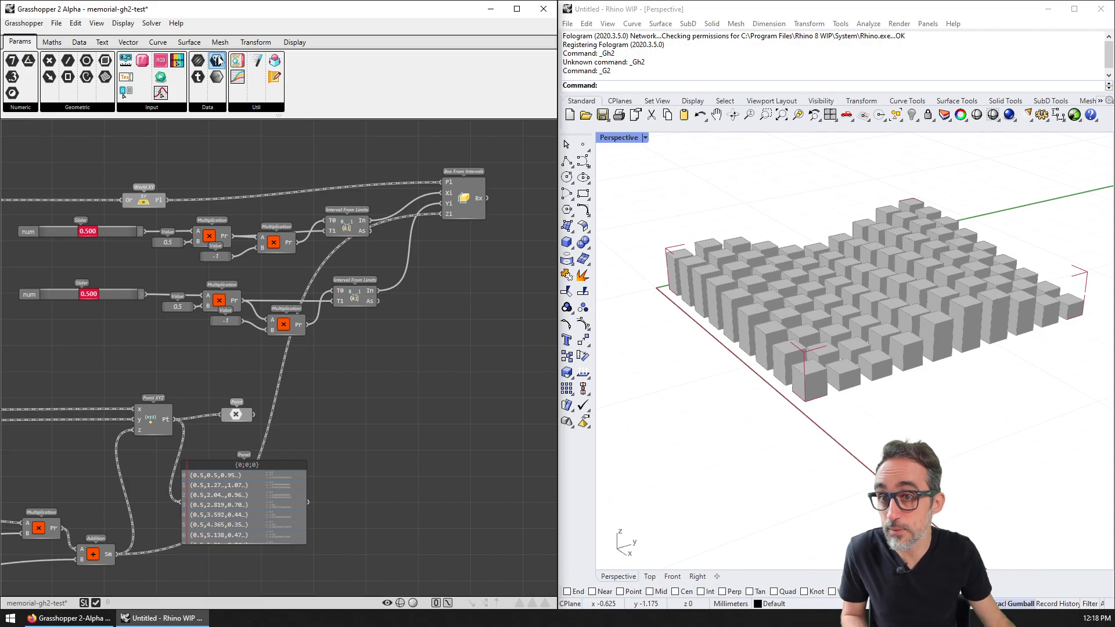
{"action": "left_click", "coordinate": [190, 42]}
{"action": "left_click", "coordinate": [65, 108]}
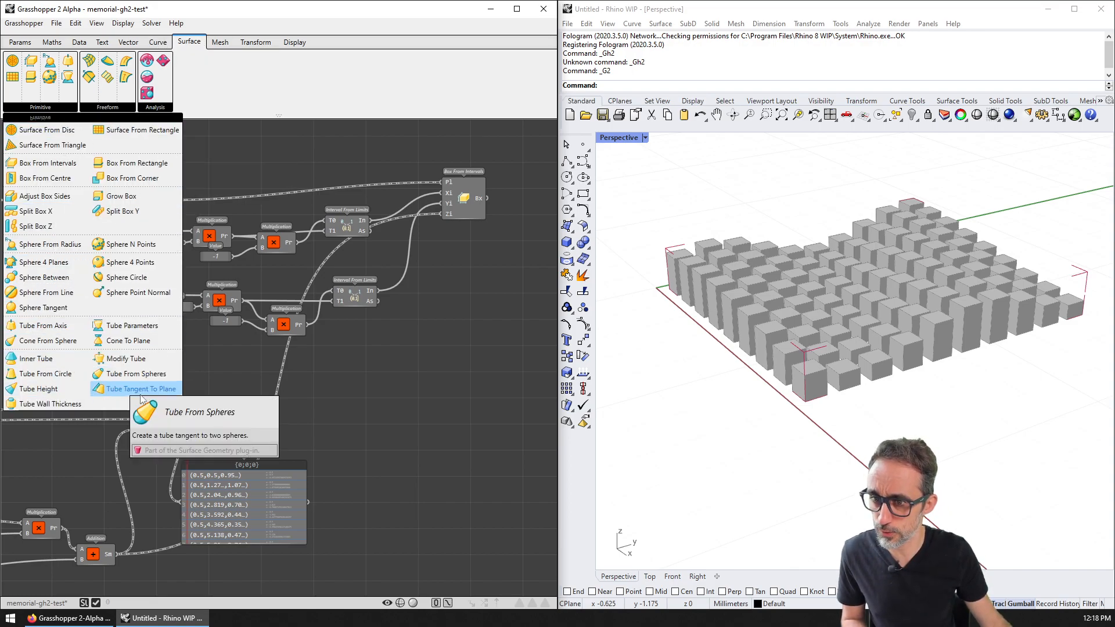
{"action": "left_click", "coordinate": [113, 109]}
{"action": "left_click", "coordinate": [155, 107]}
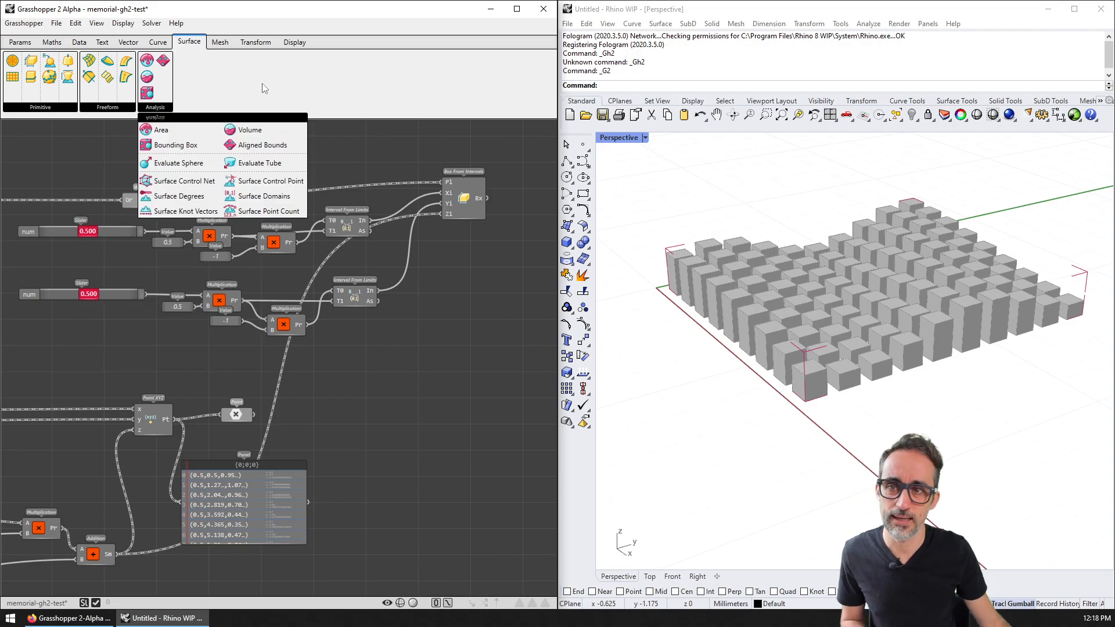
{"action": "left_click", "coordinate": [348, 483]}
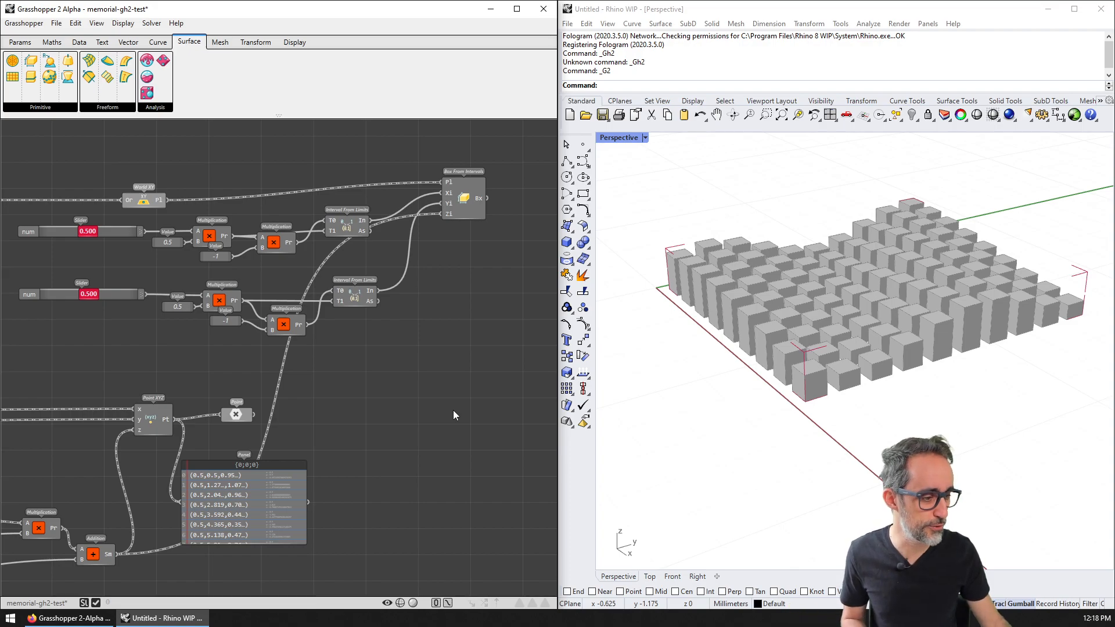
{"action": "left_click", "coordinate": [75, 620]}
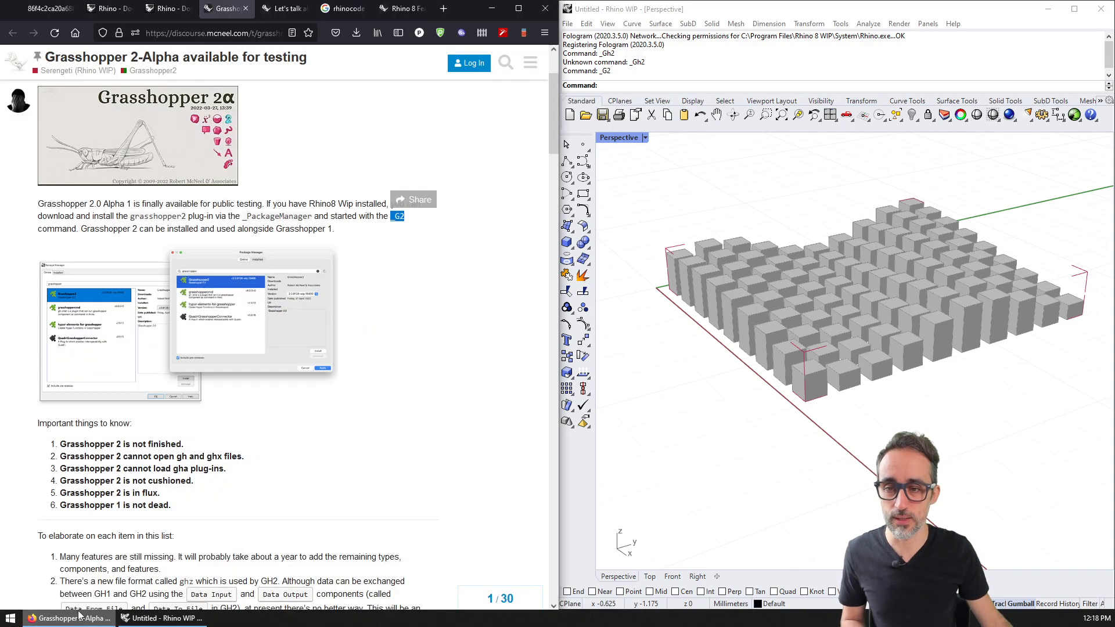
Step: Maximize Firefox and switch to the 'Let's talk about Grasshopper 2.0' thread
{"action": "left_click", "coordinate": [519, 11]}
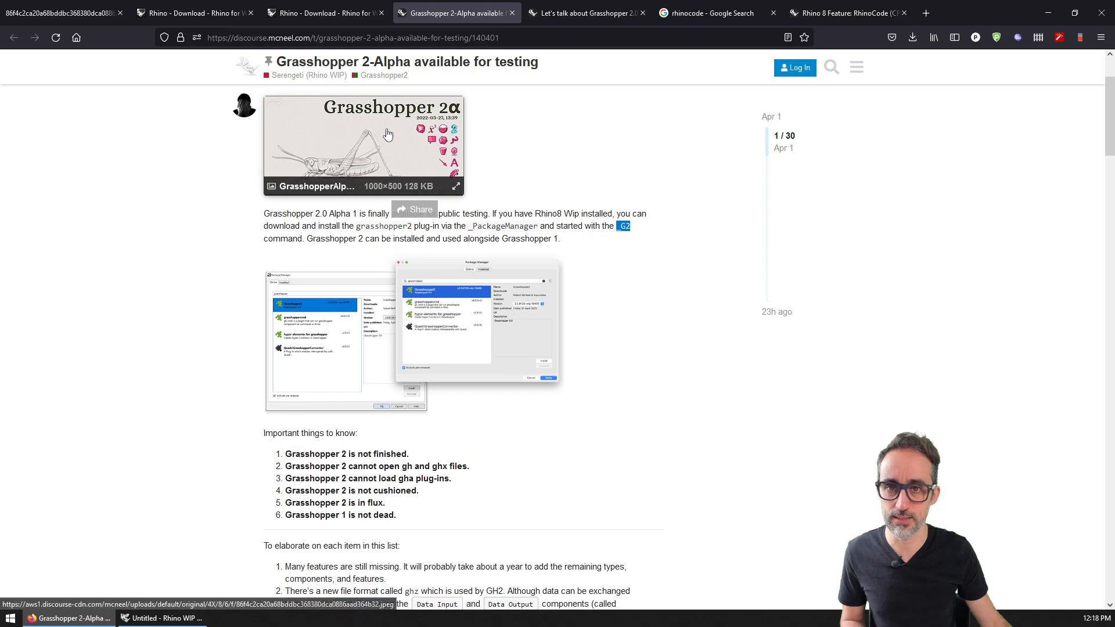
{"action": "scroll", "coordinate": [407, 174], "scroll_direction": "up", "scroll_amount": 3}
{"action": "left_click", "coordinate": [588, 13]}
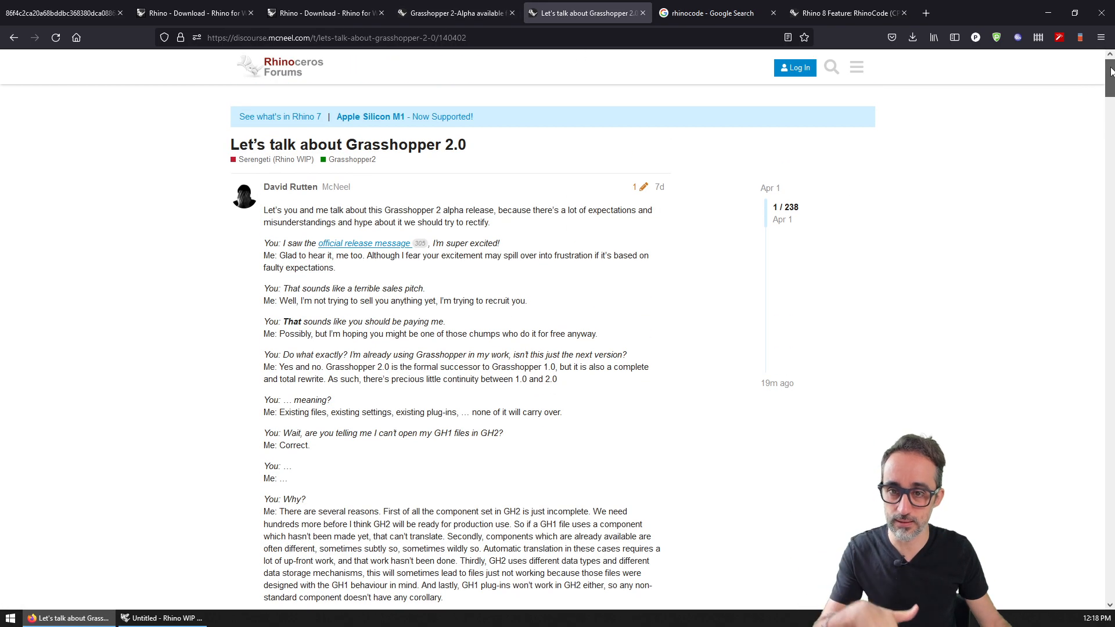
Step: Scroll through the thread's posts, then minimize Firefox
{"action": "scroll", "coordinate": [1110, 72], "scroll_direction": "down", "scroll_amount": 1}
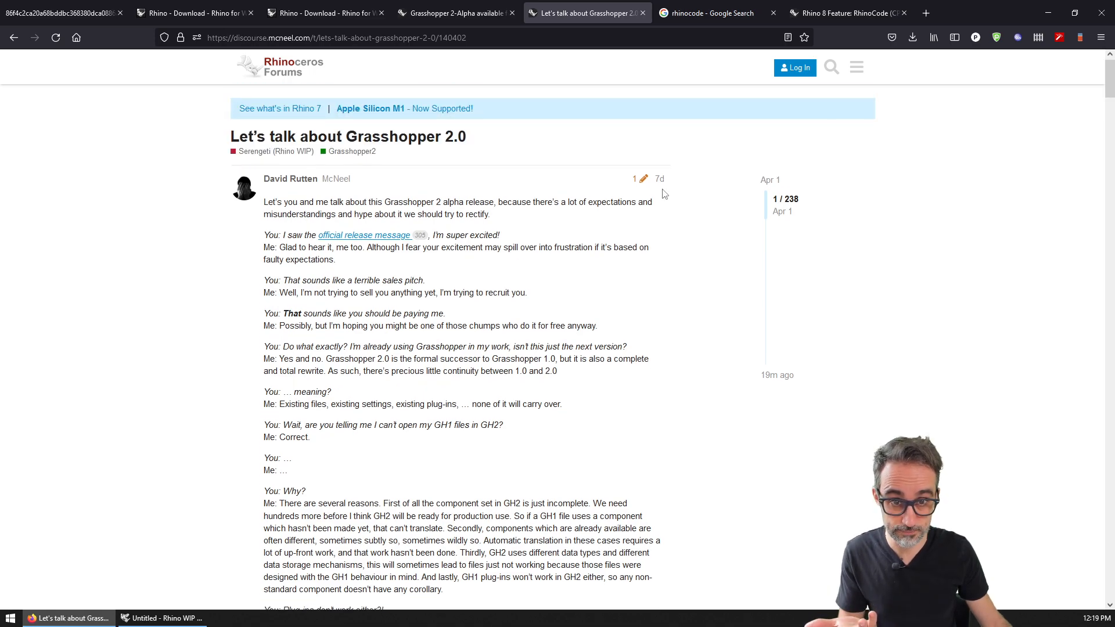
{"action": "scroll", "coordinate": [1110, 93], "scroll_direction": "down", "scroll_amount": 5}
{"action": "scroll", "coordinate": [1110, 93], "scroll_direction": "down", "scroll_amount": 10}
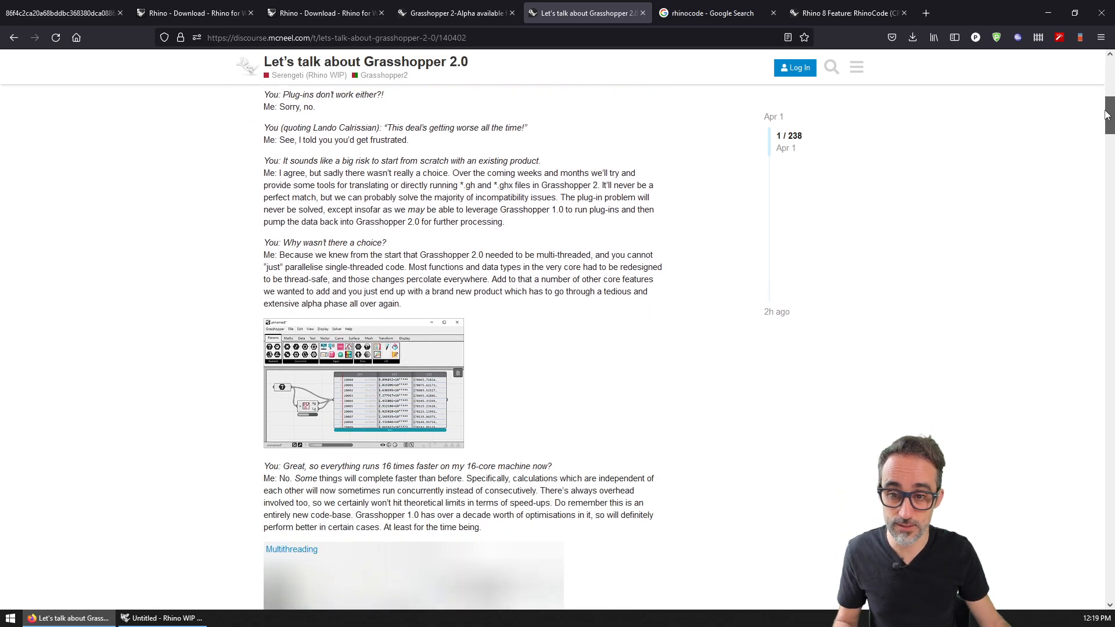
{"action": "scroll", "coordinate": [940, 234], "scroll_direction": "up", "scroll_amount": 1, "text": "ctrl"}
{"action": "scroll", "coordinate": [1111, 123], "scroll_direction": "down", "scroll_amount": 4}
{"action": "left_click_drag", "start_coordinate": [1110, 124], "coordinate": [1112, 216]}
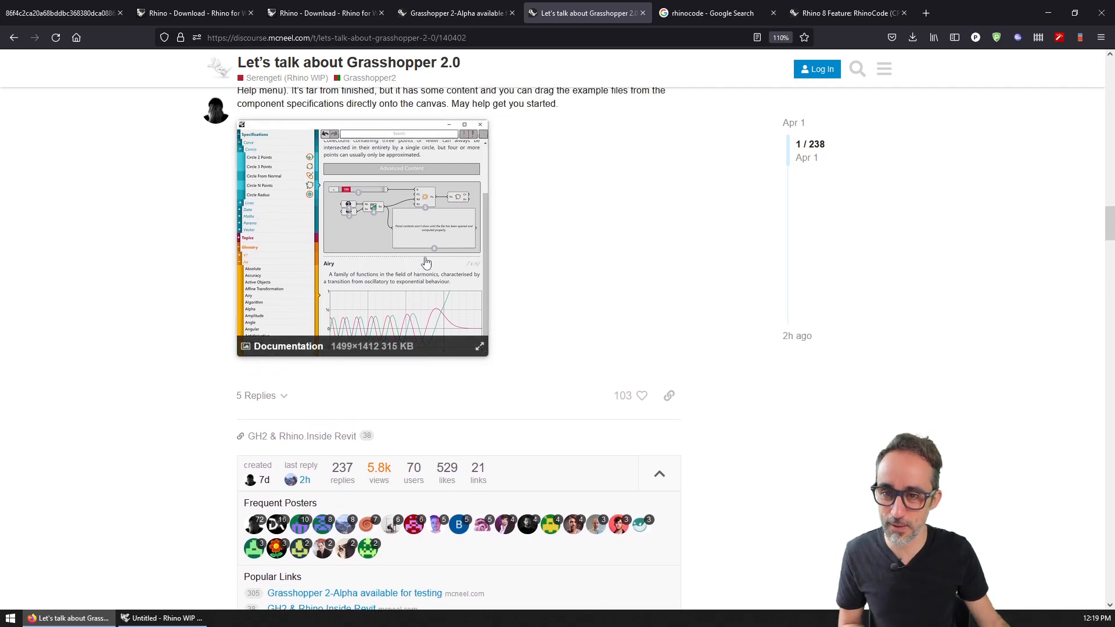
{"action": "scroll", "coordinate": [422, 259], "scroll_direction": "up", "scroll_amount": 1}
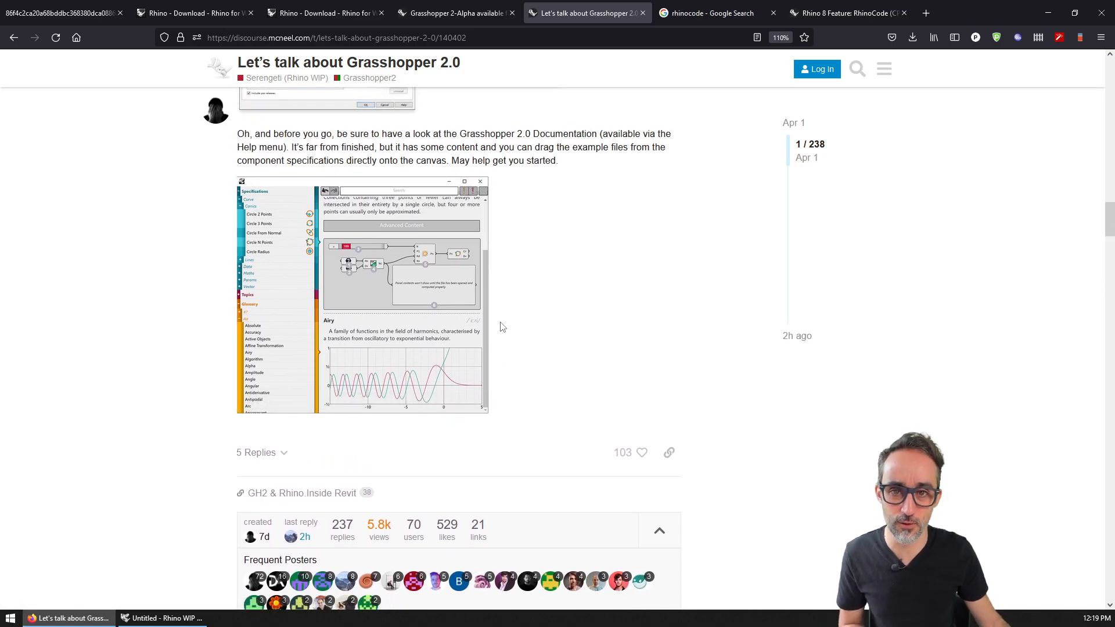
{"action": "scroll", "coordinate": [632, 299], "scroll_direction": "down", "scroll_amount": 4}
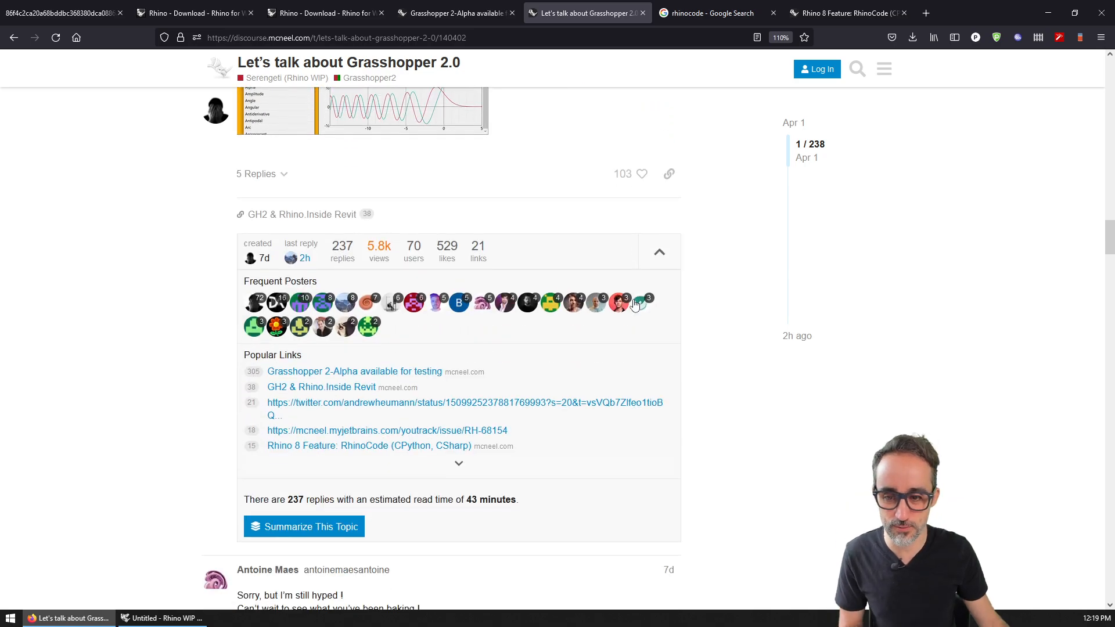
{"action": "scroll", "coordinate": [633, 303], "scroll_direction": "up", "scroll_amount": 5}
{"action": "left_click_drag", "start_coordinate": [1111, 215], "coordinate": [1110, 58]}
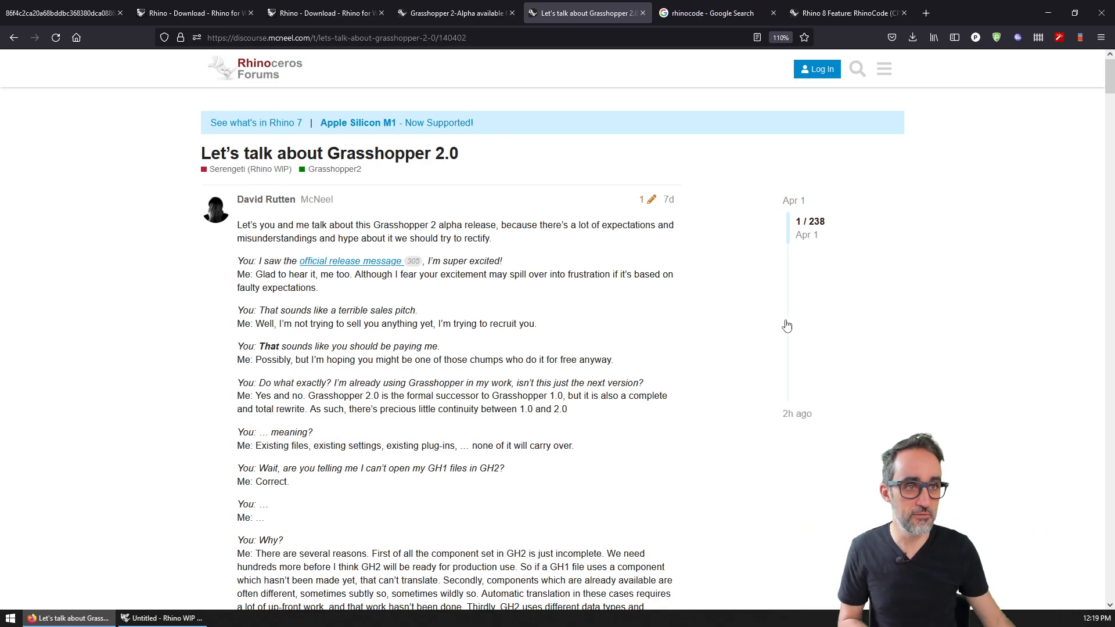
{"action": "left_click", "coordinate": [1057, 11]}
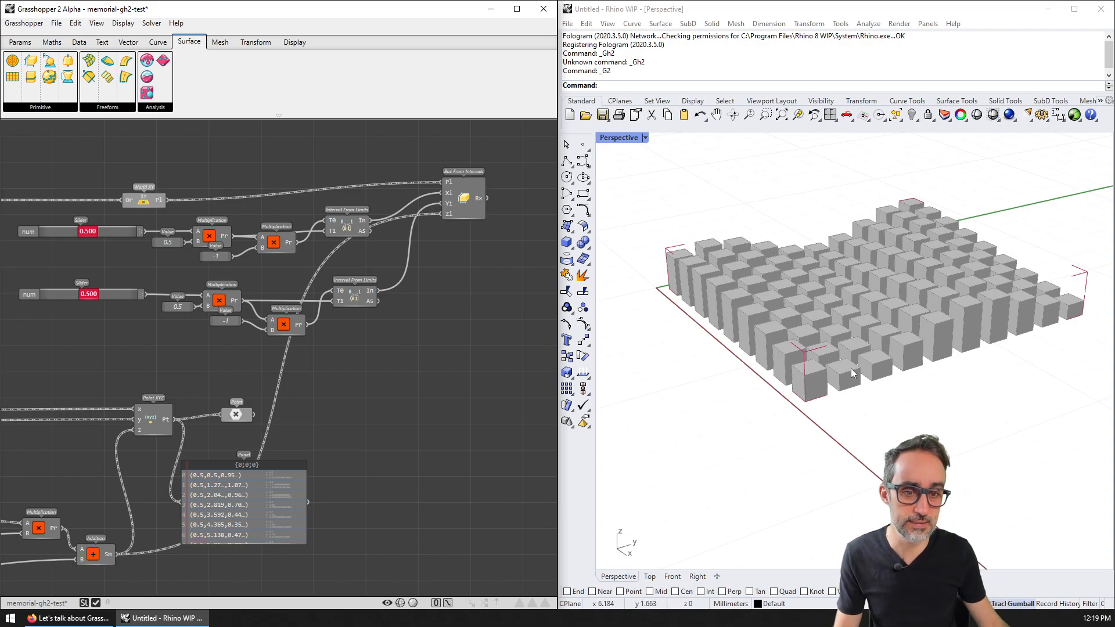
Step: Nudge the Perspective view, check the 'Rhino 8 Feature: RhinoCode' post in Firefox, then minimize it
{"action": "right_click_drag", "start_coordinate": [845, 369], "coordinate": [830, 367], "text": "shift"}
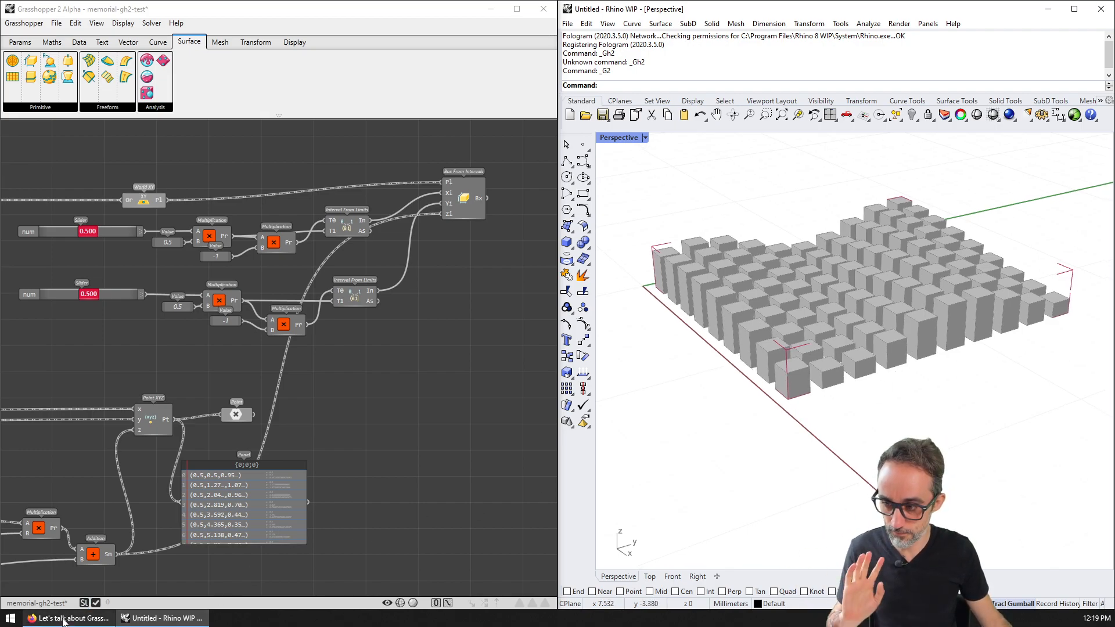
{"action": "mouse_move", "coordinate": [67, 619]}
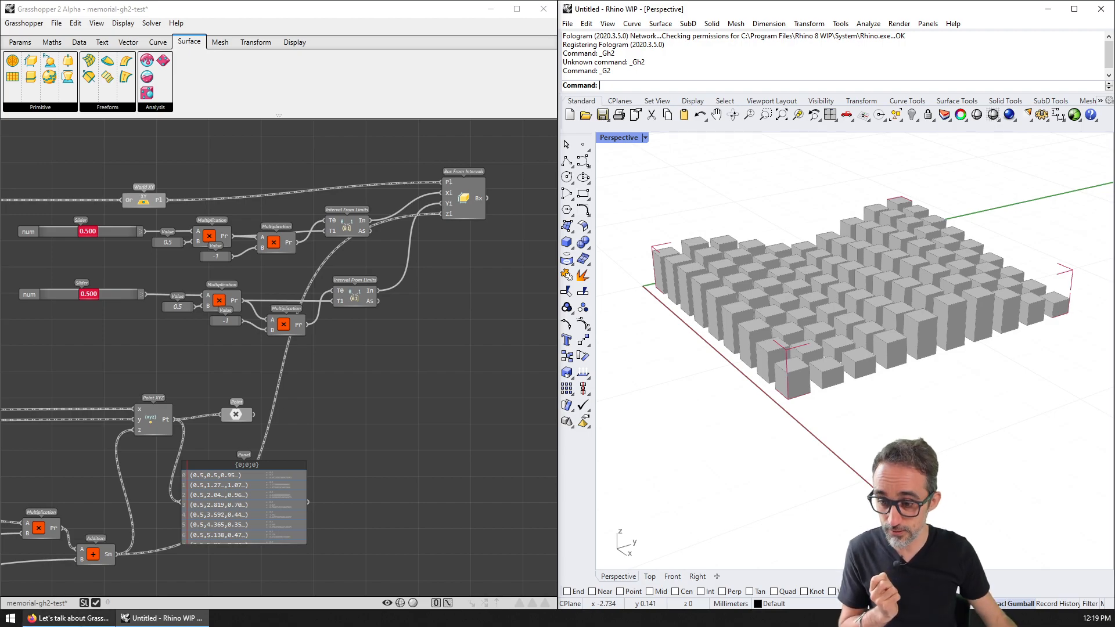
{"action": "left_click", "coordinate": [68, 618]}
{"action": "left_click", "coordinate": [818, 12]}
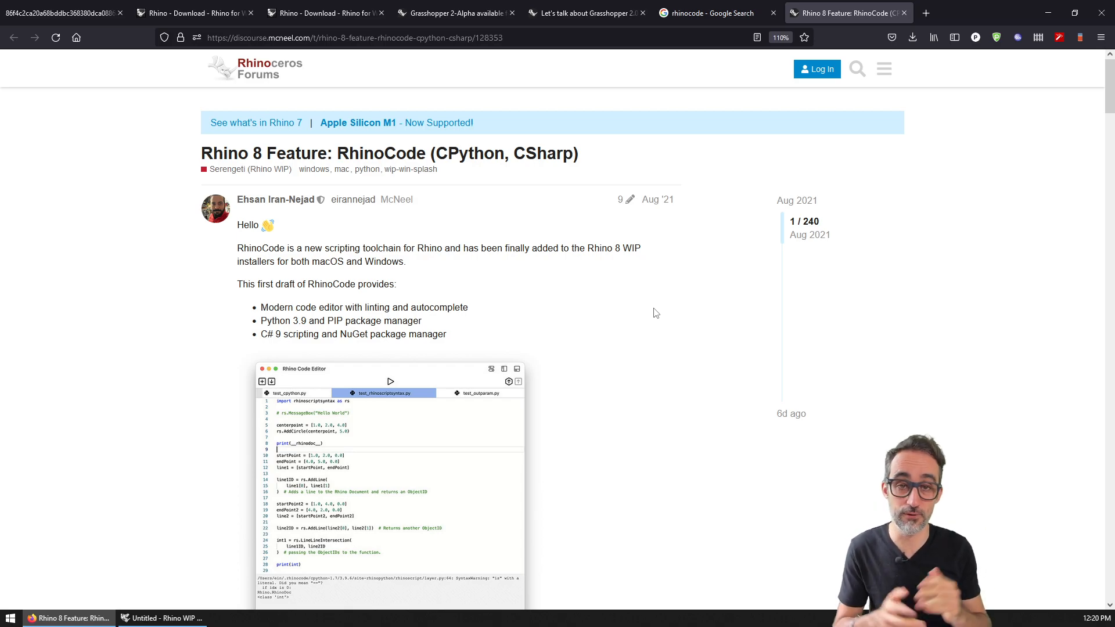
{"action": "left_click", "coordinate": [1047, 13]}
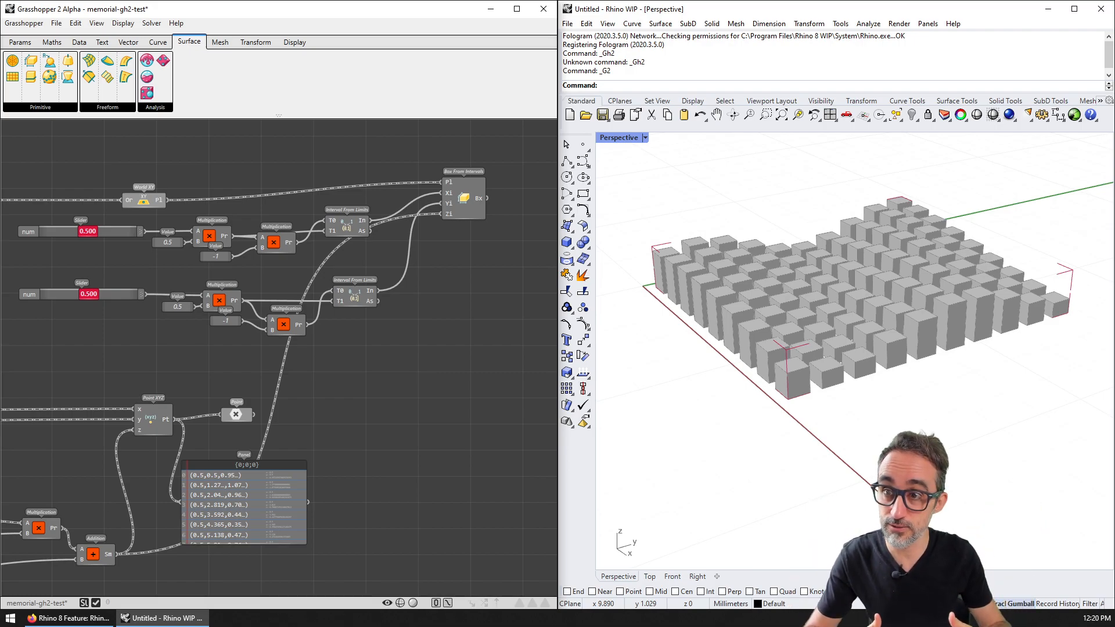
Step: Select the Box From Intervals component so its grid of boxes previews in yellow
{"action": "left_click", "coordinate": [20, 42]}
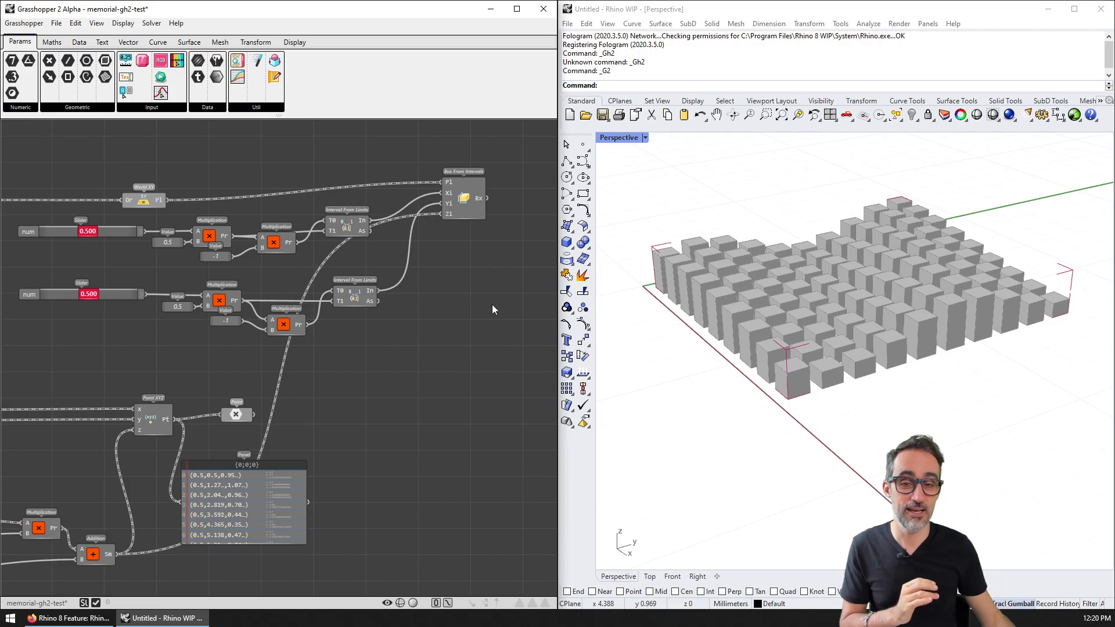
{"action": "left_click", "coordinate": [477, 202]}
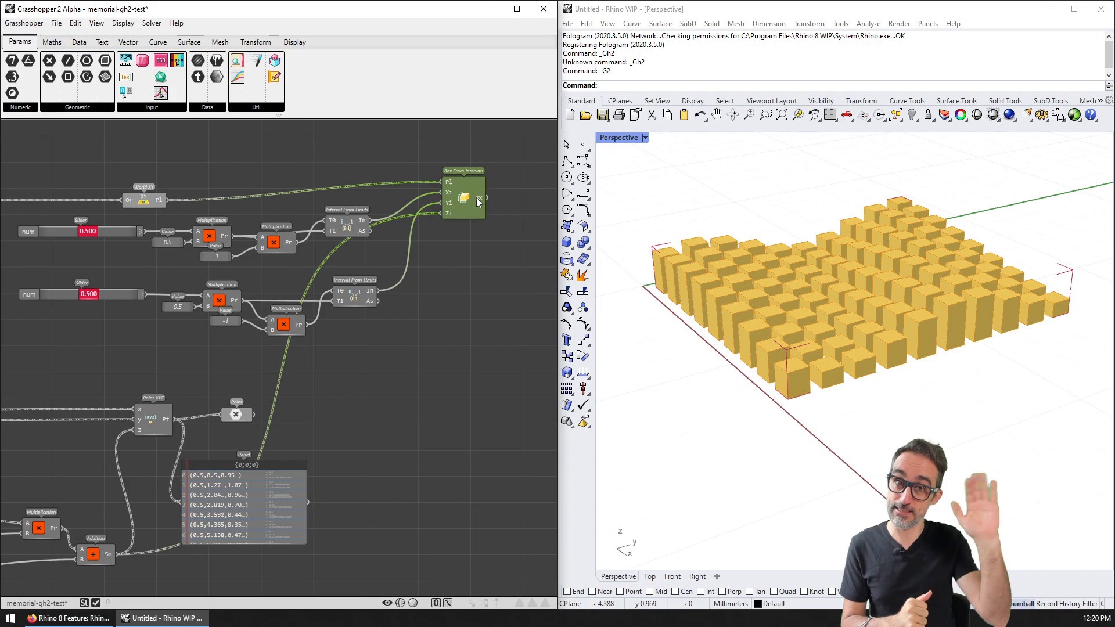